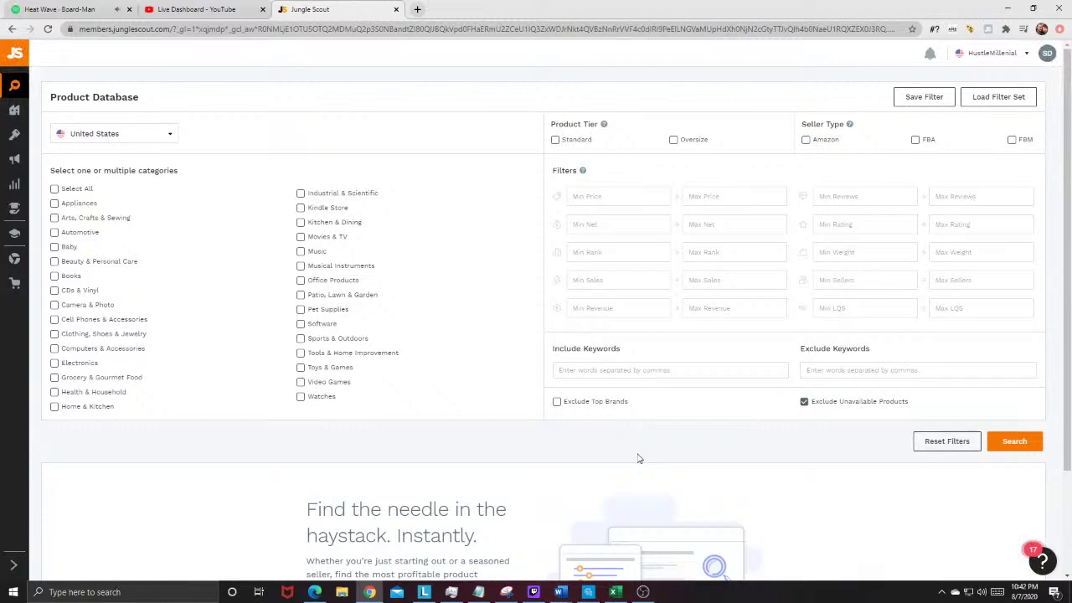
Step: Glance at the live streaming dashboard, return to the Product Database and adjust the music volume
left_click(100, 9)
left_click(194, 9)
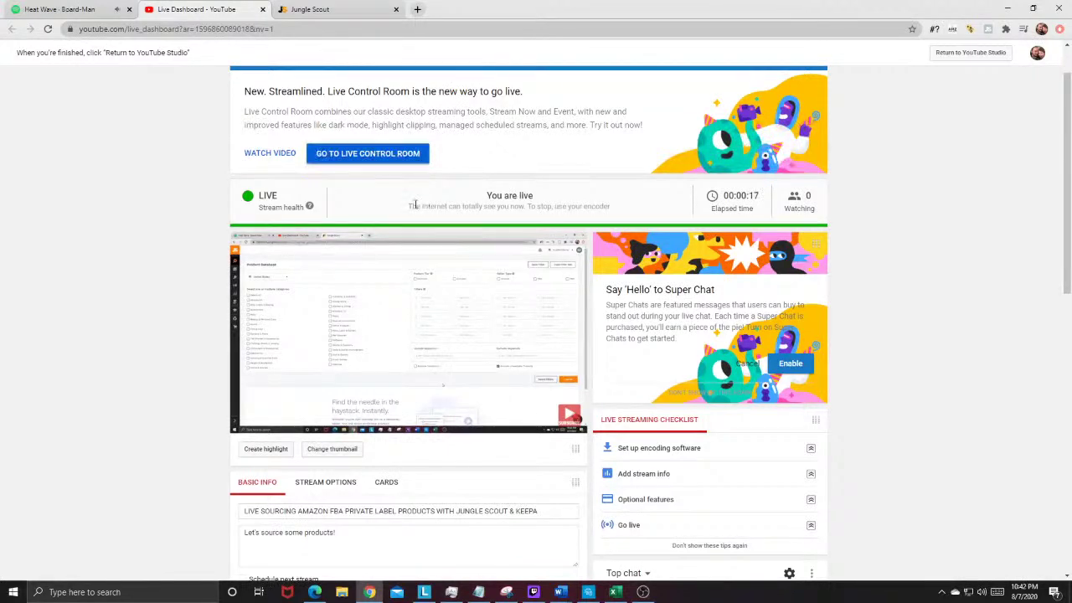
left_click(348, 9)
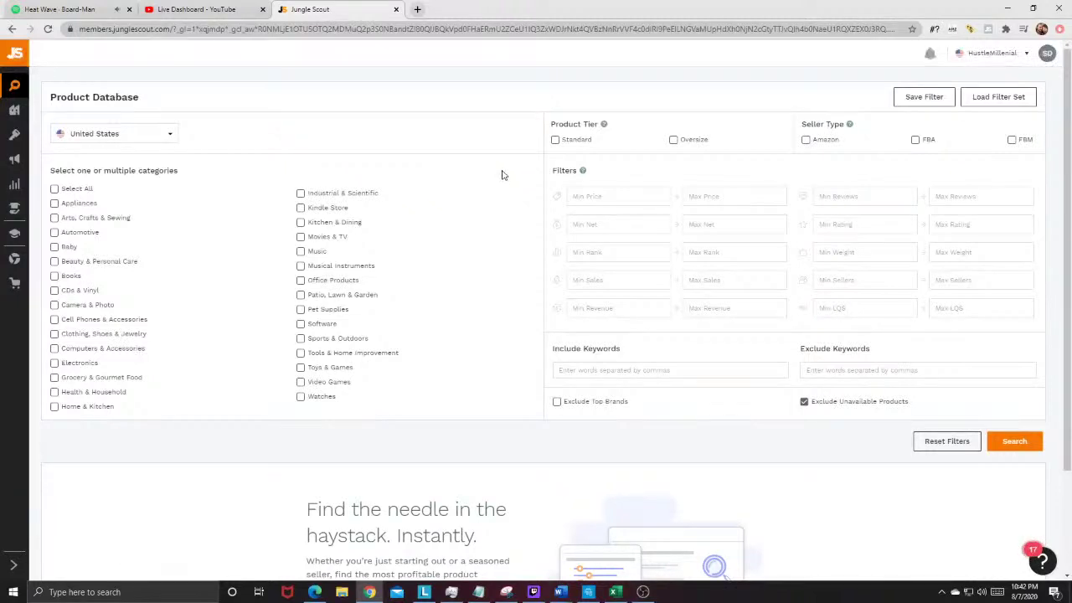
key("XF86AudioRaiseVolume")
key("XF86AudioLowerVolume")
key("XF86AudioLowerVolume")
key("XF86AudioLowerVolume")
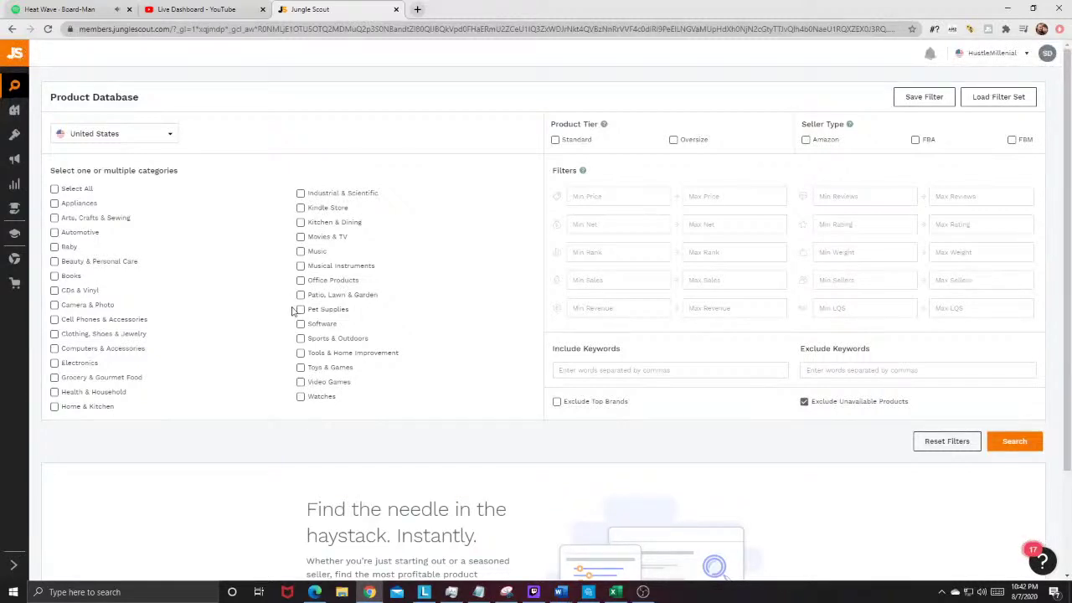
Step: Include Tools & Home Improvement, Office Products and Pet Supplies categories with a minimum price of 15
left_click(301, 353)
left_click(320, 283)
left_click(325, 313)
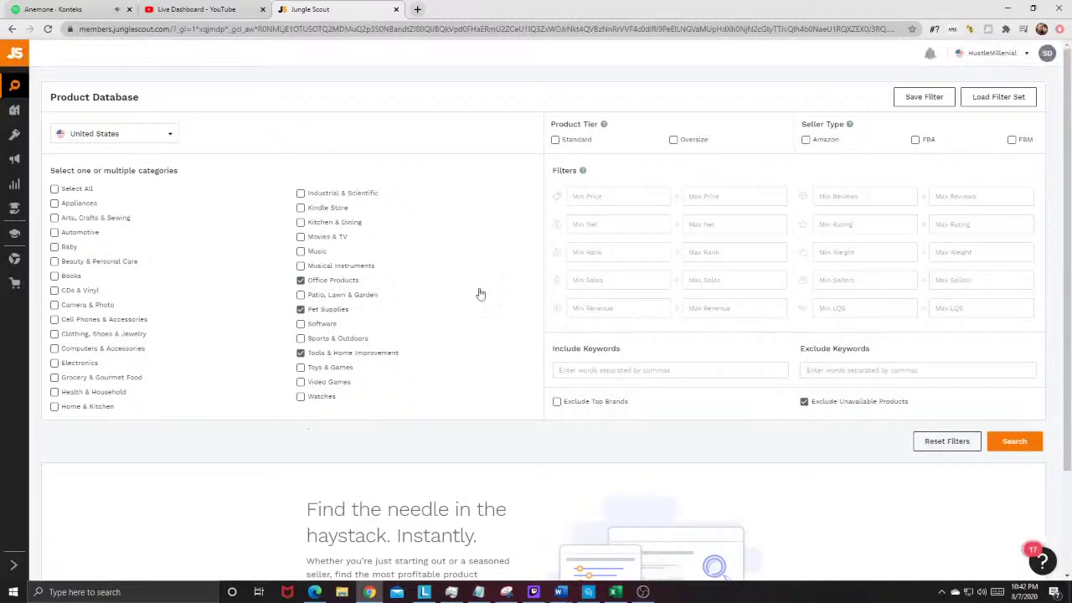
left_click(615, 195)
type("15")
Step: Set the minimum monthly sales filter to 3000
left_click(589, 279)
type("3000")
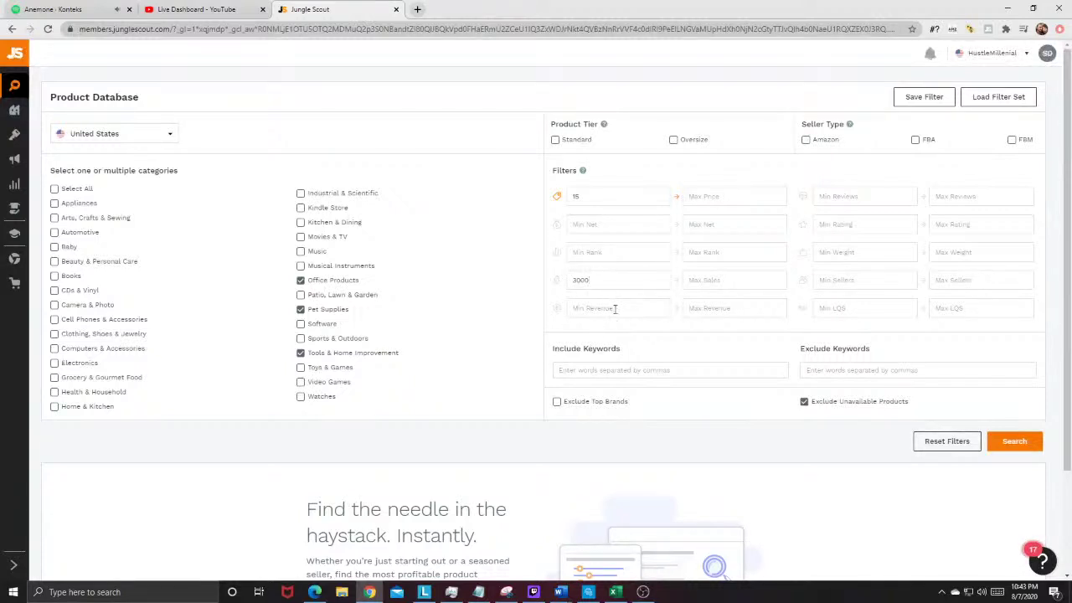
mouse_move(560, 314)
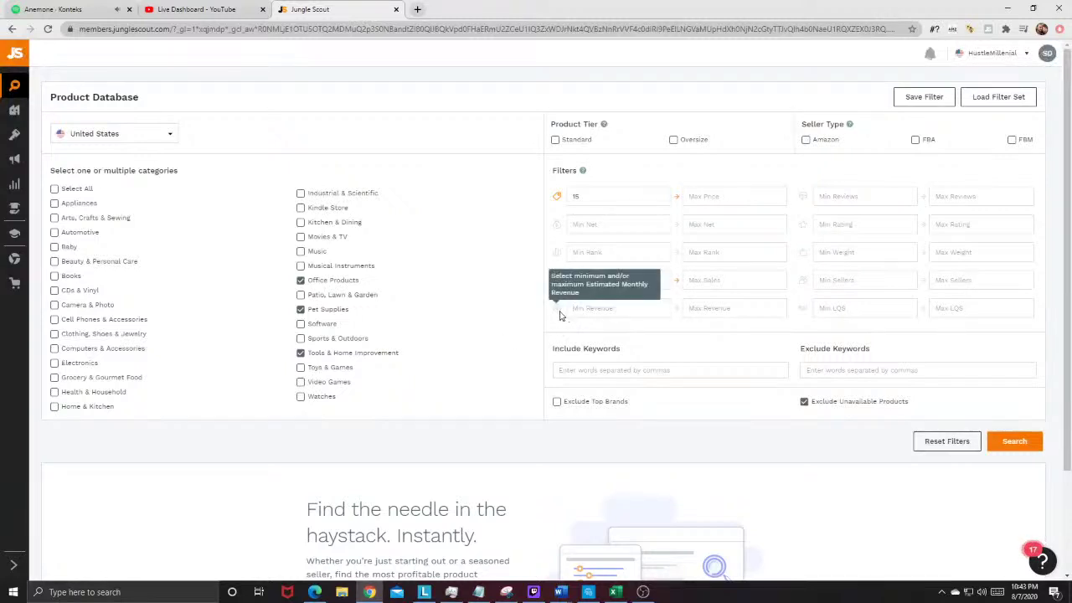
mouse_move(557, 282)
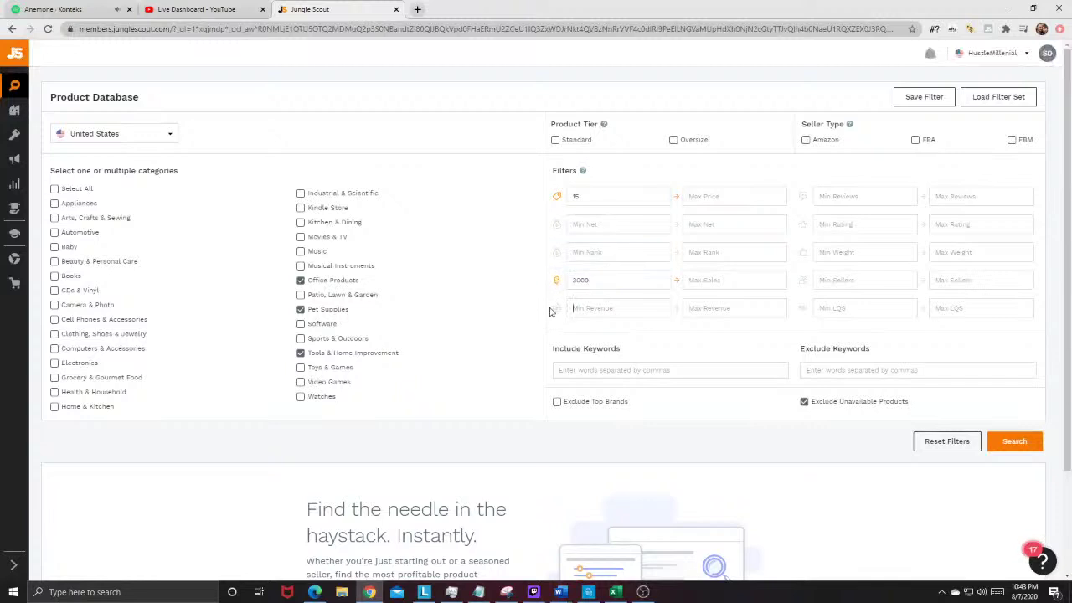
Step: Cap the filters at 50 maximum reviews and a maximum weight of 2
left_click(833, 196)
type("50")
double_click(943, 196)
left_click(965, 234)
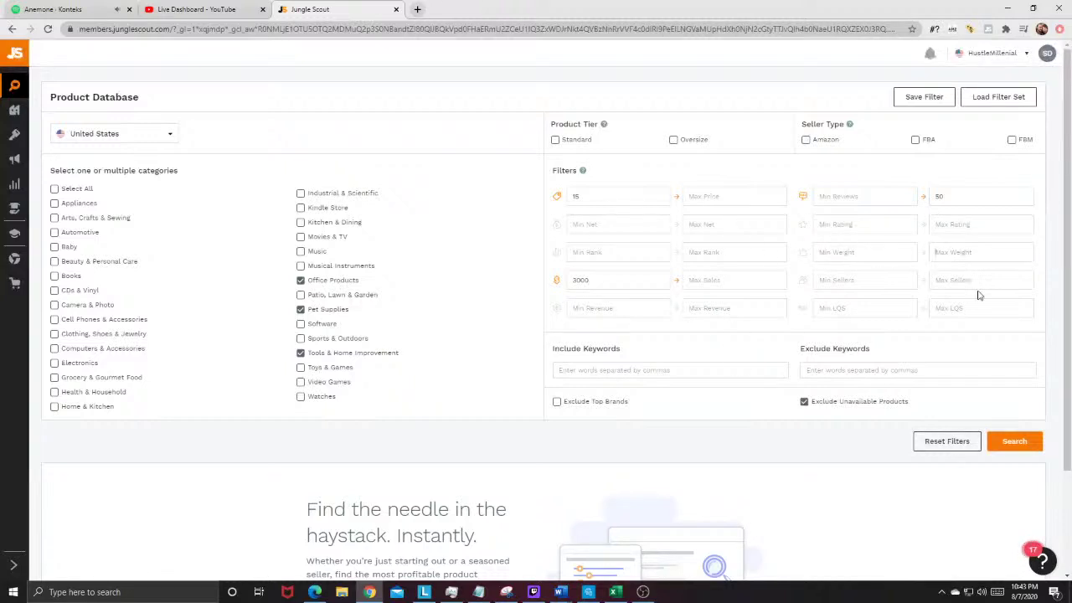
left_click(963, 252)
type("2")
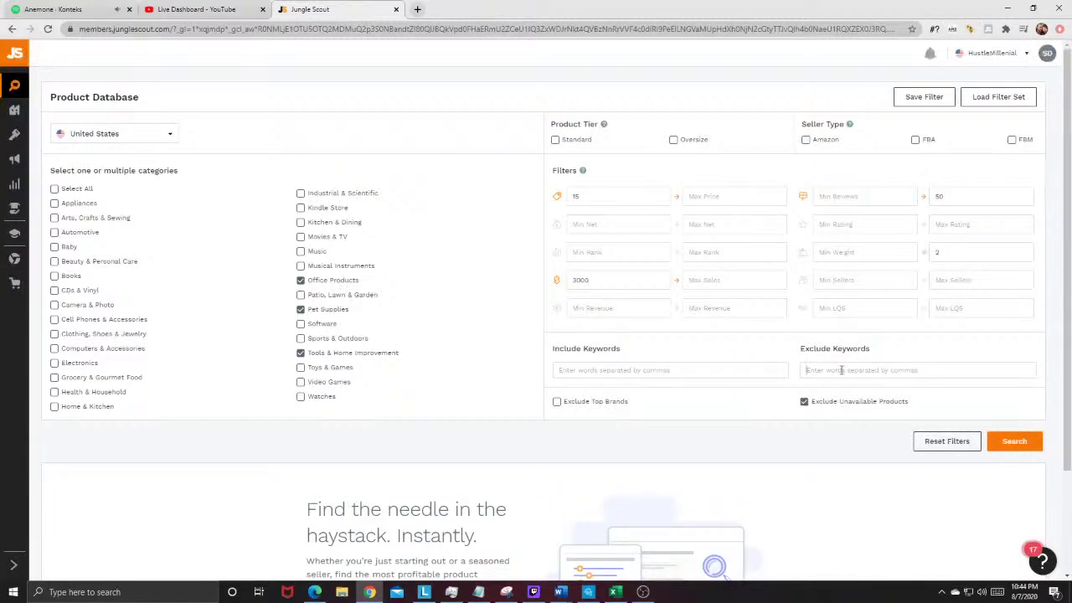
Step: Exclude mask, apparel, brand (nike, adidas, puma, fila) and league terms plus curtains and cabinetry, then search
type("face mask, mask, face cover, surgical, nike, adidas, puma, fila")
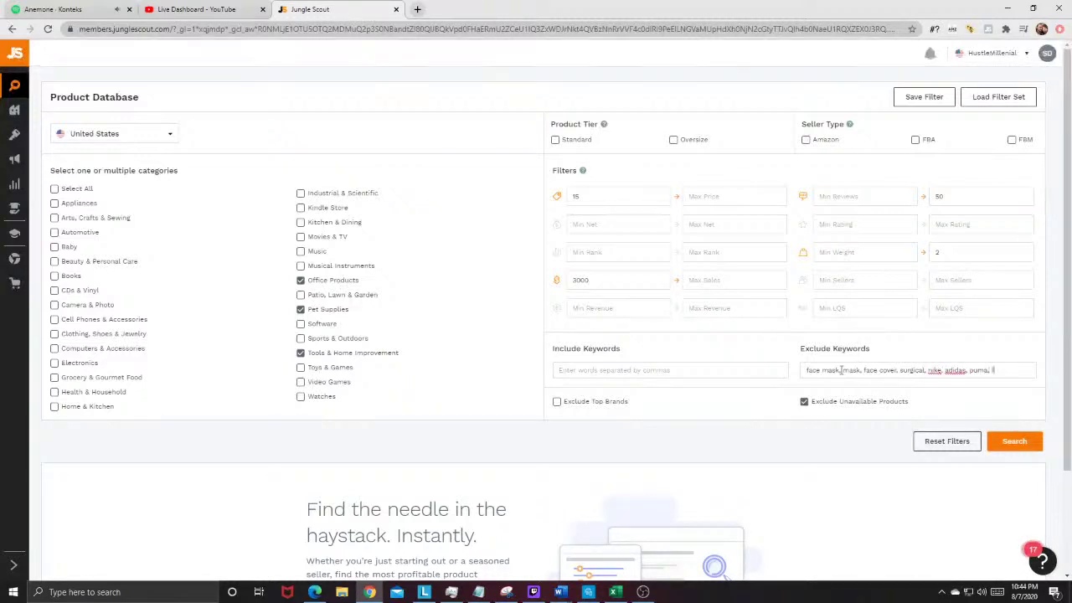
type(", sweaters,")
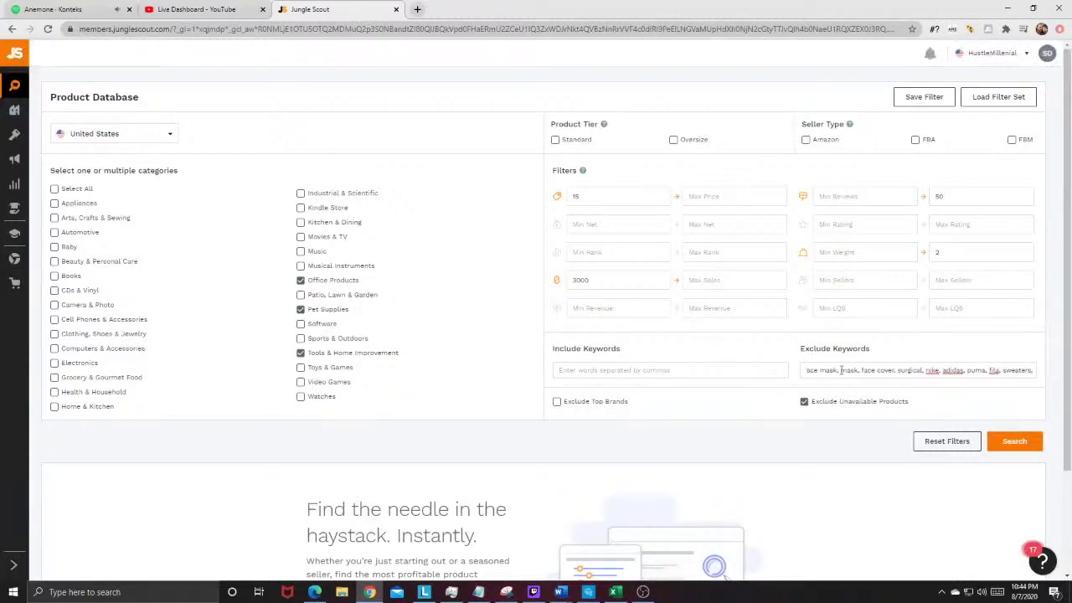
type(" shirt, shoes, ")
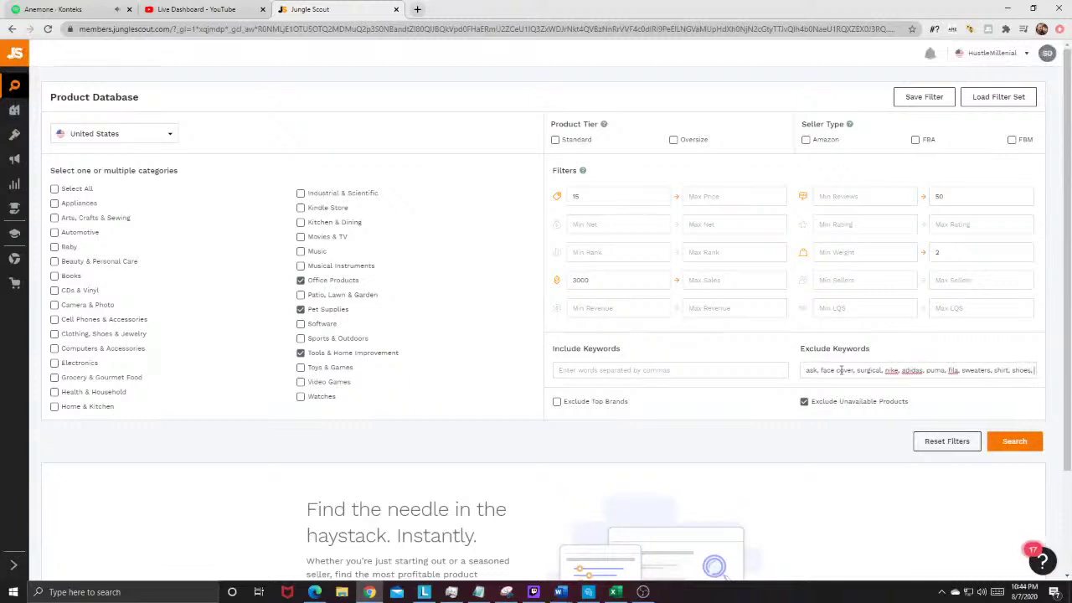
type("pants, p")
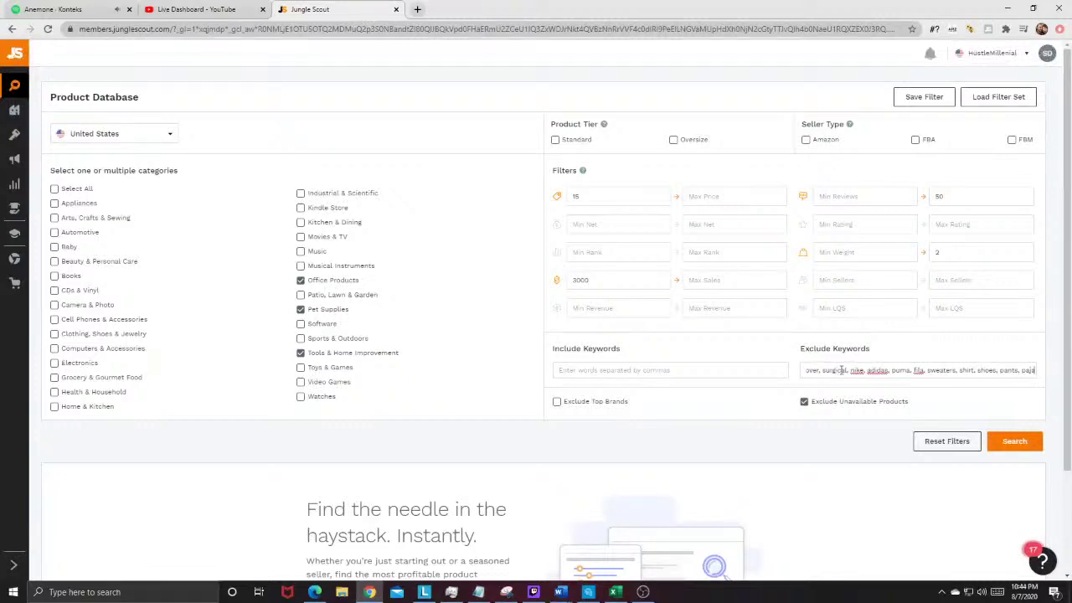
key("BackSpace")
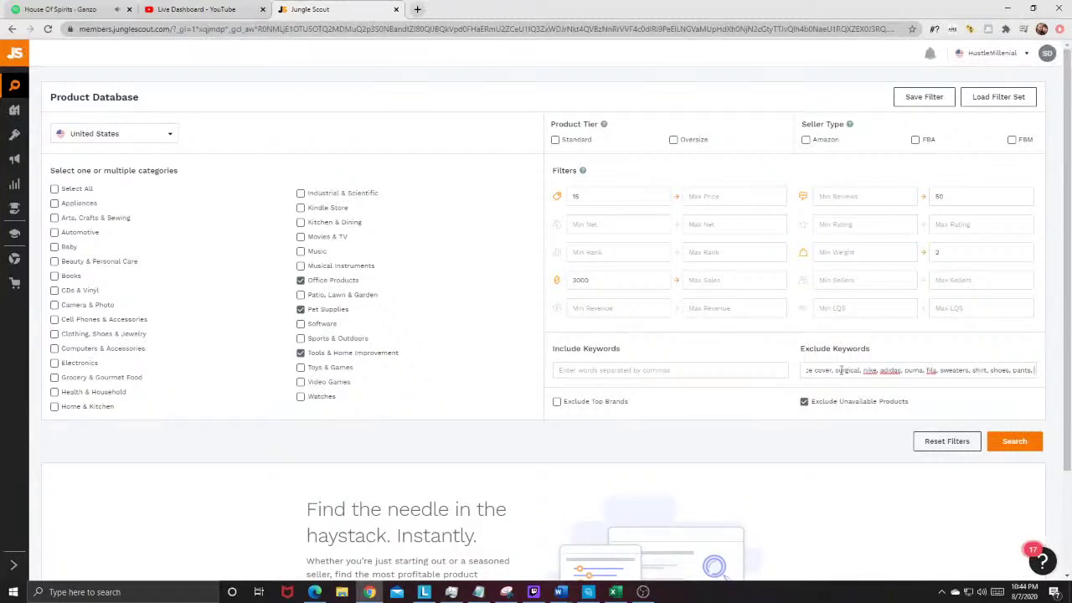
type("mlb, nfl")
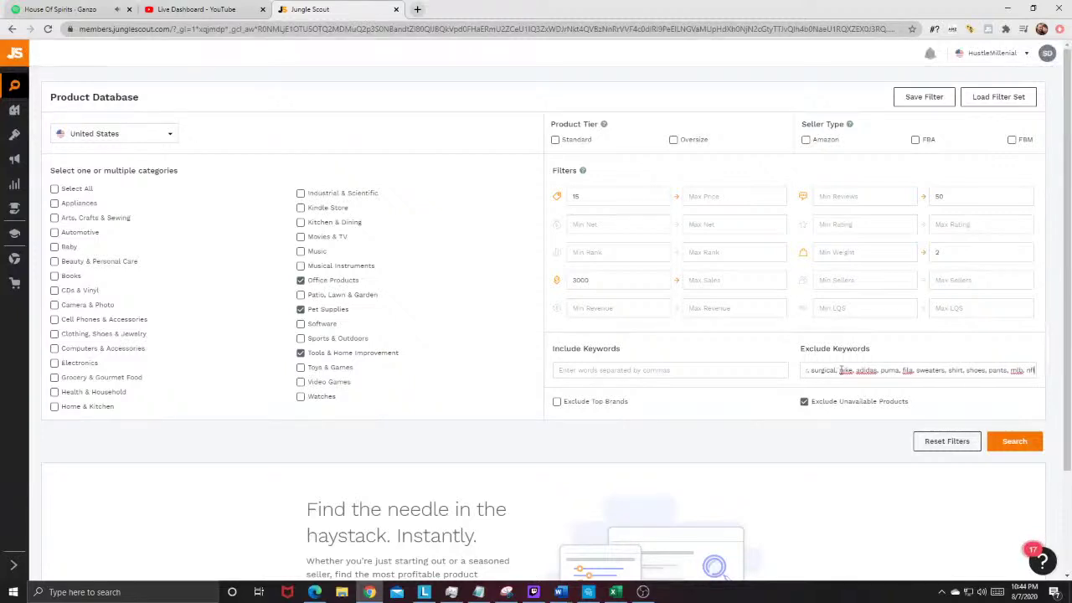
type(", nhl, nba")
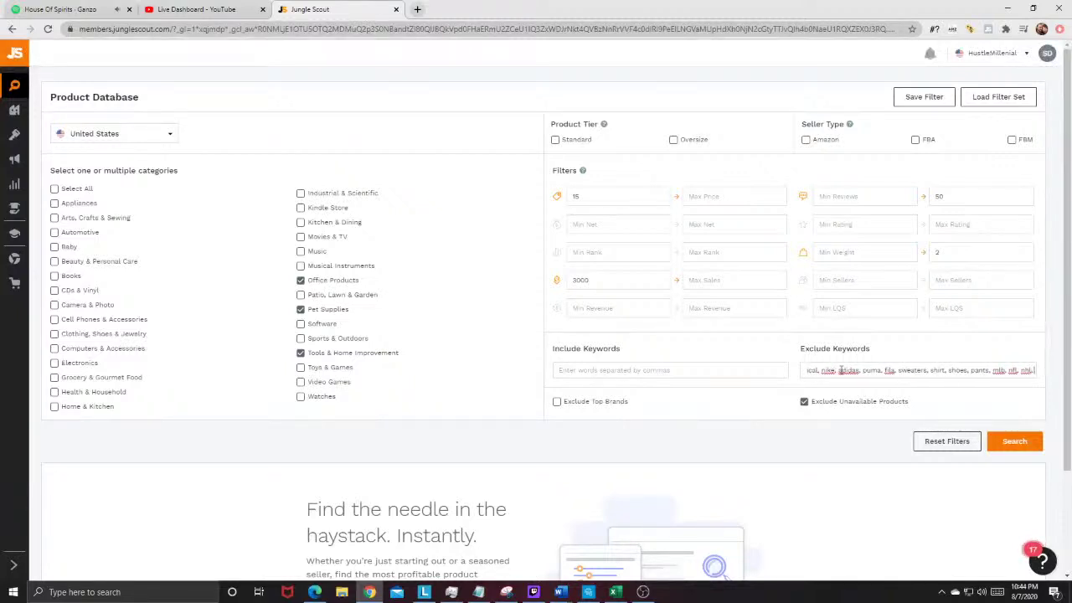
type(",")
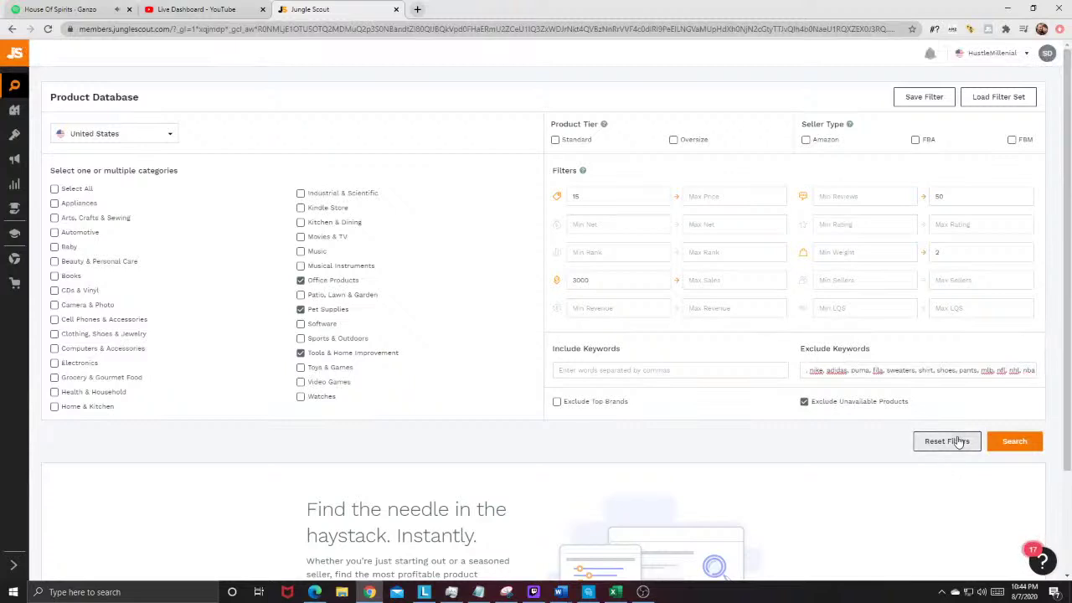
type("curtain")
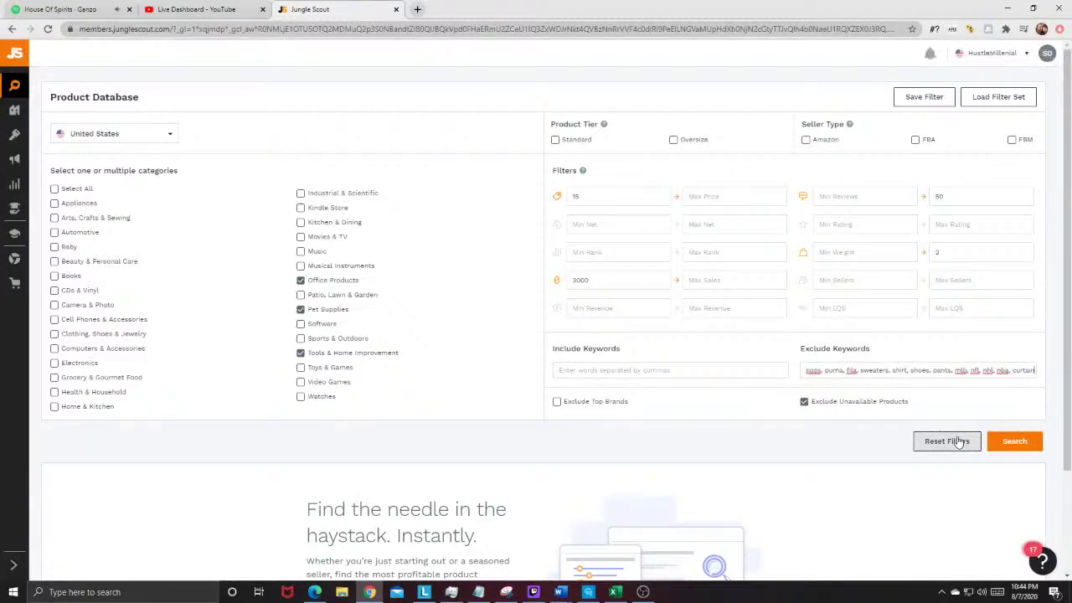
type("s, cabinetry")
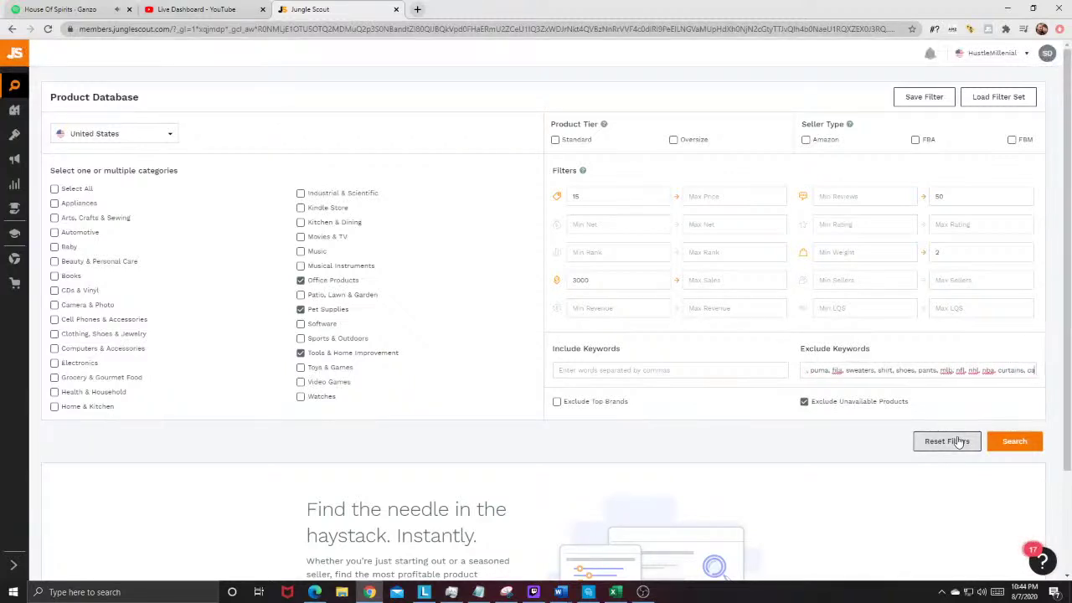
left_click(1024, 437)
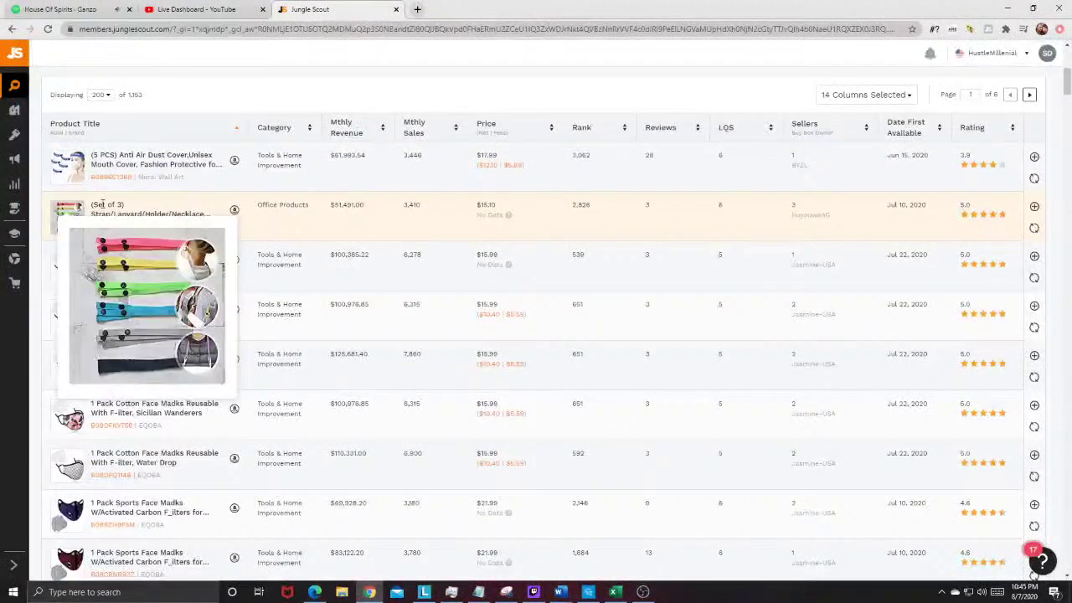
Step: Scroll through the 1,353 results, still mostly face masks, and back up to the filters
mouse_move(71, 213)
scroll(136, 303, "down", 6)
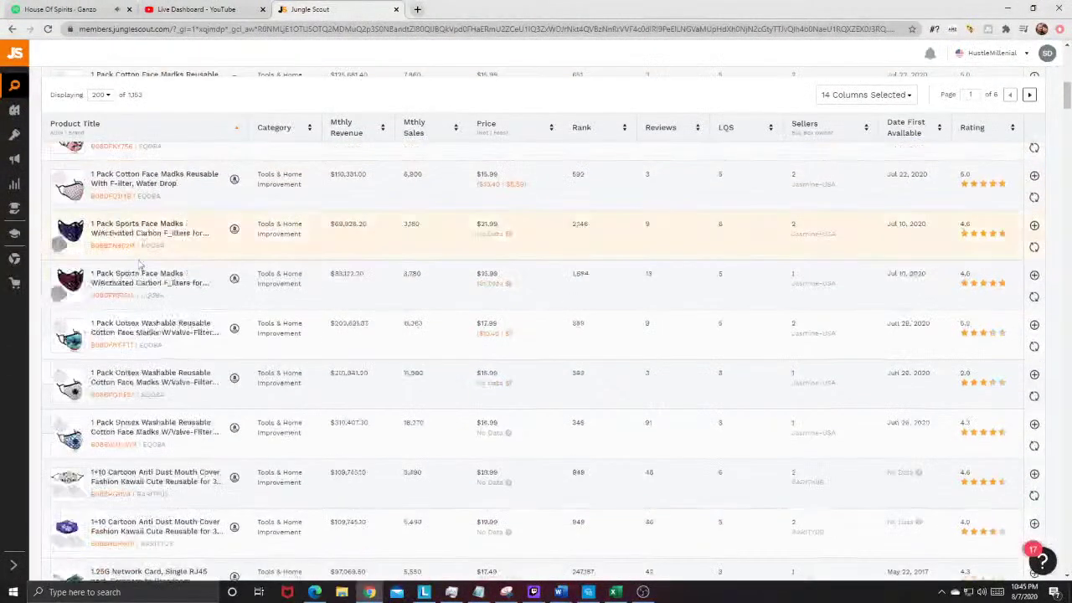
scroll(121, 370, "down", 3)
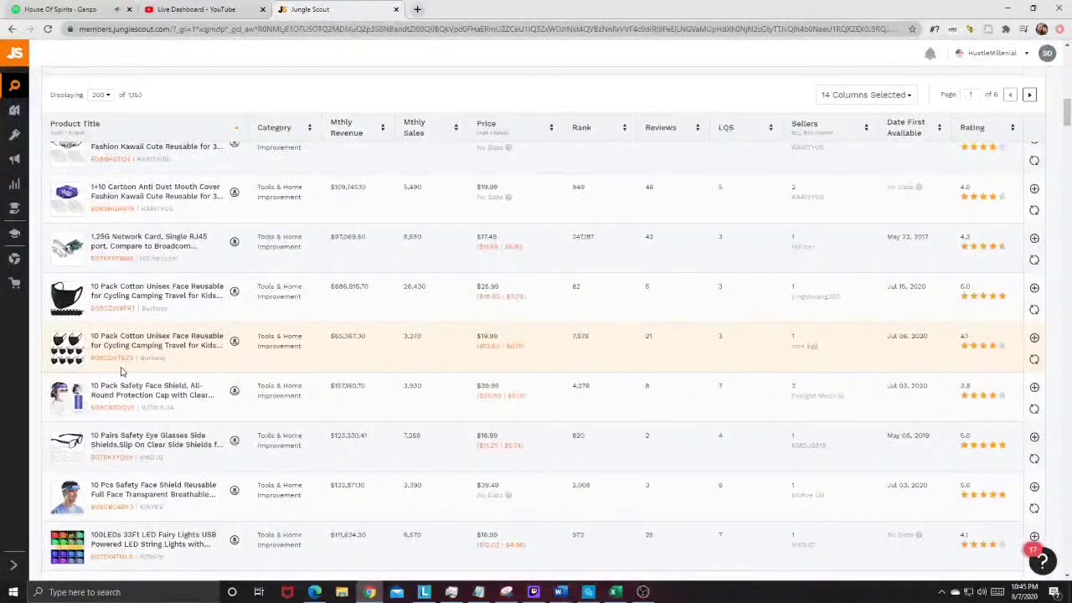
scroll(120, 371, "down", 1)
scroll(96, 346, "down", 3)
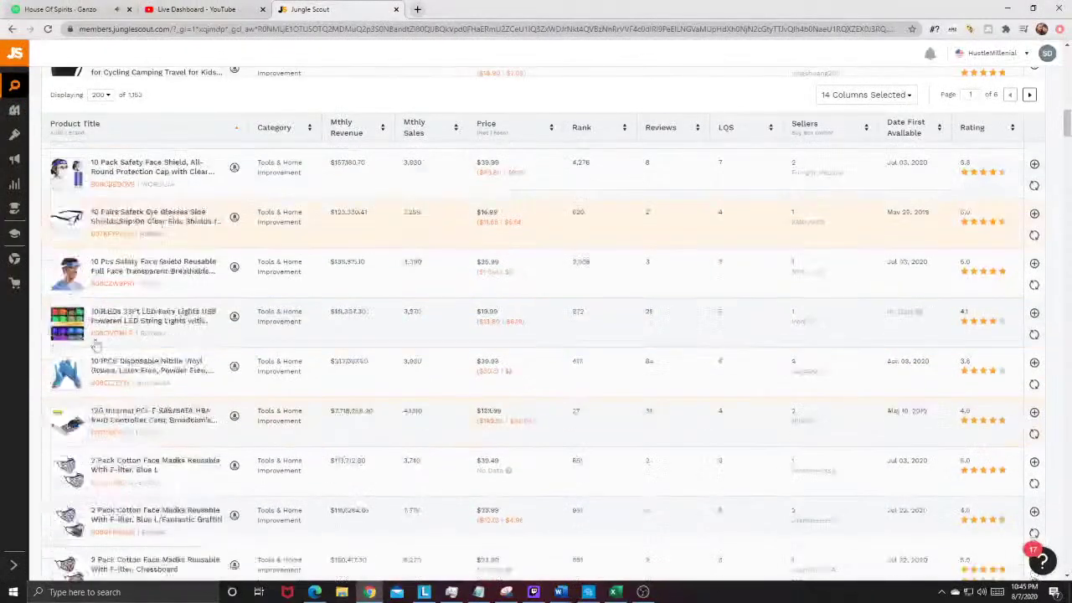
mouse_move(56, 333)
scroll(112, 371, "down", 3)
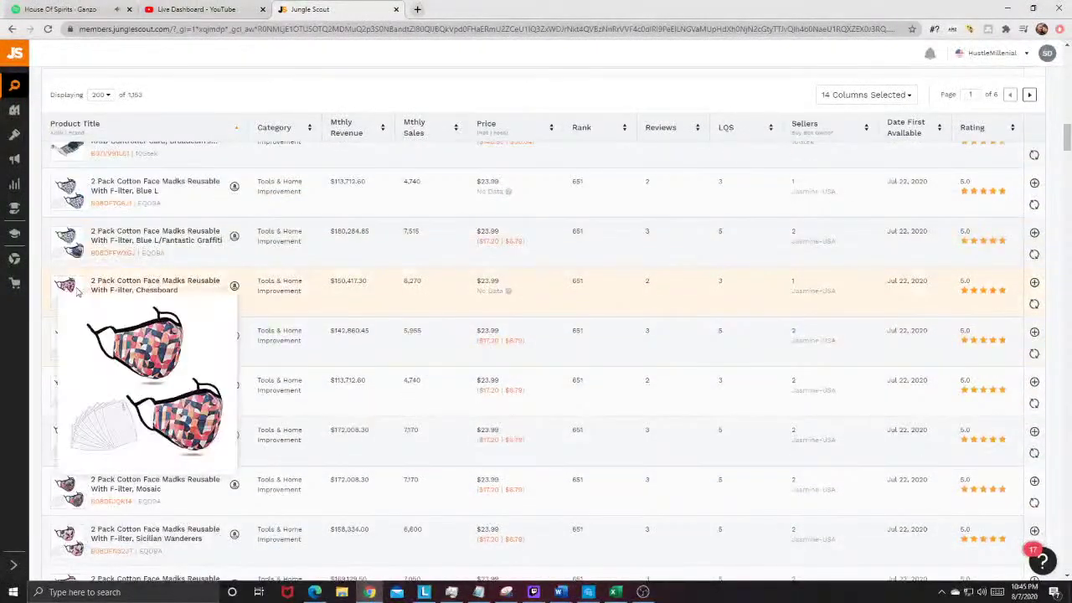
scroll(596, 369, "up", 10)
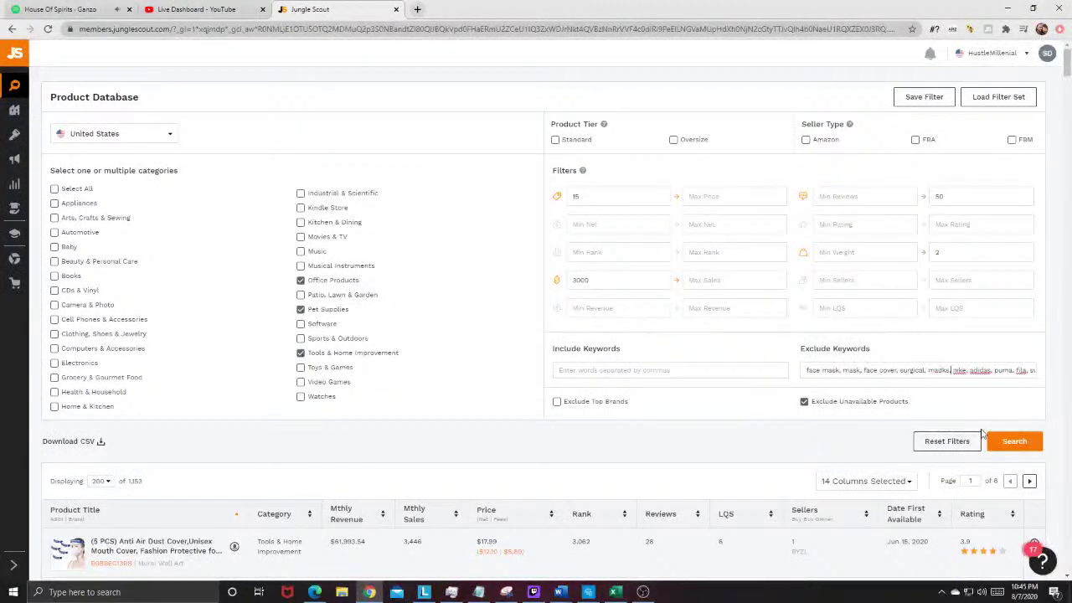
Step: Rerun the search with masks excluded (897 products), then add mouth cover and search again
left_click(1011, 444)
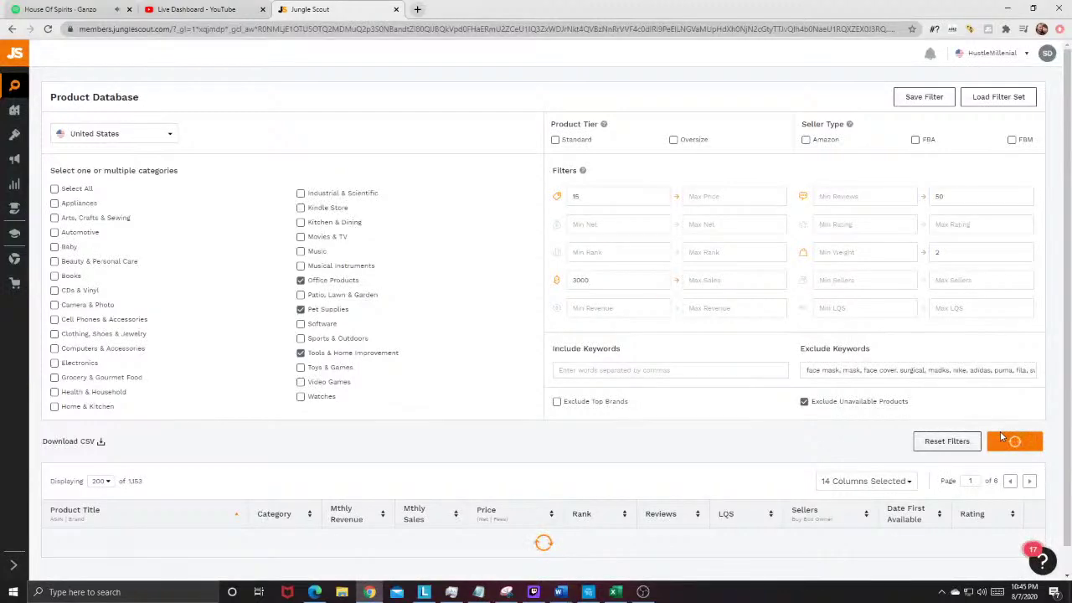
scroll(837, 352, "down", 5)
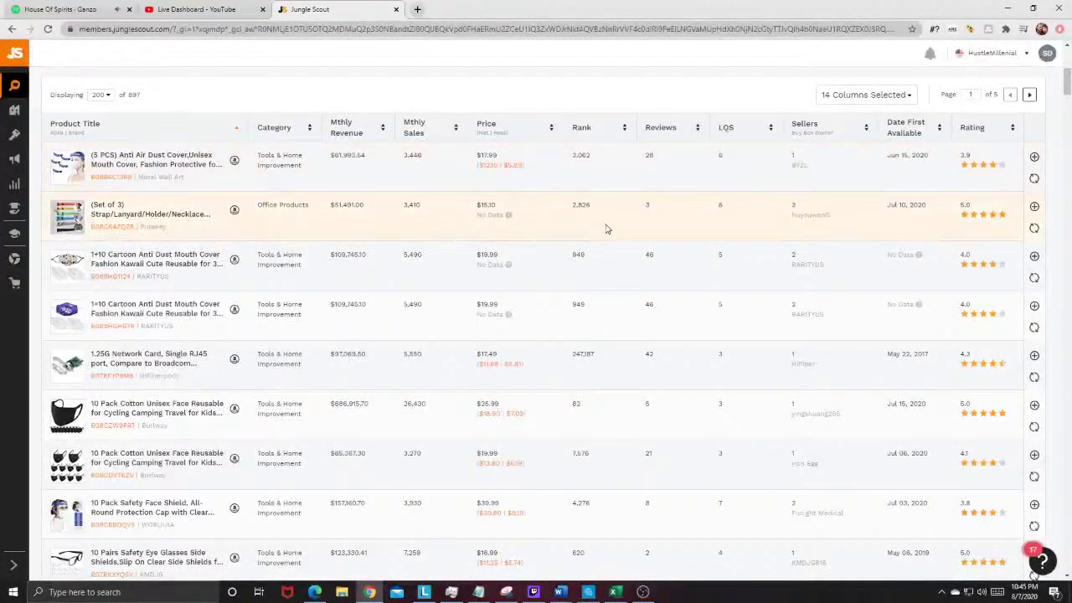
scroll(606, 229, "up", 2)
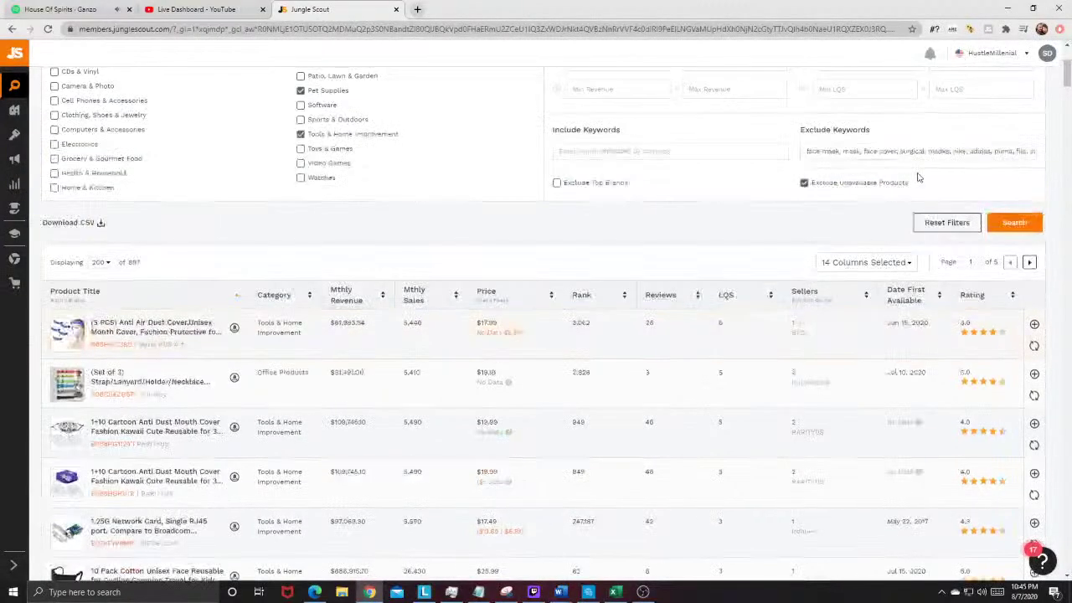
left_click(960, 150)
type("k")
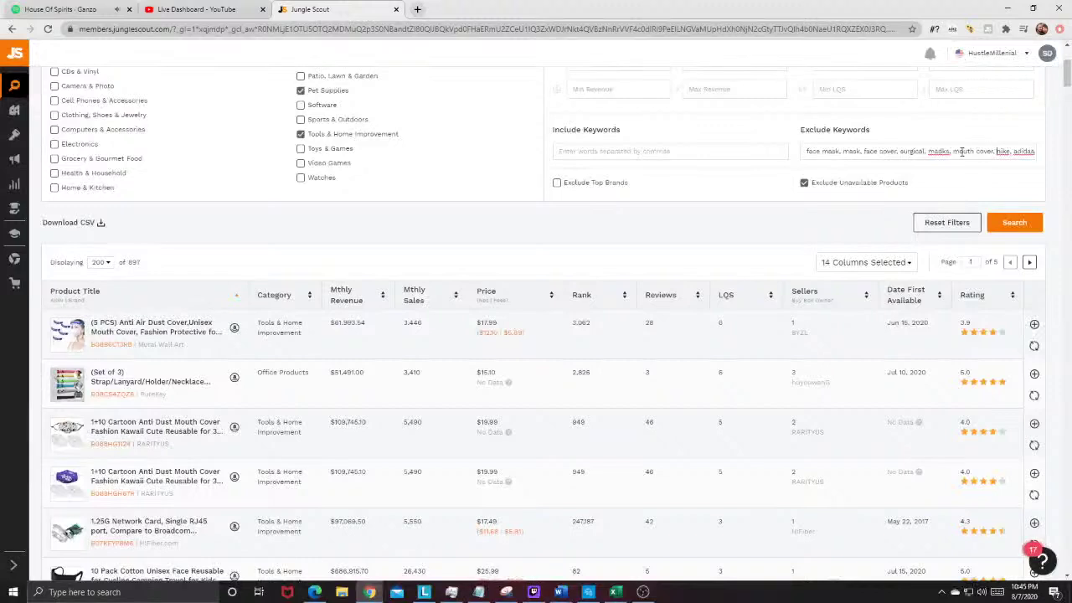
left_click(1018, 223)
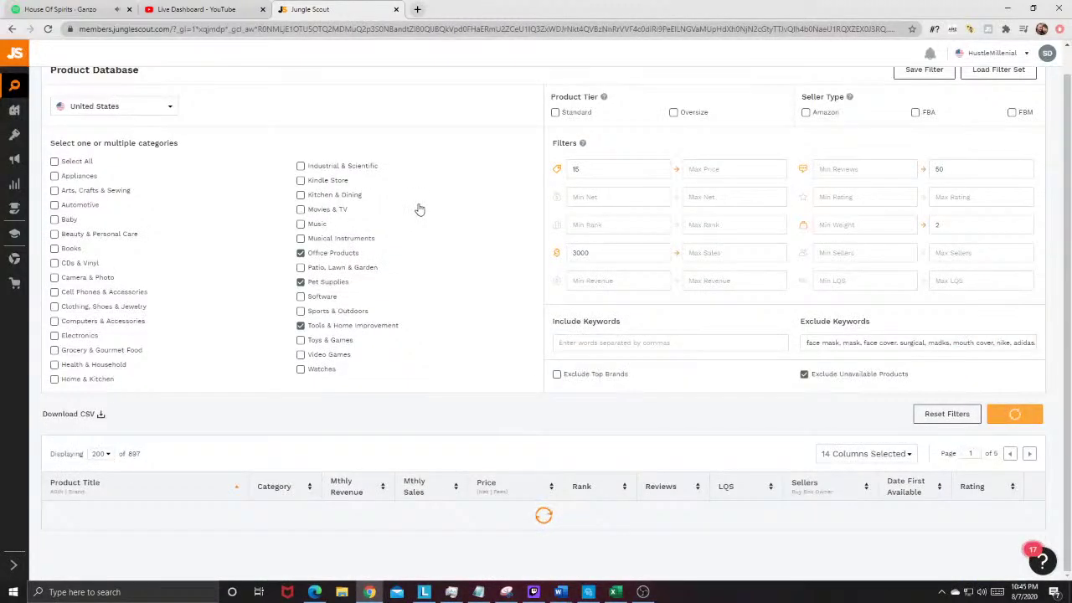
Step: Scroll the 684 filtered results and open the 36 Roll STIKK Blue Painters Tape listing on Amazon
scroll(419, 207, "down", 4)
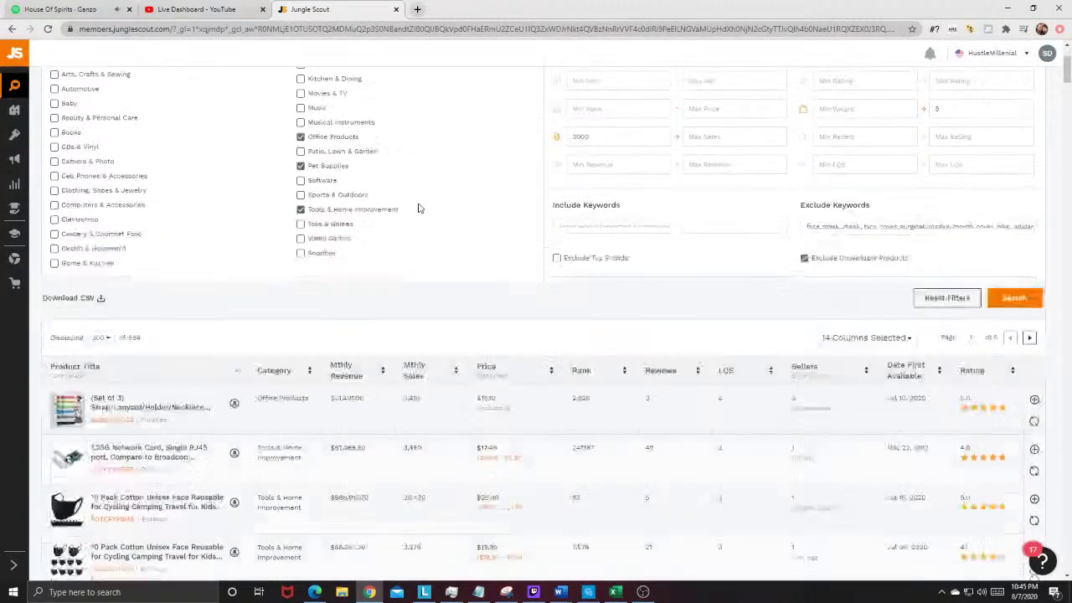
scroll(119, 222, "down", 5)
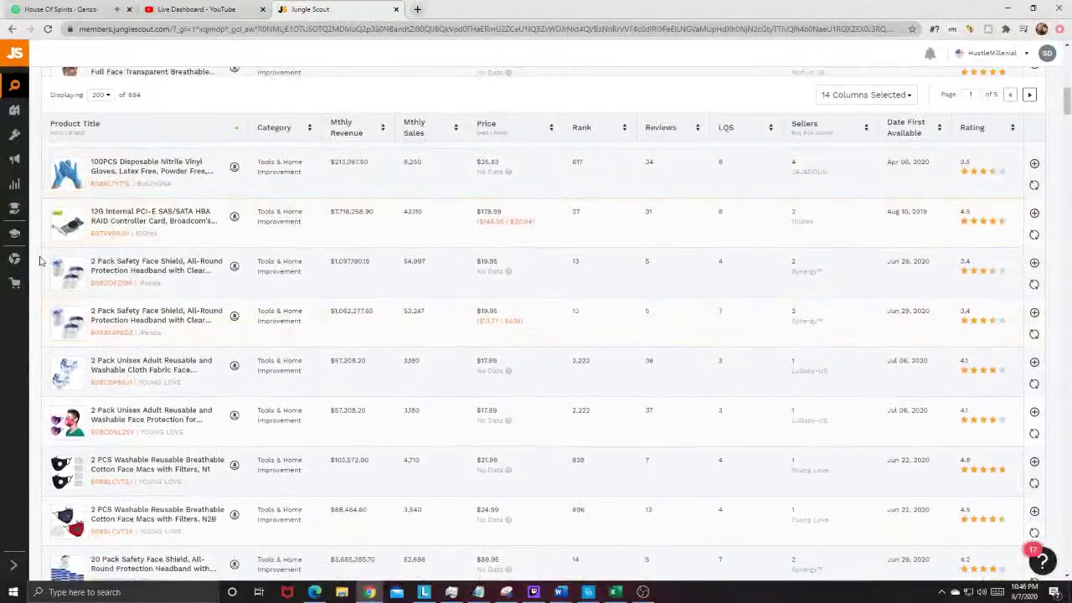
scroll(50, 168, "down", 3)
mouse_move(66, 210)
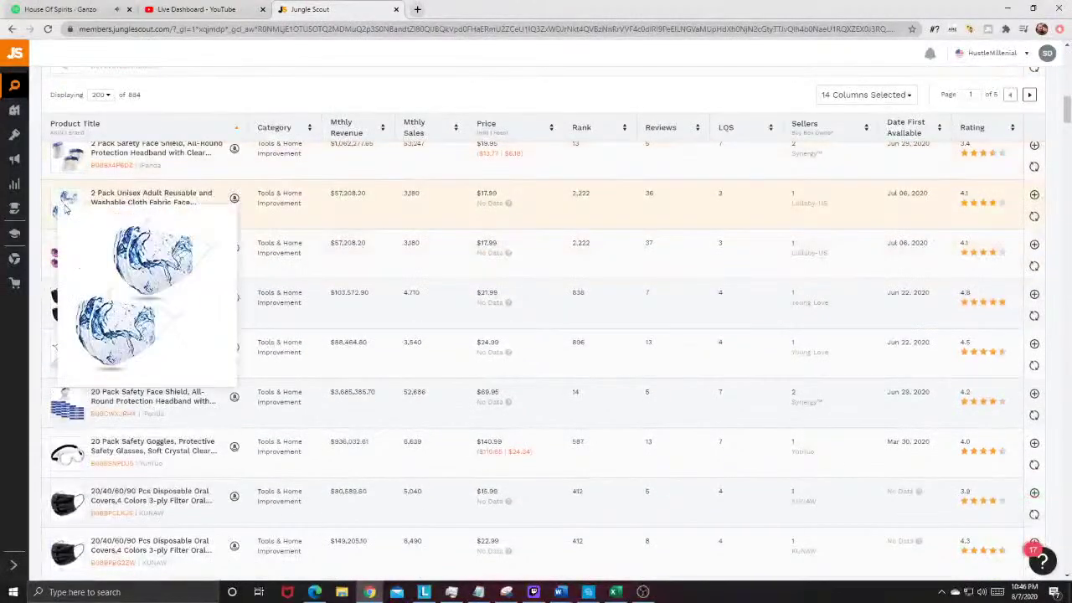
scroll(67, 208, "down", 5)
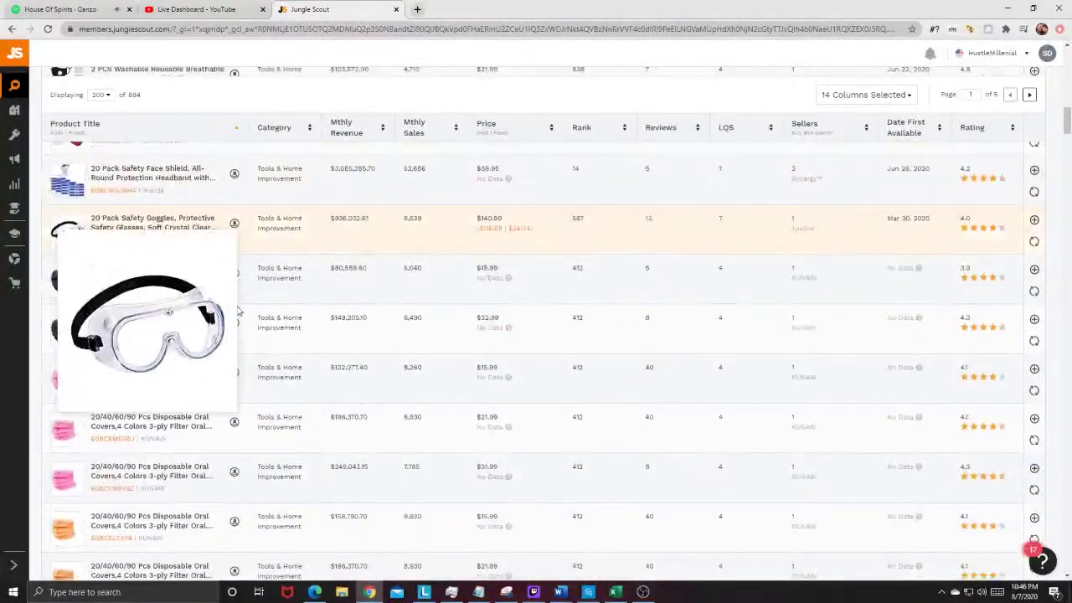
scroll(191, 335, "down", 8)
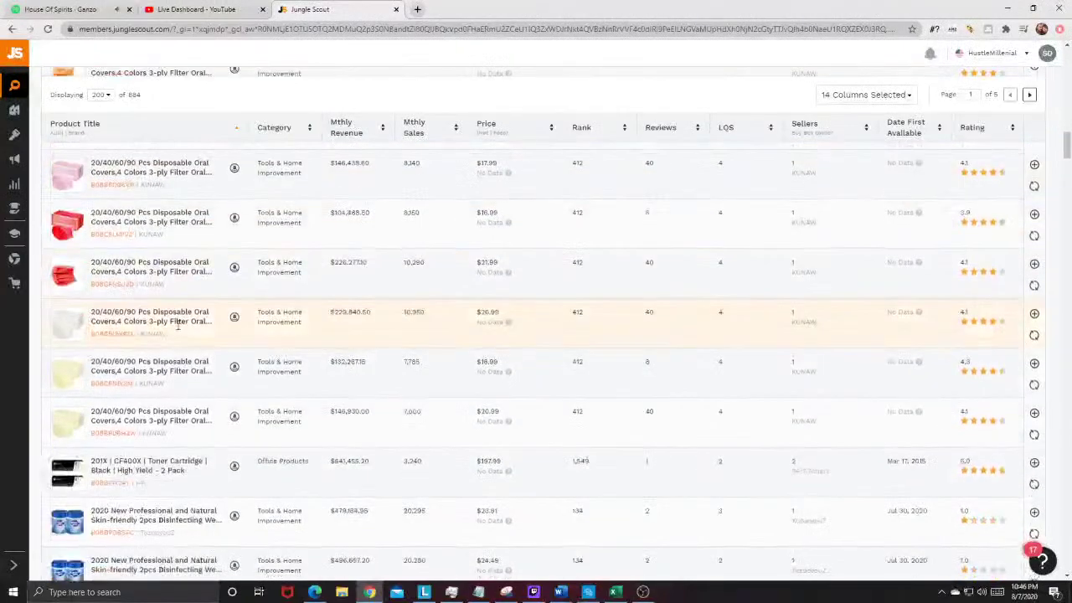
scroll(178, 325, "down", 2)
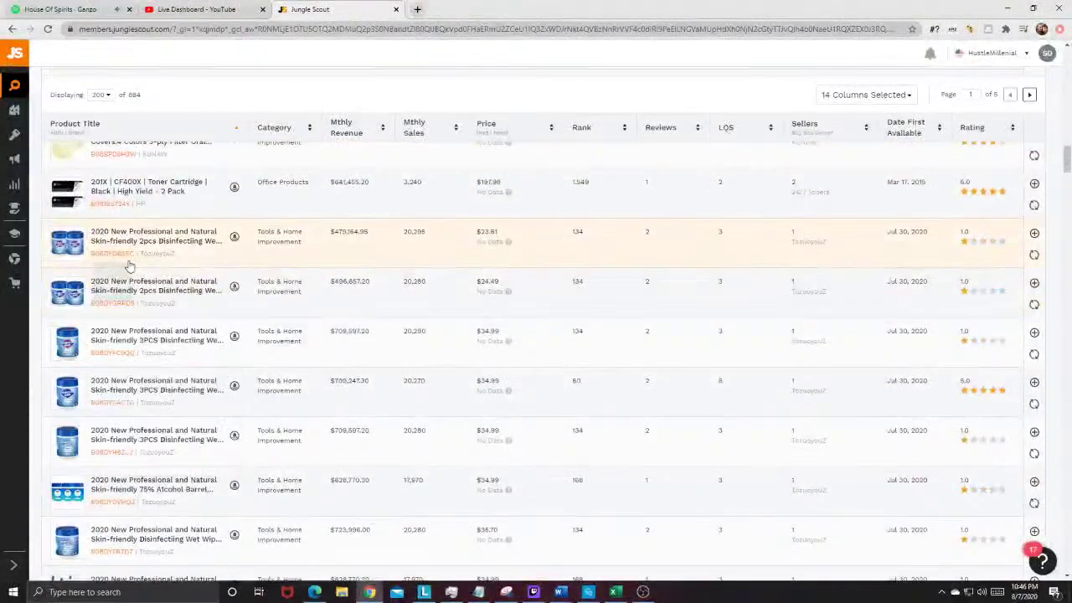
scroll(125, 284, "down", 5)
scroll(126, 339, "down", 5)
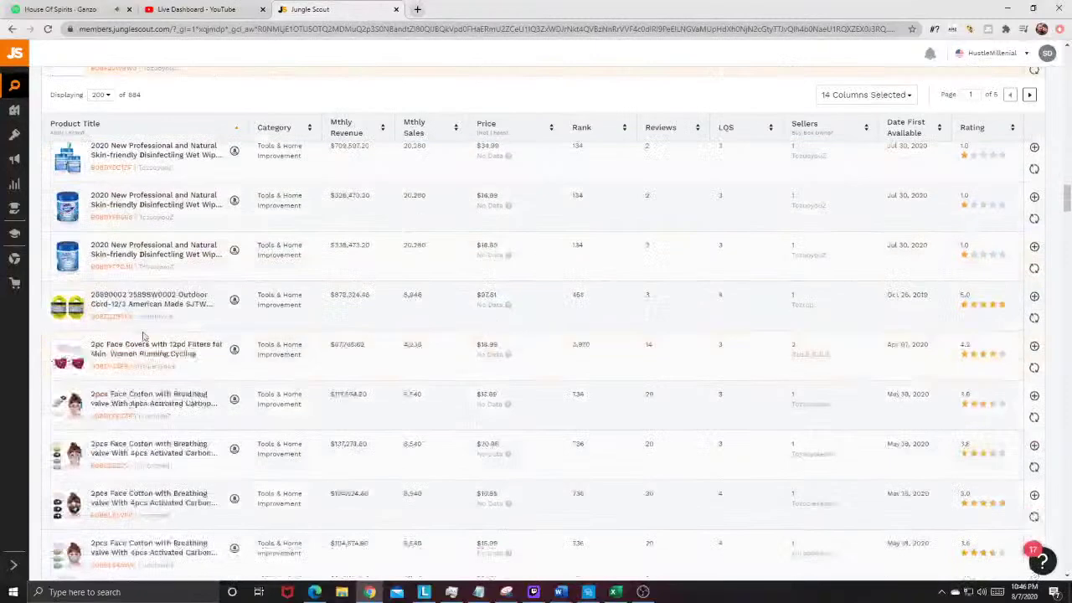
scroll(144, 327, "down", 4)
scroll(144, 325, "down", 4)
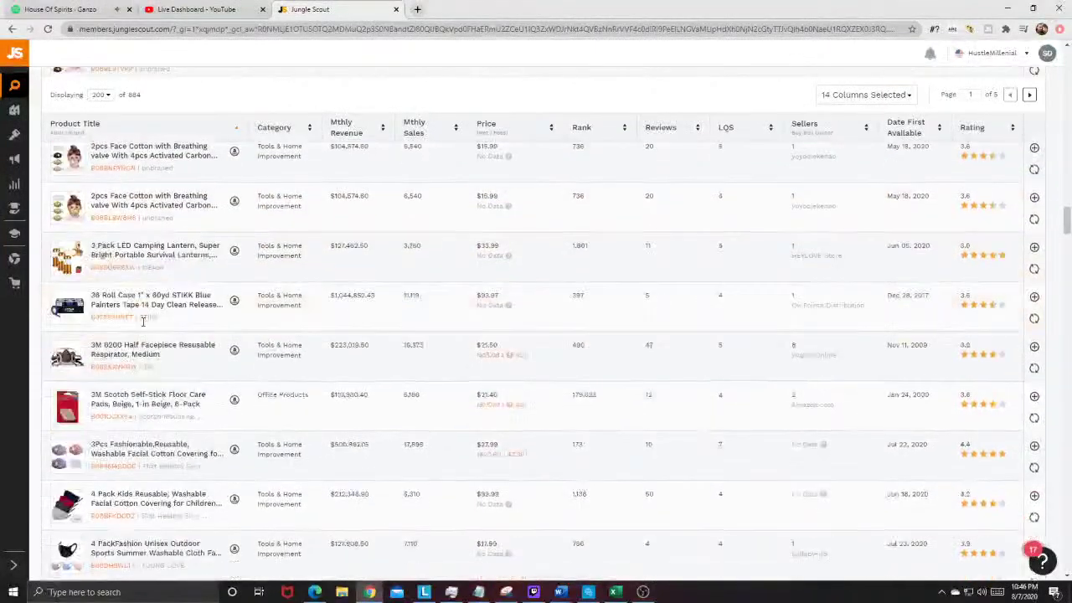
mouse_move(65, 308)
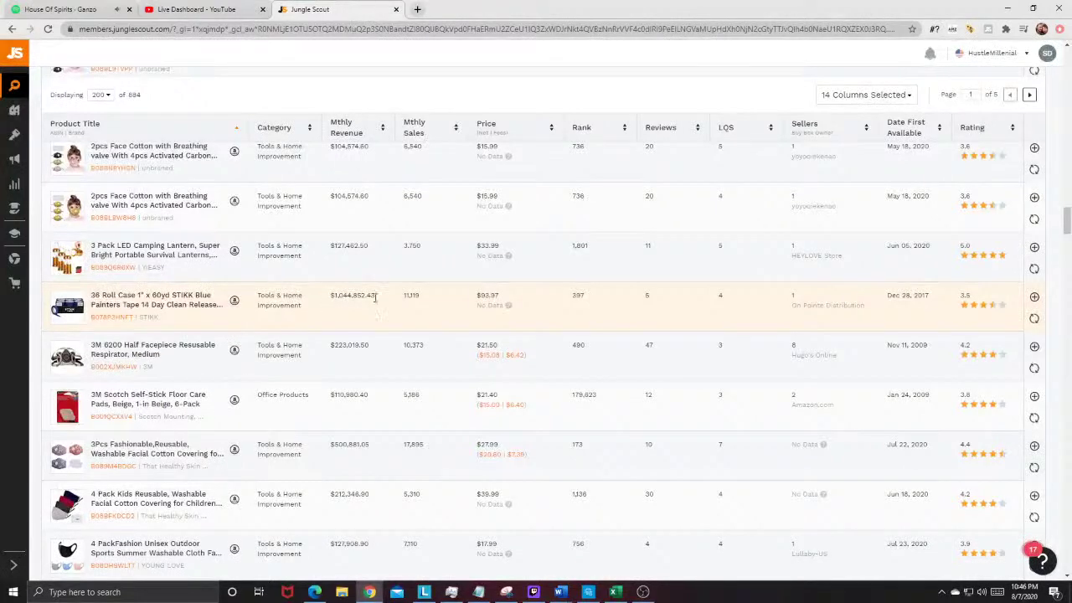
left_click(235, 301)
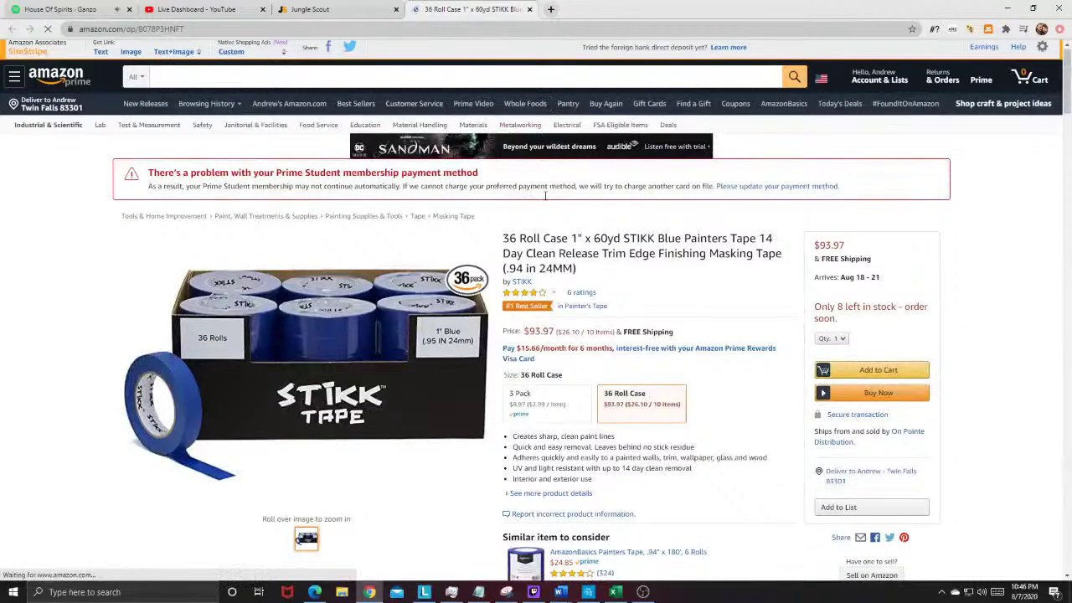
Step: Scroll down the STIKK tape listing and look over its feature bullet points
scroll(515, 209, "down", 3)
left_click_drag(515, 216, 653, 257)
left_click(654, 258)
scroll(390, 347, "down", 6)
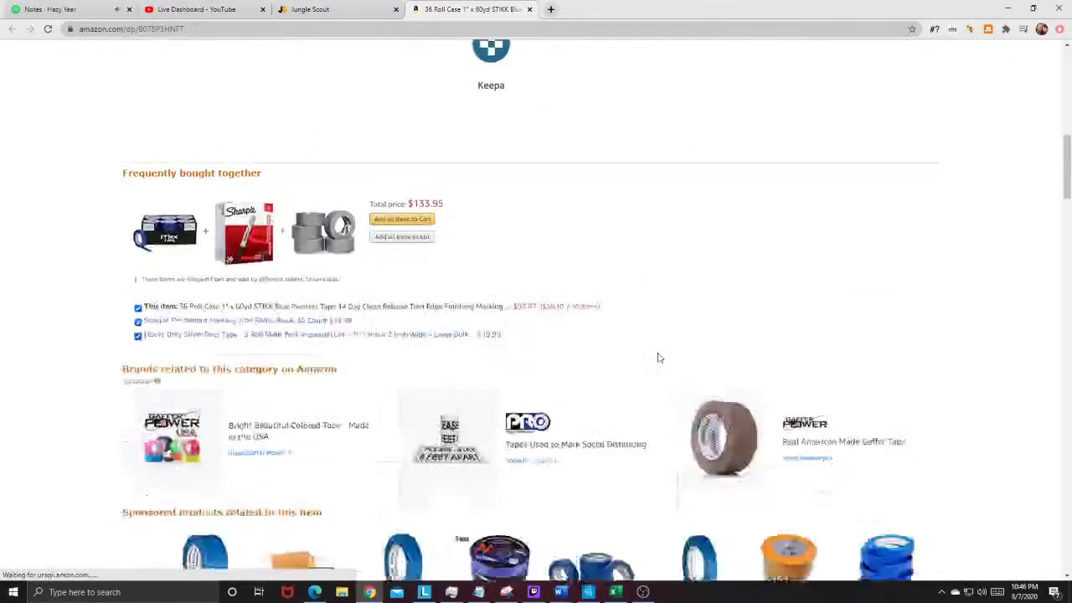
scroll(658, 357, "up", 4)
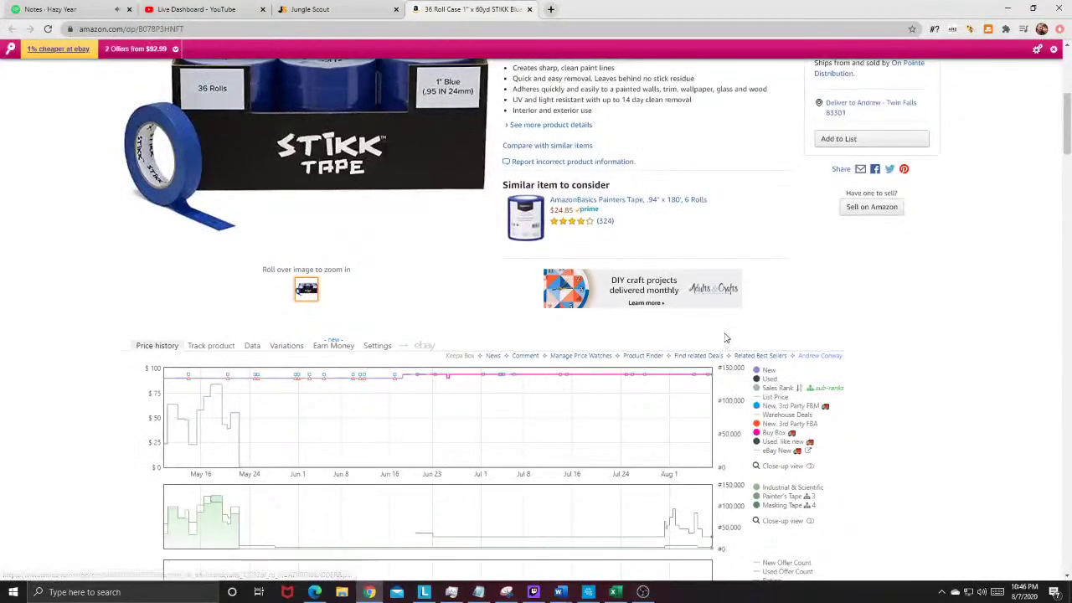
scroll(753, 402, "down", 2)
Step: Switch the Keepa price history range to Week then Month, and close the Jungle Scout sales summary
left_click(797, 512)
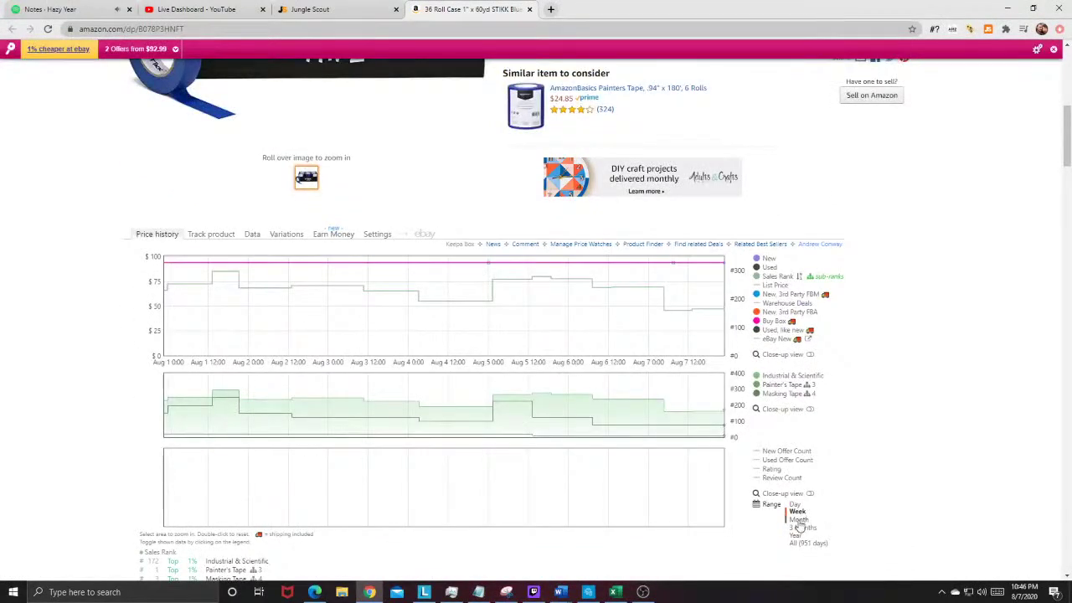
left_click(798, 520)
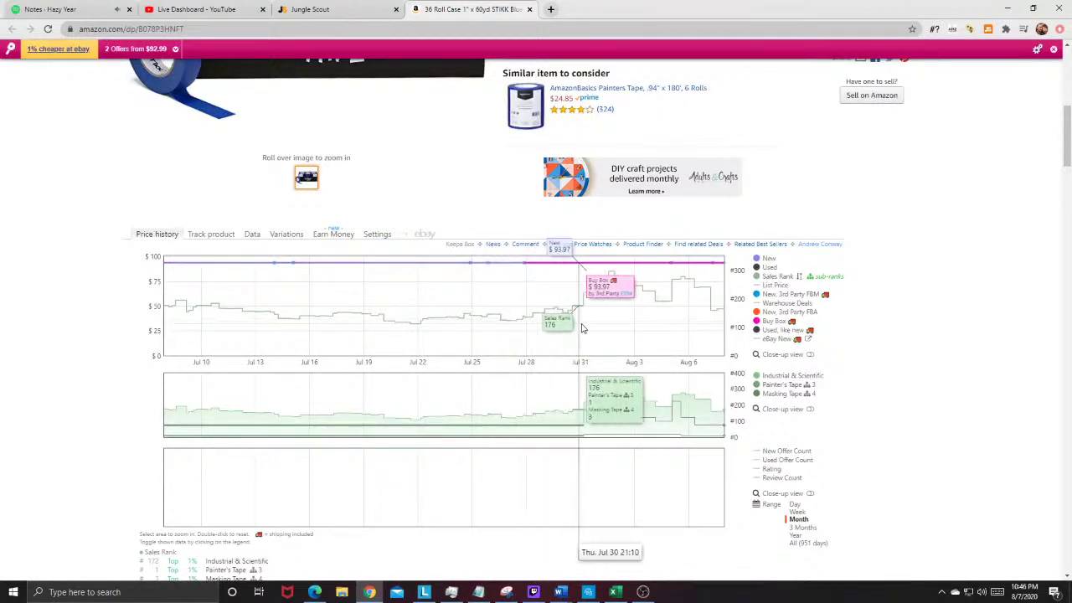
scroll(637, 334, "up", 6)
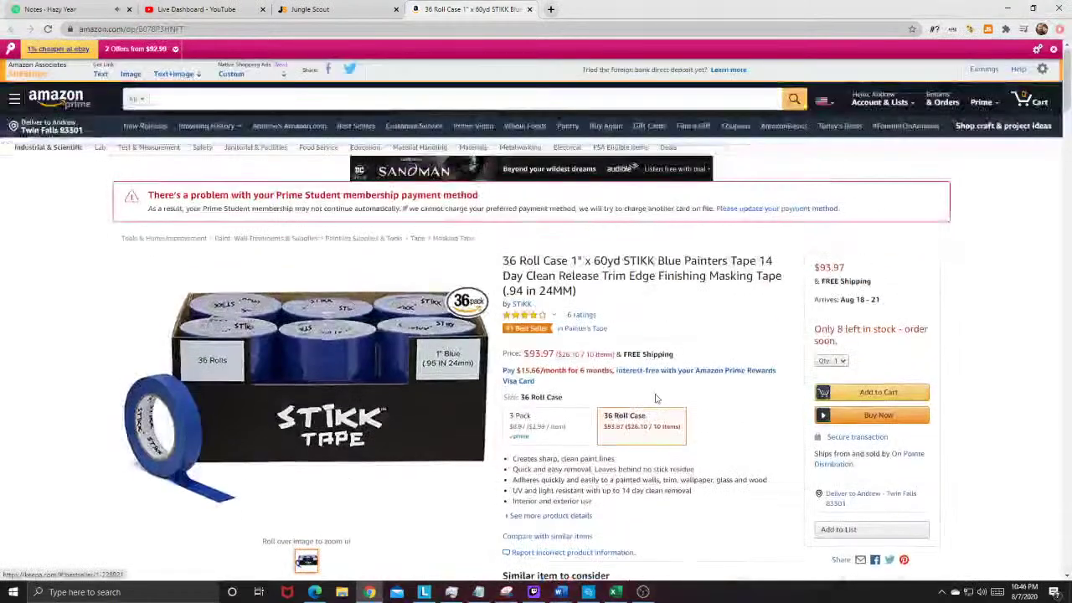
scroll(649, 410, "down", 3)
scroll(636, 433, "up", 3)
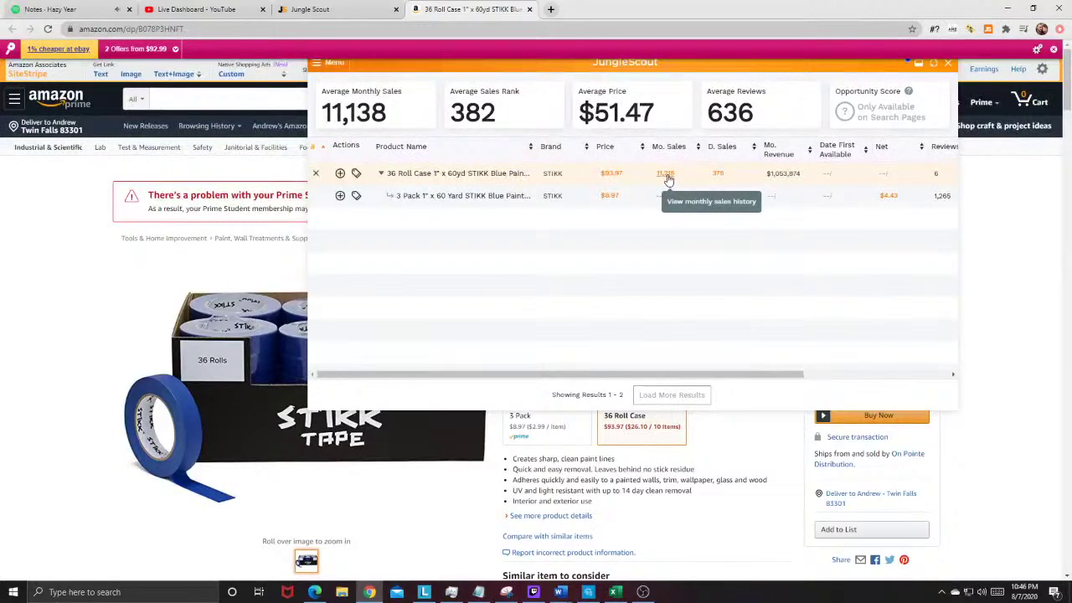
scroll(935, 304, "down", 4)
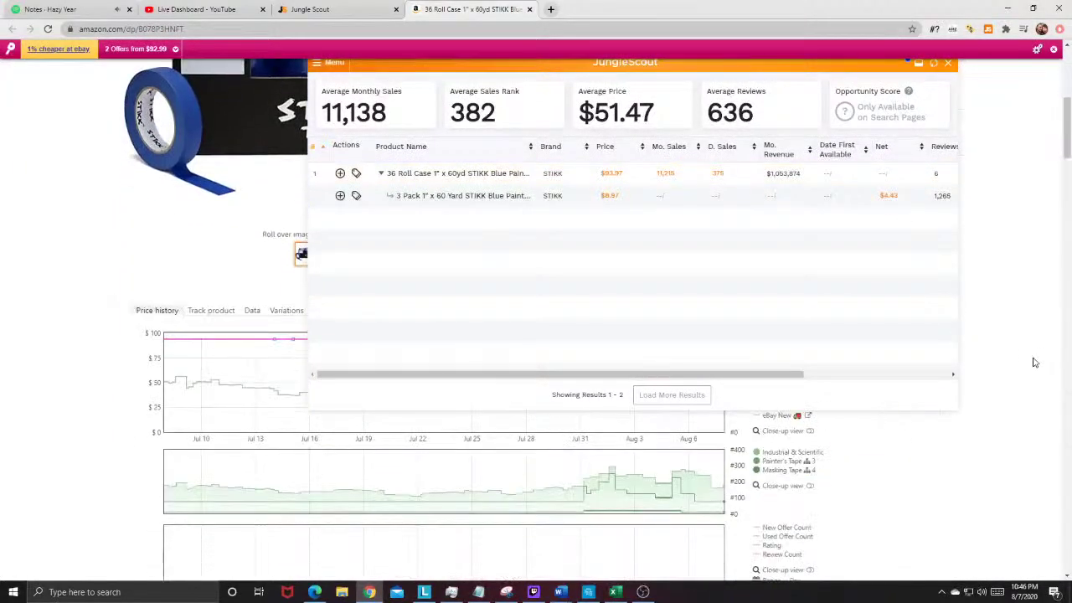
scroll(854, 460, "down", 2)
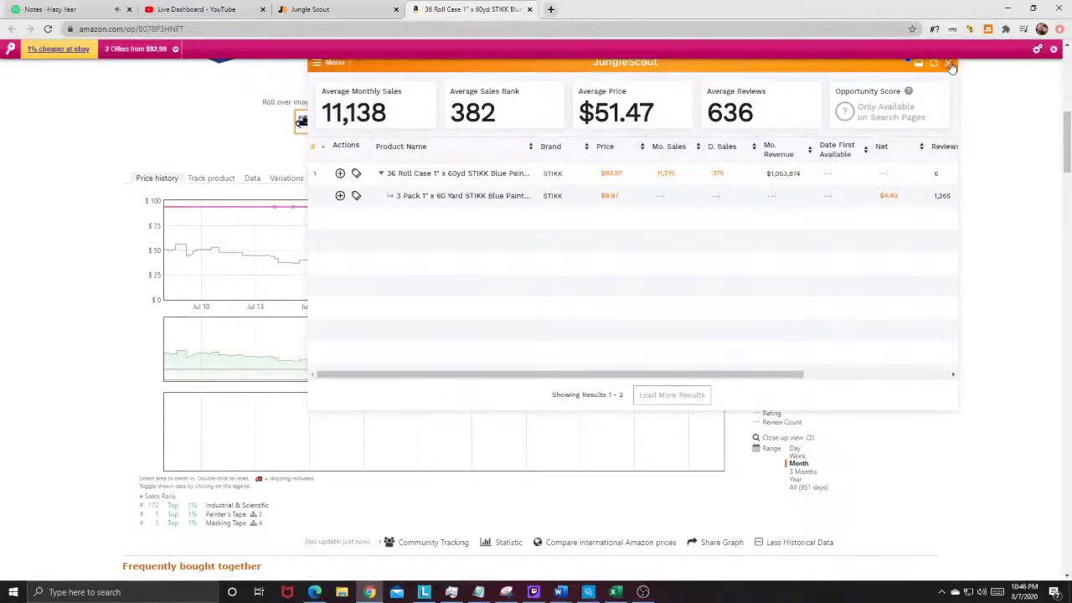
left_click(950, 67)
scroll(954, 210, "up", 10)
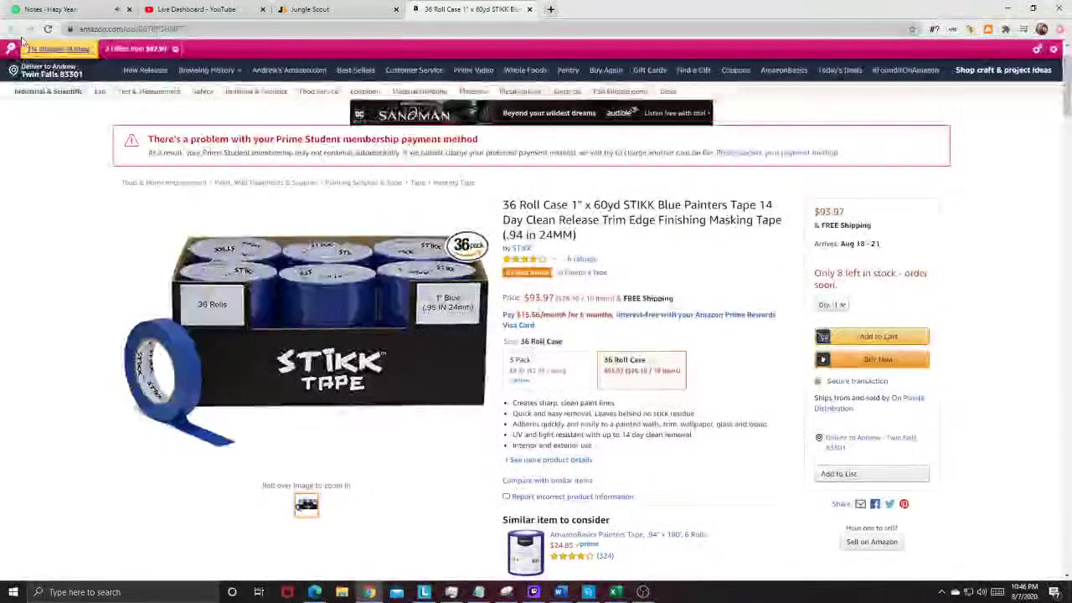
Step: Close the STIKK tab, scroll the results and open the ACMETOP over-the-door hook hanger listing on Amazon
left_click(529, 9)
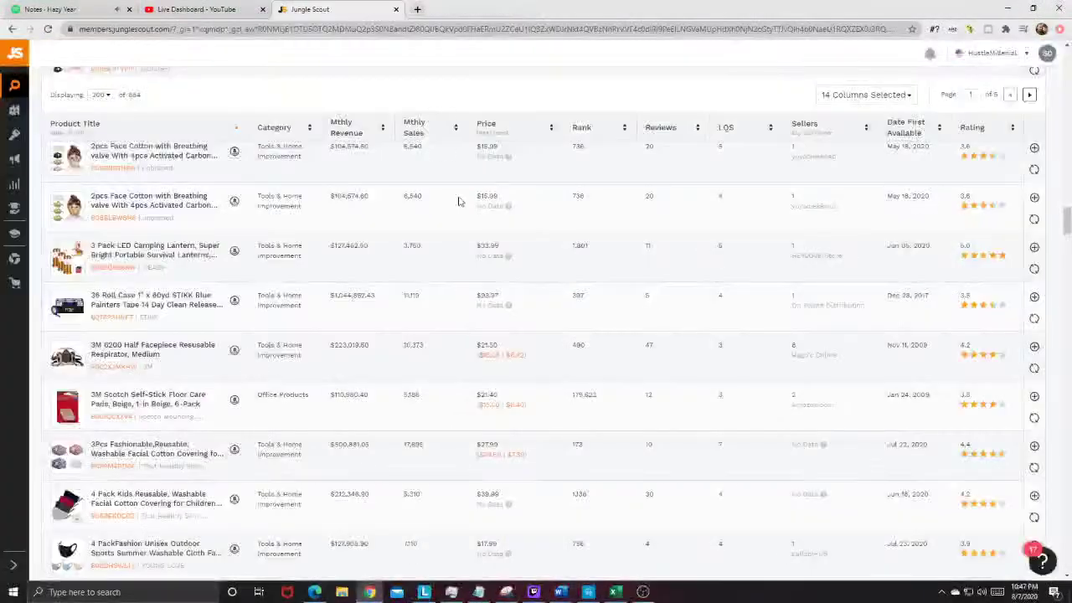
scroll(282, 342, "down", 3)
scroll(130, 274, "down", 3)
mouse_move(73, 274)
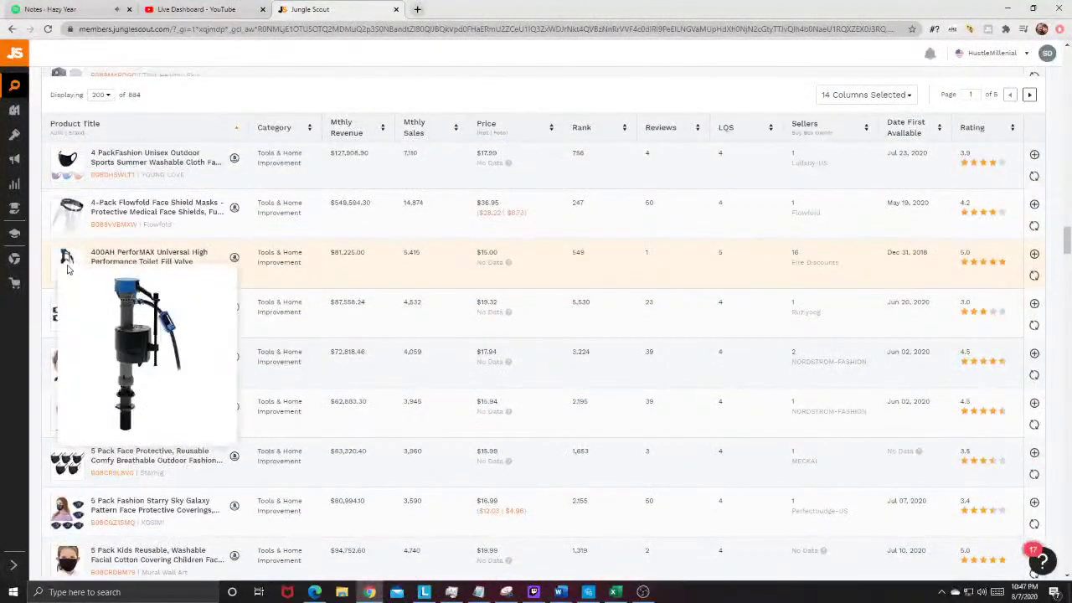
scroll(124, 276, "down", 10)
scroll(124, 279, "down", 5)
scroll(128, 262, "down", 10)
scroll(168, 360, "down", 15)
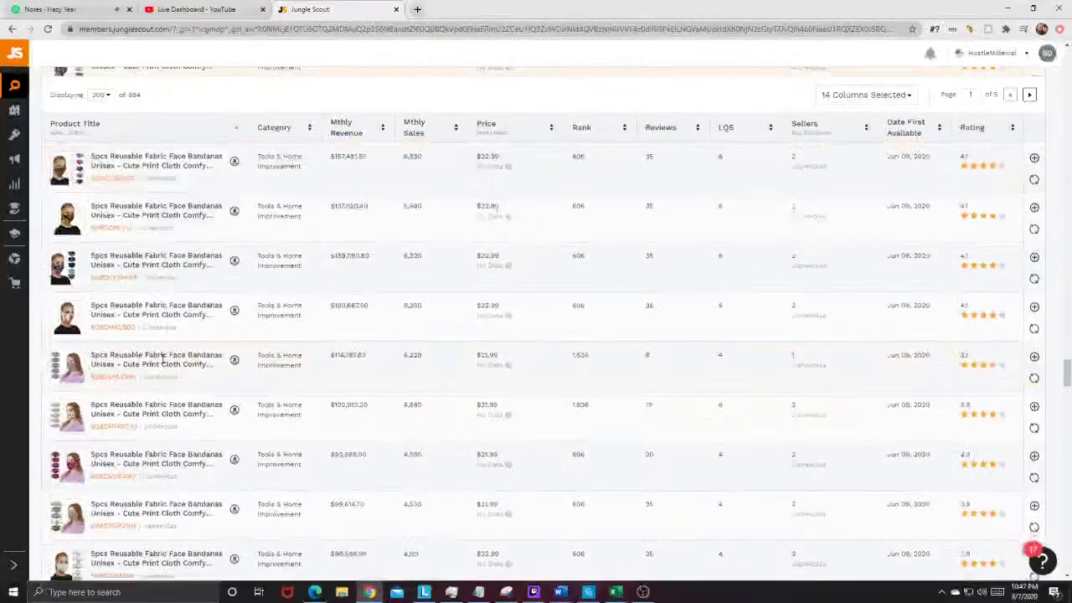
scroll(162, 356, "down", 3)
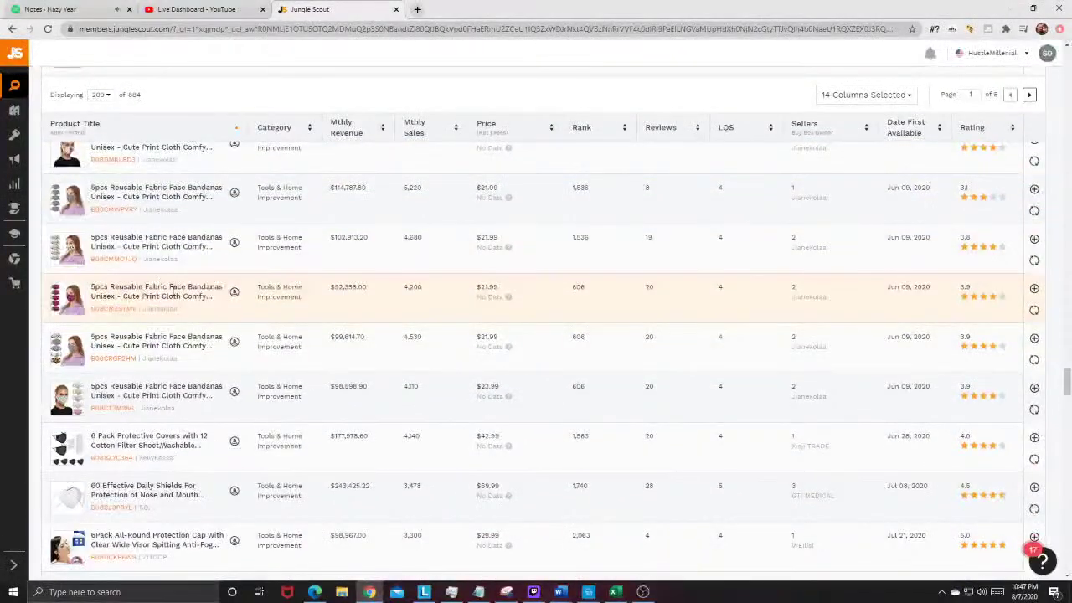
scroll(198, 319, "down", 3)
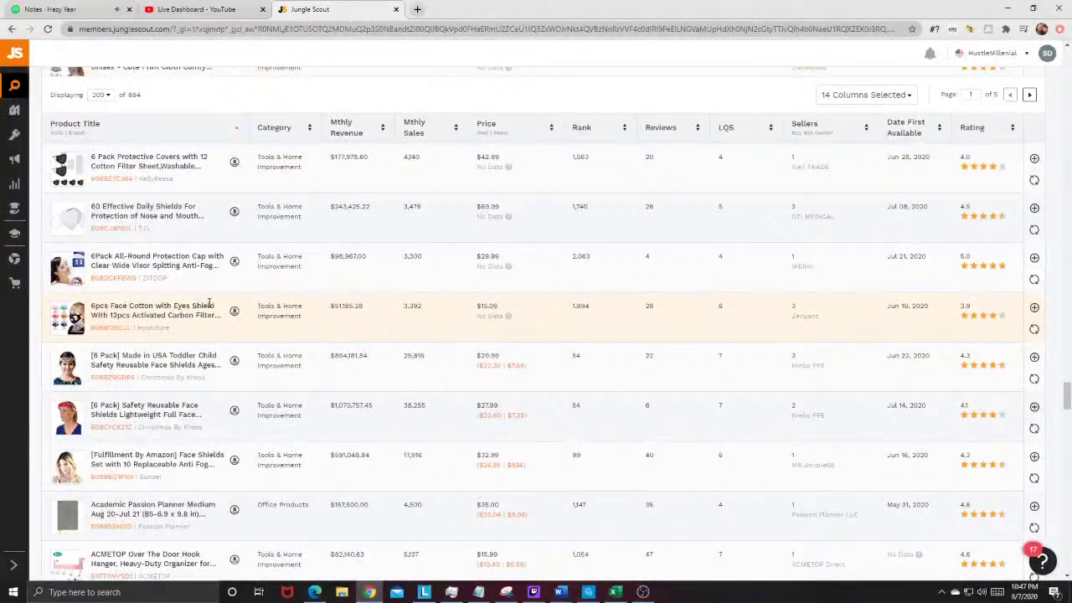
scroll(185, 329, "down", 4)
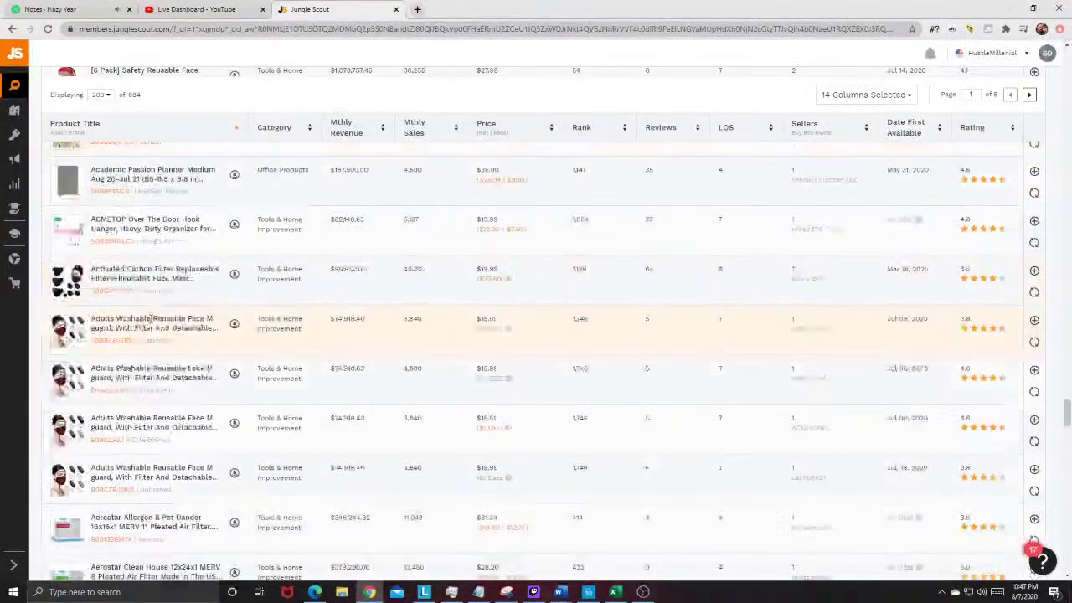
mouse_move(67, 231)
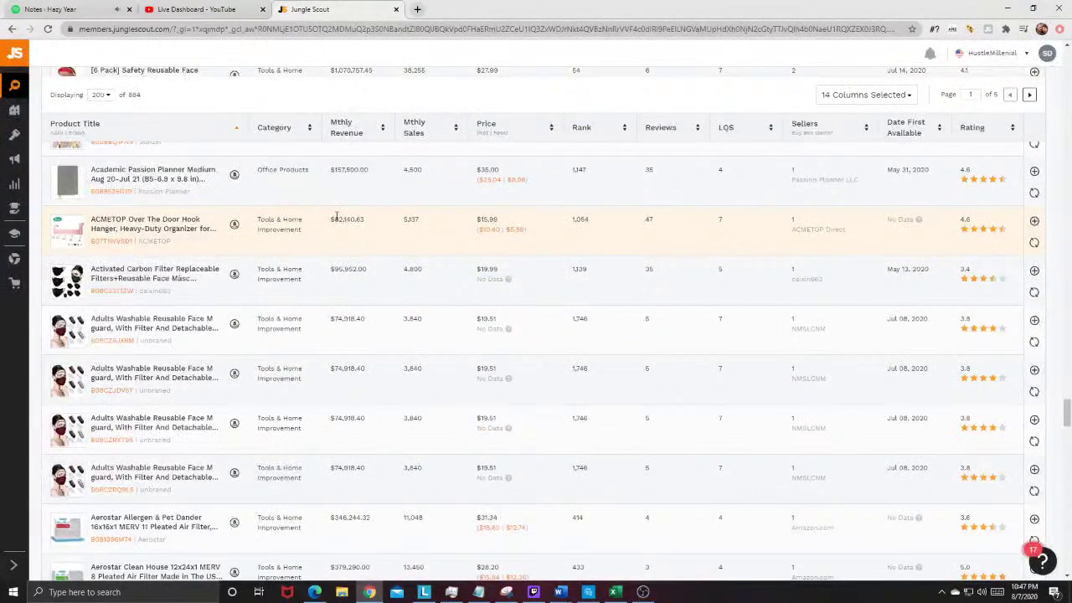
left_click(235, 227)
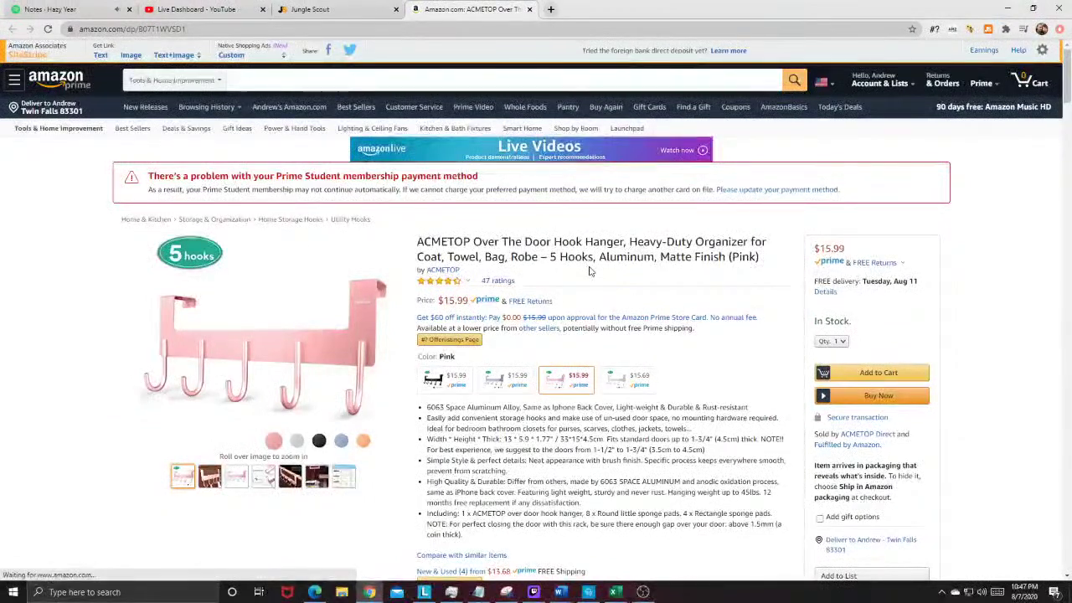
Step: Scroll through the ACMETOP pink 5-hook hanger listing ($15.99, 47 ratings) and back to the top
scroll(563, 269, "down", 2)
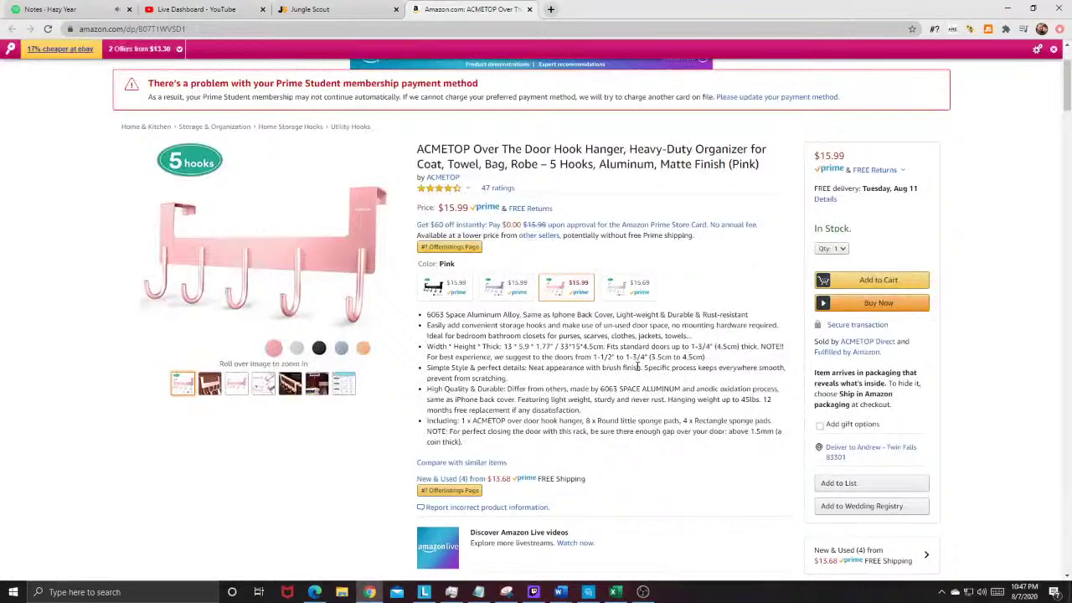
scroll(494, 356, "down", 2)
scroll(511, 251, "up", 1)
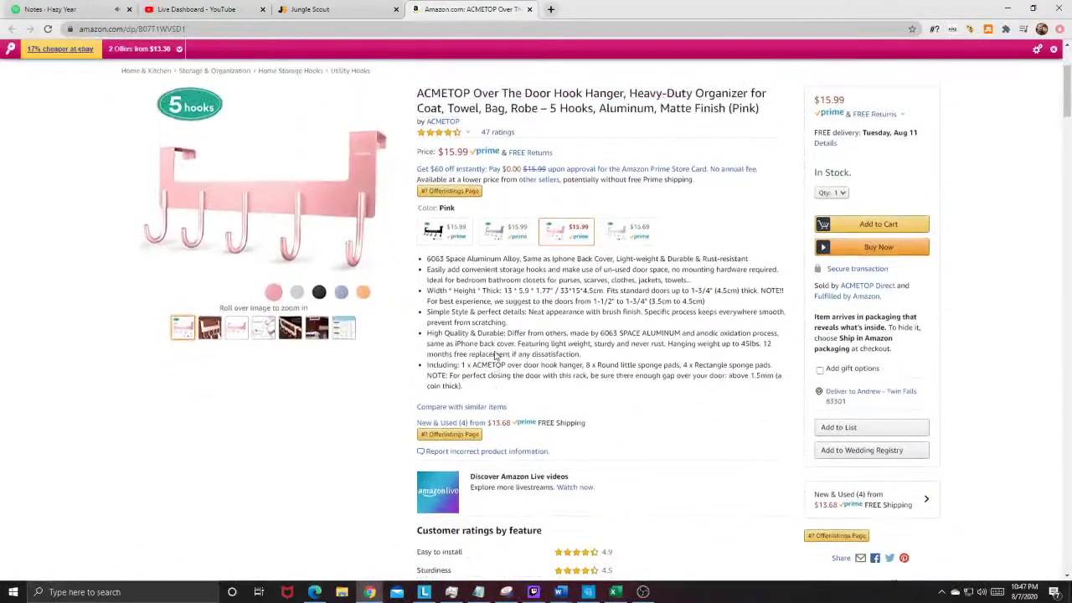
scroll(336, 99, "up", 3)
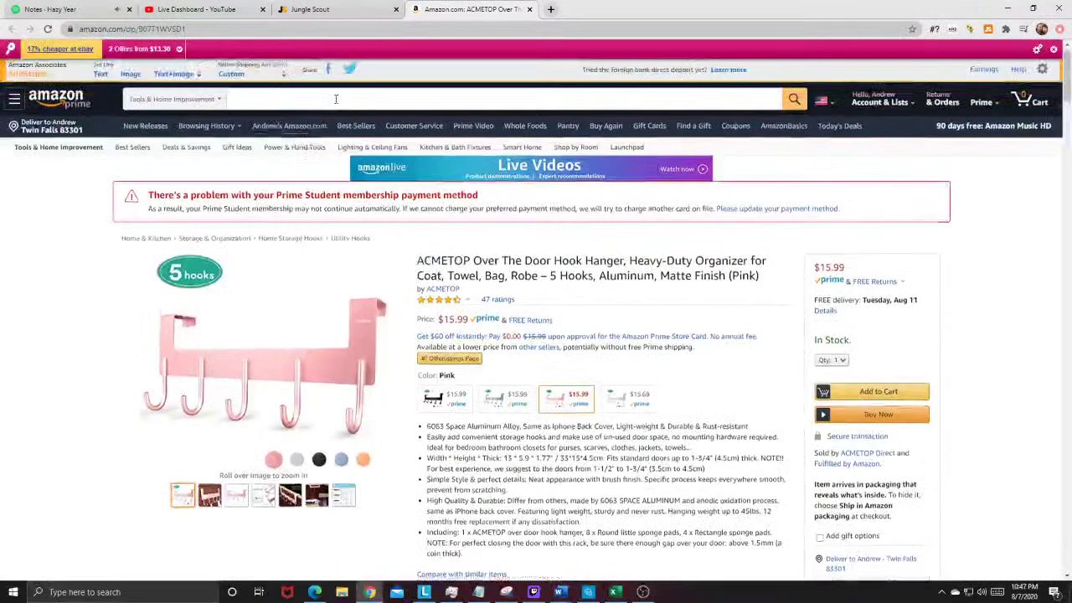
Step: Search all departments on Amazon for 'dog dental teething chew toy'
left_click(174, 99)
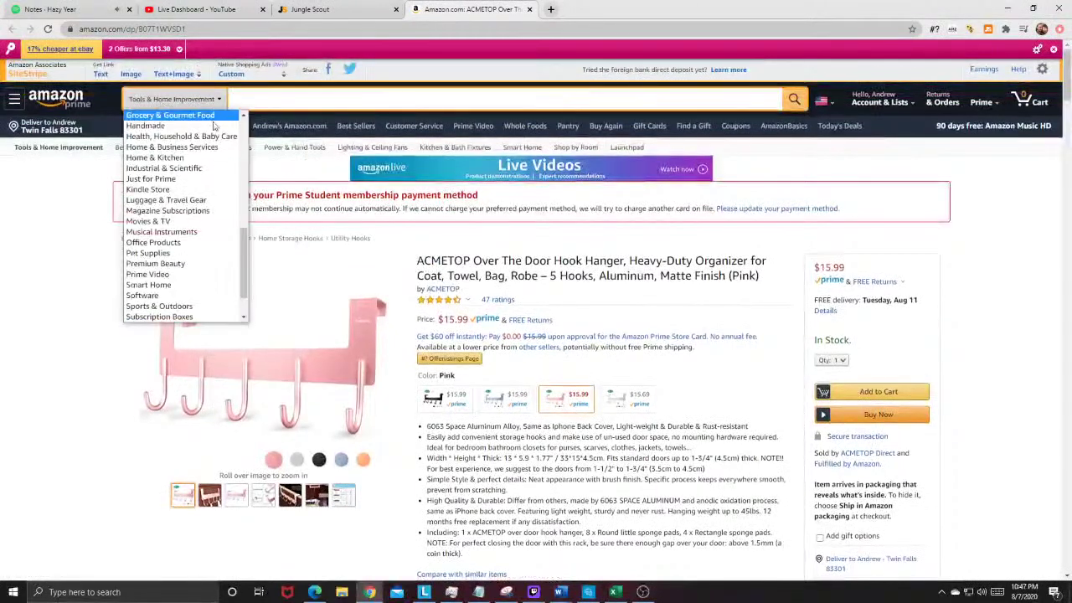
left_click(214, 115)
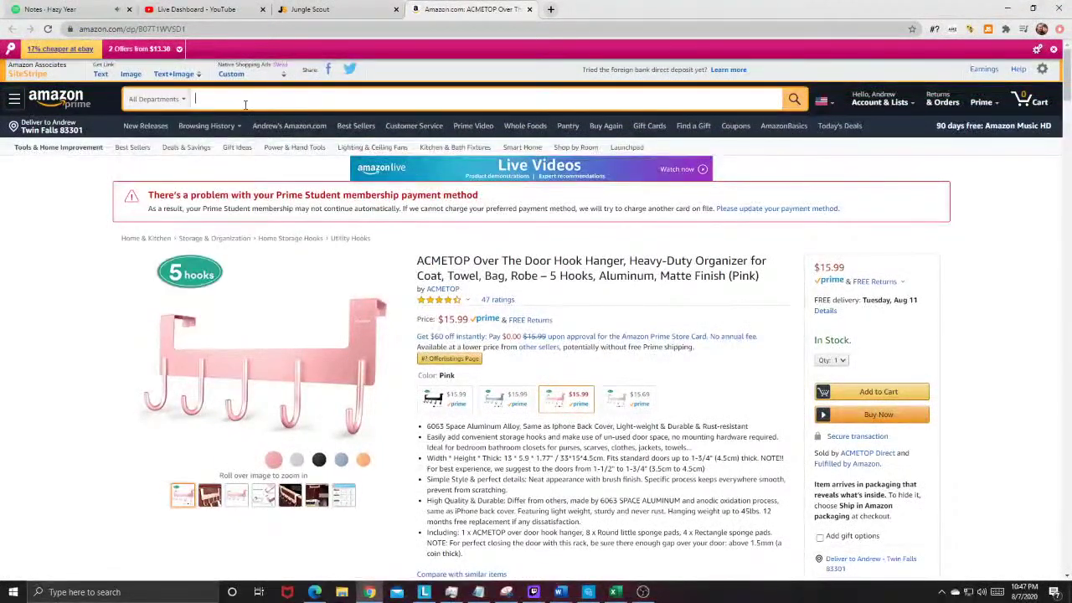
type("dog dental ")
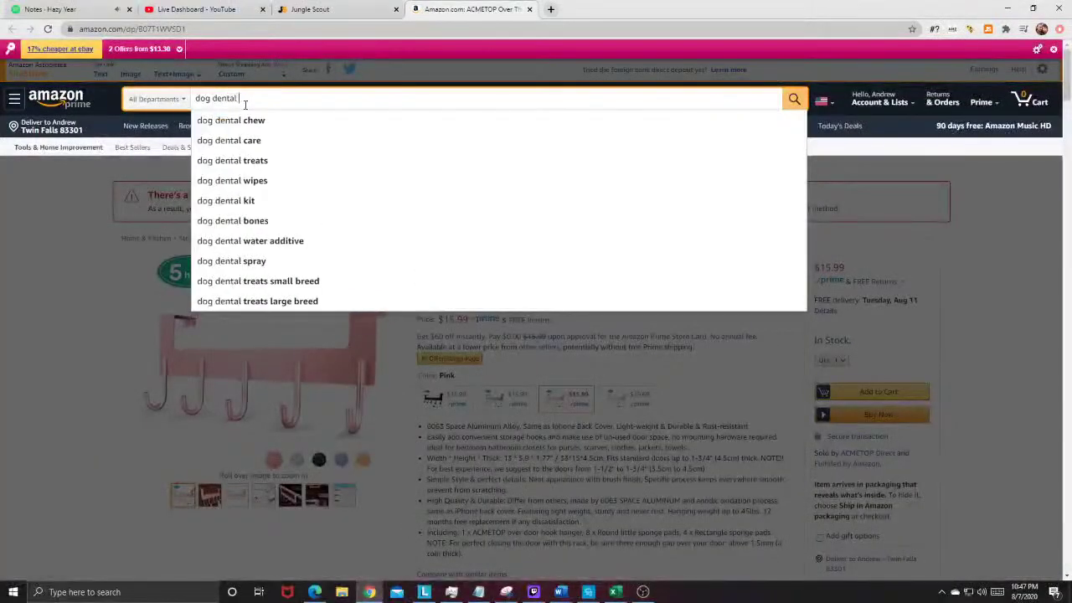
type("teething chew toy")
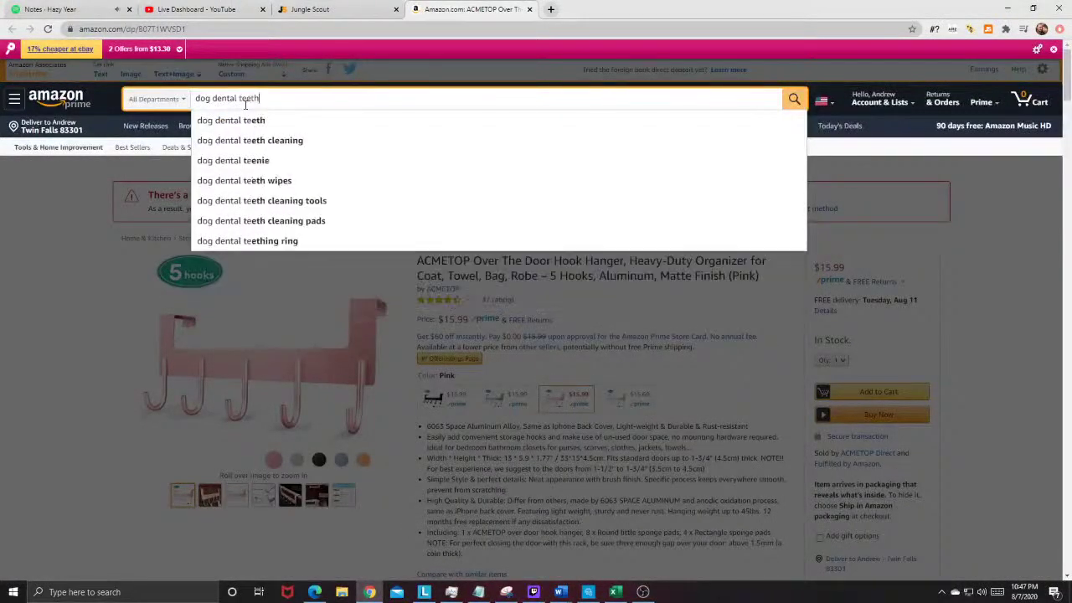
key("Return")
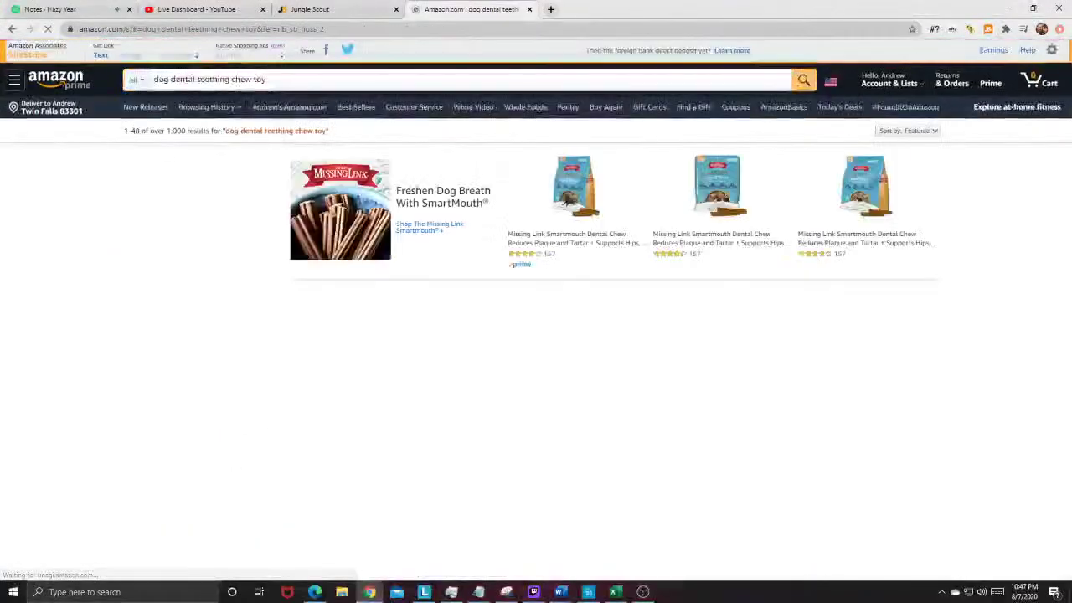
Step: Browse the dog dental chew toy results, including sponsored dental chews, then start a new empty tab
scroll(480, 276, "down", 5)
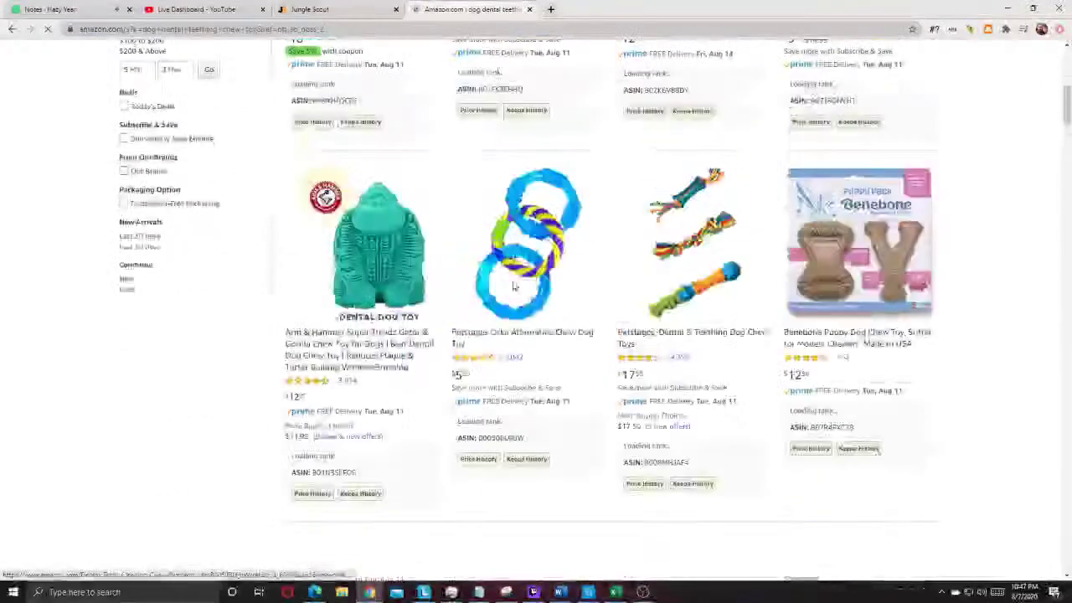
scroll(515, 283, "down", 5)
scroll(513, 286, "down", 8)
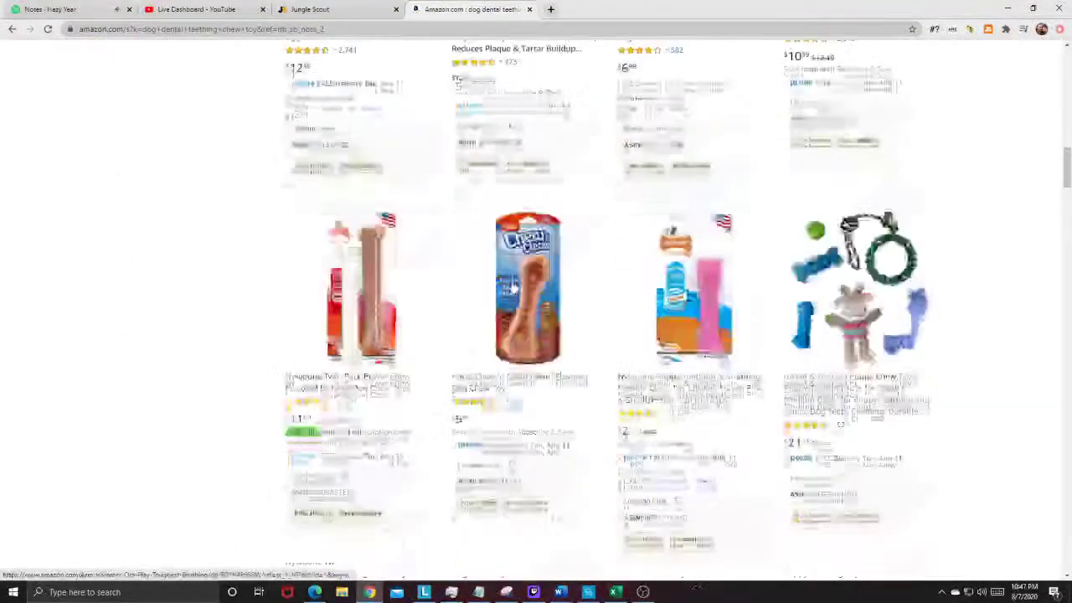
scroll(512, 283, "down", 15)
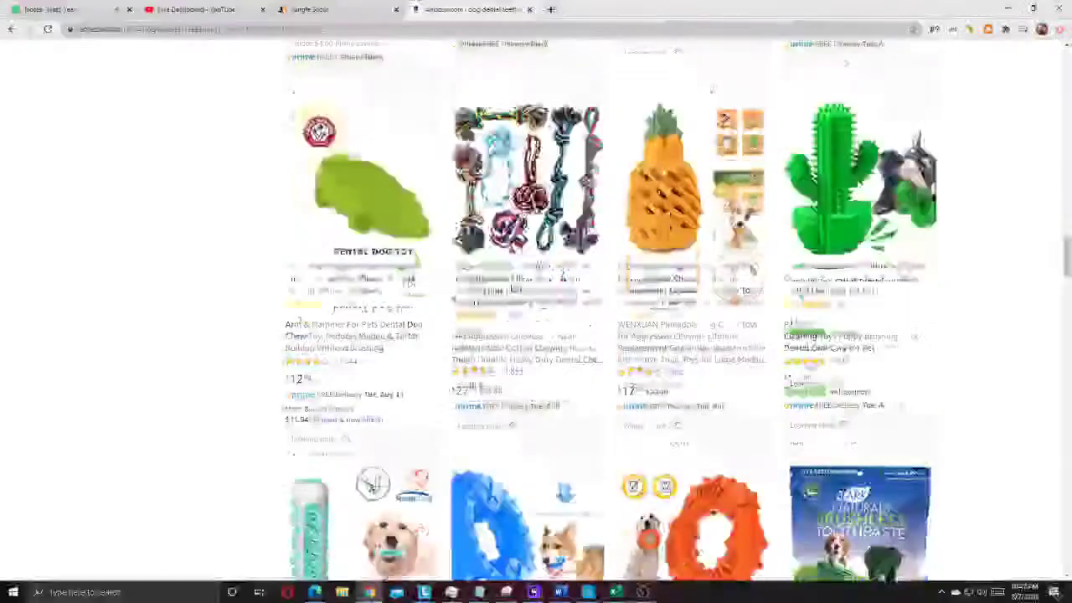
scroll(513, 288, "down", 14)
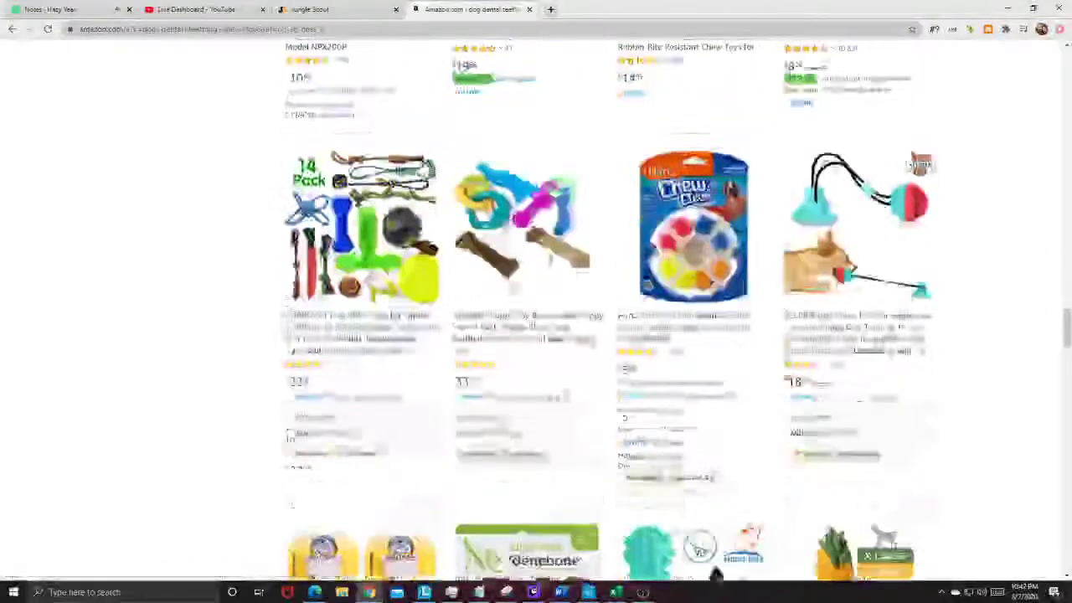
scroll(511, 282, "down", 7)
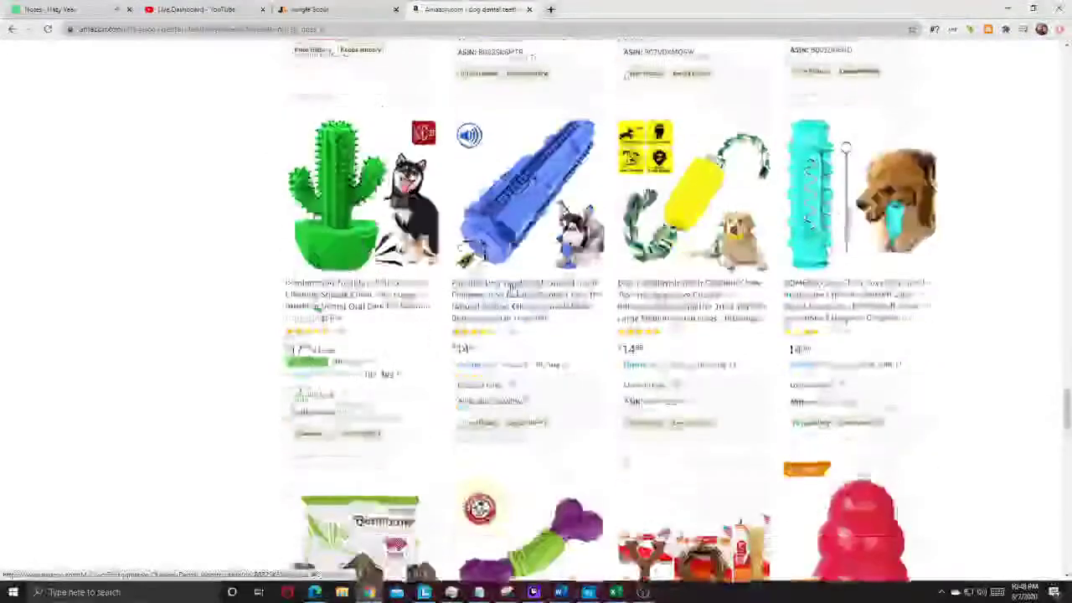
scroll(513, 288, "down", 4)
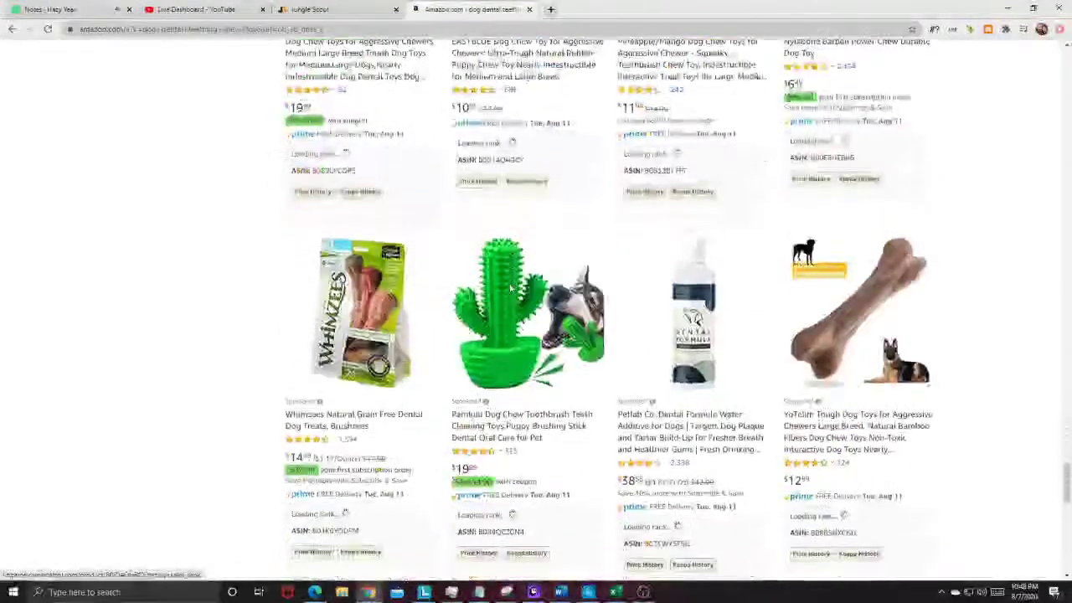
scroll(1005, 289, "down", 6)
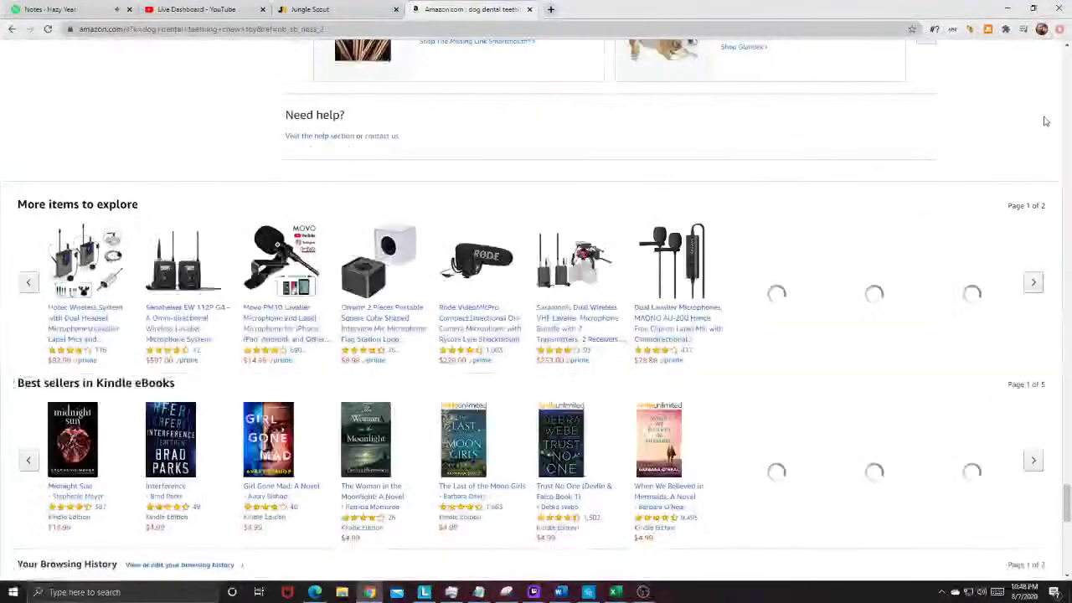
left_click(1067, 107)
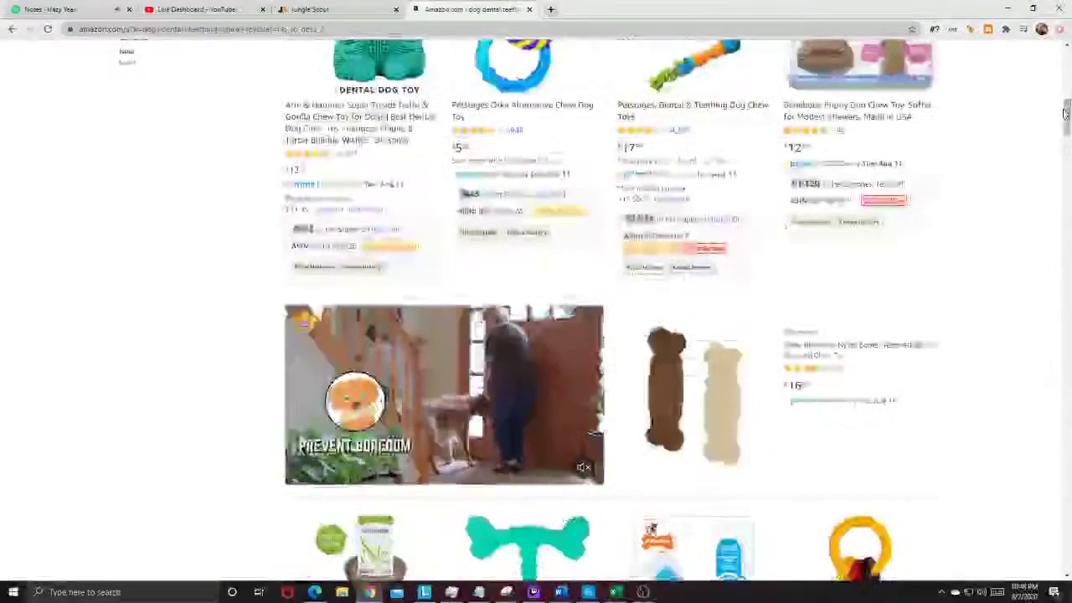
left_click_drag(1066, 111, 1066, 48)
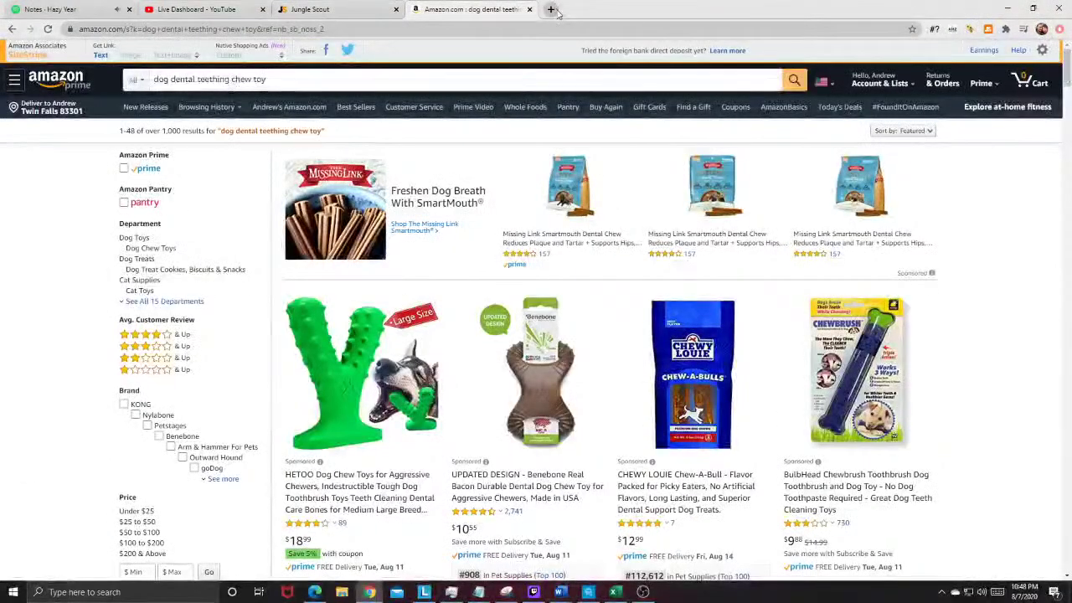
left_click(551, 10)
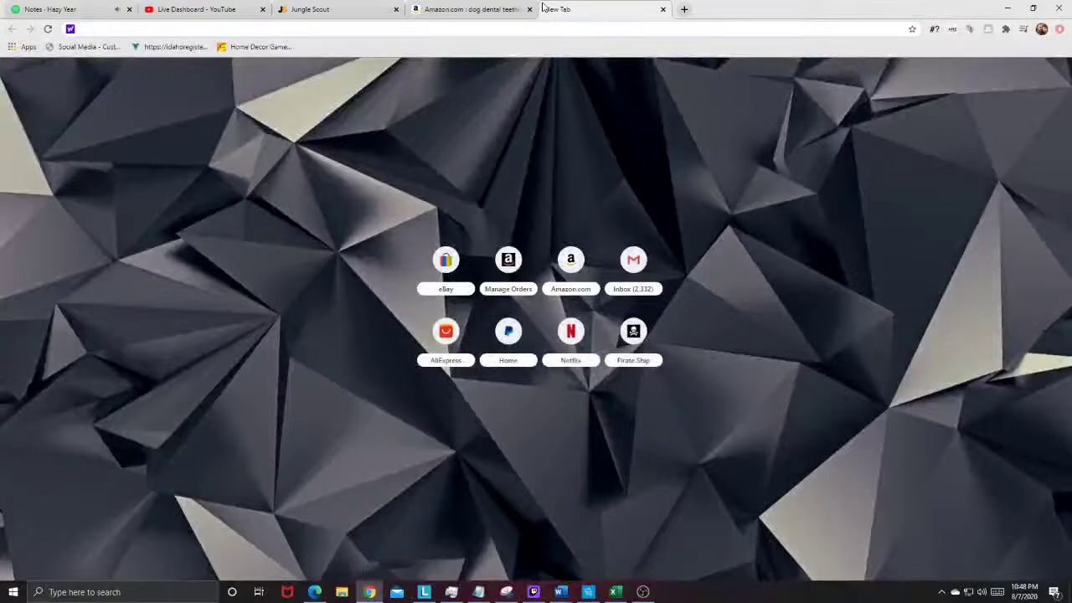
Step: Open Manage Inventory, show FBA inventory only, and search it for 'dog' (9 products)
type("manage inv")
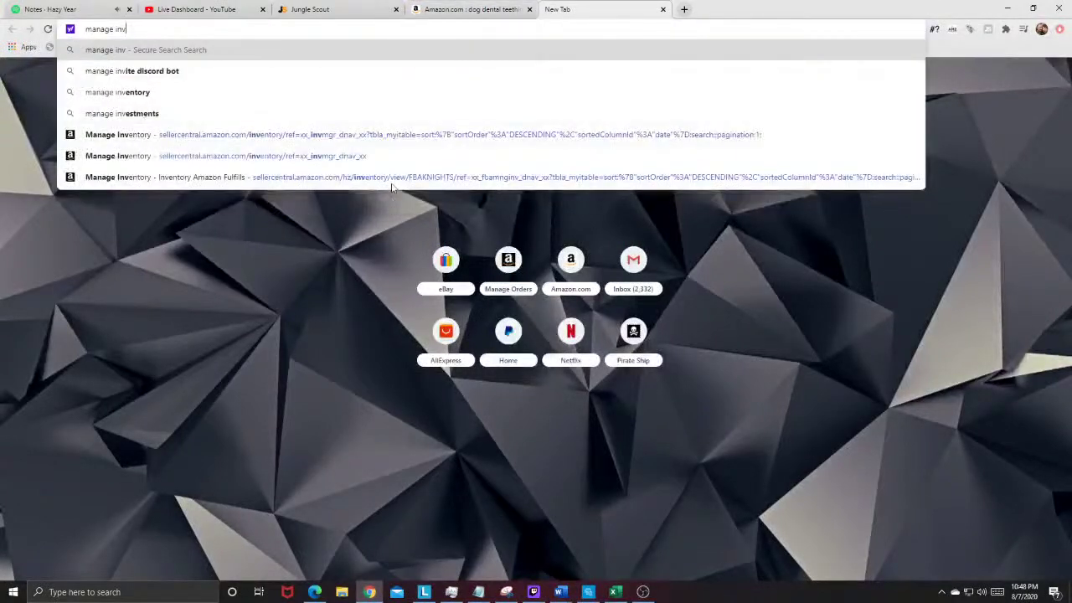
left_click(383, 139)
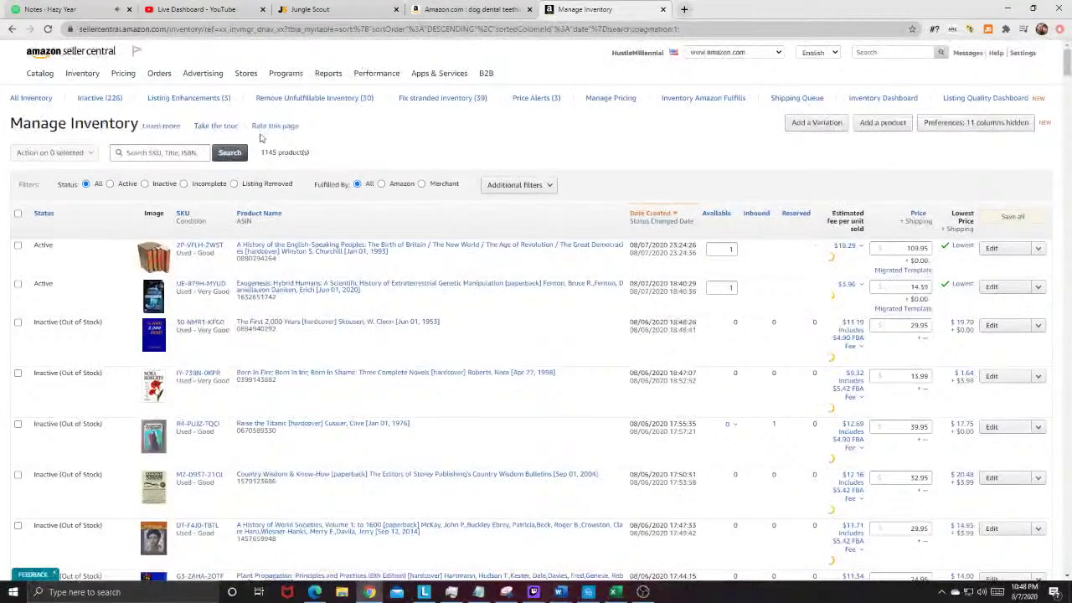
mouse_move(84, 77)
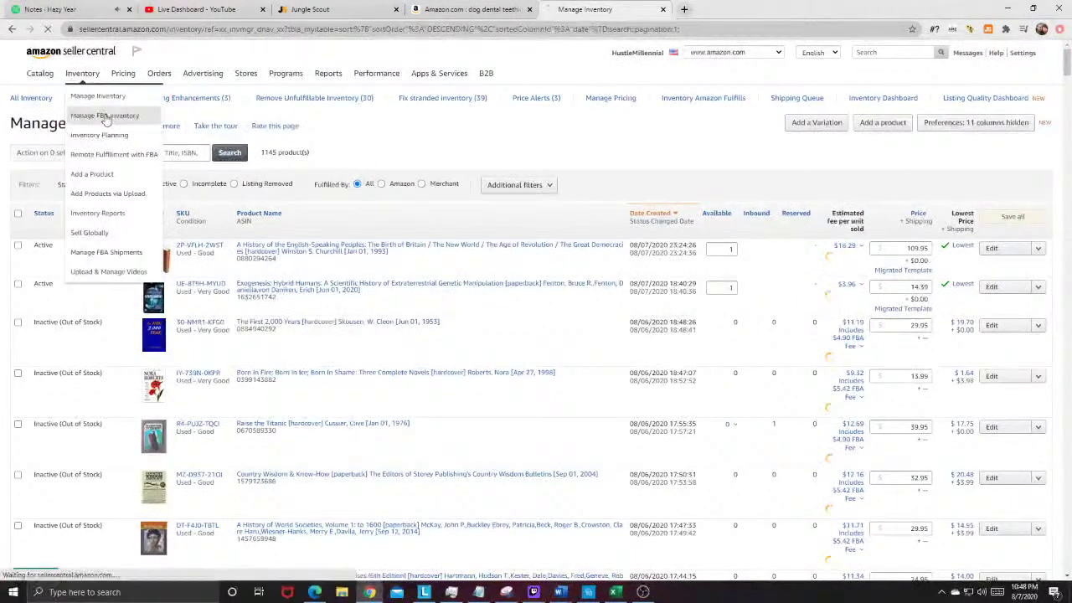
left_click(103, 116)
left_click(159, 154)
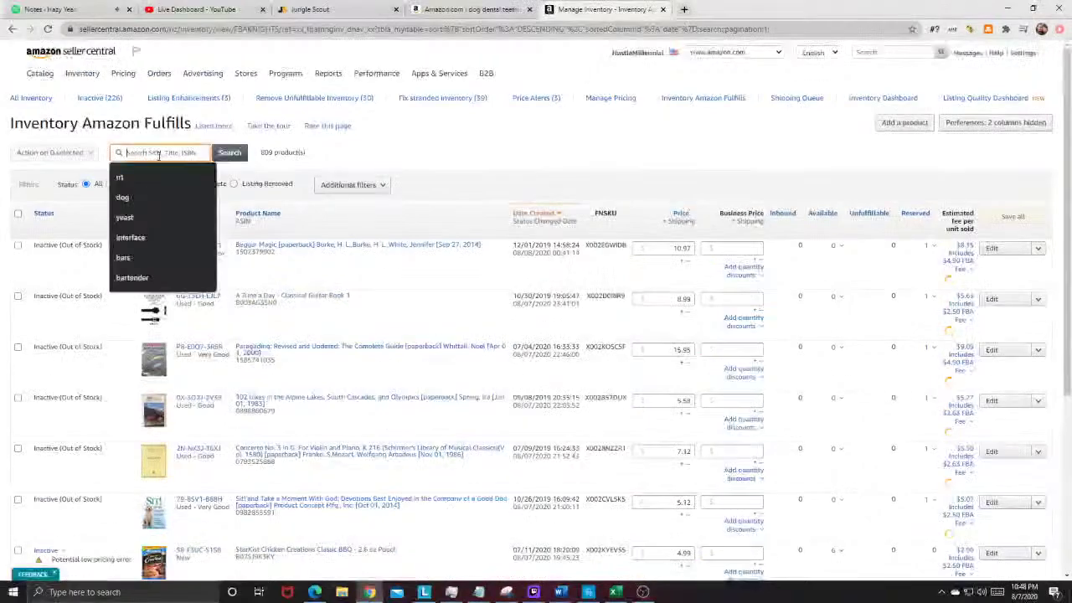
type("dog")
key("Return")
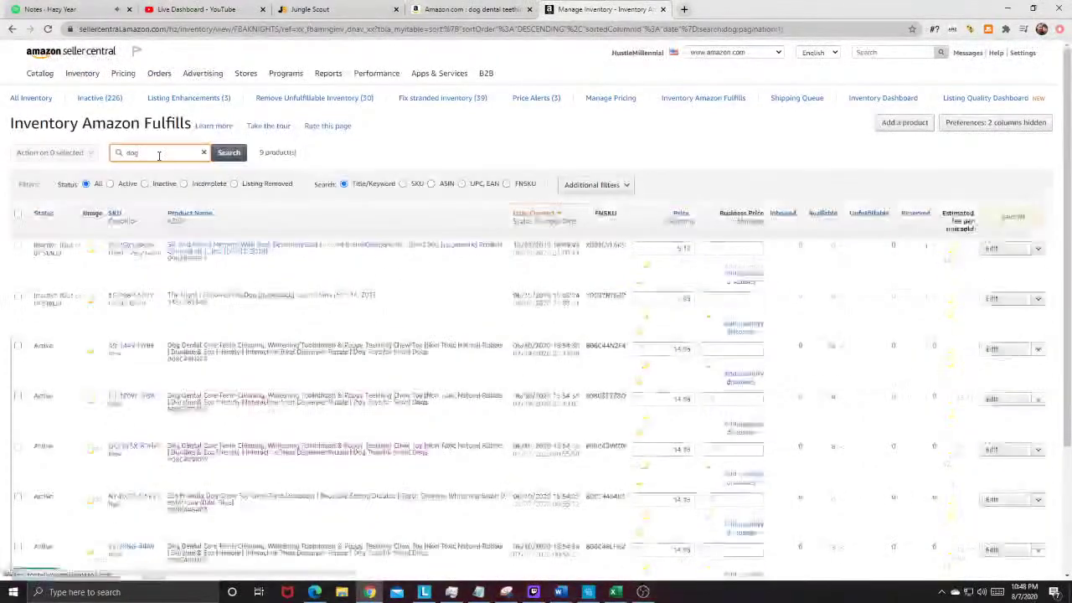
Step: Open a dog dental chew toy's Amazon listing from the filtered inventory
scroll(158, 155, "down", 3)
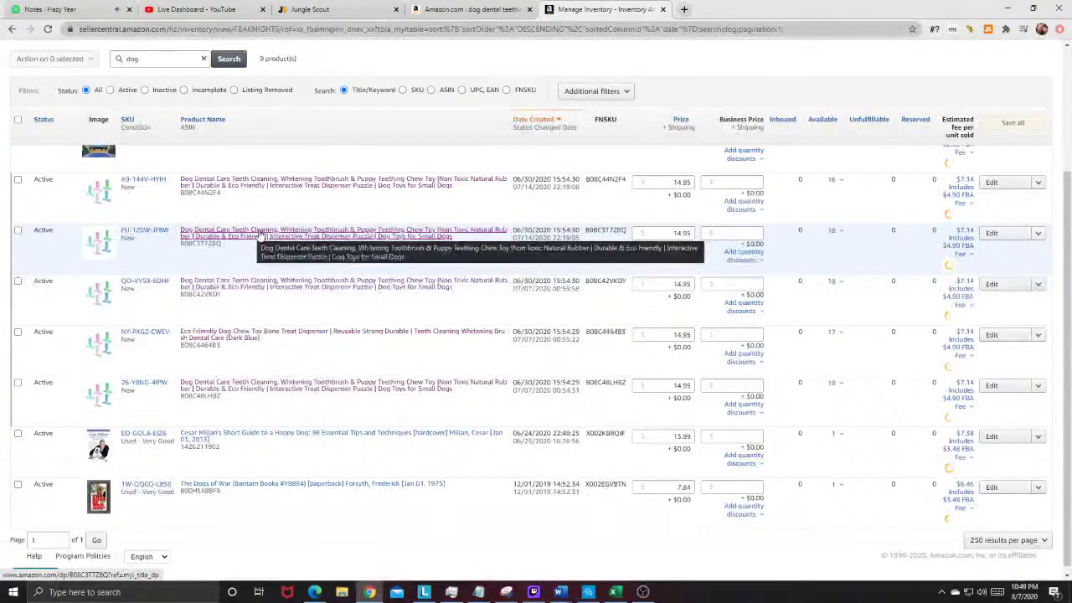
scroll(253, 237, "up", 3)
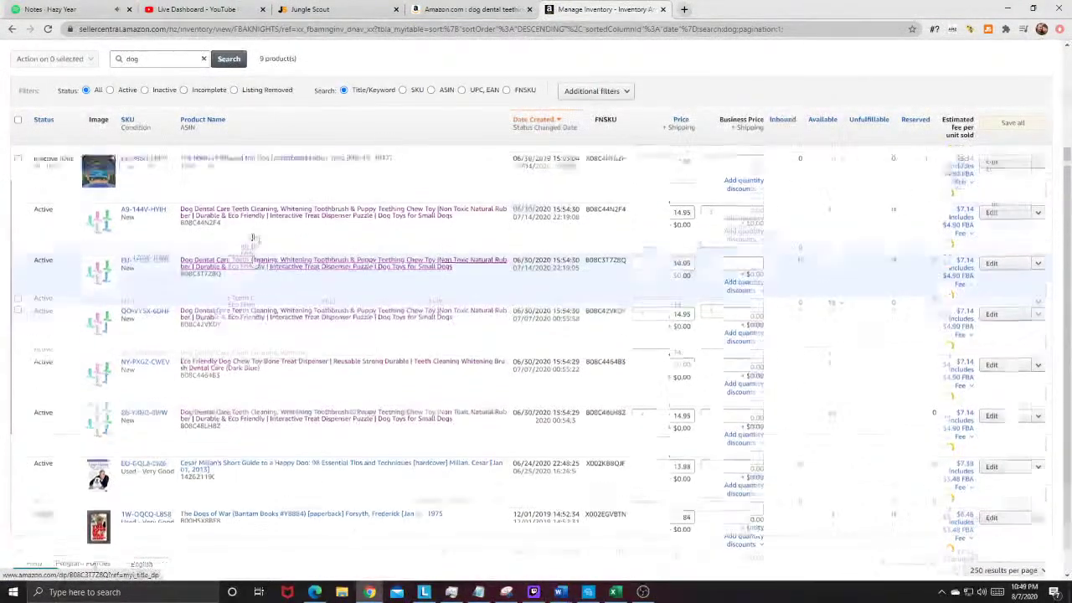
scroll(254, 239, "down", 2)
left_click(249, 244)
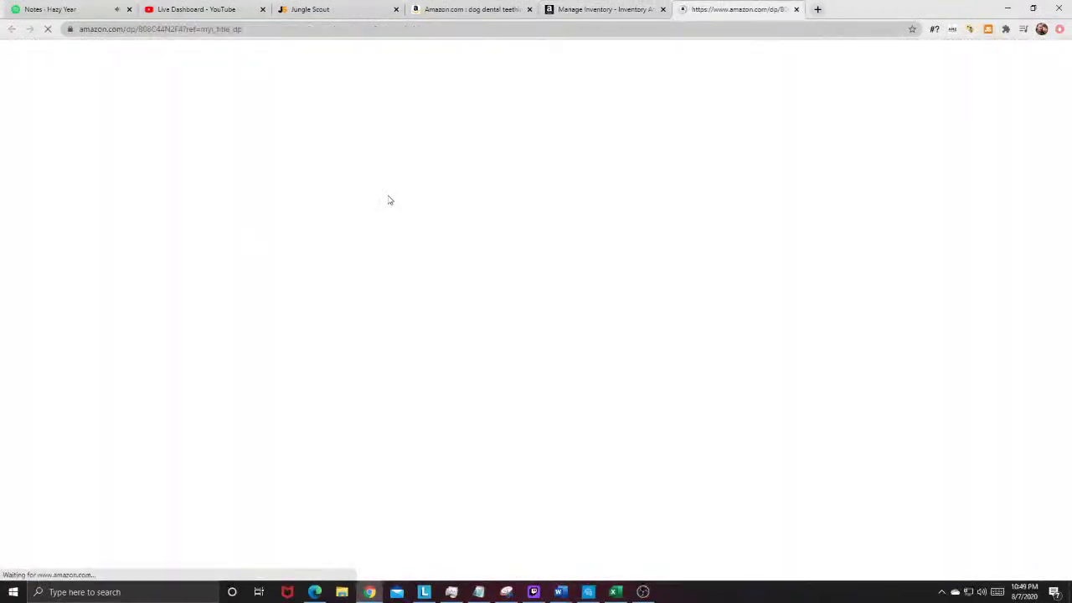
Step: Switch between the dog dental results and Manage Inventory, ending on the ACMETOP door hook listing
scroll(668, 186, "down", 3)
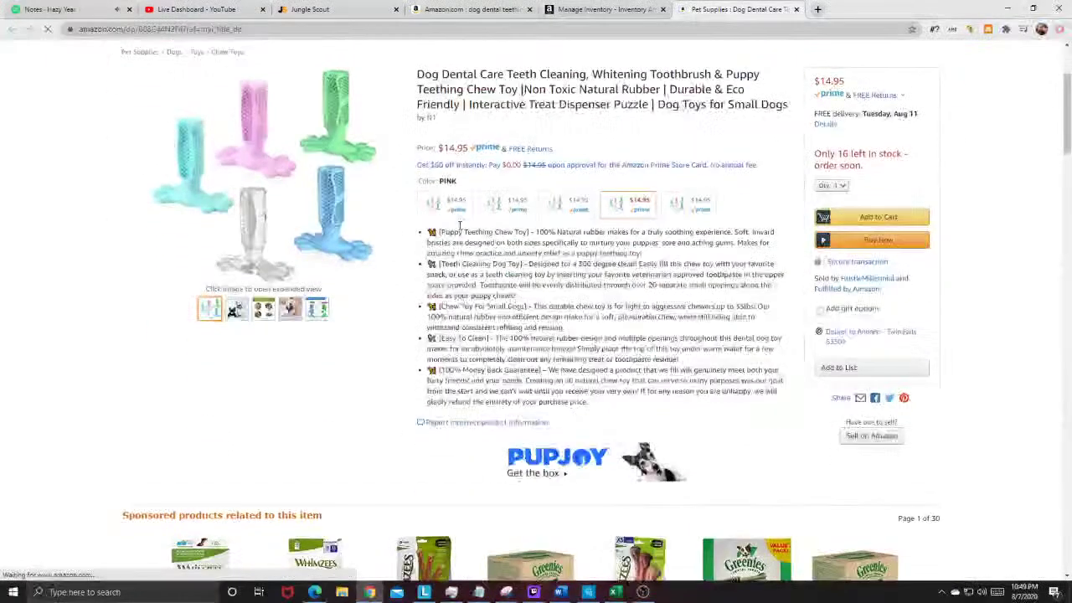
left_click(470, 9)
left_click(564, 6)
left_click(440, 8)
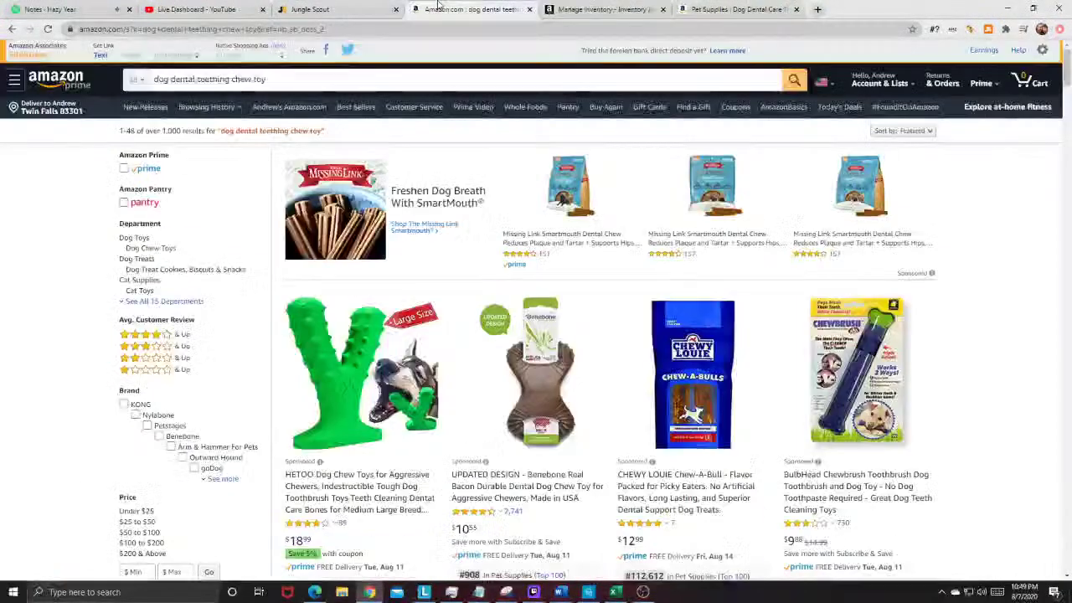
left_click(11, 29)
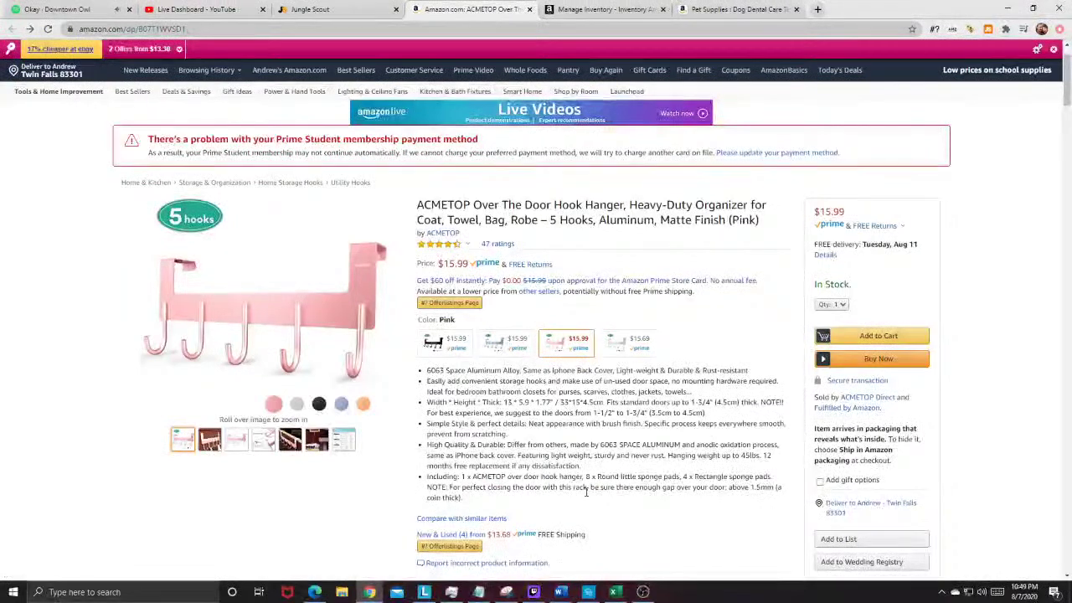
Step: Read the ACMETOP hook listing's feature bullets, then switch to the dog dental care chew toy listing
scroll(586, 492, "down", 8)
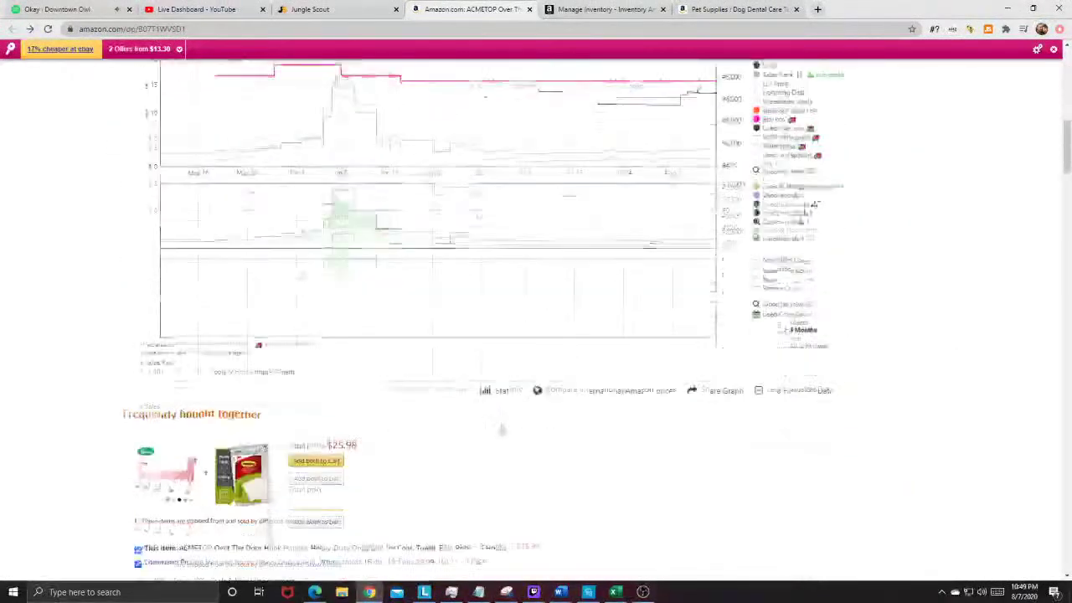
scroll(501, 429, "down", 15)
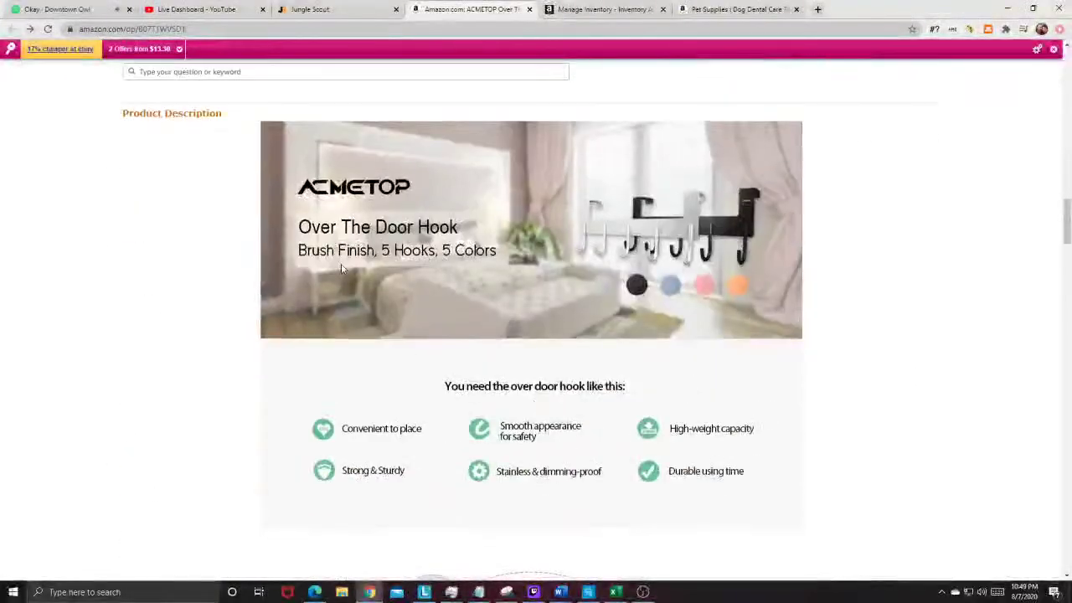
scroll(341, 268, "down", 6)
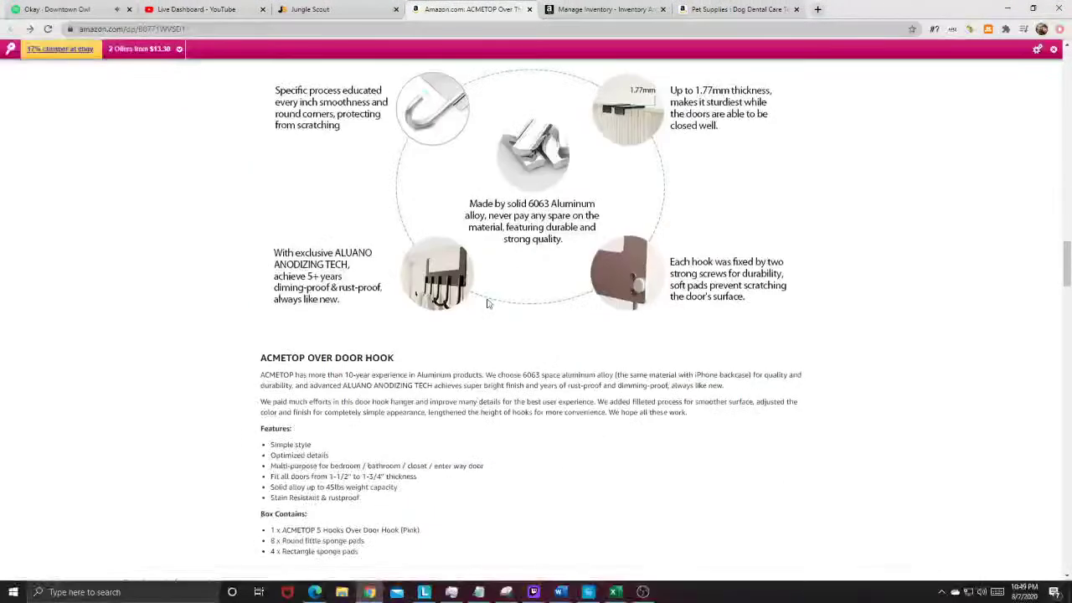
scroll(474, 367, "up", 8)
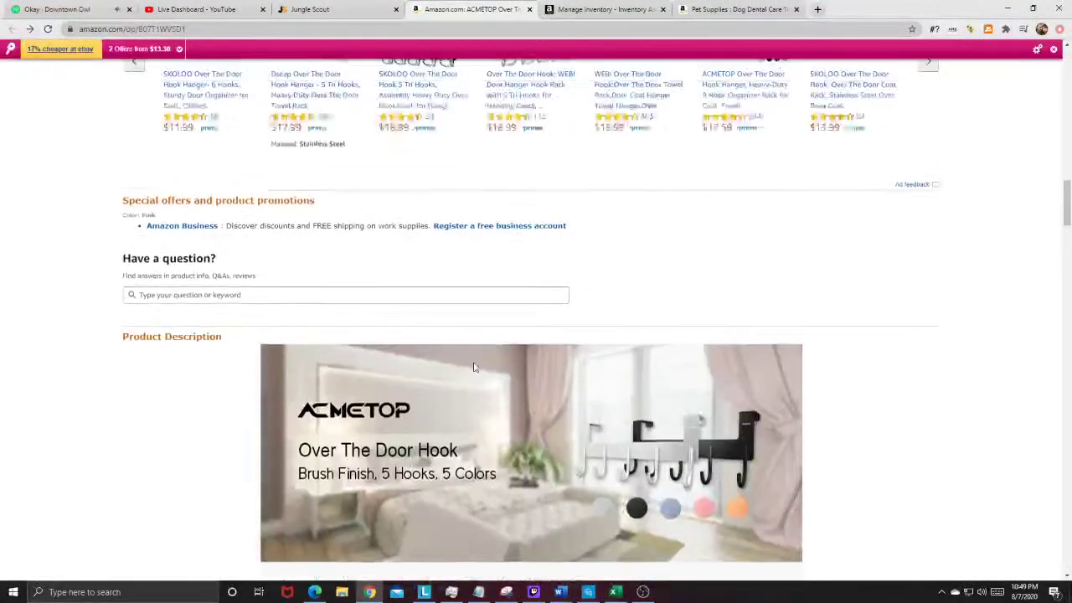
scroll(474, 367, "up", 20)
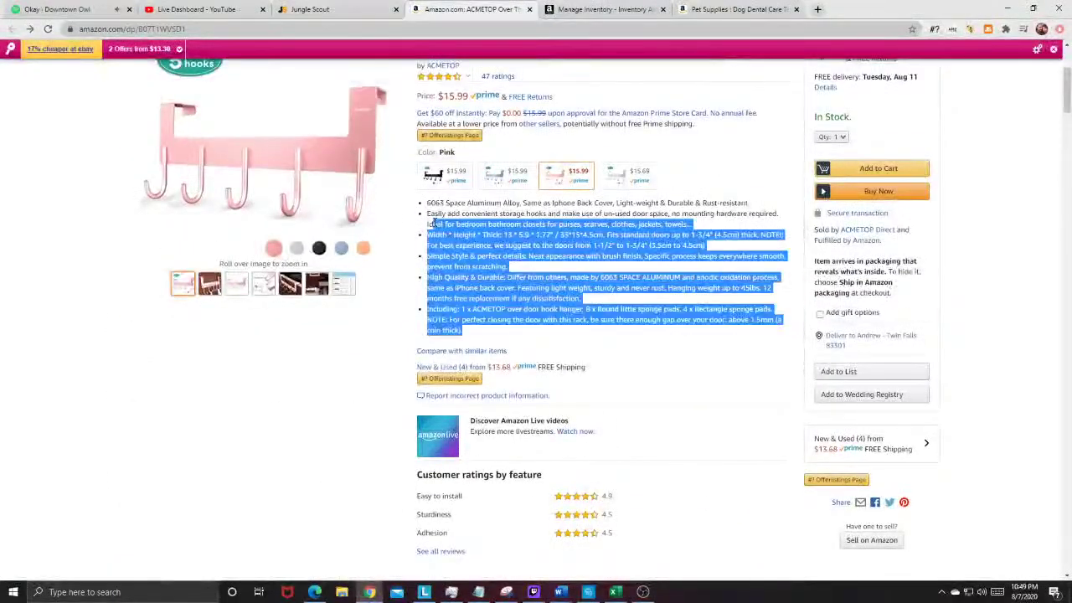
left_click_drag(430, 224, 428, 214)
left_click(428, 213)
left_click(737, 9)
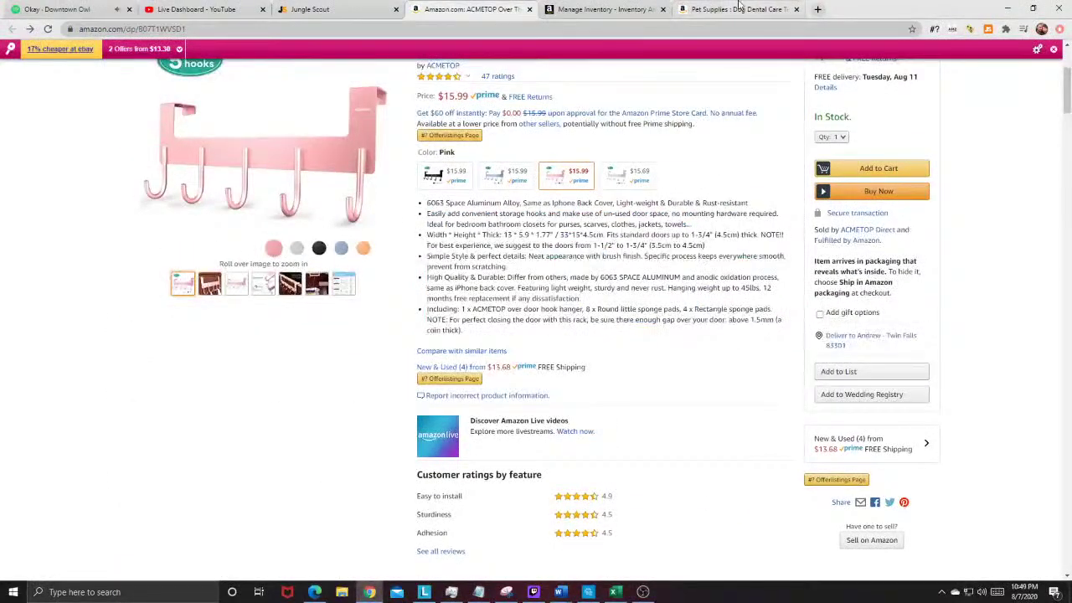
Step: Review the chew toy's money-back guarantee and feature bullets
left_click_drag(439, 232, 658, 400)
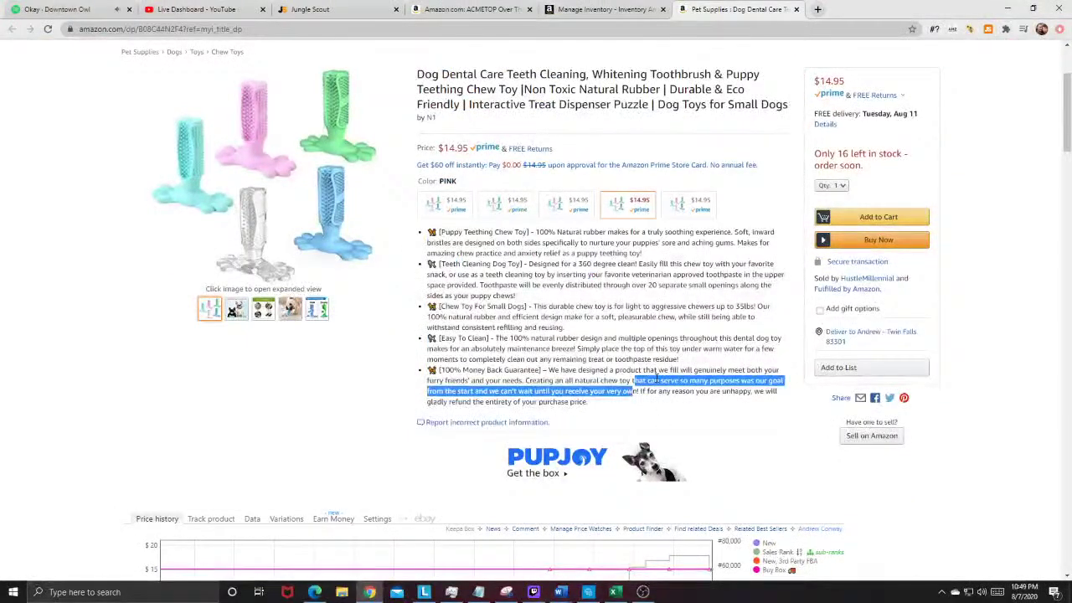
scroll(657, 379, "down", 2)
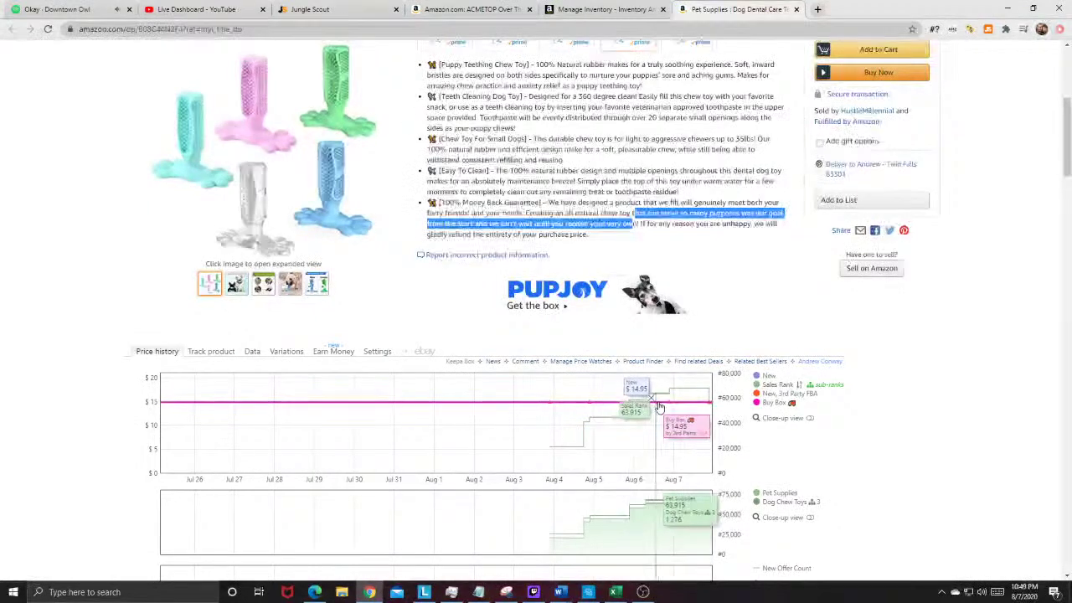
scroll(714, 366, "up", 2)
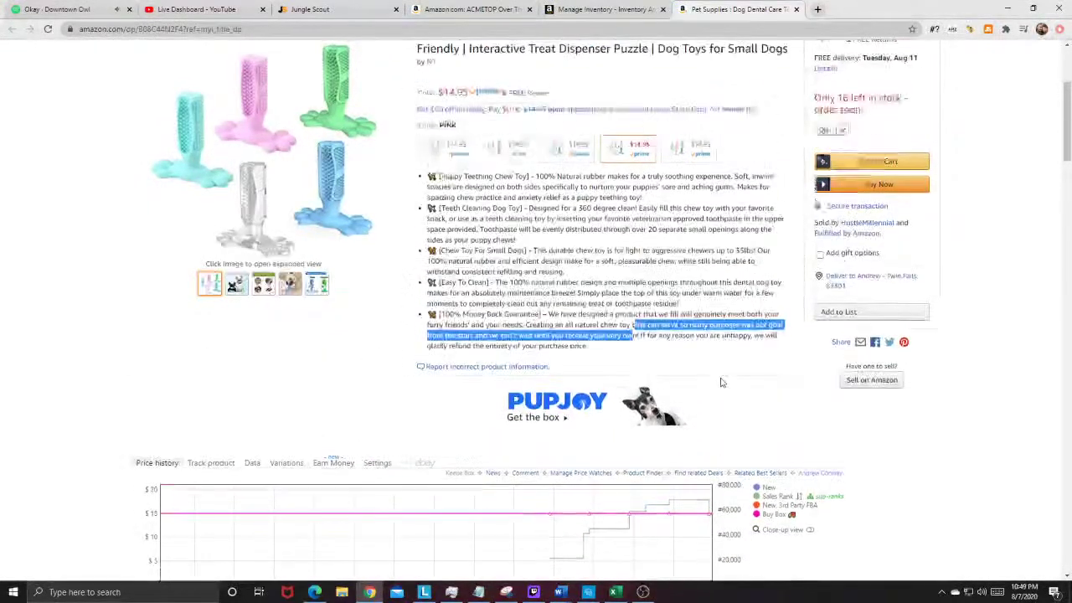
left_click(721, 335)
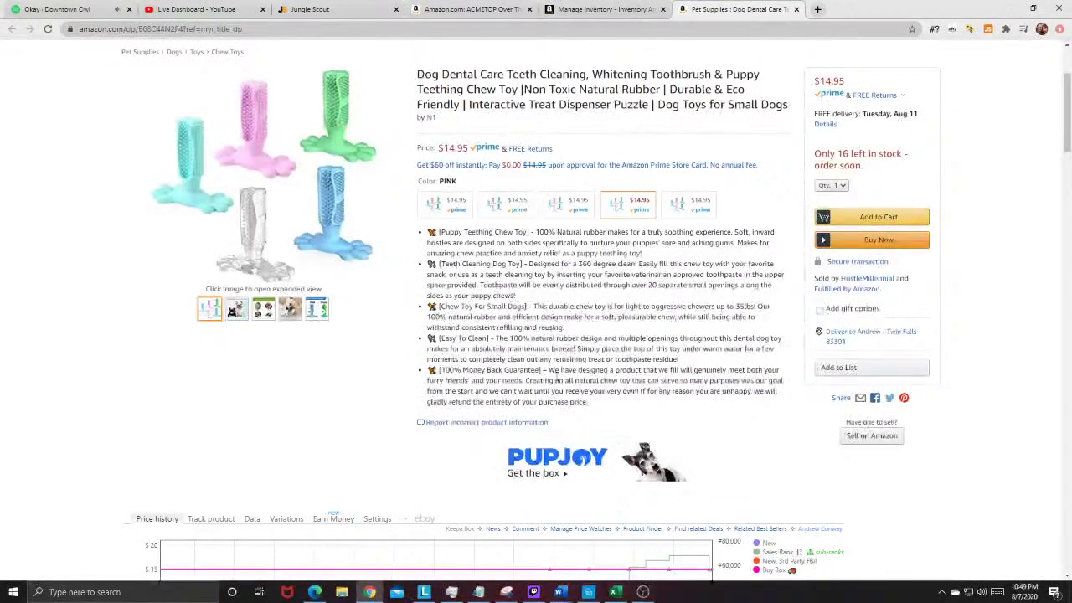
scroll(548, 380, "up", 2)
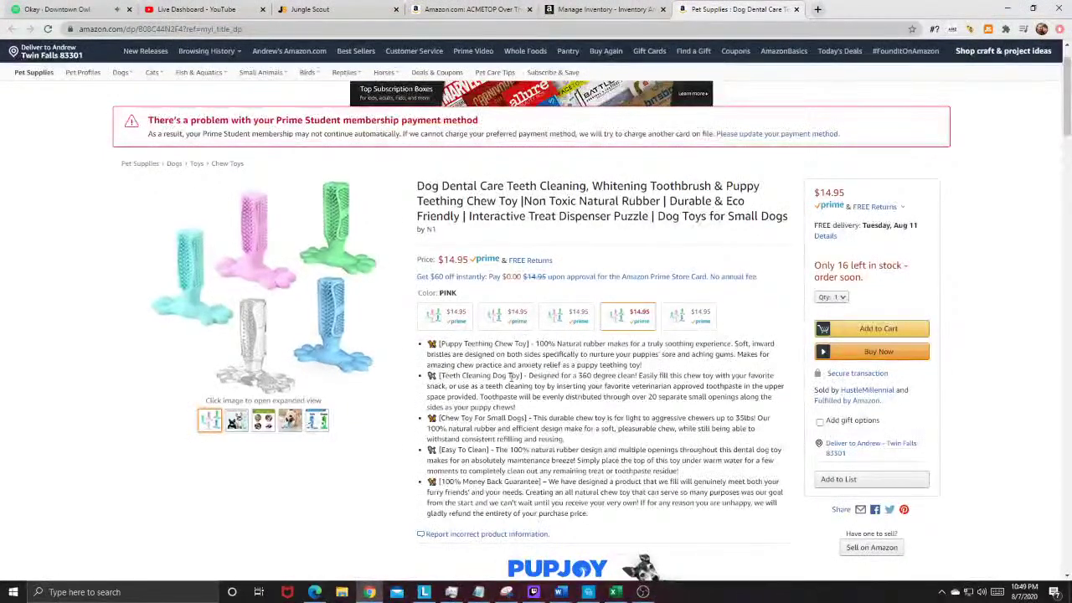
left_click_drag(547, 503, 546, 410)
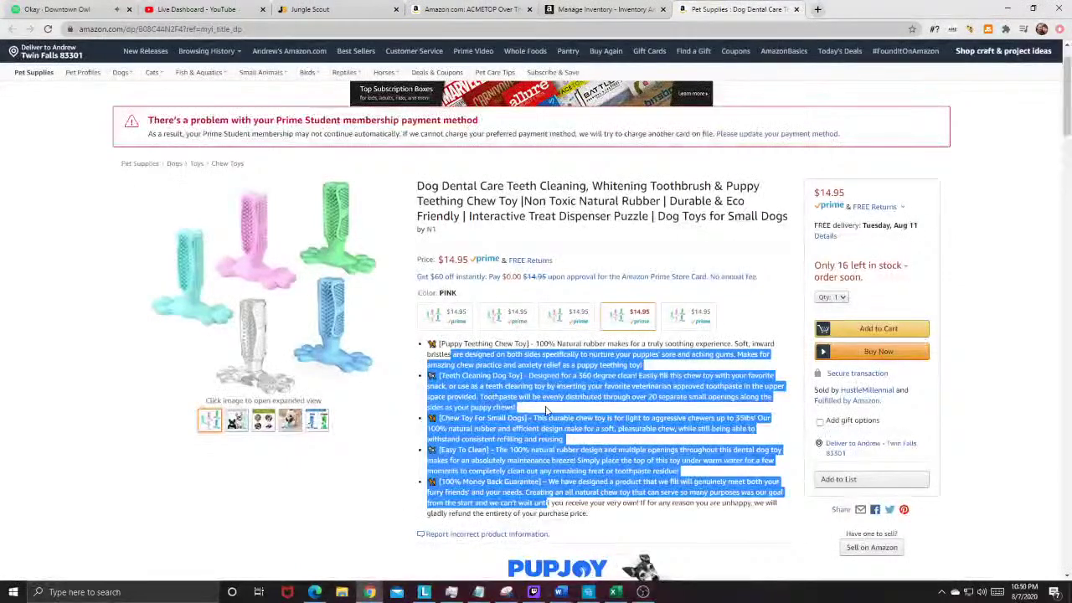
left_click(577, 502)
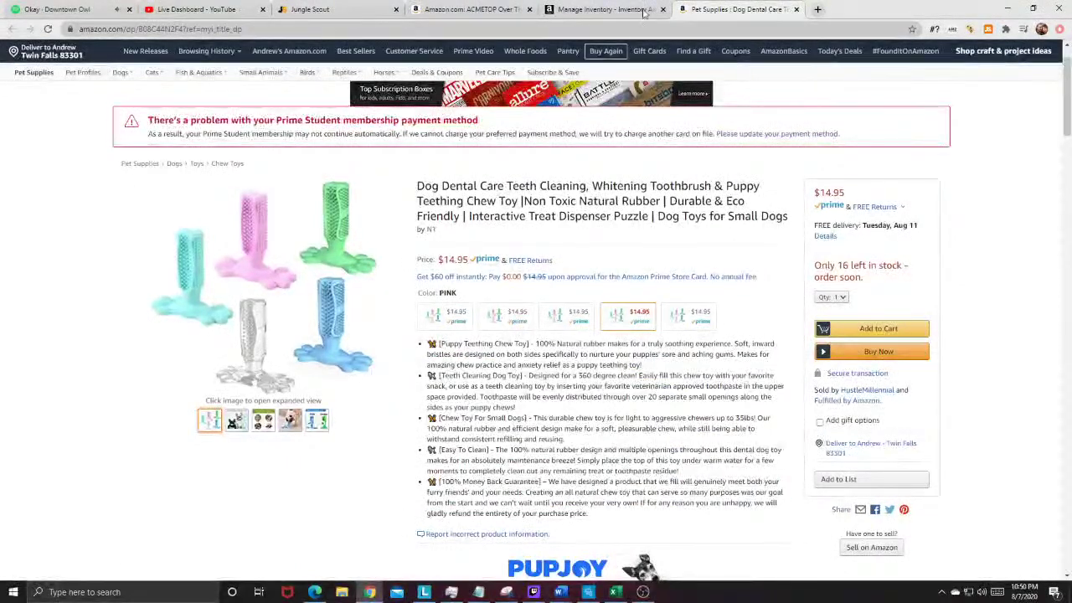
Step: Read the chew toy's product description and close its listing
scroll(548, 417, "down", 4)
scroll(548, 417, "down", 20)
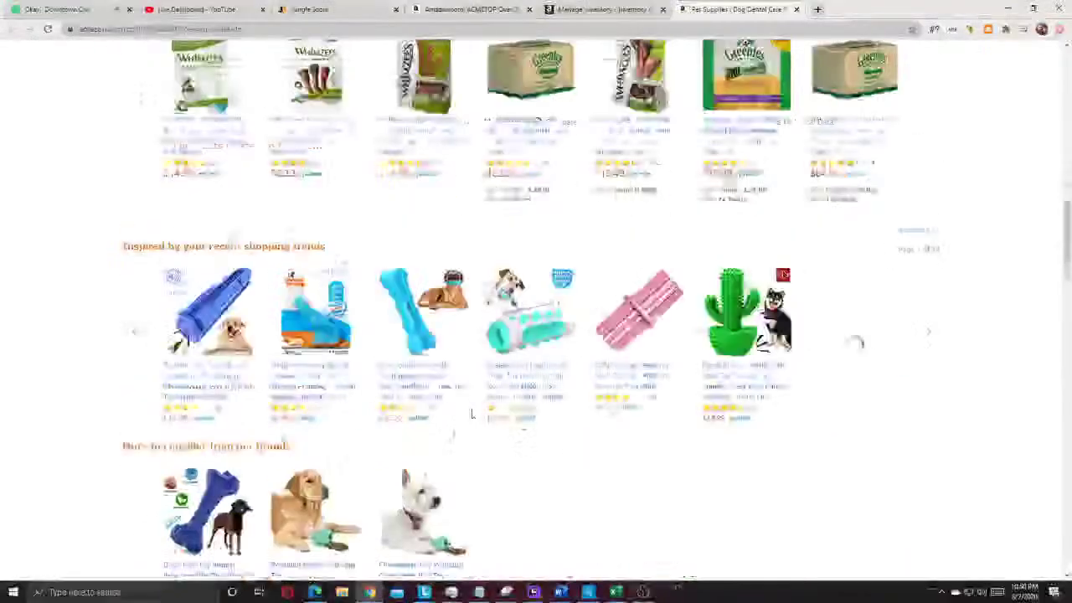
left_click_drag(141, 207, 448, 302)
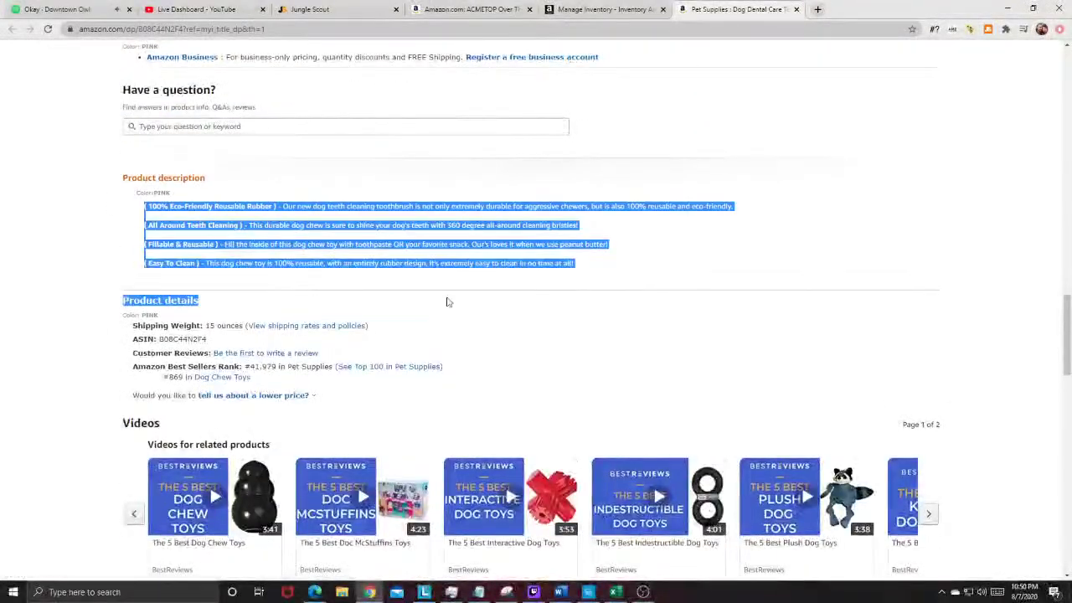
left_click(224, 277)
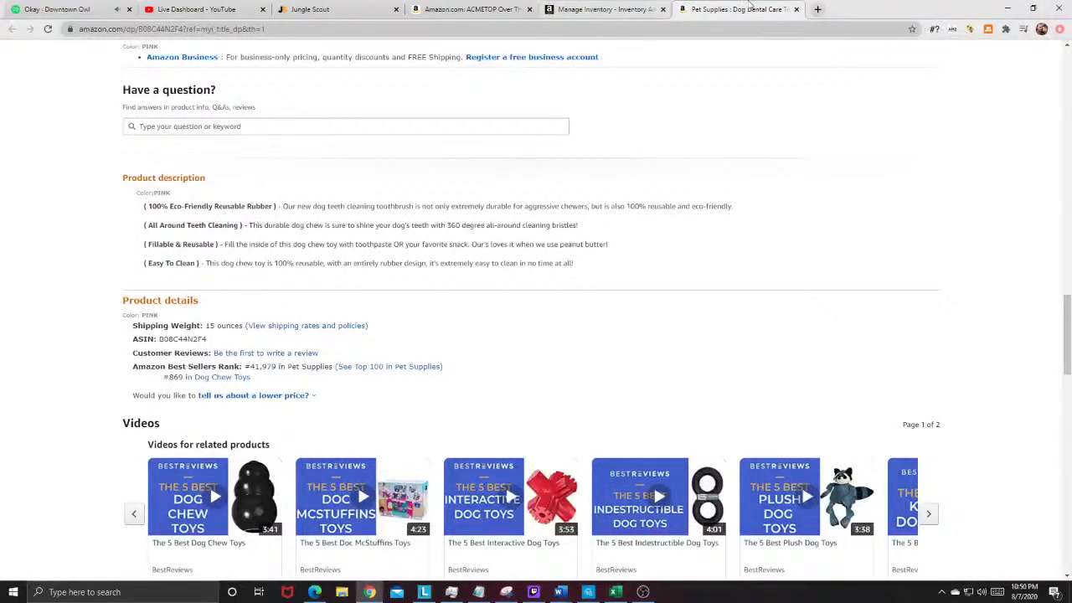
left_click(796, 9)
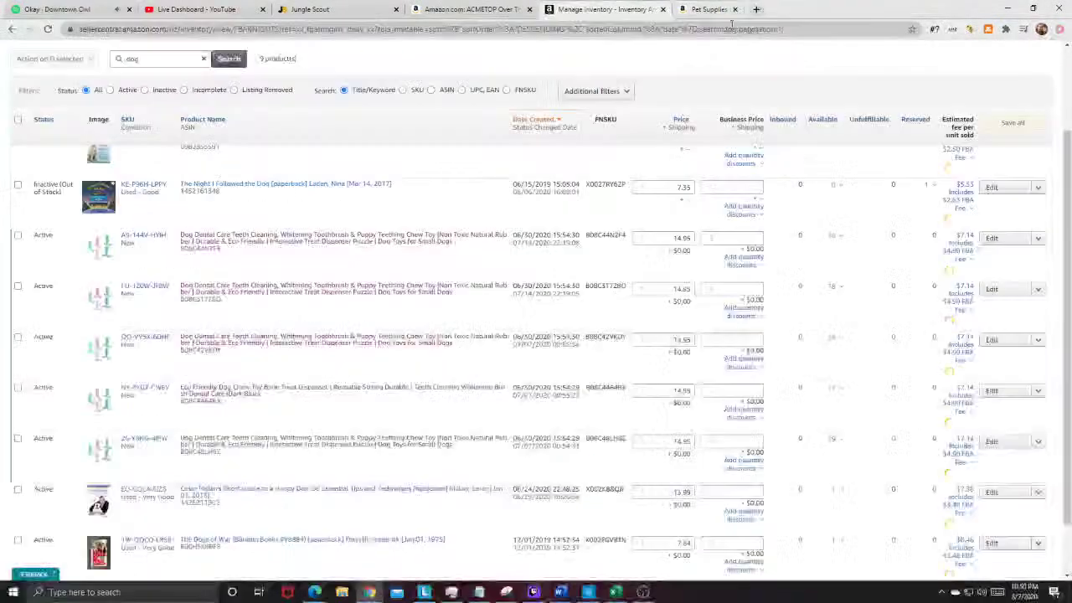
Step: Close the inventory page and check ACMETOP's Jungle Scout estimates: 5,170 monthly sales at $15.91 average
left_click(663, 10)
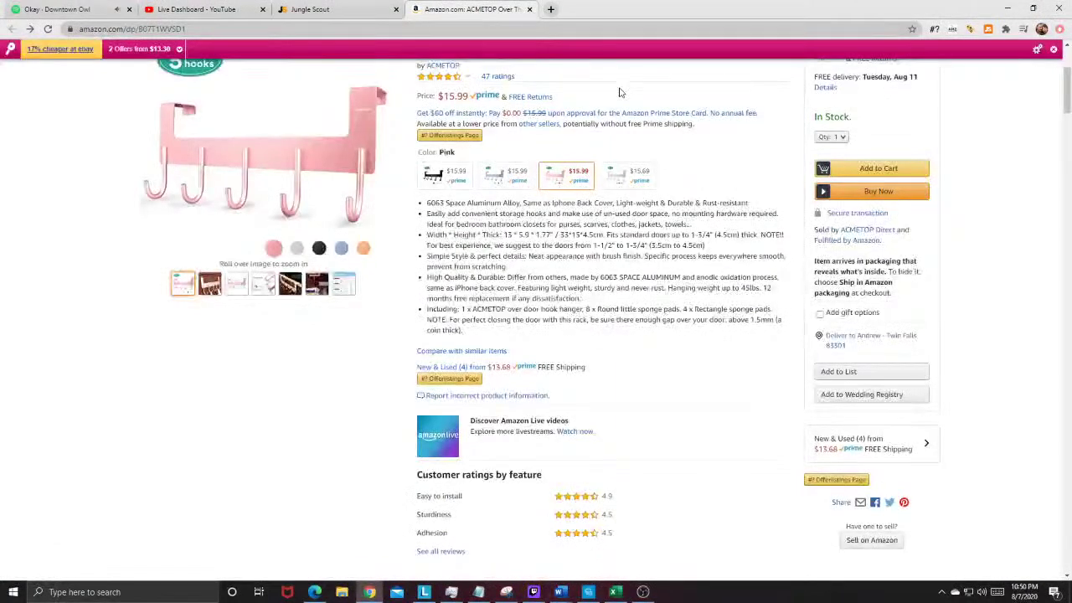
scroll(995, 58, "up", 2)
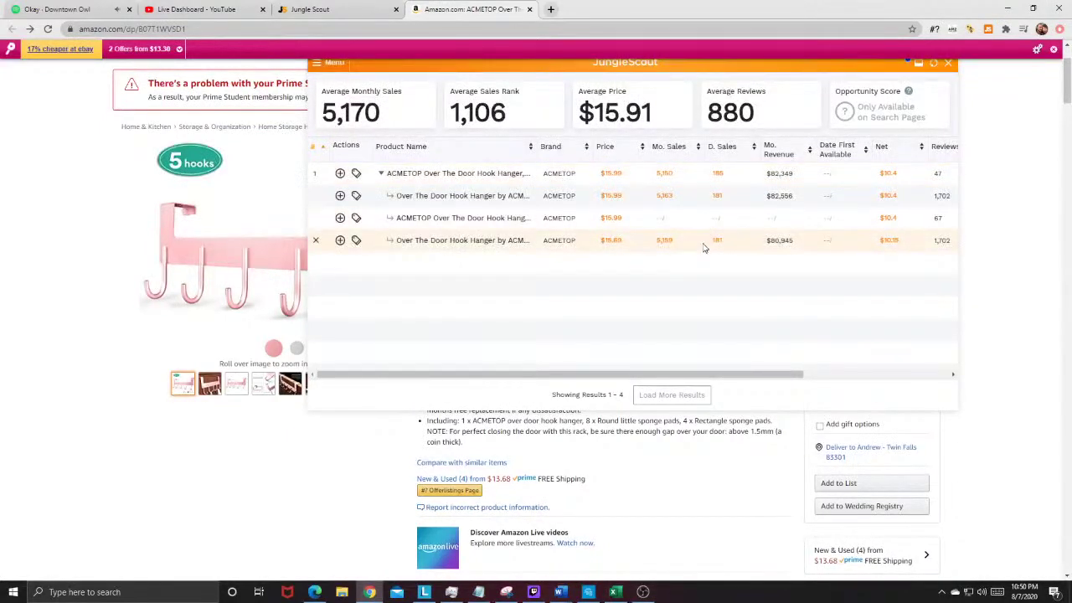
mouse_move(421, 198)
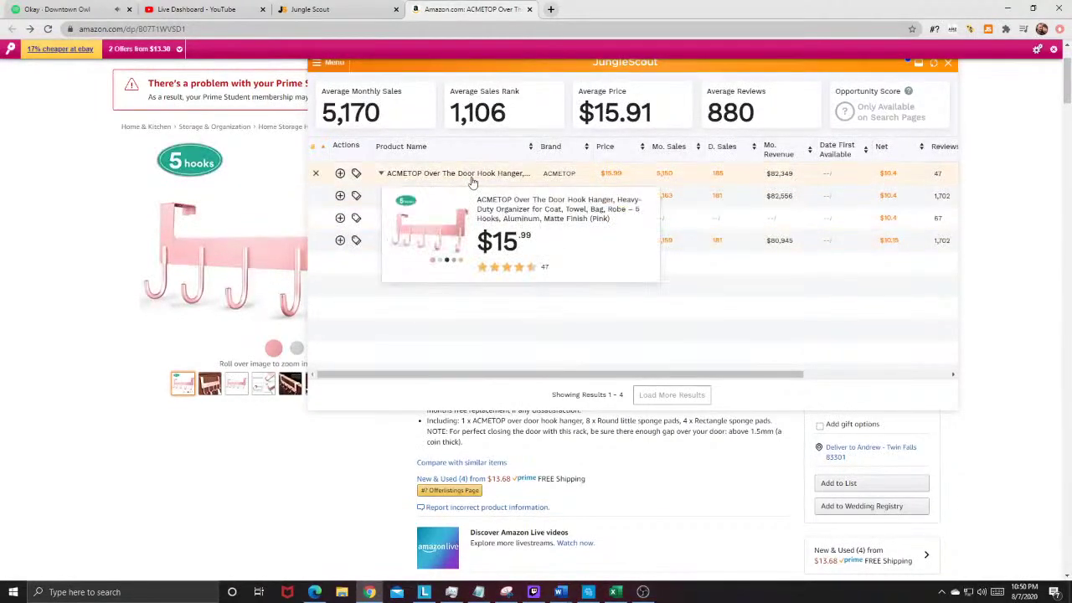
left_click(950, 67)
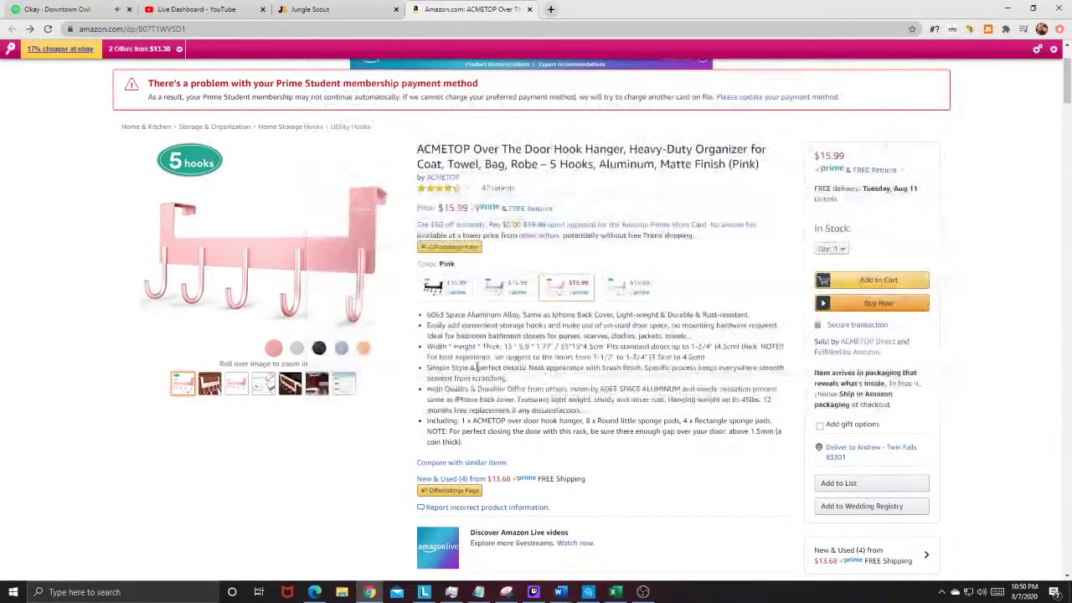
left_click_drag(427, 315, 496, 315)
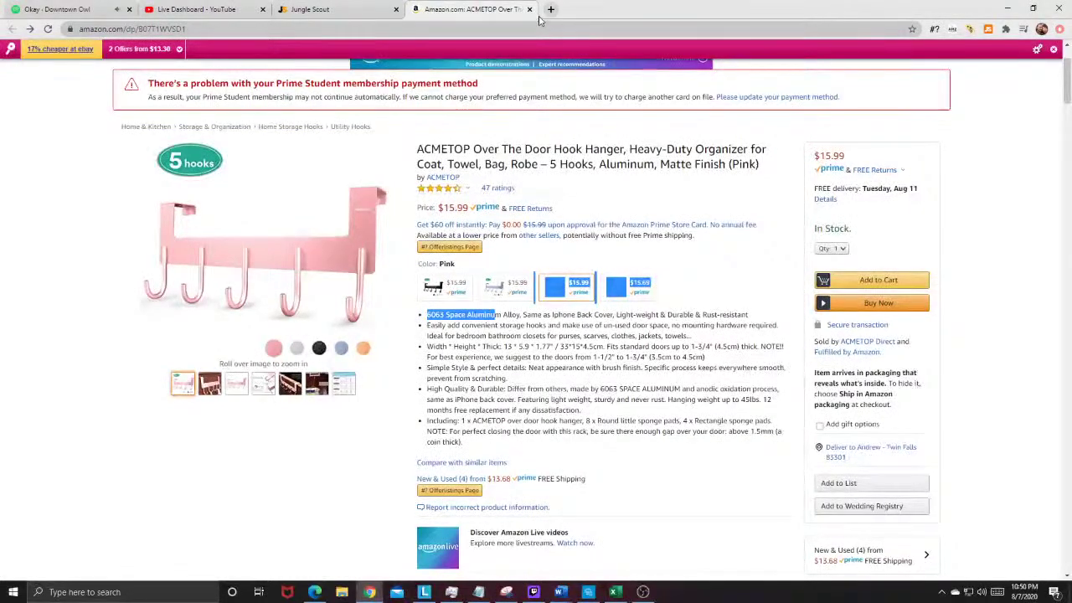
Step: Close the ACMETOP listing and open the first BARKBAY No Pull Dog Harness result on Amazon
left_click(530, 10)
scroll(332, 199, "down", 3)
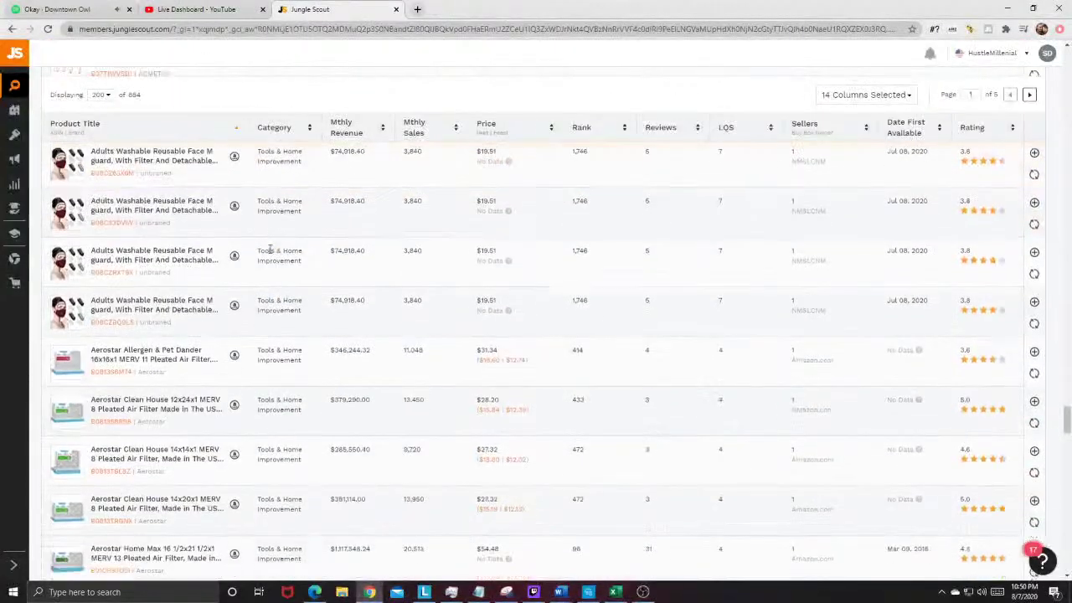
scroll(228, 242, "down", 2)
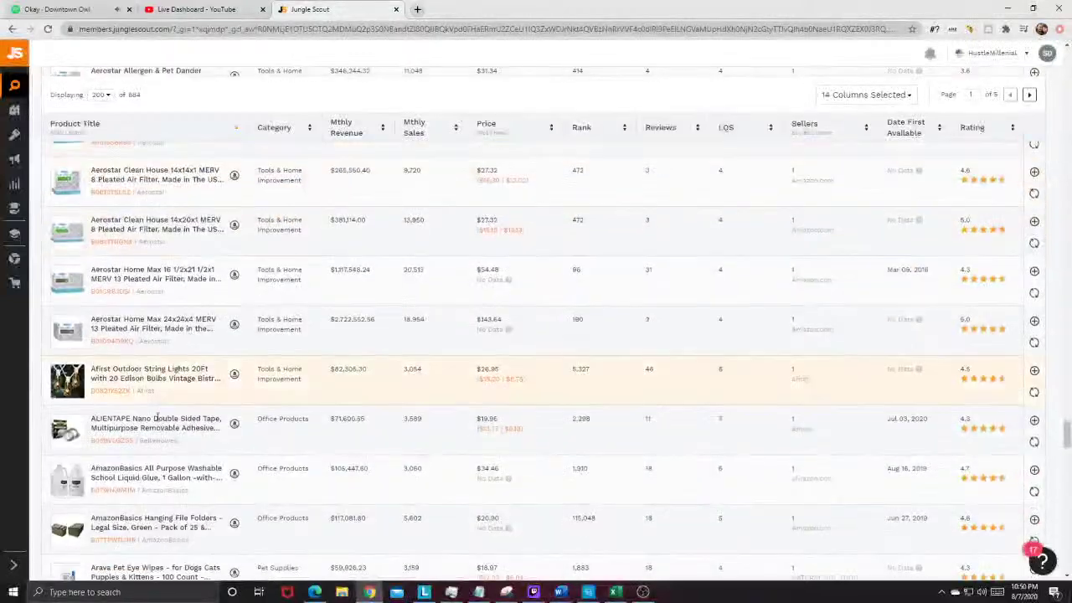
scroll(71, 333, "down", 1)
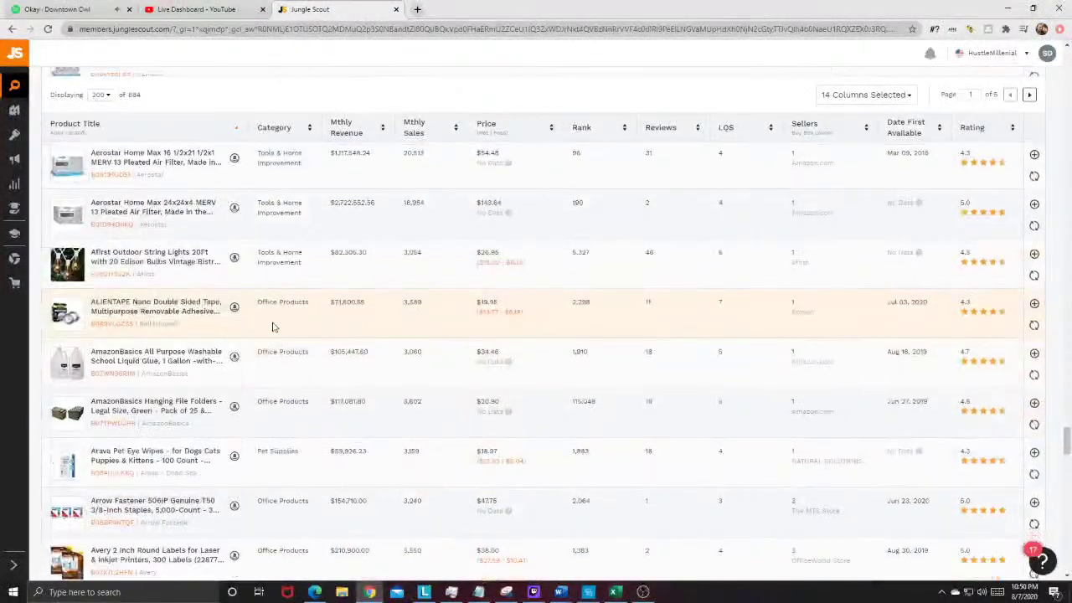
scroll(202, 319, "down", 2)
scroll(202, 322, "down", 2)
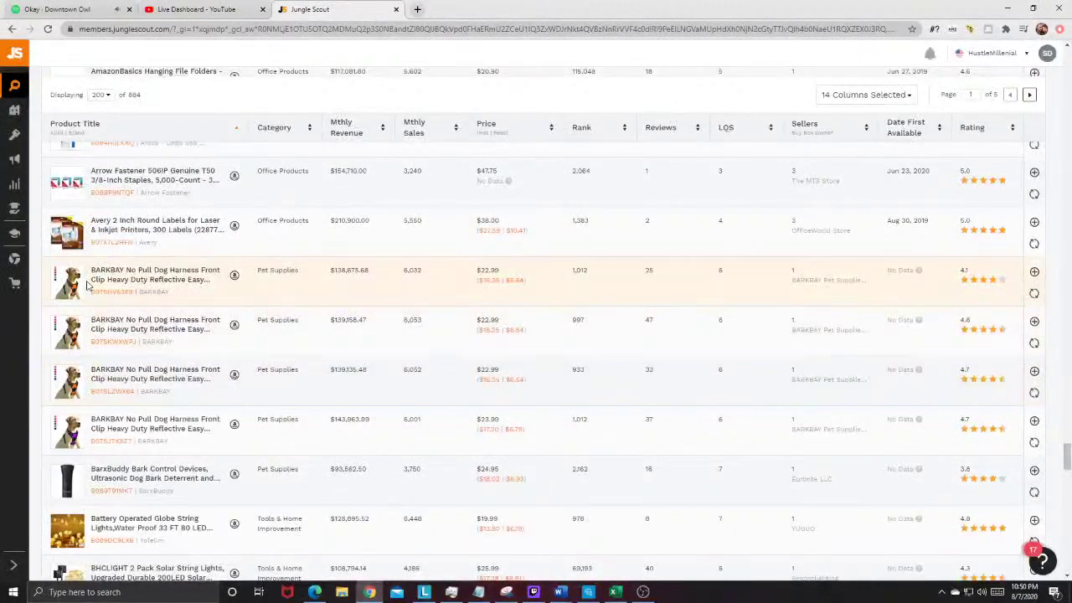
mouse_move(72, 276)
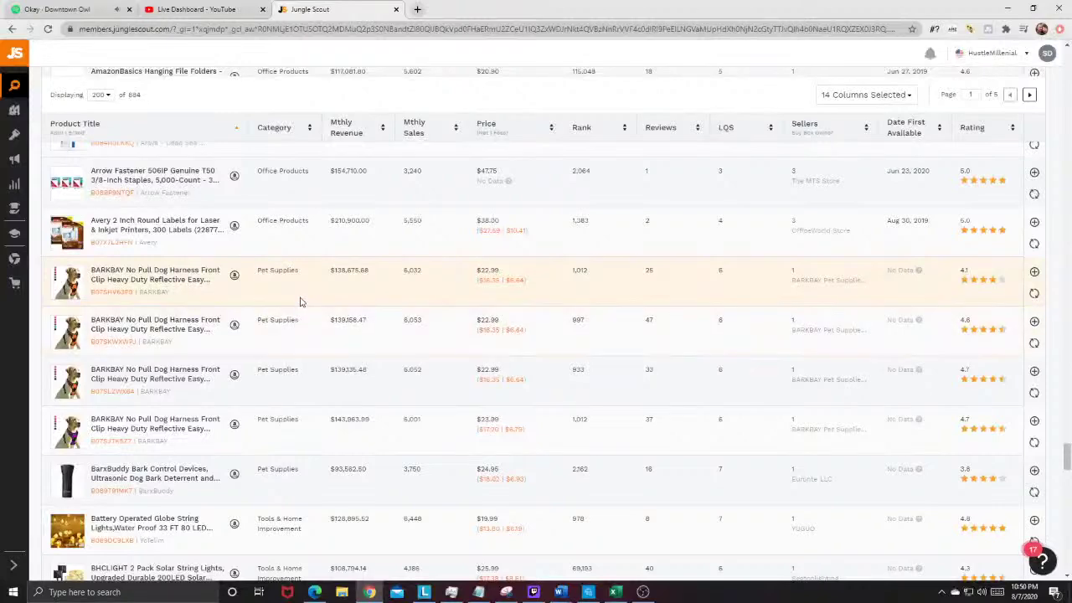
left_click(235, 276)
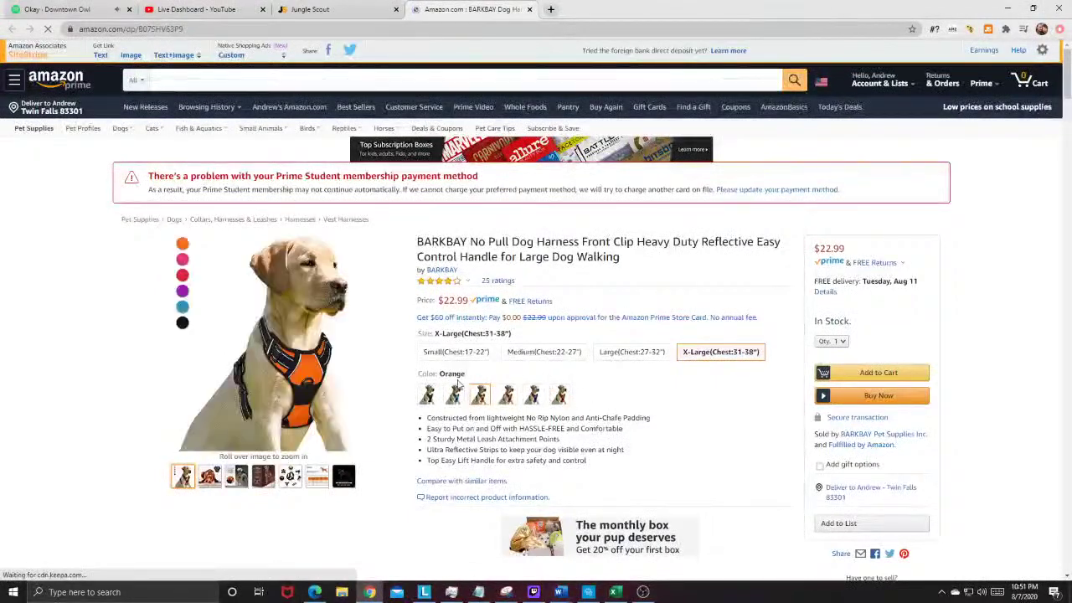
Step: Show the BARKBAY harness in Blue, priced at $23.99
left_click(453, 395)
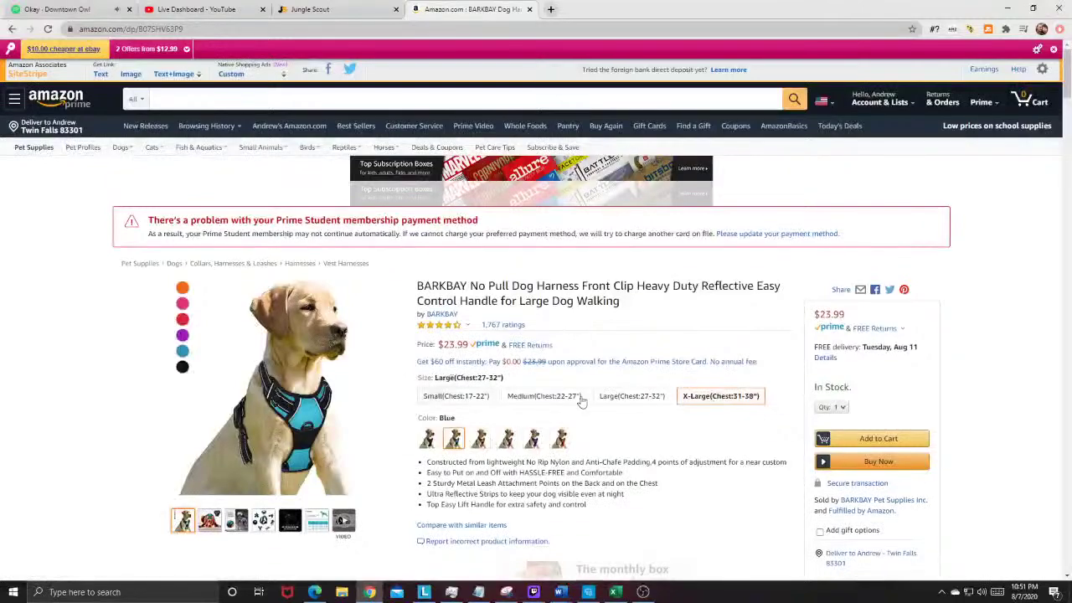
scroll(377, 438, "down", 2)
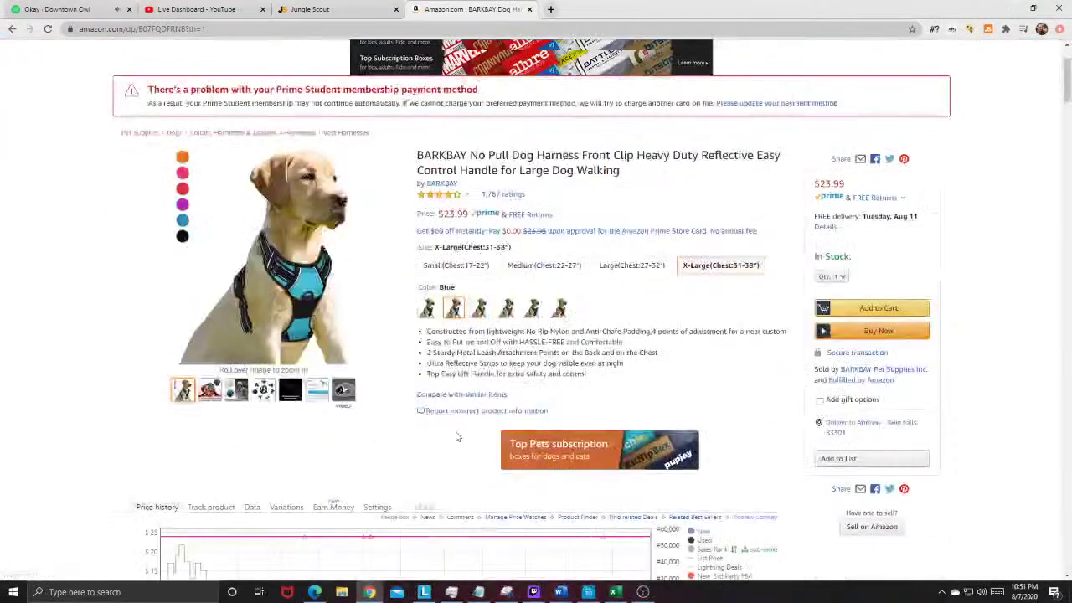
scroll(425, 430, "down", 2)
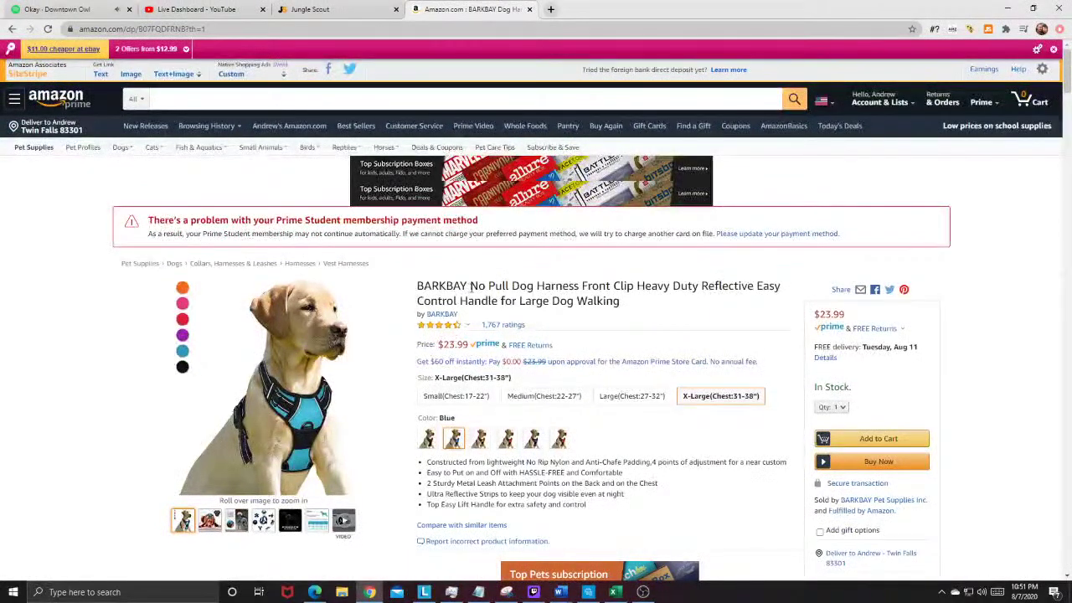
Step: Copy 'No Pull Dog Harness' from the listing title into Amazon's search box
left_click_drag(546, 286, 576, 287)
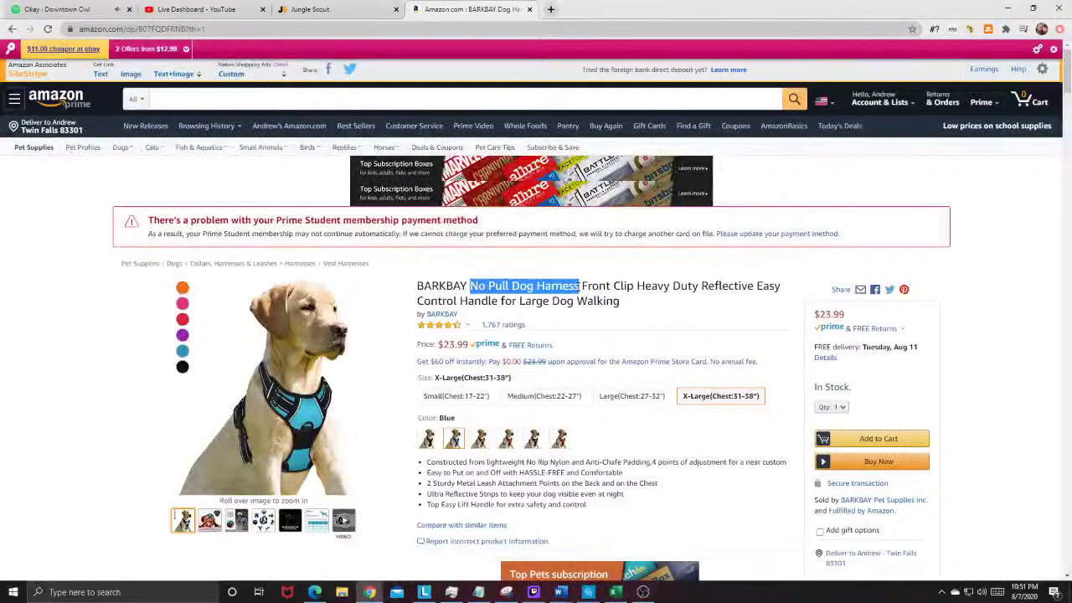
right_click(570, 288)
left_click(586, 298)
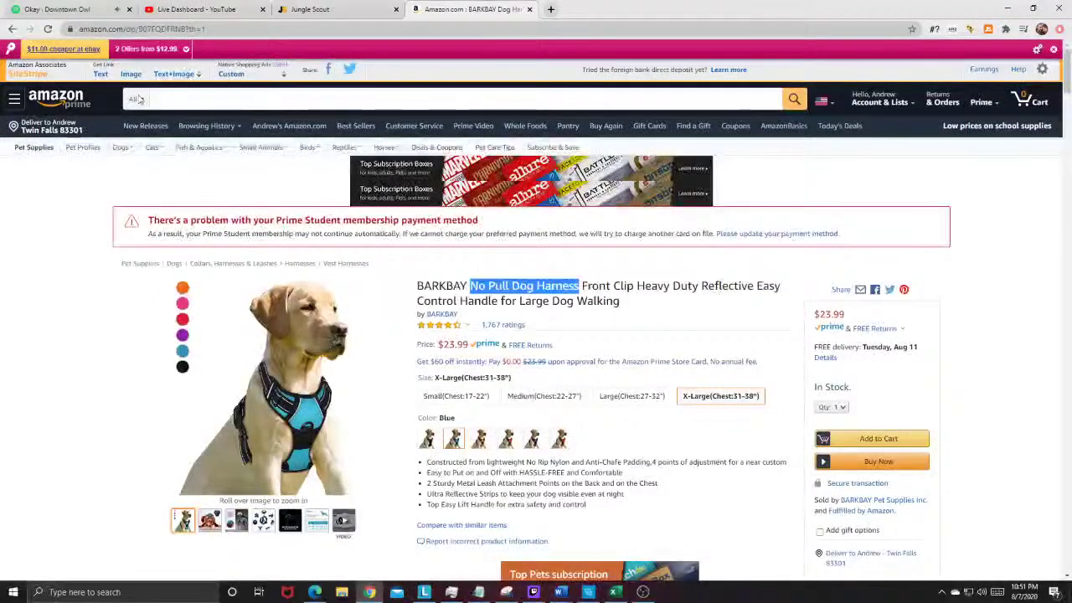
right_click(238, 100)
left_click(287, 188)
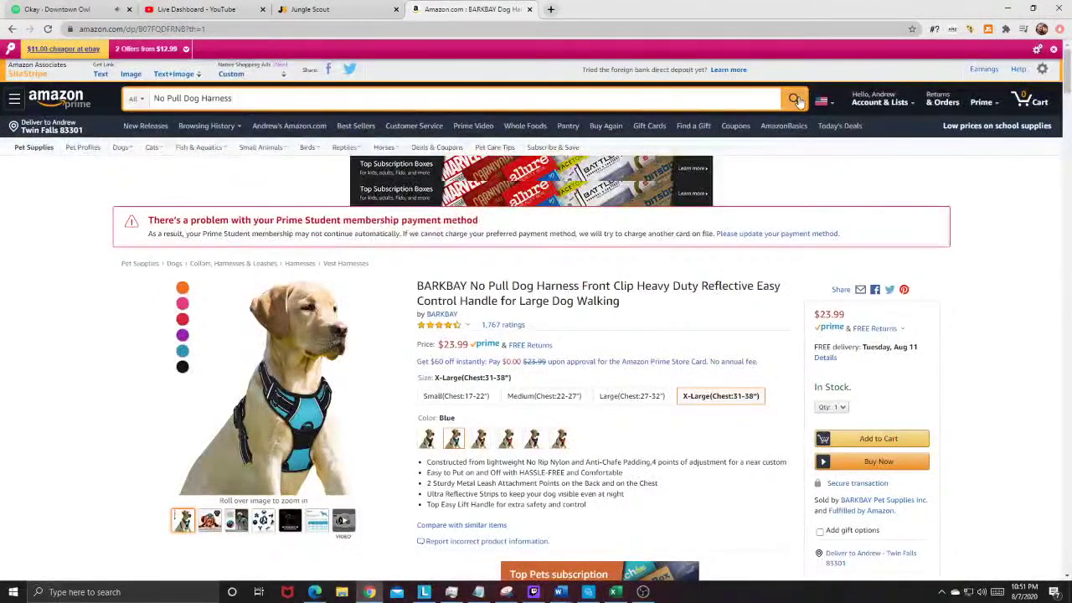
Step: Run the Amazon search for 'No Pull Dog Harness'
left_click(795, 100)
scroll(749, 221, "down", 1)
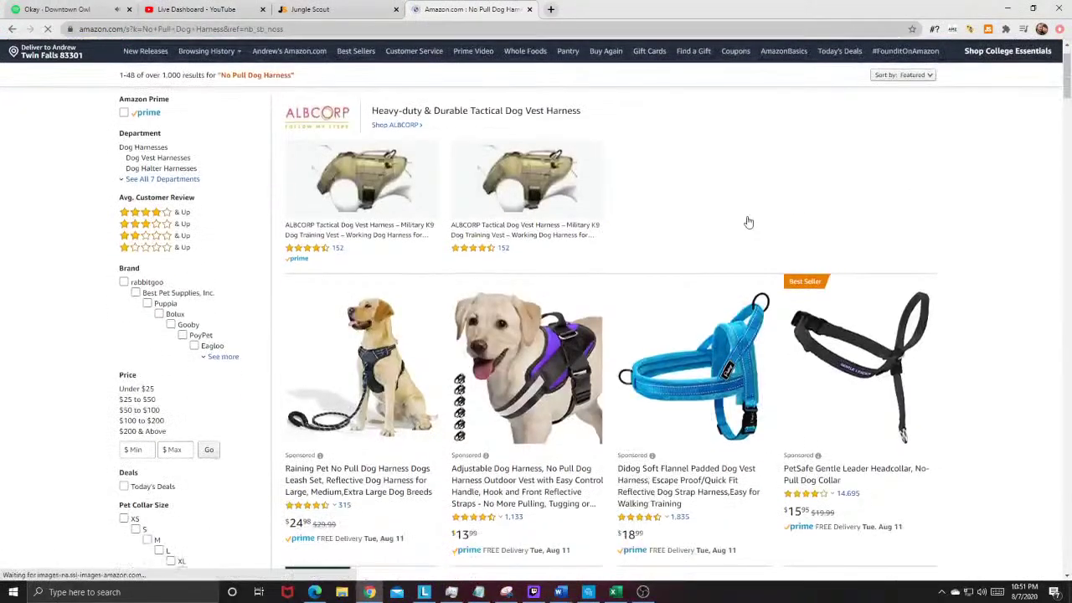
scroll(748, 222, "up", 1)
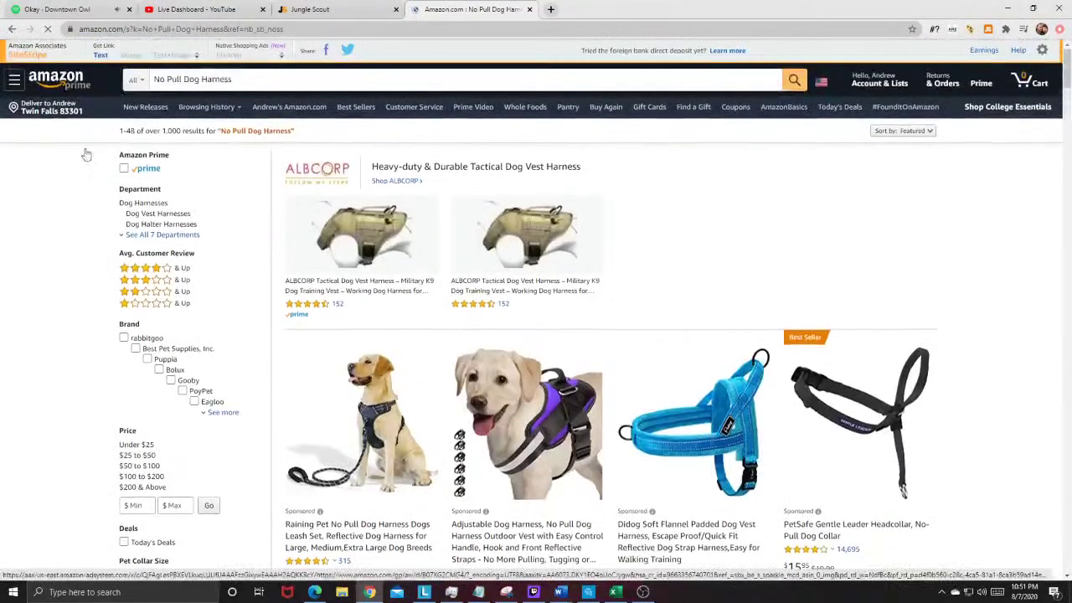
Step: Review Jungle Scout's analysis of the results ($19.76 average price), then close the results tab
left_click(988, 29)
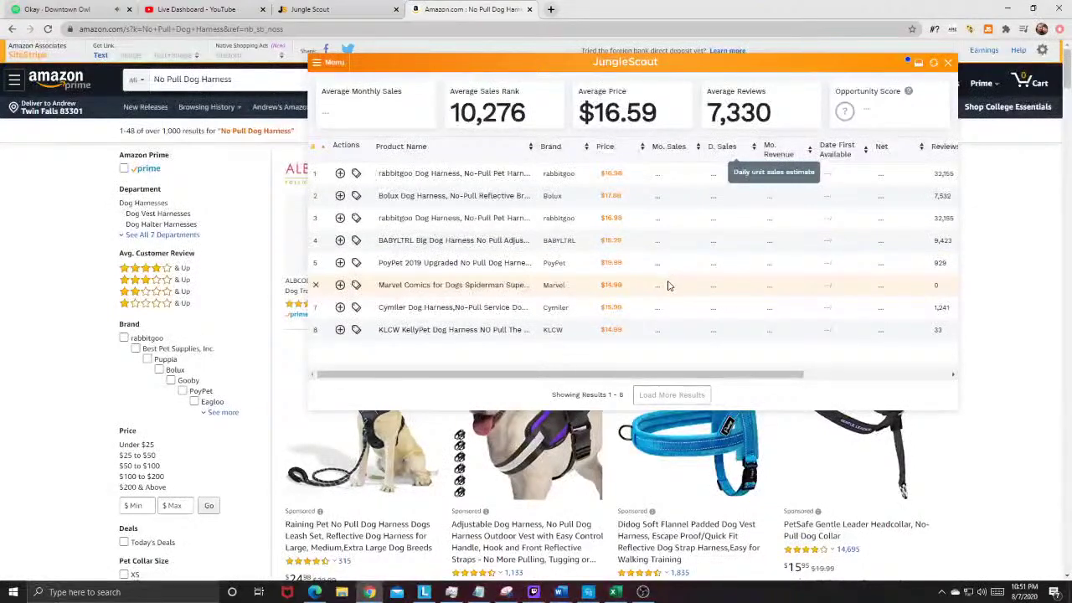
scroll(599, 431, "down", 4)
scroll(599, 432, "down", 2)
scroll(871, 480, "up", 1)
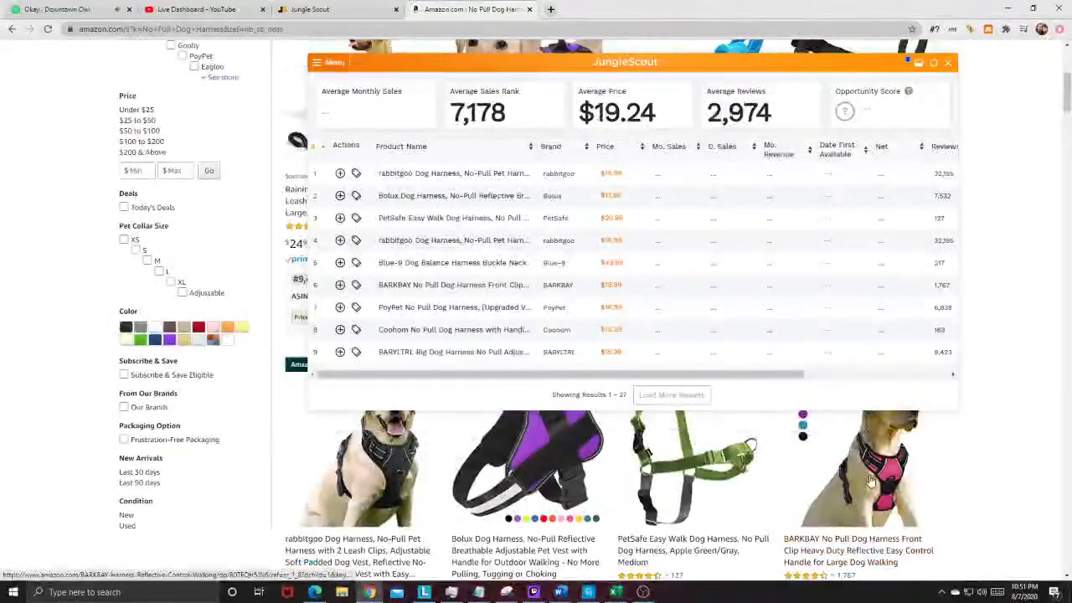
scroll(871, 480, "down", 1)
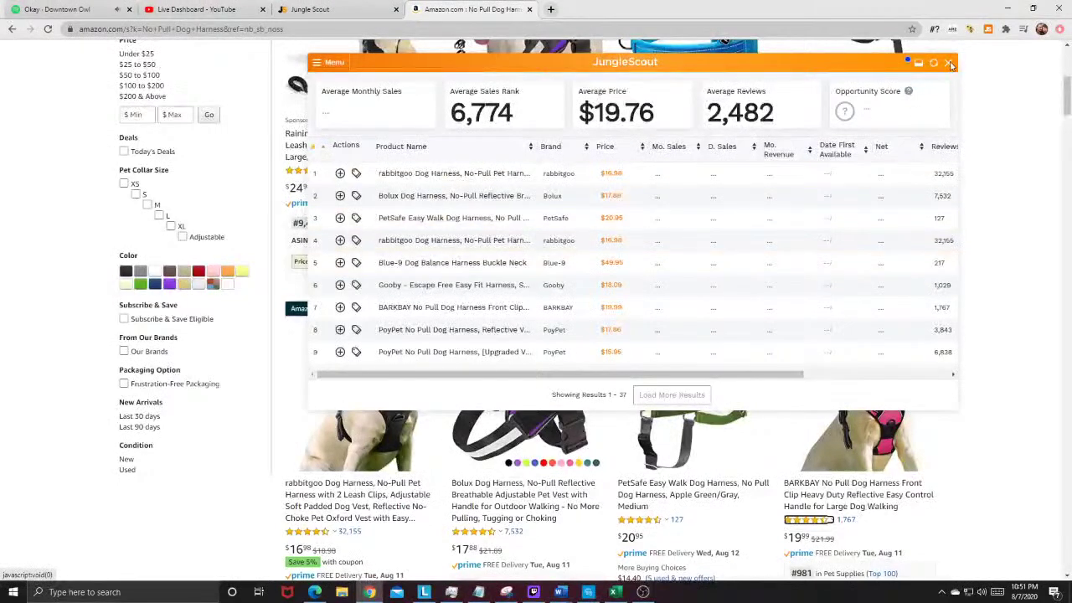
left_click(947, 62)
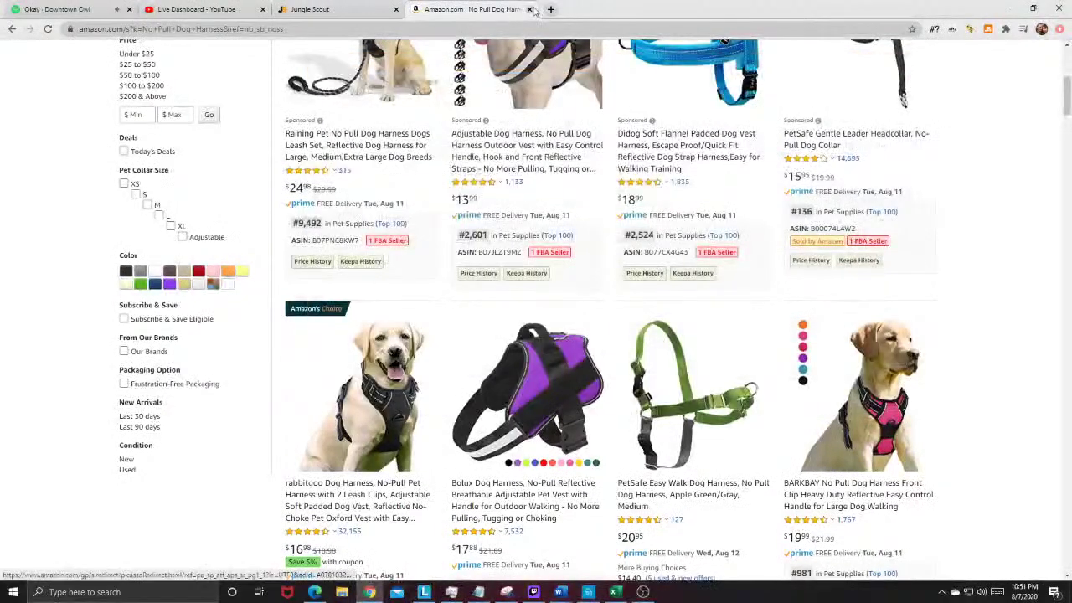
key("ctrl+w")
Step: Open the BarxBuddy Bark Control Devices listing on Amazon from the Product Database
scroll(313, 325, "down", 5)
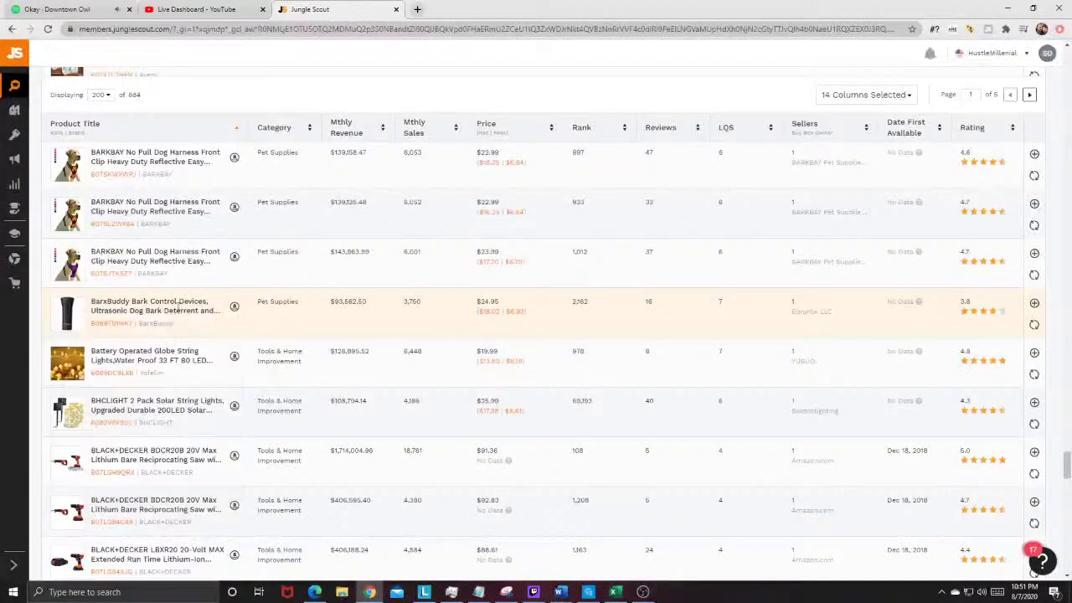
left_click(233, 308)
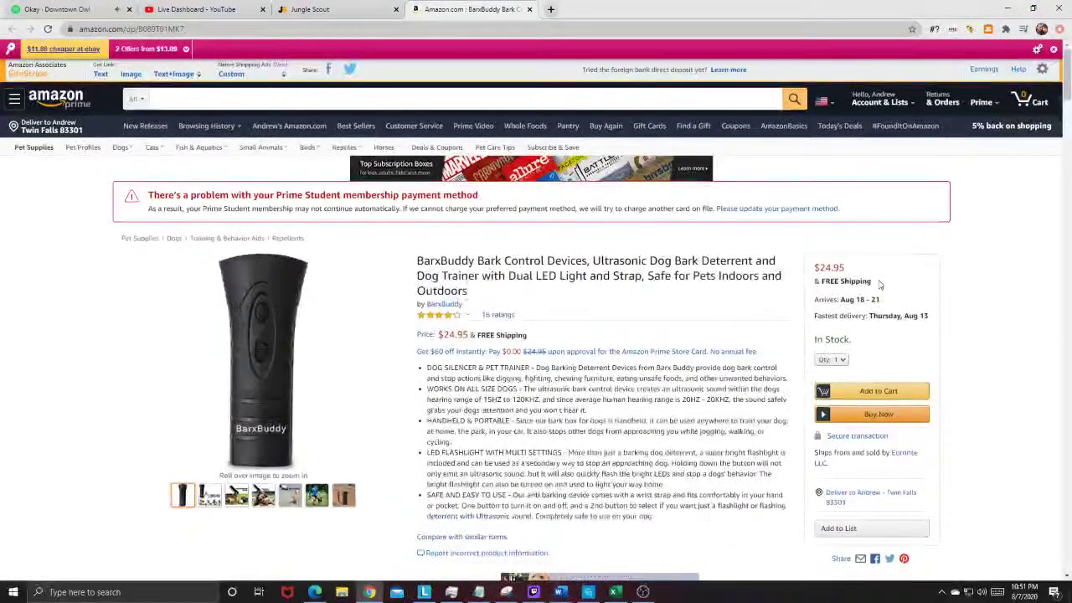
left_click_drag(201, 276, 785, 257)
left_click(812, 263)
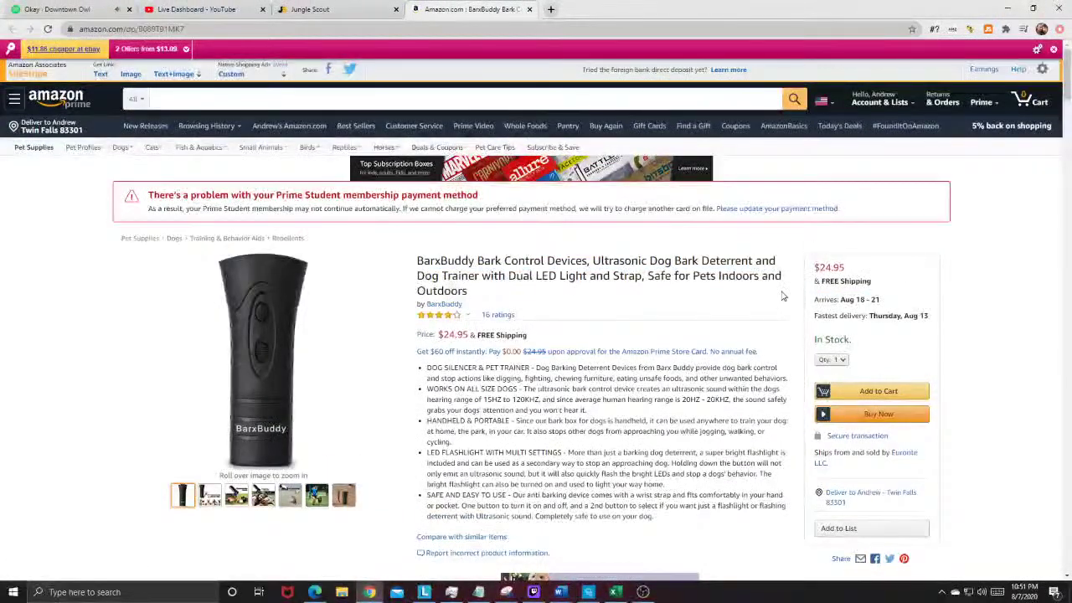
scroll(782, 295, "down", 1)
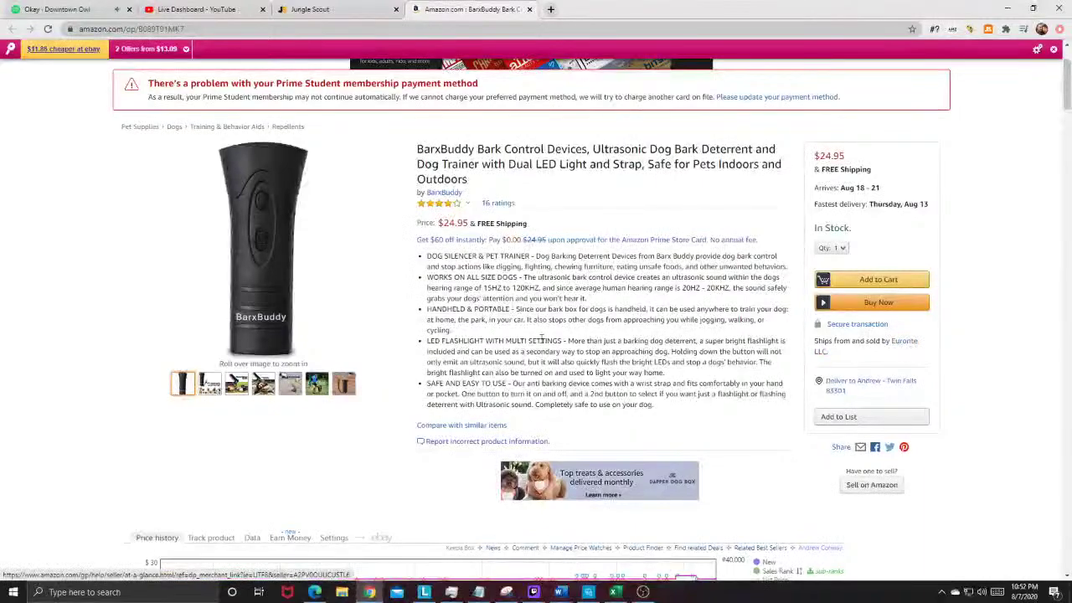
scroll(542, 339, "down", 2)
scroll(622, 356, "up", 3)
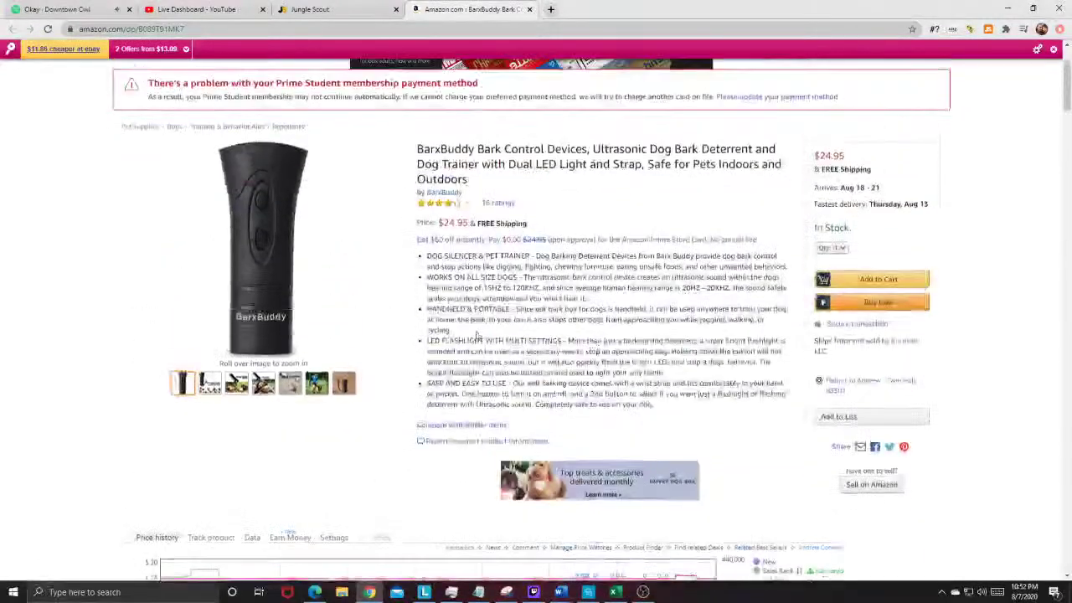
scroll(509, 251, "down", 15)
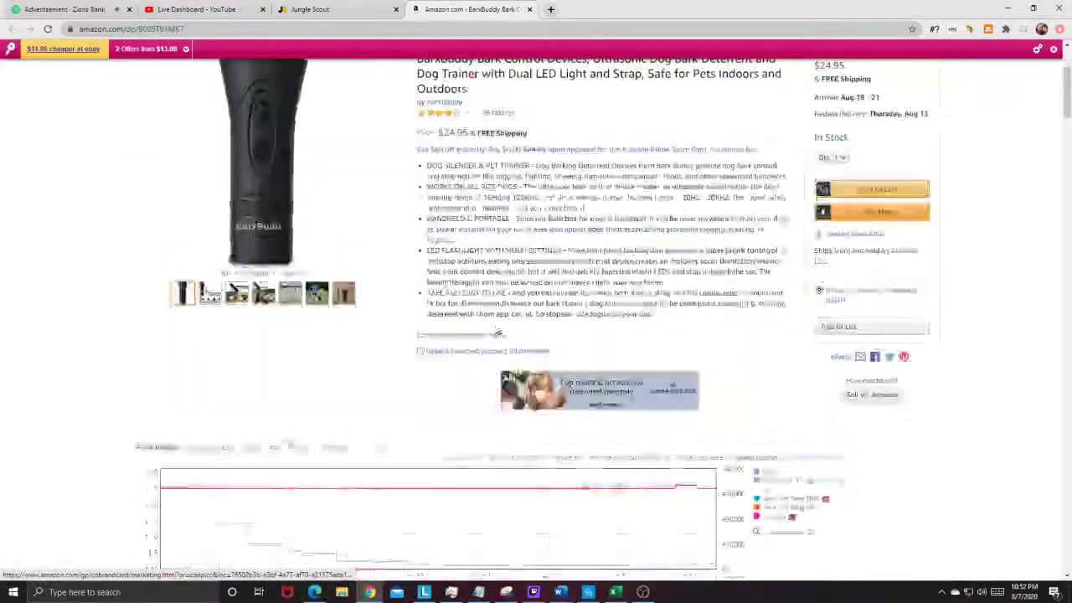
scroll(264, 404, "down", 11)
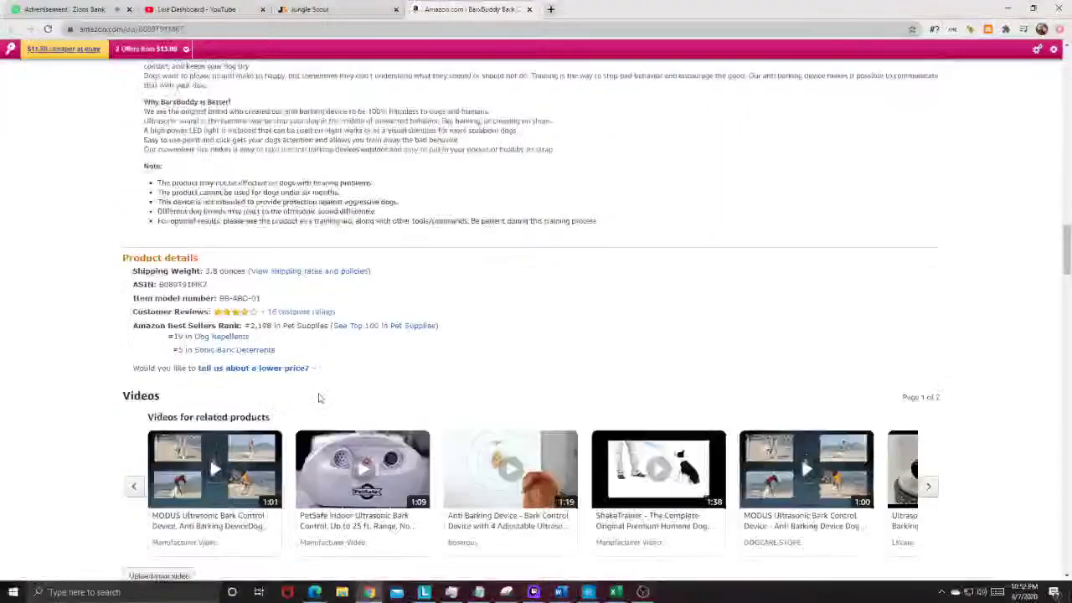
scroll(213, 307, "up", 3)
left_click_drag(141, 165, 343, 340)
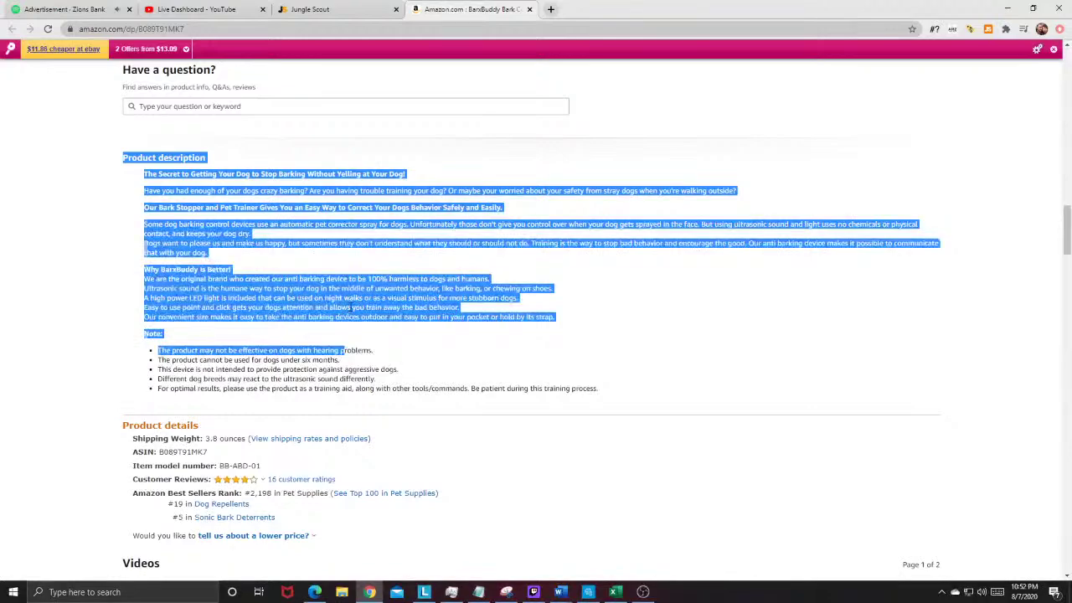
left_click(344, 350)
scroll(510, 316, "up", 20)
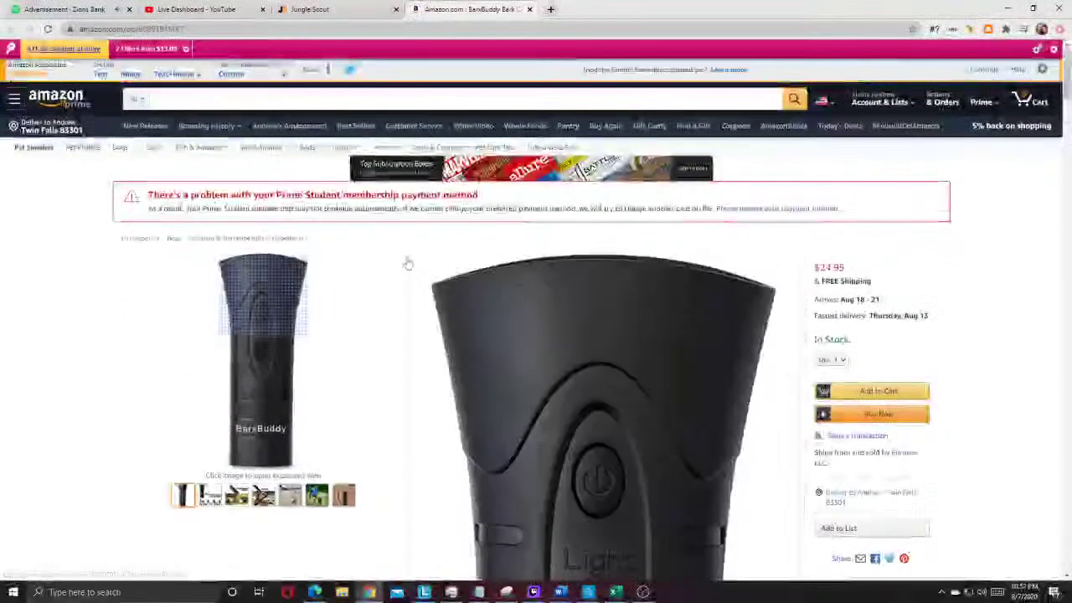
scroll(385, 332, "down", 1)
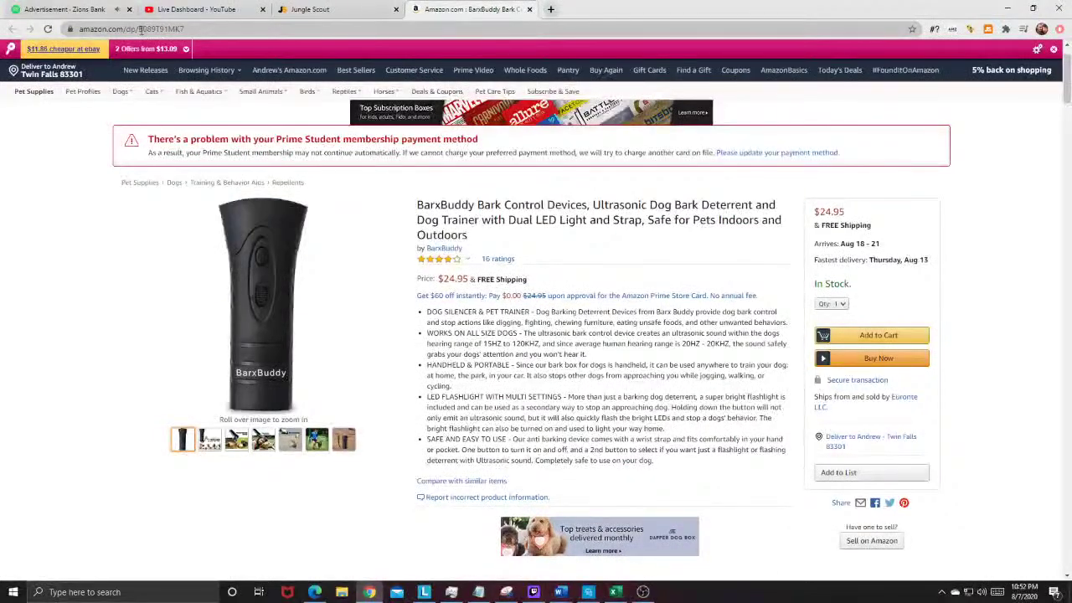
Step: Copy the BarxBuddy listing's ASIN B089T91MK7 from the Amazon address
left_click_drag(177, 26, 199, 39)
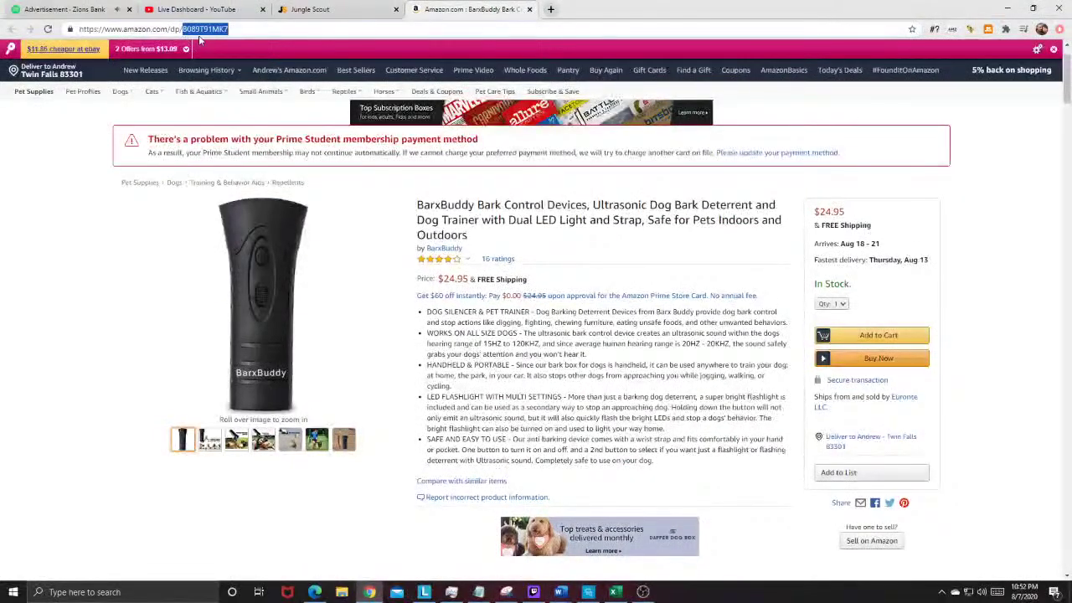
right_click(212, 29)
left_click(231, 87)
Step: Open Jungle Scout's Keyword Scout tool in a new tab
left_click(279, 7)
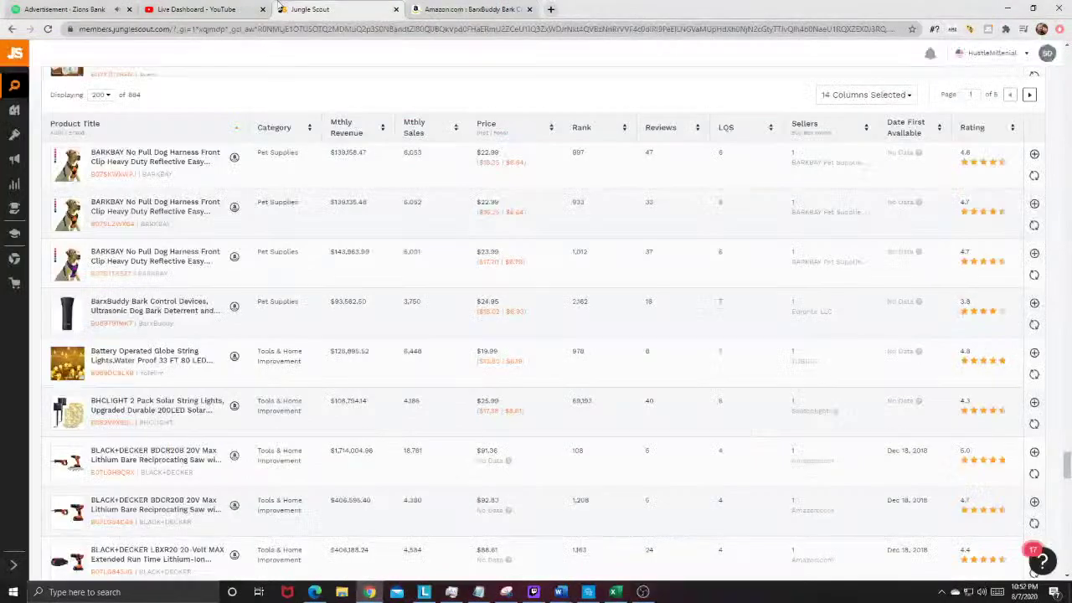
mouse_move(17, 113)
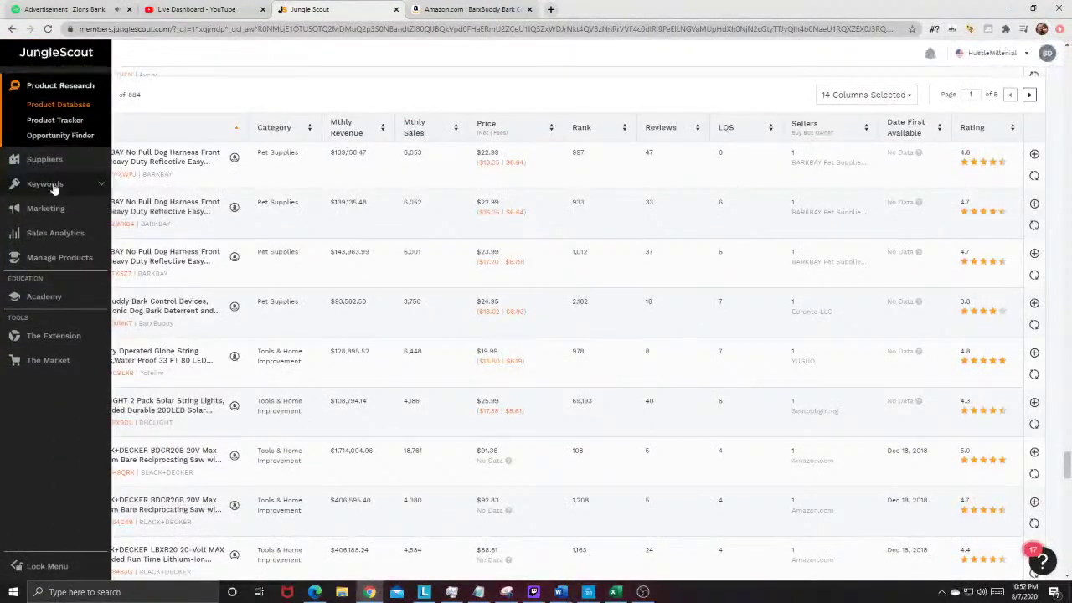
left_click(550, 9)
type("jun")
key("Return")
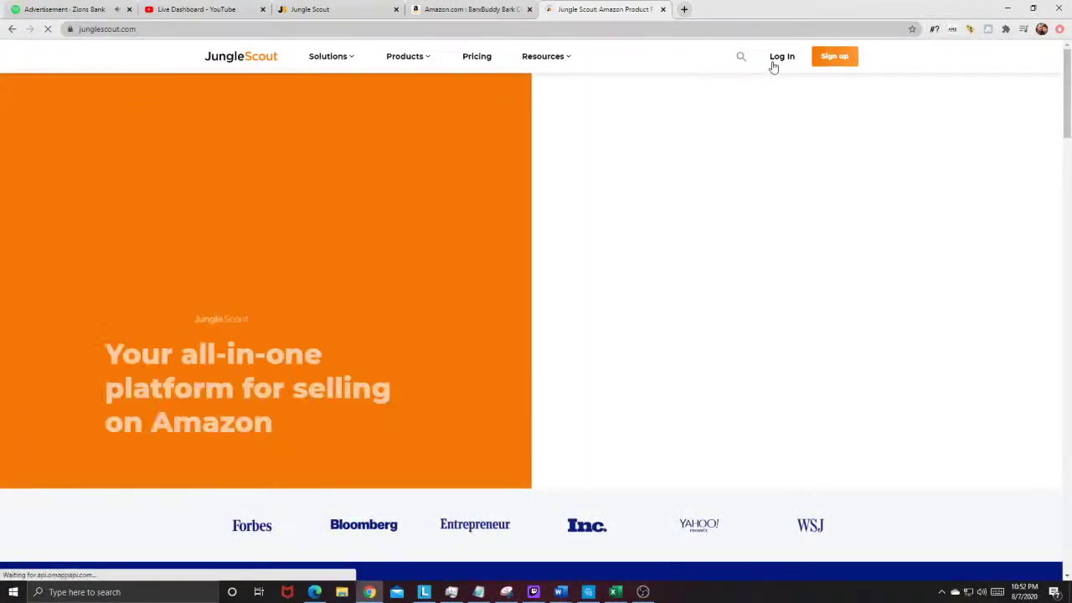
left_click(779, 59)
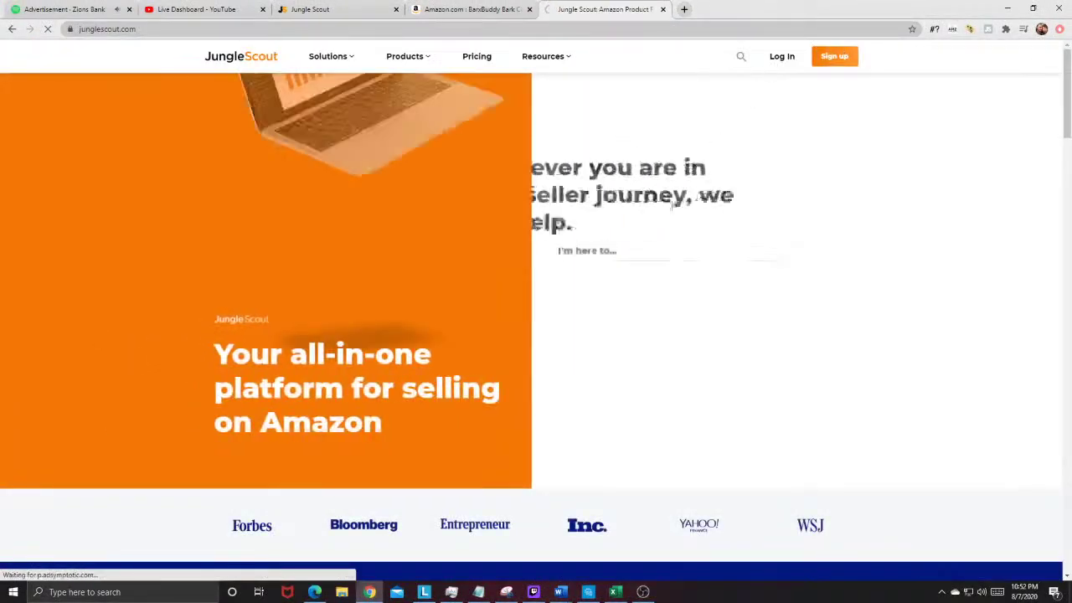
mouse_move(19, 134)
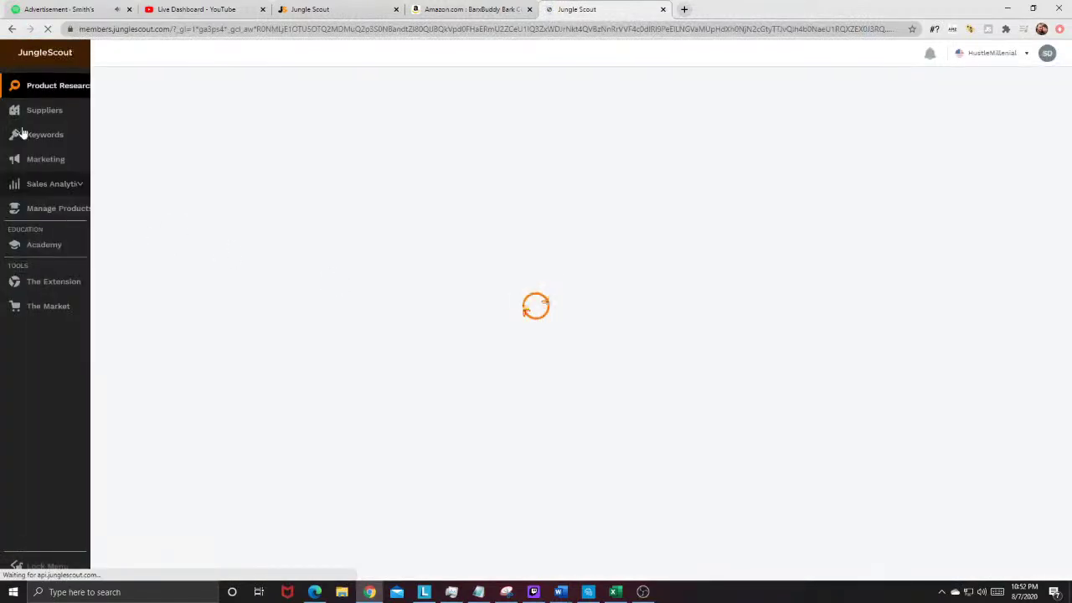
mouse_move(52, 156)
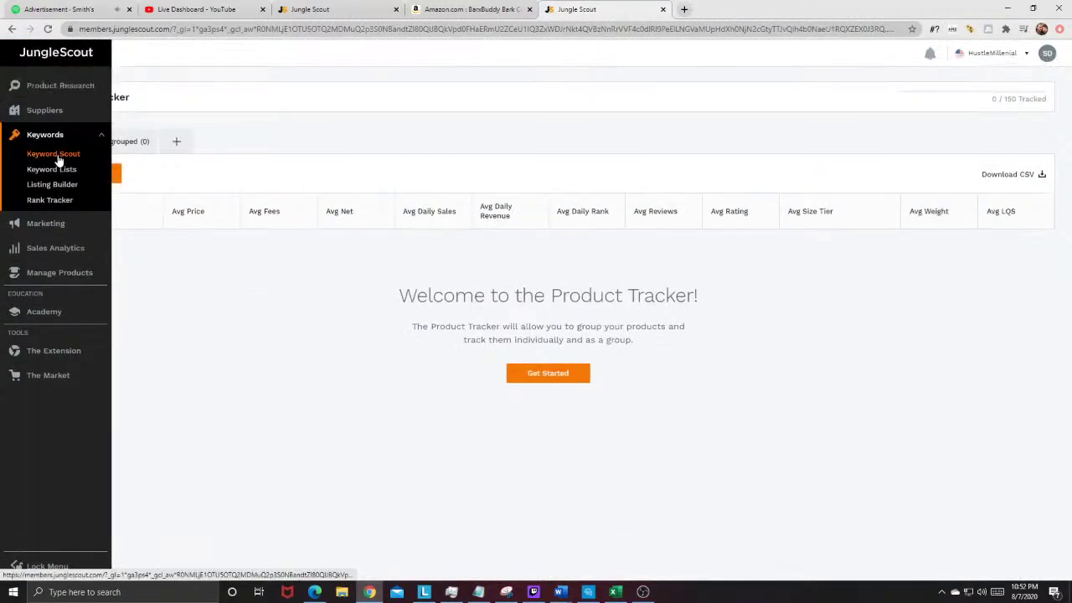
left_click(54, 154)
Step: Paste the ASIN into Keyword Scout and search its keywords (435 results)
right_click(335, 132)
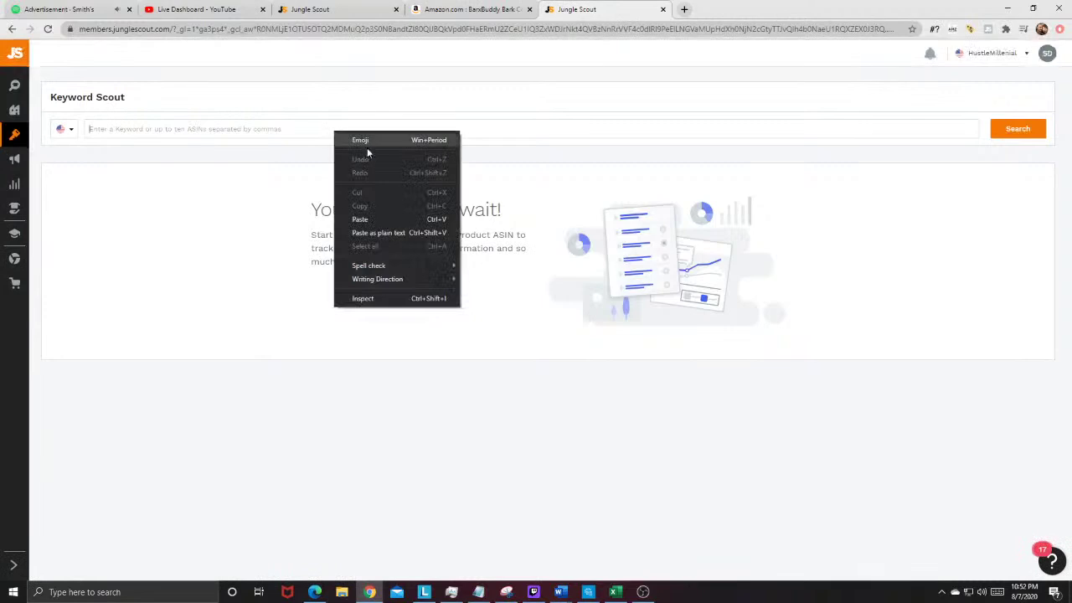
left_click(379, 233)
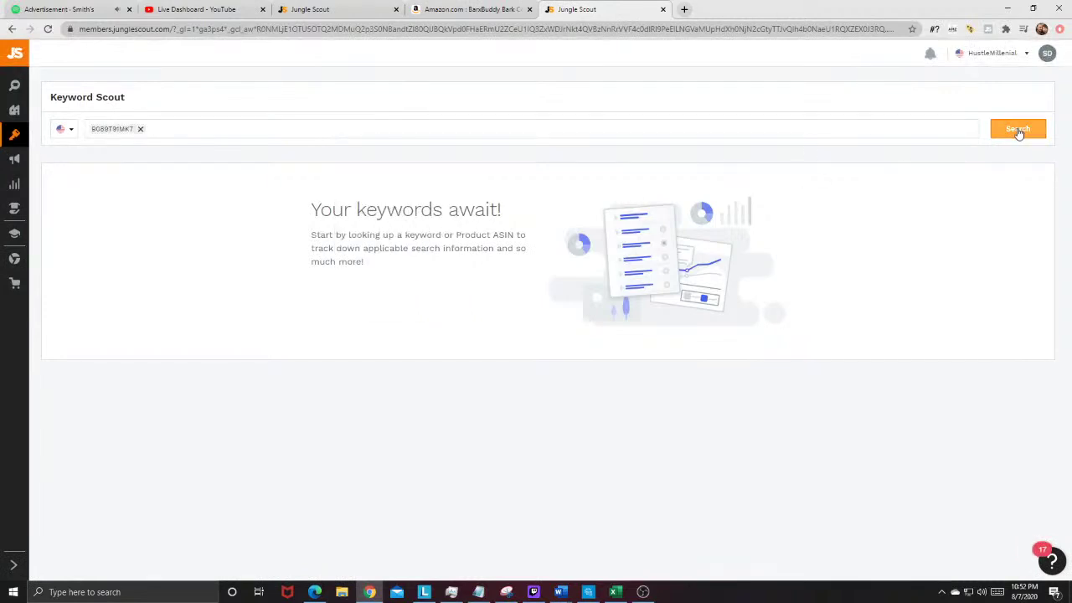
left_click(1018, 130)
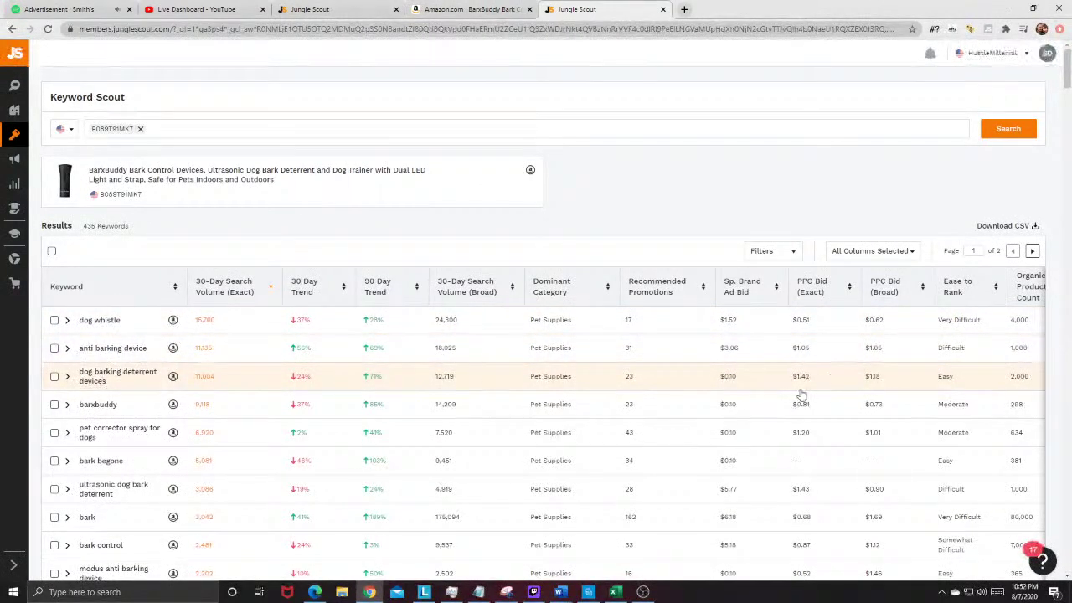
Step: Browse Amazon's roughly 900 results for 'dog barking deterrent devices'
left_click(172, 376)
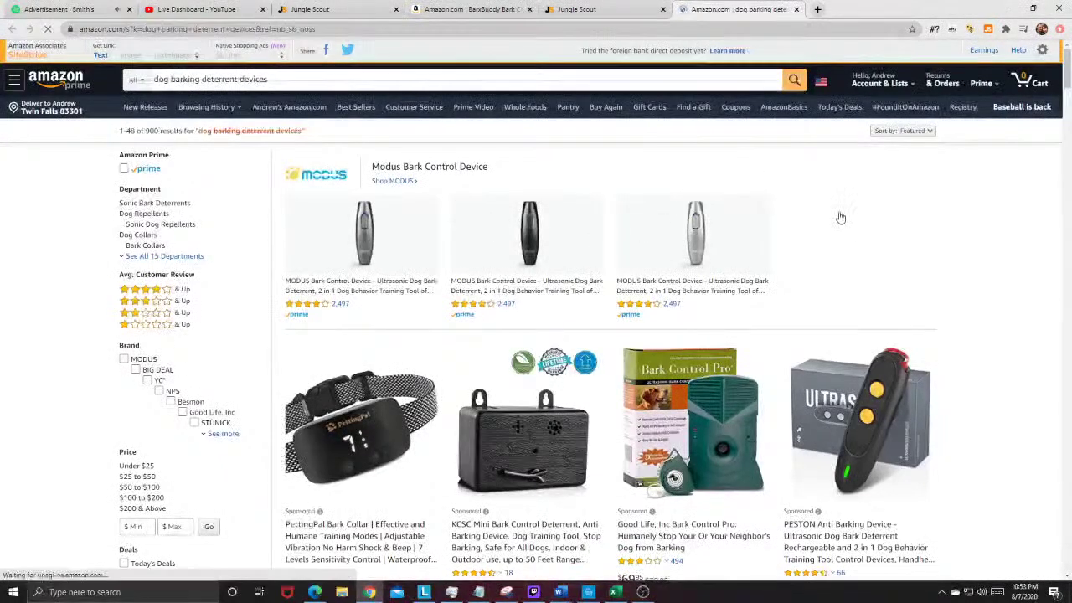
scroll(837, 215, "down", 1)
scroll(375, 539, "down", 2)
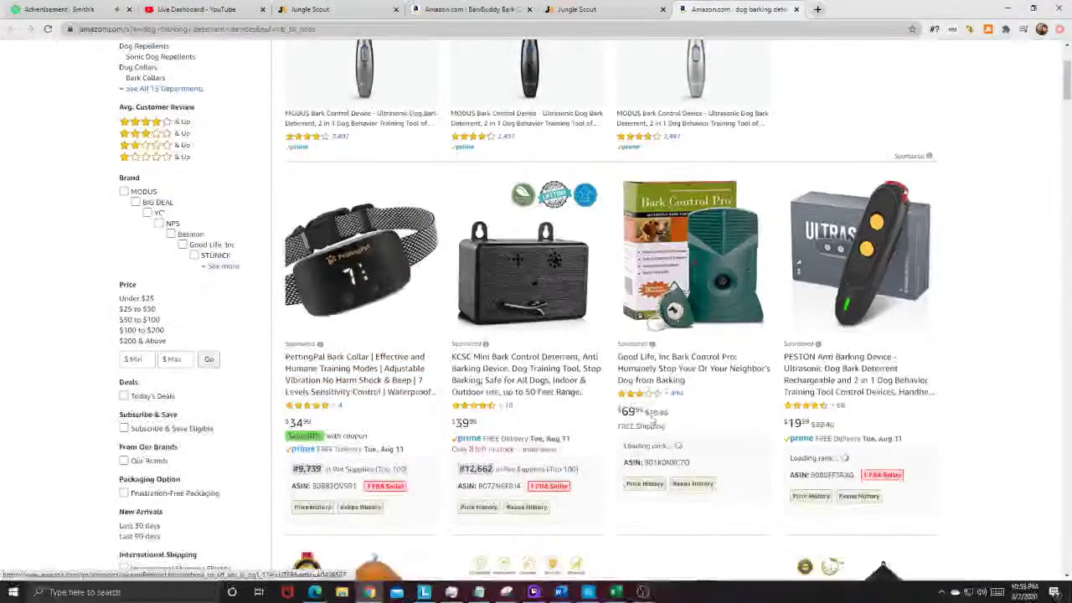
scroll(902, 369, "down", 1)
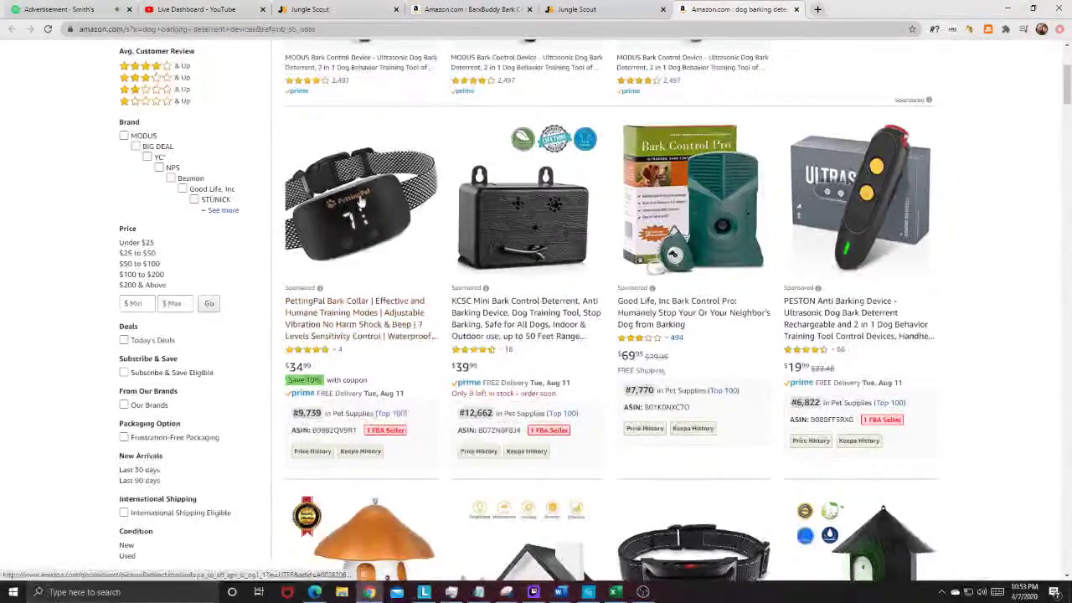
scroll(339, 358, "up", 3)
scroll(332, 299, "down", 3)
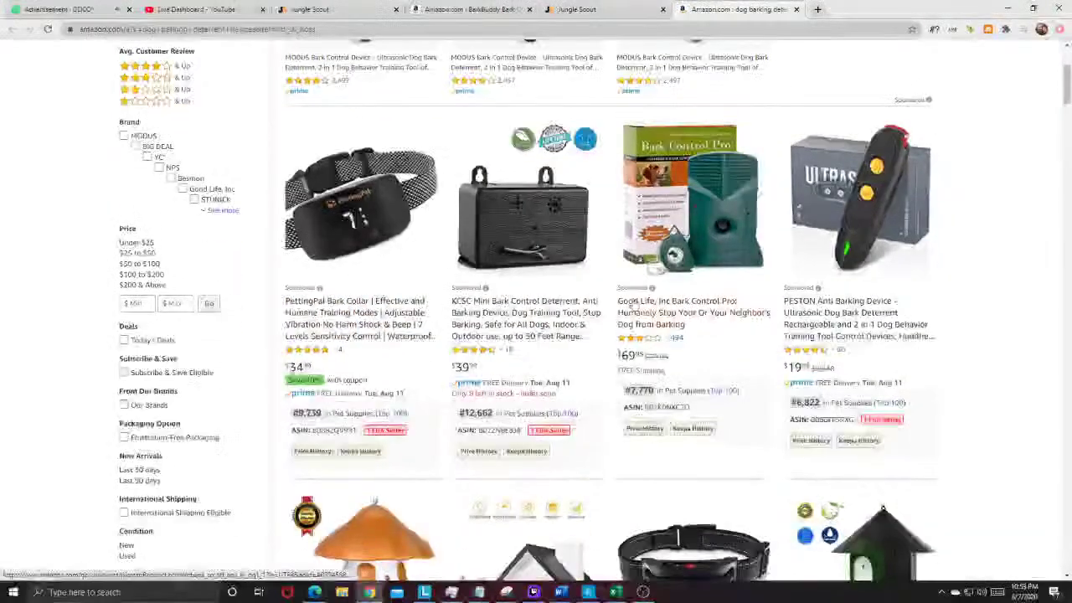
scroll(333, 299, "down", 5)
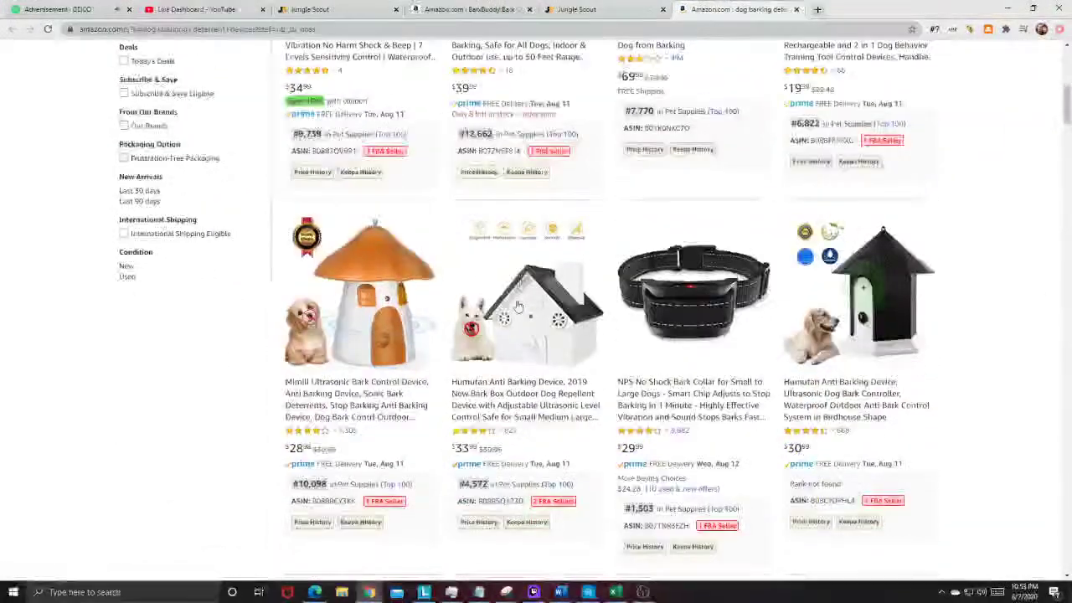
scroll(646, 427, "down", 1)
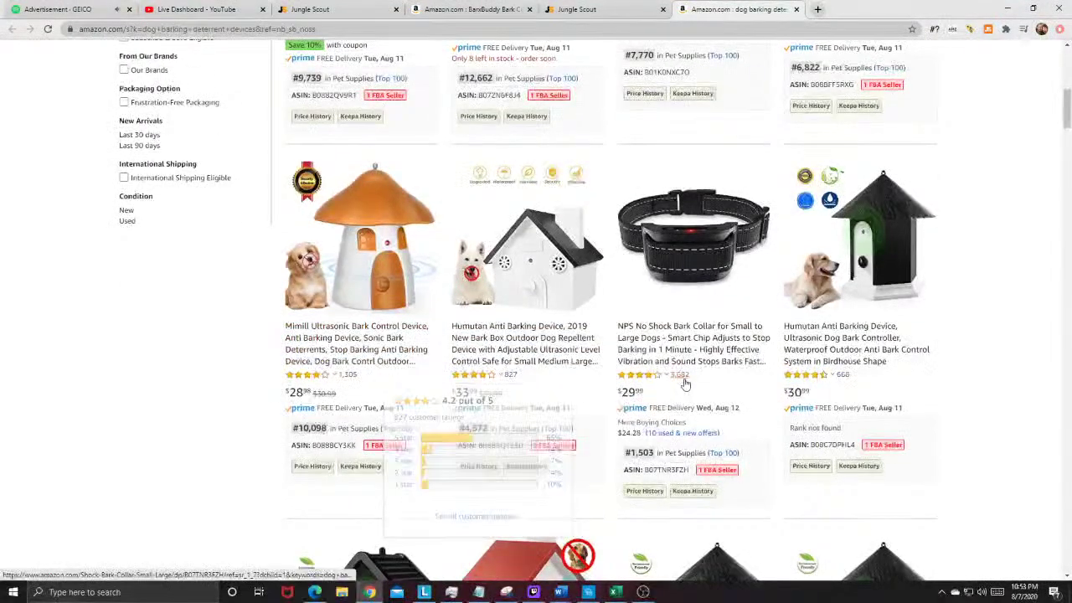
scroll(879, 392, "down", 3)
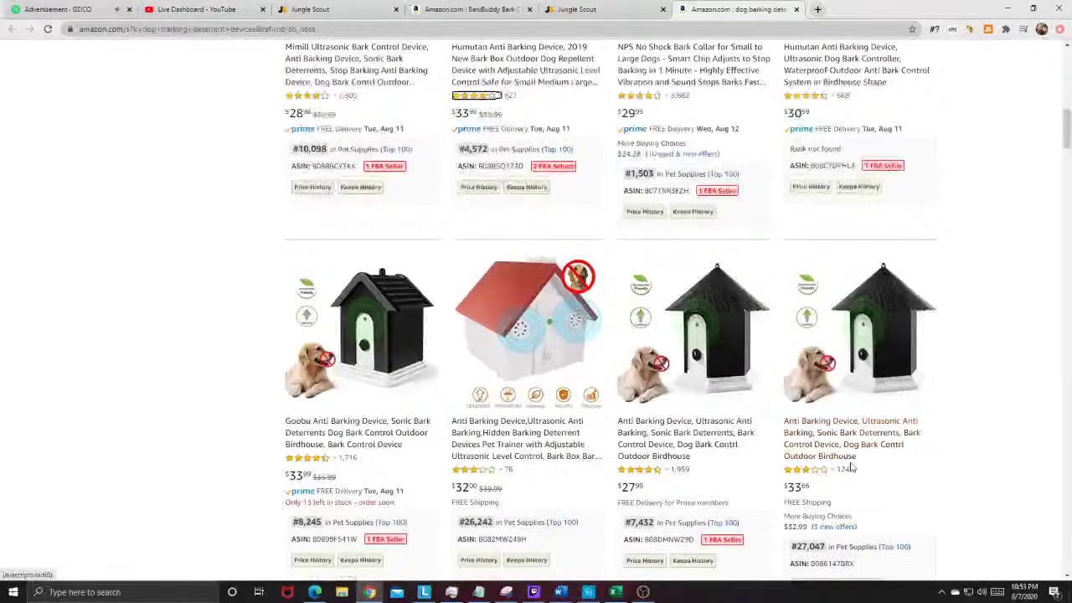
scroll(386, 437, "up", 10)
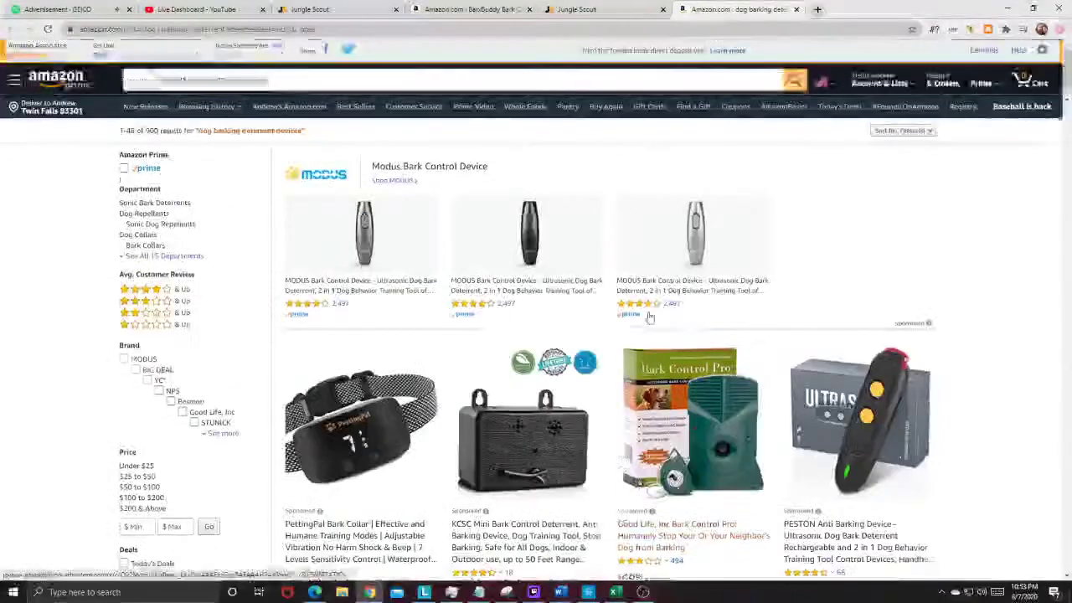
scroll(738, 334, "down", 2)
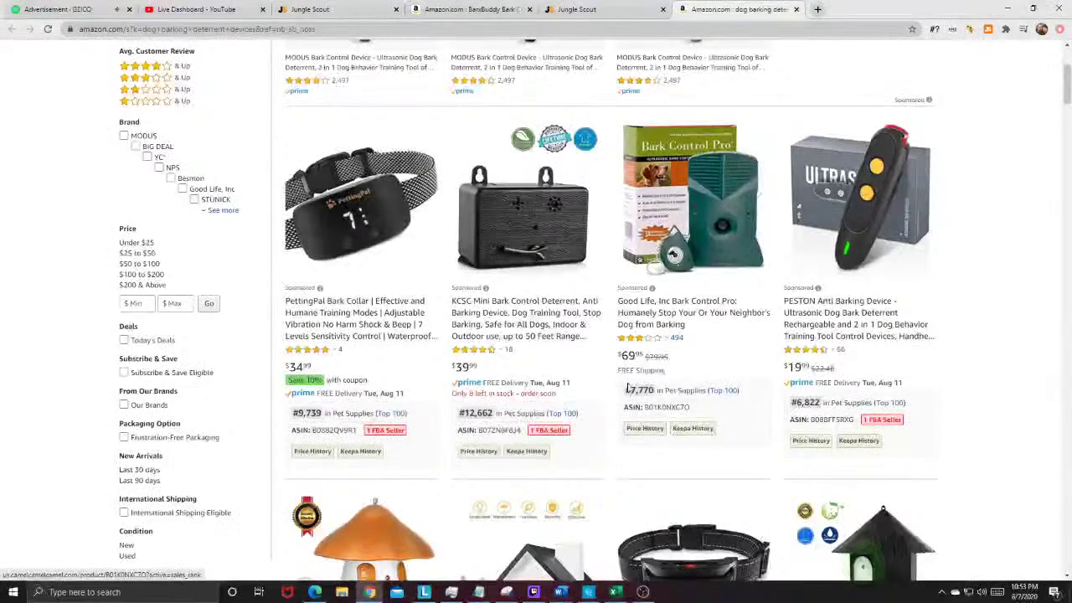
Step: Note the Good Life device's #7,770 sales rank, then close the search results
left_click_drag(626, 397, 657, 391)
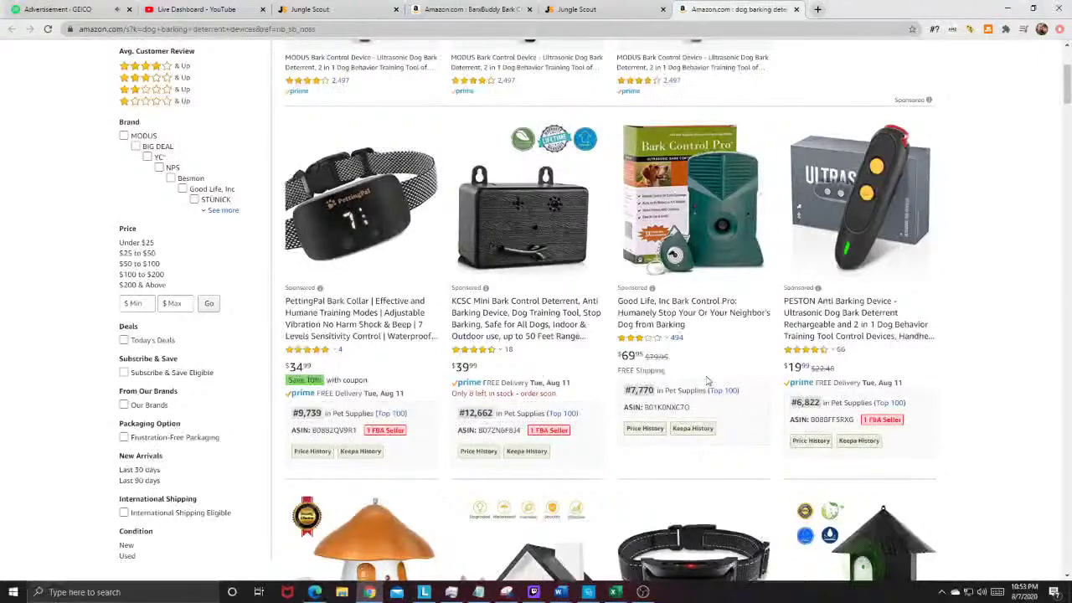
scroll(707, 381, "up", 5)
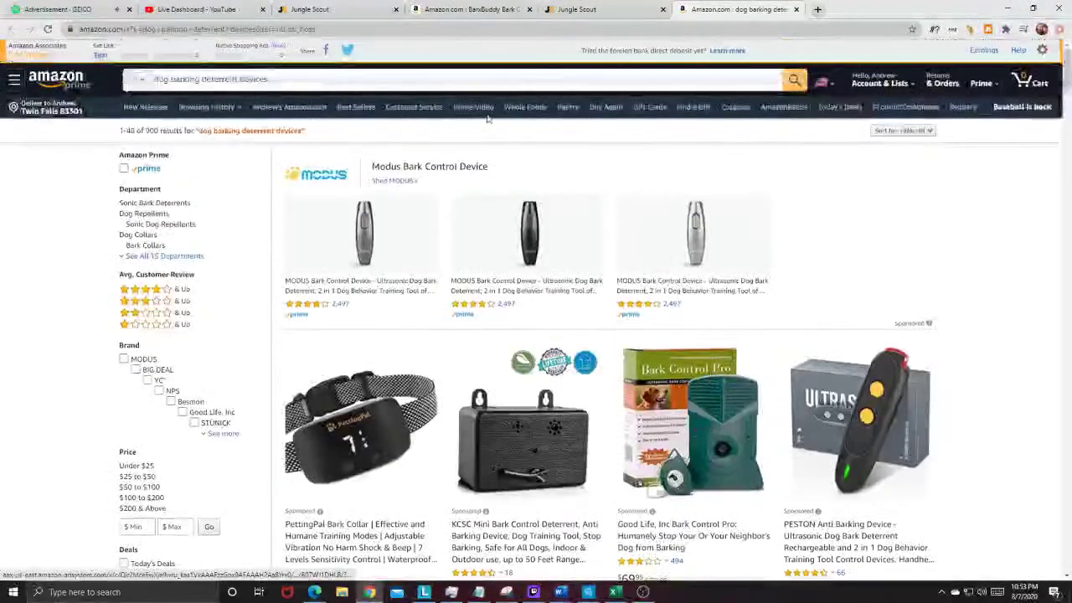
left_click(654, 18)
left_click(795, 9)
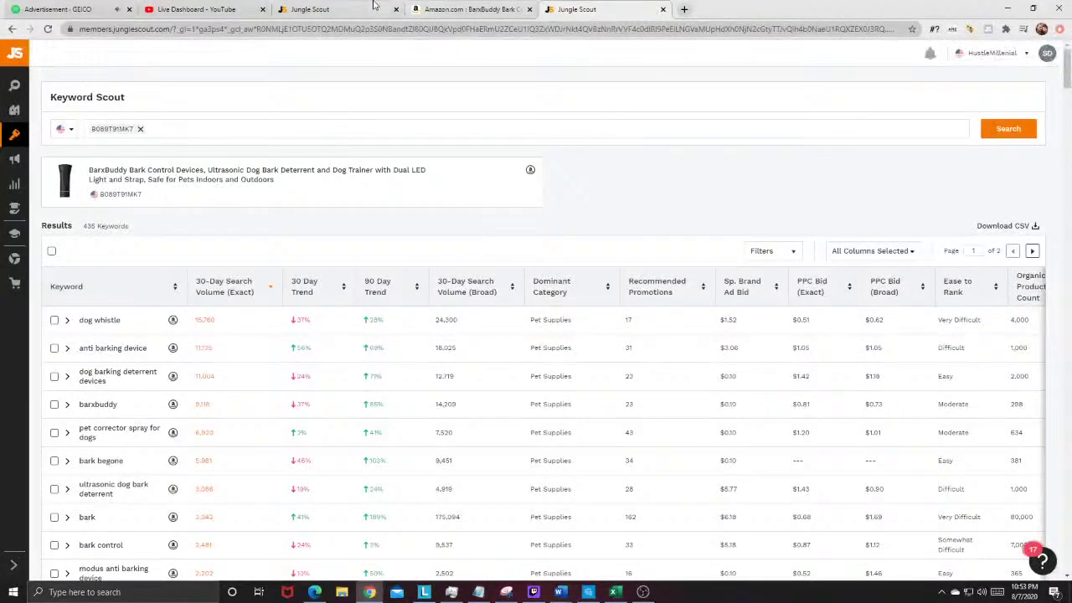
Step: Open the BLACK+DECKER LBXR20 drill bundle ($75.71, 28 ratings) from the Product Database on Amazon
left_click(373, 5)
scroll(87, 355, "down", 2)
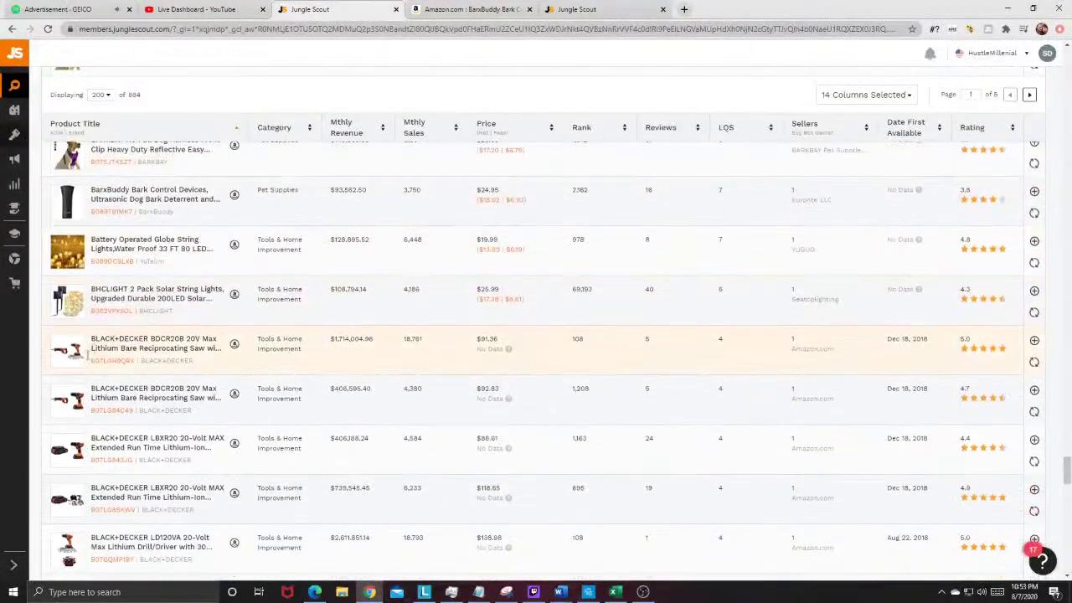
scroll(84, 360, "down", 5)
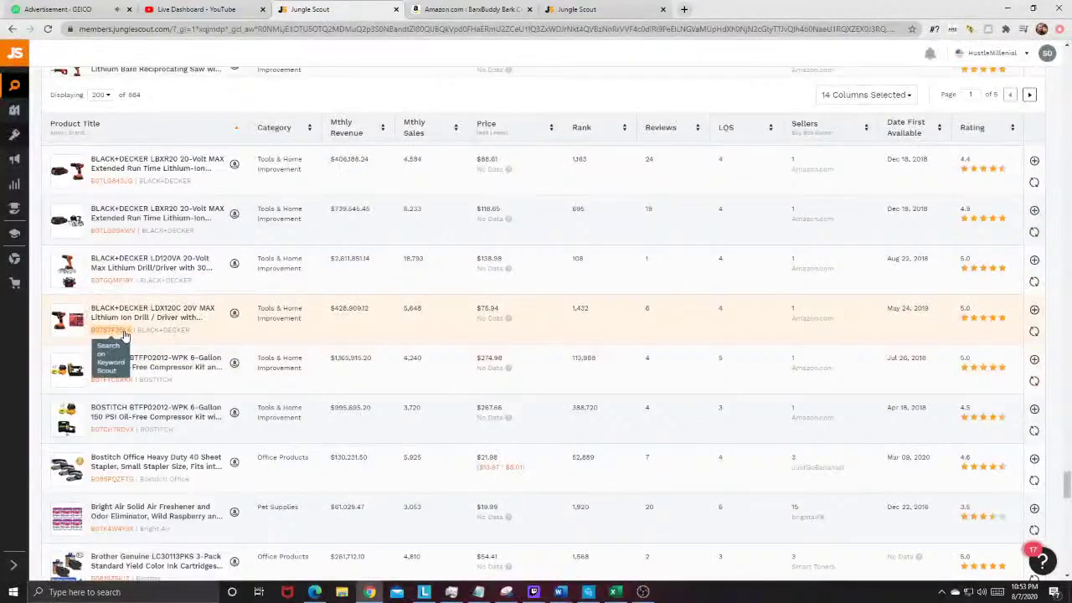
scroll(124, 335, "up", 3)
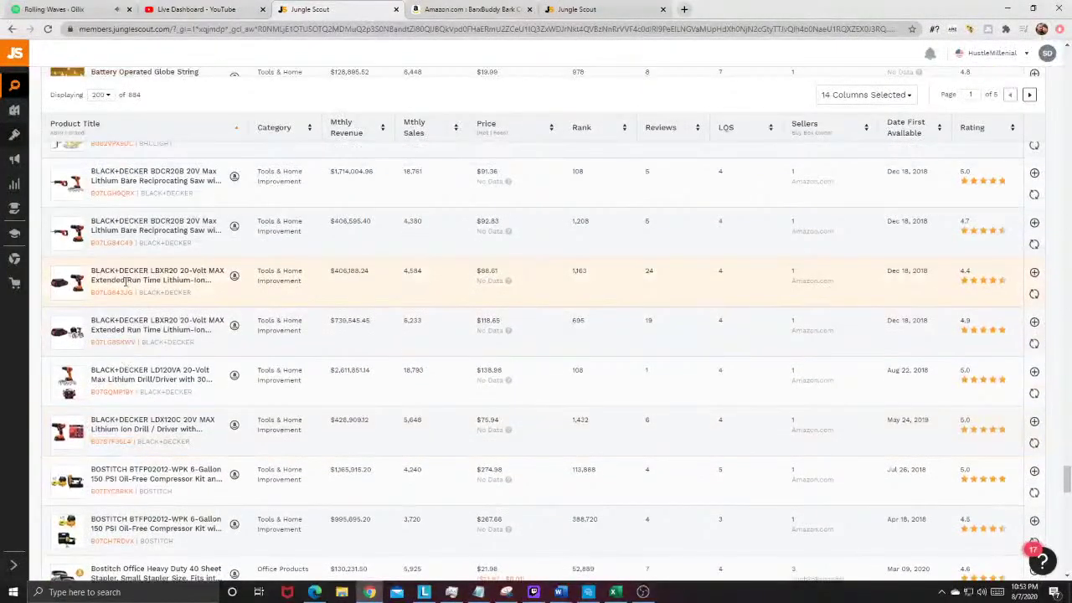
mouse_move(82, 288)
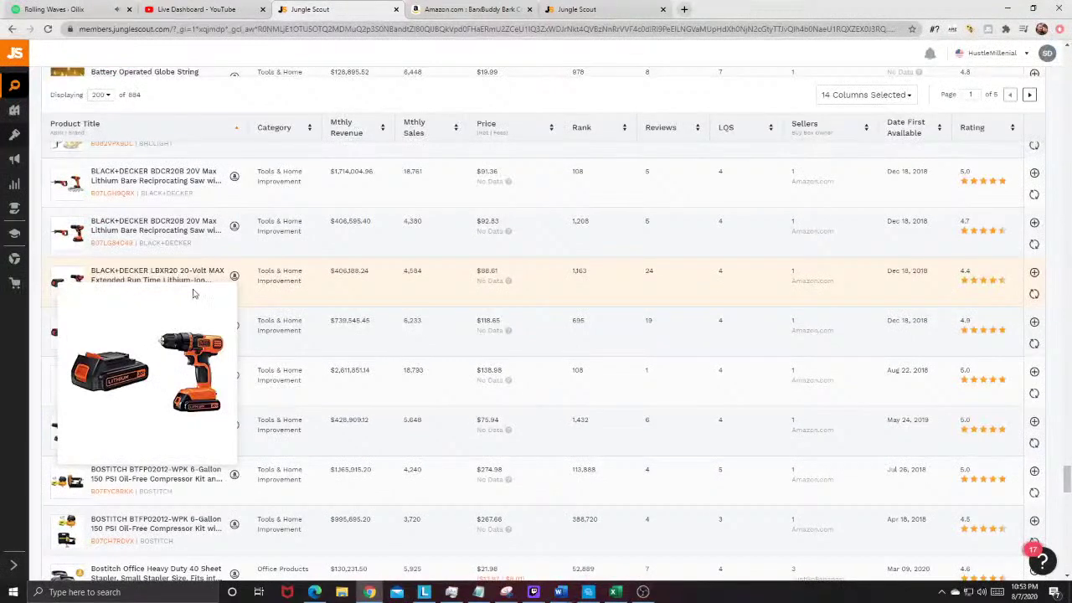
left_click(234, 276)
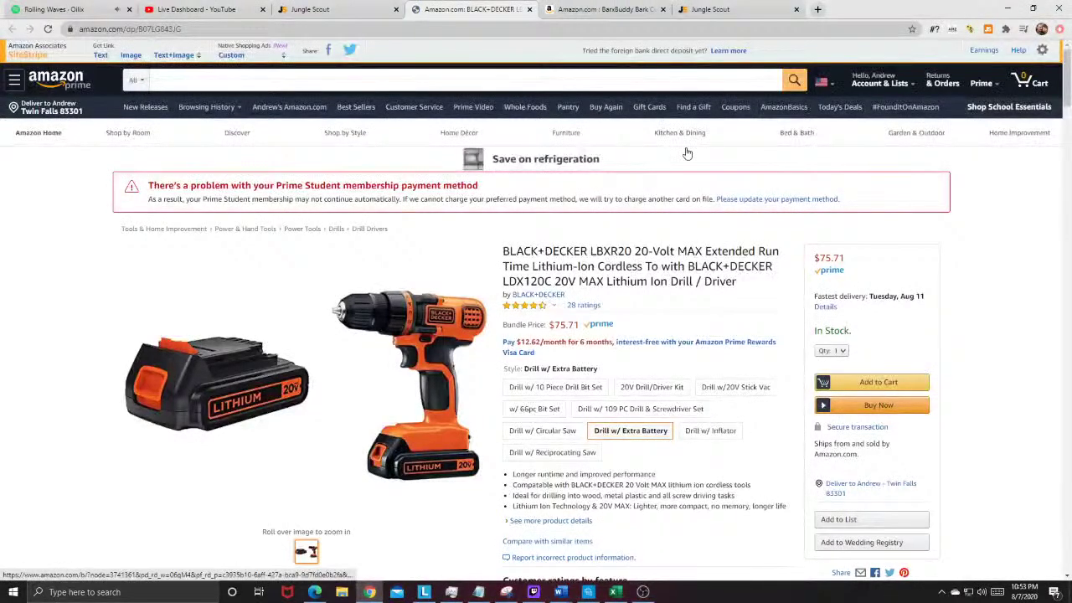
Step: Compare the BarxBuddy bark control listing against its eBay price offers, then close its tab
right_click(970, 33)
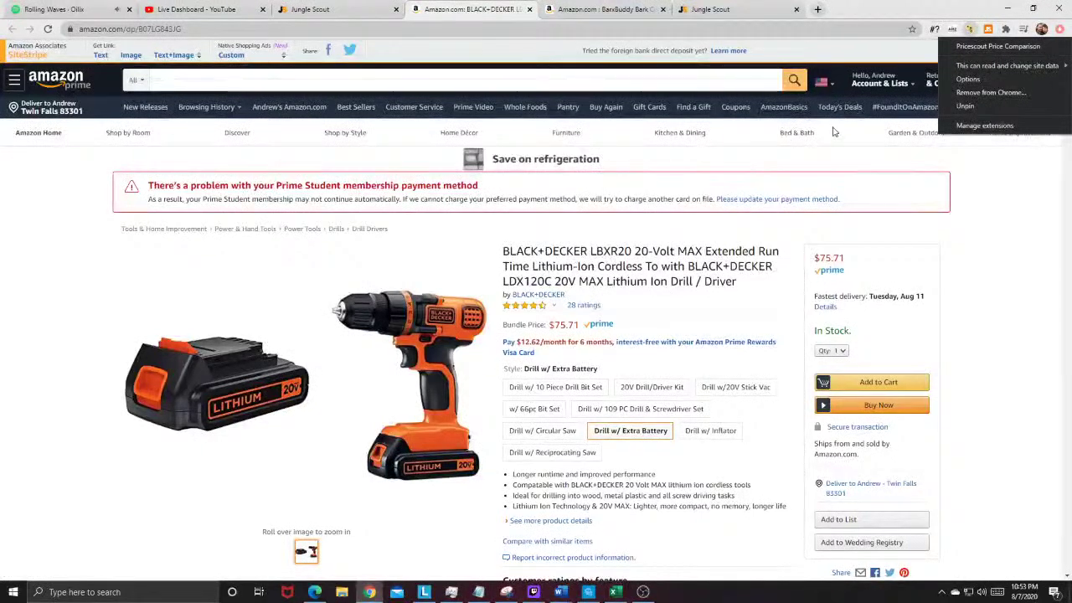
left_click(869, 159)
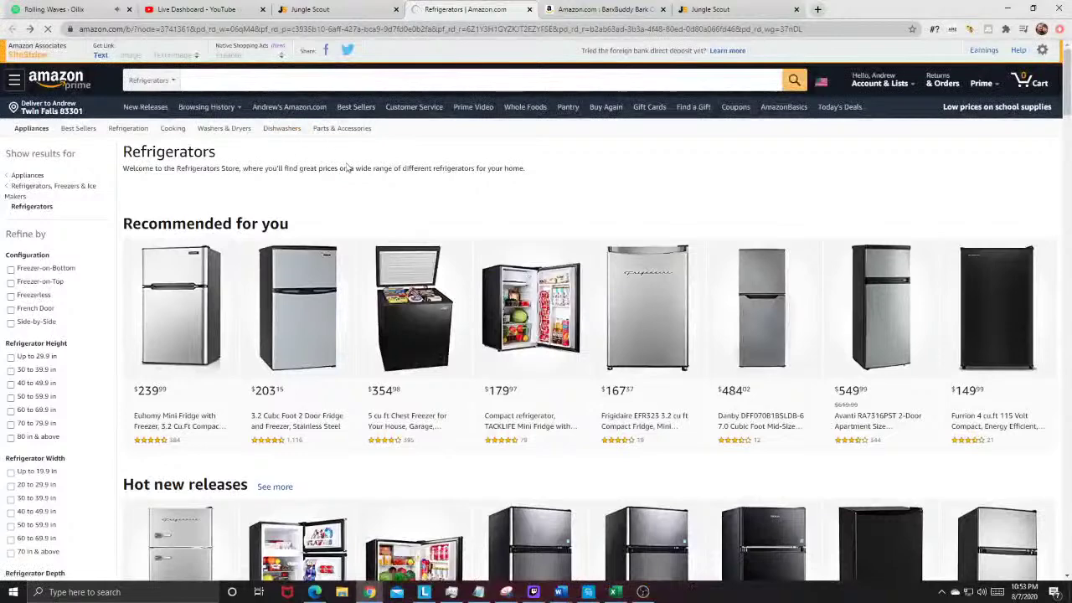
key("alt+Left")
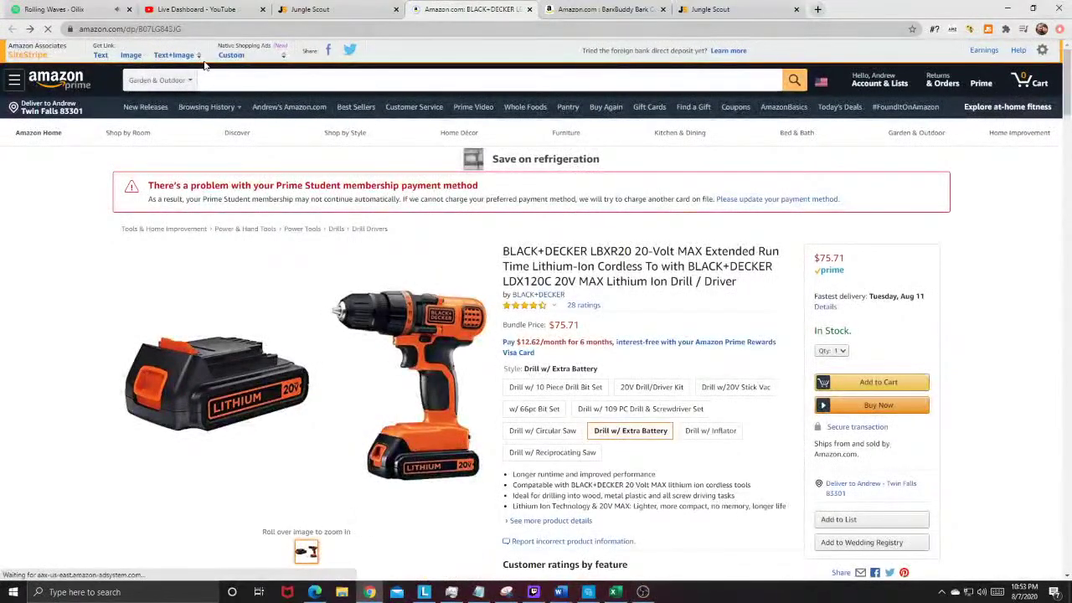
key("ctrl+Tab")
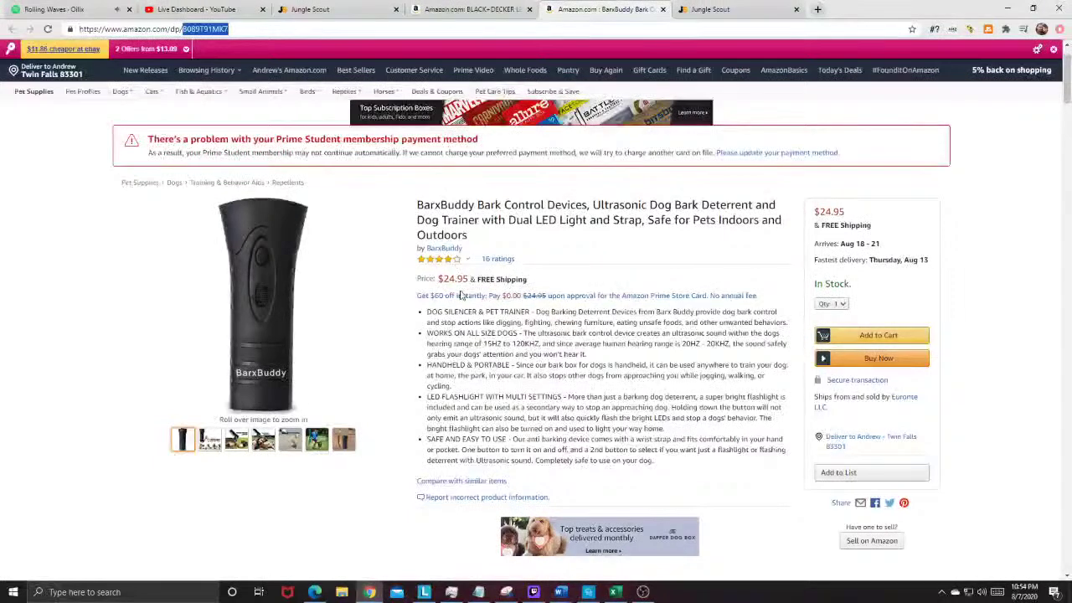
mouse_move(96, 50)
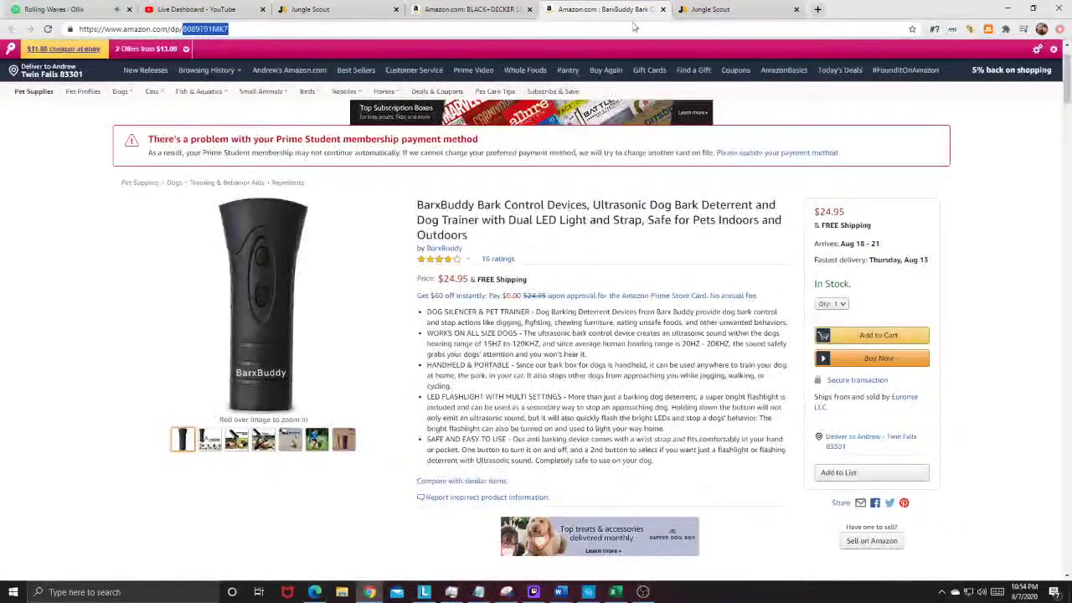
left_click(663, 9)
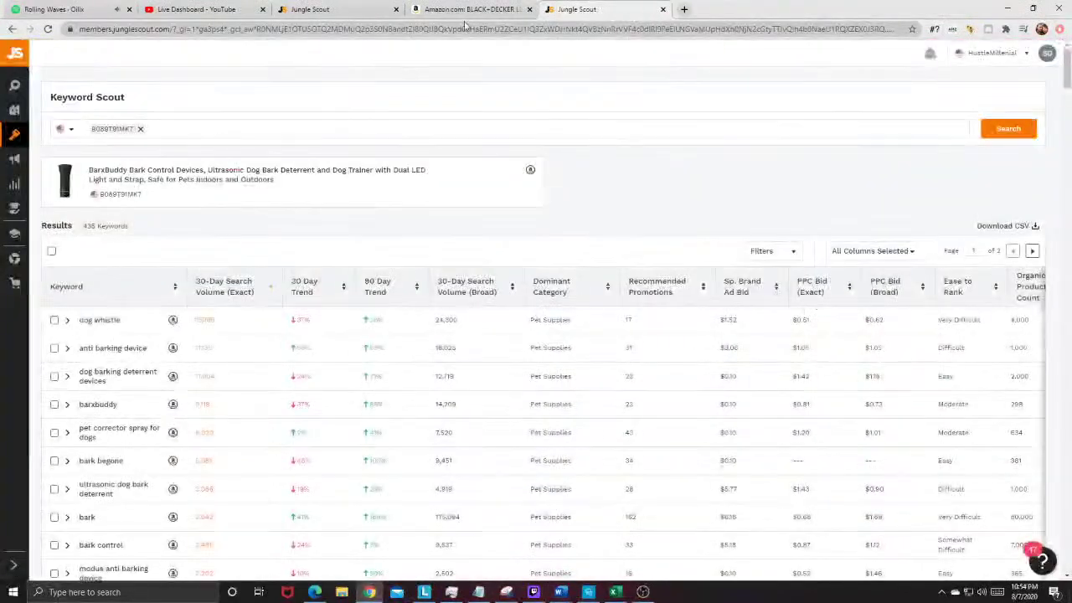
Step: Close the BLACK+DECKER drill listing and return to the Jungle Scout product database
left_click(501, 10)
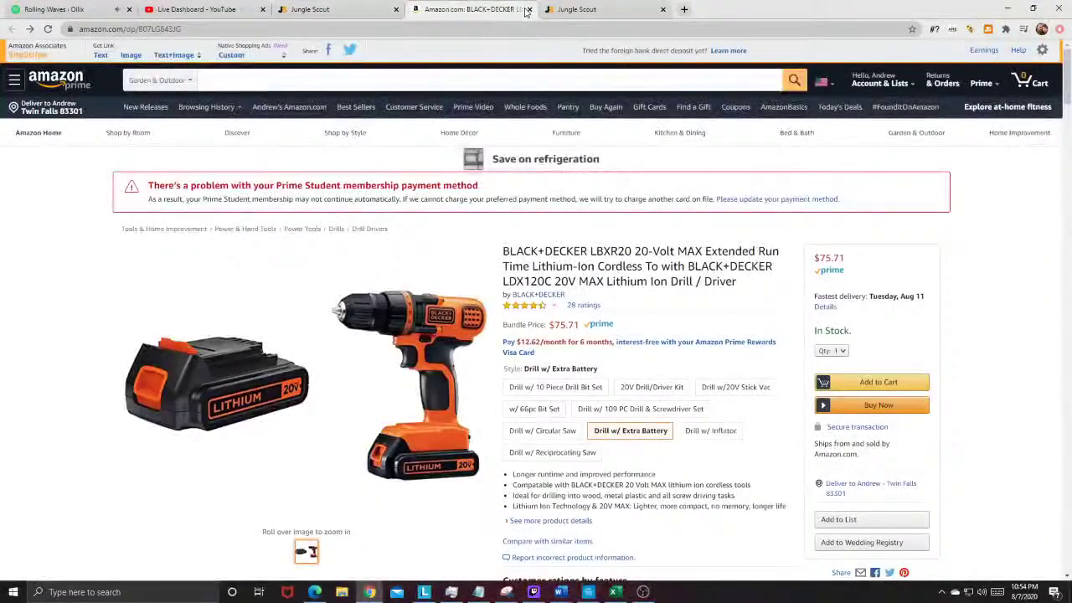
left_click(529, 9)
left_click(339, 9)
Step: Scroll the 884-product table to the bottom and load results page 2 of 5
mouse_move(23, 354)
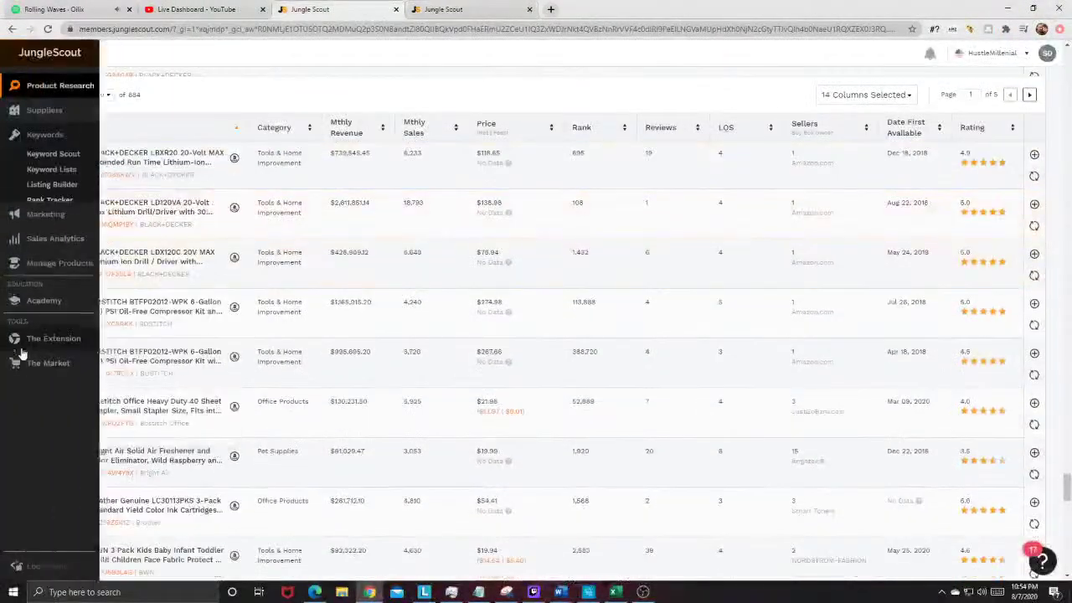
scroll(50, 344, "down", 1)
mouse_move(57, 309)
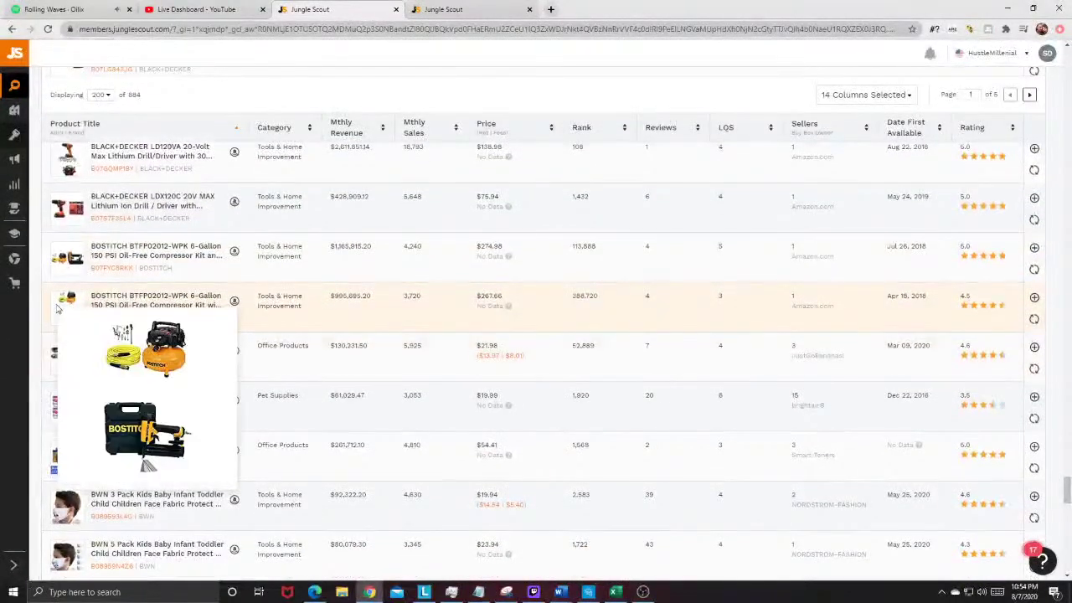
mouse_move(57, 378)
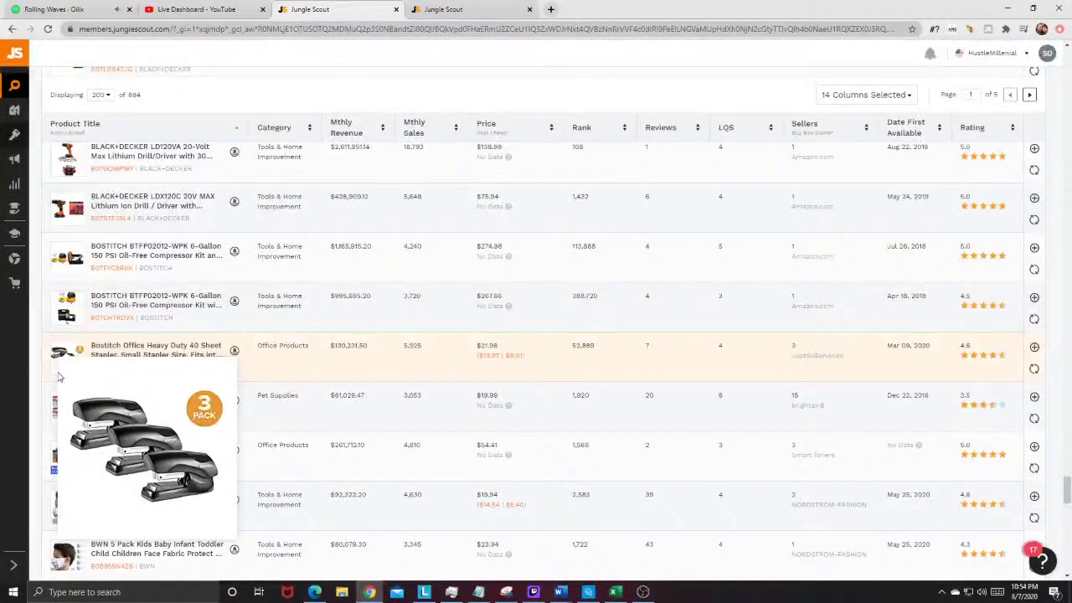
scroll(58, 378, "down", 3)
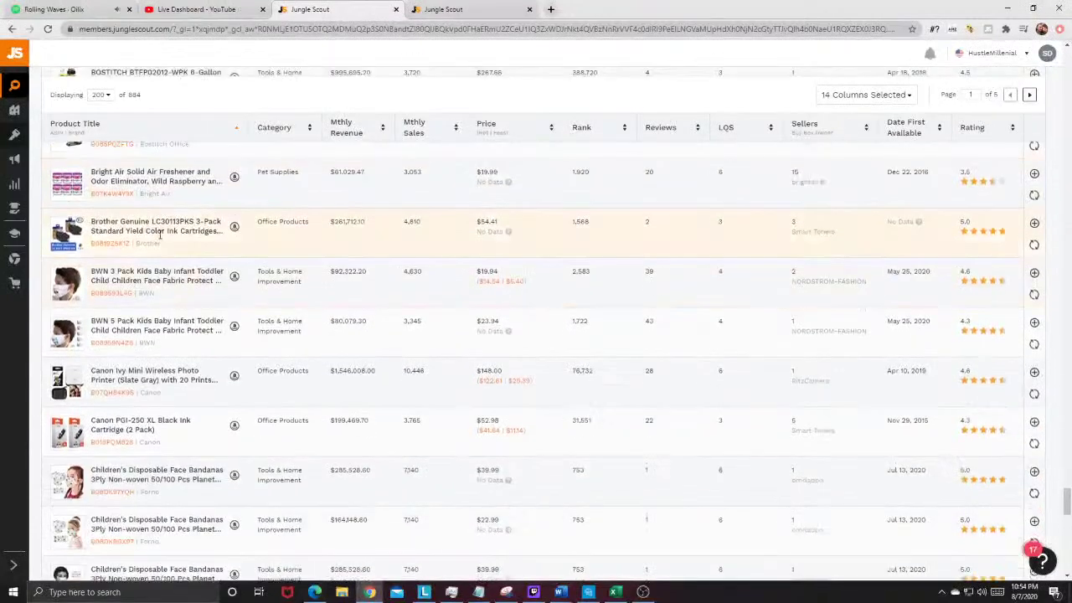
scroll(159, 235, "down", 5)
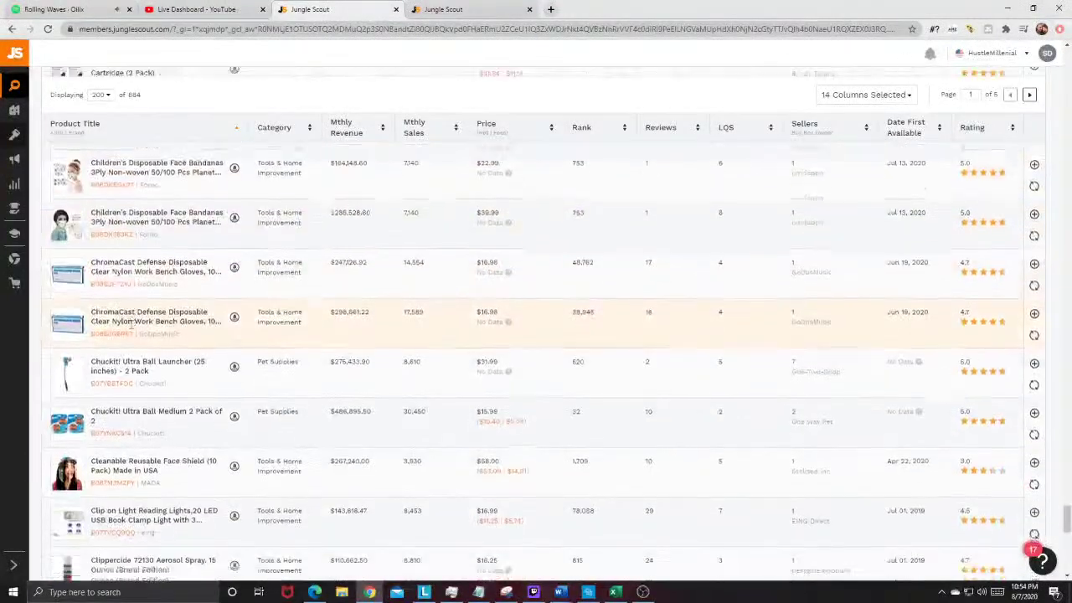
scroll(74, 212, "up", 3)
mouse_move(74, 212)
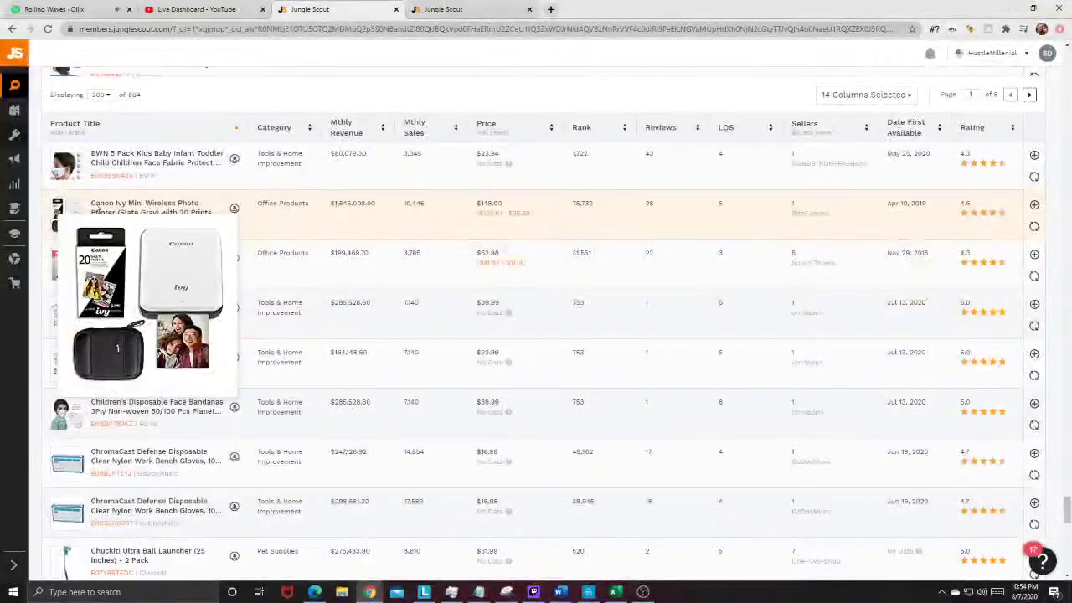
scroll(97, 212, "down", 5)
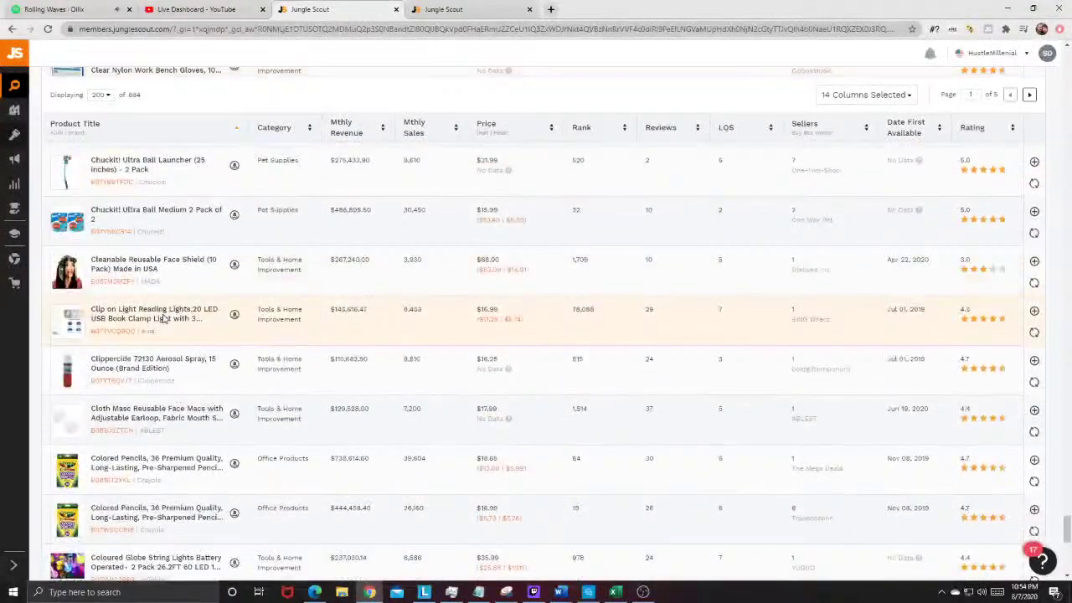
scroll(163, 318, "down", 2)
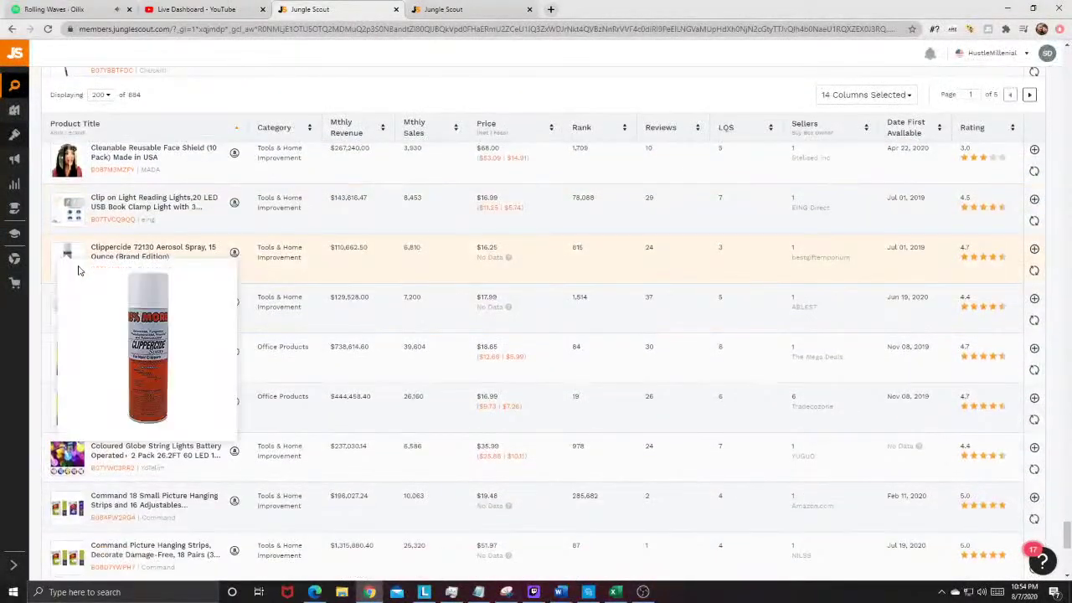
scroll(142, 251, "down", 5)
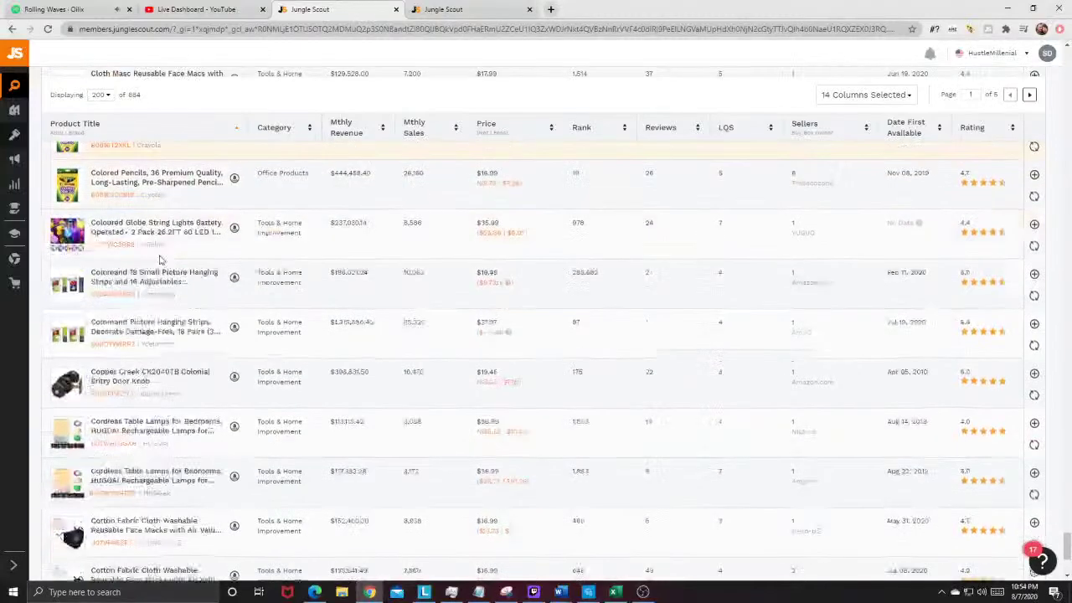
scroll(160, 259, "down", 1)
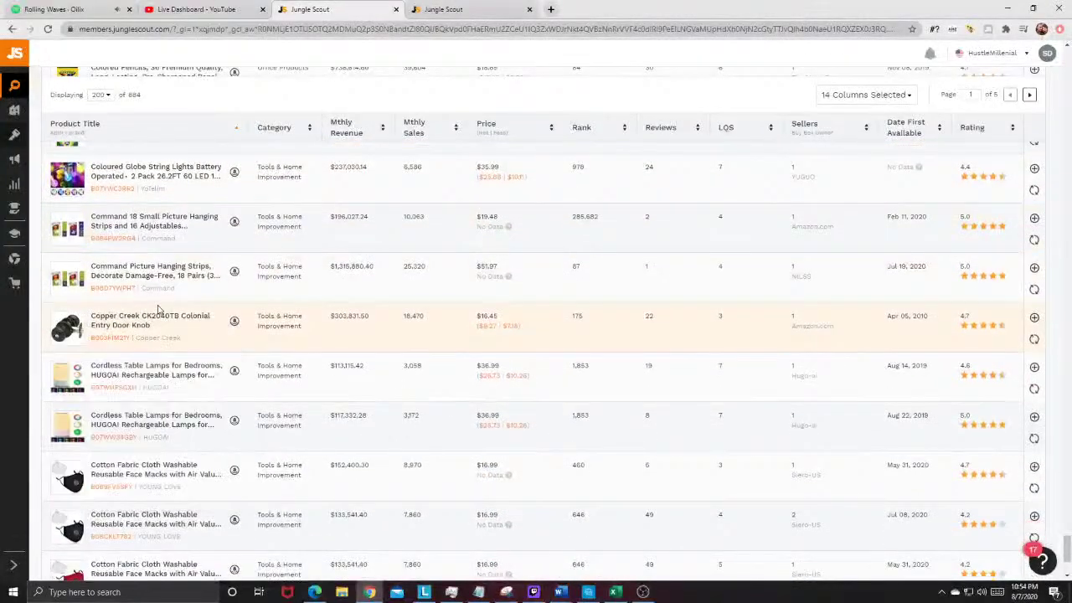
scroll(159, 310, "down", 1)
scroll(157, 312, "down", 3)
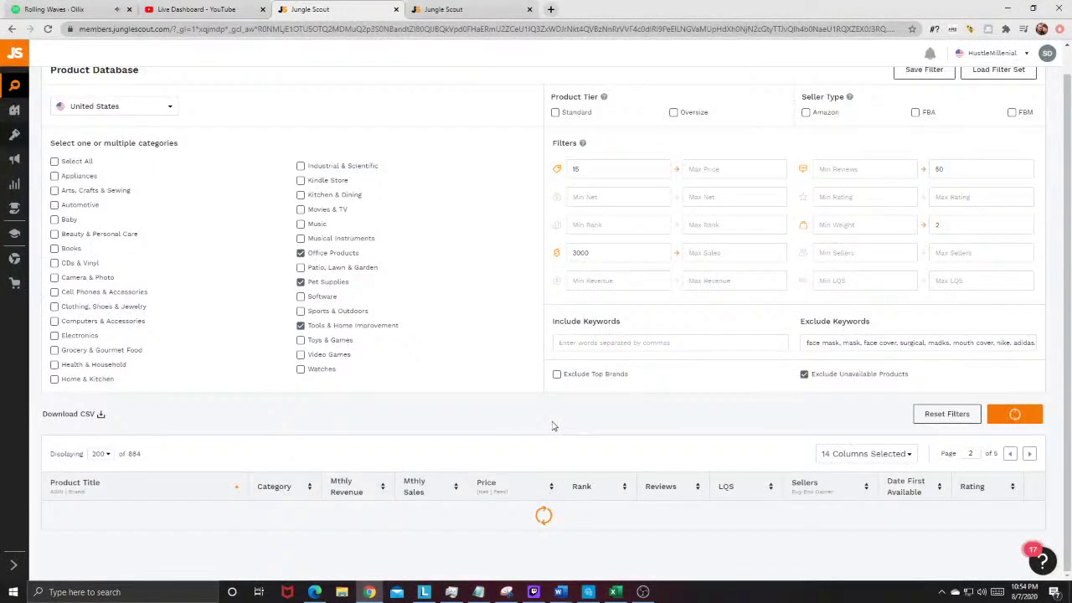
Step: Go to the Amazon home page in a new browser tab
left_click(551, 10)
type("amazon.com")
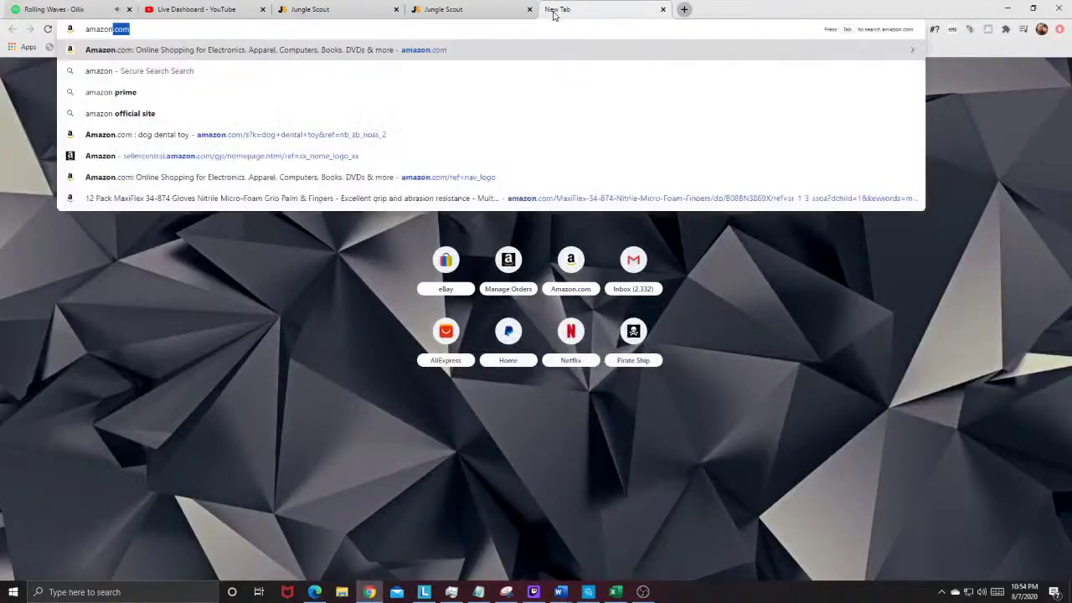
key("Return")
Step: Search Amazon for 'feedback auditory whisper phone' and note the 43 results
left_click(555, 86)
type("f")
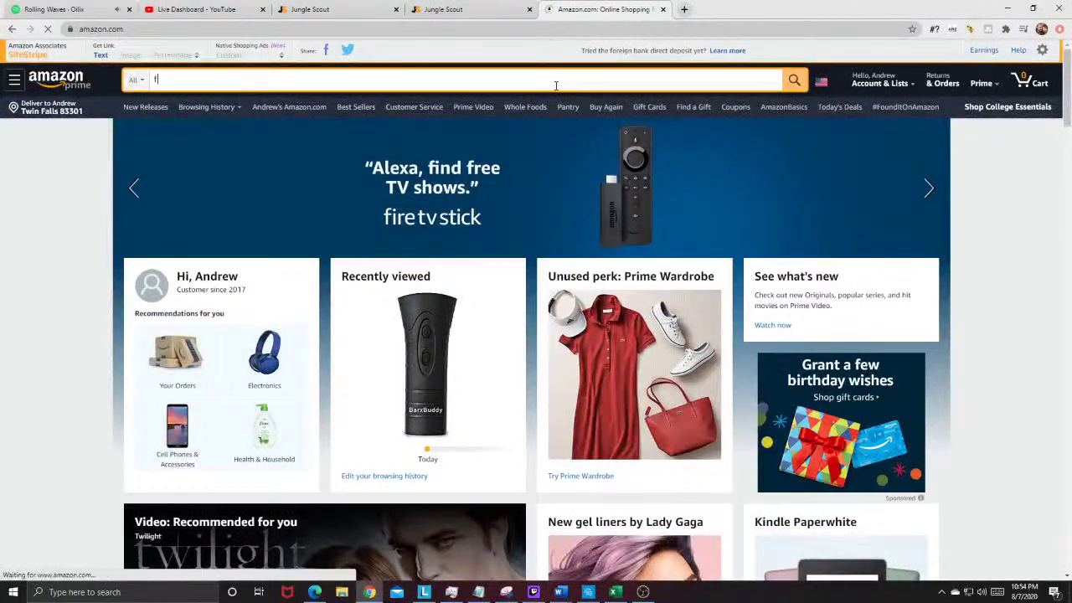
type("eedback auditory ww")
key("BackSpace")
type("hisper")
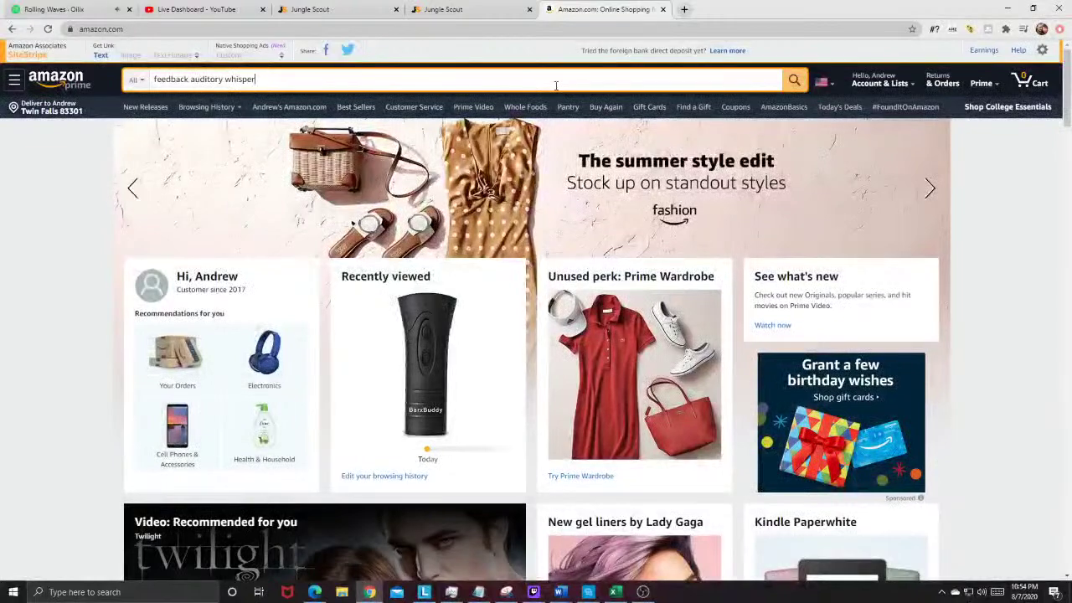
type(" phone")
key("Return")
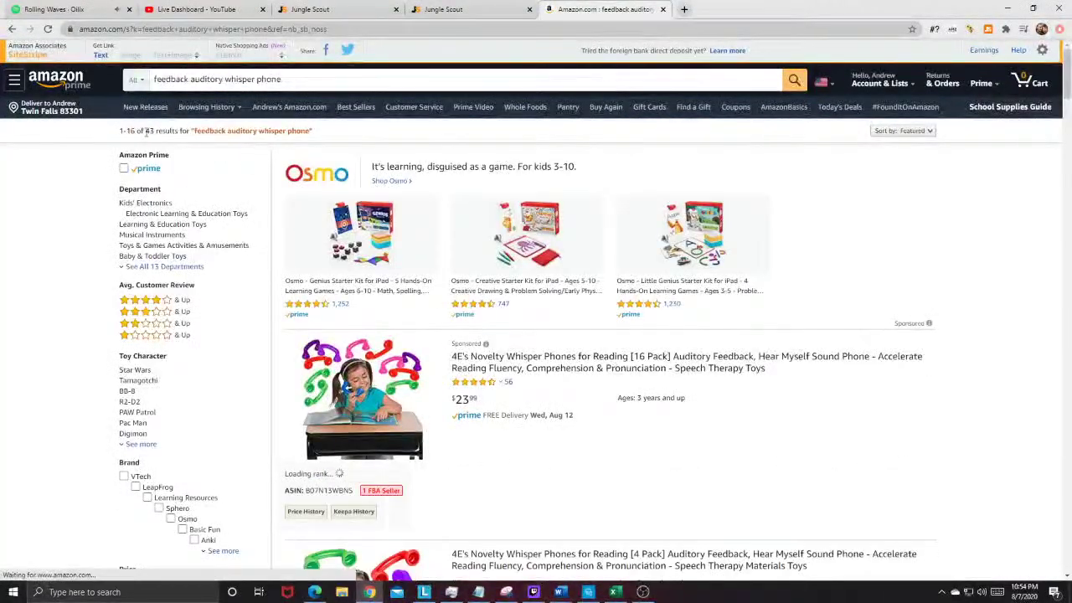
left_click_drag(144, 131, 159, 130)
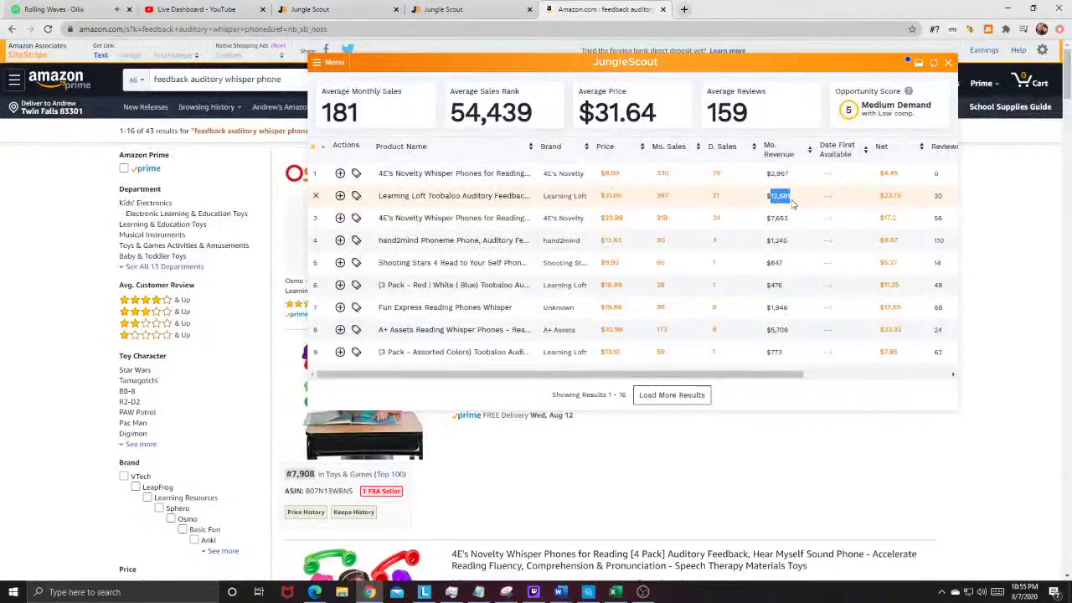
Step: Review all 16 products in the Jungle Scout summary, then close it
scroll(802, 247, "down", 2)
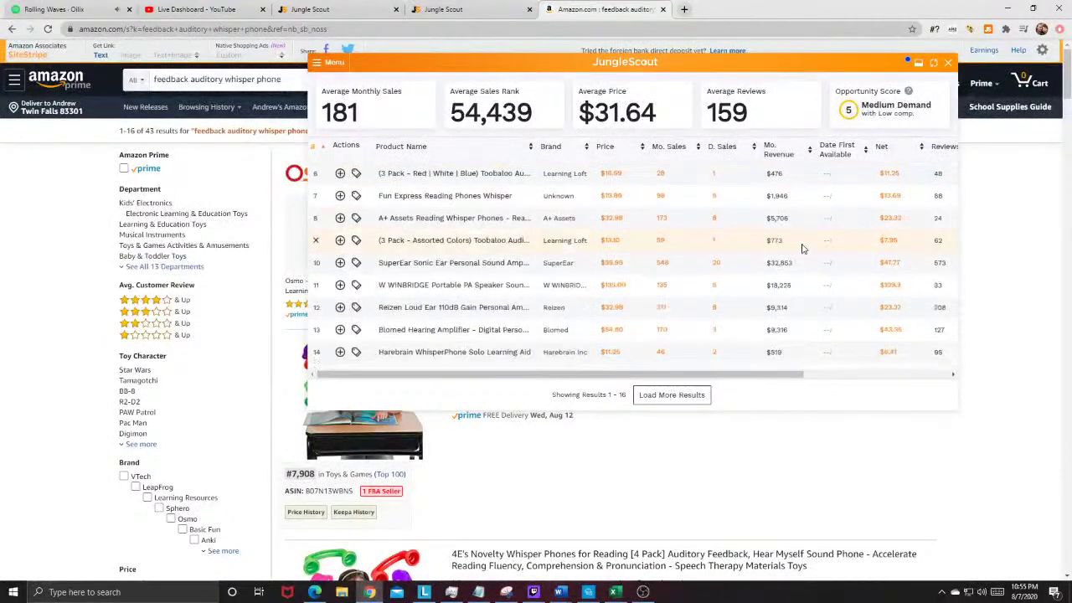
scroll(821, 265, "down", 3)
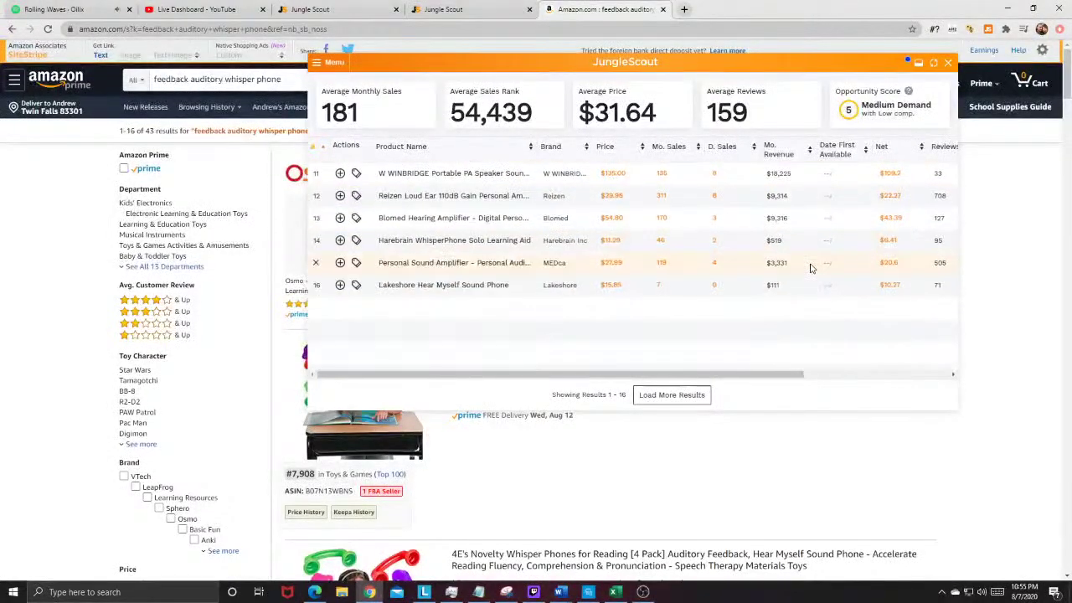
scroll(791, 296, "up", 6)
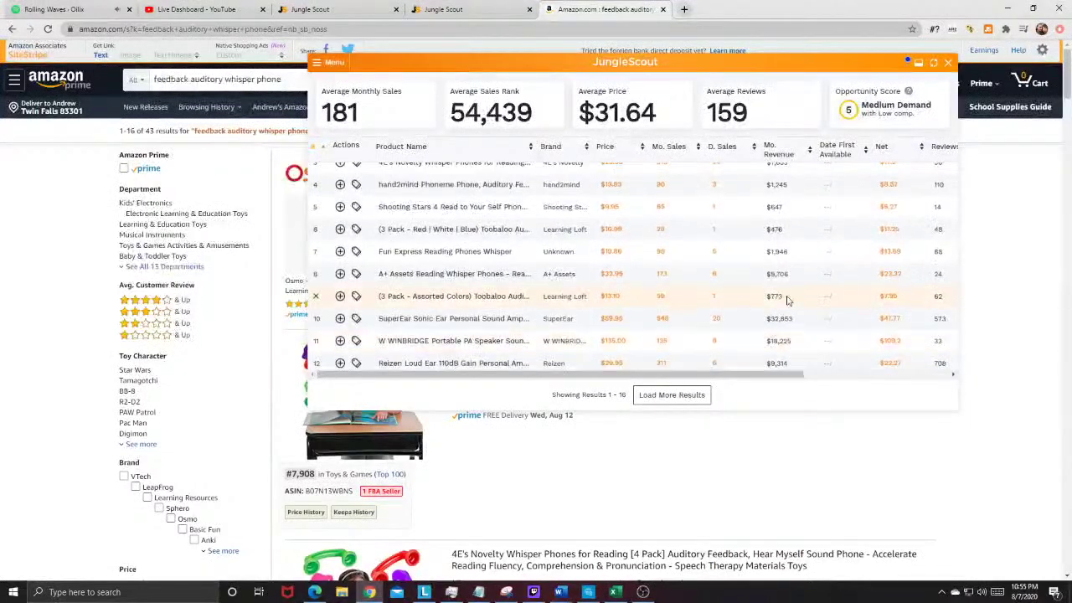
scroll(774, 315, "down", 3)
scroll(776, 251, "up", 3)
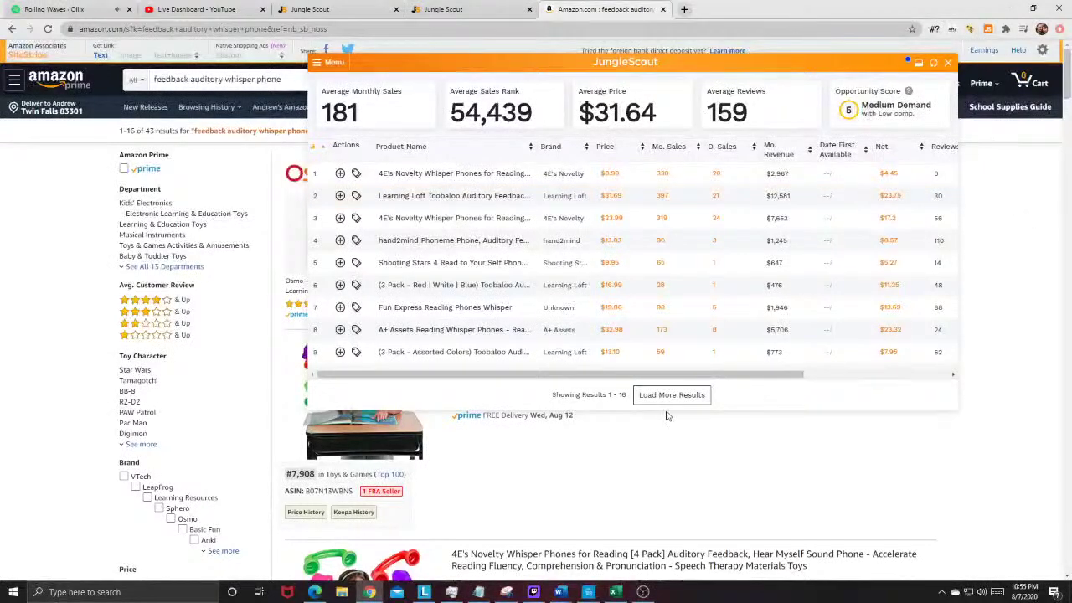
left_click(945, 65)
Step: Browse the whisper phone search results, then close that Amazon tab
scroll(490, 396, "down", 2)
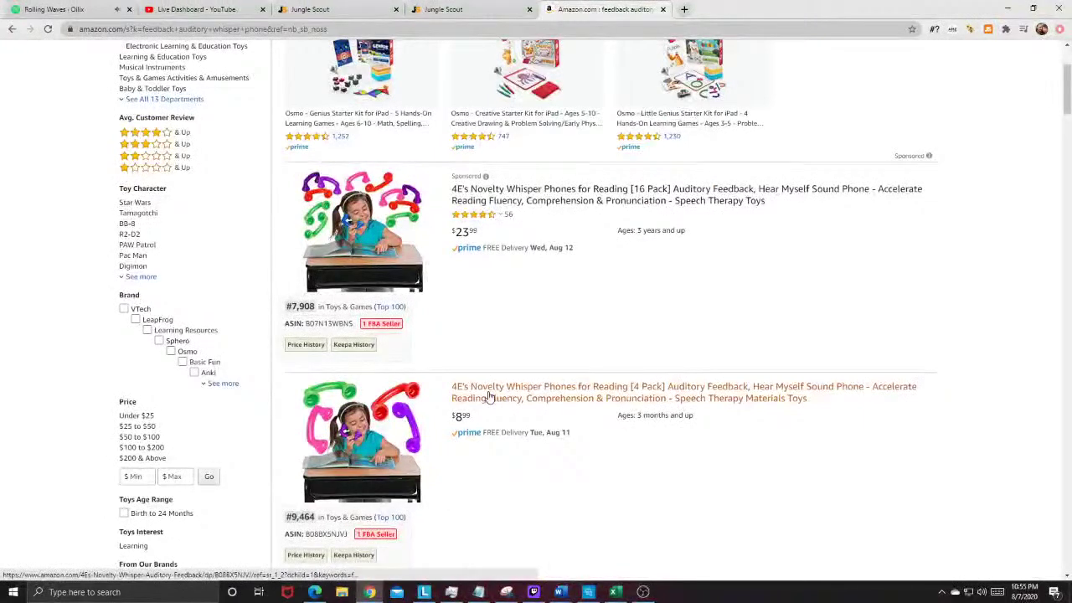
scroll(490, 396, "down", 2)
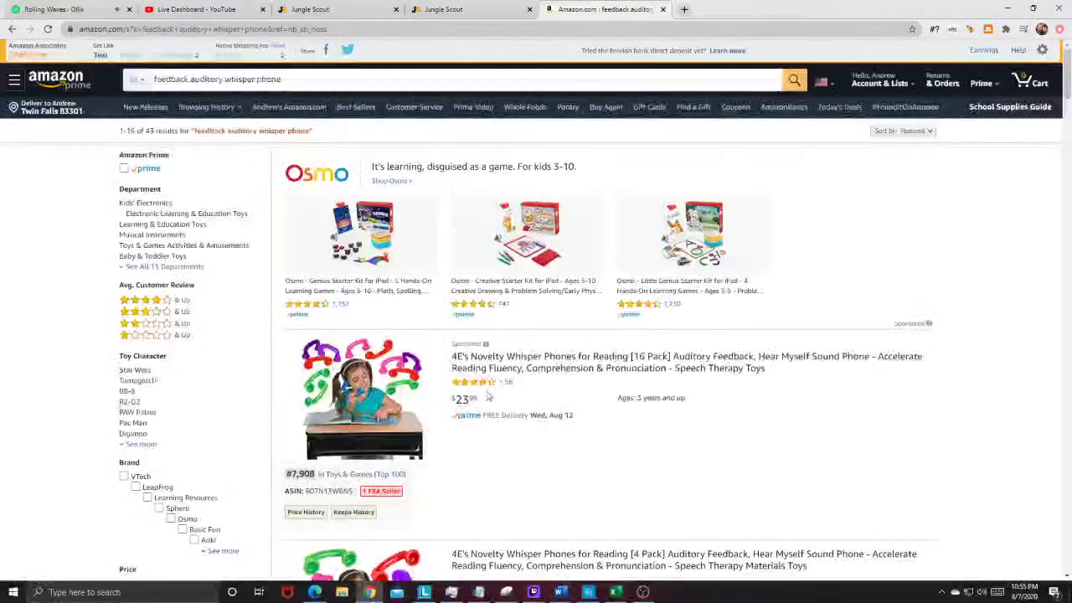
scroll(399, 276, "down", 5)
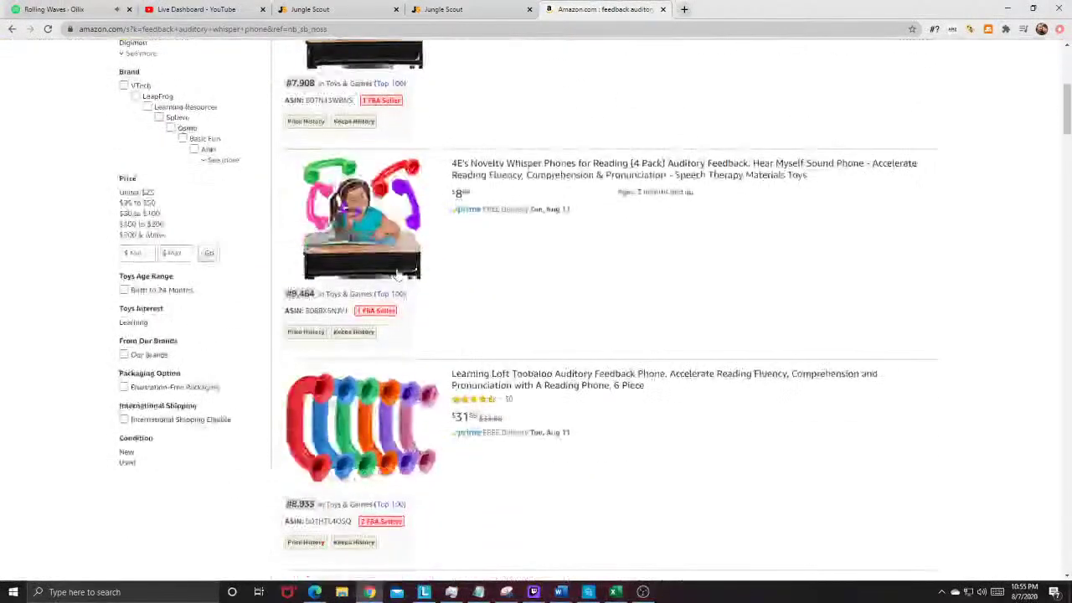
scroll(399, 276, "down", 4)
scroll(478, 131, "up", 9)
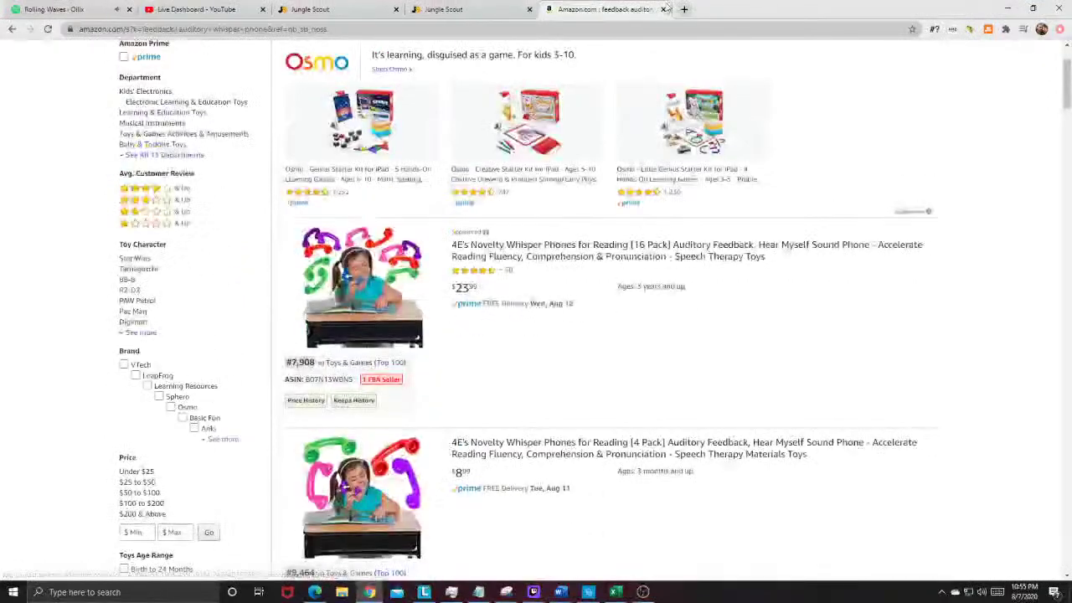
left_click(664, 9)
Step: Back in Jungle Scout, scroll page 2 of the Product Database to the Dinosaur Toys Egg Lamp row
left_click(318, 10)
scroll(99, 352, "down", 4)
scroll(160, 427, "down", 5)
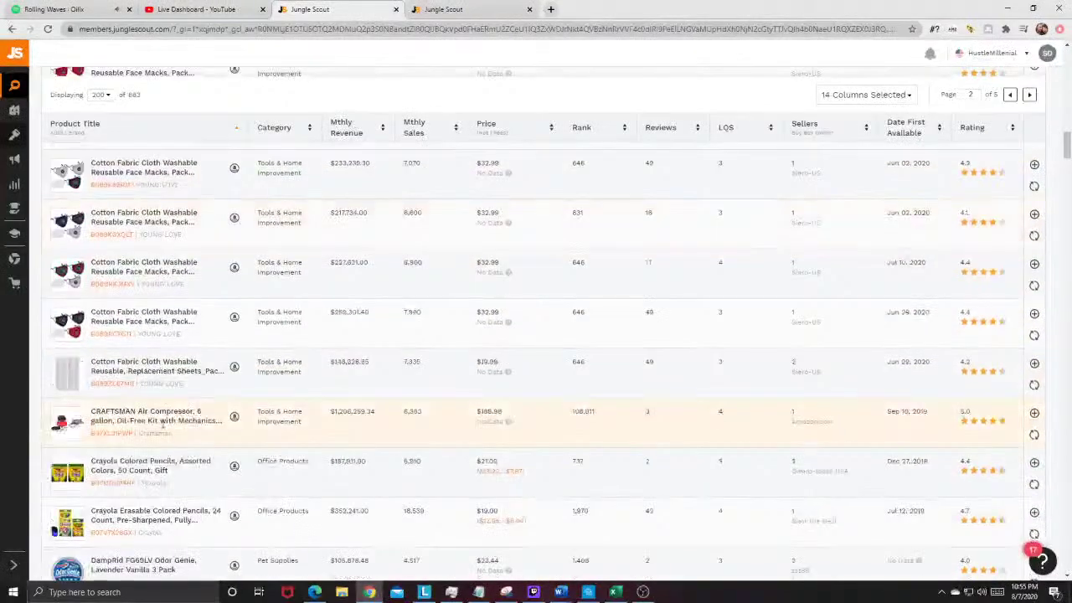
scroll(163, 427, "down", 2)
scroll(164, 427, "down", 2)
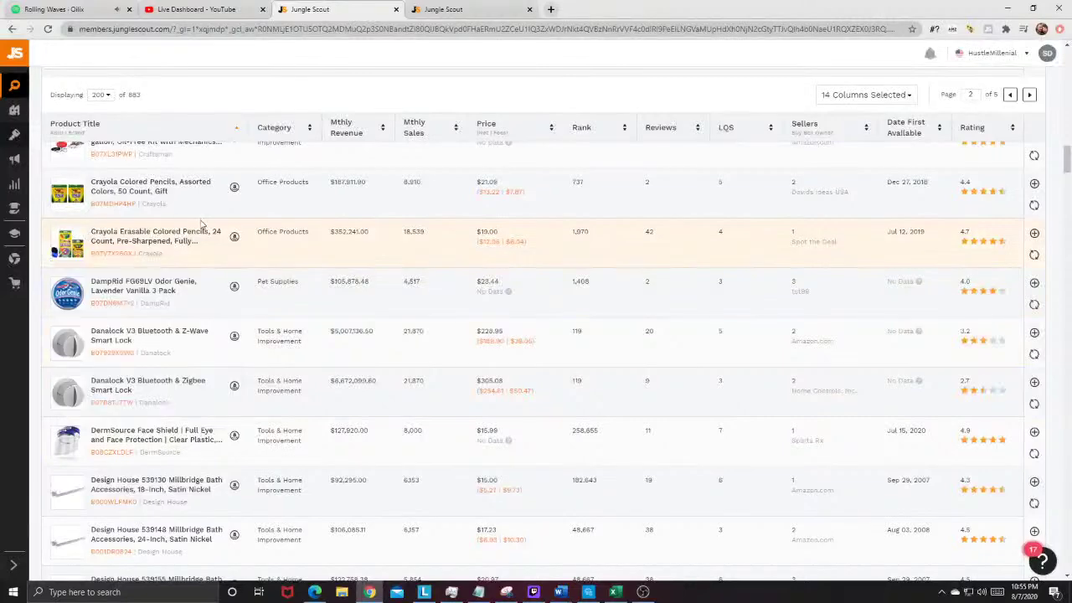
scroll(179, 285, "down", 2)
scroll(67, 192, "down", 2)
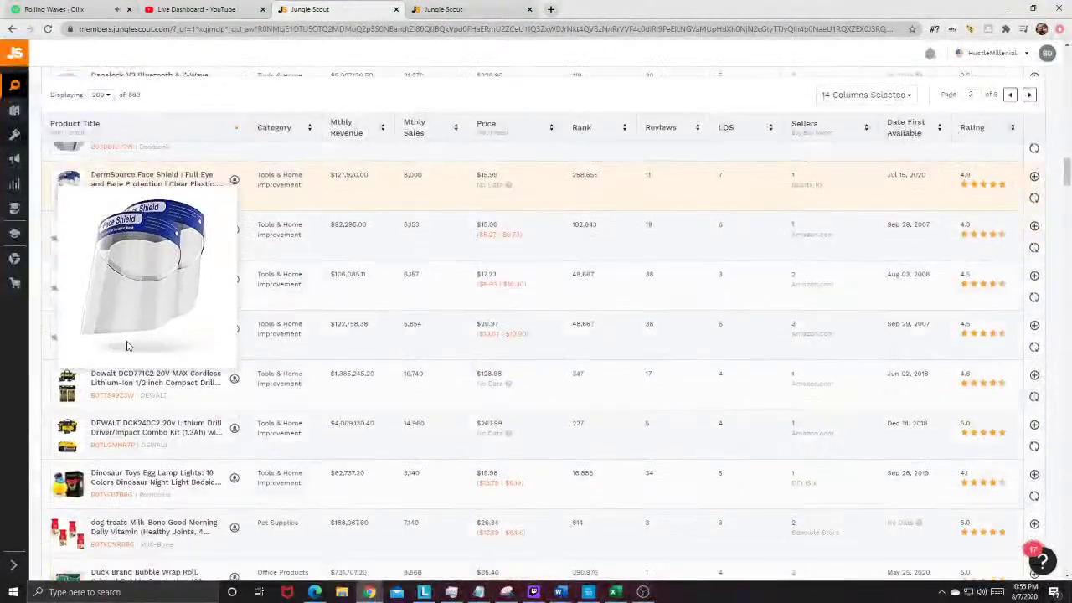
mouse_move(79, 408)
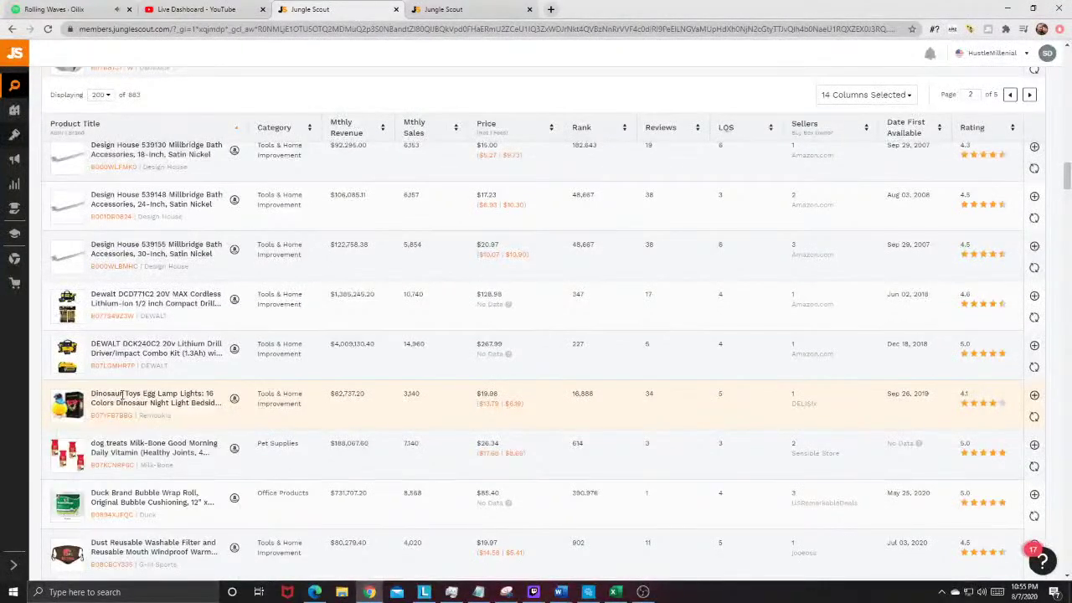
Step: Open the egg lamp on Amazon and search its title 'Dinosaur Toys Egg Lamp' (381 results)
left_click(235, 400)
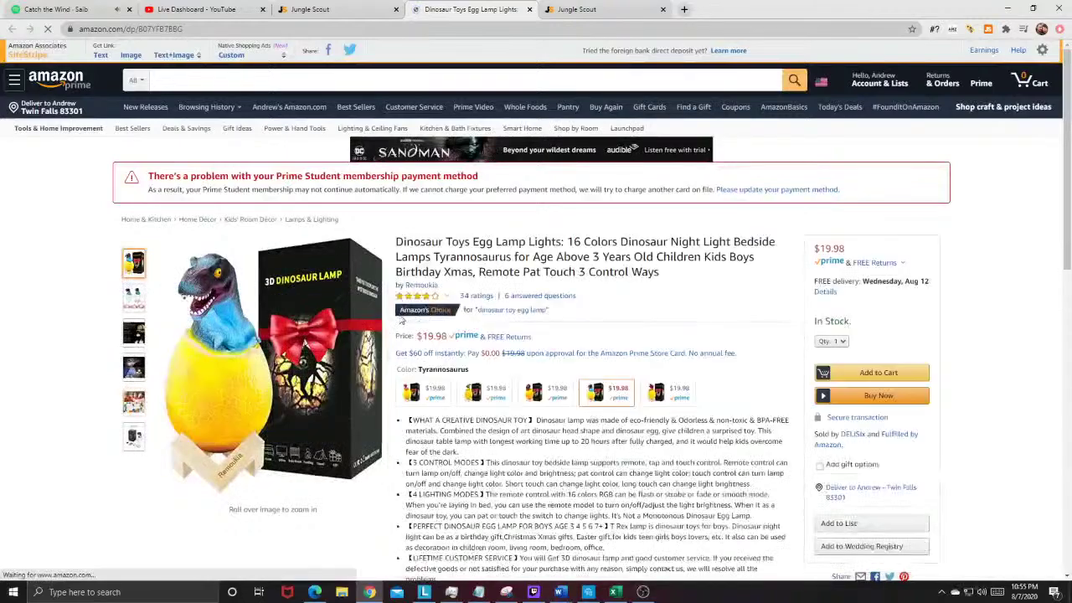
mouse_move(293, 342)
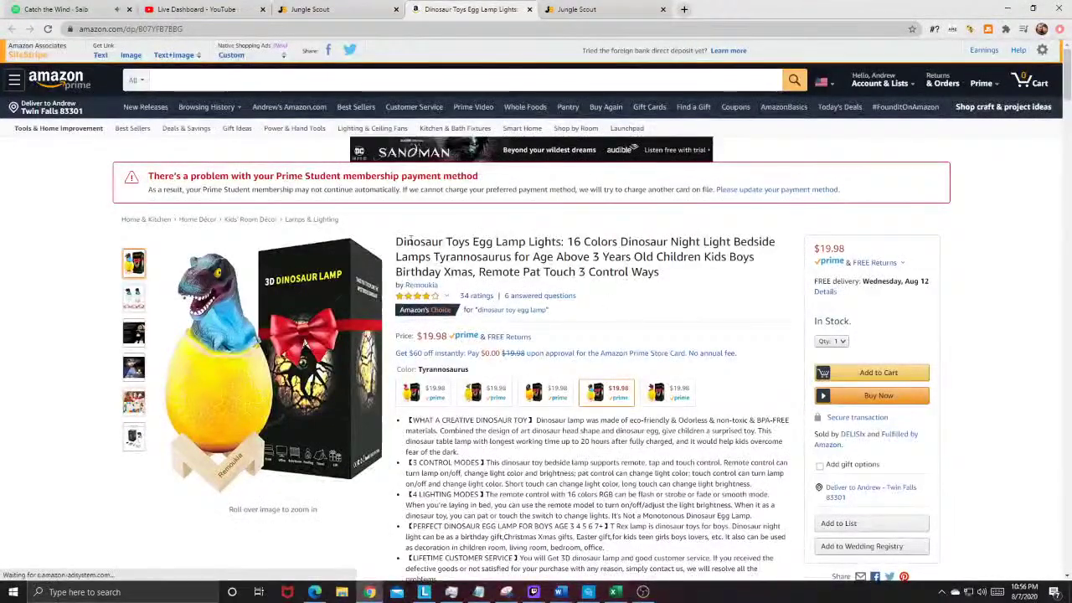
left_click_drag(396, 242, 526, 242)
key("ctrl+c")
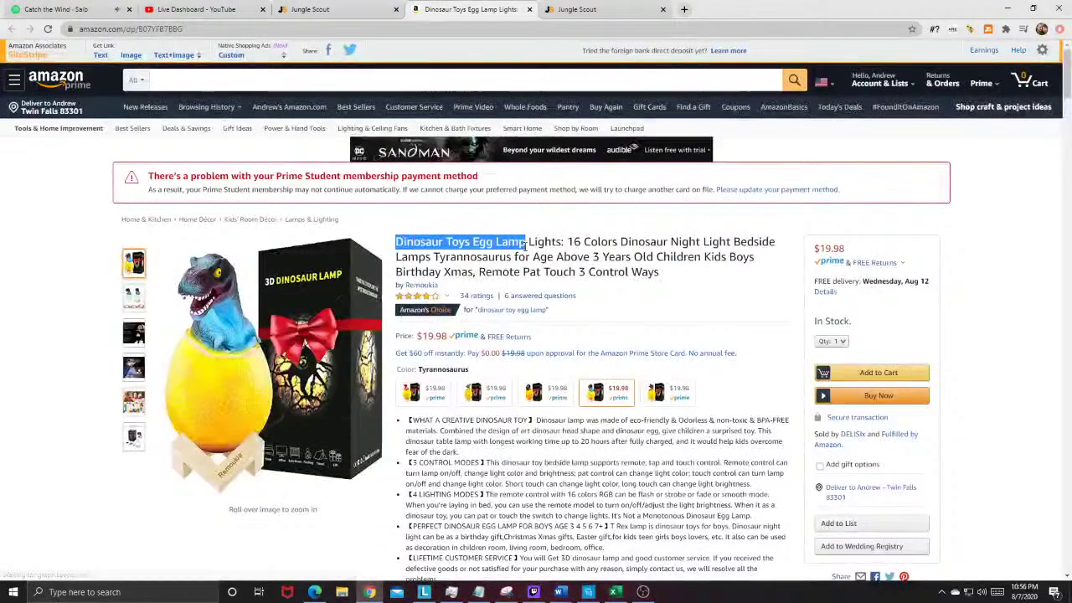
right_click(165, 75)
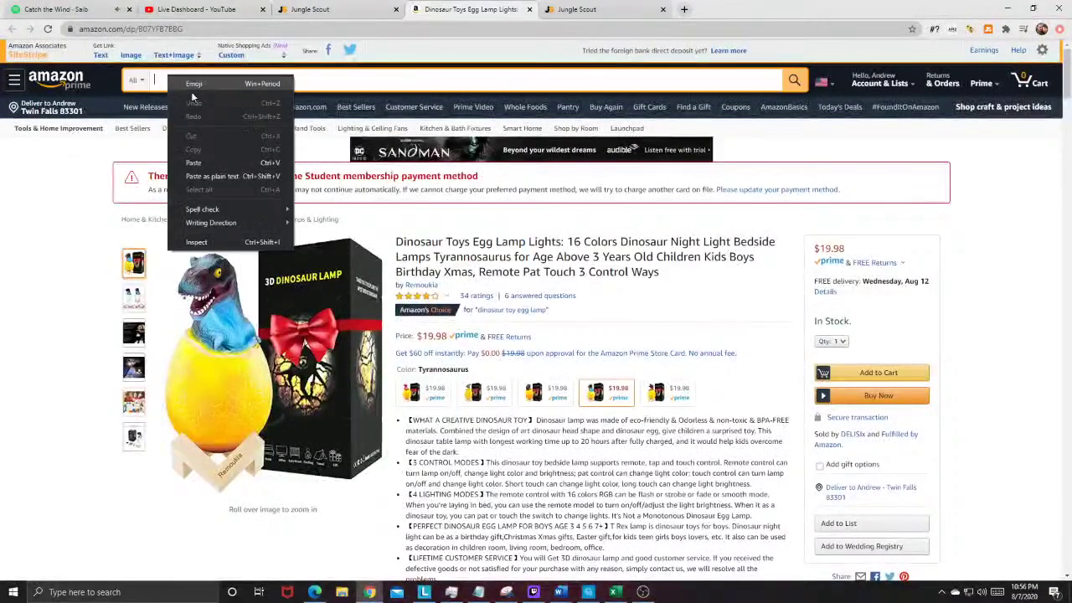
left_click(223, 157)
left_click(794, 86)
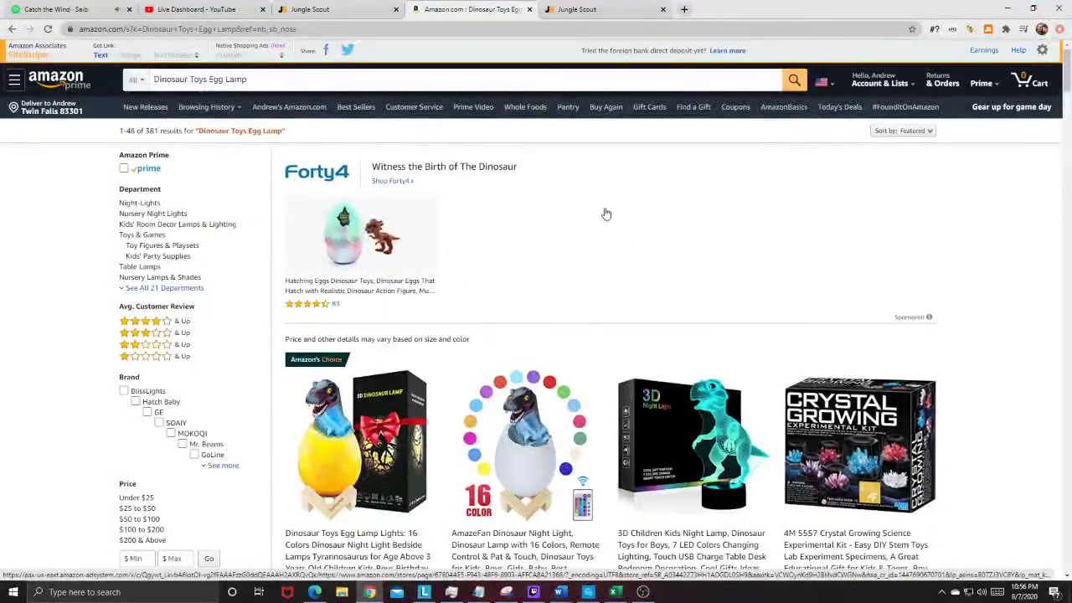
scroll(436, 351, "down", 1)
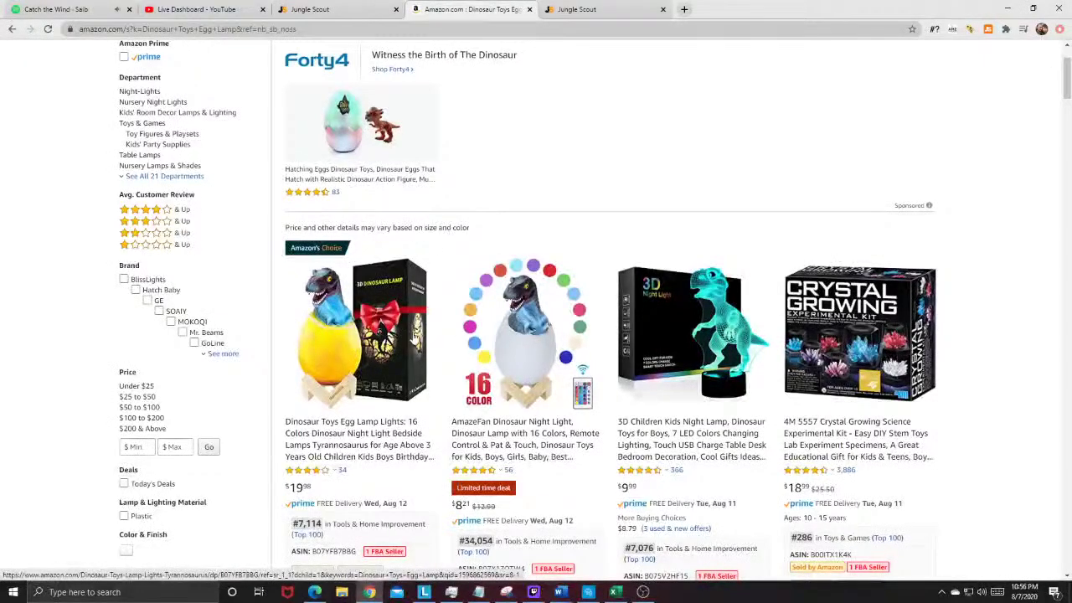
scroll(402, 335, "down", 1)
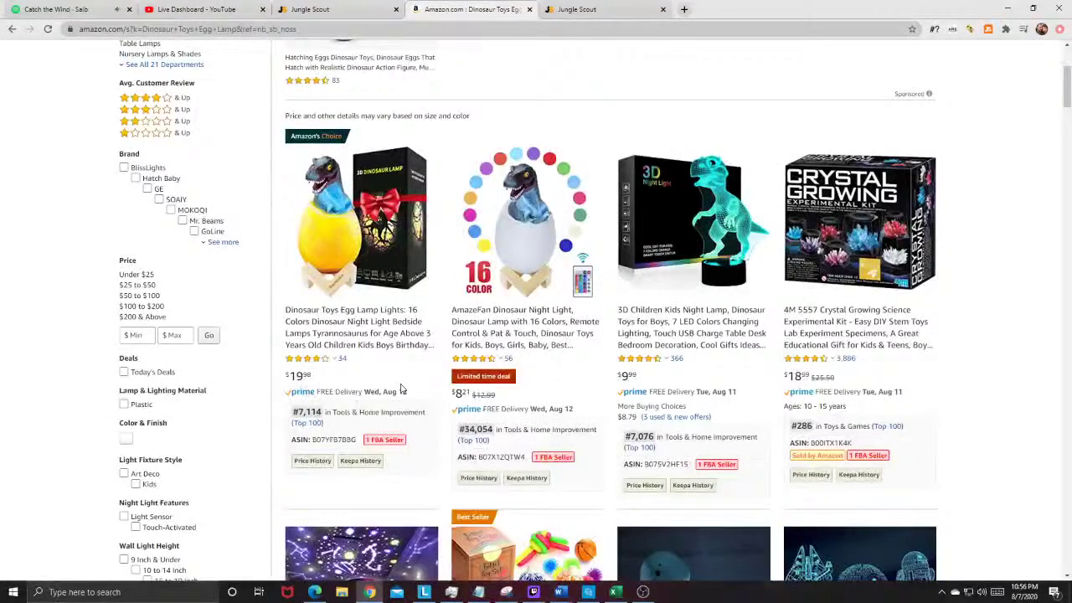
Step: View the AmazeFan dinosaur night light listing, then return to the search results
left_click(516, 250)
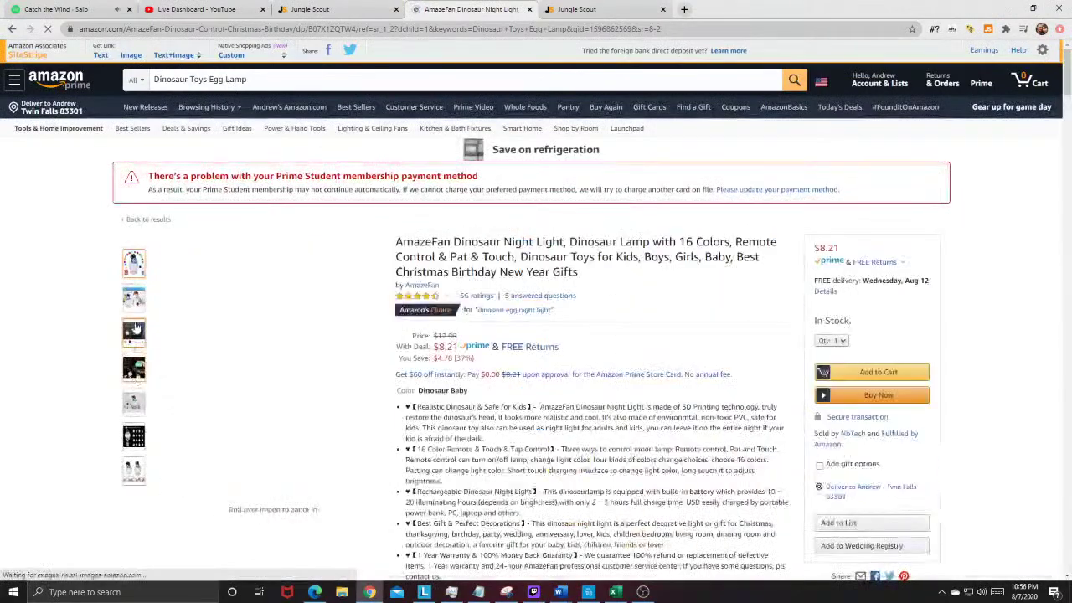
mouse_move(137, 329)
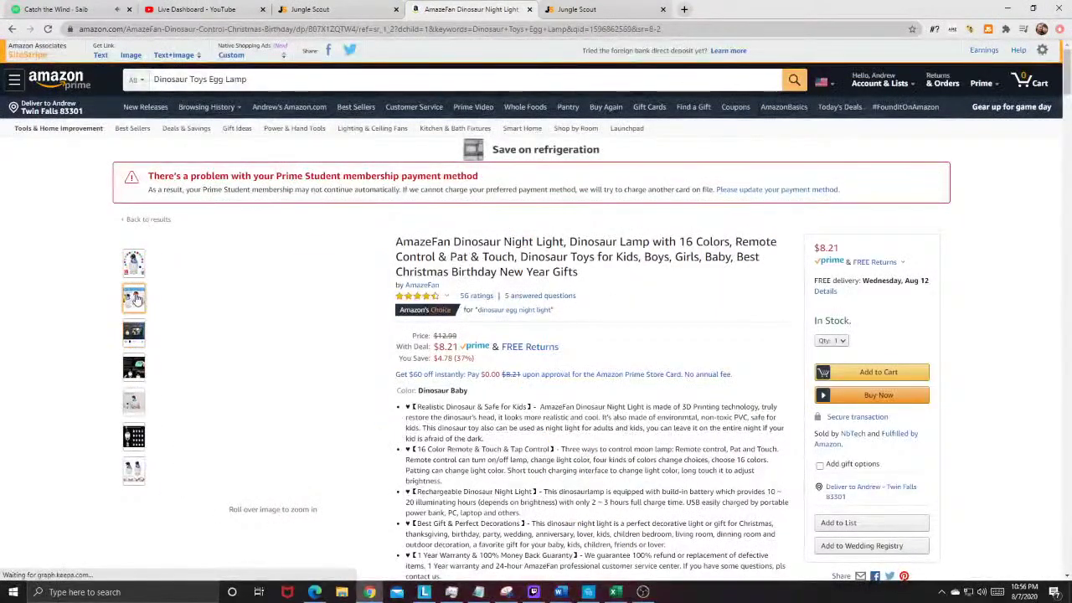
left_click(12, 29)
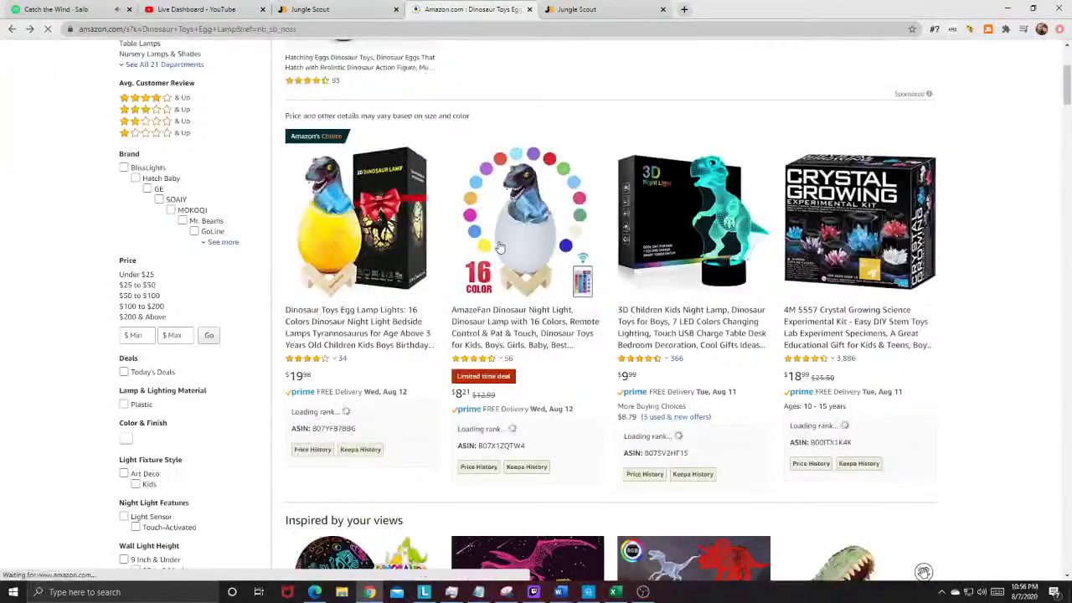
Step: Browse the Dinosaur Toys Egg Lamp product page and its images, then return to the results
left_click(412, 303)
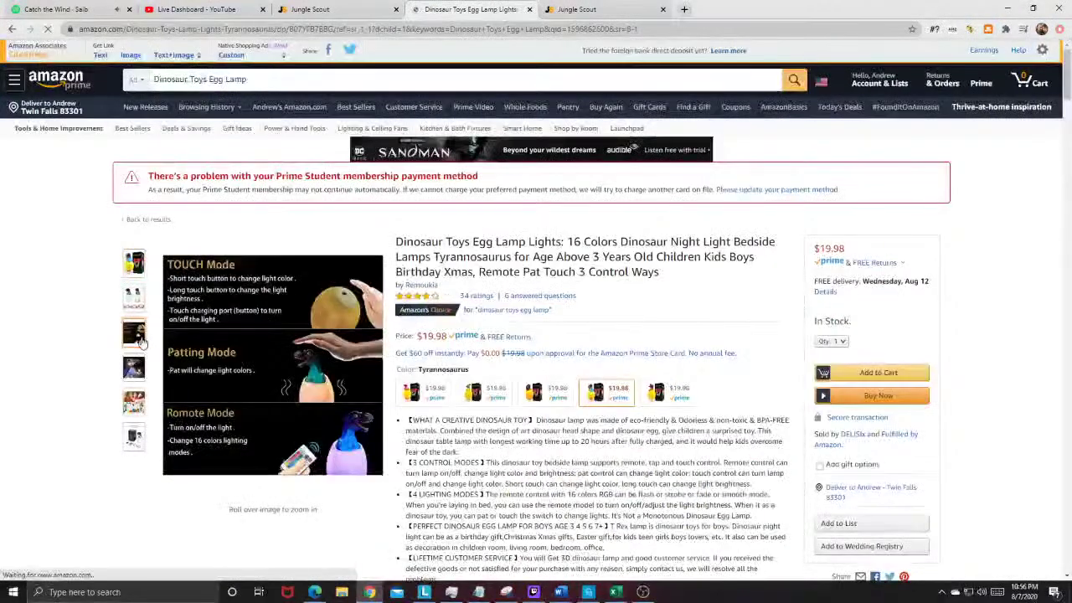
mouse_move(133, 370)
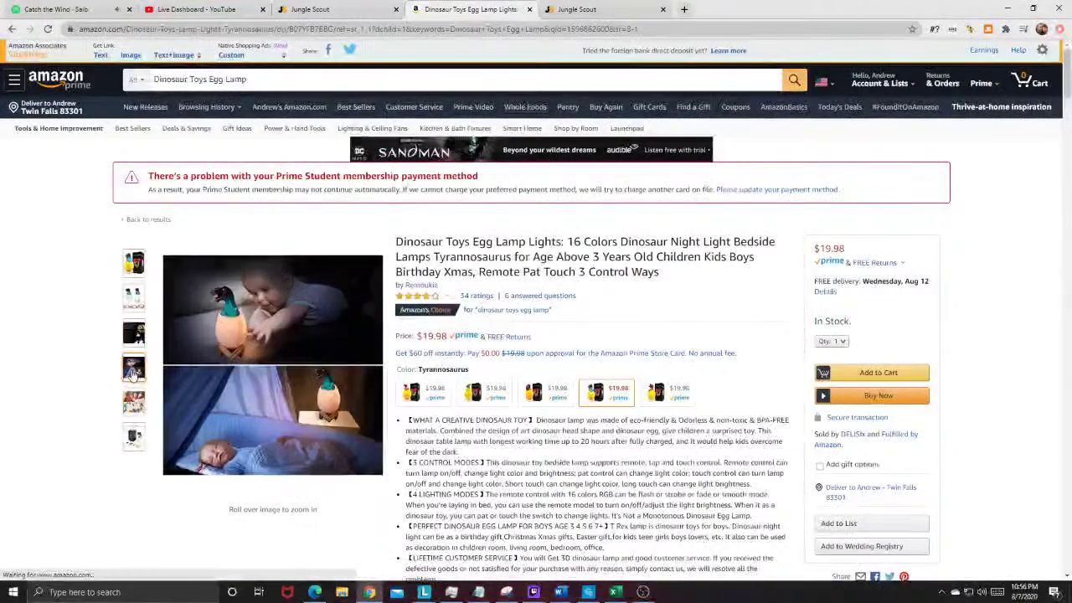
mouse_move(133, 405)
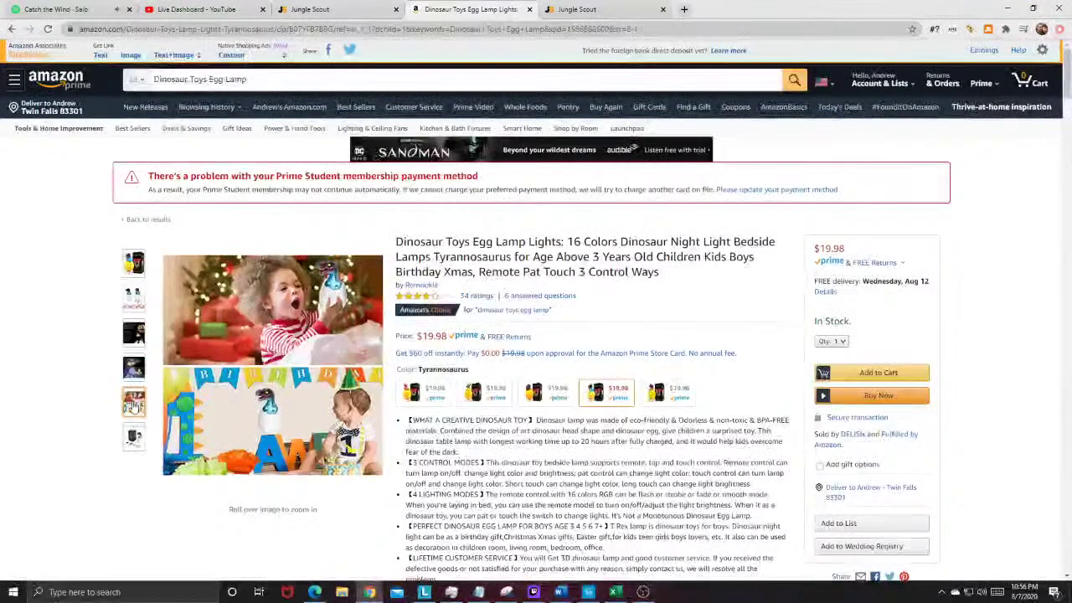
scroll(542, 190, "down", 1)
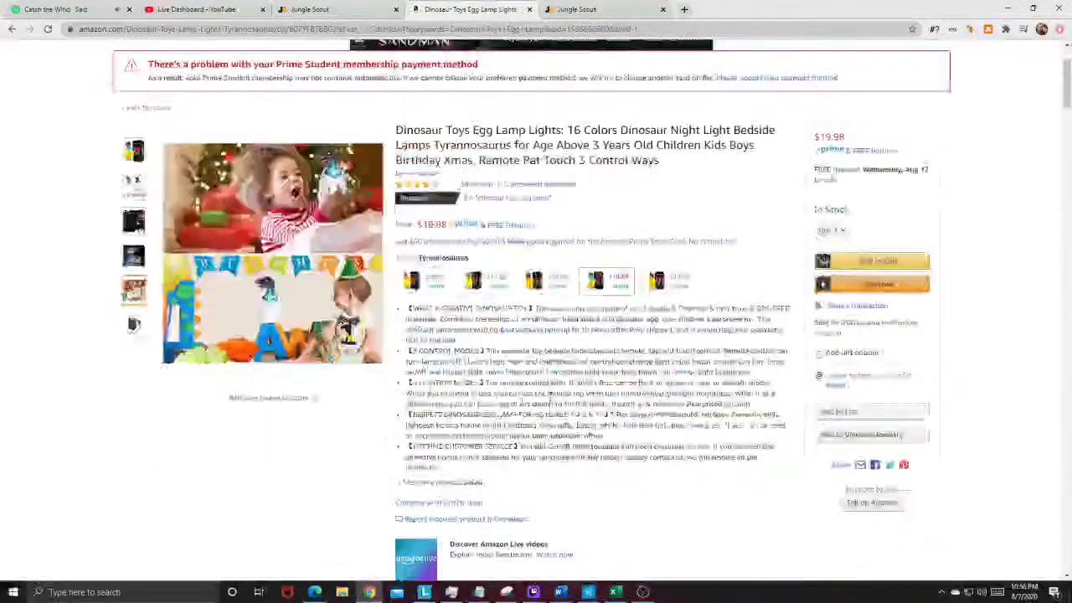
mouse_move(127, 146)
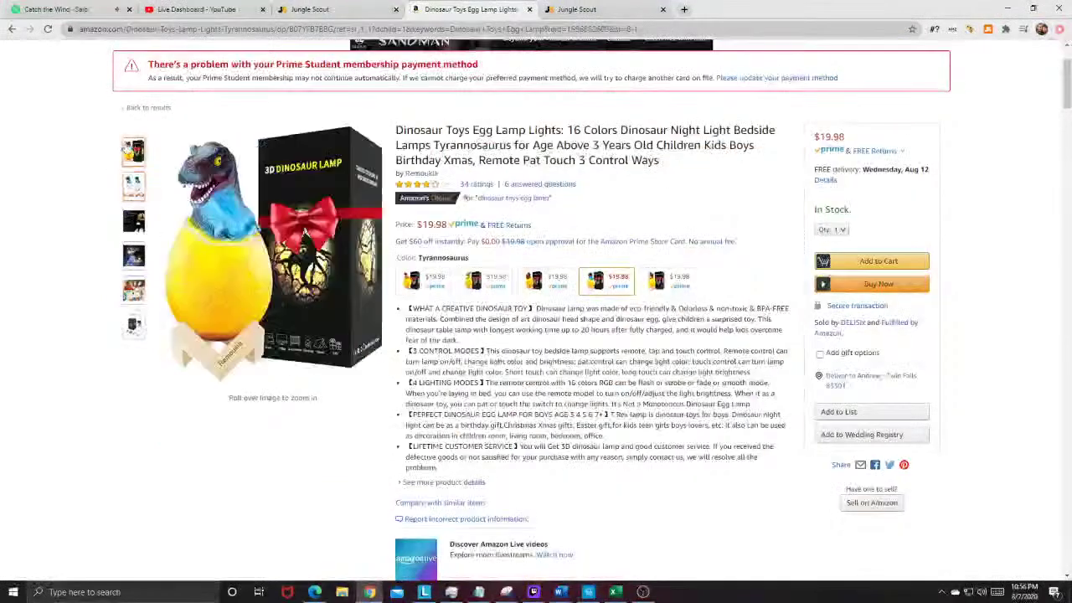
mouse_move(292, 174)
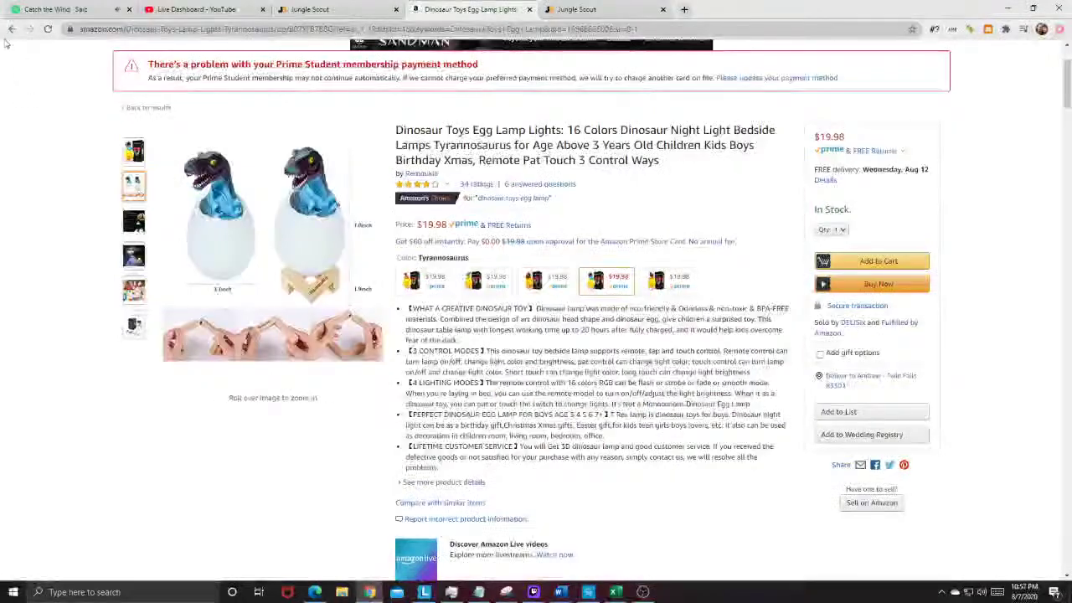
left_click(12, 29)
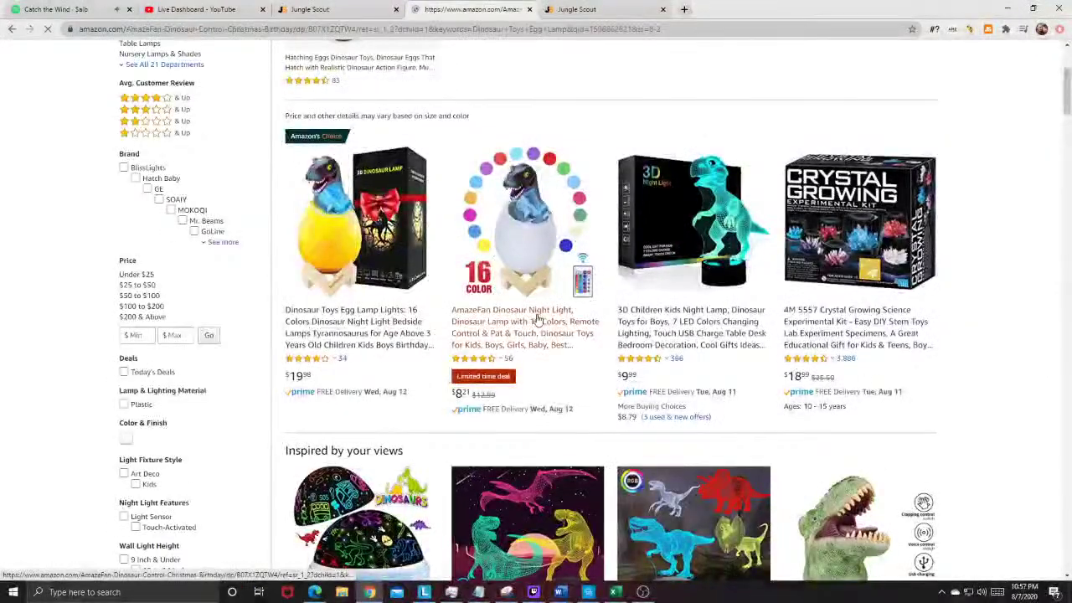
Step: Revisit the AmazeFan Dinosaur Night Light listing, then return to the egg lamp listing
left_click(538, 320)
scroll(533, 323, "down", 2)
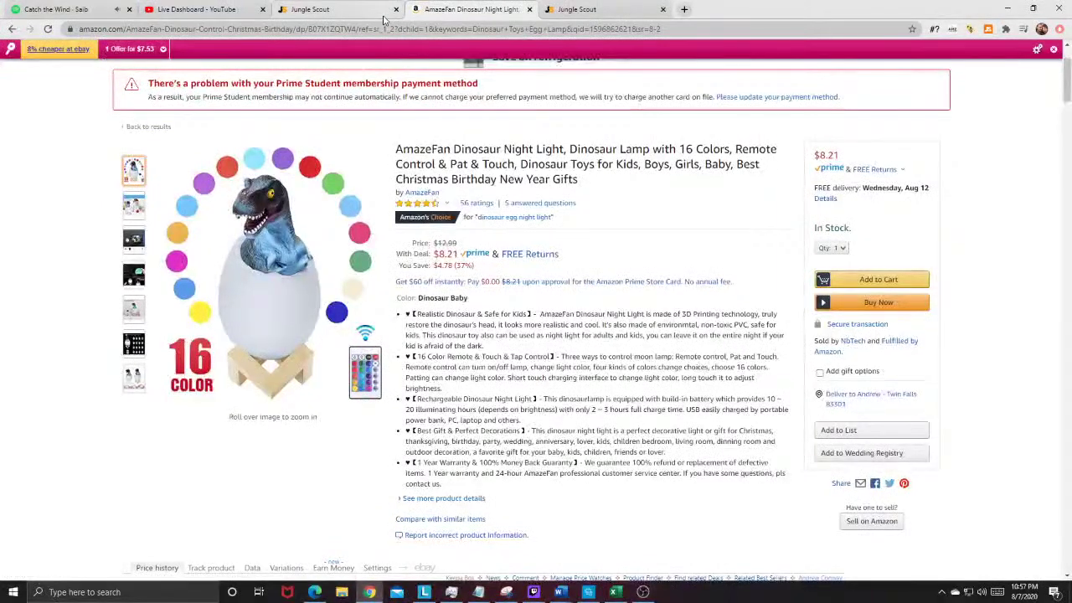
key("alt+Left")
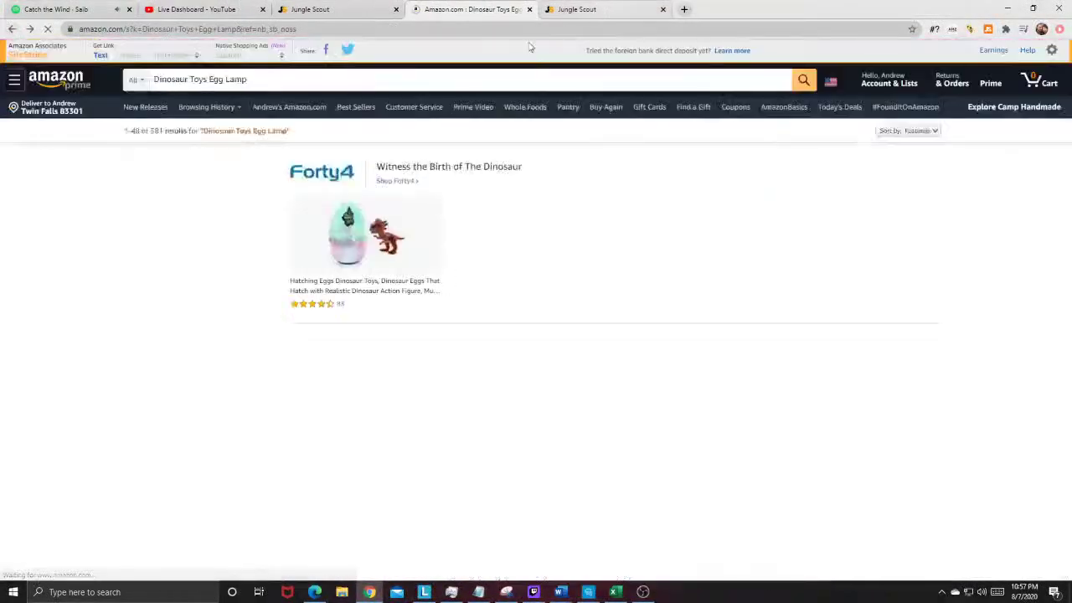
key("alt+Right")
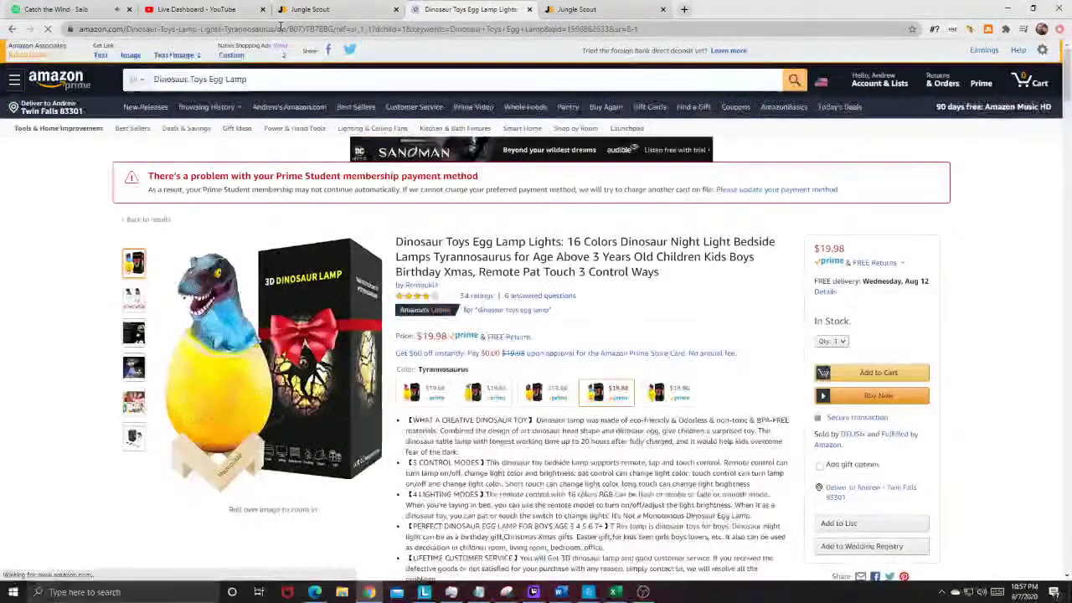
Step: Copy the egg lamp's ASIN from the address bar and switch to Jungle Scout
double_click(329, 30)
right_click(359, 35)
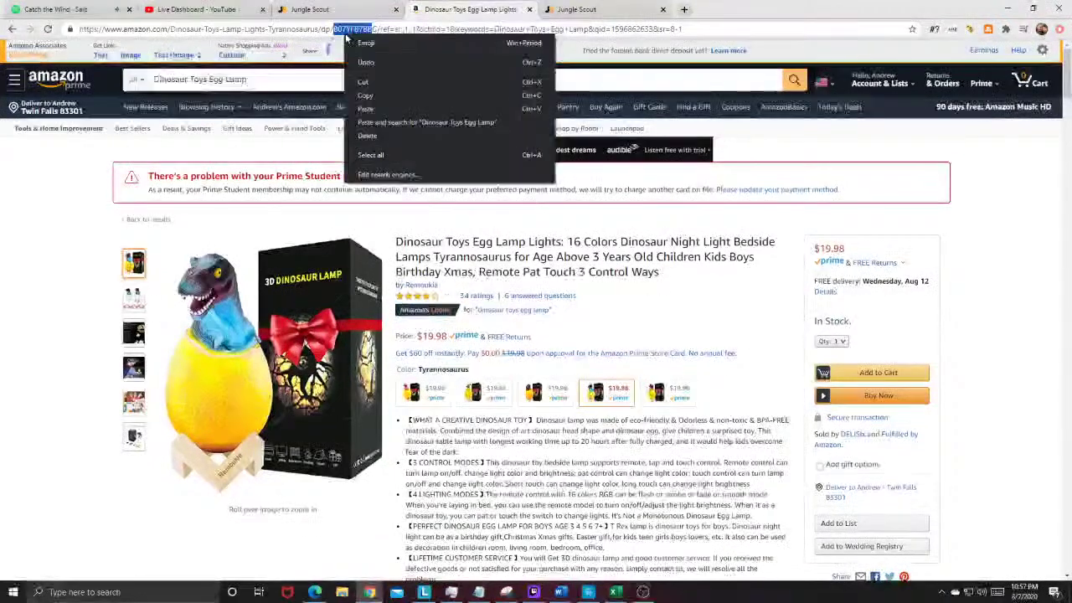
left_click(378, 90)
left_click(331, 8)
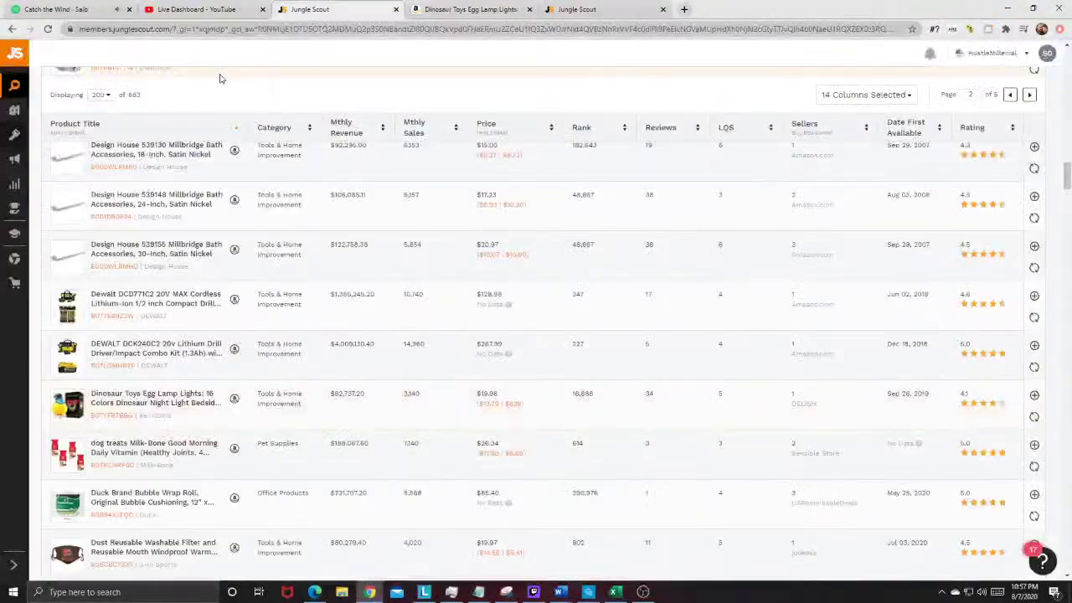
Step: Paste the copied ASIN into the Keyword Scout search field
scroll(220, 92, "up", 2)
key("ctrl+Tab")
key("ctrl+Tab")
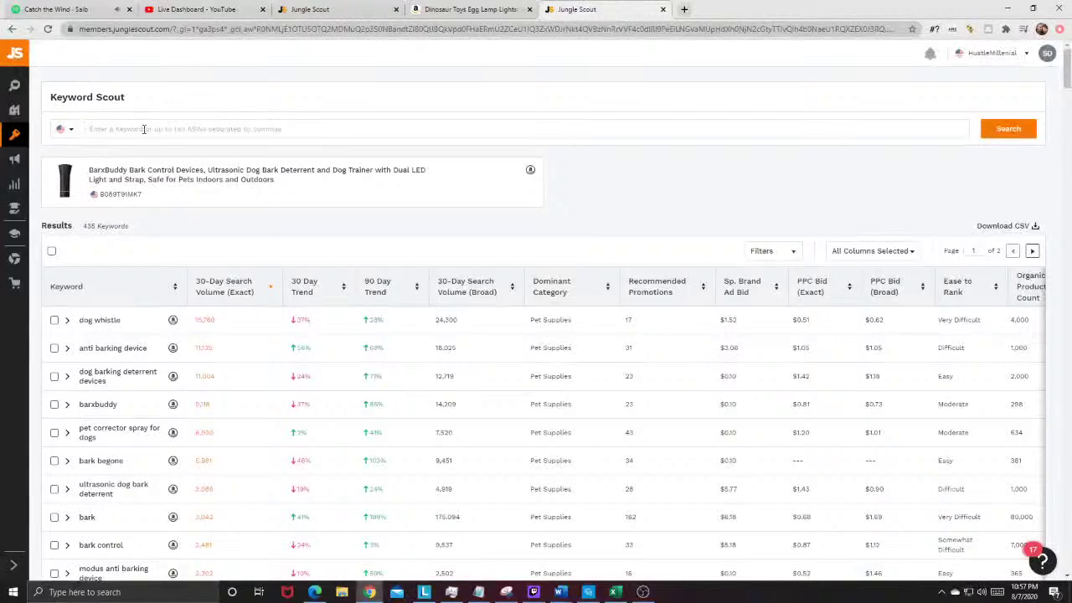
right_click(144, 129)
left_click(184, 217)
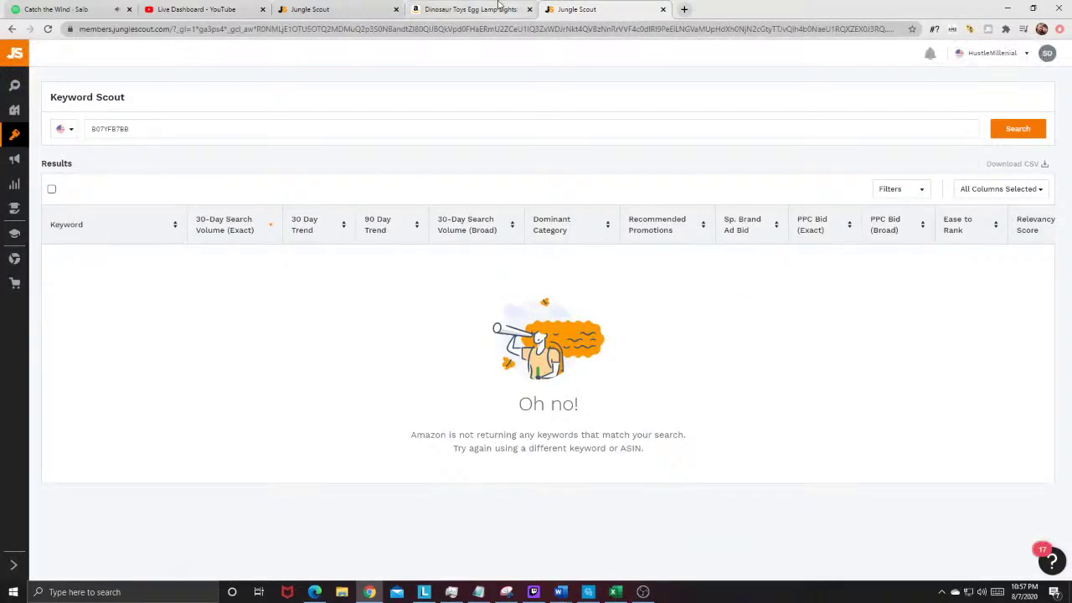
Step: Recopy the complete ASIN B07YFB7B8G from the egg lamp listing's address
left_click(469, 10)
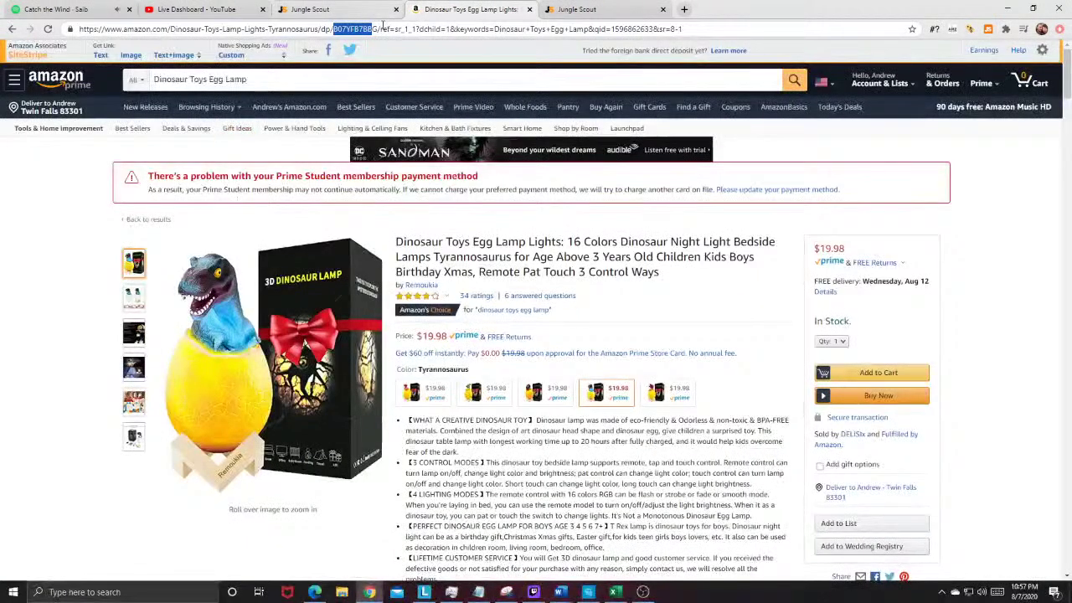
left_click_drag(372, 29, 378, 33)
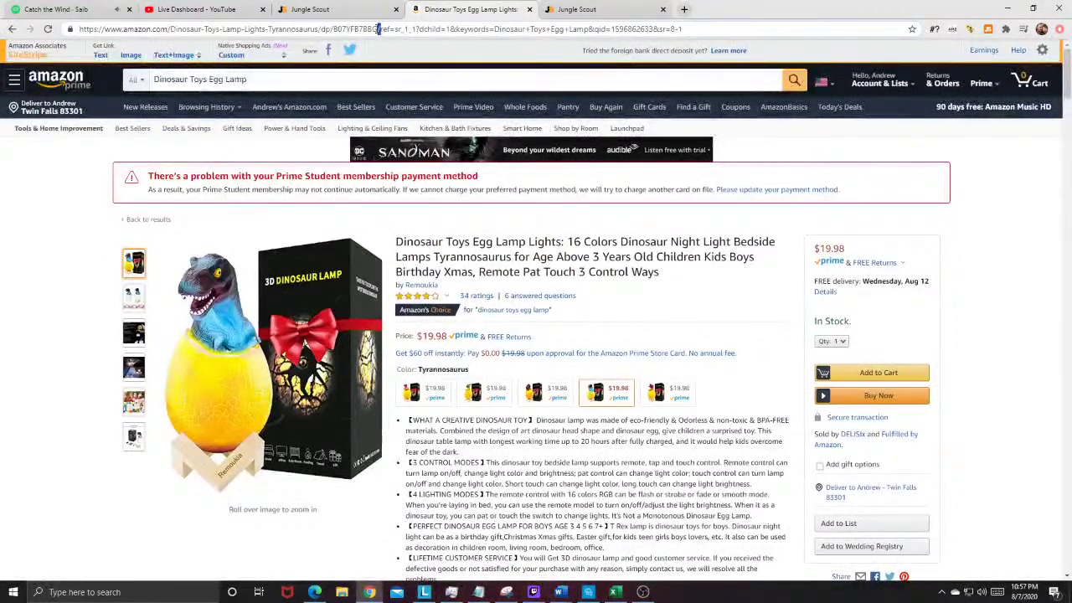
left_click_drag(354, 34, 338, 36)
right_click(345, 34)
left_click(381, 79)
Step: Replace the shortened ASIN in Keyword Scout with B07YFB7B8G and run the search
left_click(318, 9)
left_click(586, 9)
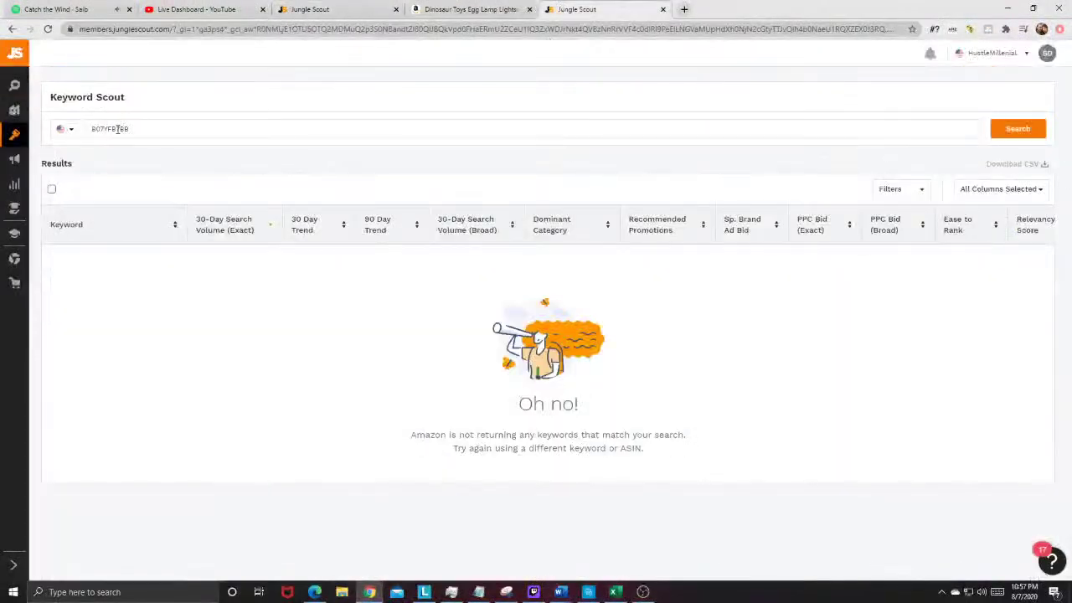
left_click_drag(149, 126, 8, 89)
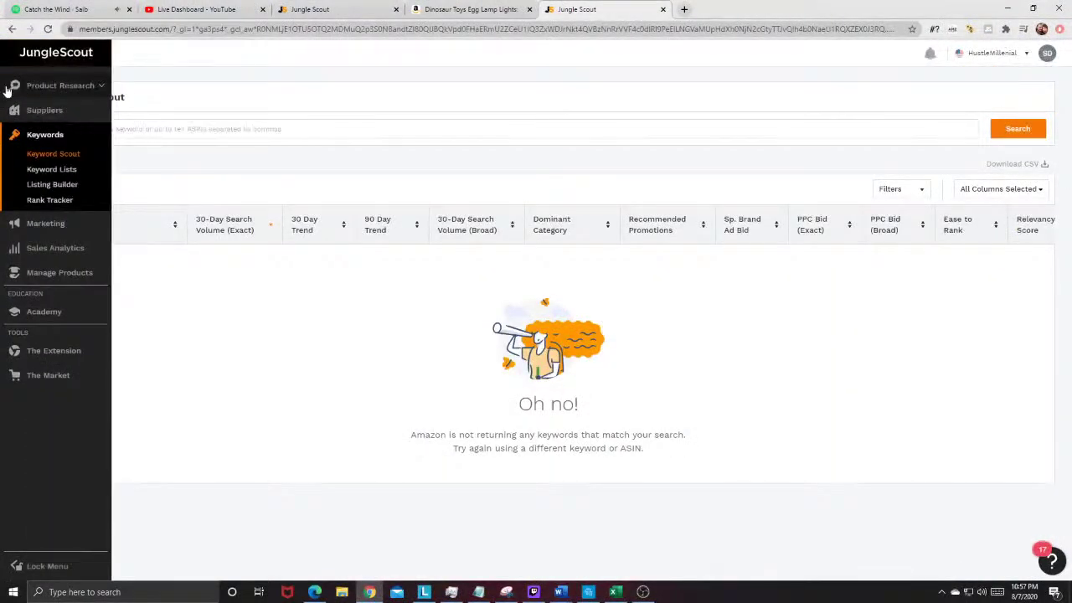
key("Return")
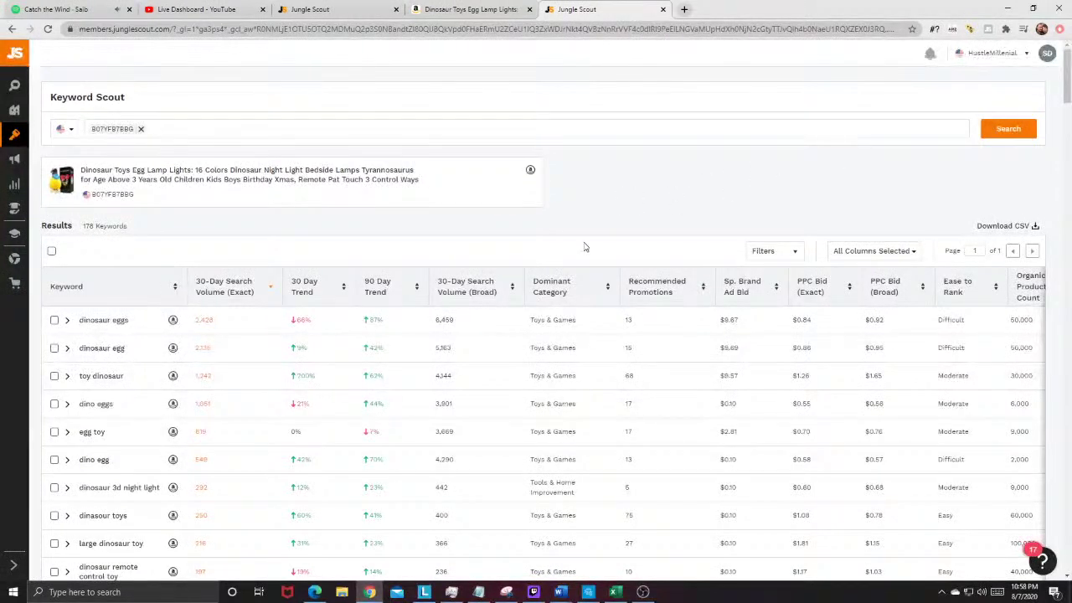
Step: Review the 178 keywords and browse Amazon's 'dinosaur eggs' results before closing that tab
scroll(584, 247, "down", 1)
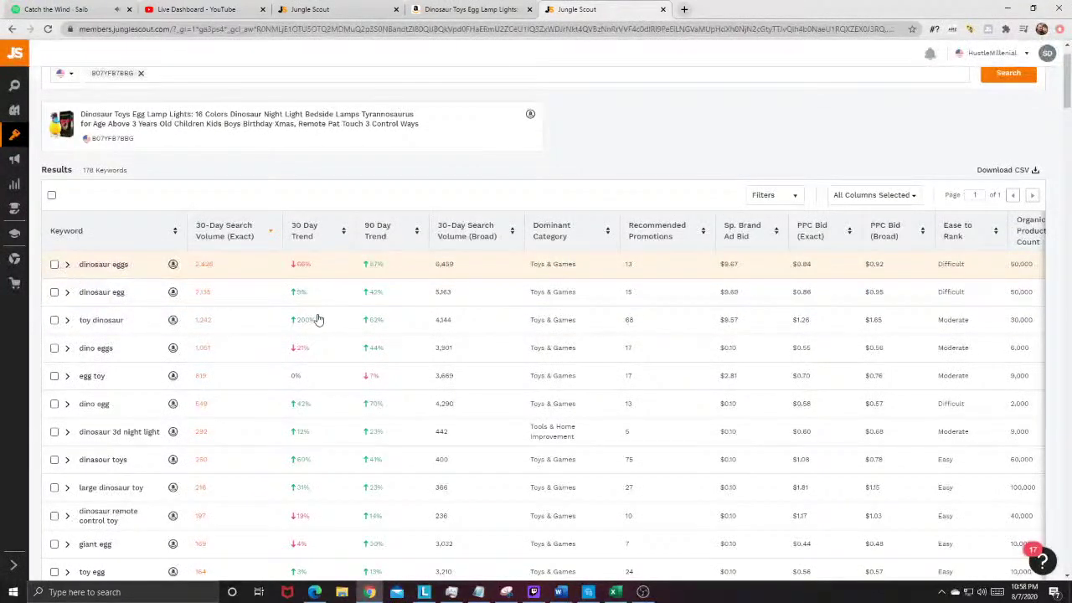
scroll(314, 319, "down", 2)
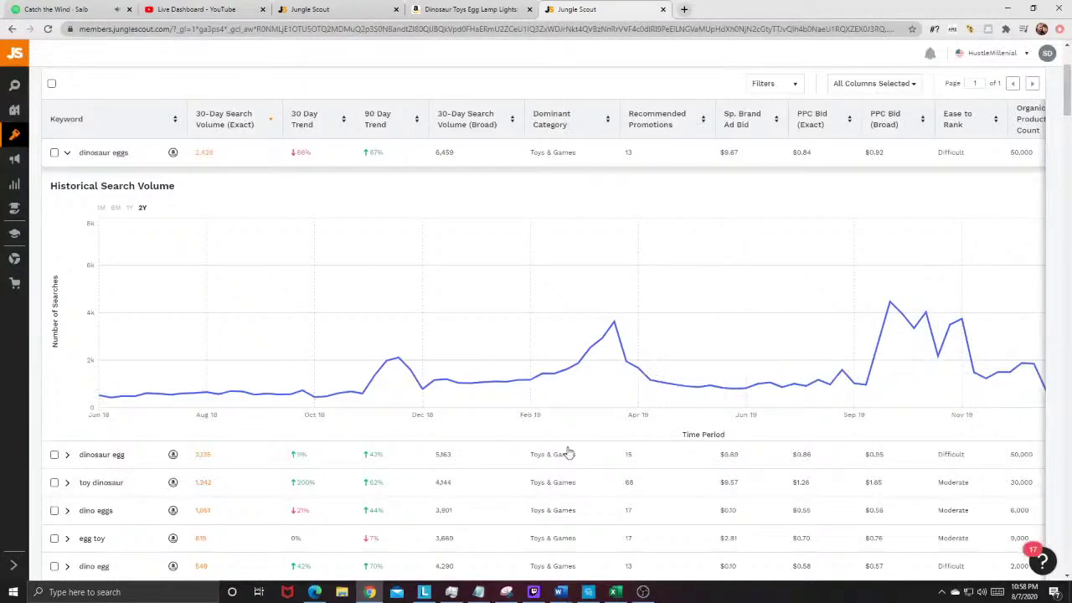
left_click(173, 152)
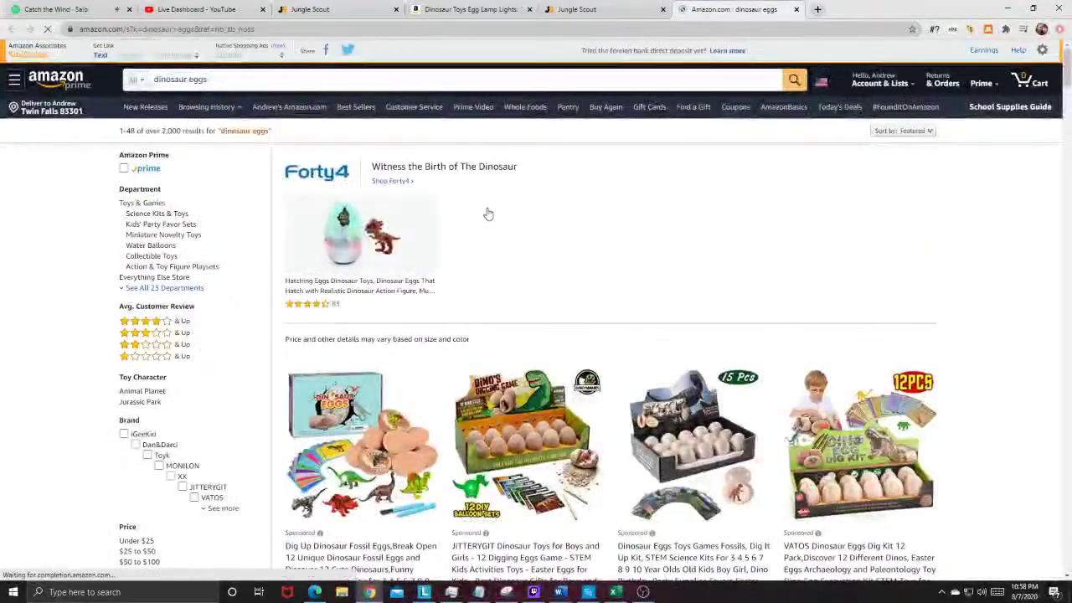
scroll(488, 212, "down", 6)
scroll(495, 209, "down", 15)
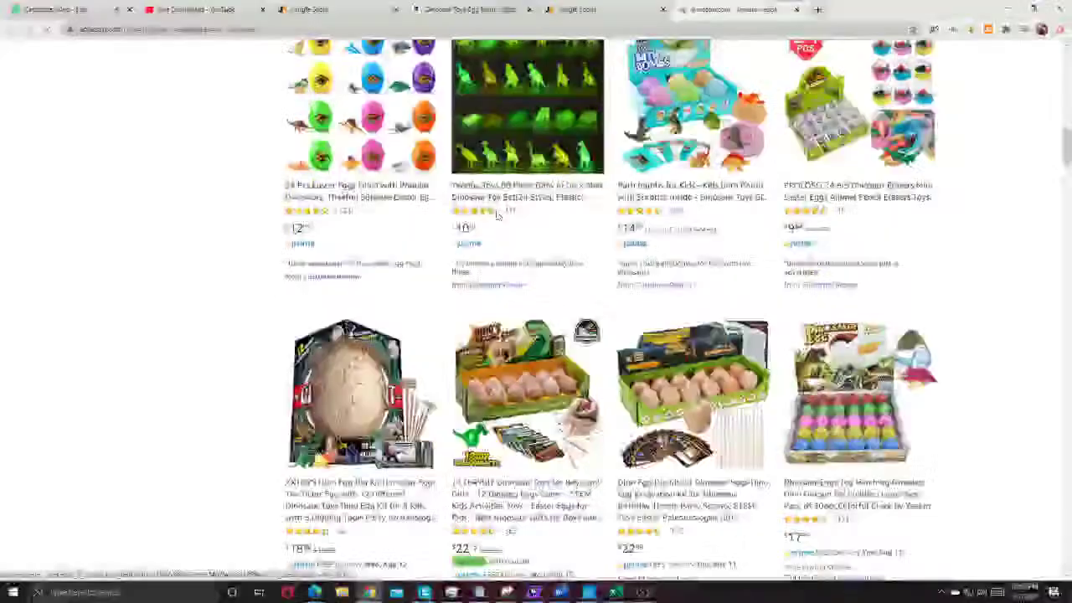
scroll(497, 220, "down", 5)
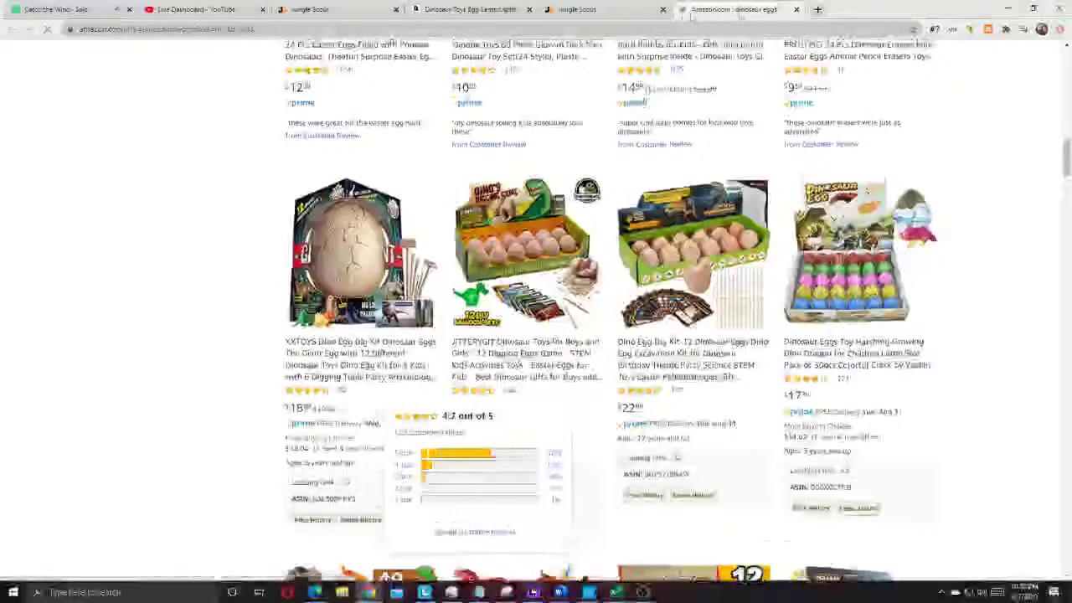
left_click(795, 10)
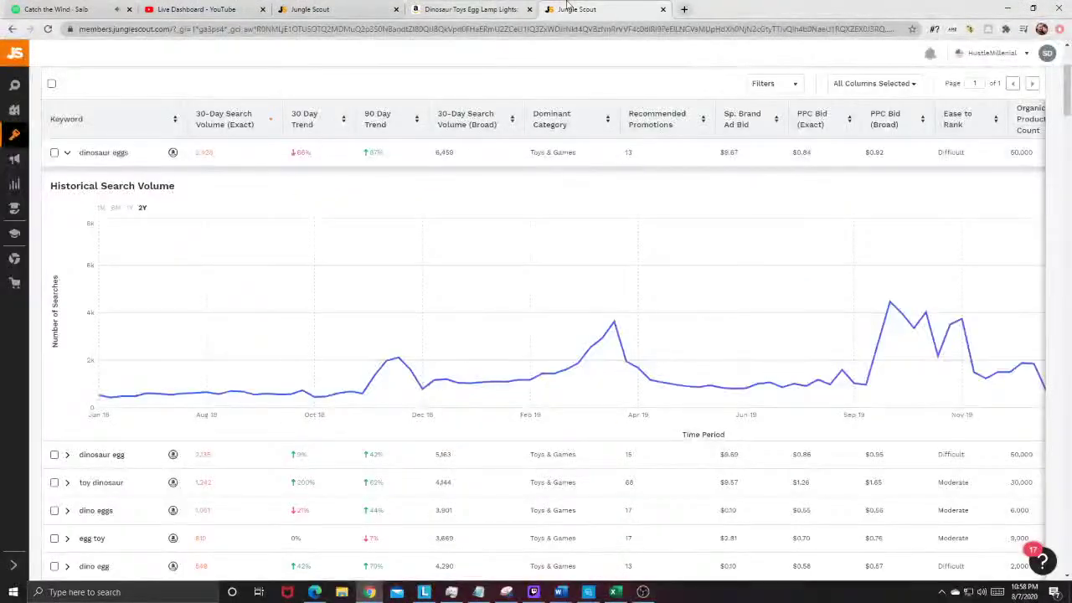
Step: Collapse the dinosaur eggs chart and close the egg lamp Amazon listing
left_click(67, 152)
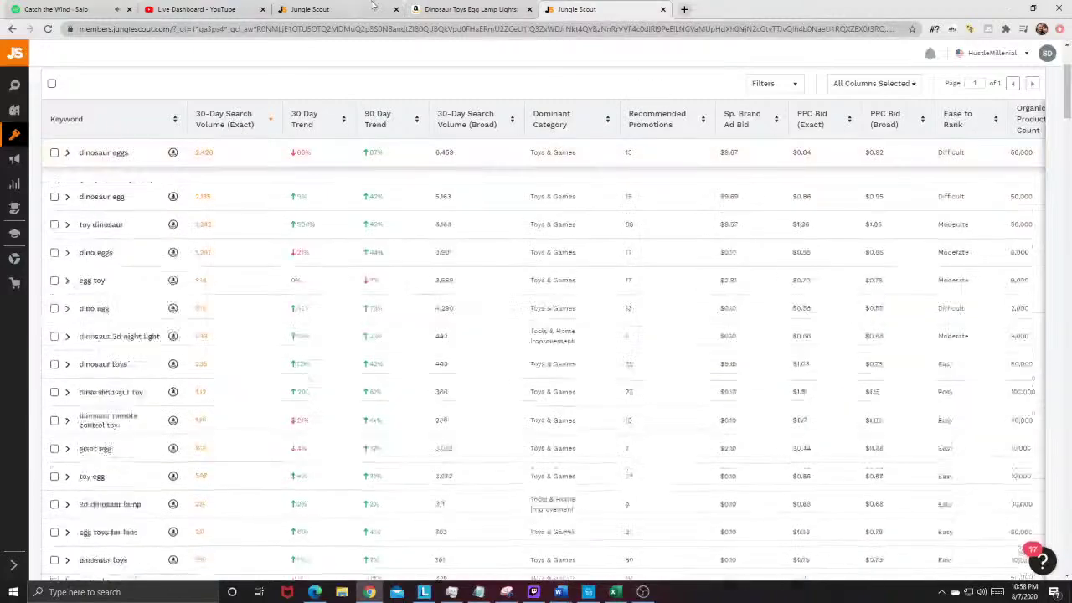
left_click(471, 10)
double_click(355, 28)
left_click(530, 9)
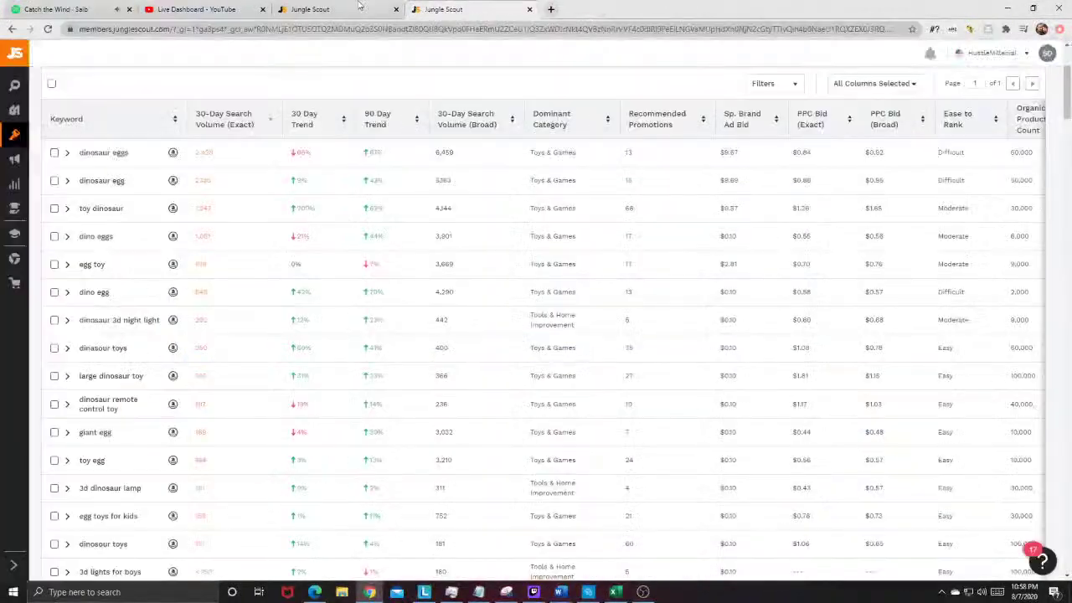
left_click(310, 9)
scroll(148, 383, "down", 1)
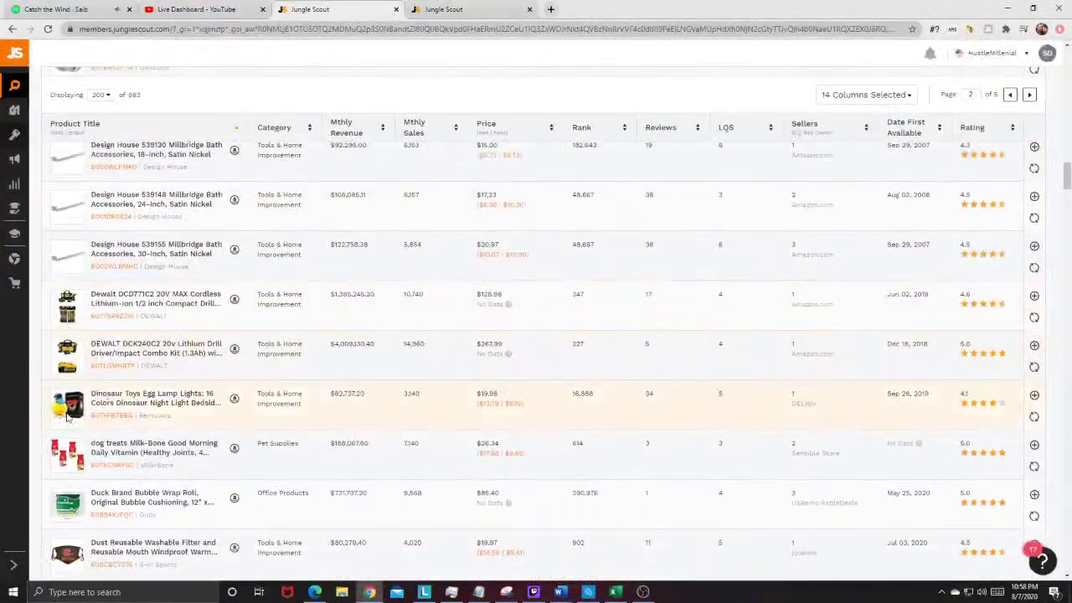
scroll(126, 368, "down", 1)
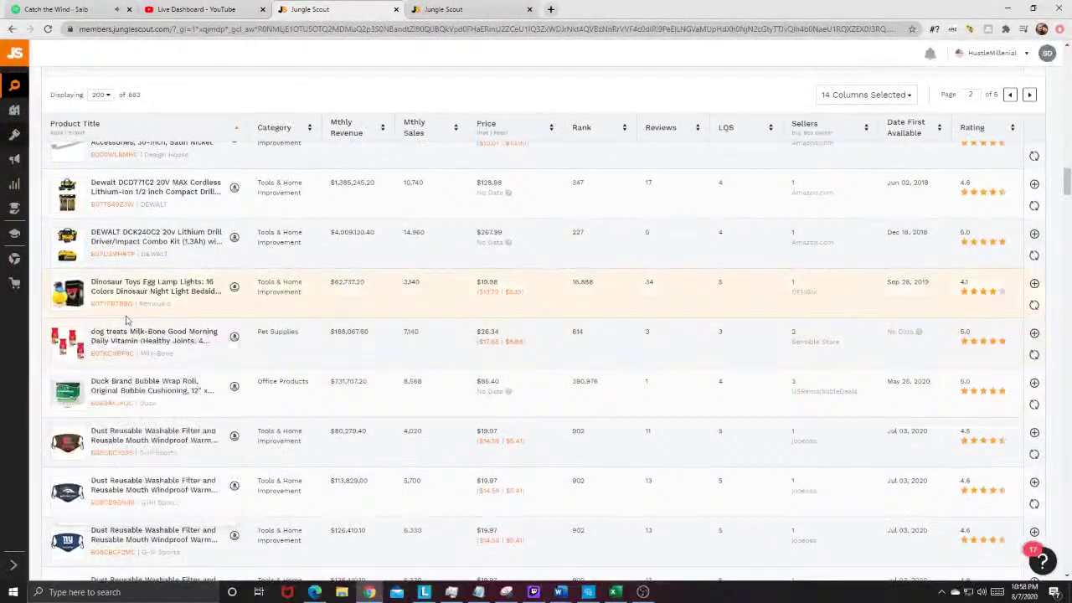
scroll(125, 323, "down", 3)
scroll(131, 414, "down", 6)
scroll(134, 427, "down", 6)
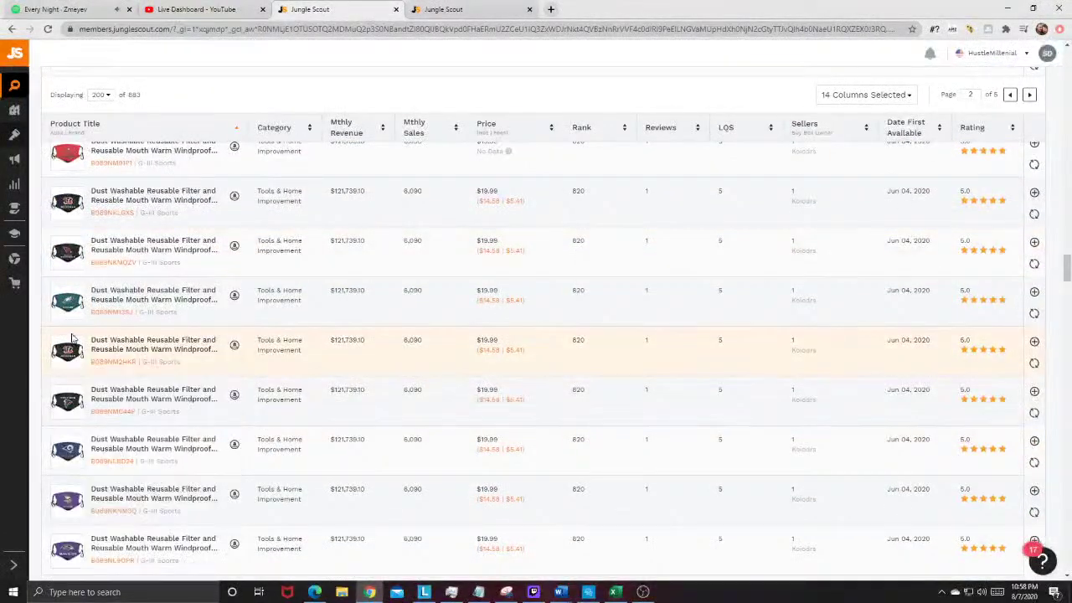
scroll(153, 335, "down", 5)
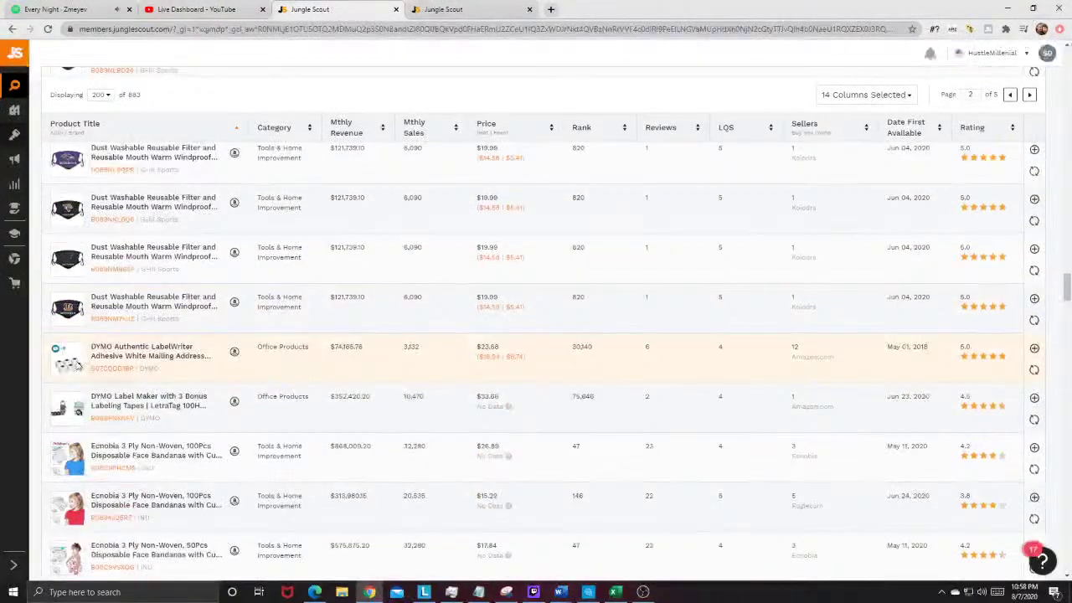
scroll(144, 349, "down", 2)
scroll(125, 352, "down", 2)
scroll(113, 355, "up", 2)
mouse_move(60, 242)
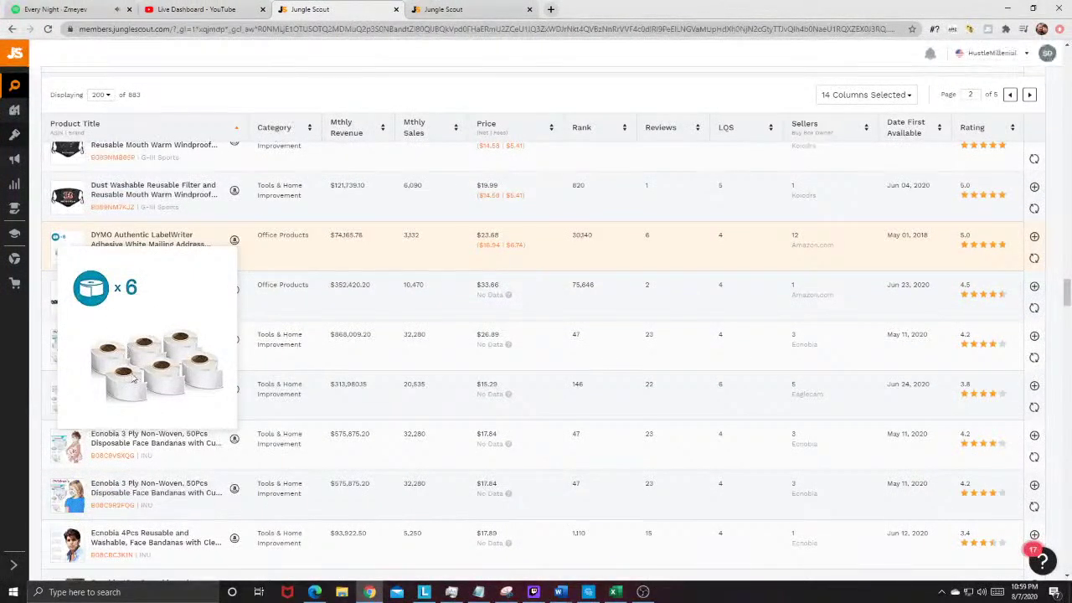
scroll(298, 358, "down", 1)
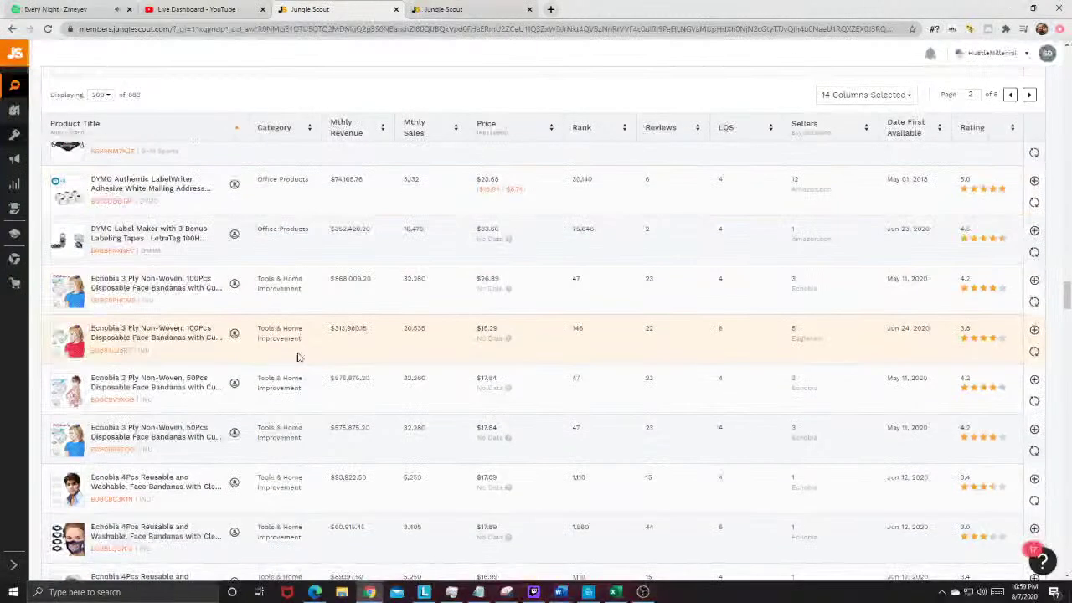
scroll(235, 315, "down", 5)
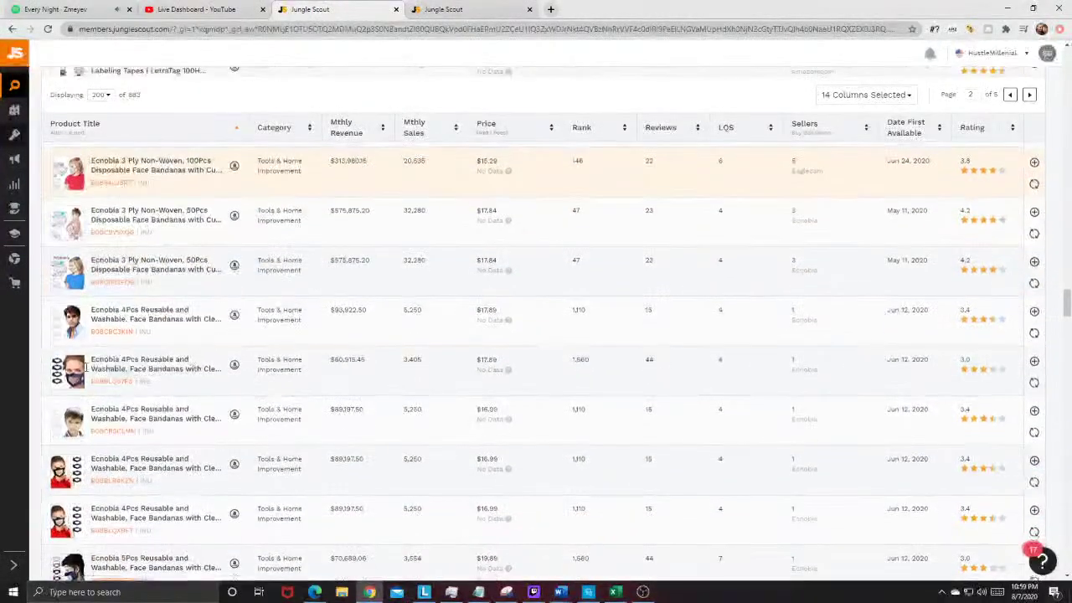
mouse_move(70, 222)
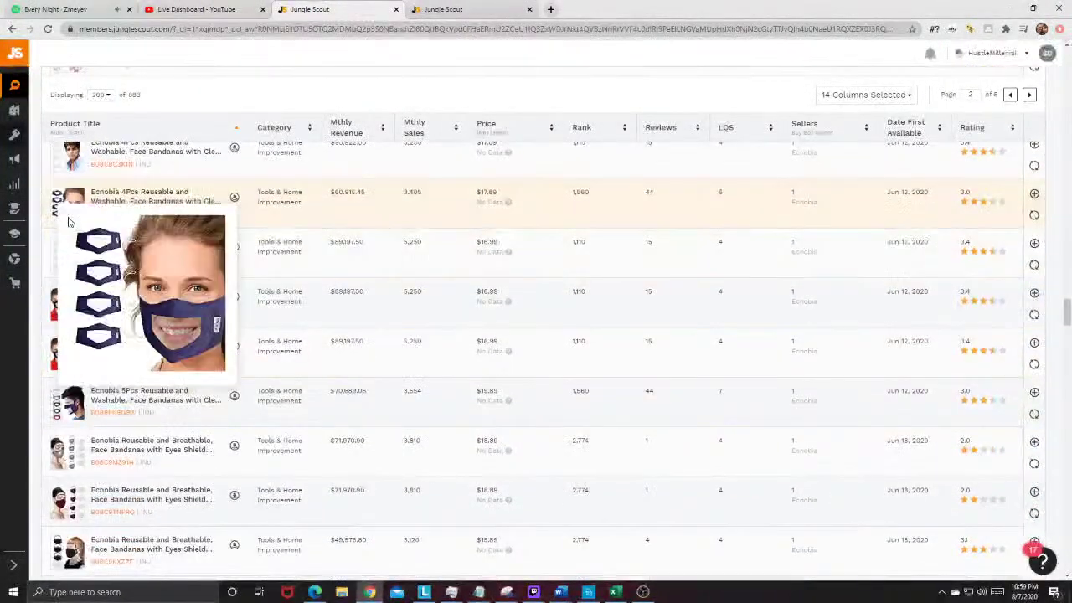
scroll(283, 369, "down", 5)
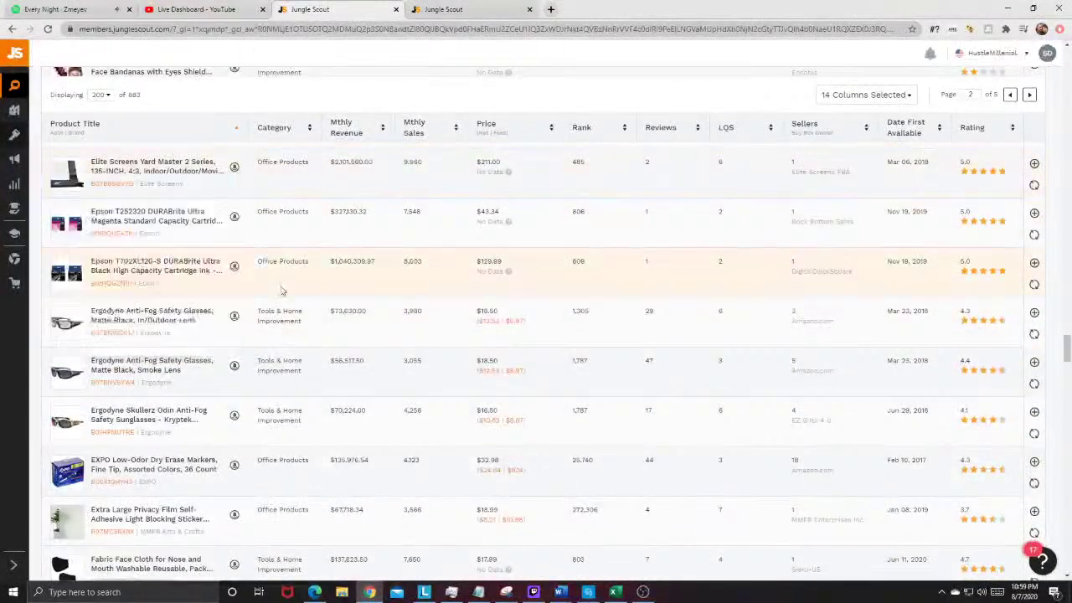
scroll(139, 343, "down", 3)
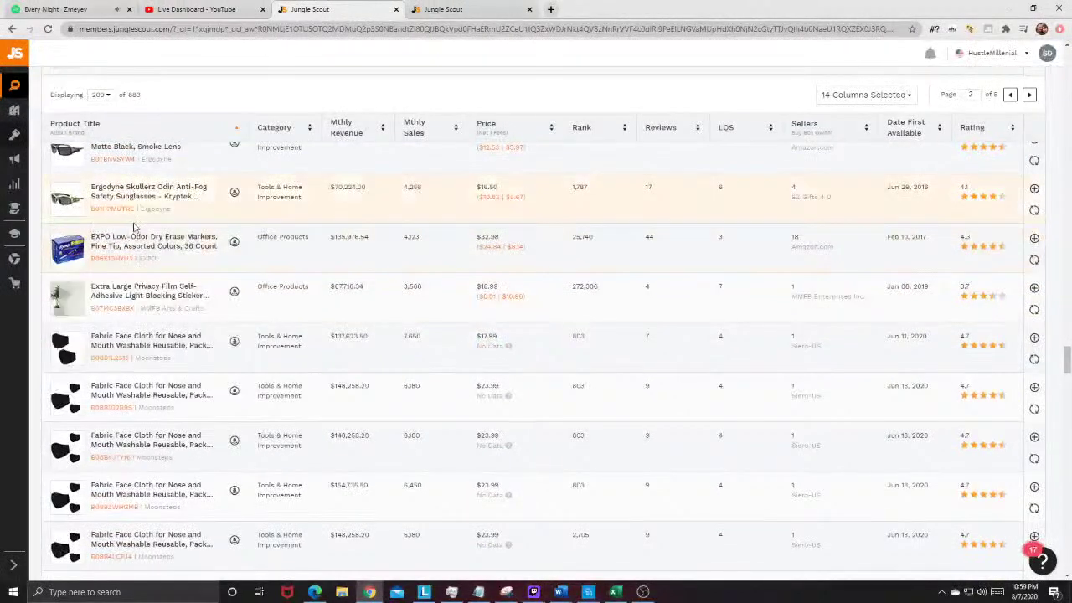
scroll(99, 218, "down", 1)
mouse_move(74, 204)
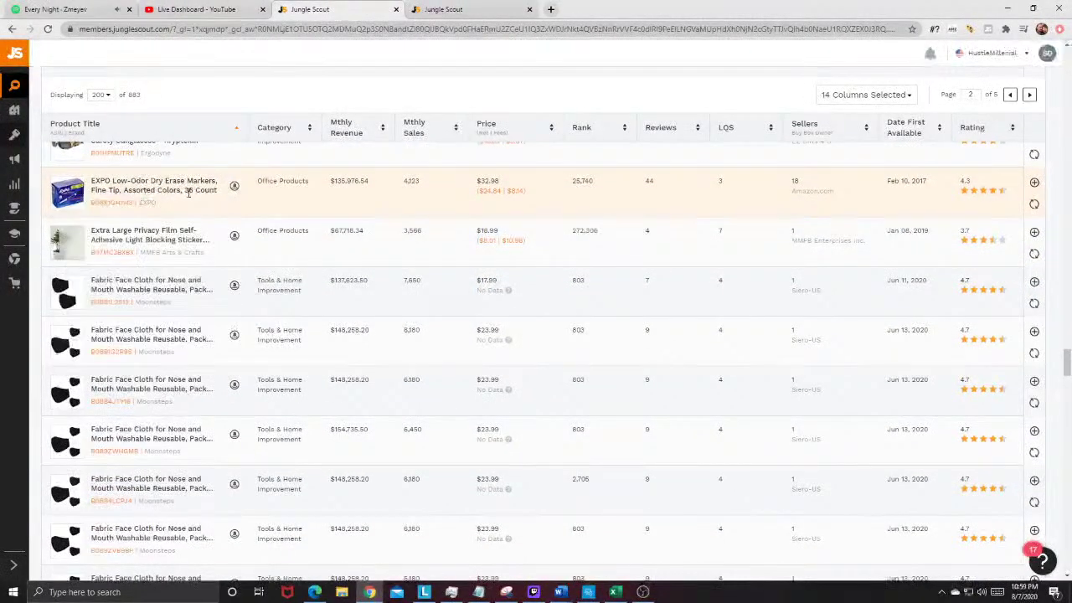
left_click(233, 193)
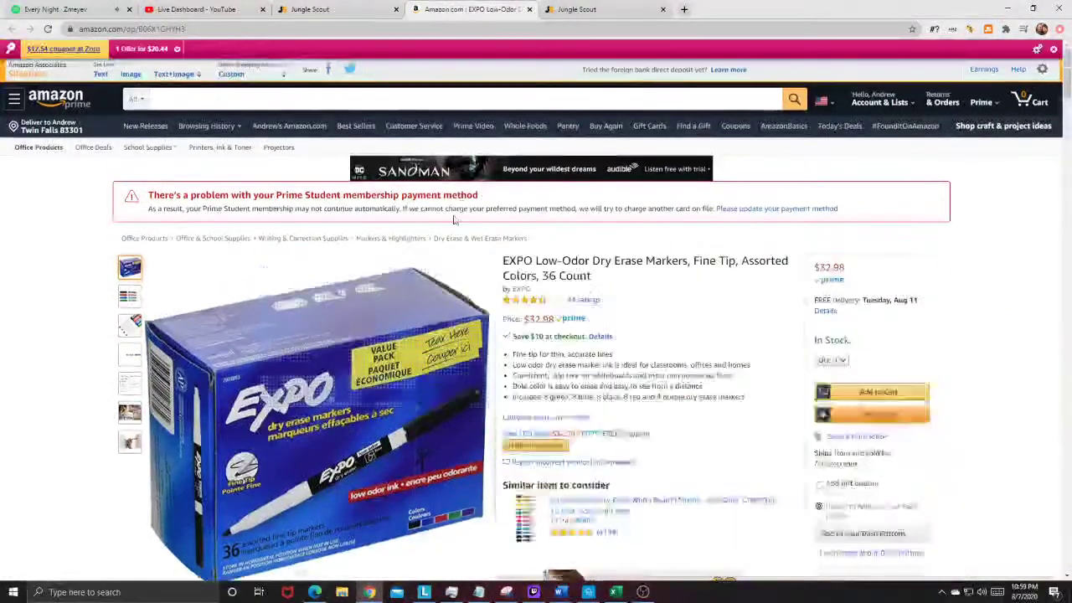
scroll(629, 234, "down", 2)
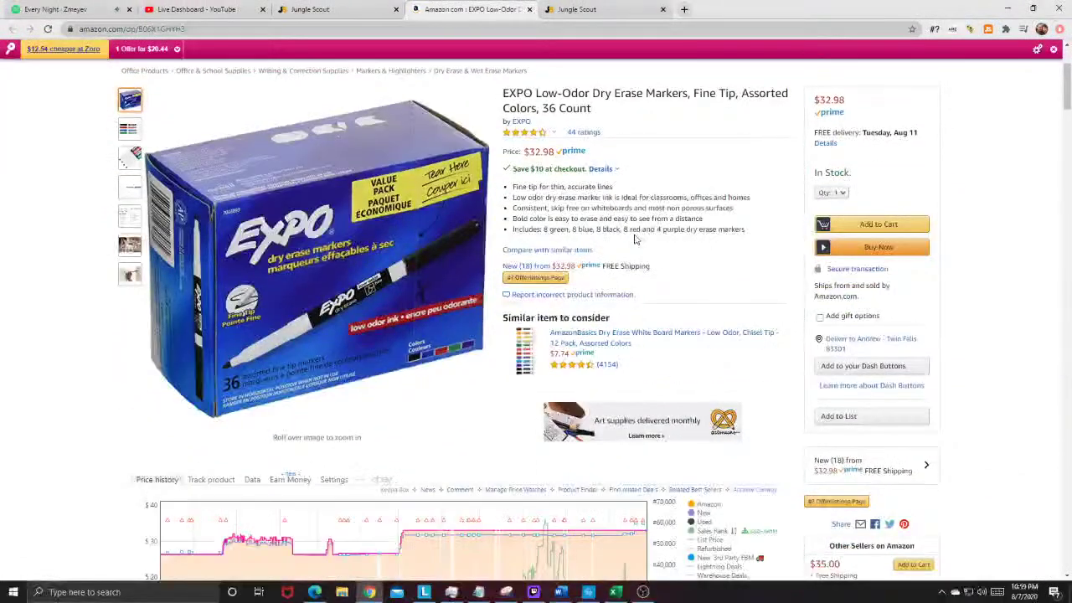
scroll(629, 234, "up", 2)
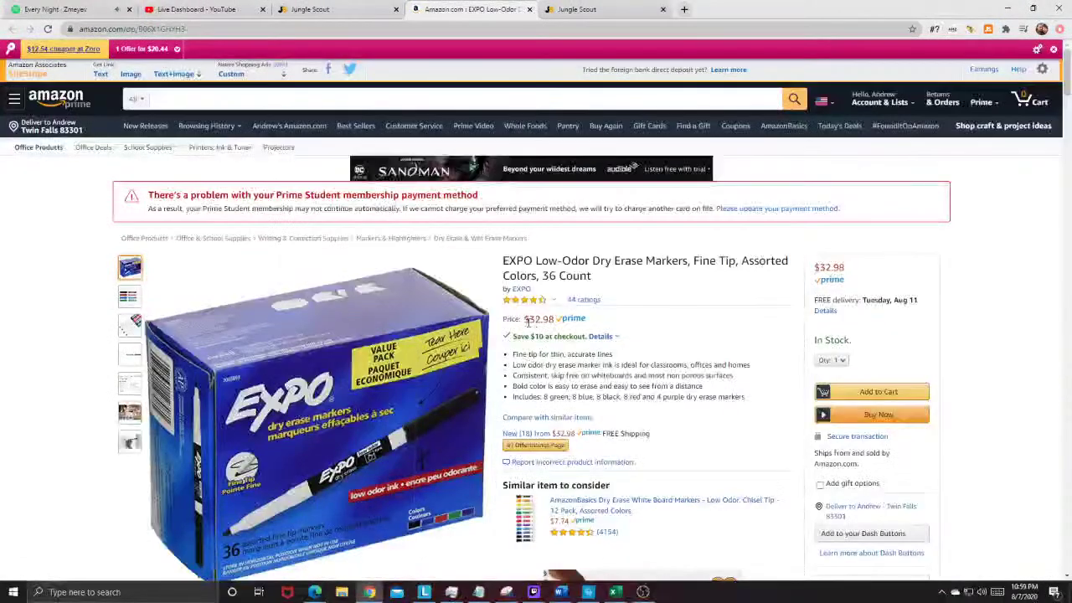
left_click_drag(551, 319, 554, 319)
mouse_move(148, 50)
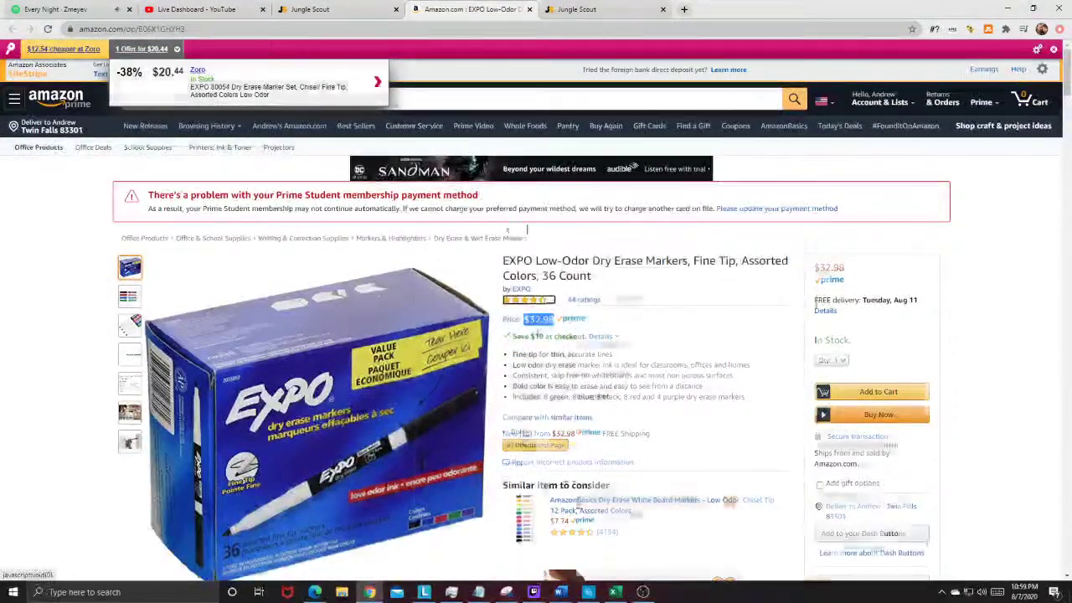
scroll(732, 411, "down", 6)
scroll(732, 410, "down", 1)
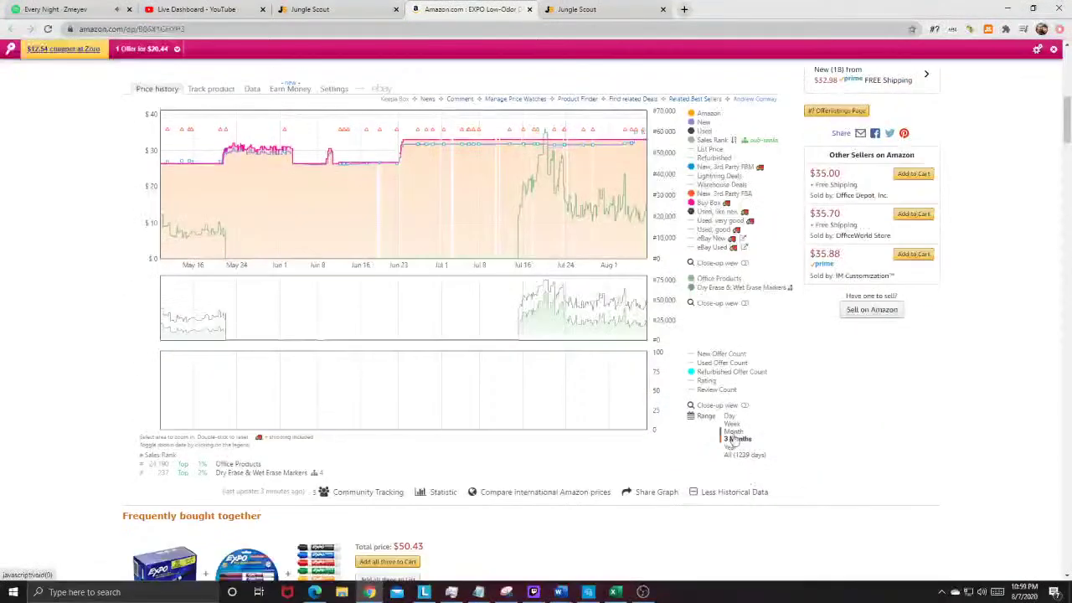
left_click(731, 425)
scroll(455, 335, "up", 2)
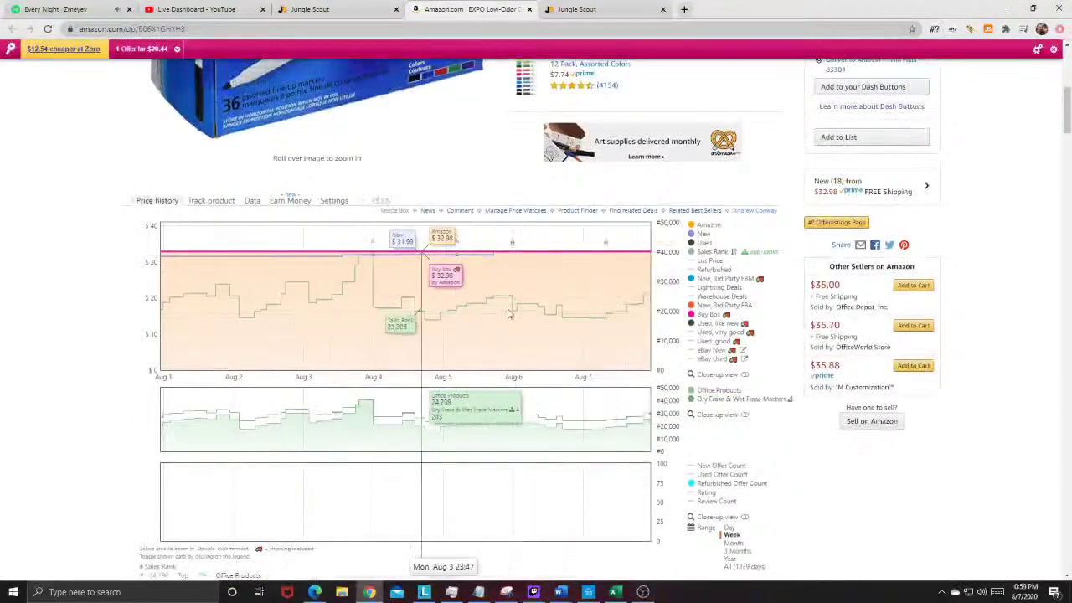
scroll(753, 262, "up", 4)
scroll(753, 262, "up", 4)
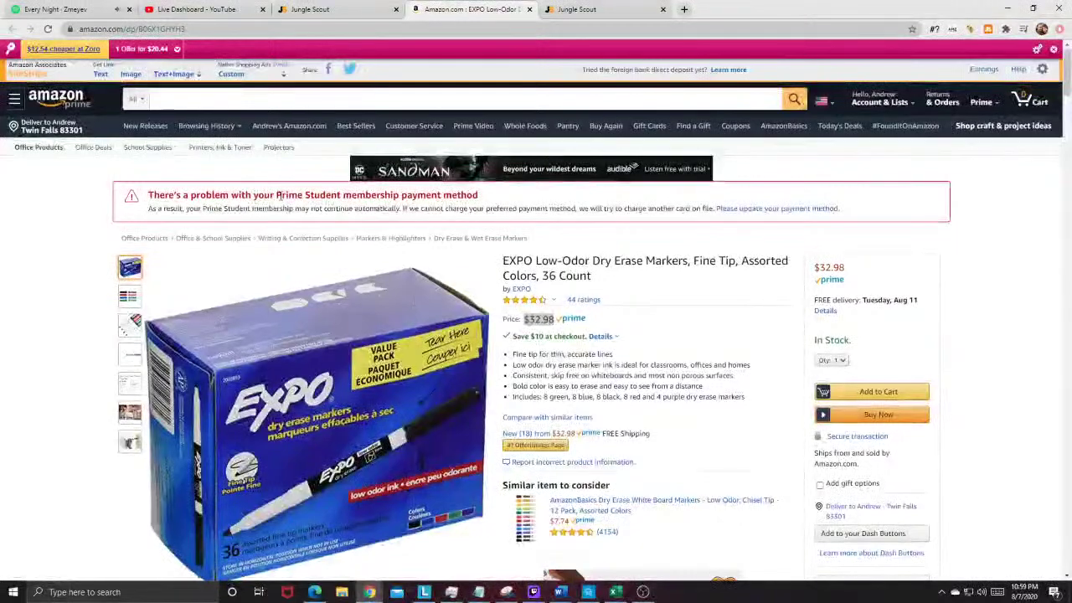
left_click(529, 9)
Step: Open the Privacy Film listing on Amazon and copy 'Privacy Film Self-Adhesive' from its title
scroll(167, 251, "down", 2)
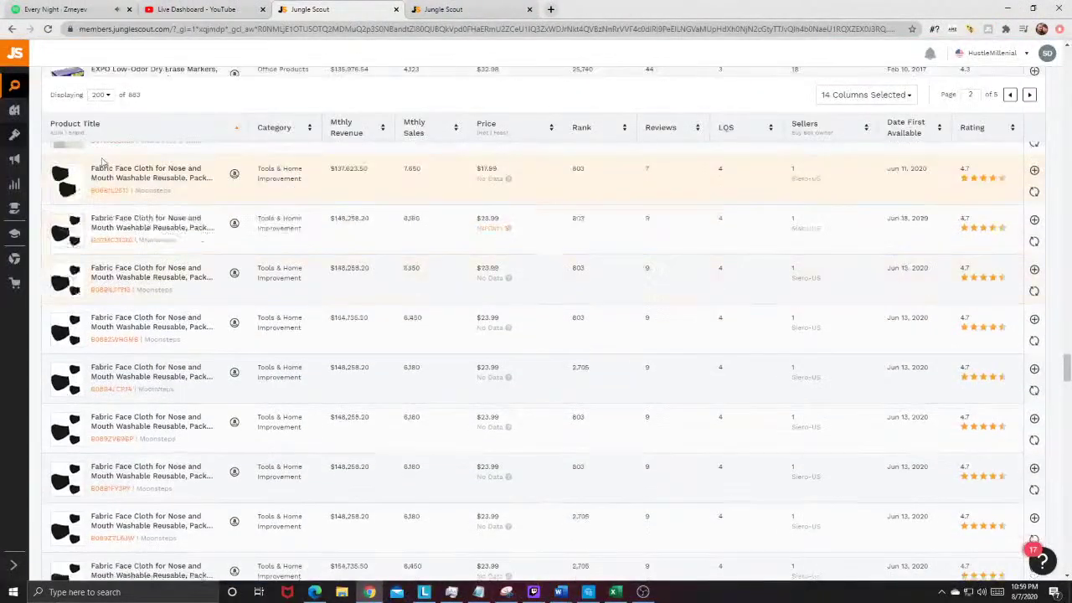
scroll(100, 251, "up", 2)
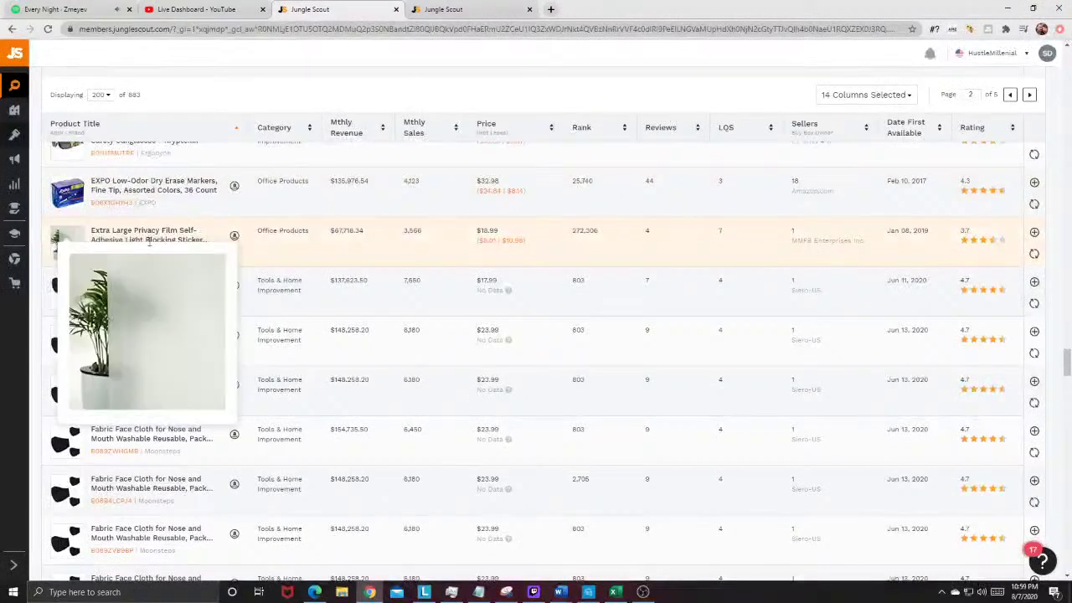
left_click(233, 236)
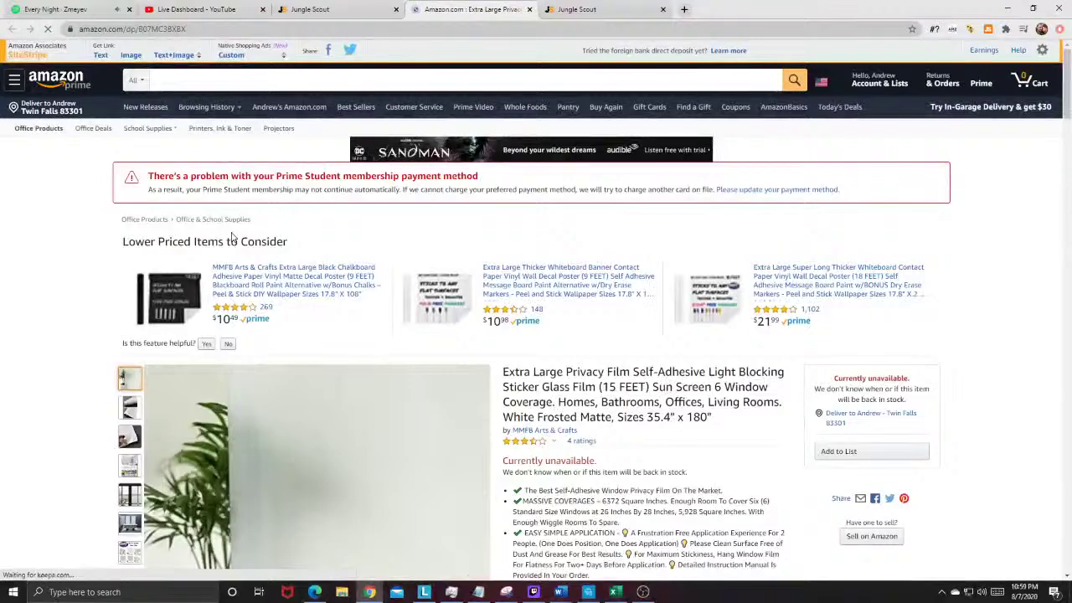
scroll(586, 286, "down", 1)
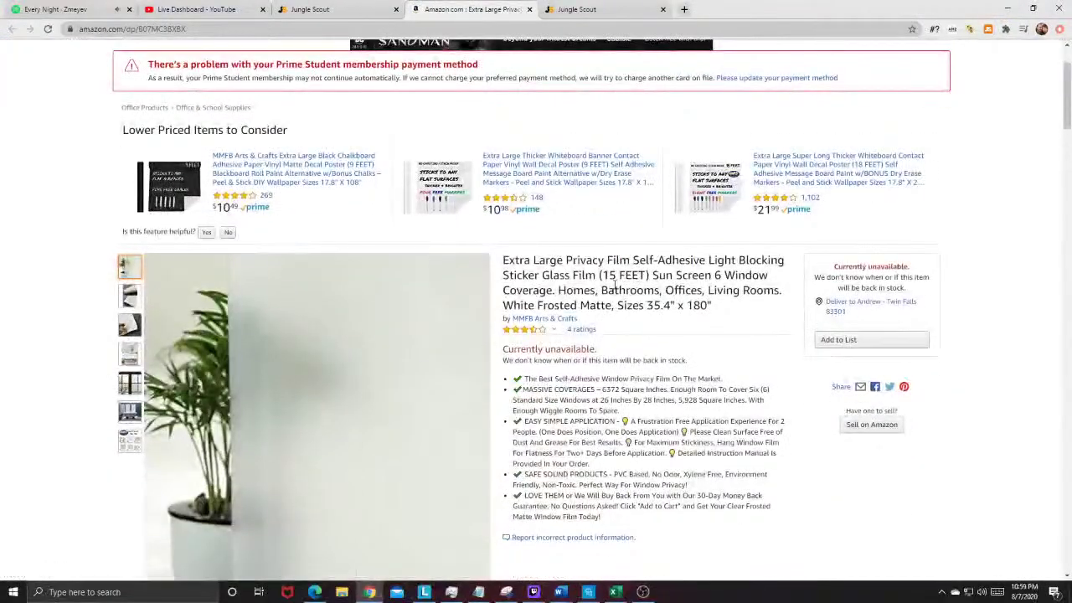
scroll(503, 217, "up", 1)
scroll(285, 235, "up", 1)
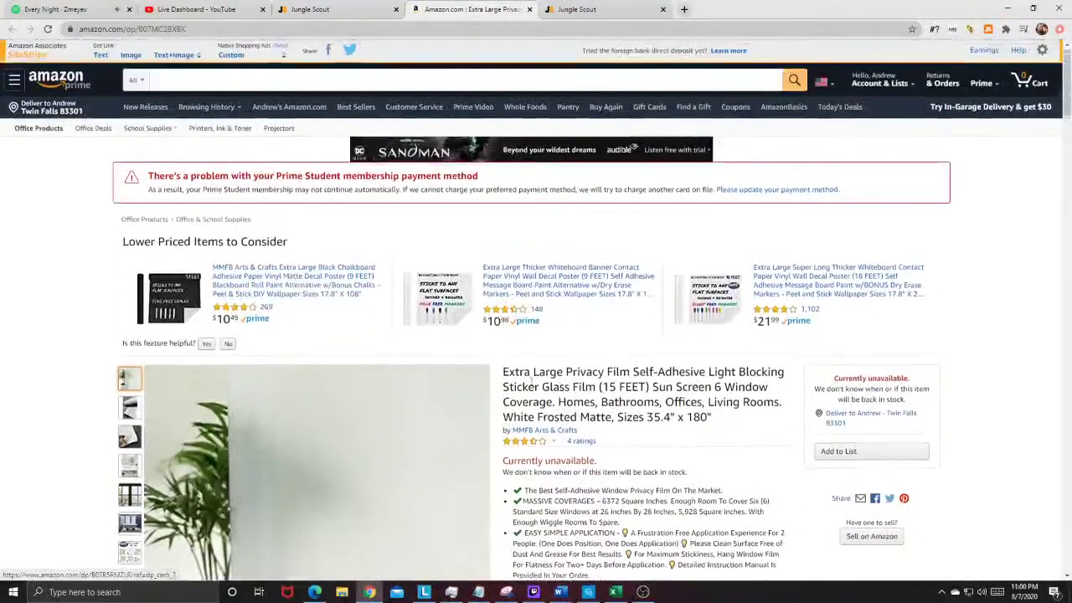
left_click_drag(566, 374, 705, 374)
right_click(705, 374)
left_click(728, 381)
Step: Search Amazon for 'Privacy Film Self-Adhesive', then return to the Jungle Scout product table
left_click(220, 80)
right_click(220, 80)
left_click(251, 168)
left_click(792, 80)
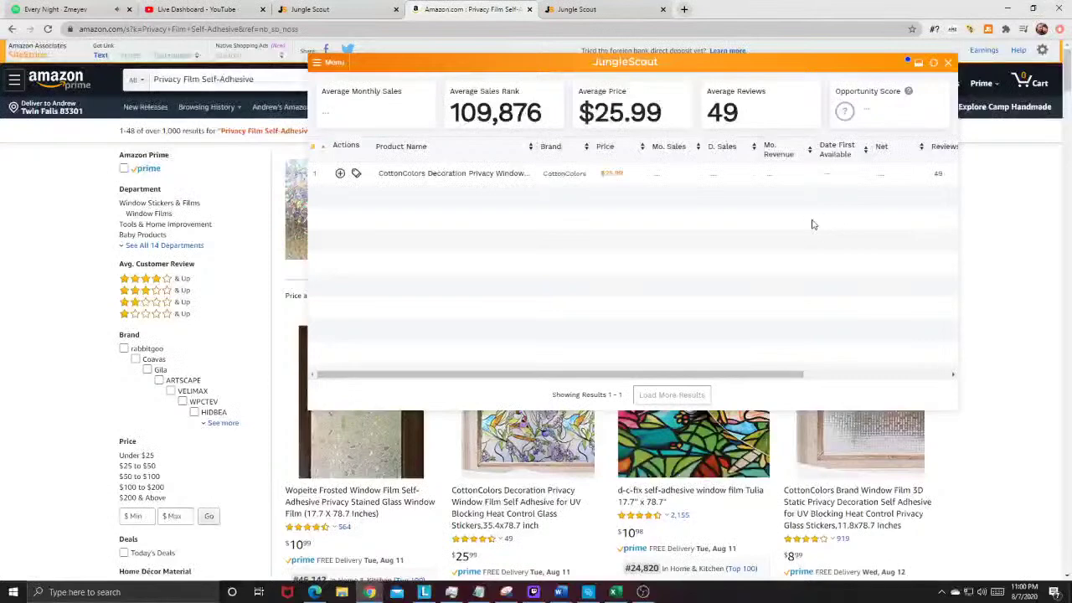
left_click(310, 9)
scroll(1069, 321, "down", 2)
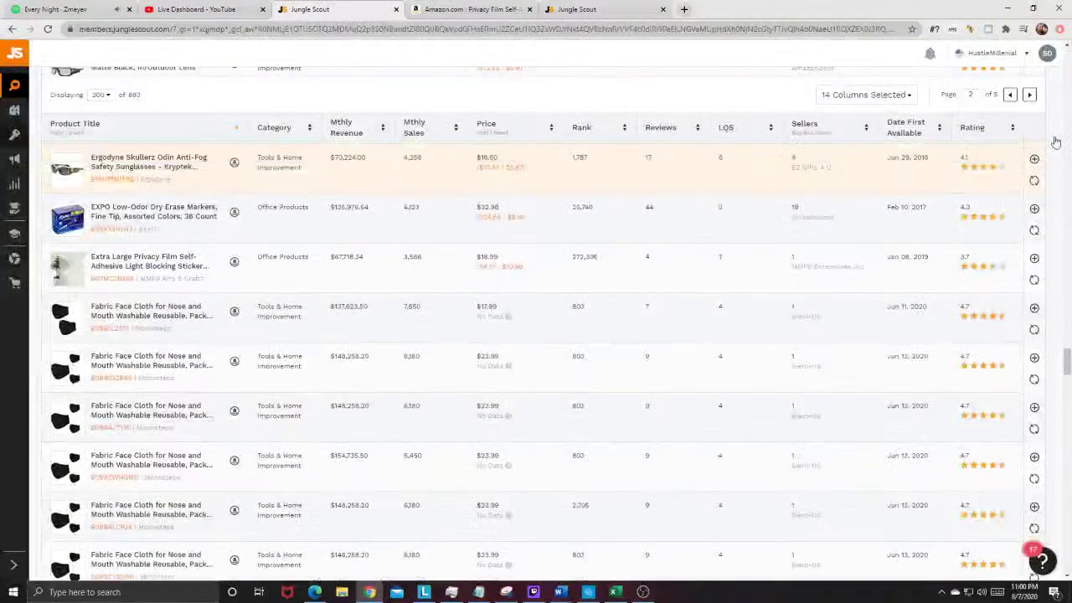
left_click_drag(1066, 359, 1067, 59)
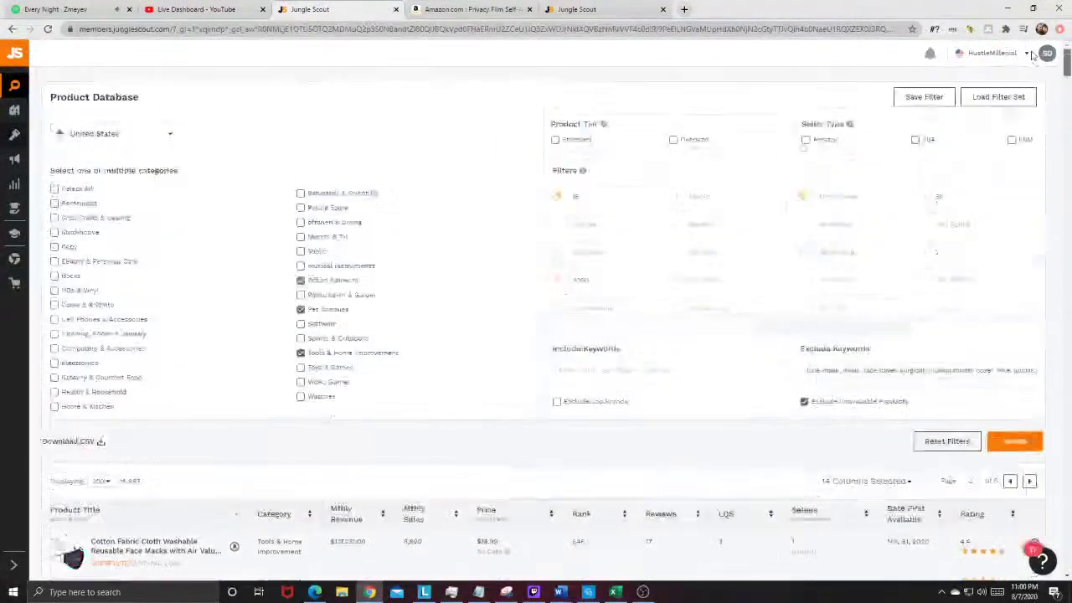
double_click(570, 196)
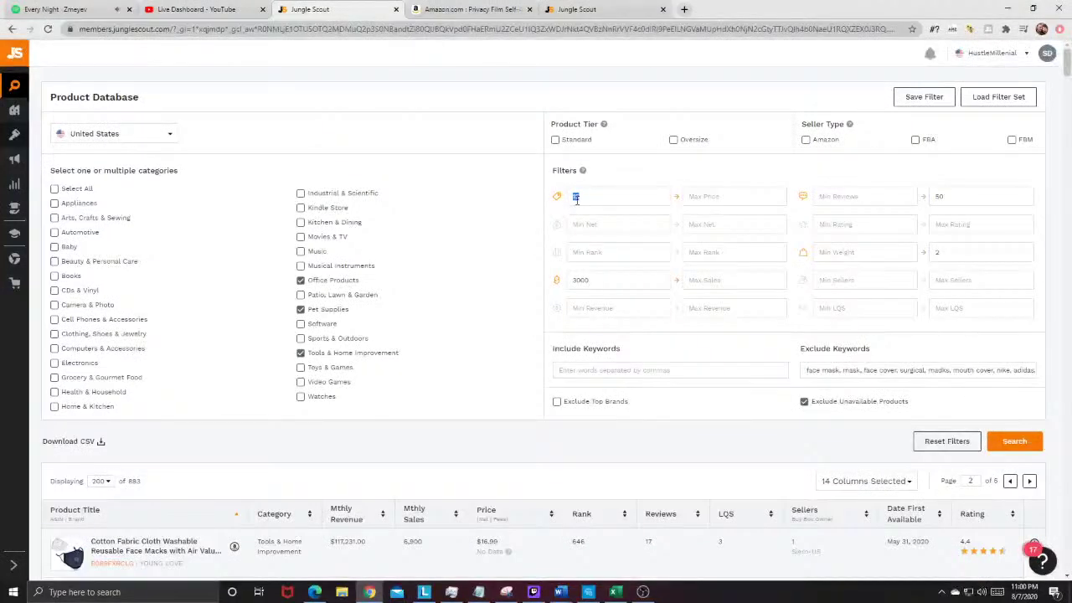
double_click(581, 280)
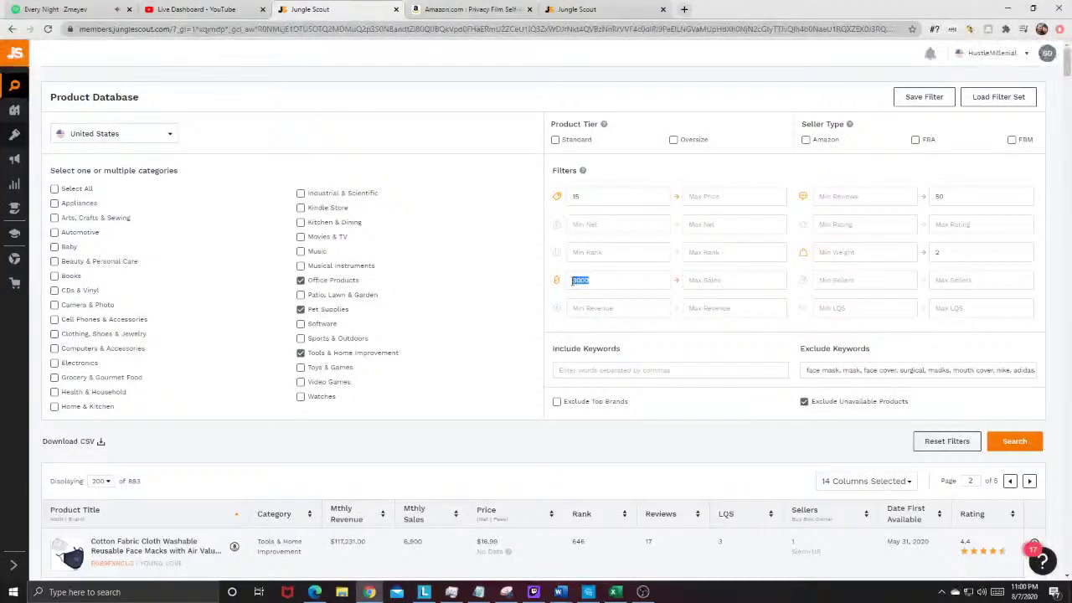
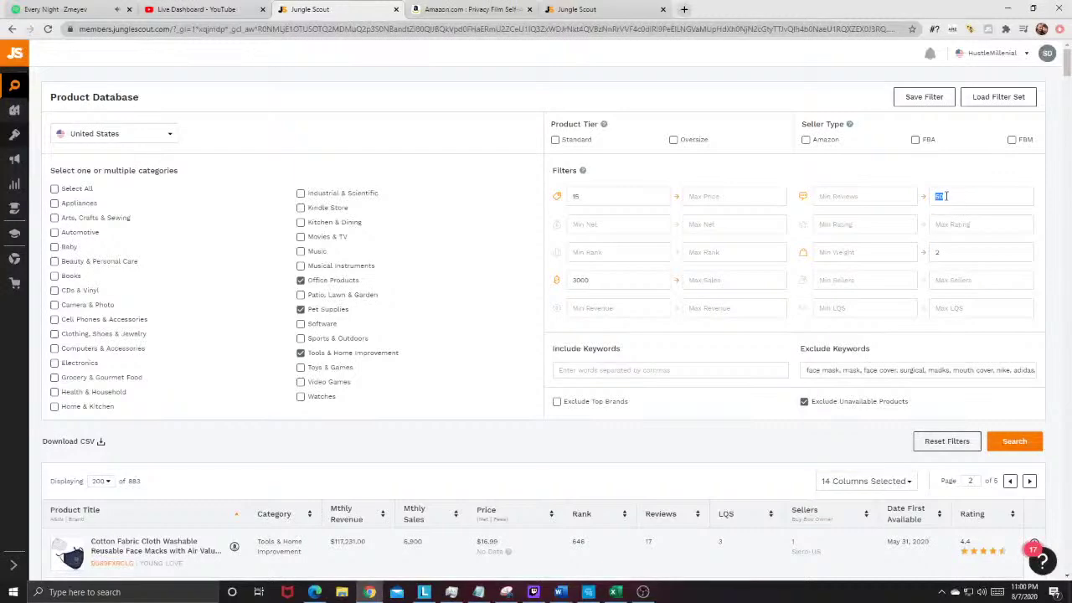
Step: On the Amazon results tab, review the Jungle Scout Privacy Film table, selecting CottonColors' 49 reviews
left_click(590, 9)
left_click(473, 9)
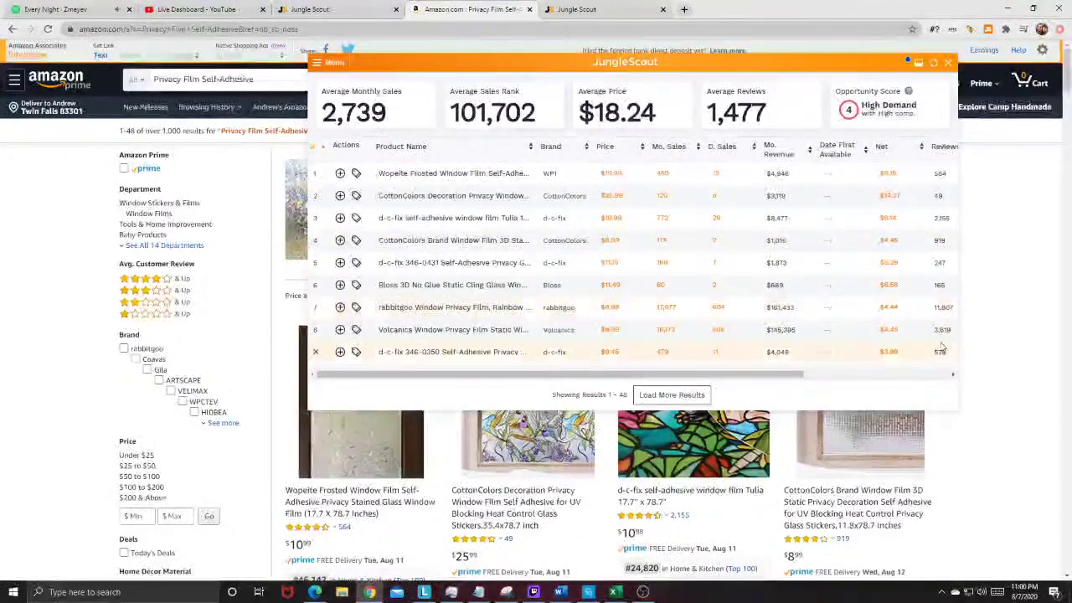
double_click(938, 195)
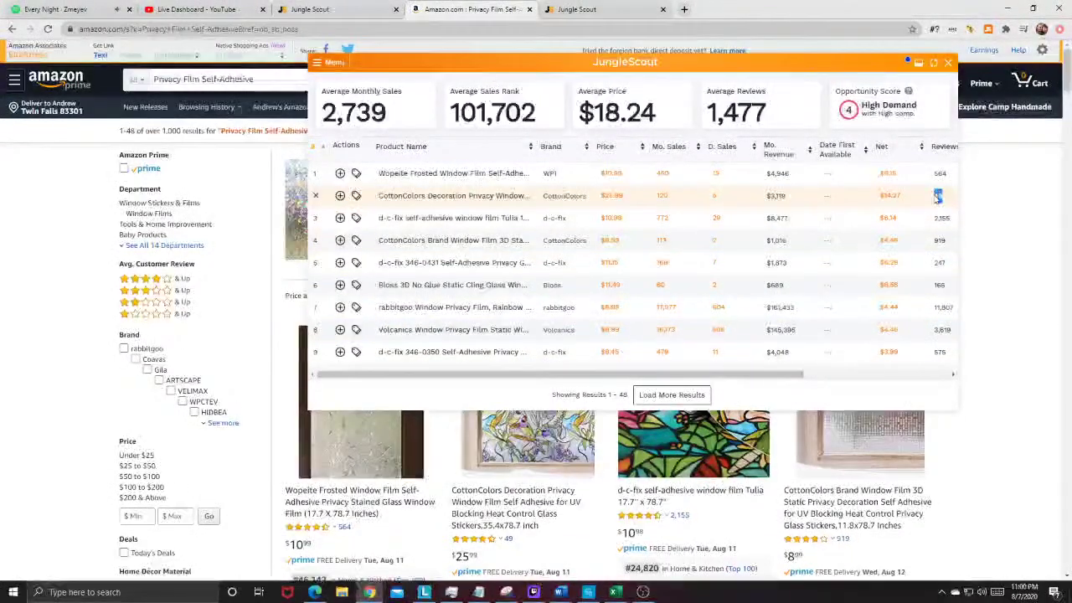
mouse_move(419, 200)
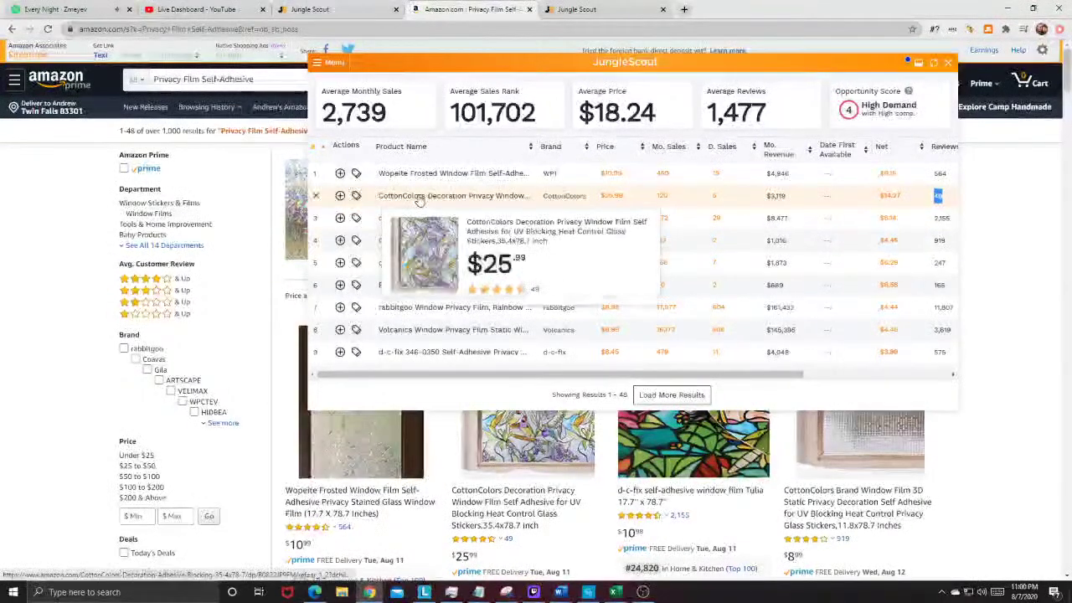
scroll(522, 444, "down", 2)
scroll(523, 444, "up", 2)
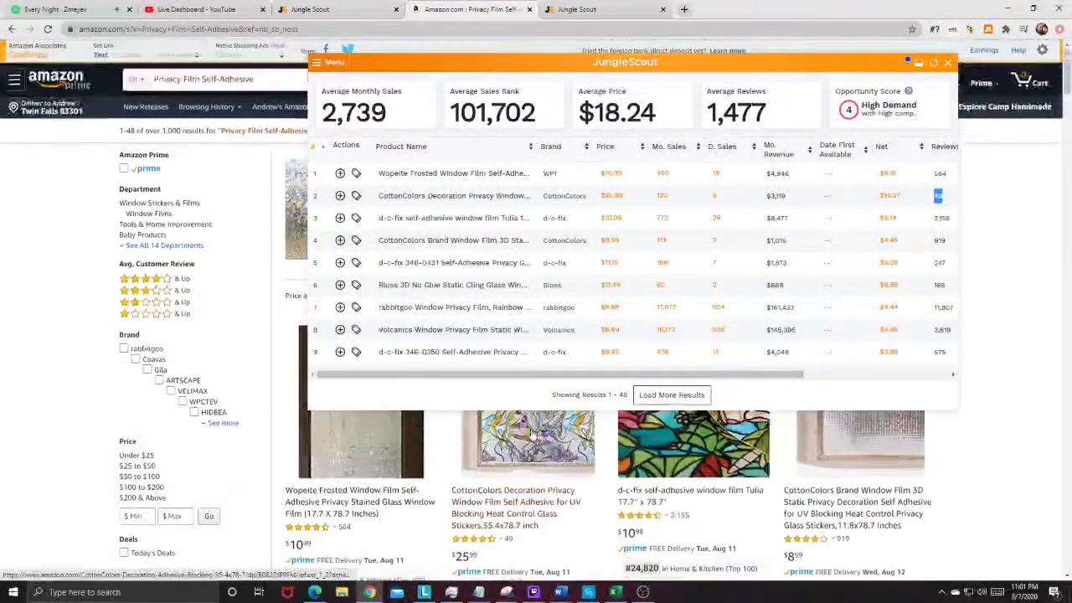
scroll(522, 444, "down", 2)
scroll(452, 427, "up", 1)
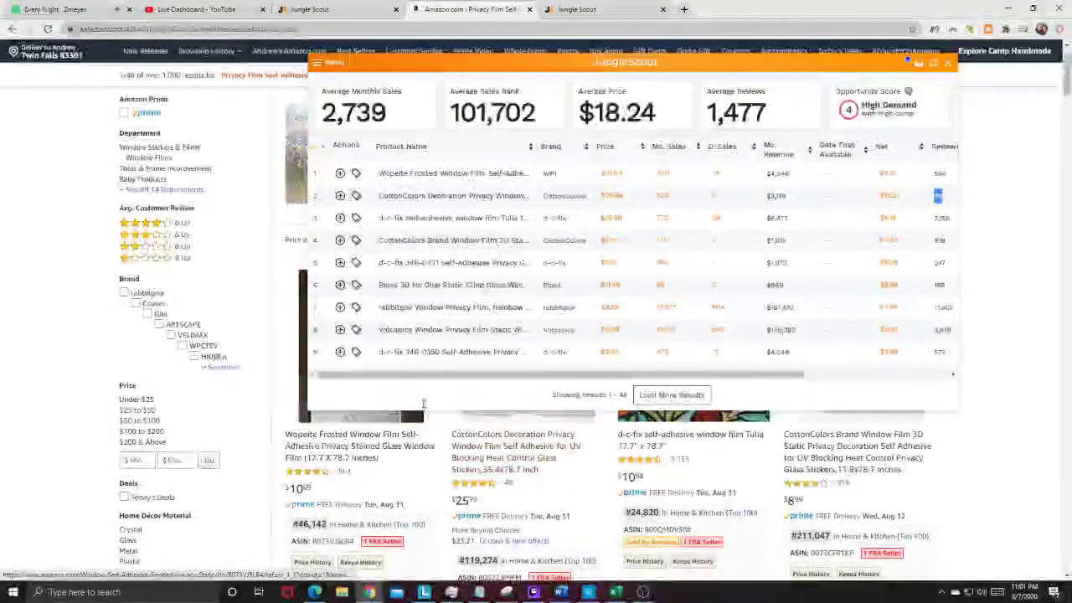
scroll(418, 419, "up", 1)
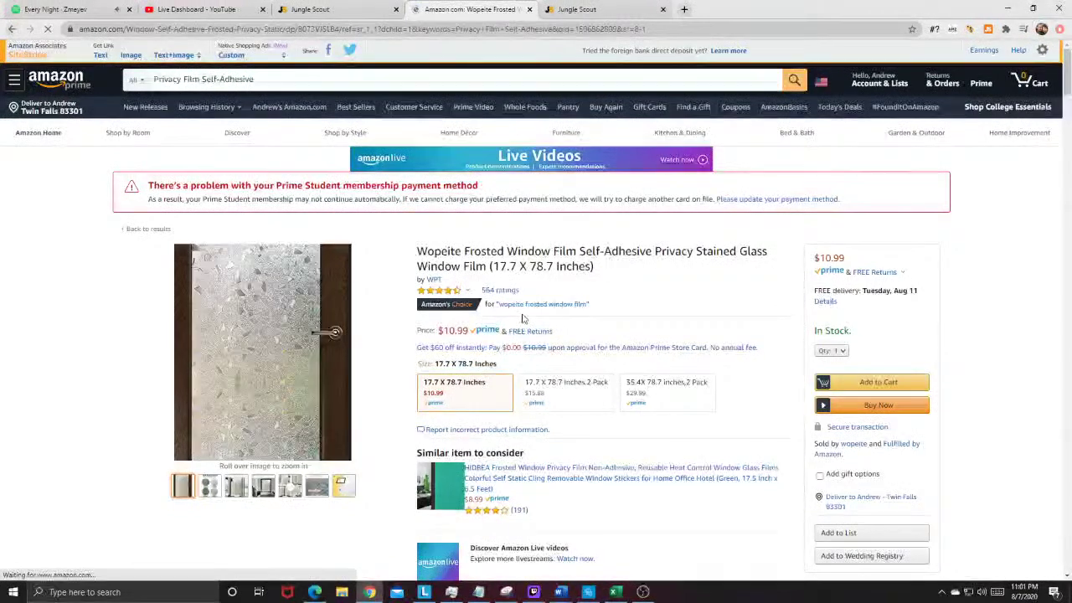
Step: Go back to the Privacy Film results, open the CottonColors window film page and read its bullets
key("alt+Left")
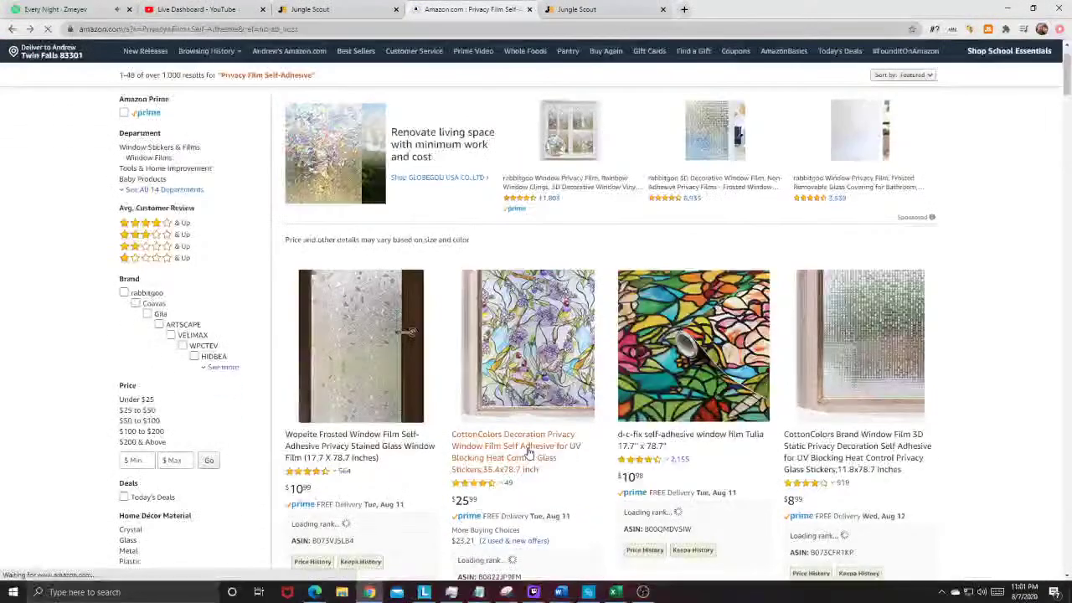
left_click(573, 424)
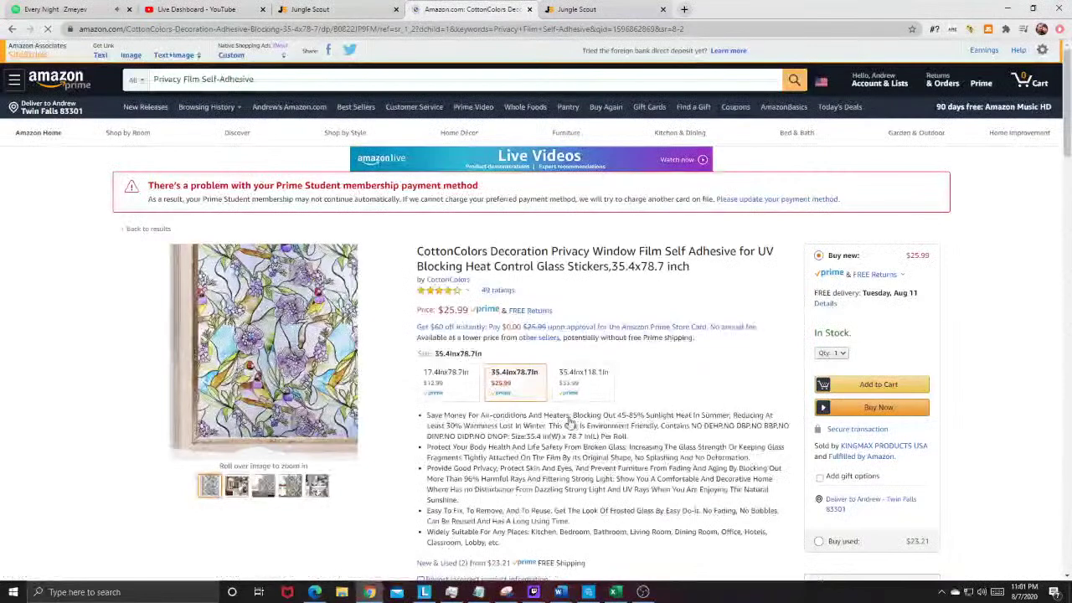
scroll(495, 426, "down", 1)
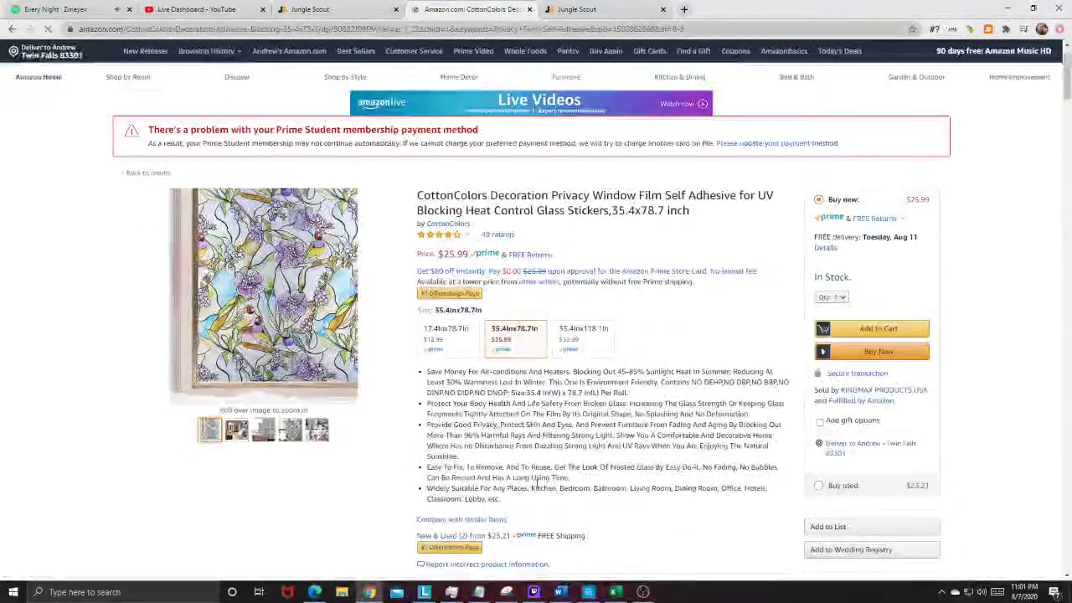
left_click_drag(508, 503, 433, 402)
scroll(624, 421, "down", 10)
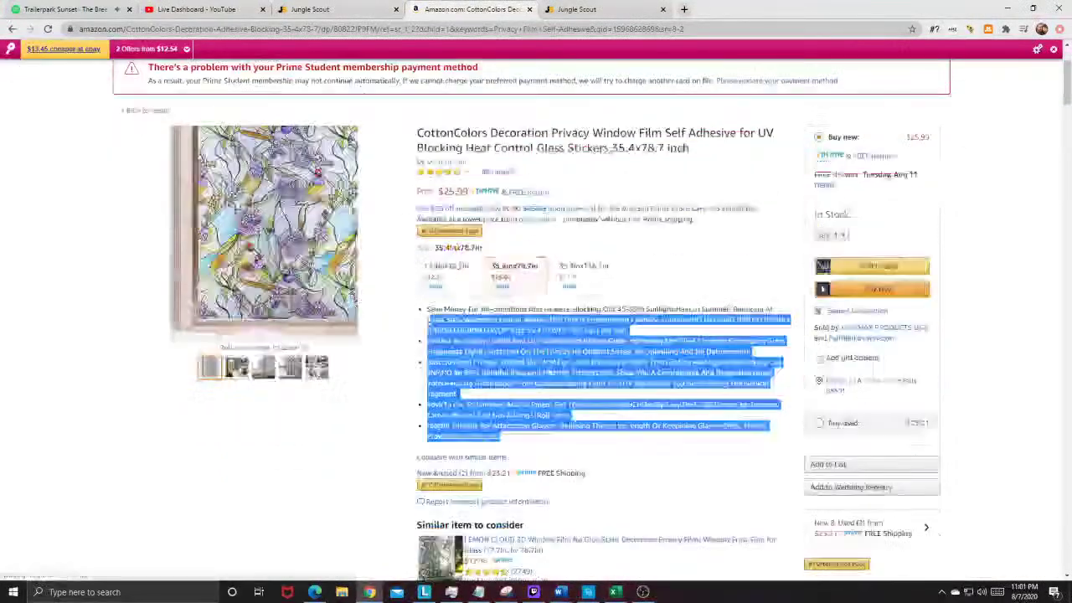
scroll(624, 420, "up", 10)
Step: Highlight 'Decoration Privacy Window' in the CottonColors title, then return to the Jungle Scout Product Database
left_click(634, 246)
scroll(634, 247, "up", 3)
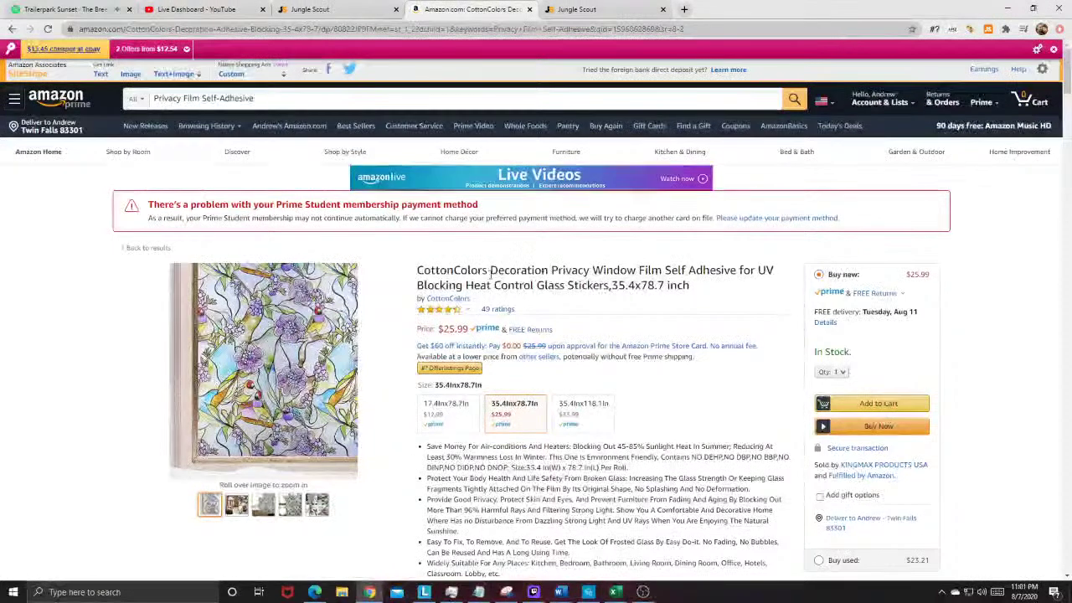
left_click_drag(490, 272, 636, 273)
left_click(664, 390)
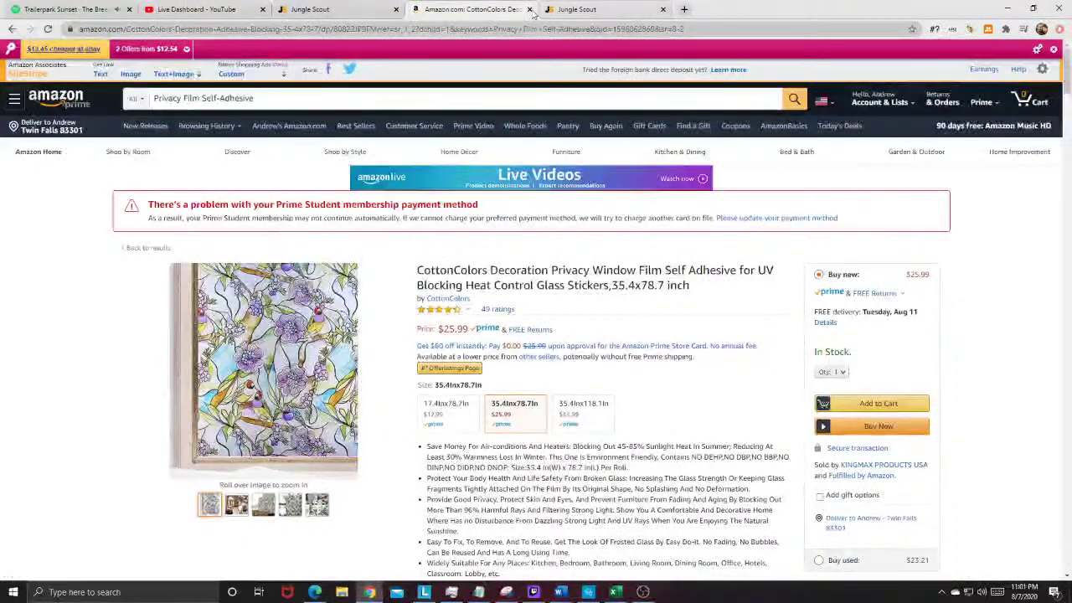
left_click(587, 9)
left_click(339, 10)
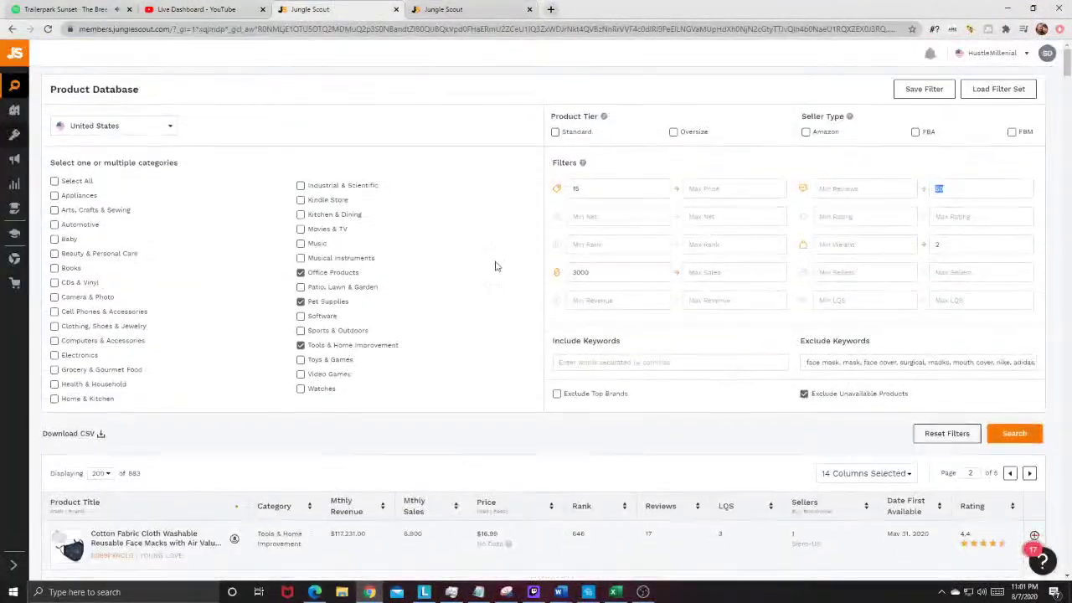
Step: Scroll through page 2 of the Product Database, listing General Finishes milk paint pints at $24.95
scroll(1070, 279, "down", 2)
left_click_drag(1062, 67, 1041, 359)
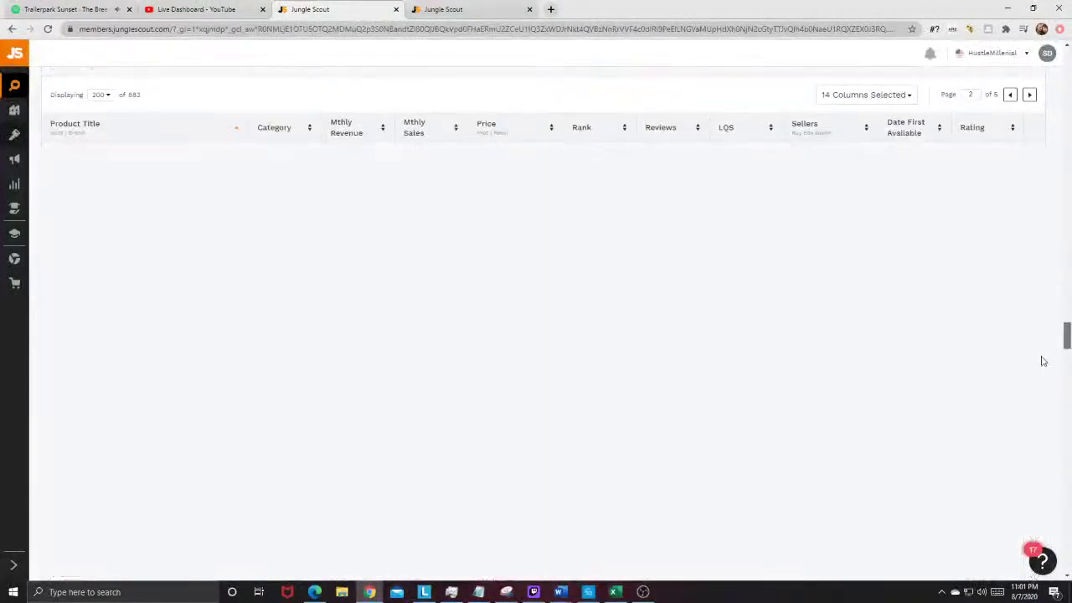
scroll(421, 345, "down", 10)
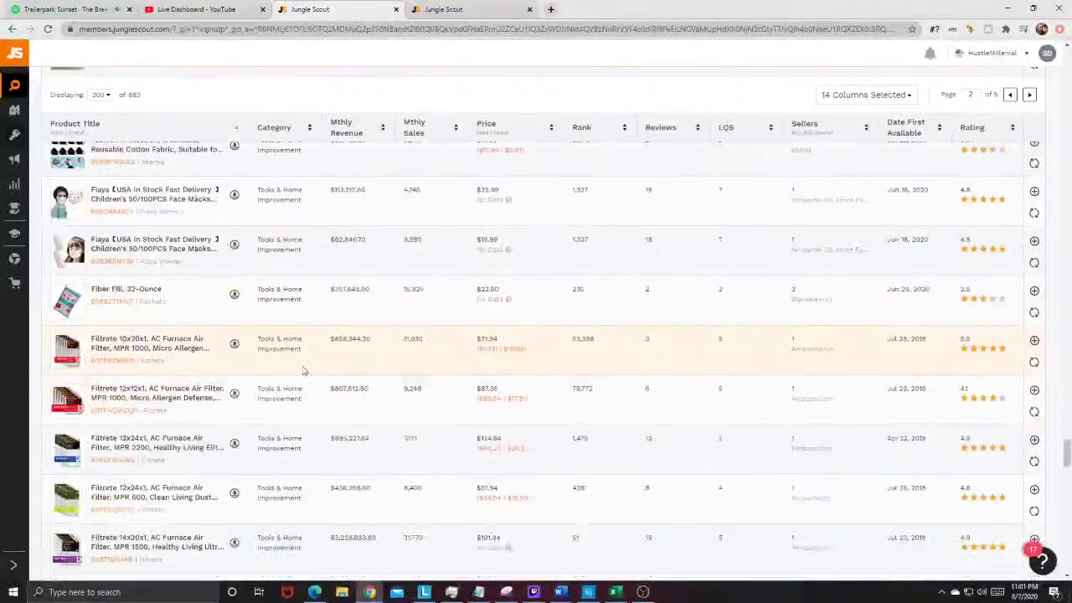
mouse_move(59, 293)
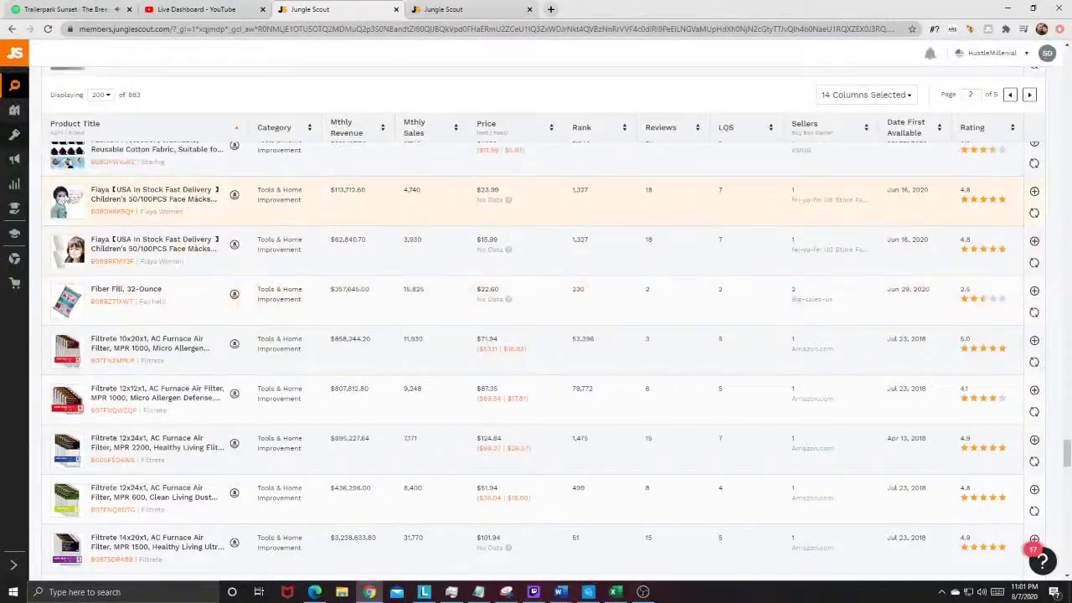
scroll(65, 300, "down", 3)
scroll(65, 300, "down", 3)
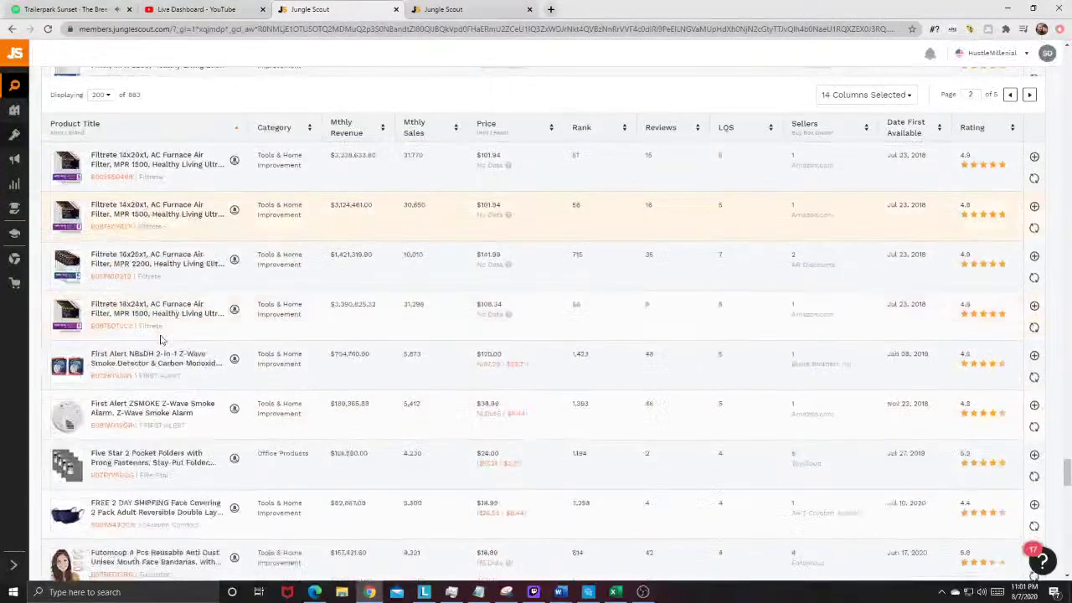
scroll(63, 298, "down", 3)
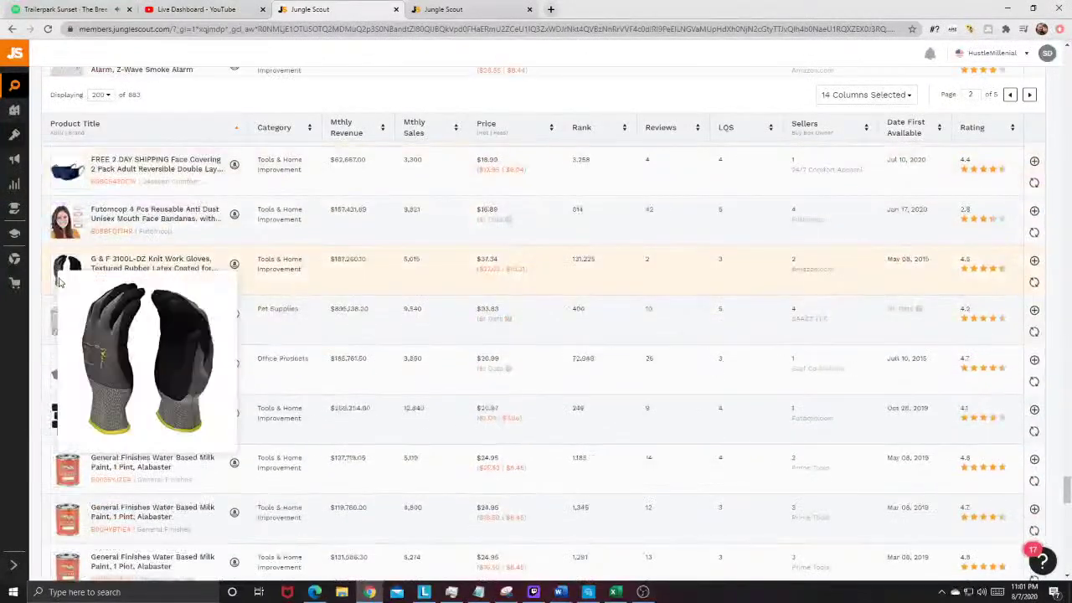
scroll(53, 328, "down", 2)
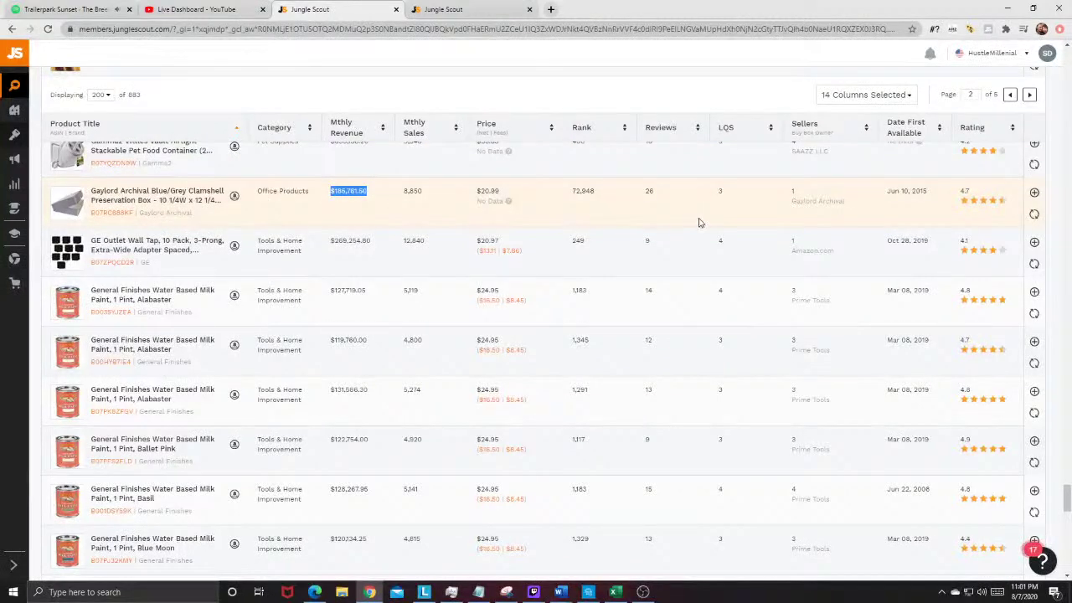
scroll(130, 280, "down", 6)
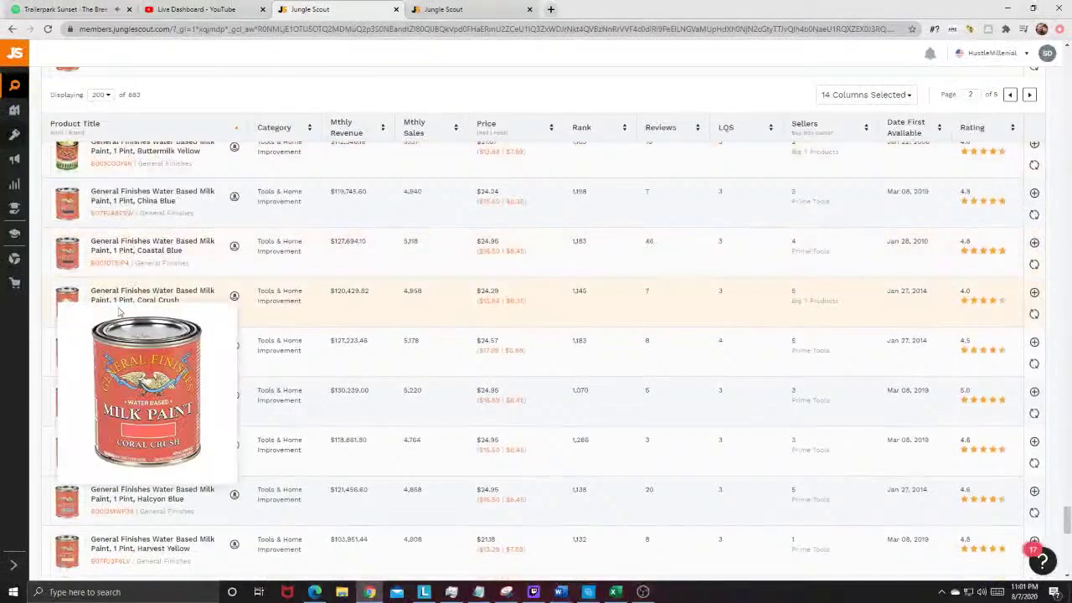
scroll(120, 312, "down", 10)
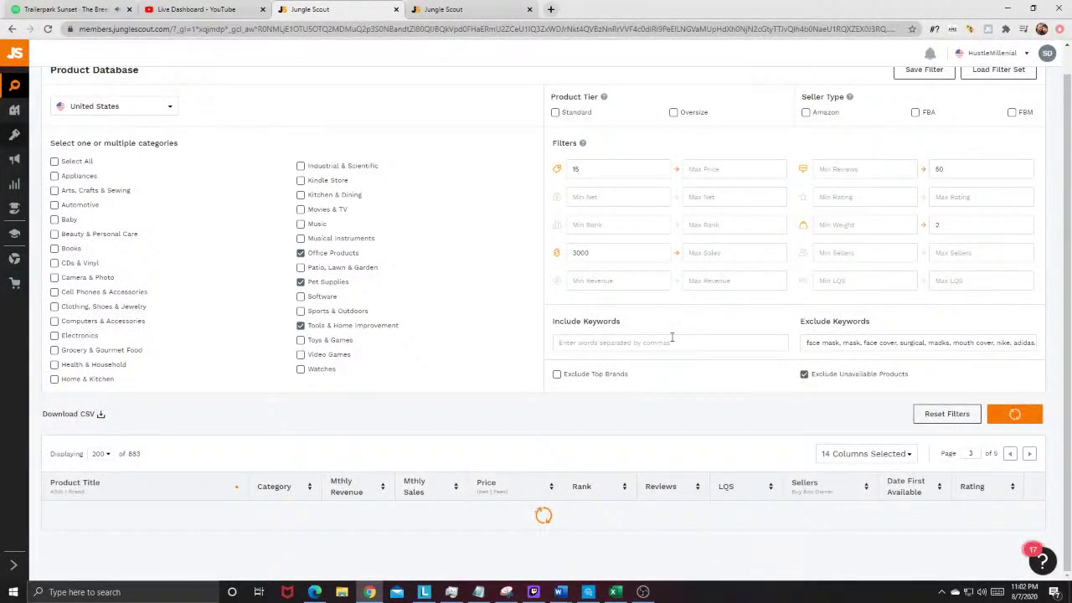
scroll(327, 392, "down", 4)
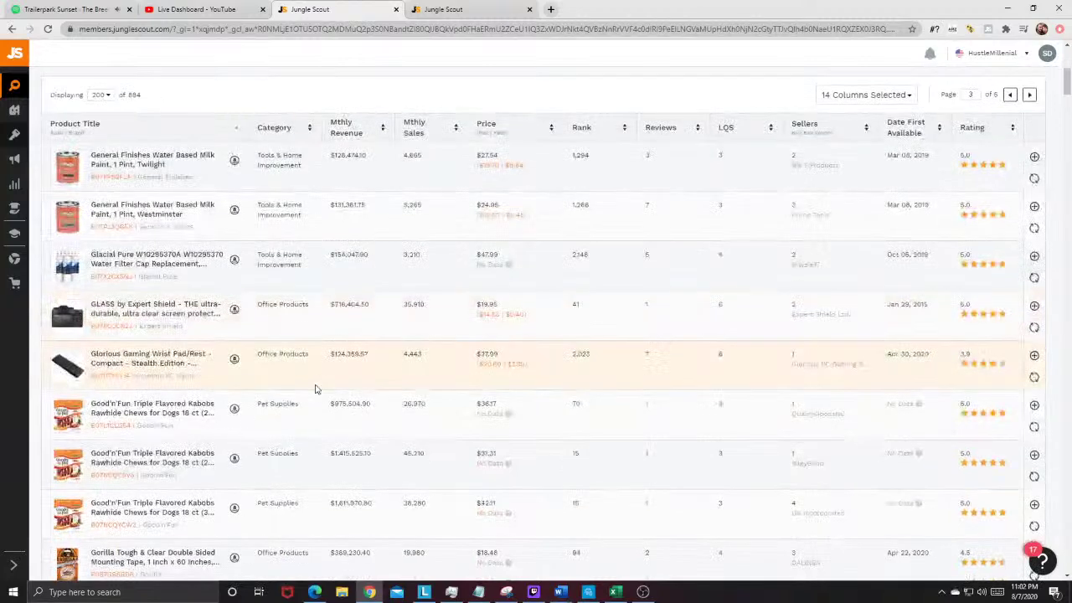
mouse_move(79, 310)
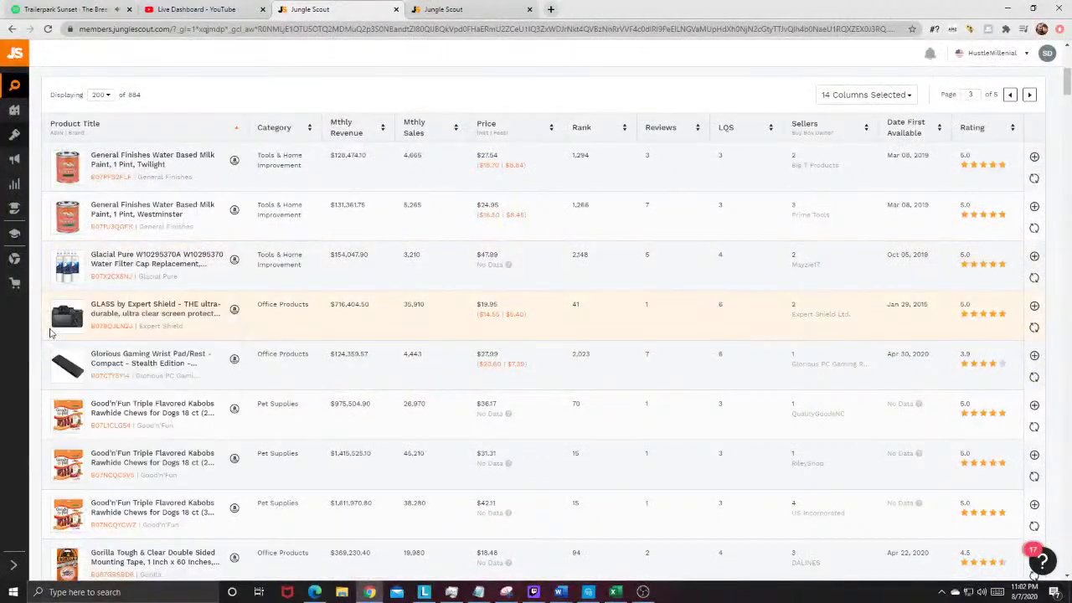
scroll(134, 308, "down", 1)
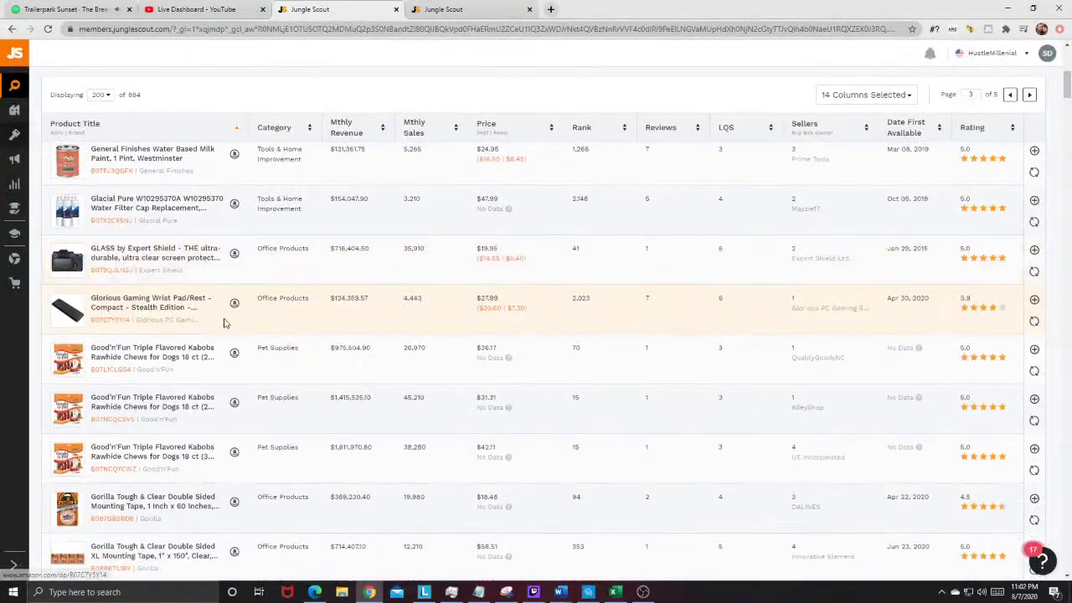
scroll(209, 323, "down", 3)
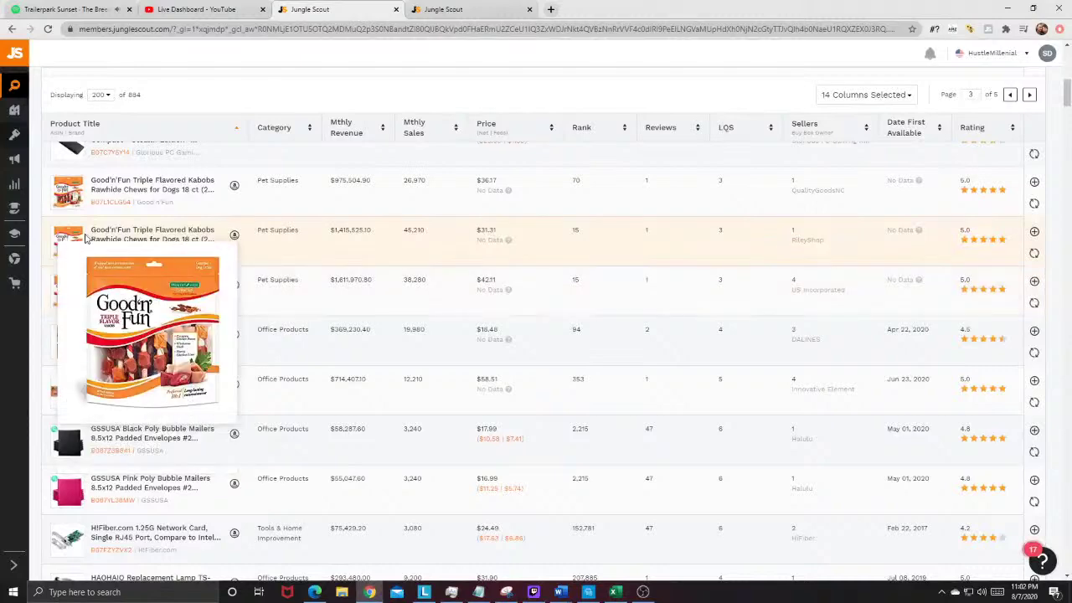
scroll(142, 329, "down", 2)
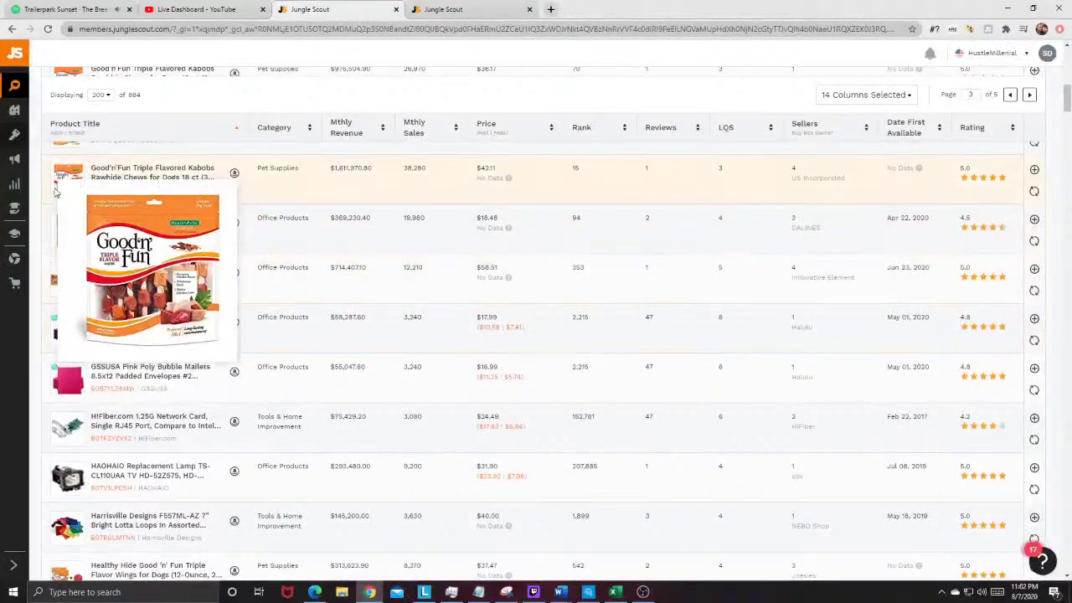
scroll(89, 362, "down", 2)
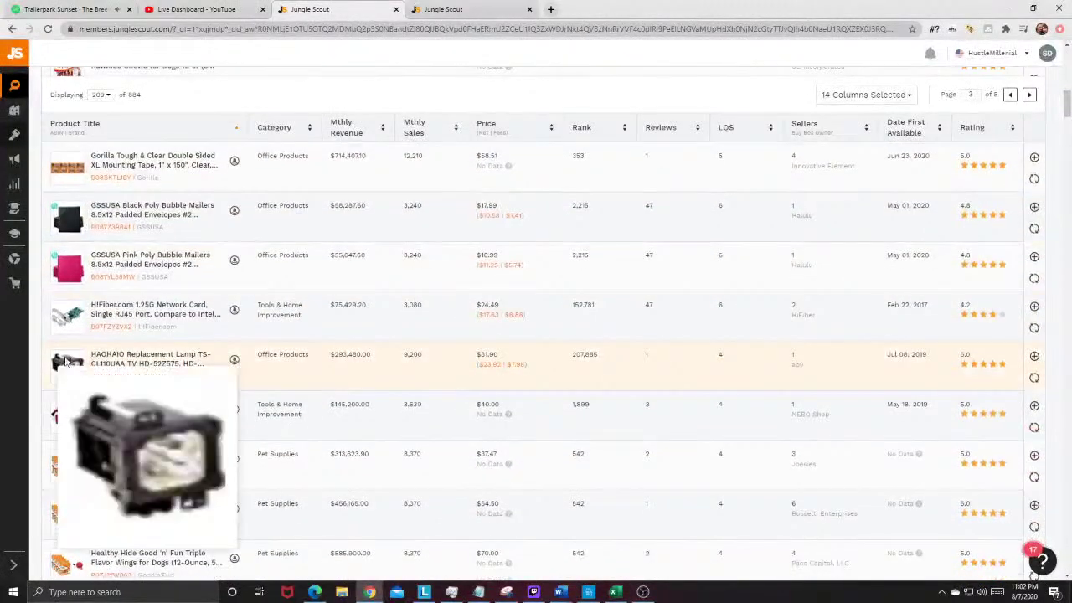
scroll(126, 352, "down", 2)
scroll(125, 351, "down", 4)
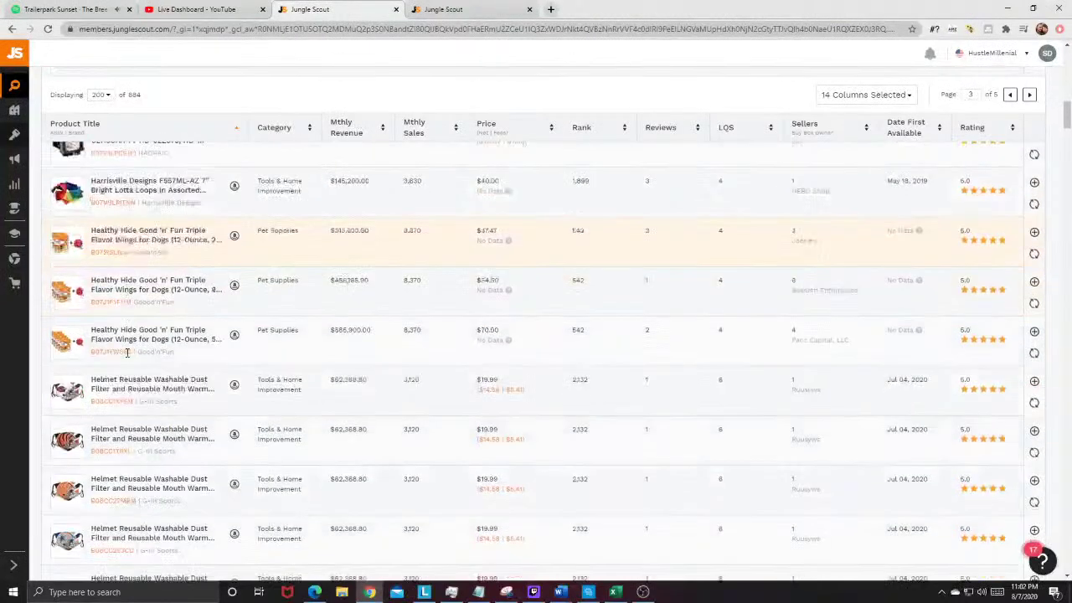
scroll(167, 335, "up", 2)
mouse_move(70, 239)
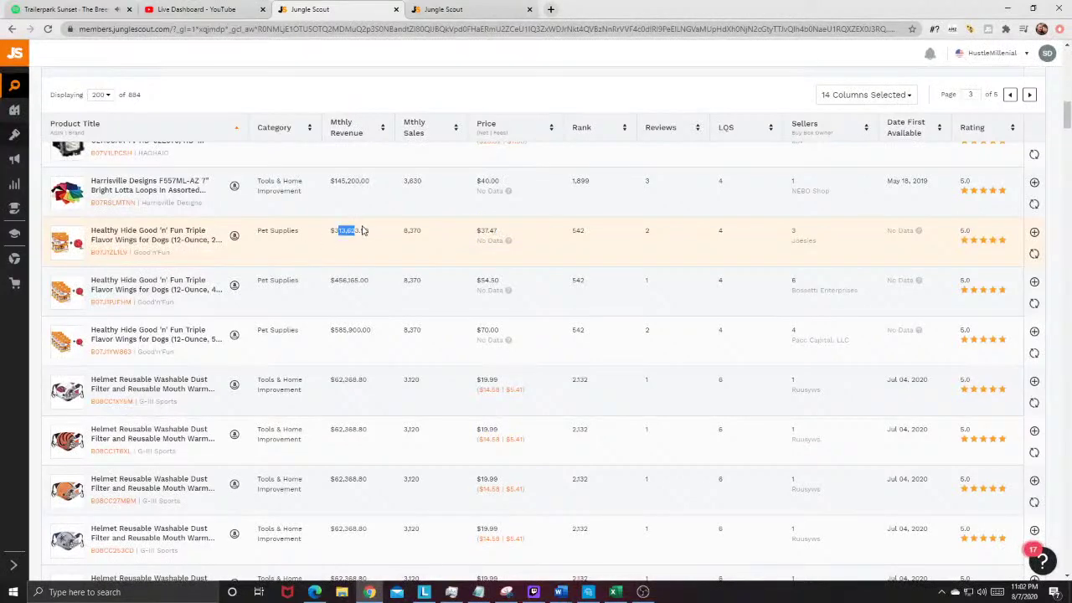
scroll(362, 243, "up", 10)
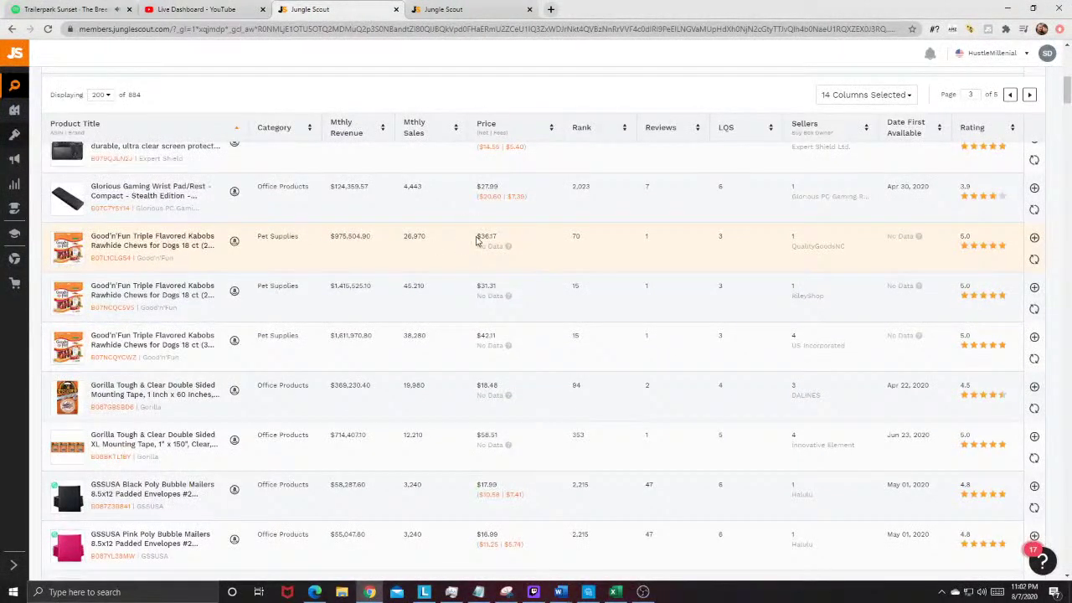
mouse_move(156, 260)
scroll(430, 259, "down", 5)
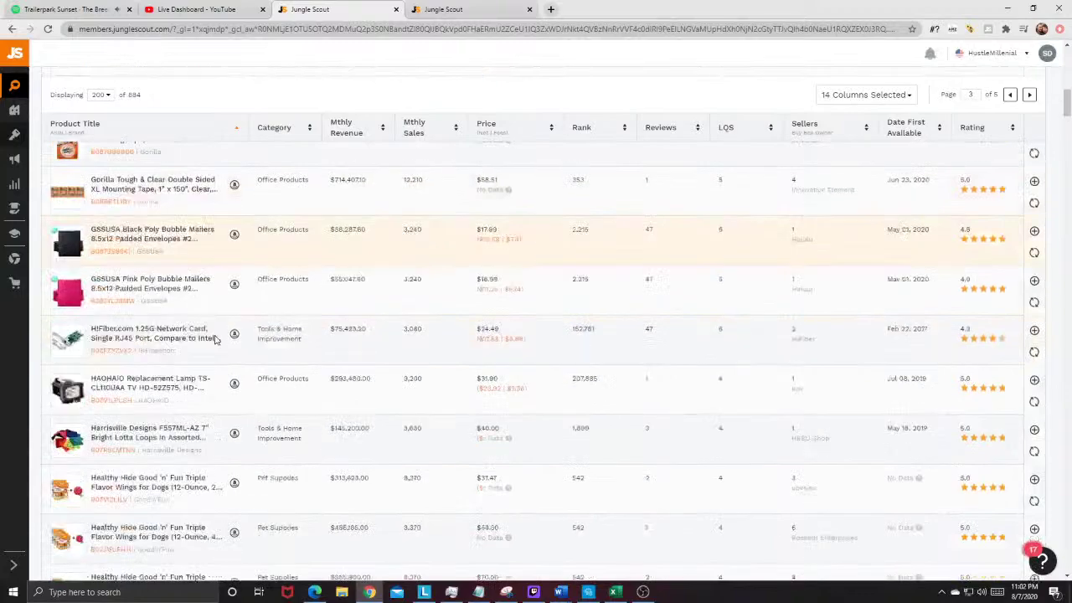
scroll(378, 371, "down", 5)
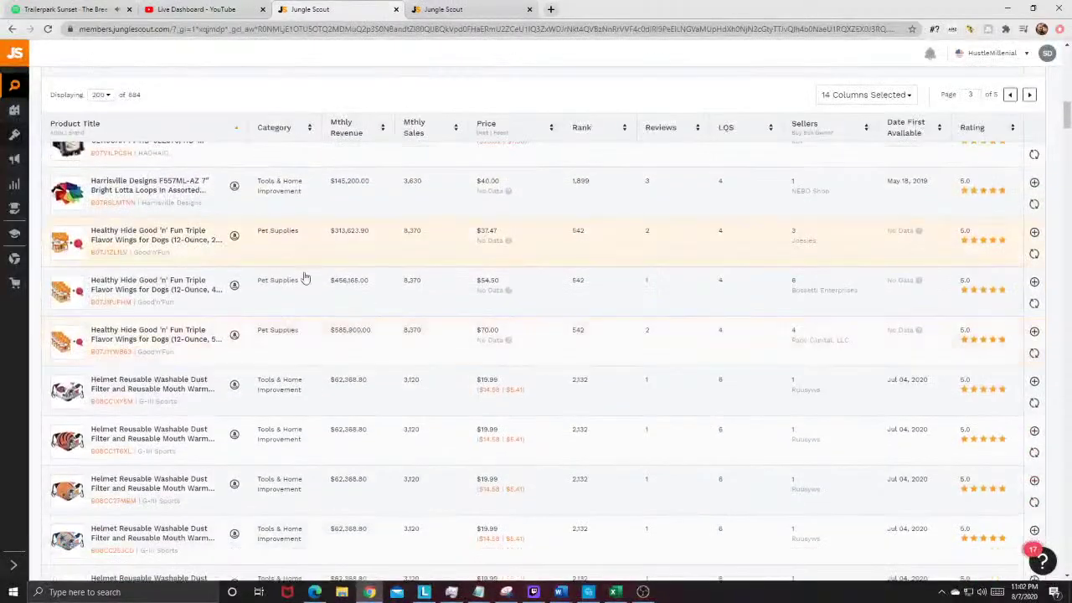
scroll(251, 318, "down", 10)
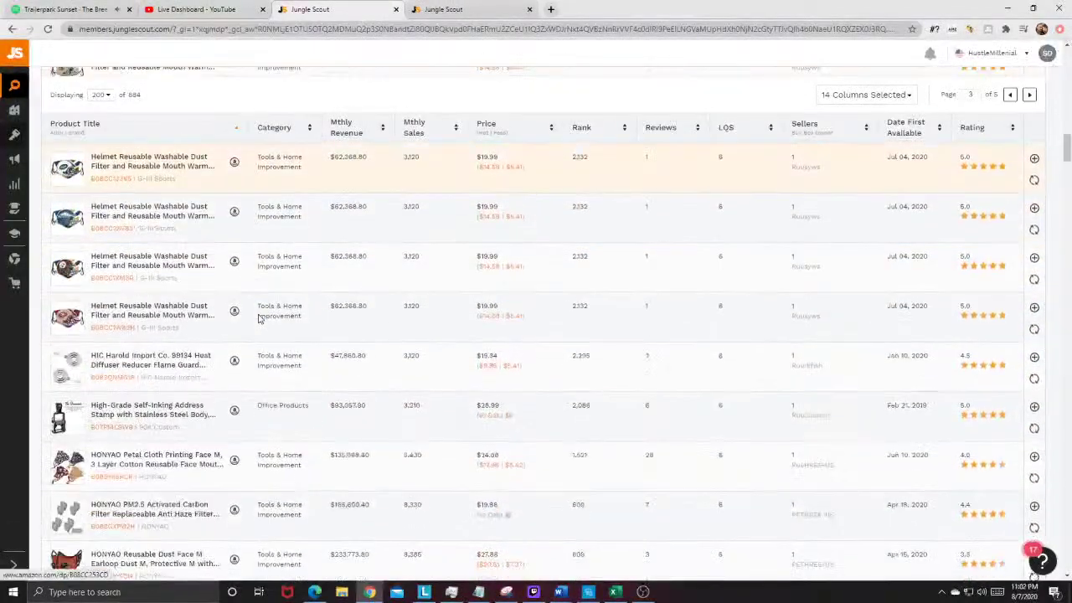
mouse_move(75, 205)
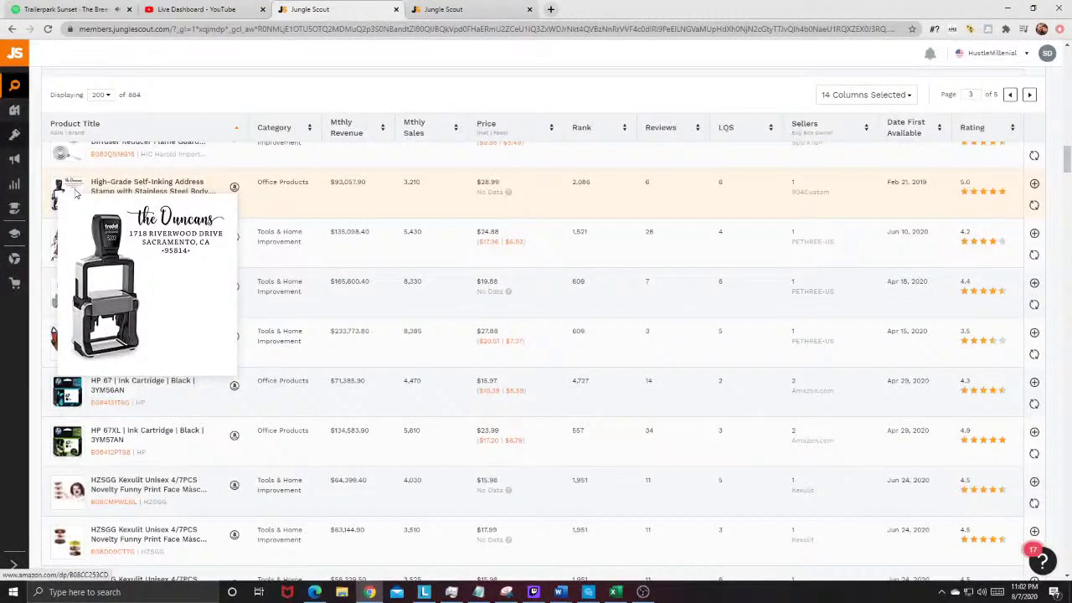
Step: Copy 'Self-Inking Address Stamp' from the stamp listing's title and search Amazon for it
left_click(234, 187)
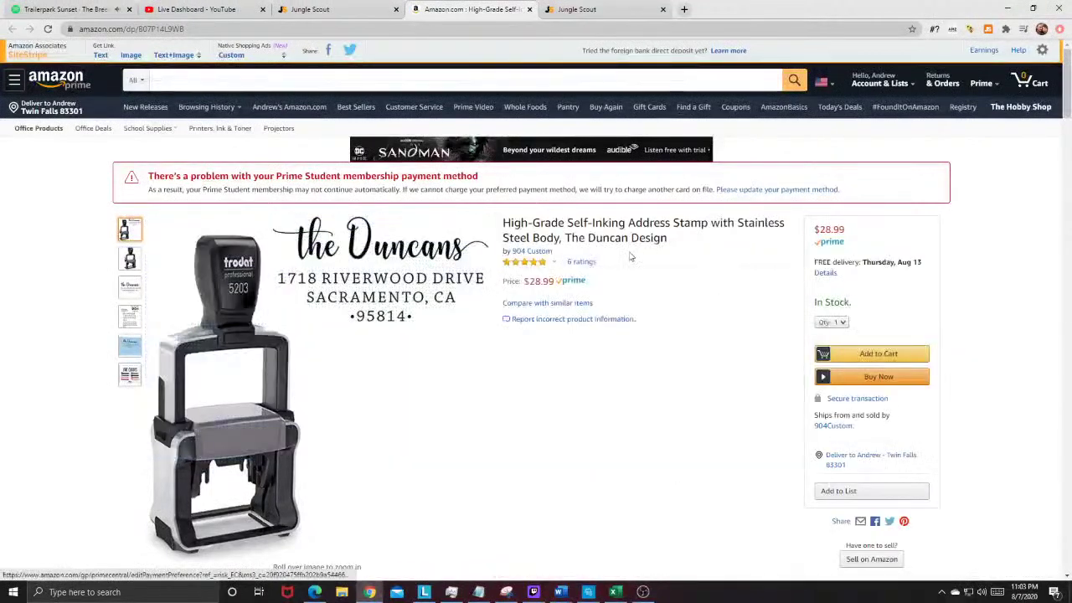
left_click_drag(500, 224, 693, 220)
left_click(583, 237)
right_click(698, 224)
left_click(720, 232)
left_click(209, 80)
right_click(211, 82)
left_click(277, 169)
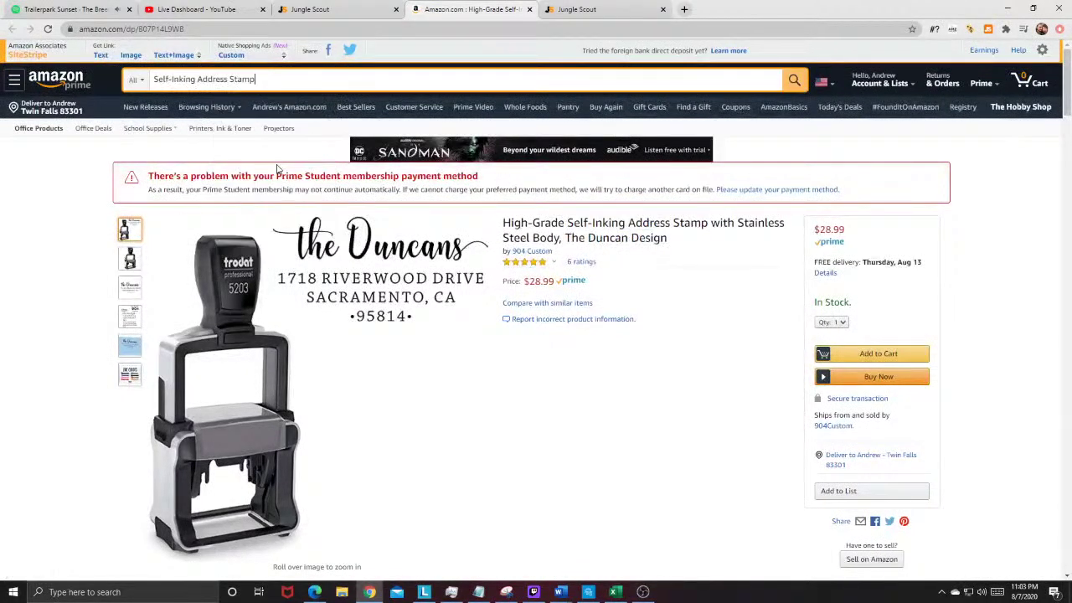
left_click(789, 83)
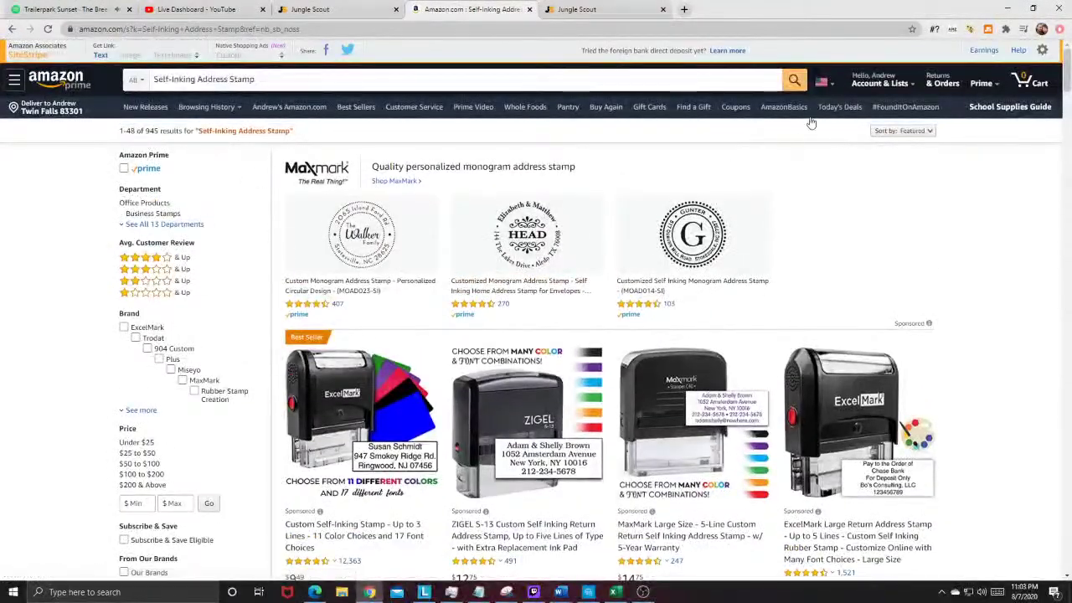
Step: Analyse the stamp results with Jungle Scout (1,123 monthly sales, $17.36 average price), then return to the database
left_click(987, 30)
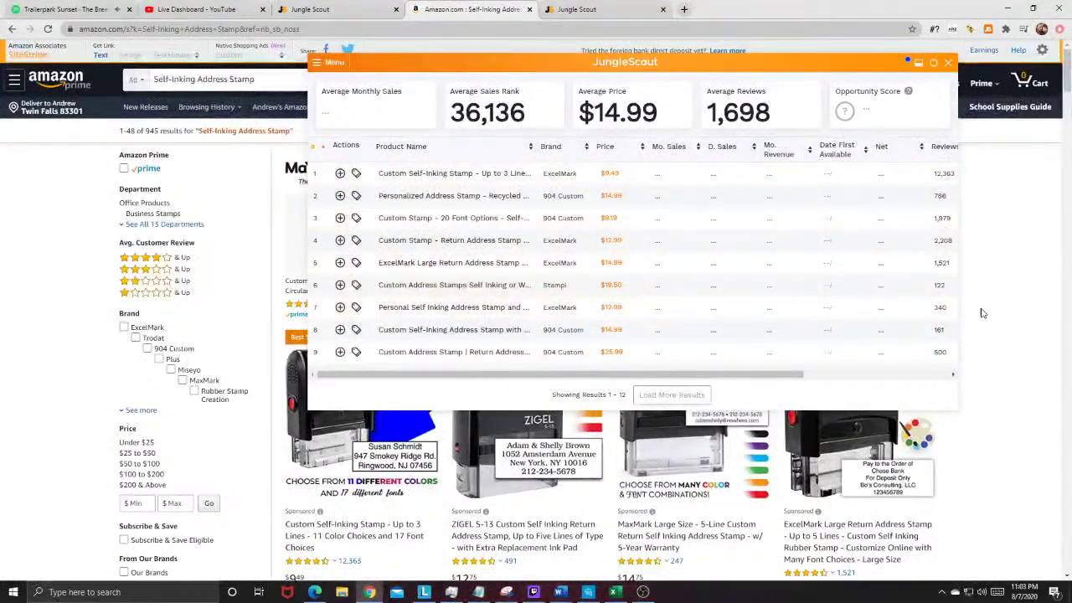
scroll(984, 314, "down", 1)
scroll(509, 505, "down", 4)
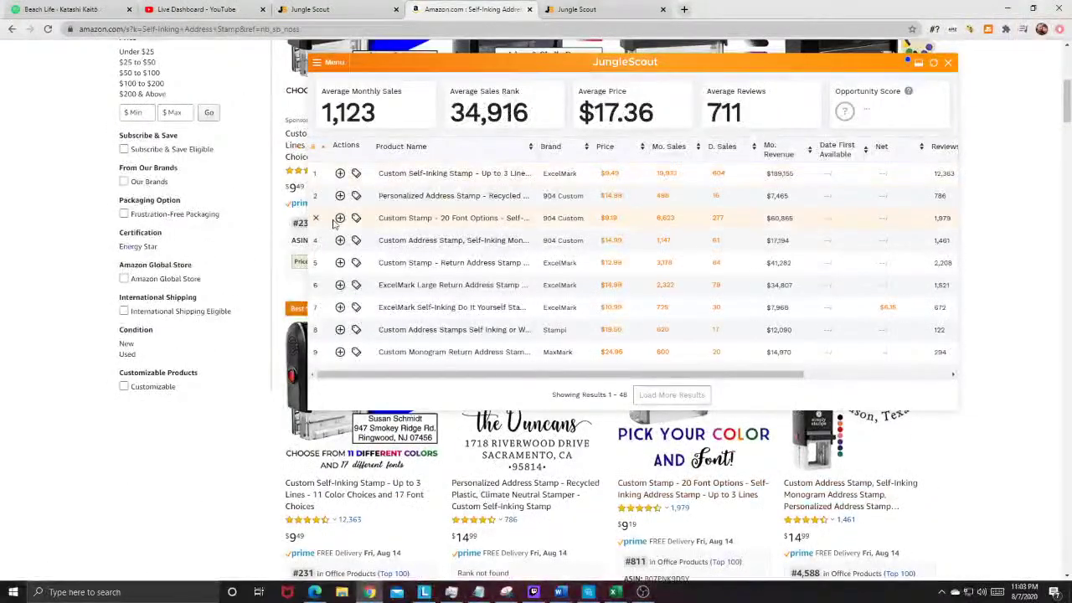
scroll(339, 247, "down", 1)
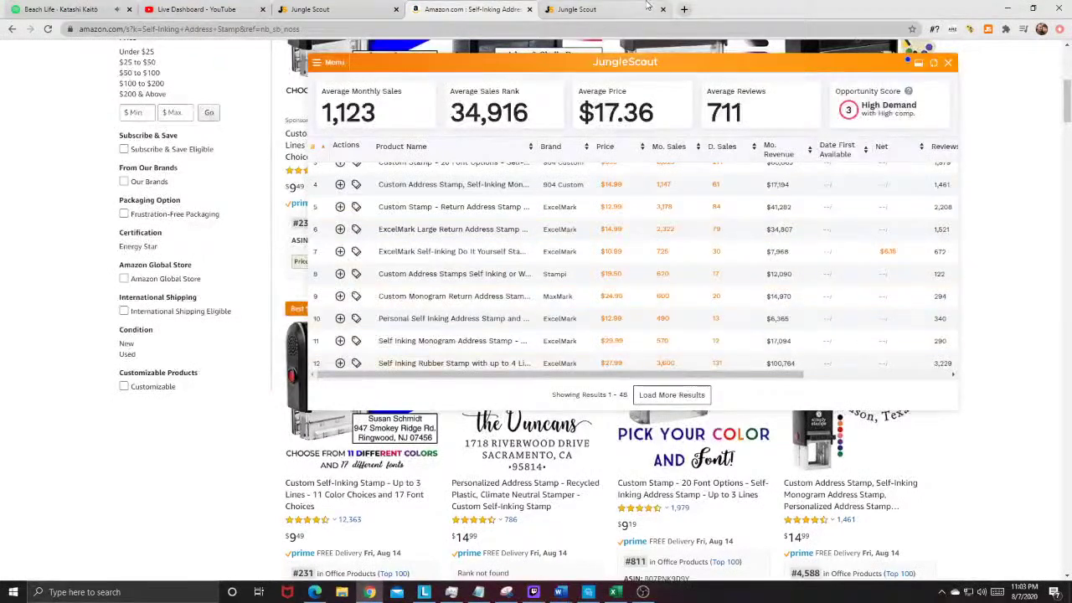
left_click(382, 7)
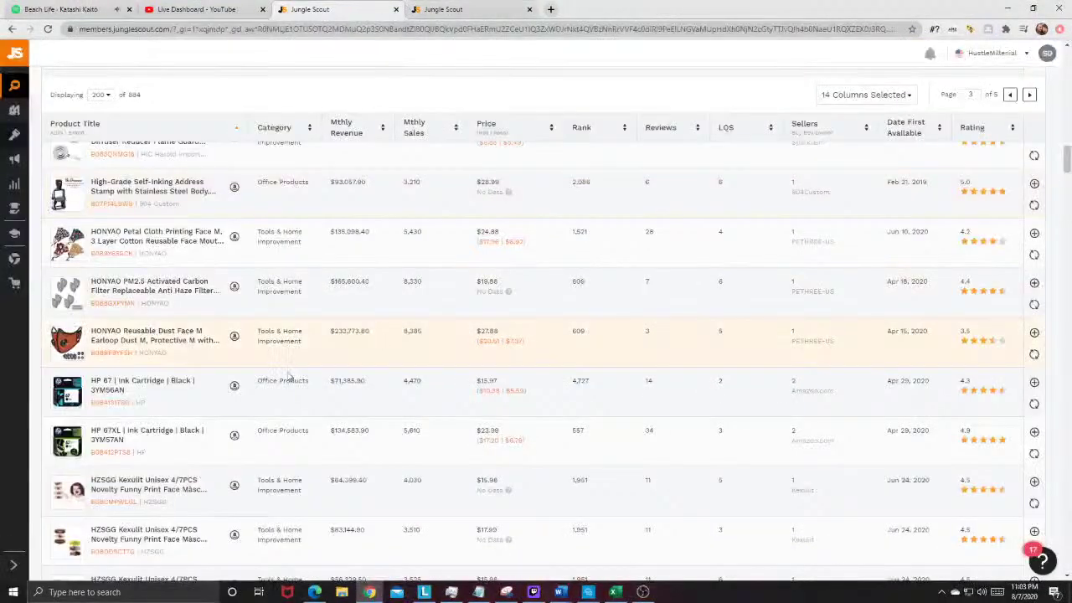
Step: Scroll down the Product Database and open the Illumiseen LED Dog Collar's Amazon listing
scroll(154, 328, "down", 5)
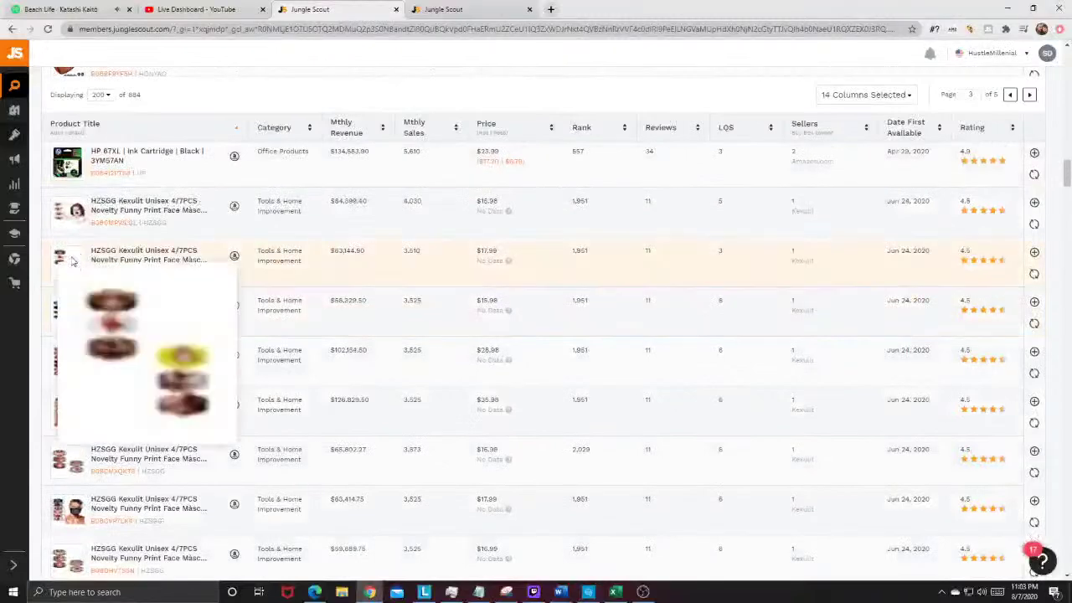
scroll(151, 344, "down", 5)
scroll(144, 361, "down", 5)
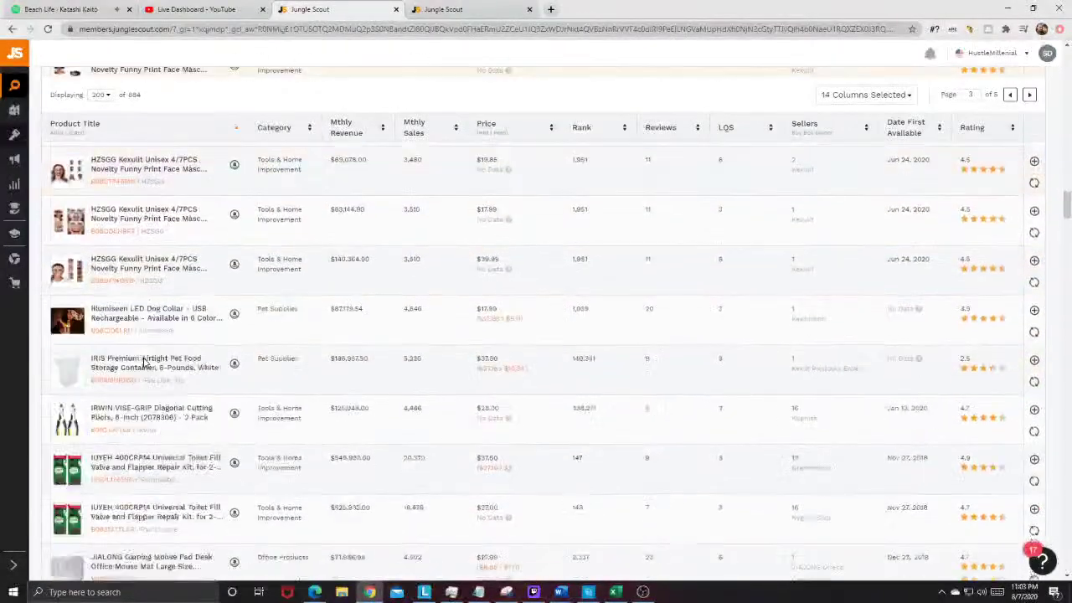
mouse_move(67, 281)
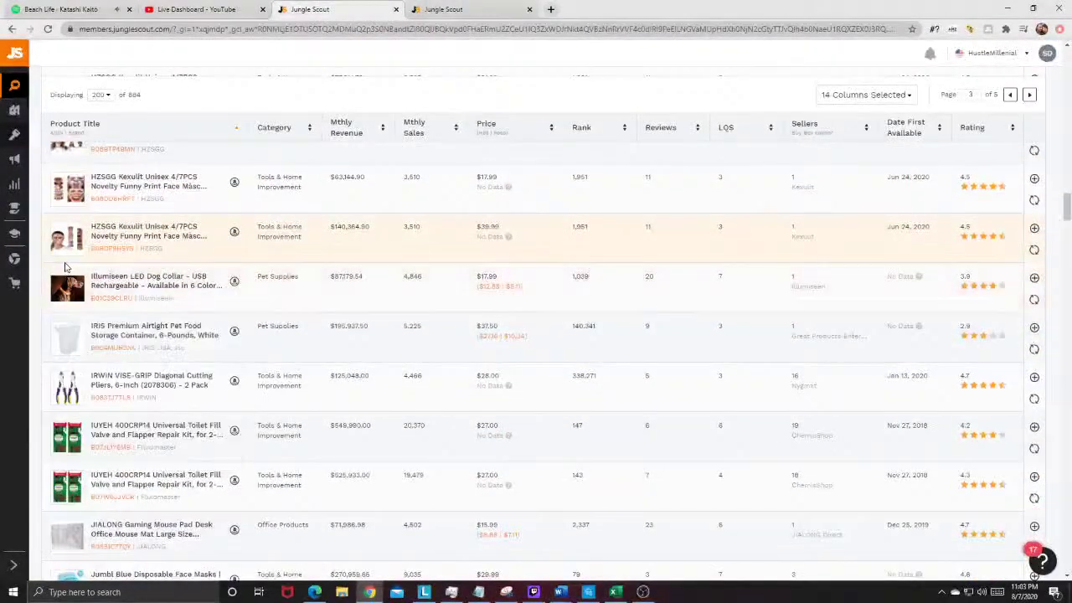
left_click(234, 282)
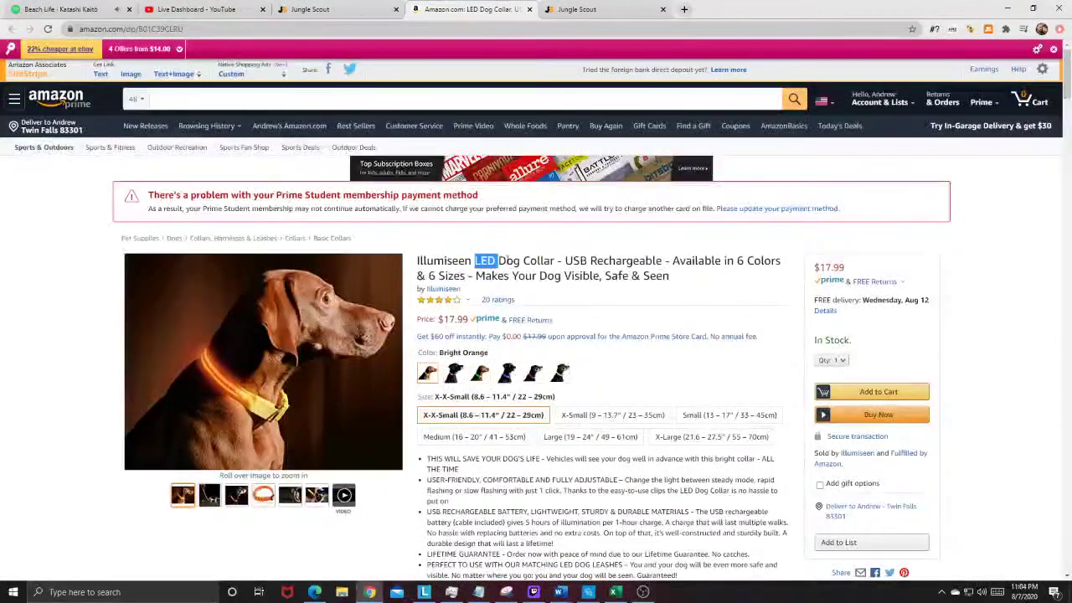
Step: Copy 'LED Dog Collar' from the title, search Amazon for it, and browse the 631 results
right_click(551, 259)
left_click(570, 266)
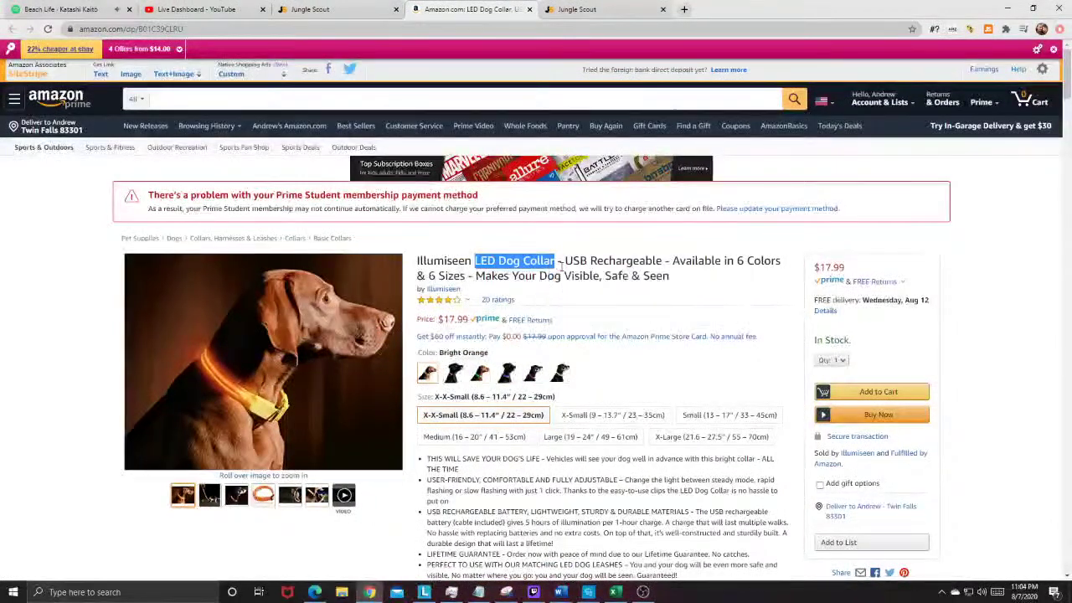
scroll(471, 360, "down", 2)
left_click_drag(431, 346, 777, 347)
left_click(540, 358)
scroll(595, 201, "up", 2)
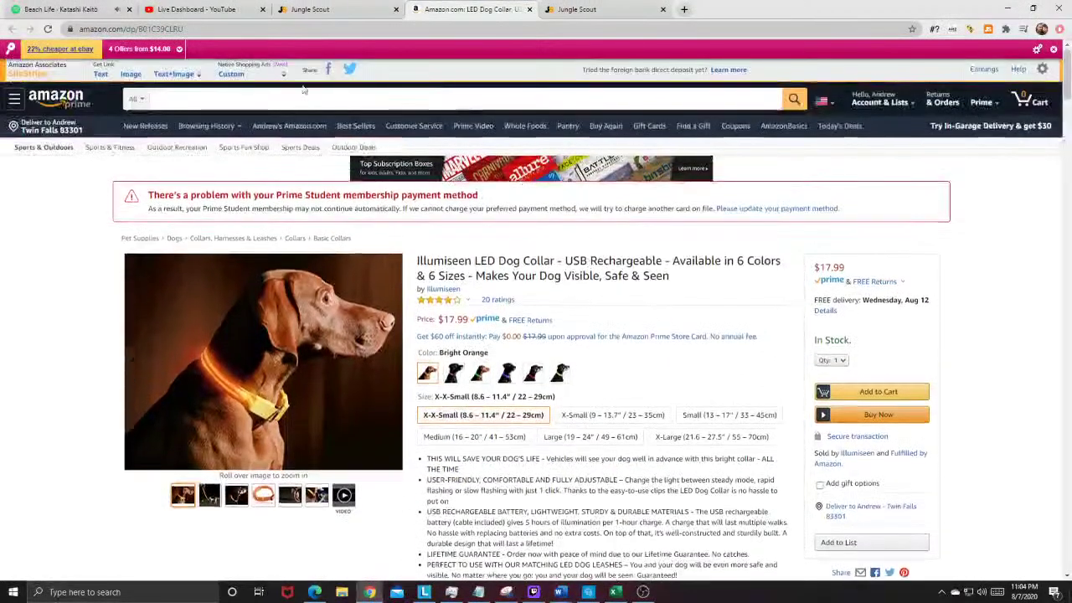
right_click(181, 99)
left_click(230, 188)
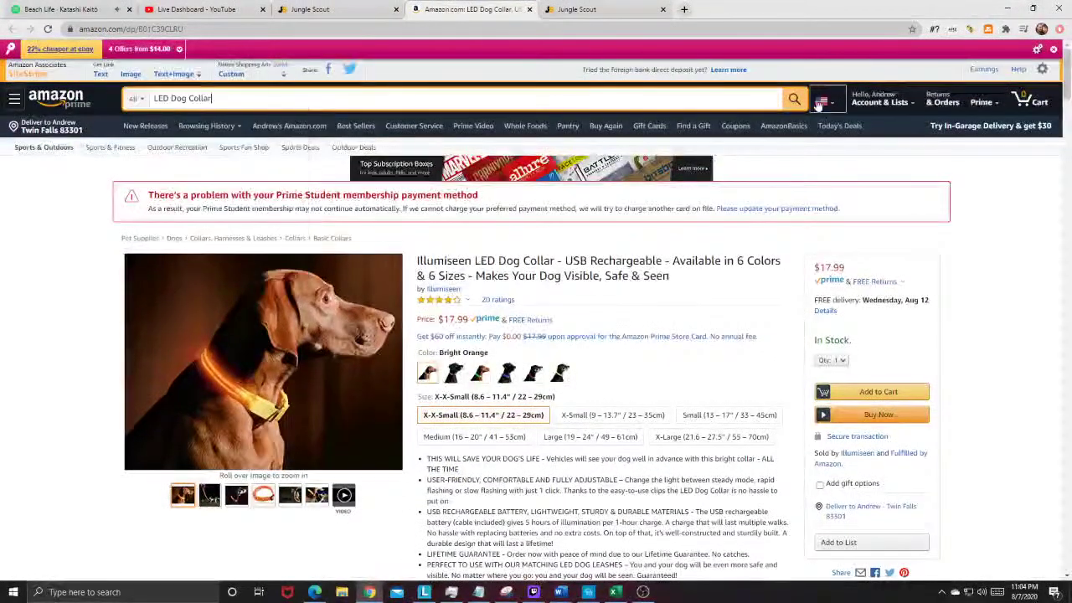
left_click(793, 99)
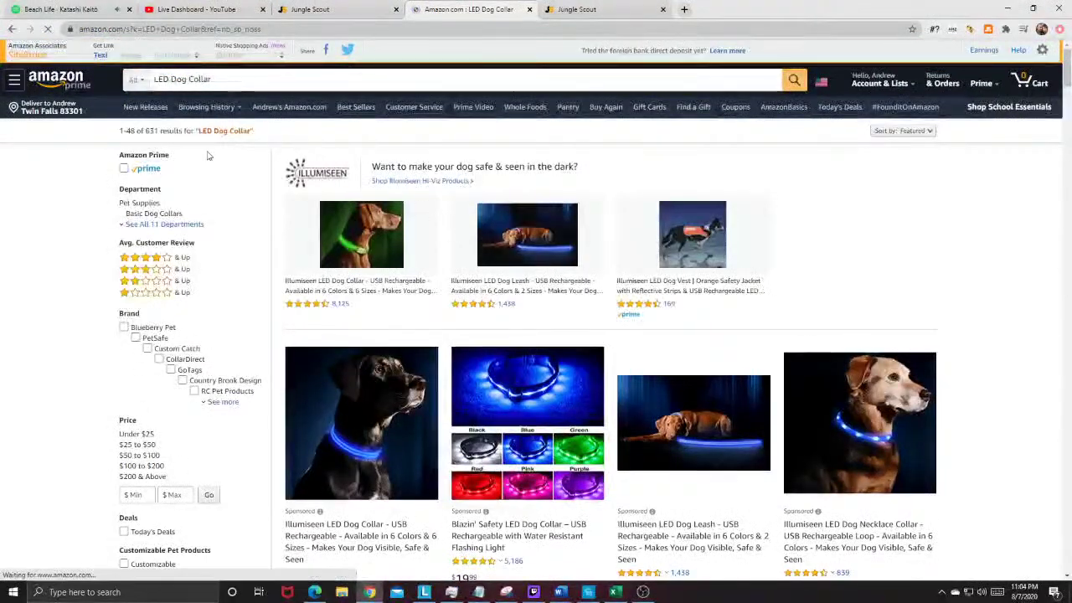
scroll(638, 220, "down", 1)
scroll(462, 335, "down", 3)
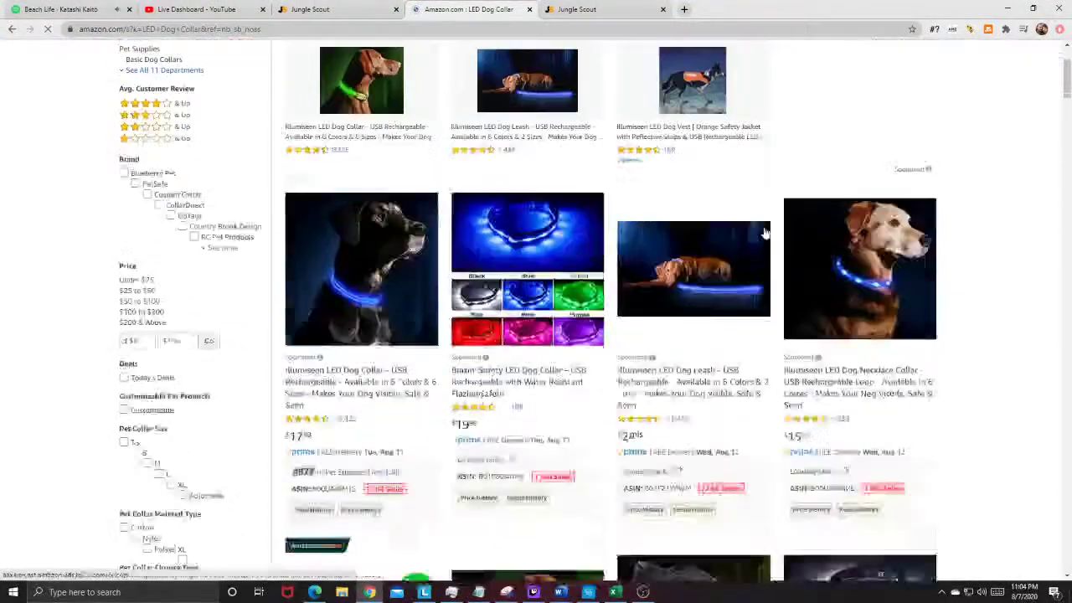
scroll(569, 311, "down", 6)
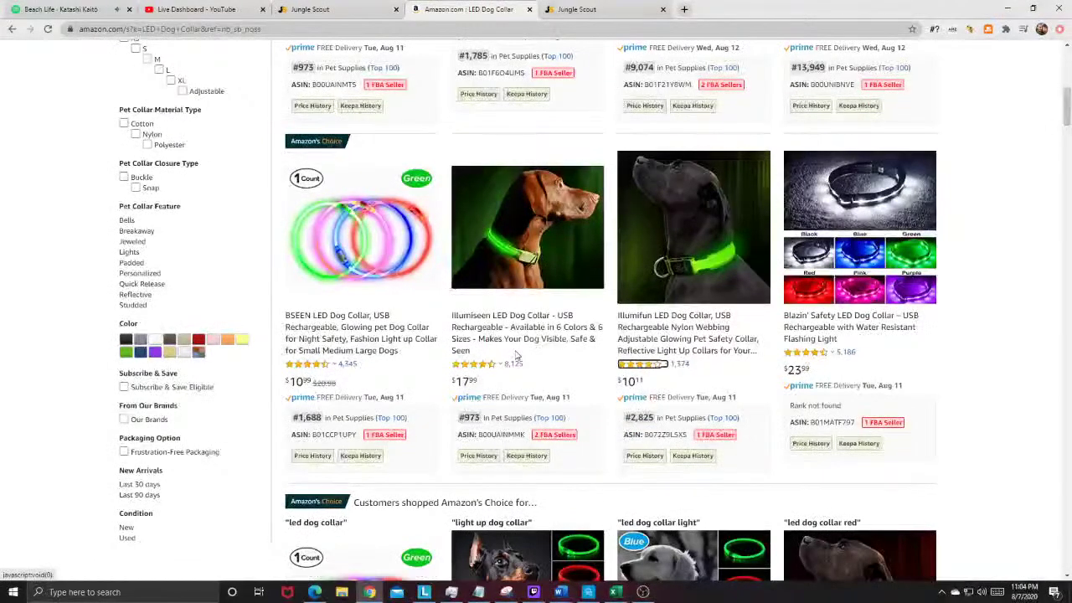
left_click(528, 9)
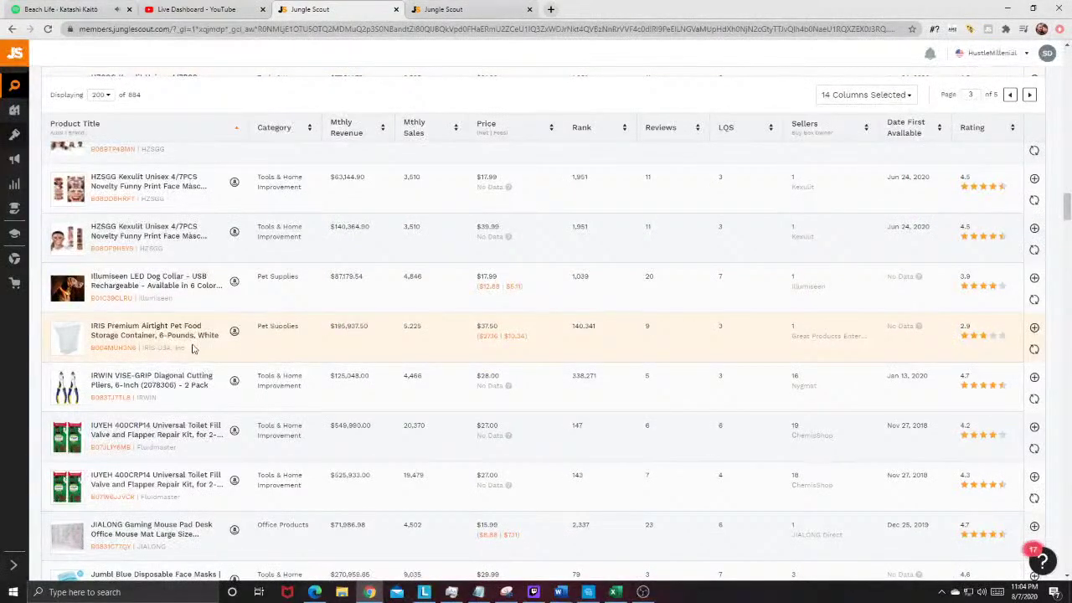
mouse_move(59, 347)
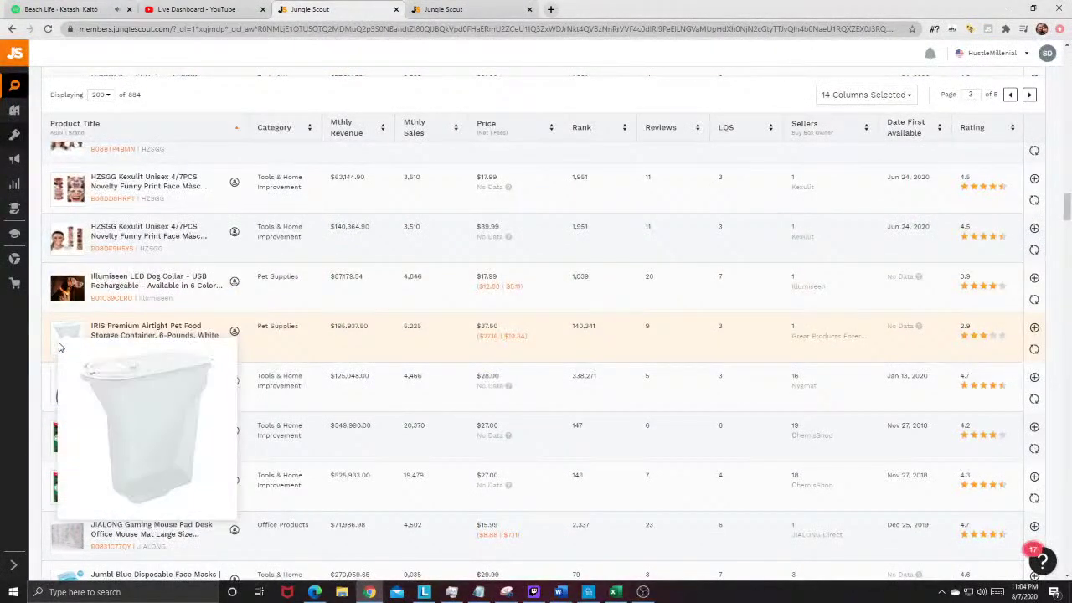
scroll(121, 315, "down", 2)
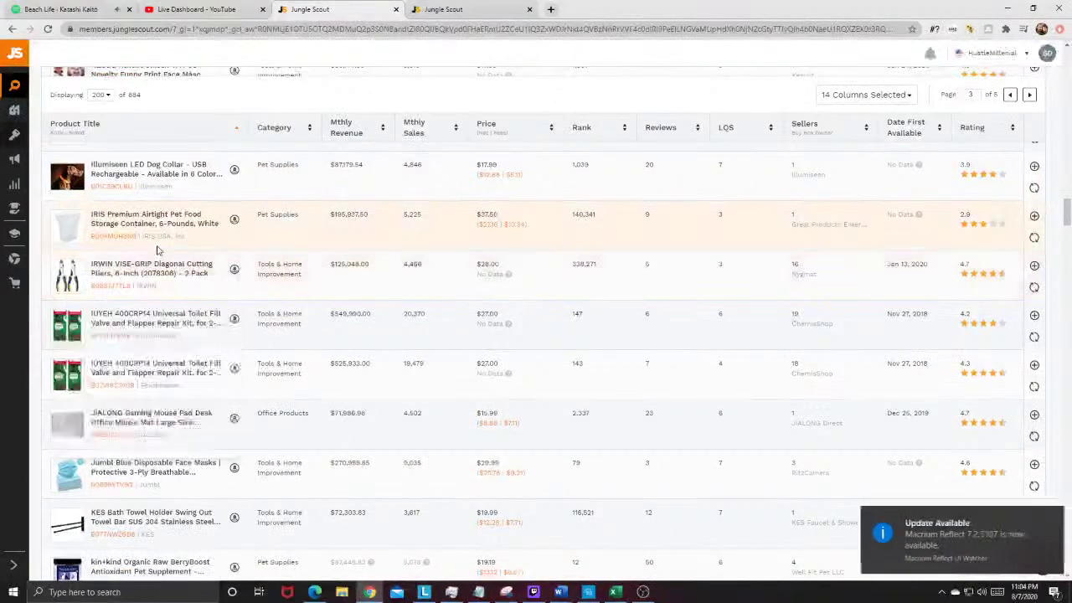
scroll(139, 301, "down", 2)
scroll(138, 301, "down", 2)
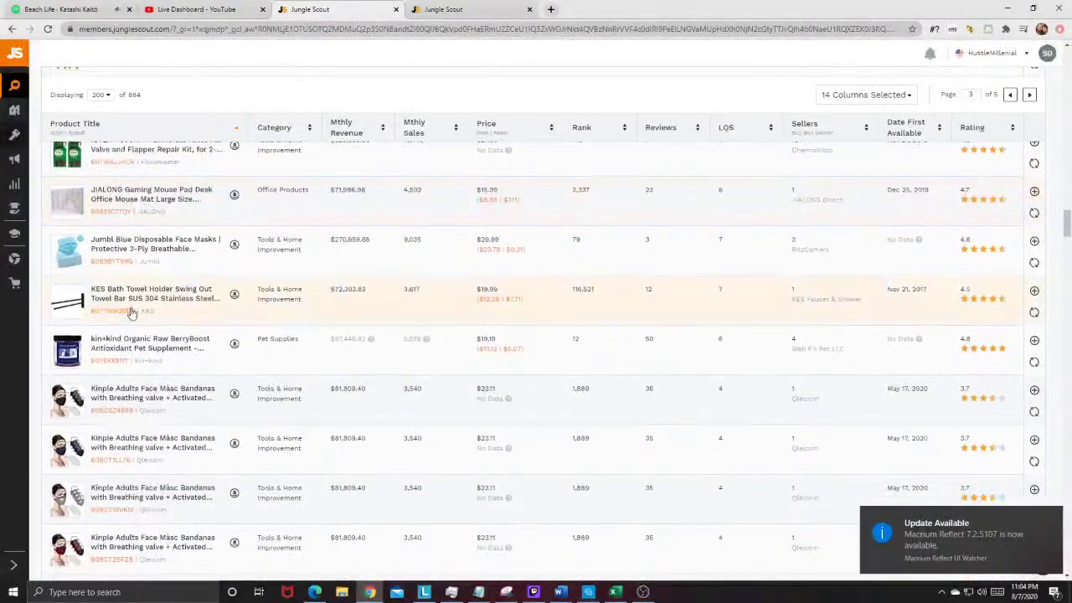
left_click(1051, 530)
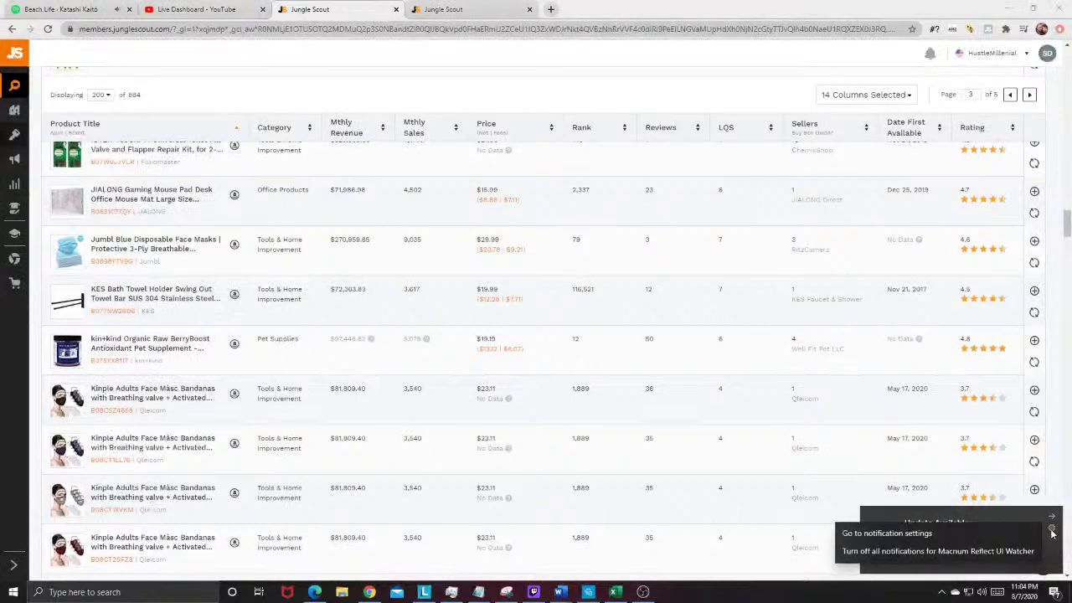
left_click(1005, 551)
scroll(96, 482, "down", 10)
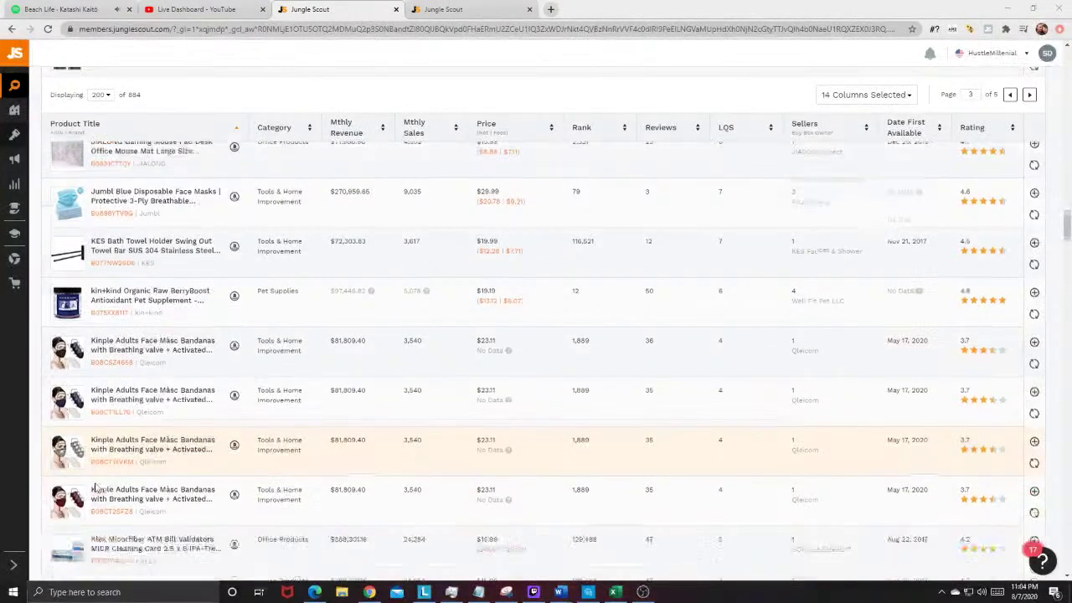
scroll(97, 481, "down", 5)
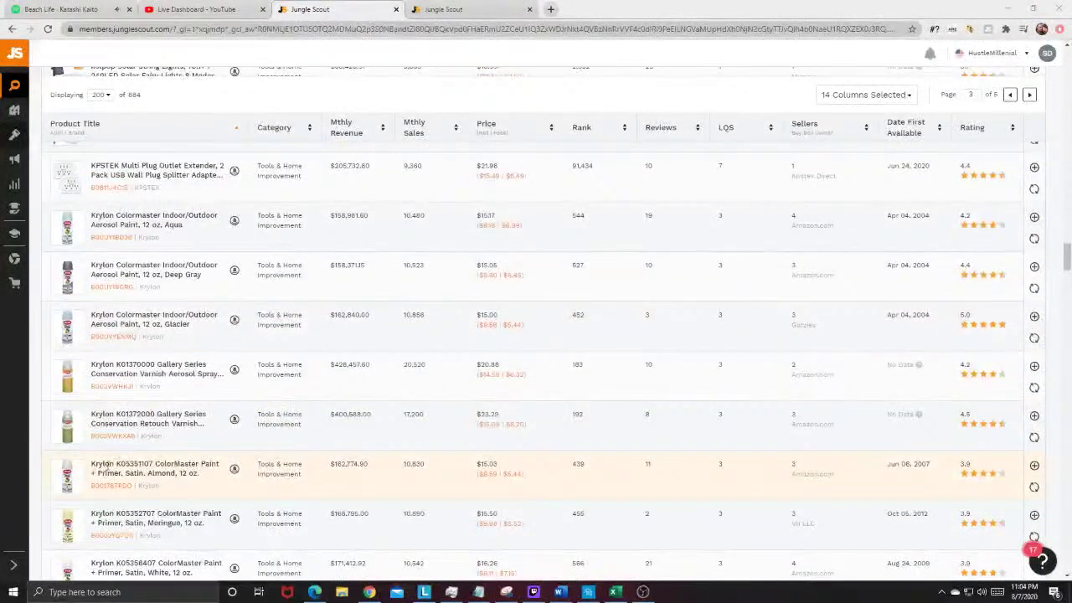
scroll(107, 464, "down", 7)
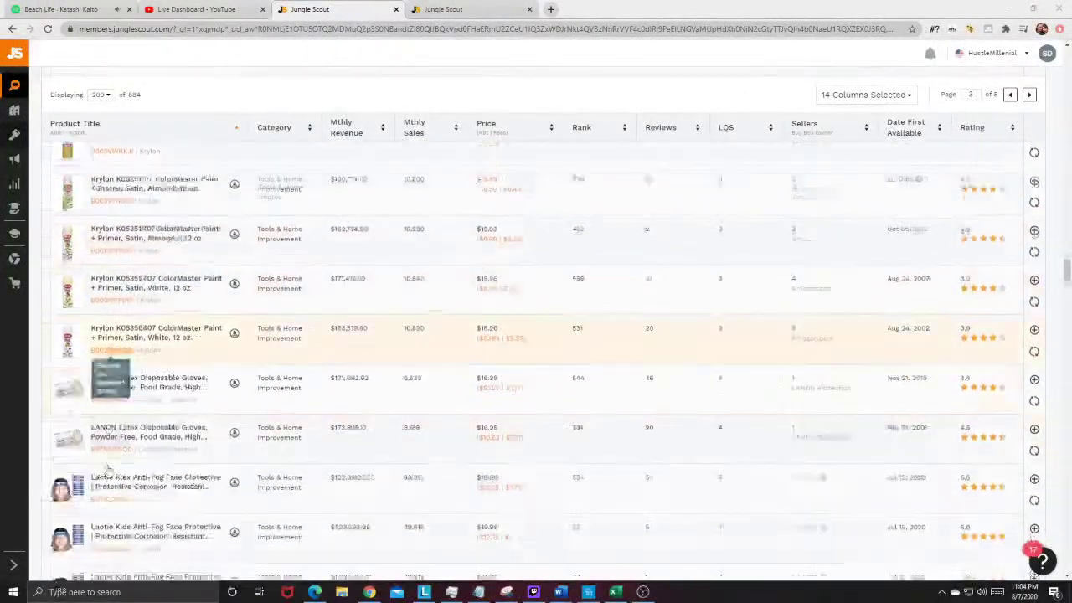
scroll(155, 327, "down", 4)
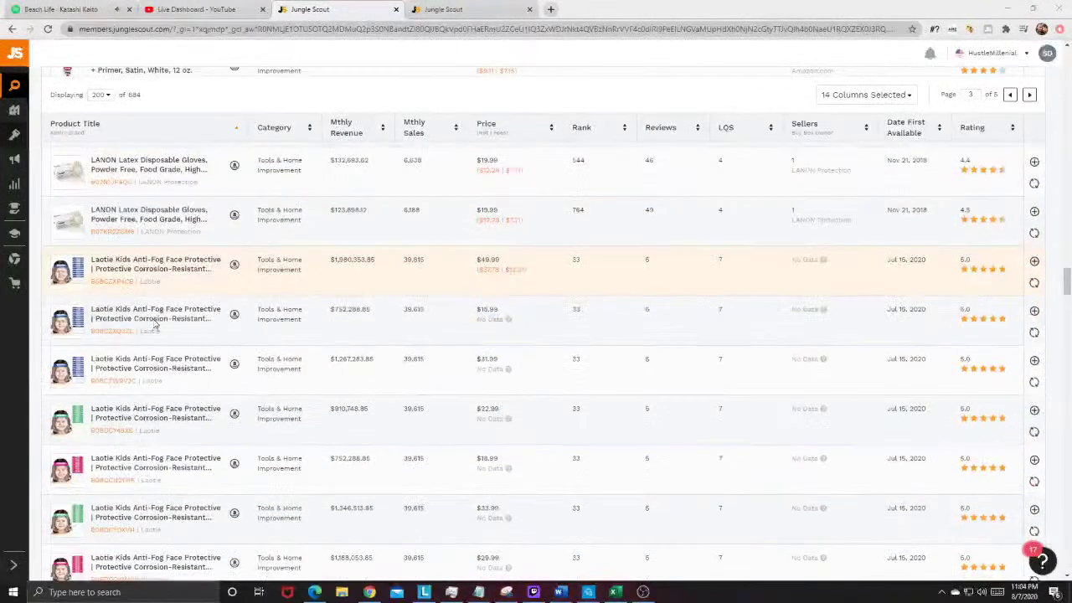
scroll(117, 343, "down", 7)
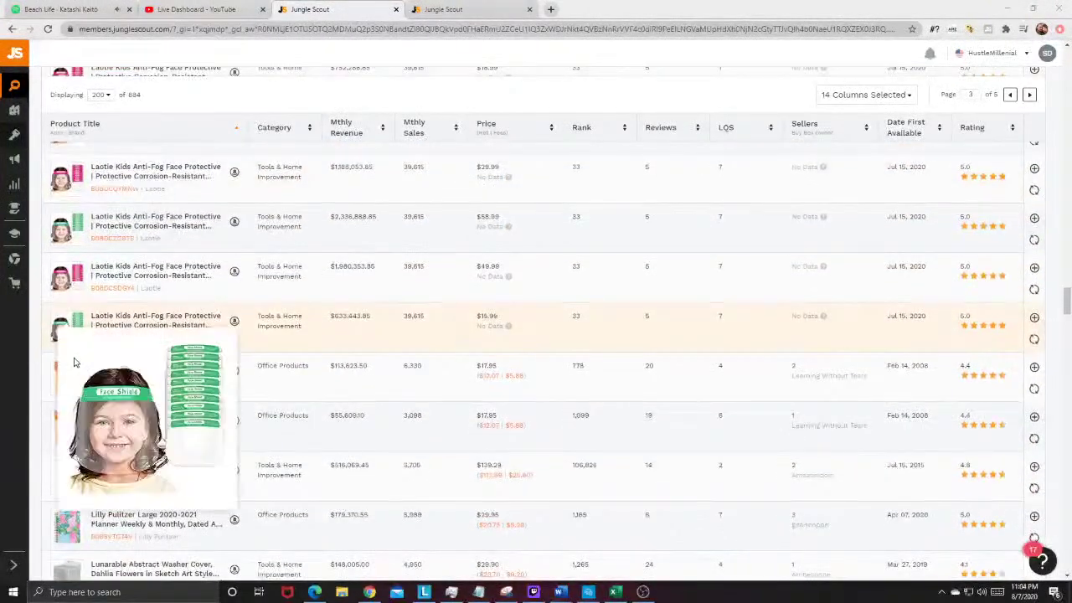
mouse_move(63, 381)
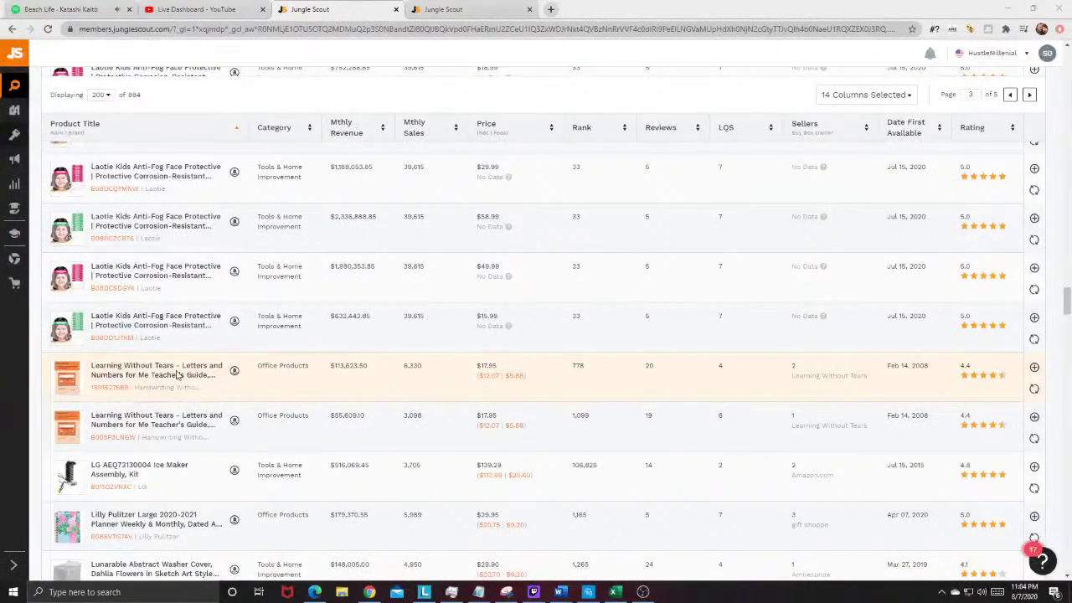
scroll(177, 376, "down", 2)
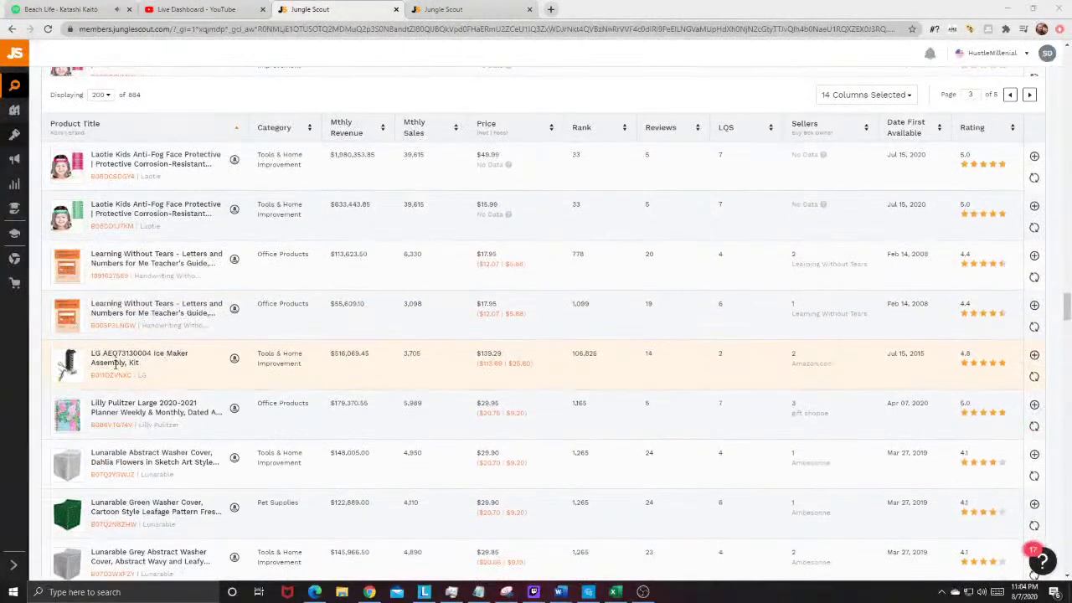
scroll(155, 381, "down", 6)
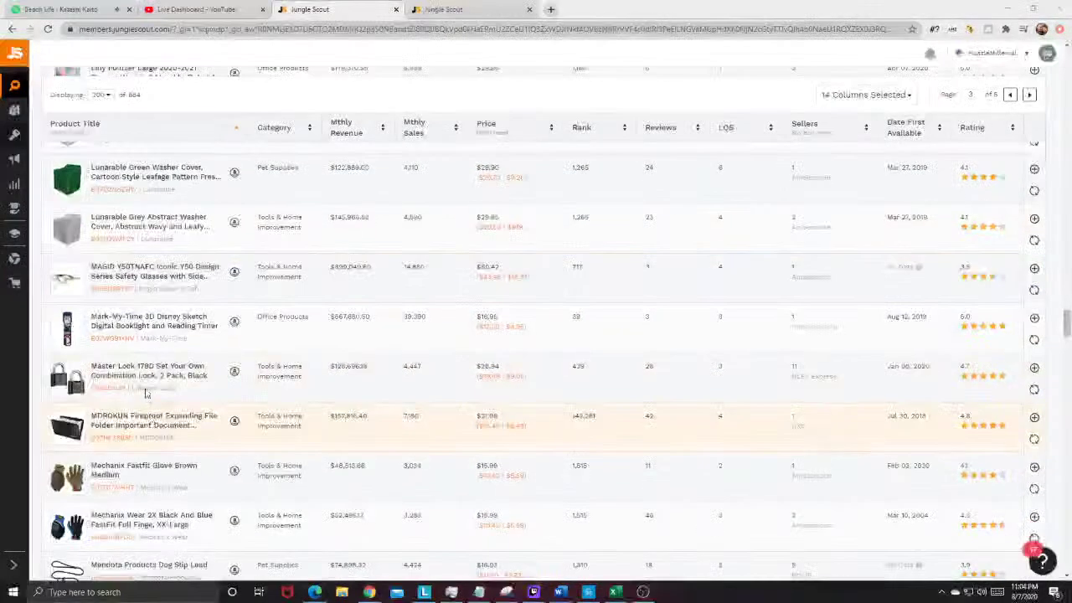
mouse_move(67, 327)
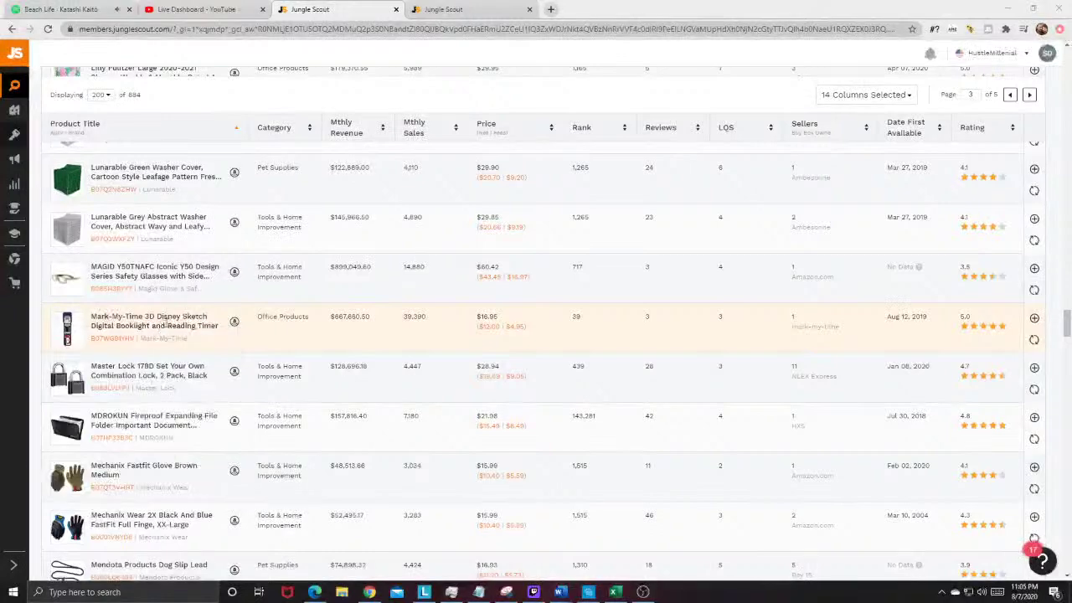
scroll(142, 325, "down", 4)
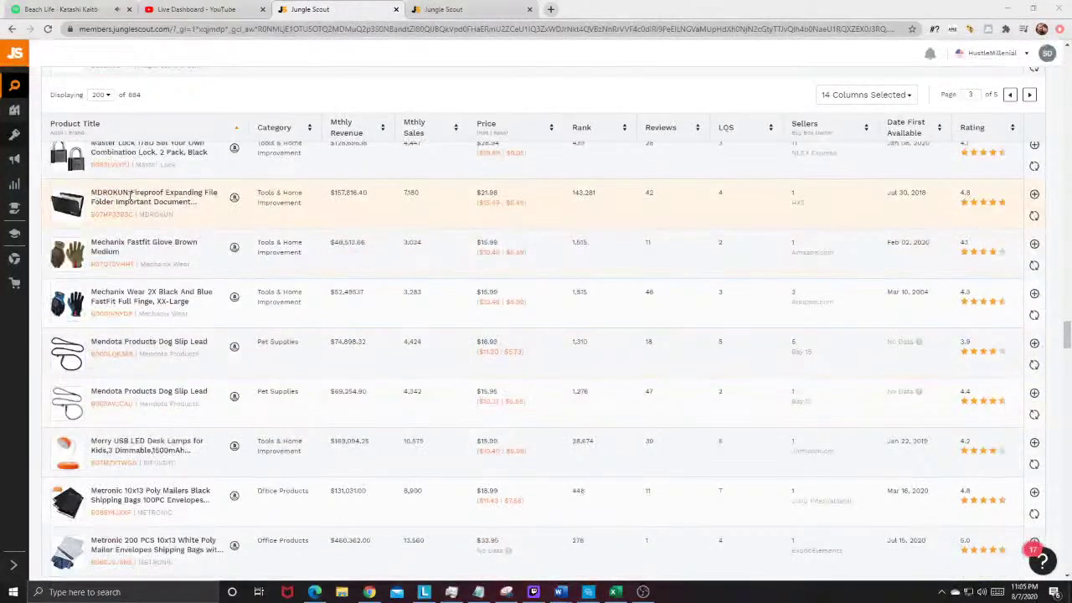
Step: Open the MDROKUN fireproof organizer's listing and search Amazon for 'fireproof file folder'
left_click(235, 198)
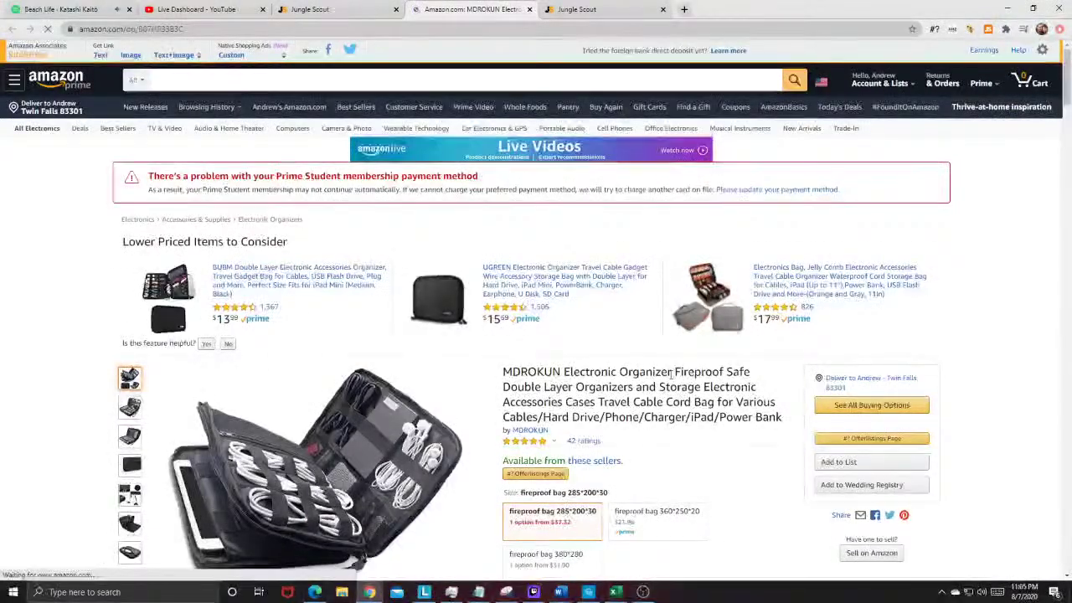
left_click(499, 81)
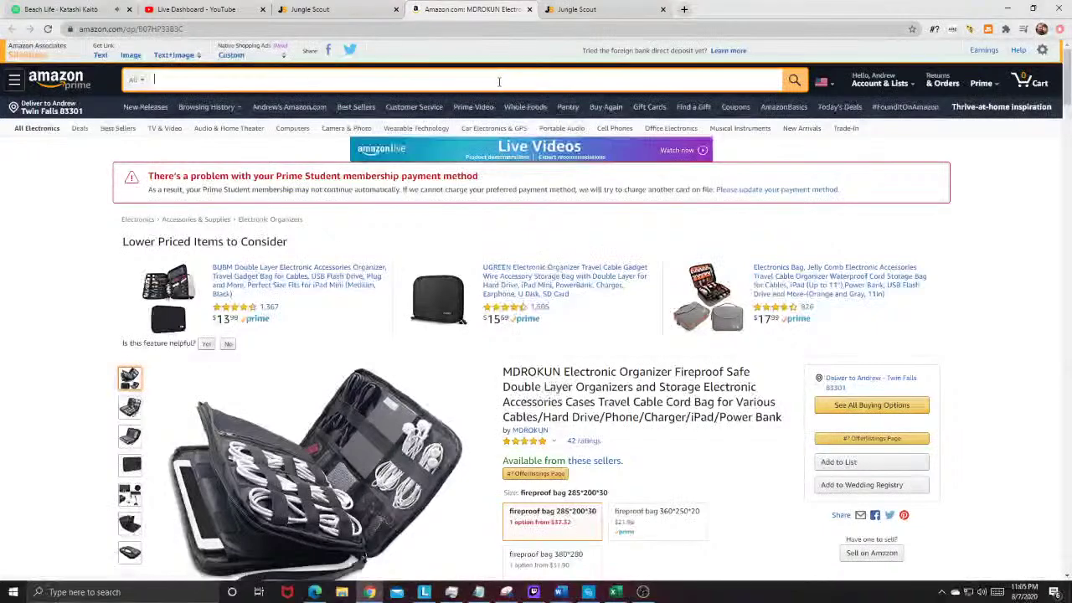
type("firepr")
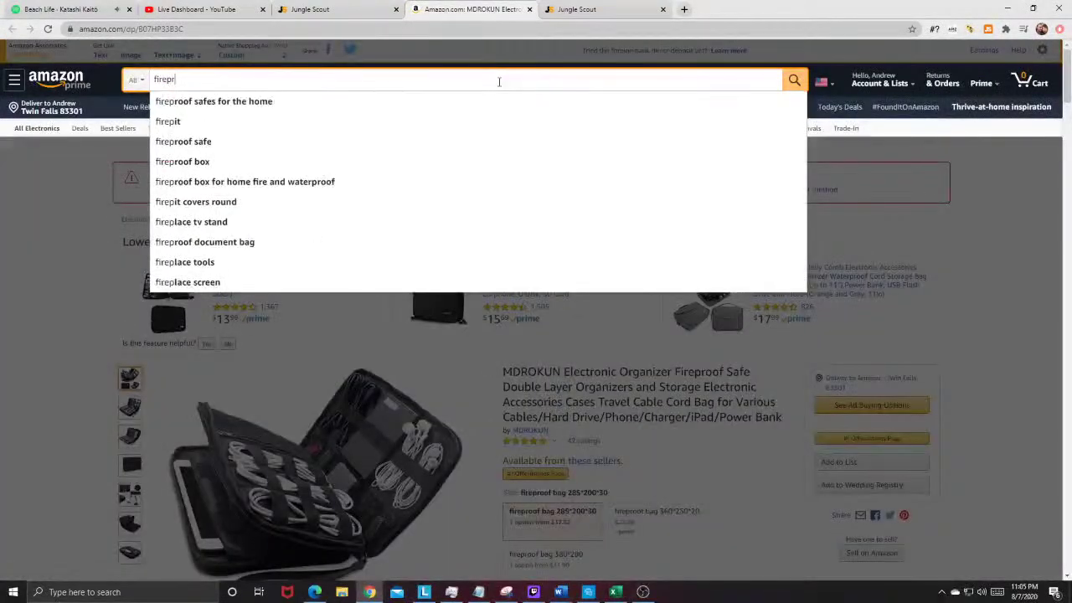
type("oof file folder")
key("Return")
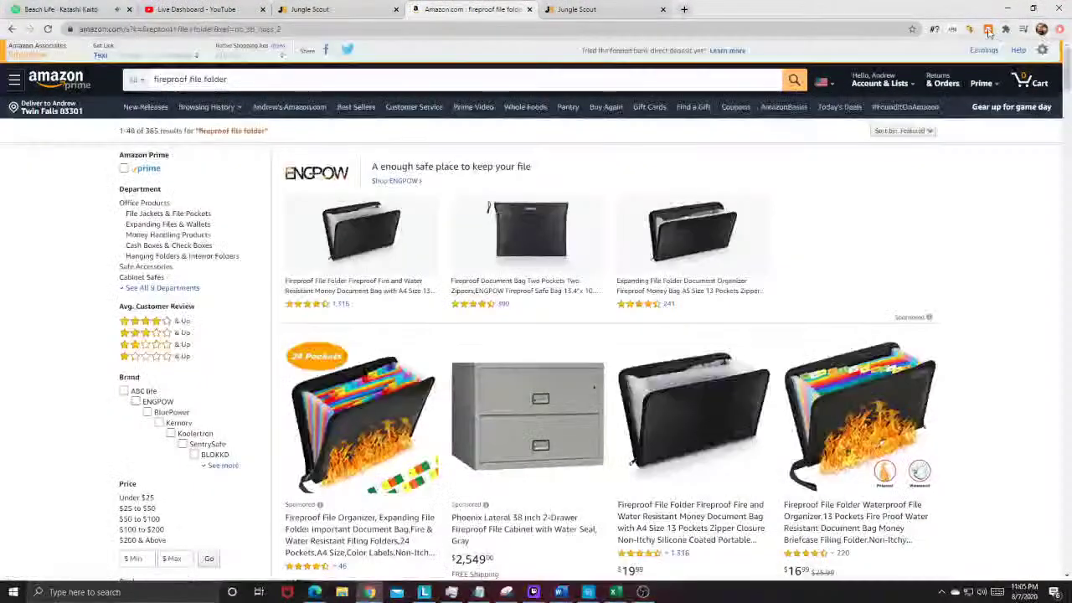
Step: Run Jungle Scout on the fireproof file folder results: 1,029 monthly sales, $21.33 average, score 3
left_click(988, 30)
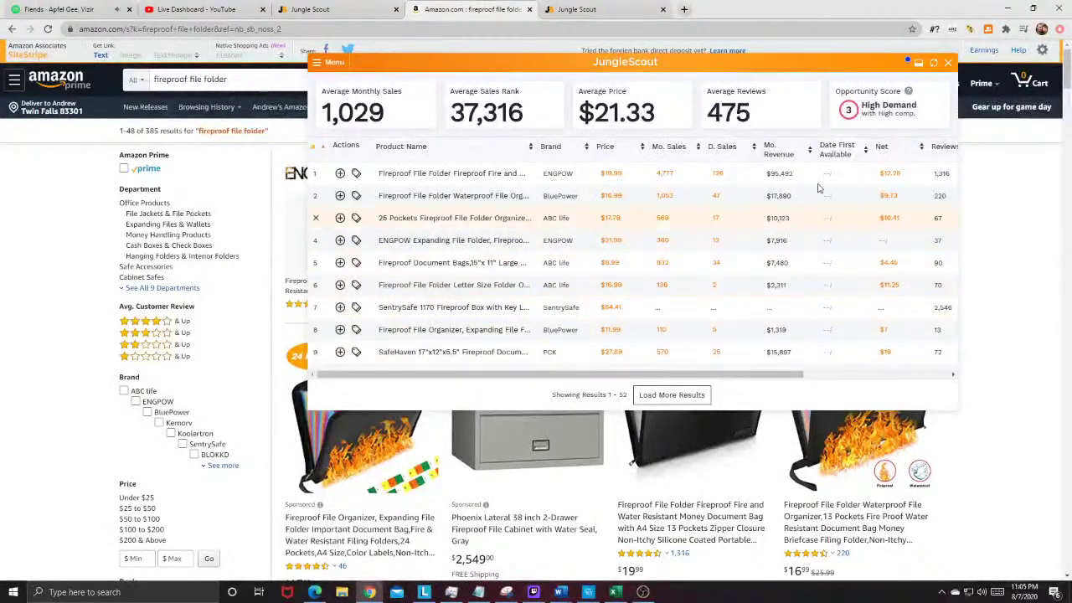
scroll(879, 209, "down", 1)
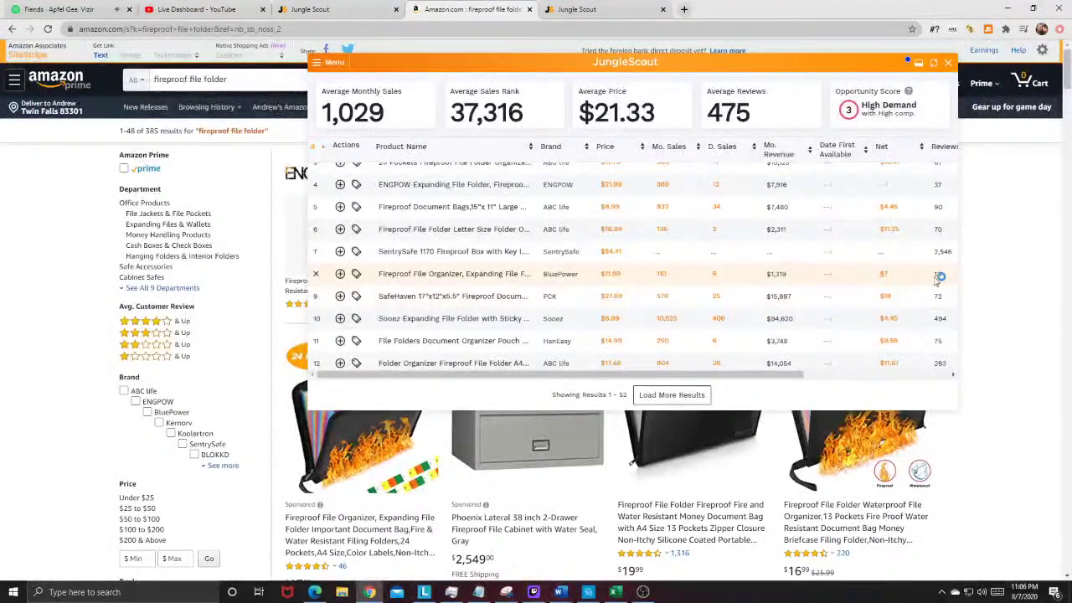
mouse_move(479, 279)
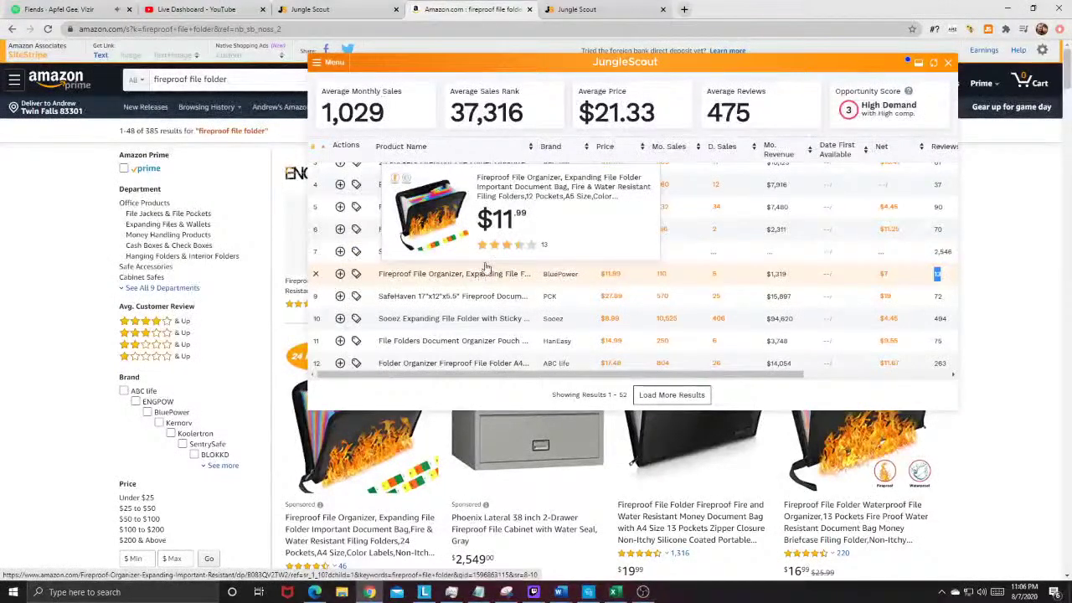
Step: Open Alibaba in a new tab and search it for 'fireproof file folder'
left_click(684, 10)
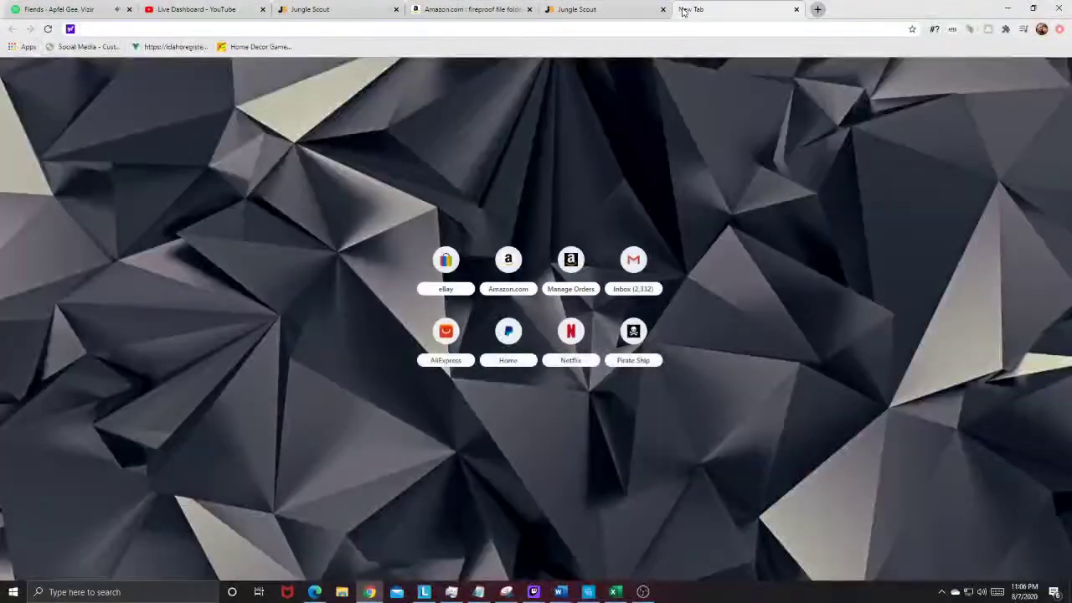
type("alibaba")
key("Return")
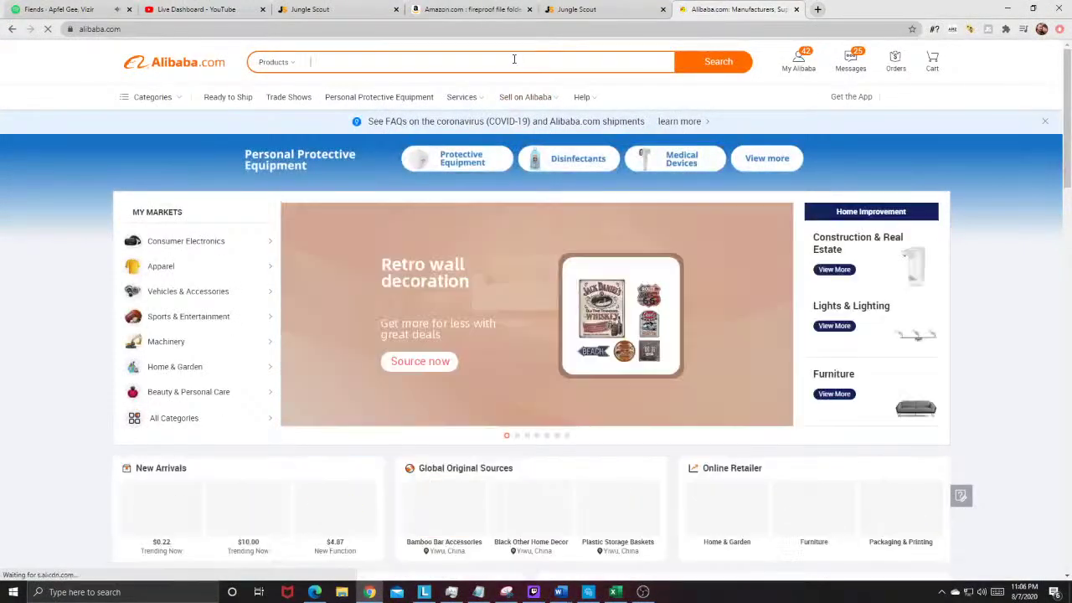
left_click(515, 64)
type("fireproof file folder")
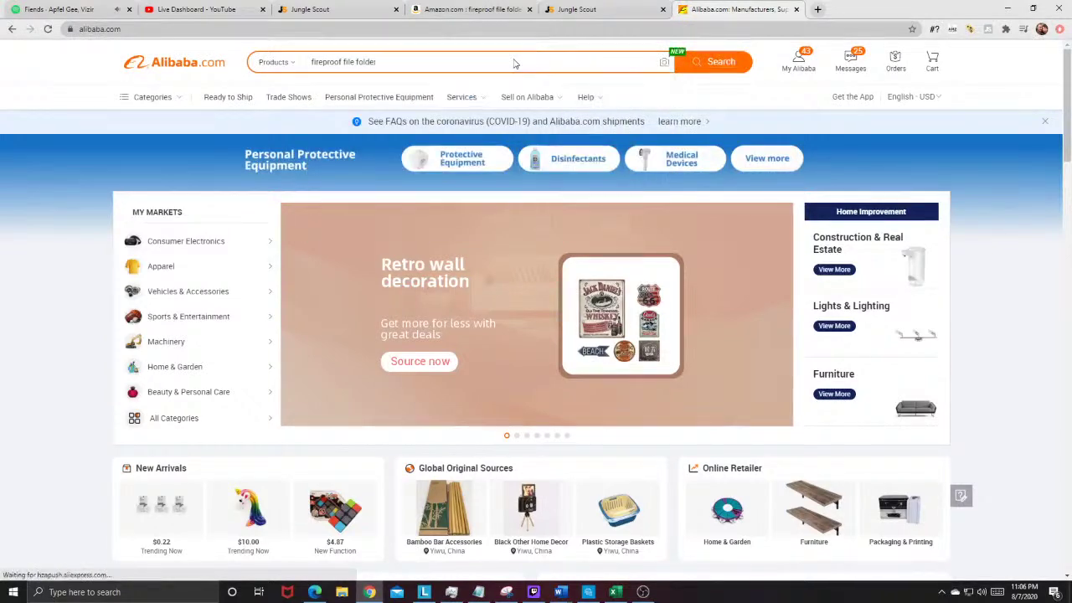
key("Return")
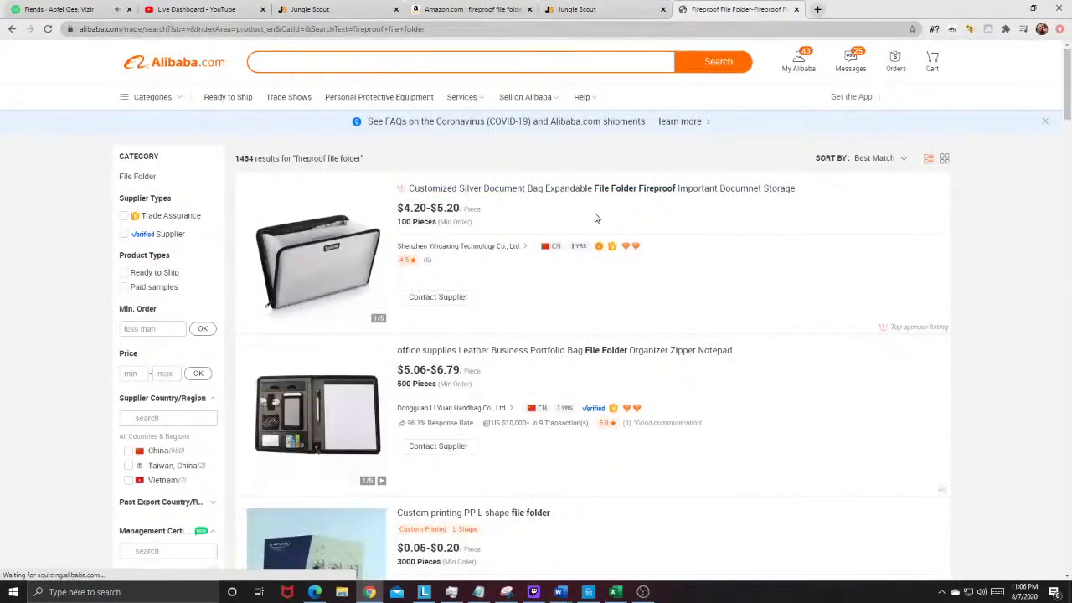
Step: Filter the Alibaba results to Trade Assurance and Assessed Supplier only
scroll(410, 266, "down", 2)
scroll(574, 282, "up", 2)
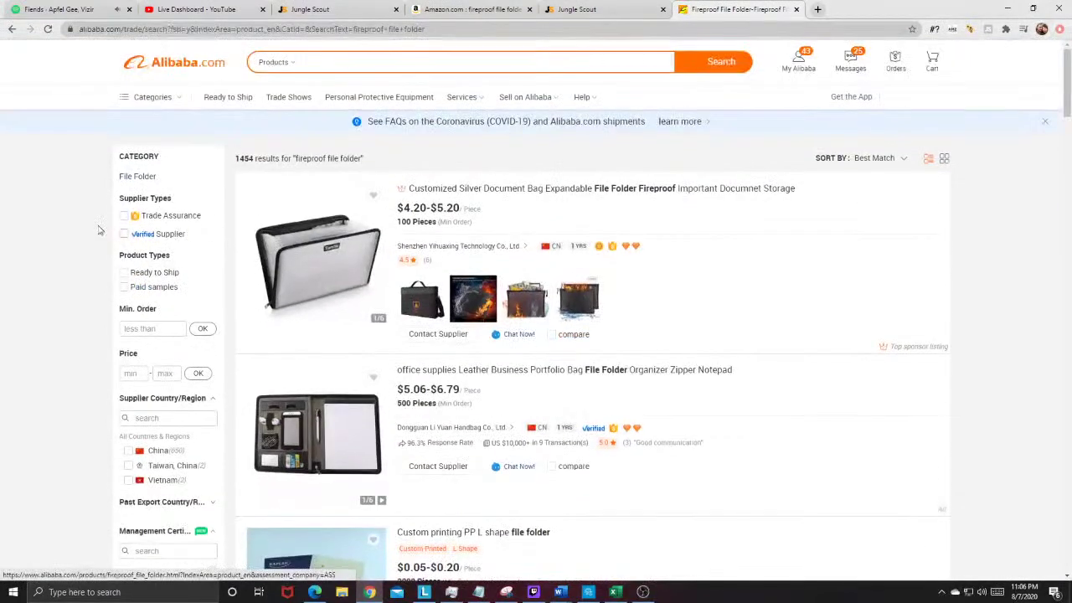
left_click(124, 216)
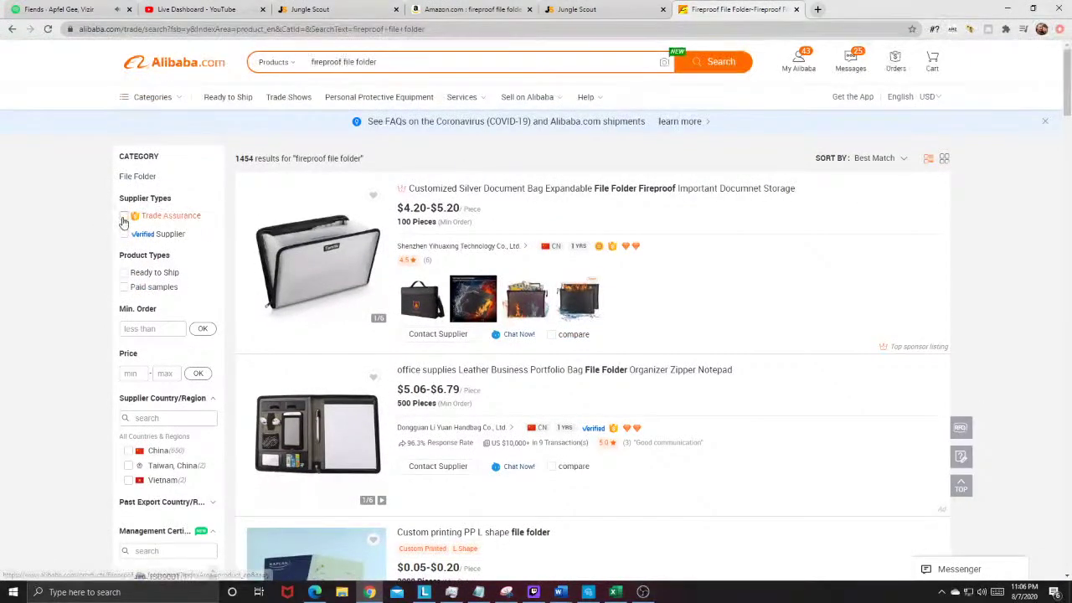
left_click(122, 234)
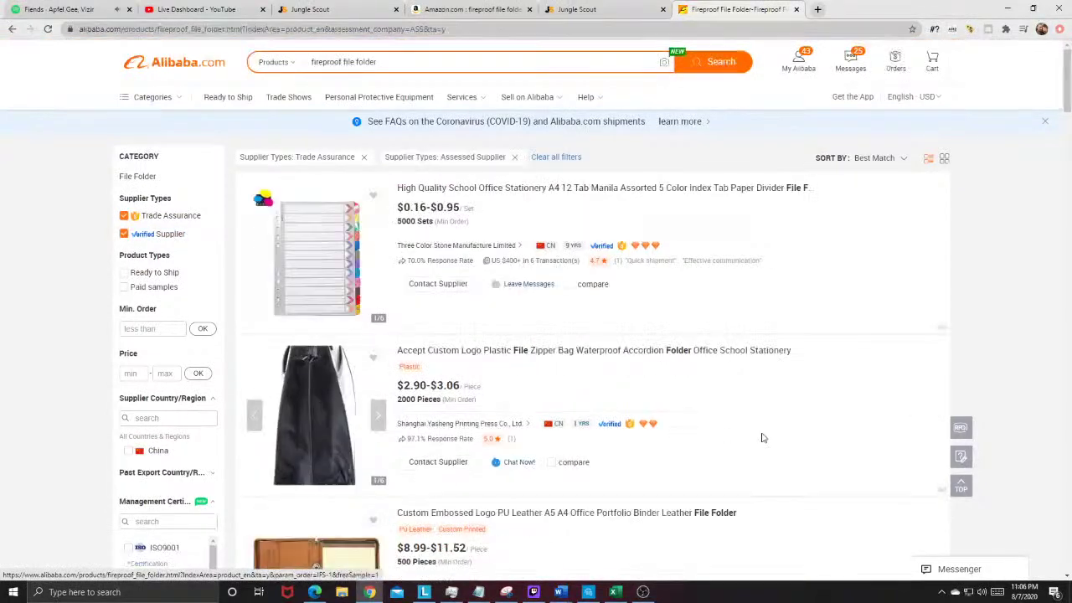
Step: Browse the filtered supplier listings, priced like $5.49-$6.49, and select the current search text
scroll(456, 327, "down", 2)
scroll(457, 326, "down", 1)
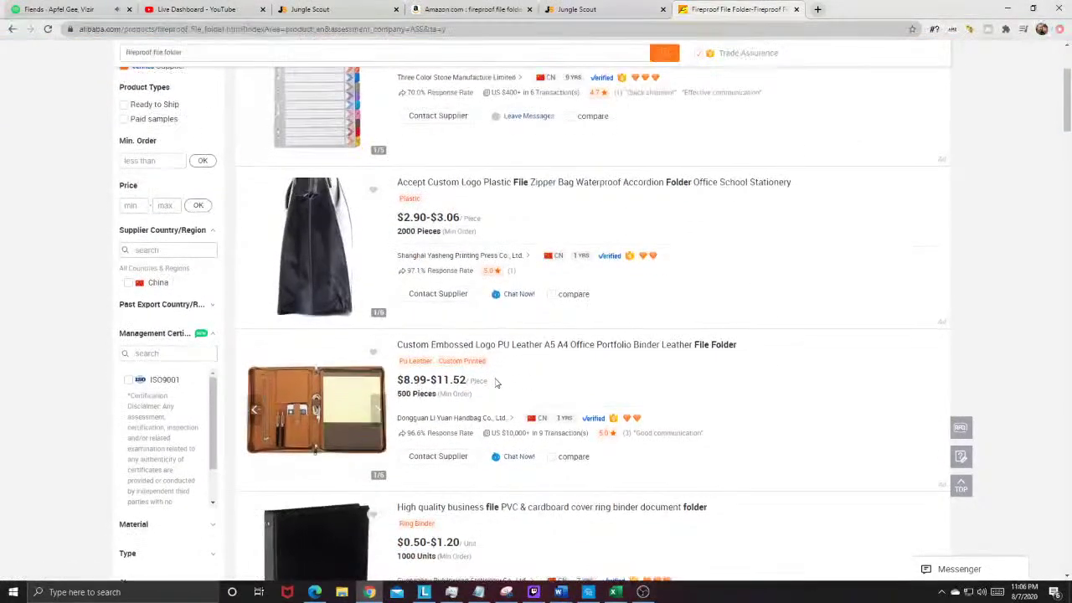
scroll(616, 431, "down", 2)
scroll(615, 432, "up", 3)
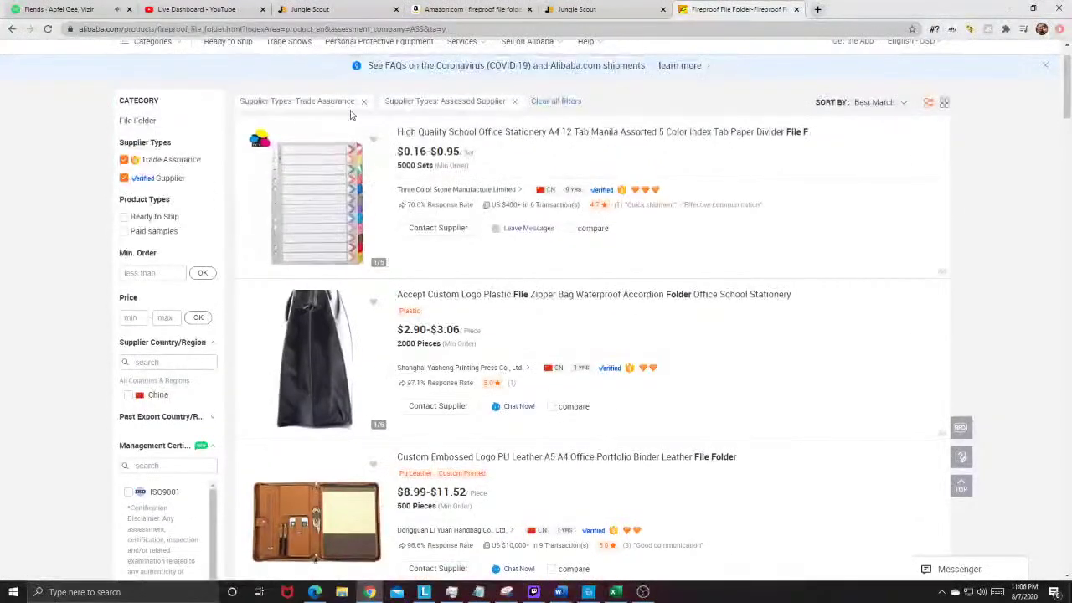
scroll(314, 218, "up", 1)
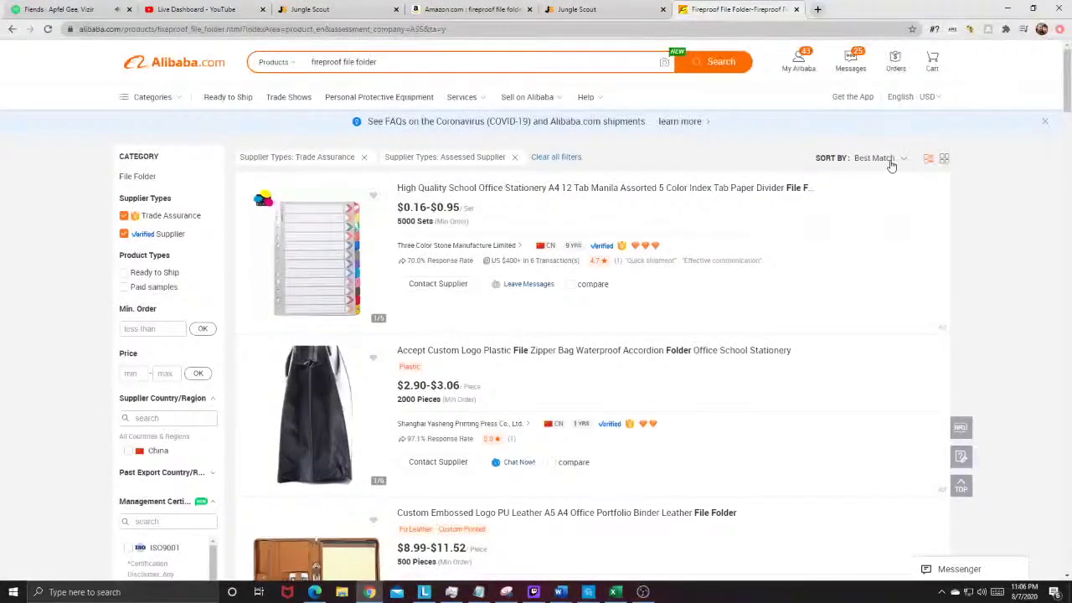
scroll(911, 333, "down", 1)
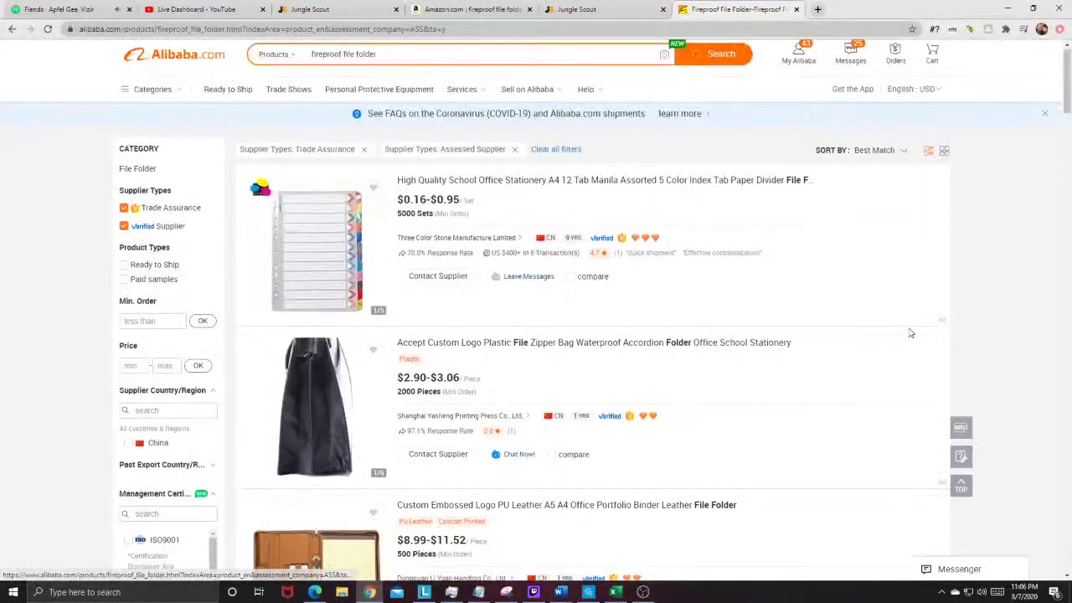
scroll(911, 333, "down", 10)
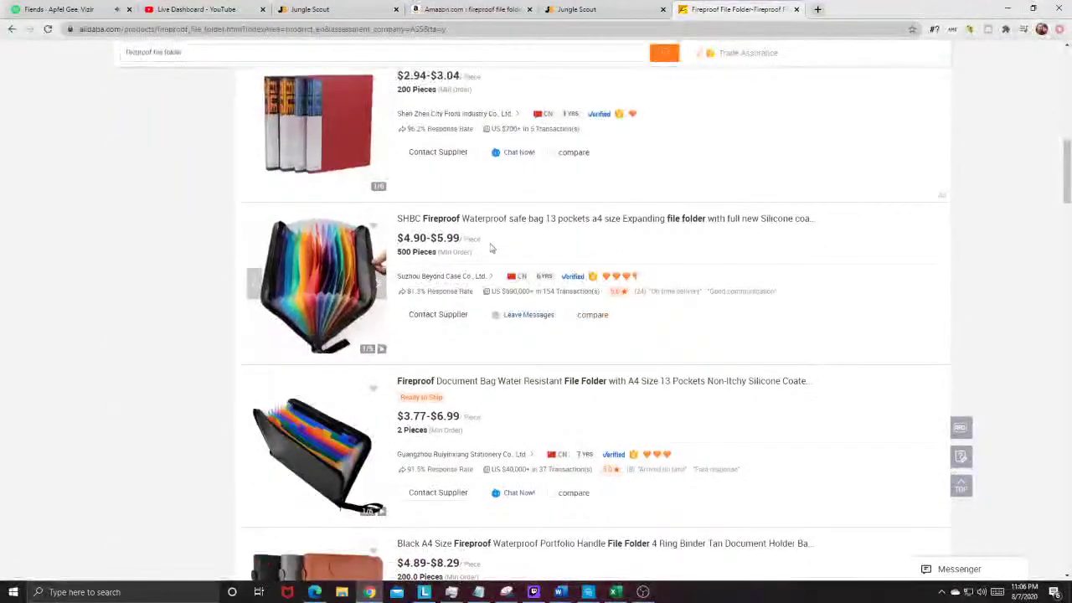
scroll(492, 248, "down", 8)
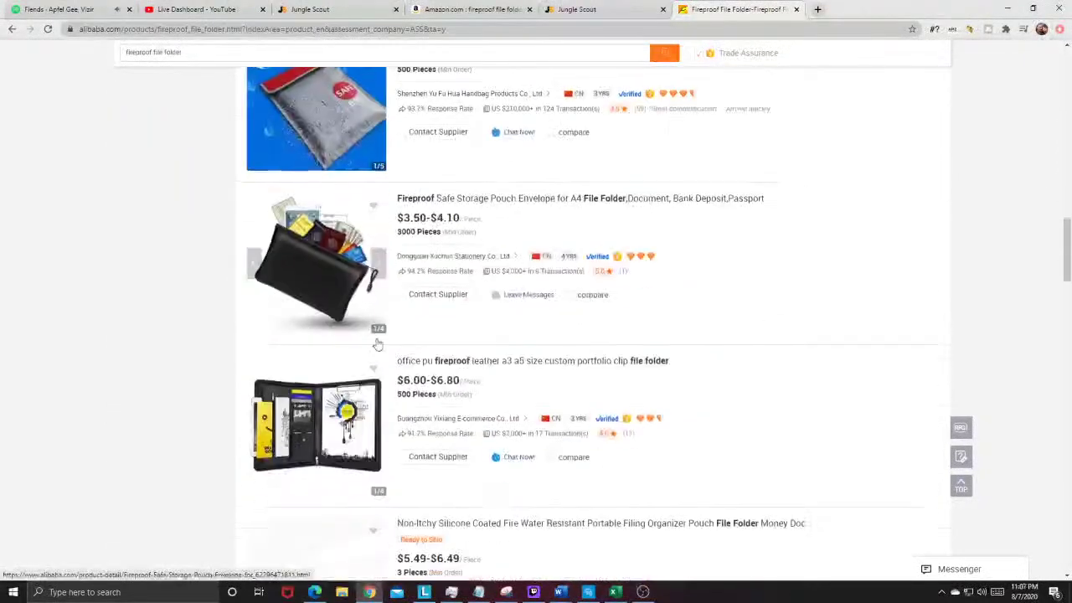
scroll(478, 246, "down", 3)
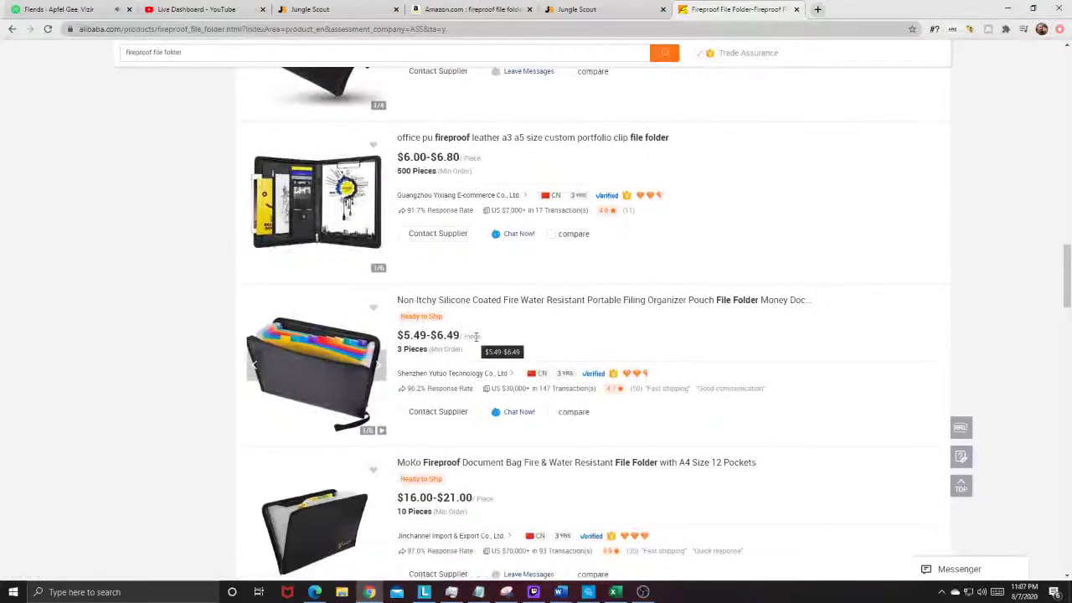
left_click_drag(235, 46, 10, 64)
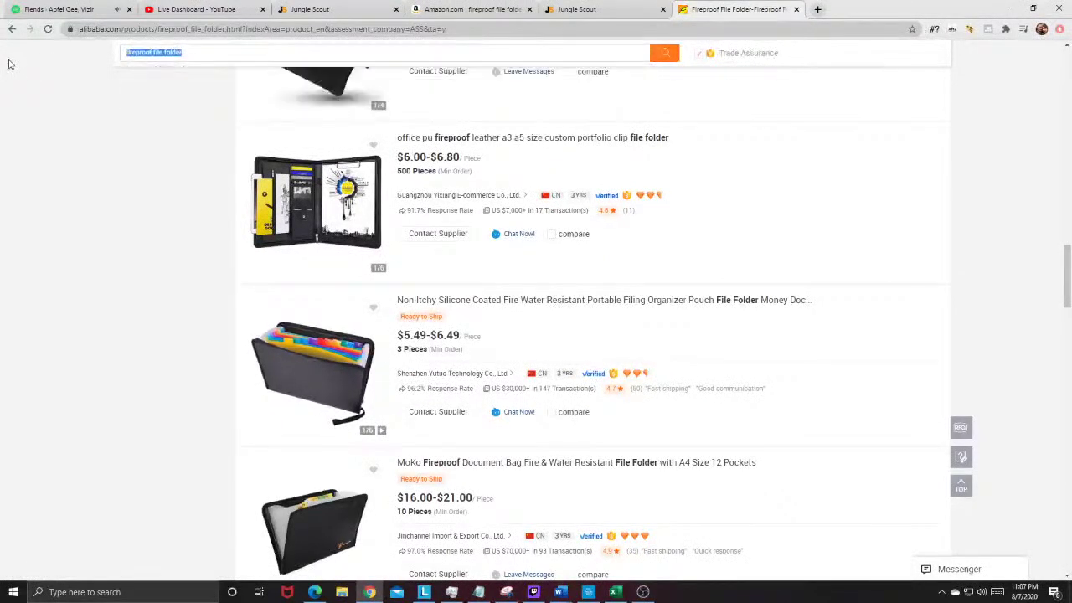
Step: Search Alibaba for 'fireproof wallet' and browse the 999 results, such as $2.99-$4.29 RFID wallets
type("fireproof w")
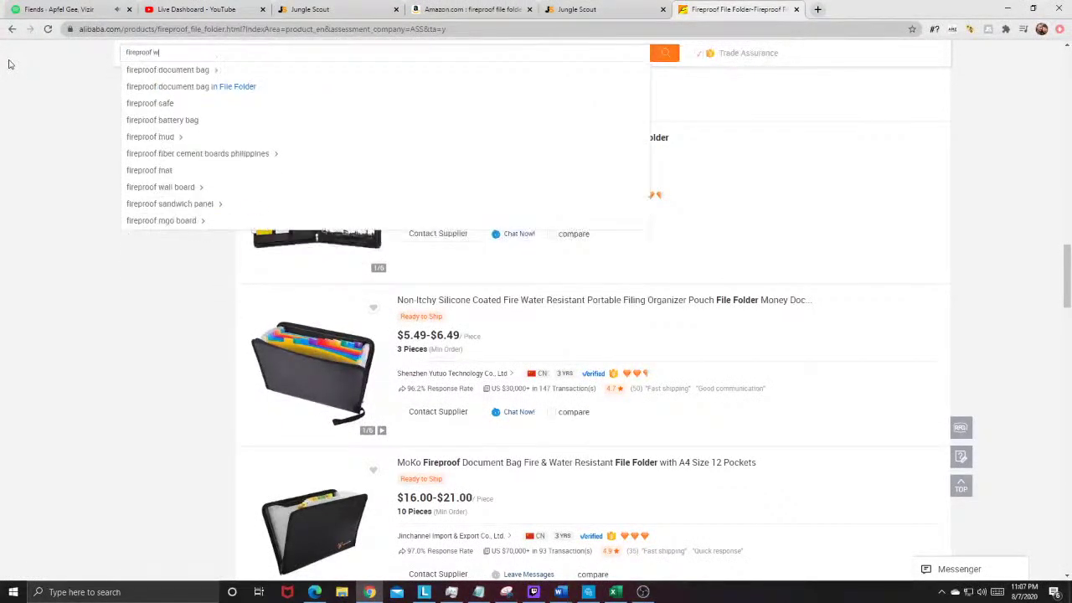
type("allet")
key("Return")
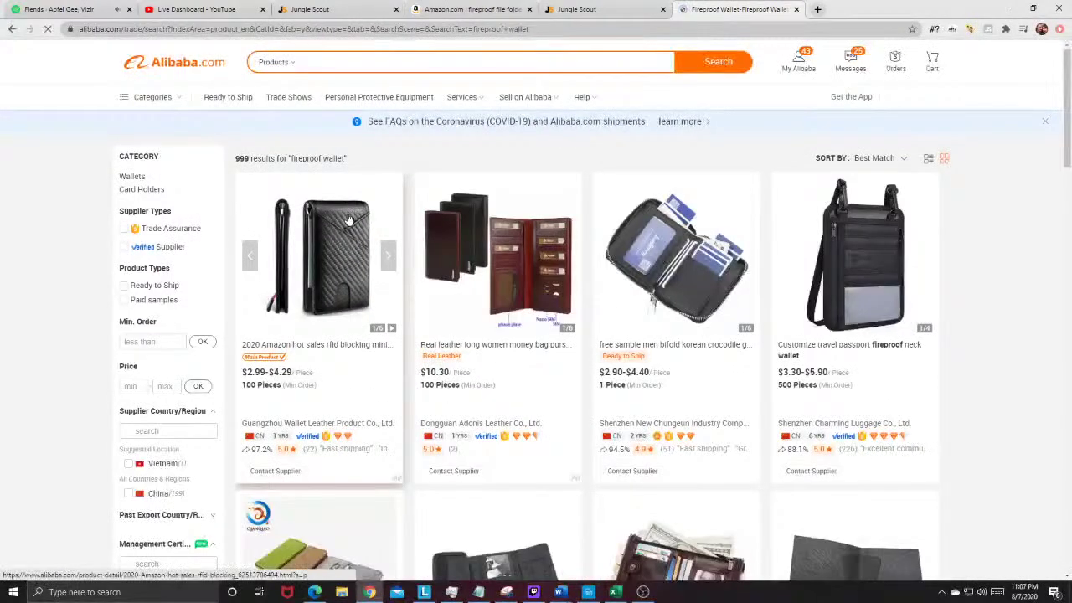
scroll(787, 279, "down", 2)
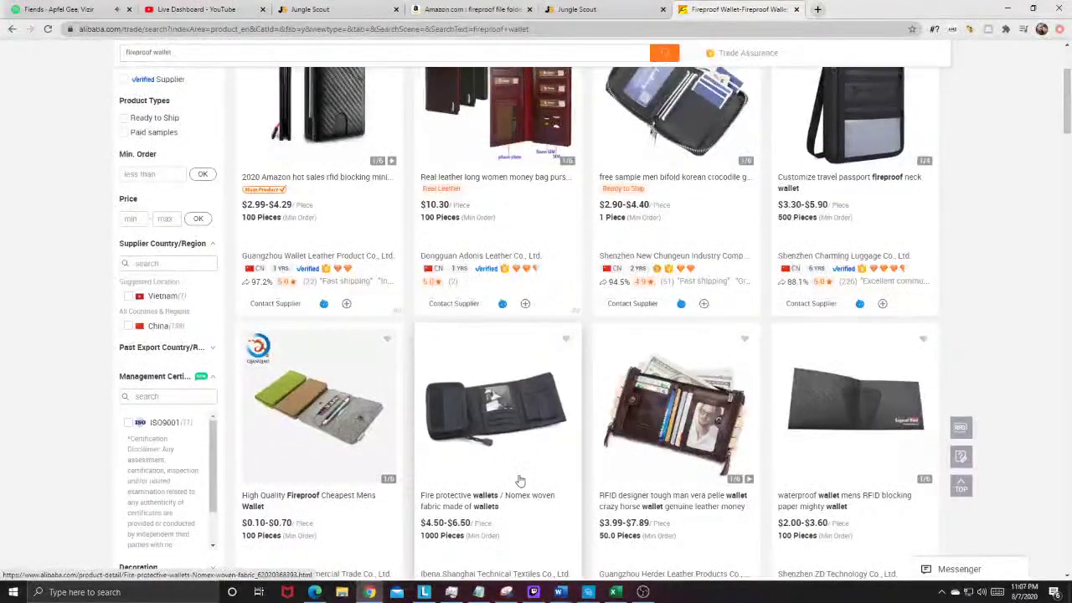
scroll(519, 481, "up", 2)
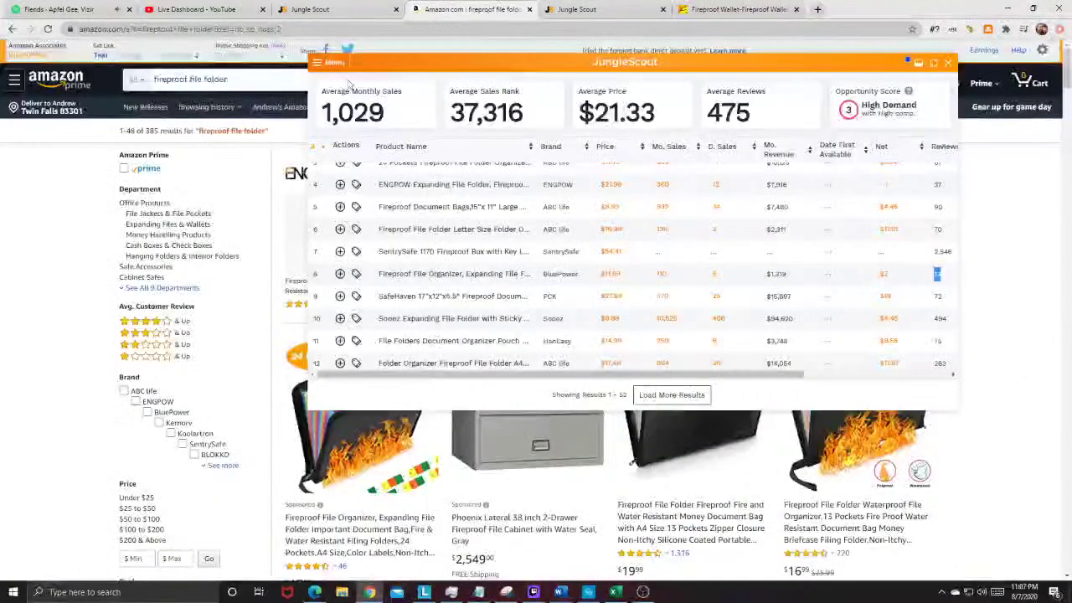
Step: Replace the Amazon search with 'rfid blocking wallet' and run it
triple_click(224, 78)
type("rfid ")
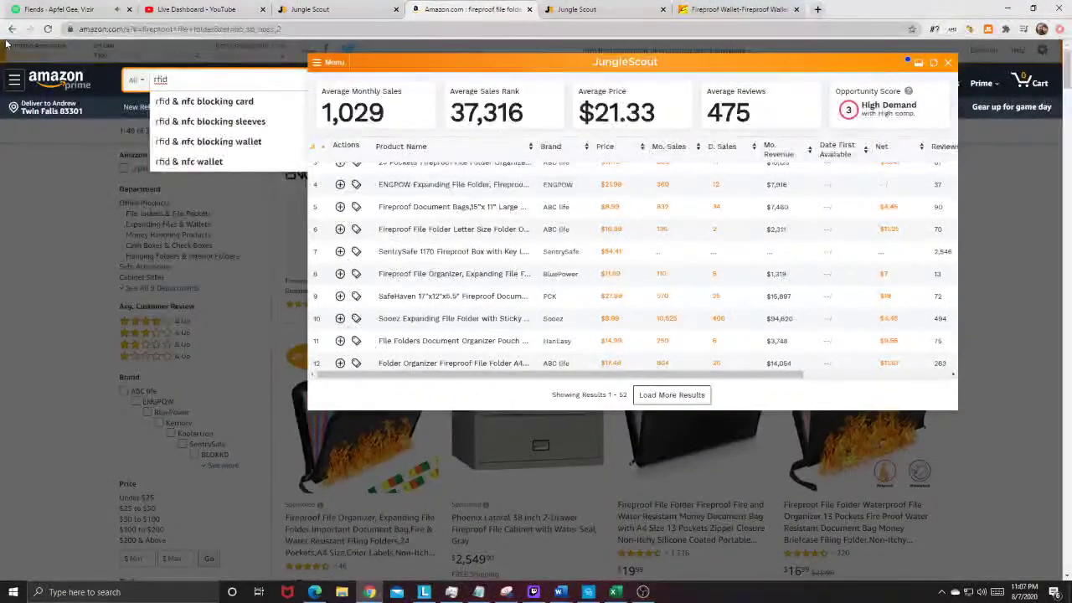
type("blocking wale")
key("BackSpace")
type("let")
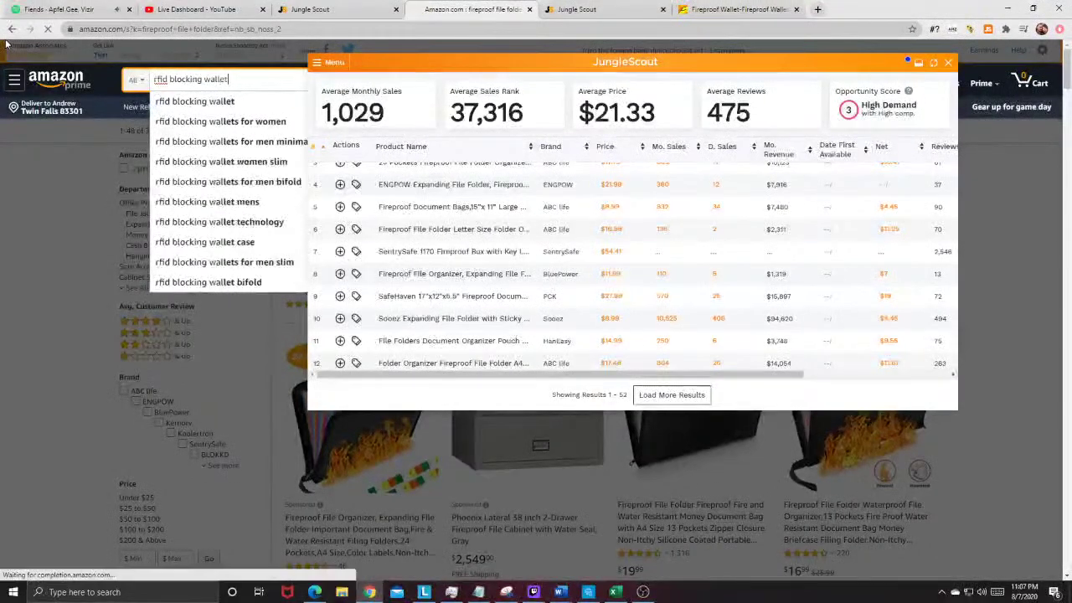
key("Return")
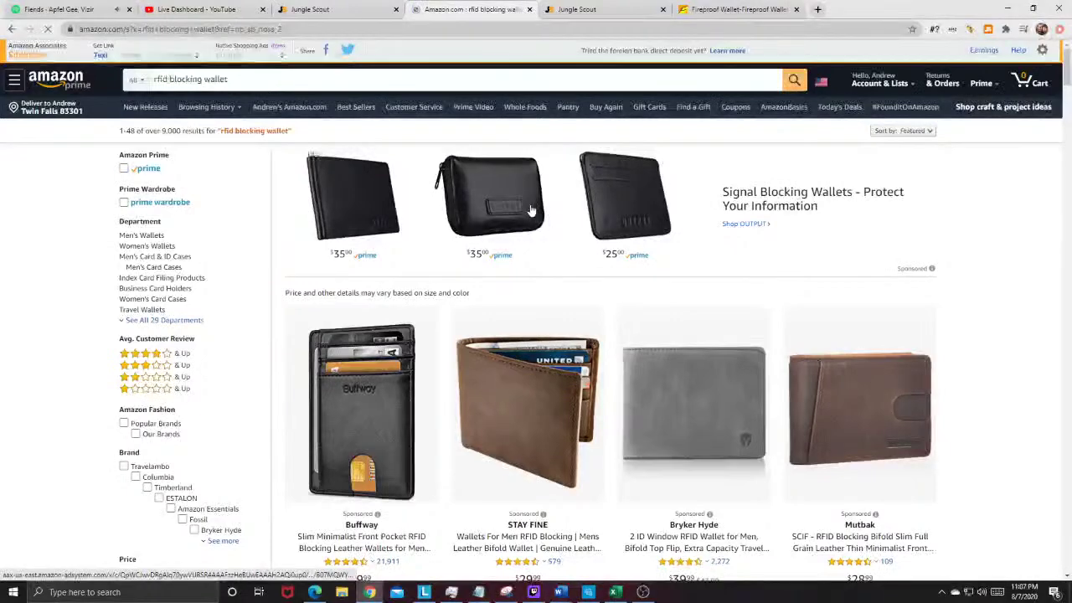
Step: Review Jungle Scout's wallet analysis (2,115 average monthly sales at $21.74), then close the tab
left_click(988, 30)
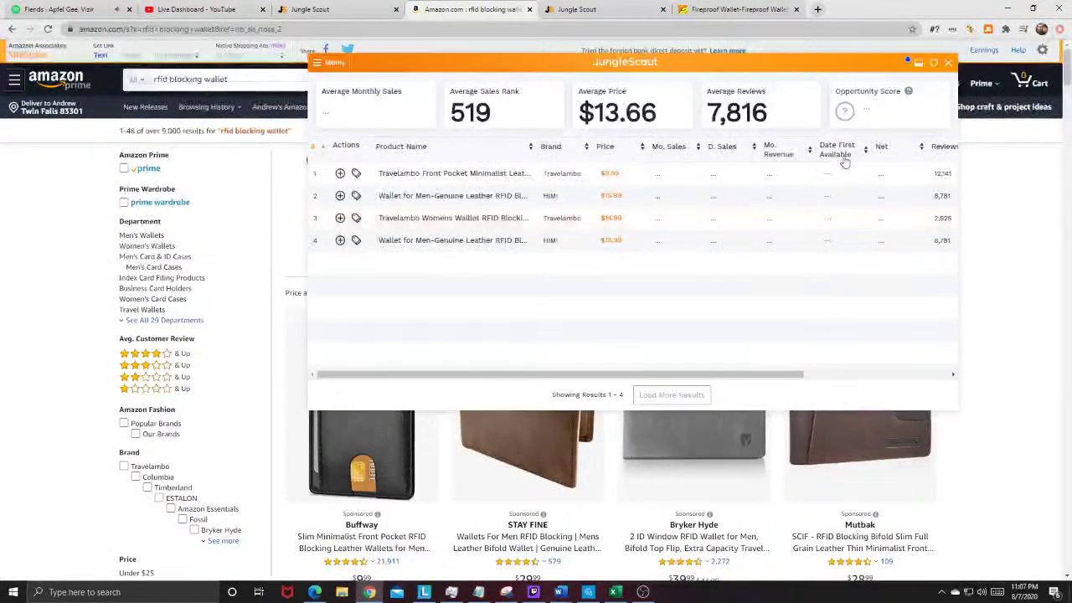
mouse_move(850, 173)
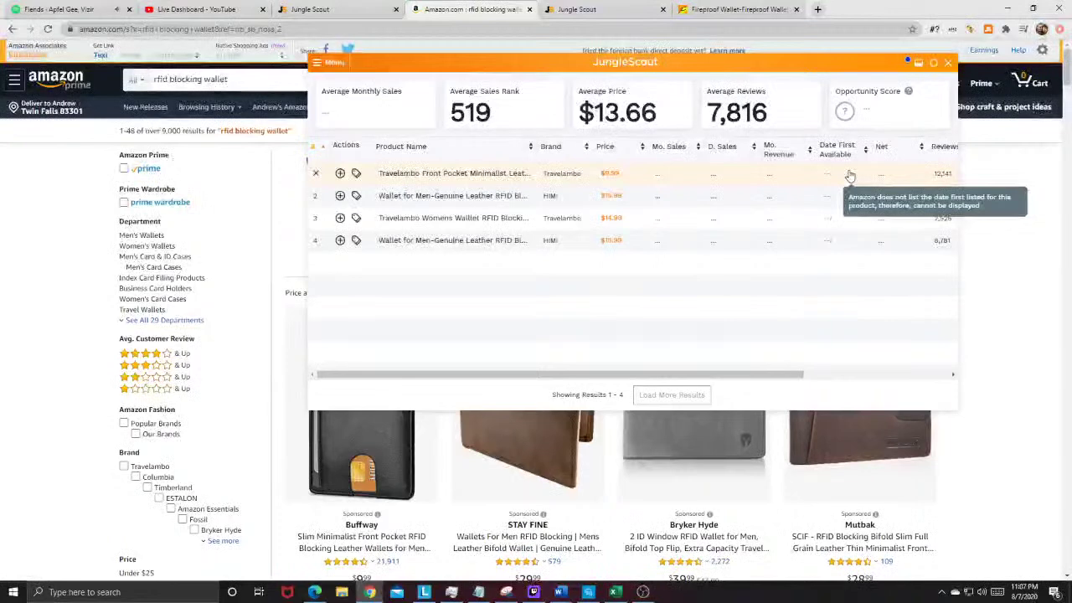
scroll(925, 168, "down", 1)
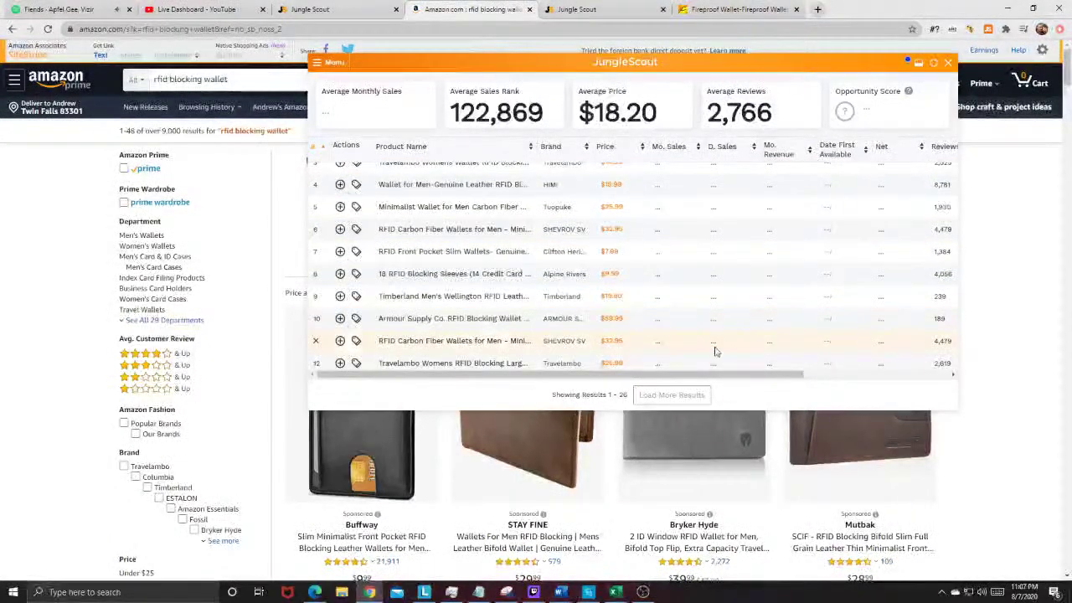
double_click(937, 318)
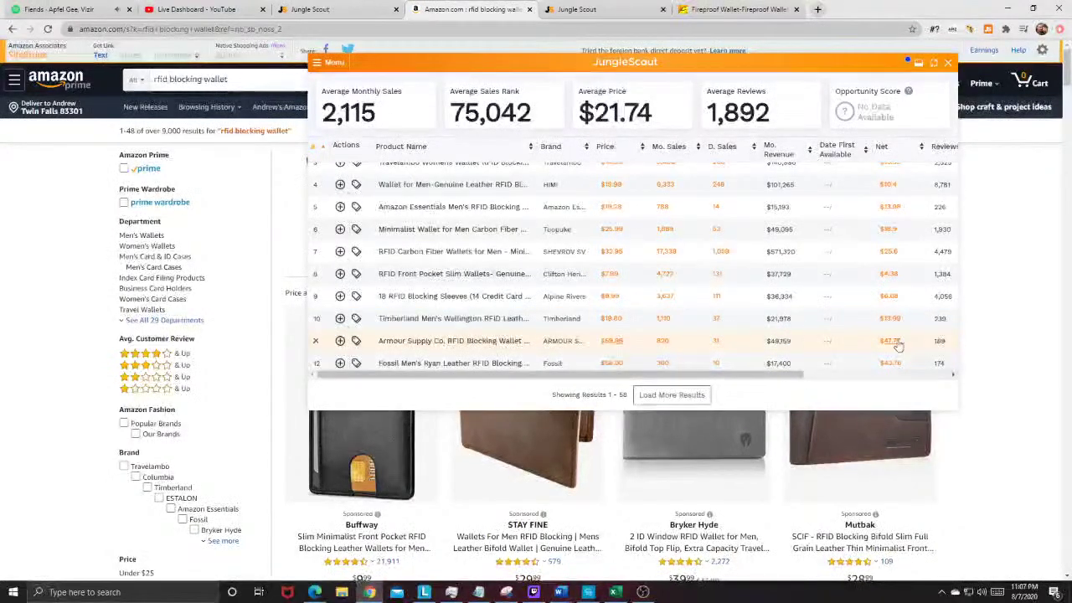
scroll(785, 351, "down", 5)
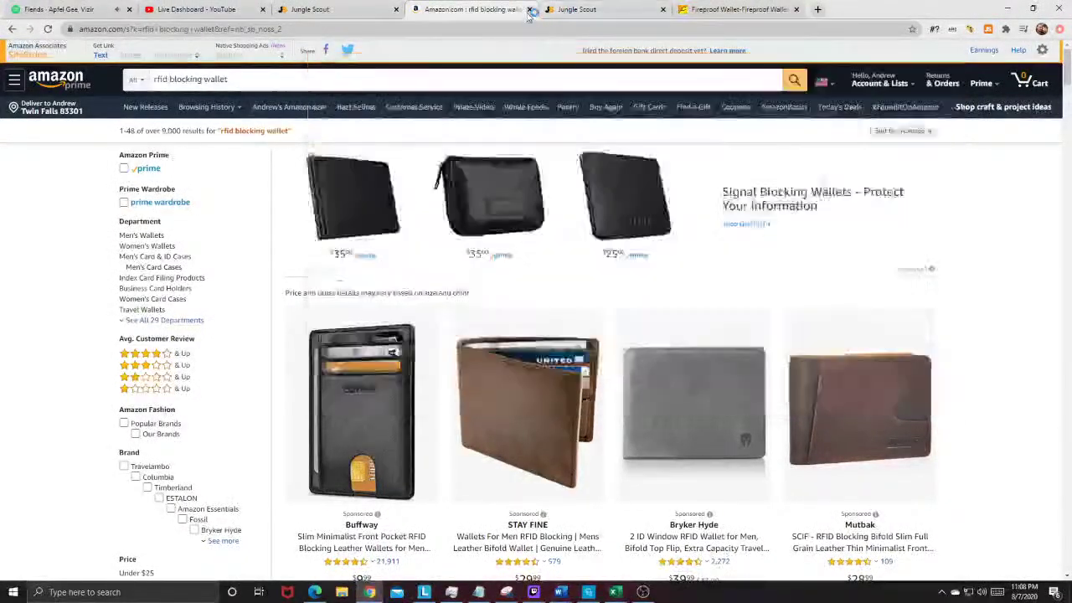
key("ctrl+w")
Step: In the Product Database, scroll to the No Touch Door Opener Tool and open its Amazon page
left_click(335, 9)
scroll(282, 299, "down", 2)
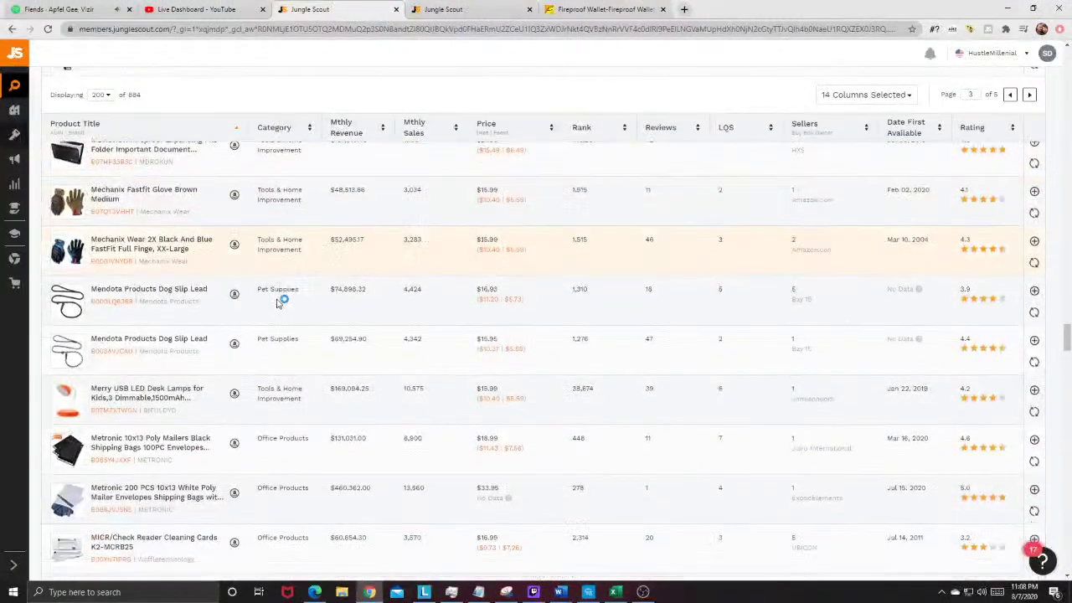
mouse_move(74, 333)
scroll(203, 329, "down", 1)
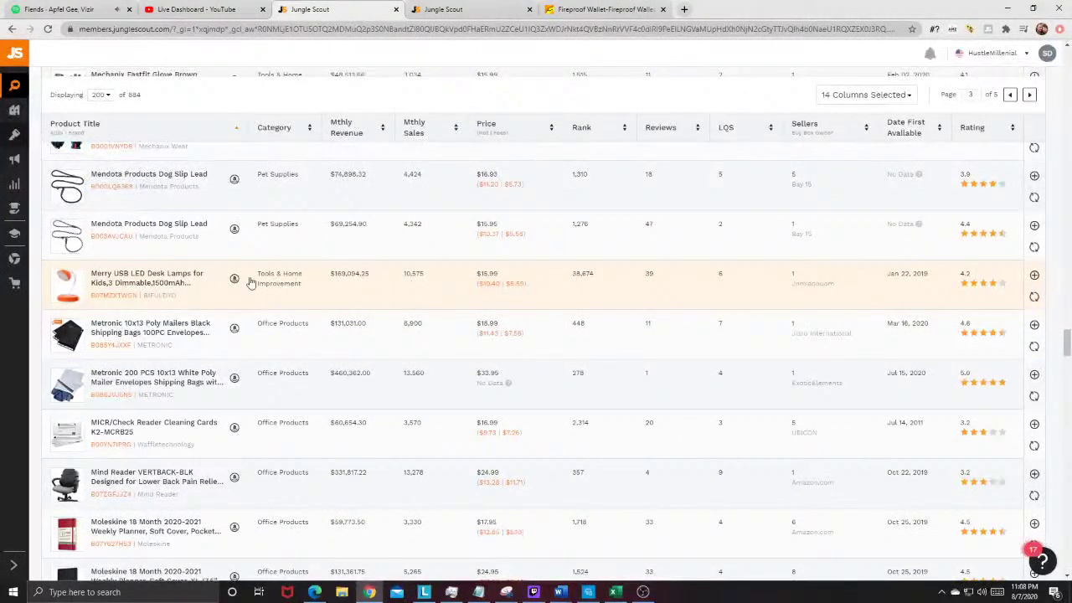
scroll(352, 273, "down", 6)
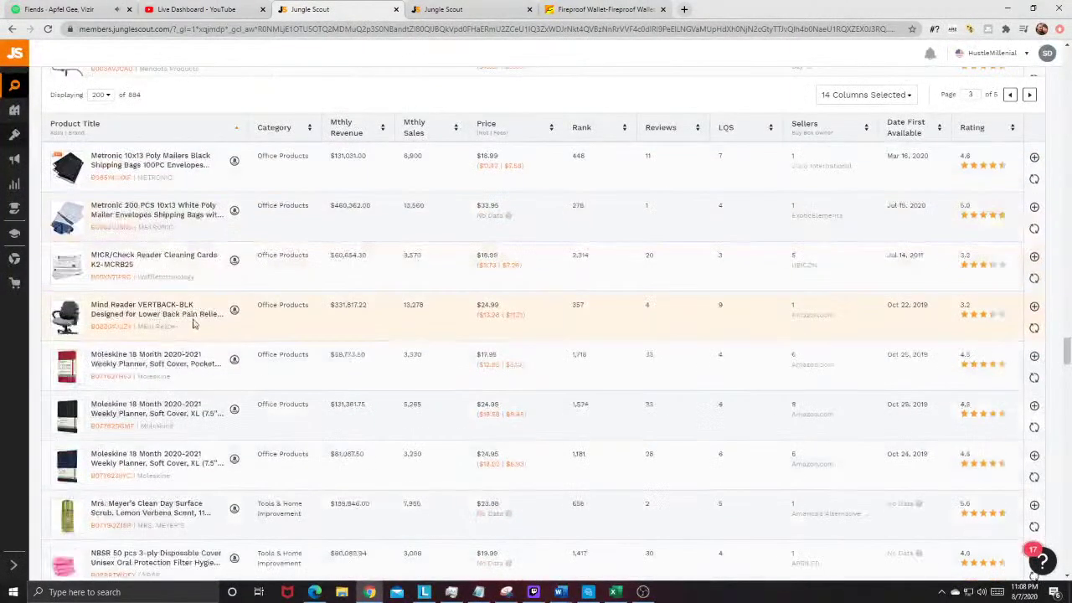
scroll(190, 323, "down", 7)
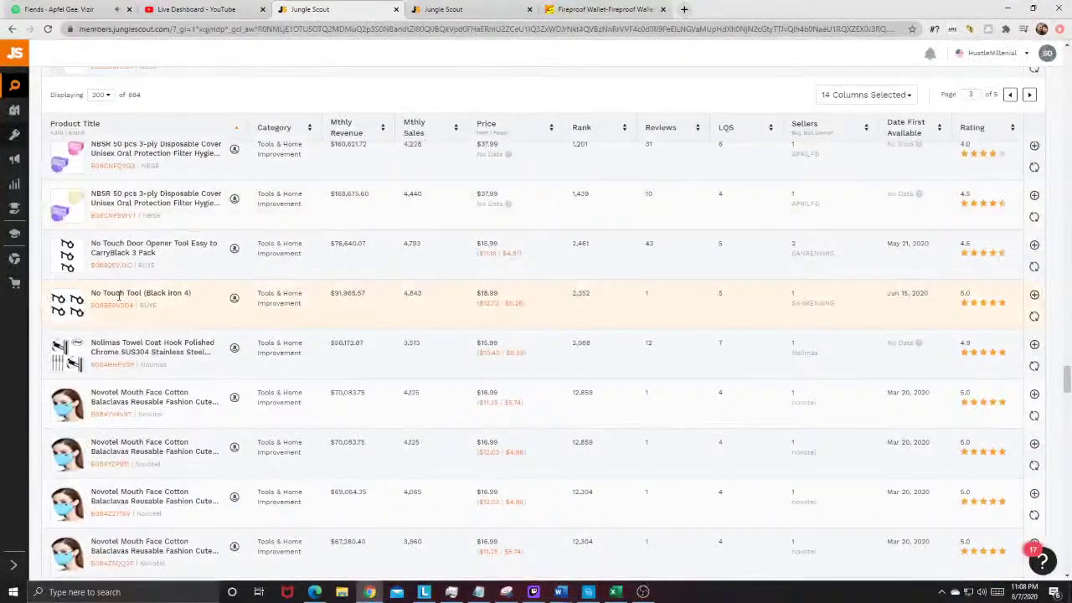
mouse_move(72, 256)
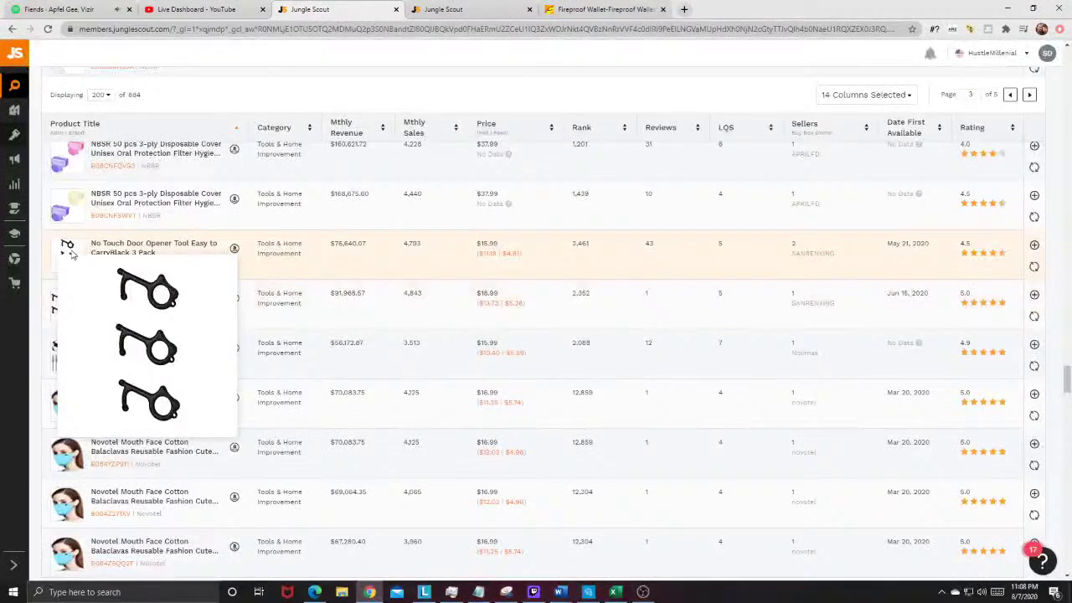
left_click(235, 251)
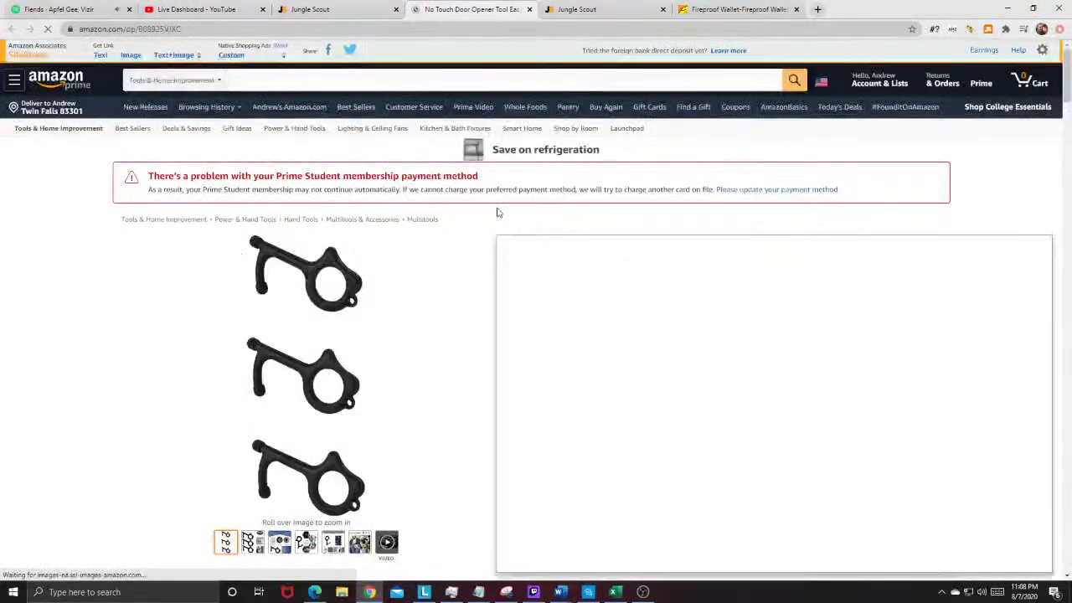
Step: Copy the words 'No Touch Door Opener' from the product title
left_click_drag(502, 242, 603, 250)
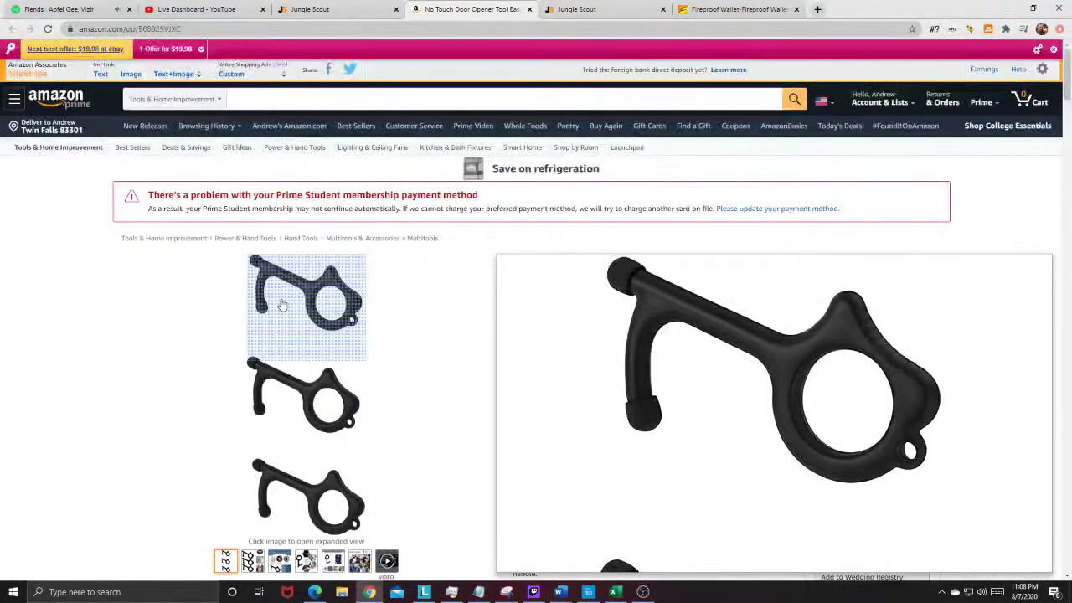
left_click_drag(607, 261, 491, 256)
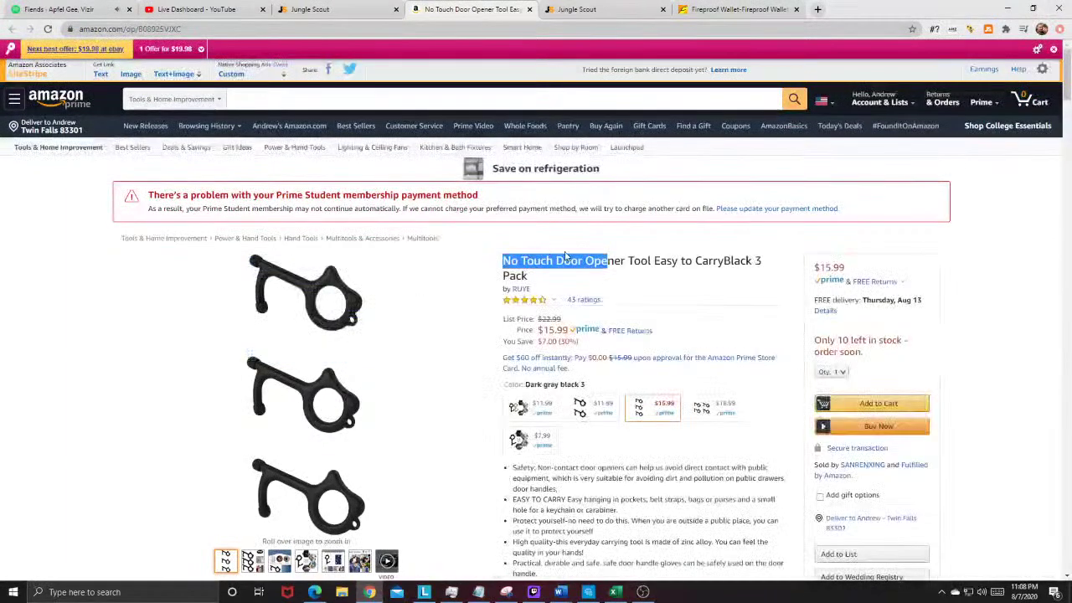
left_click(550, 274)
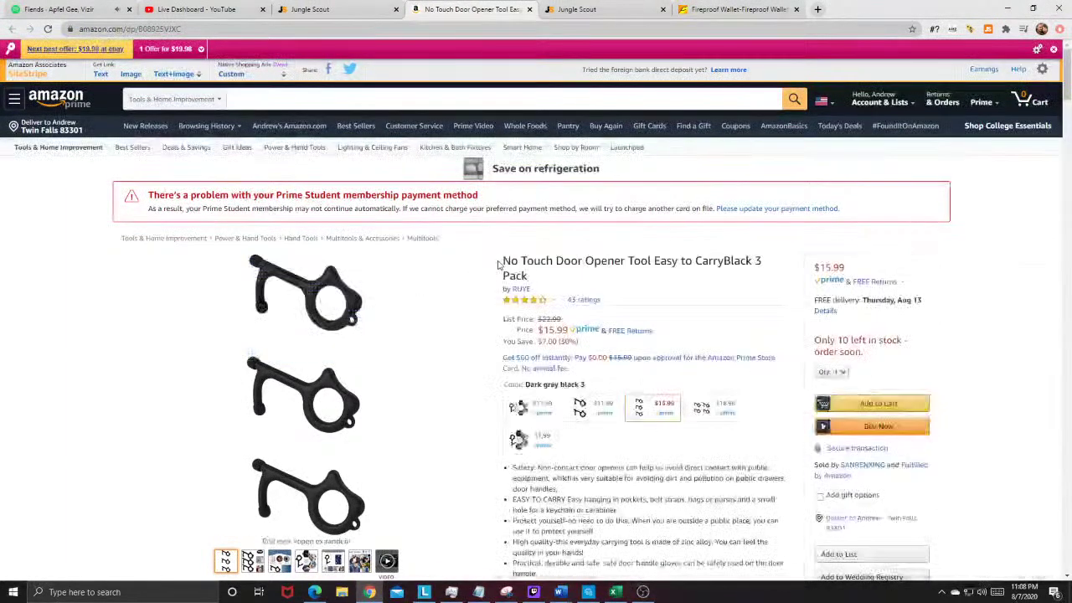
left_click_drag(533, 257, 509, 260)
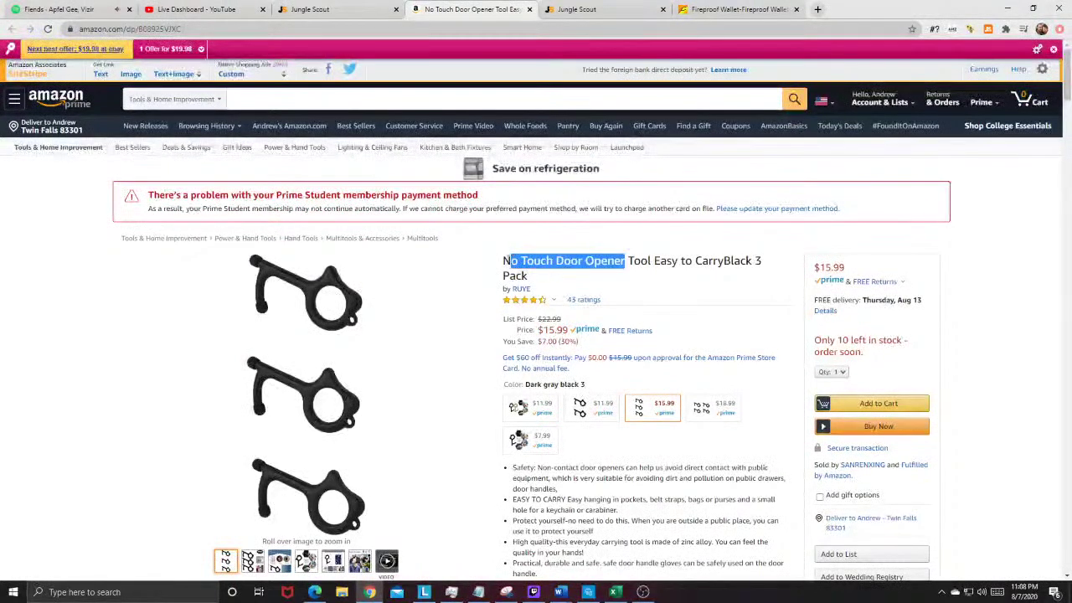
right_click(521, 266)
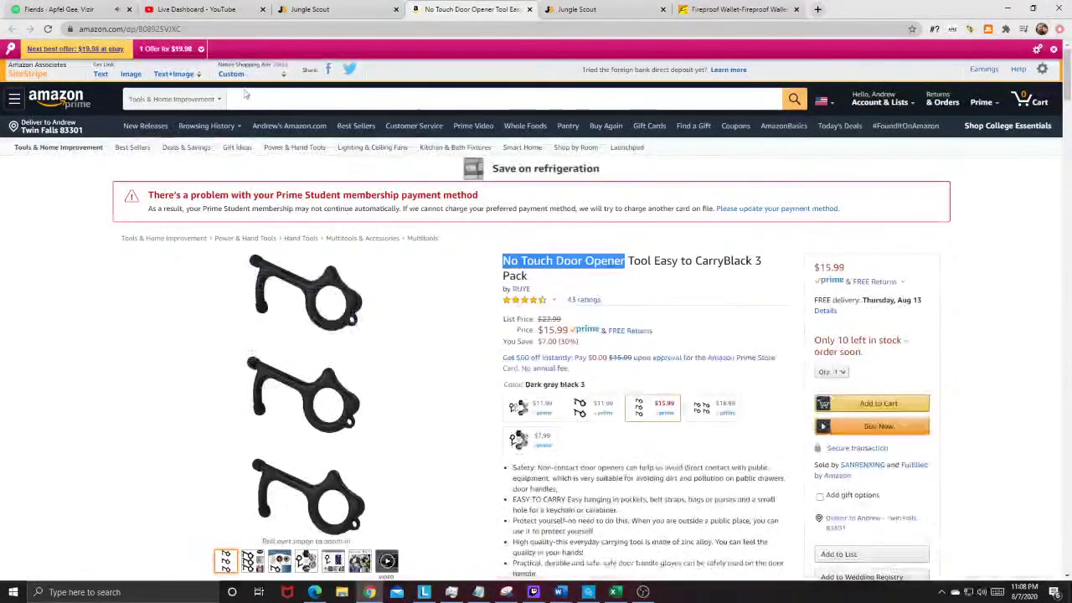
Step: Search All Departments for the pasted 'No Touch Door Opener' phrase
left_click(172, 99)
scroll(168, 209, "up", 10)
left_click(159, 115)
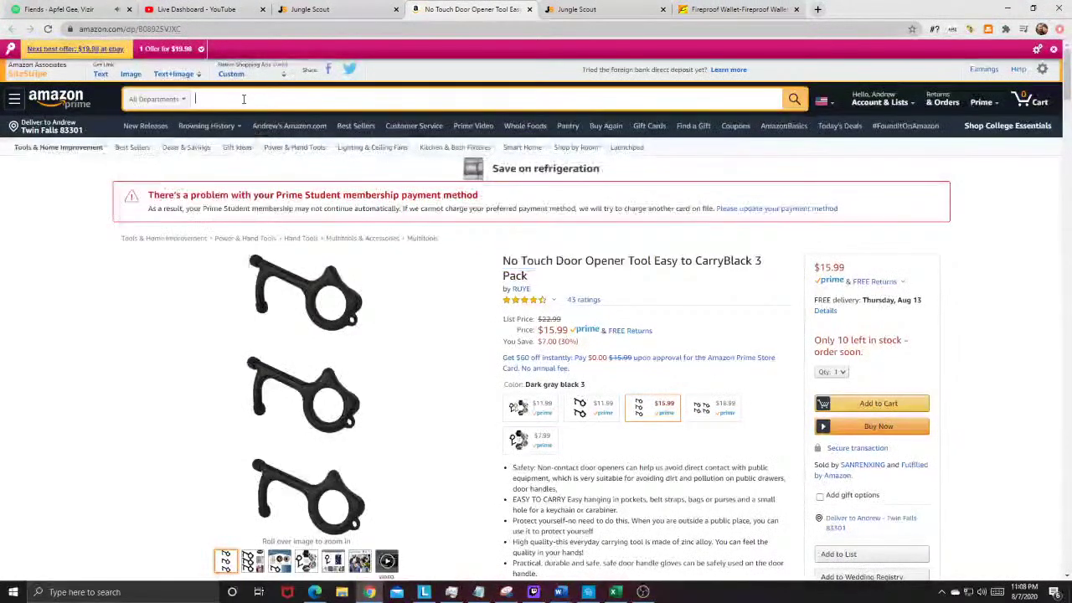
right_click(244, 100)
left_click(284, 189)
left_click(794, 99)
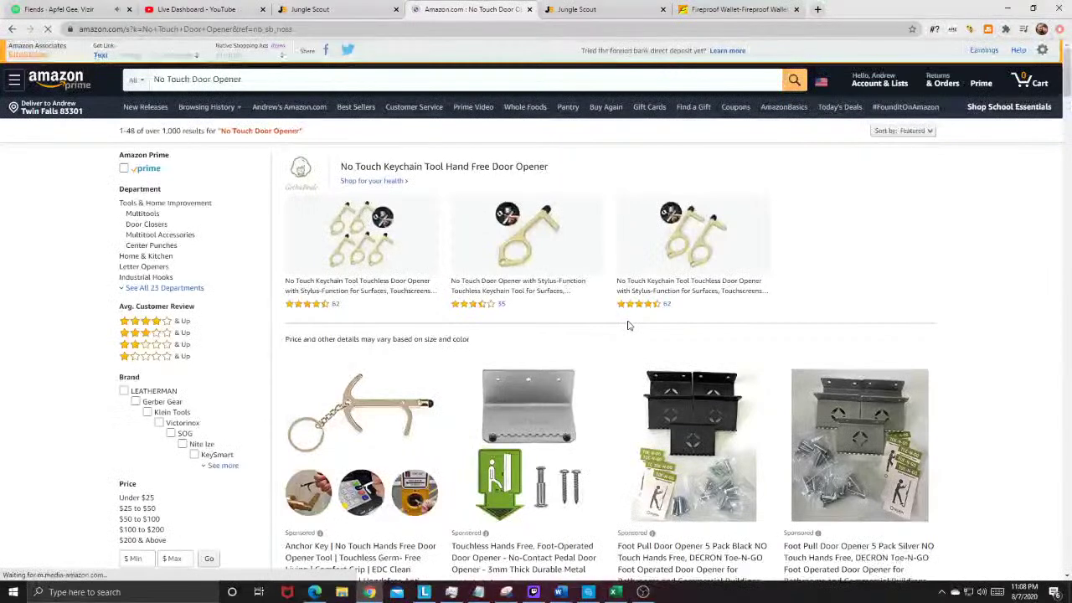
Step: Check Jungle Scout's stats for the $13.99 Anchor Key product, then close the summary
scroll(647, 425, "down", 2)
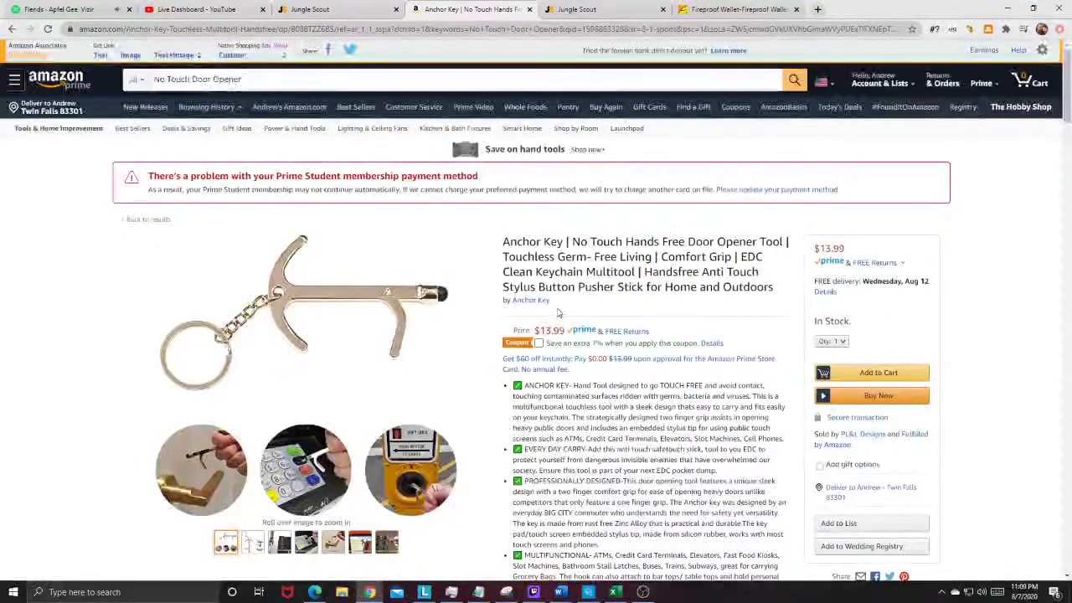
left_click(988, 29)
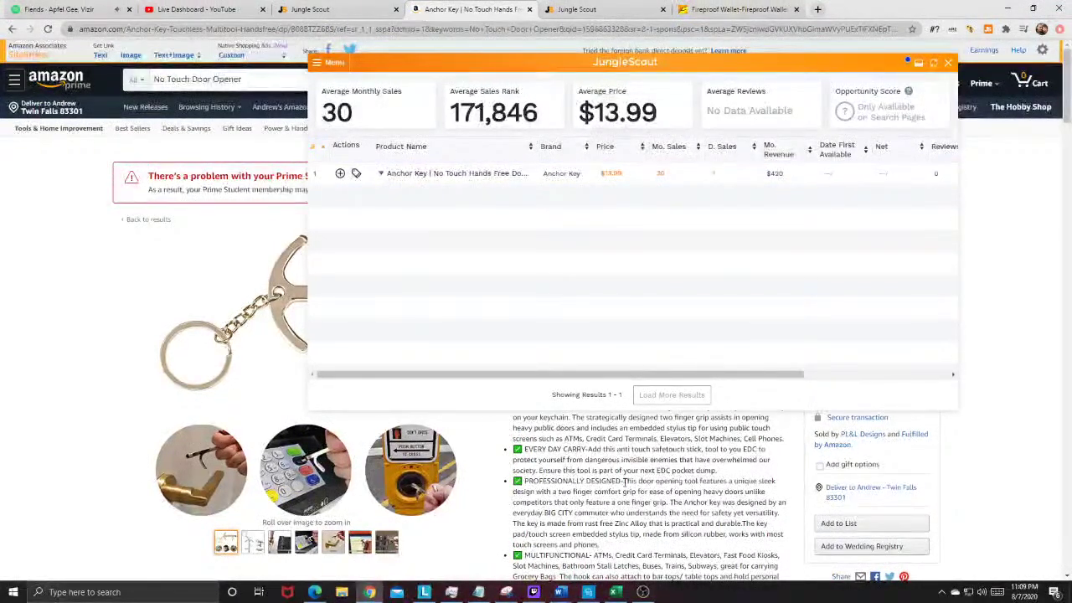
scroll(622, 477, "down", 5)
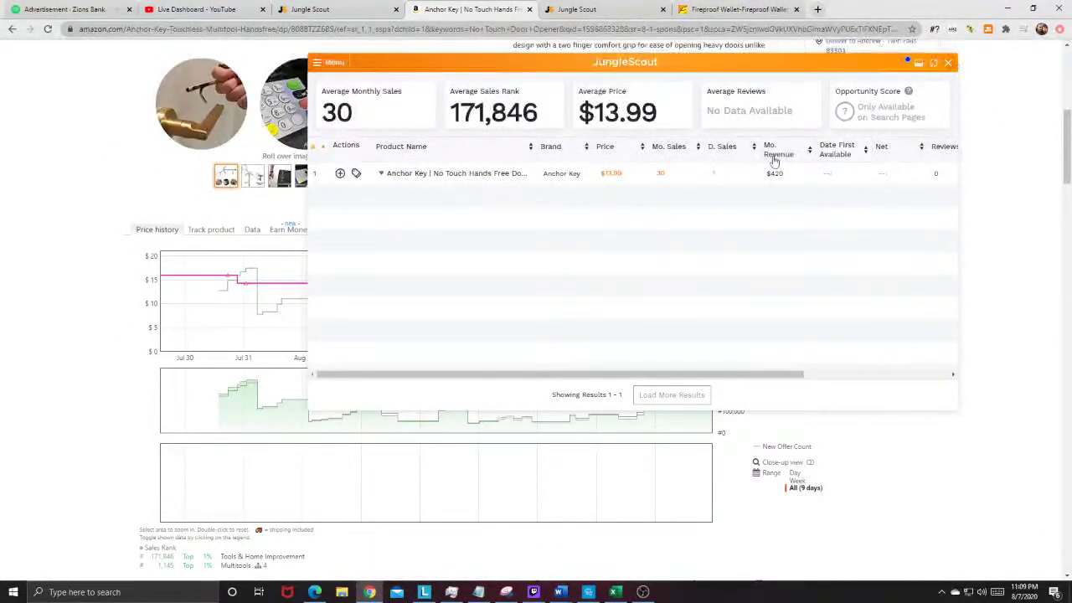
left_click(947, 64)
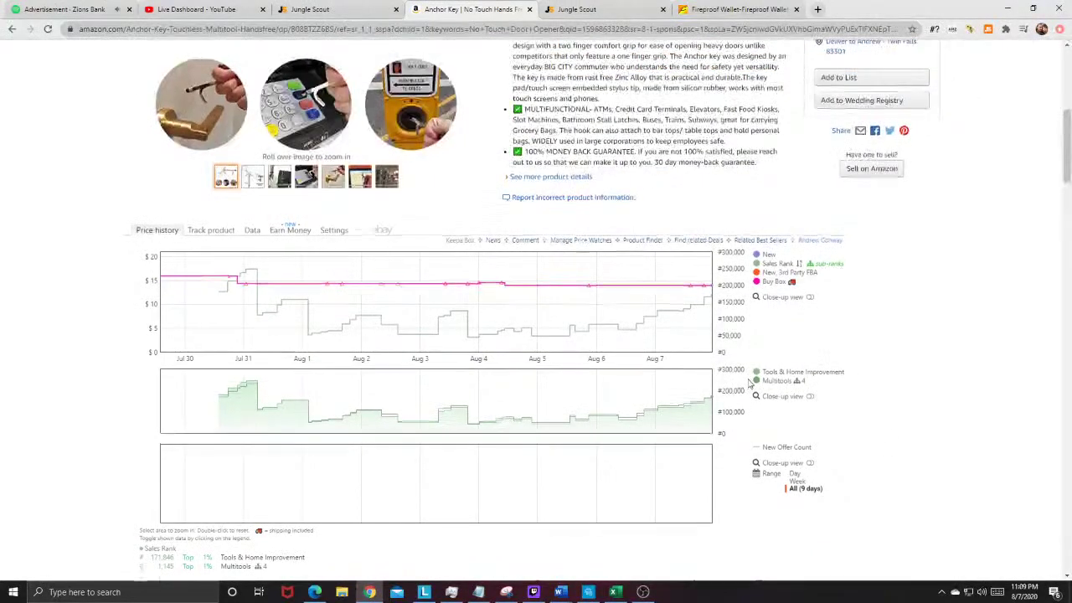
Step: Return to the No Touch Door Opener search results and scroll to view the sales ranks and ASINs
scroll(474, 254, "up", 4)
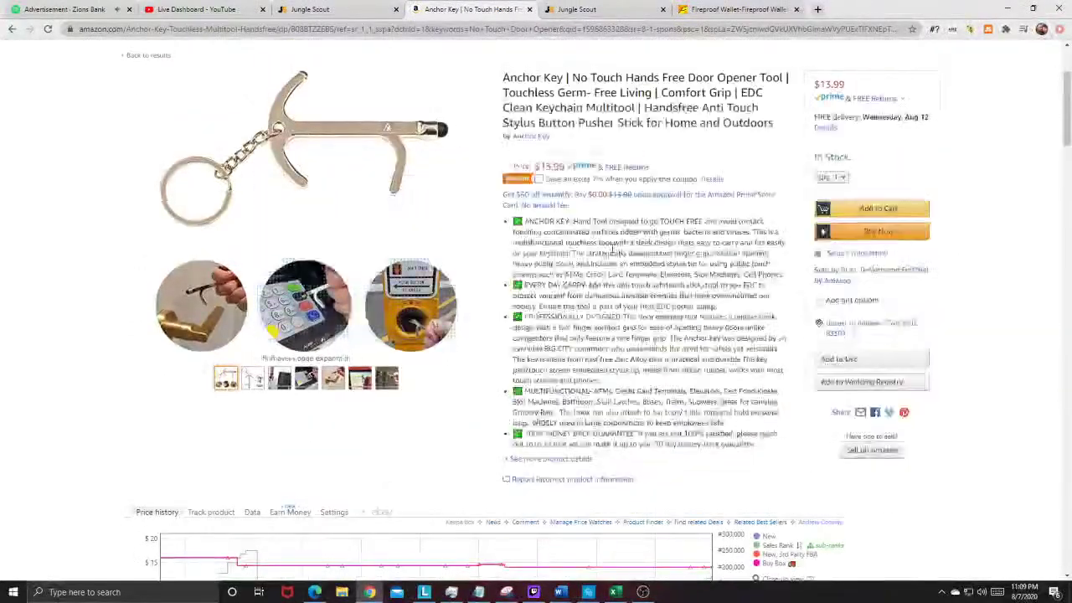
scroll(251, 126, "up", 2)
left_click(12, 28)
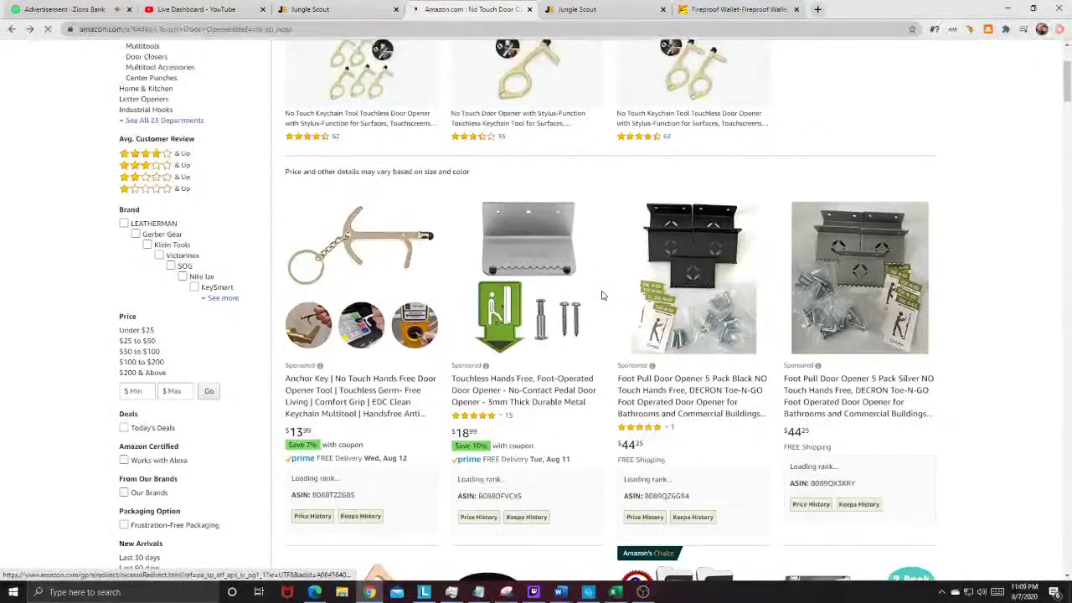
scroll(616, 298, "down", 3)
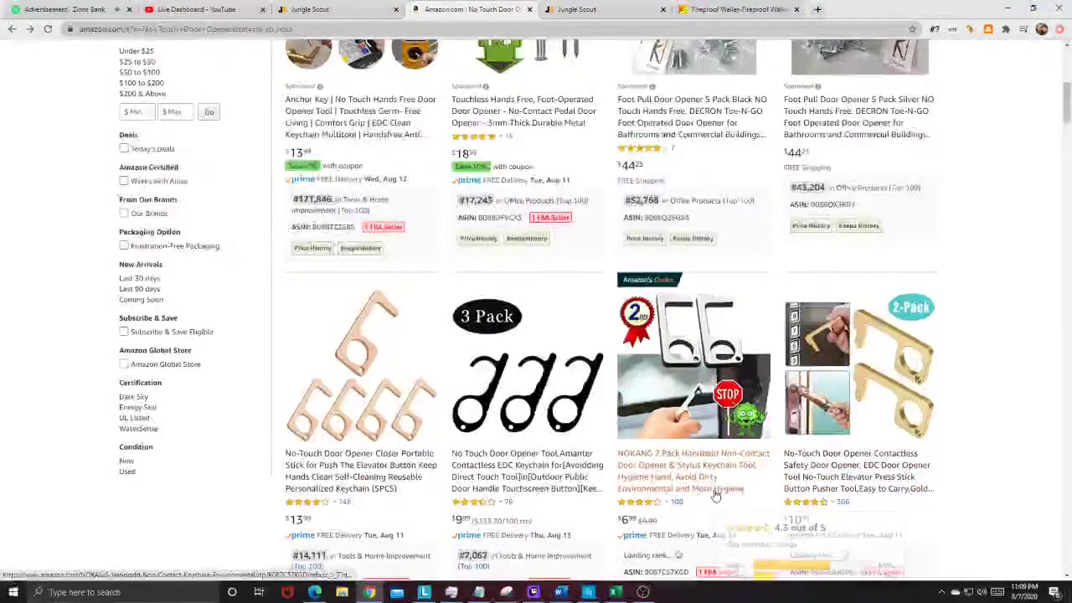
Step: On Alibaba, search 'no touch door opener' and open the GermKey brass keychain listing in a new tab
left_click(737, 9)
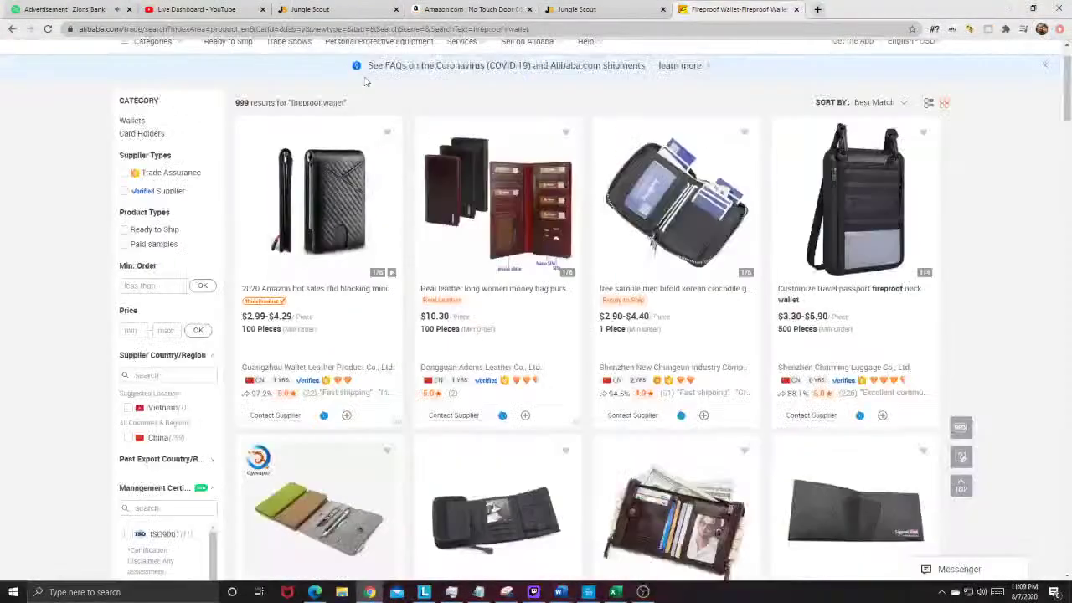
type("no touch door")
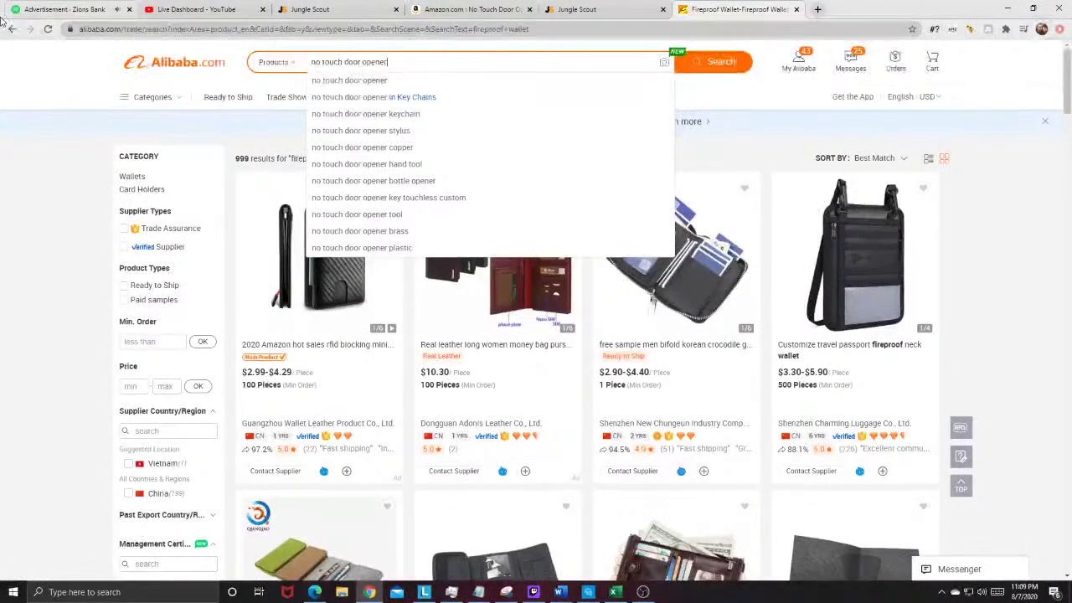
type(" opener")
key("Return")
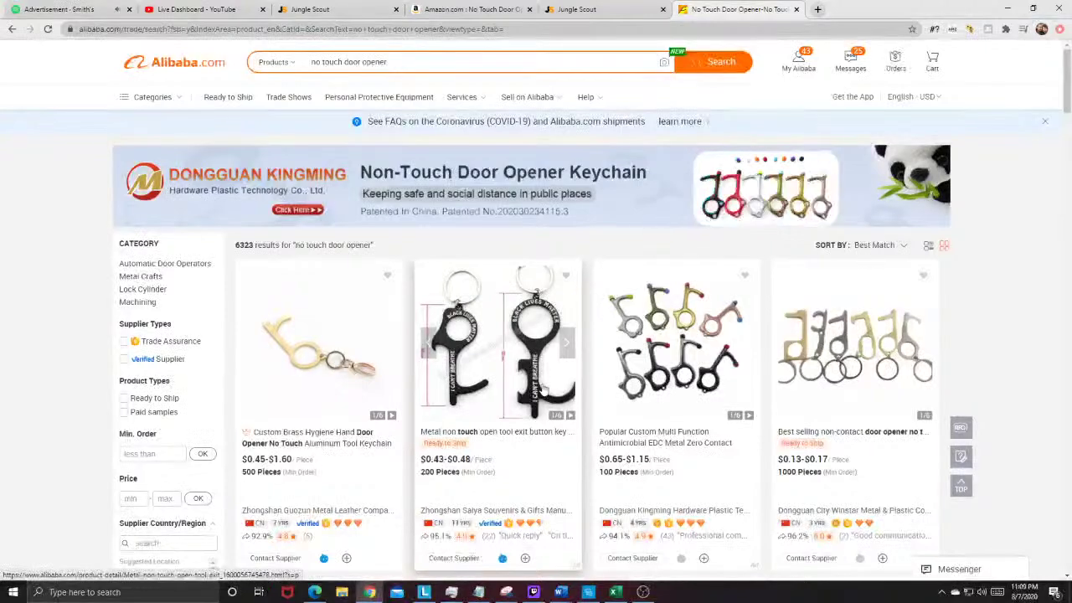
scroll(543, 393, "down", 3)
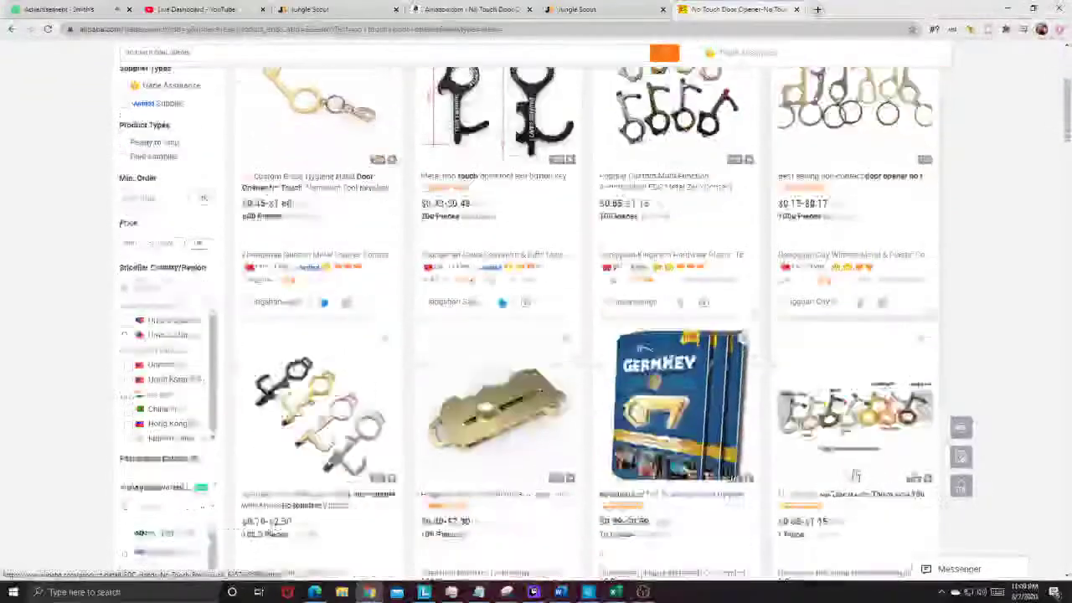
scroll(828, 393, "down", 2)
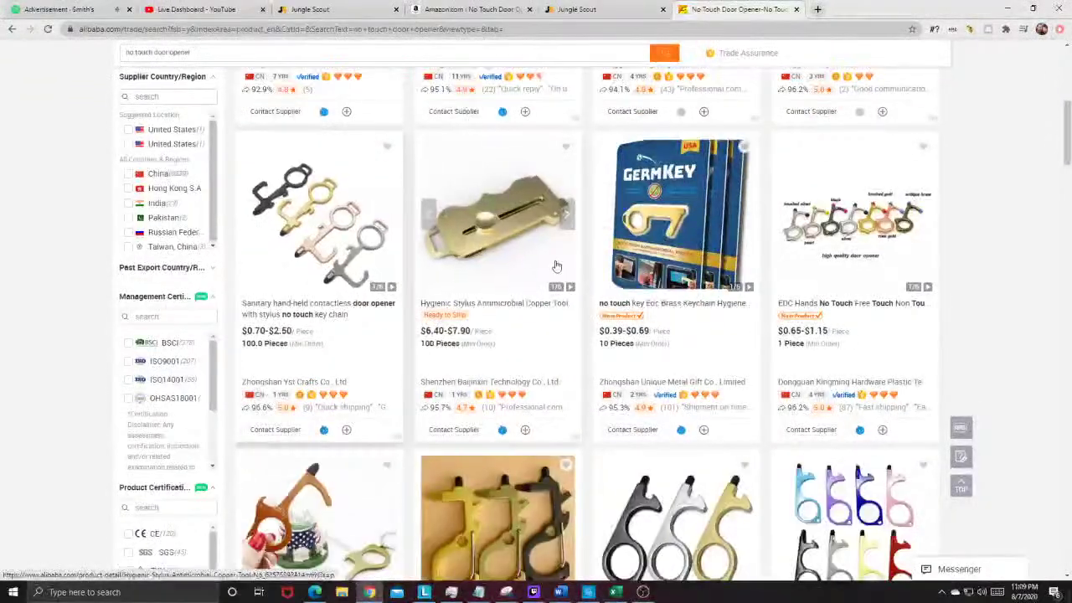
scroll(640, 238, "up", 3)
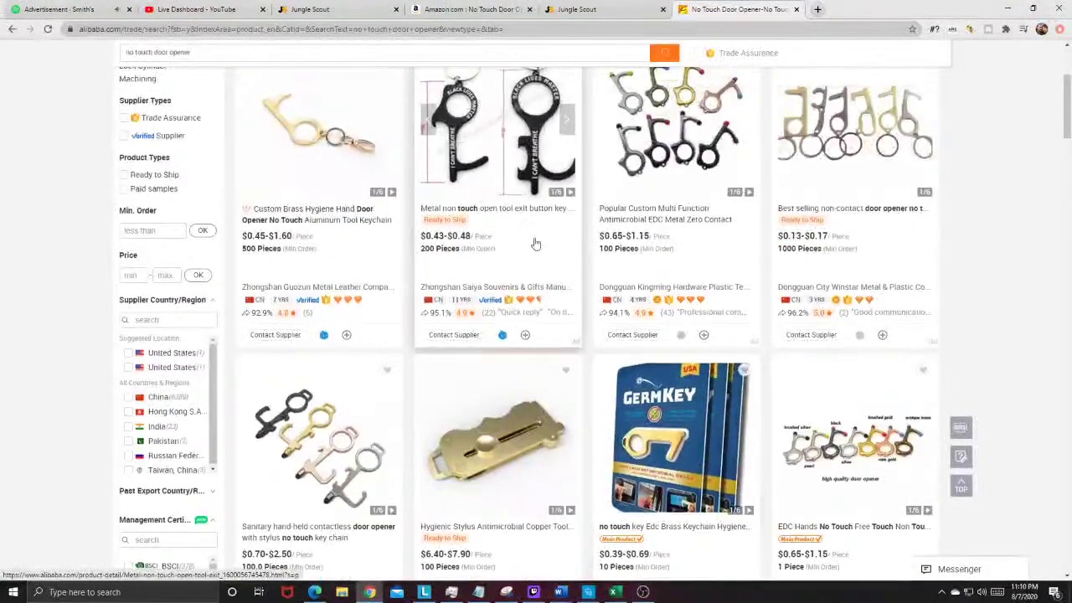
scroll(688, 247, "down", 3)
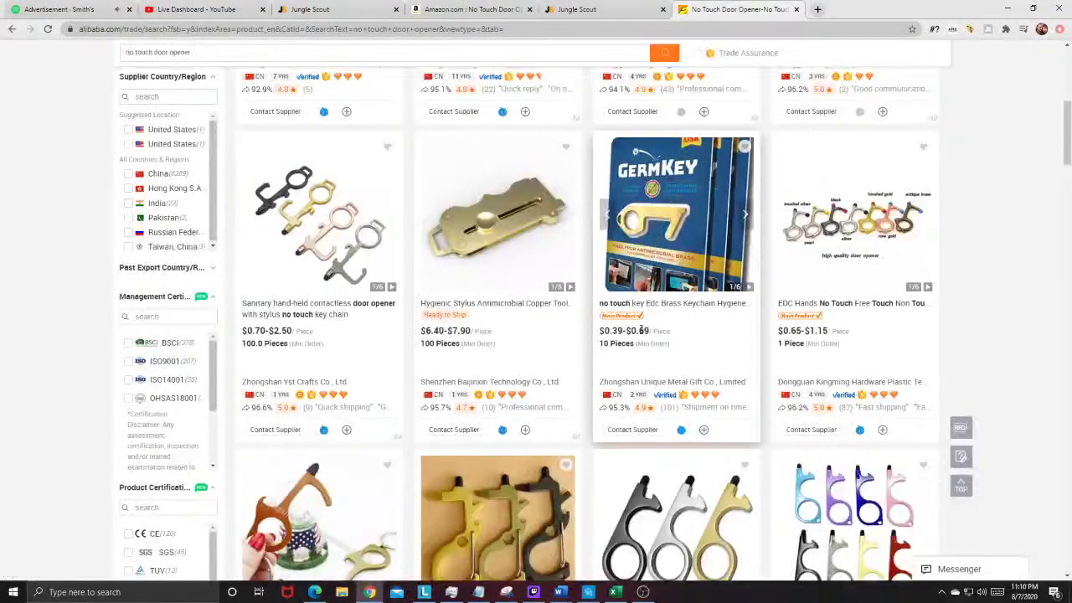
left_click(660, 243)
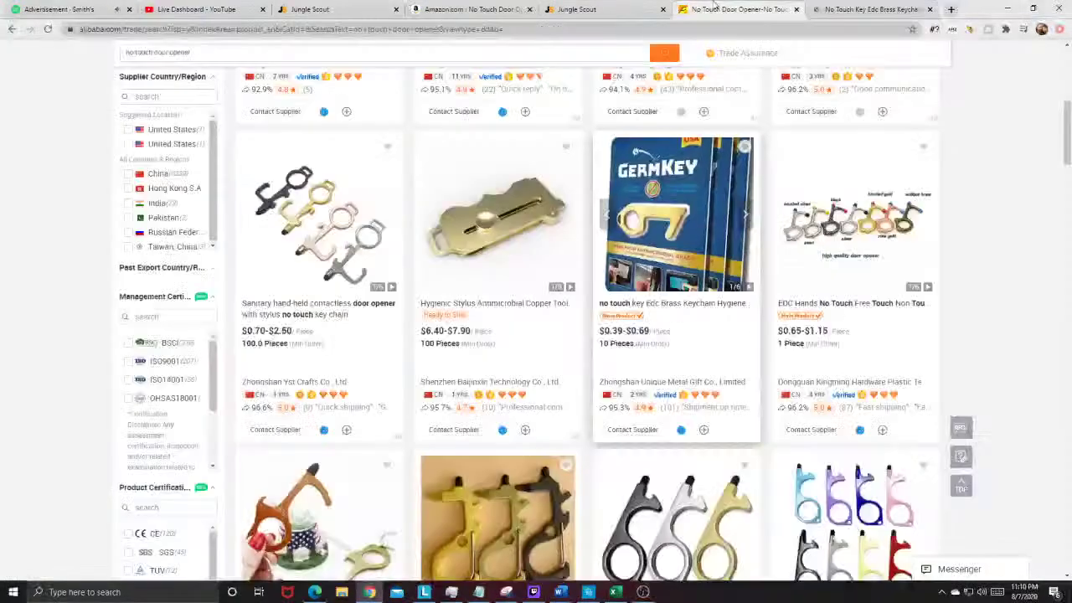
left_click(737, 9)
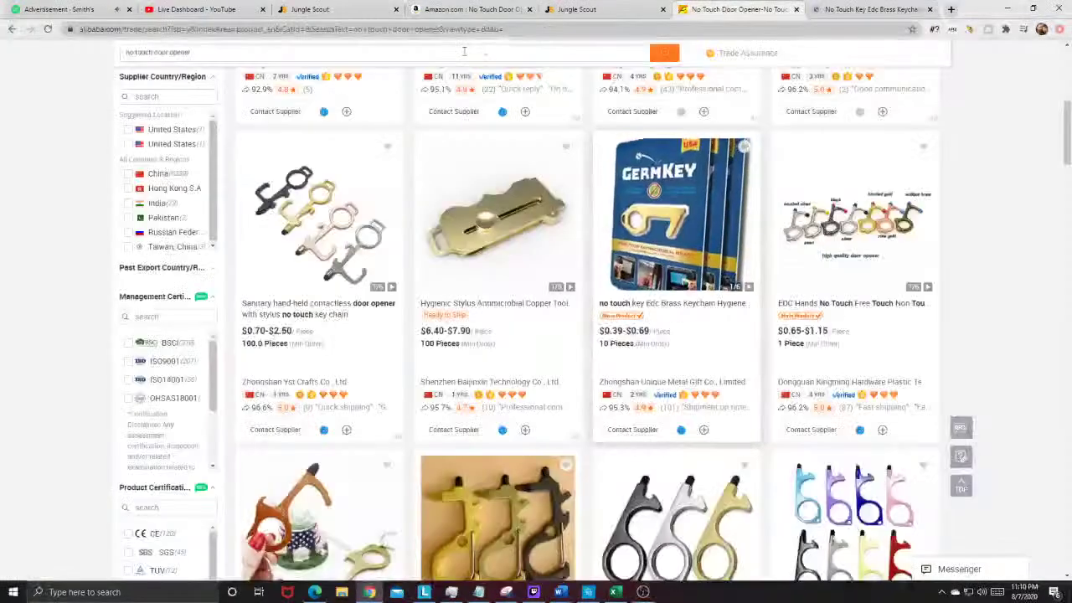
left_click(385, 9)
left_click(469, 9)
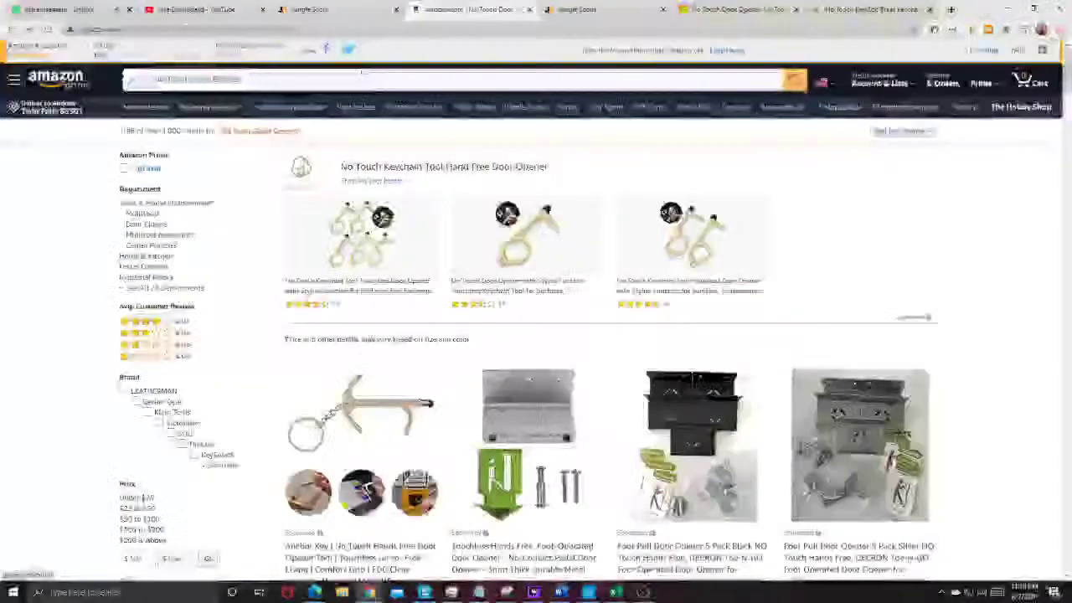
key("ctrl+9")
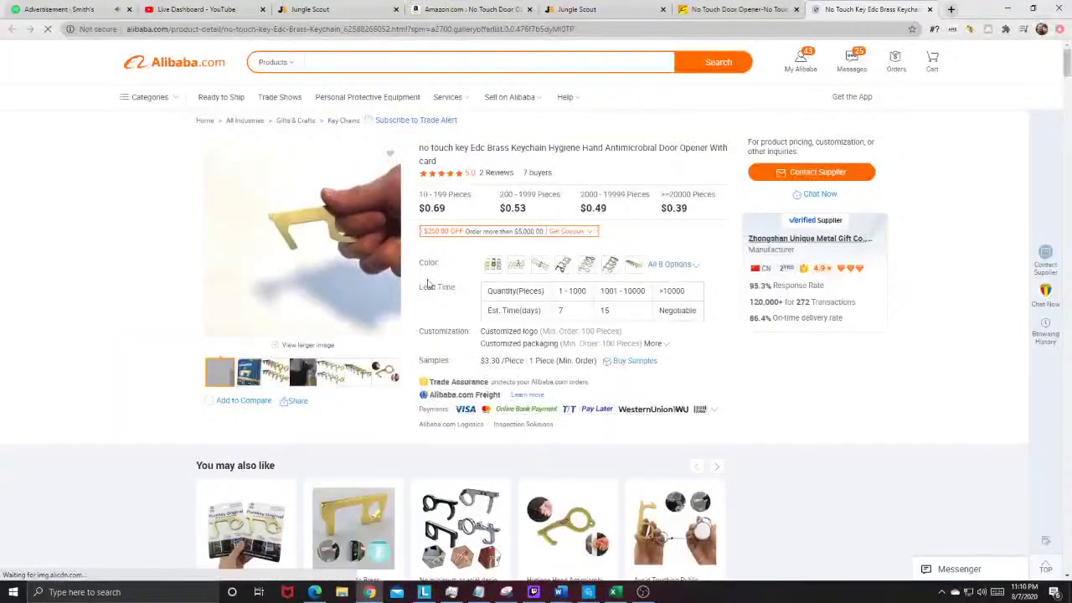
mouse_move(391, 283)
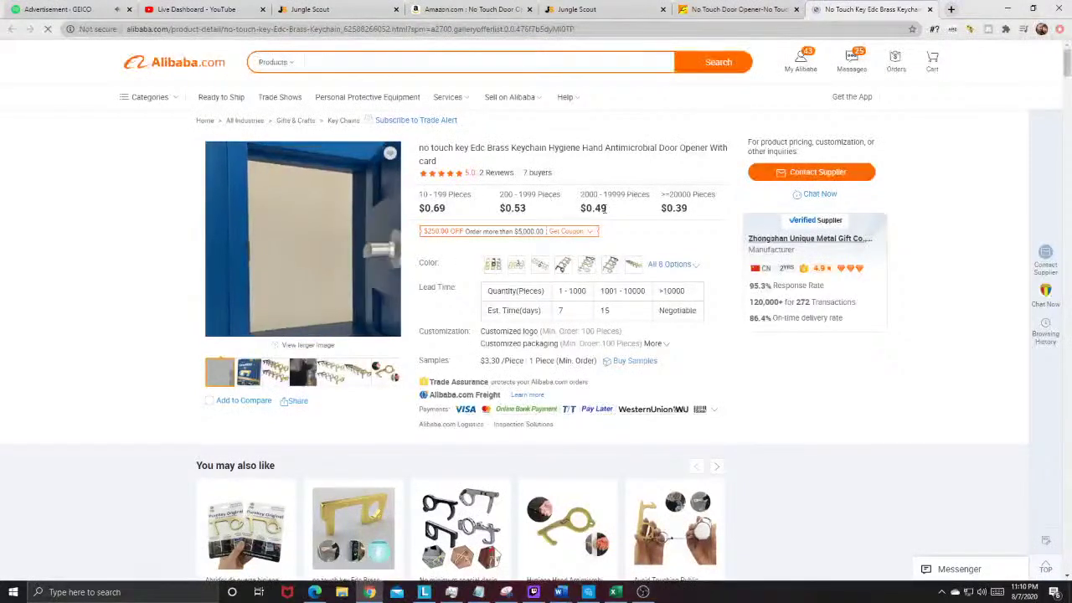
double_click(518, 207)
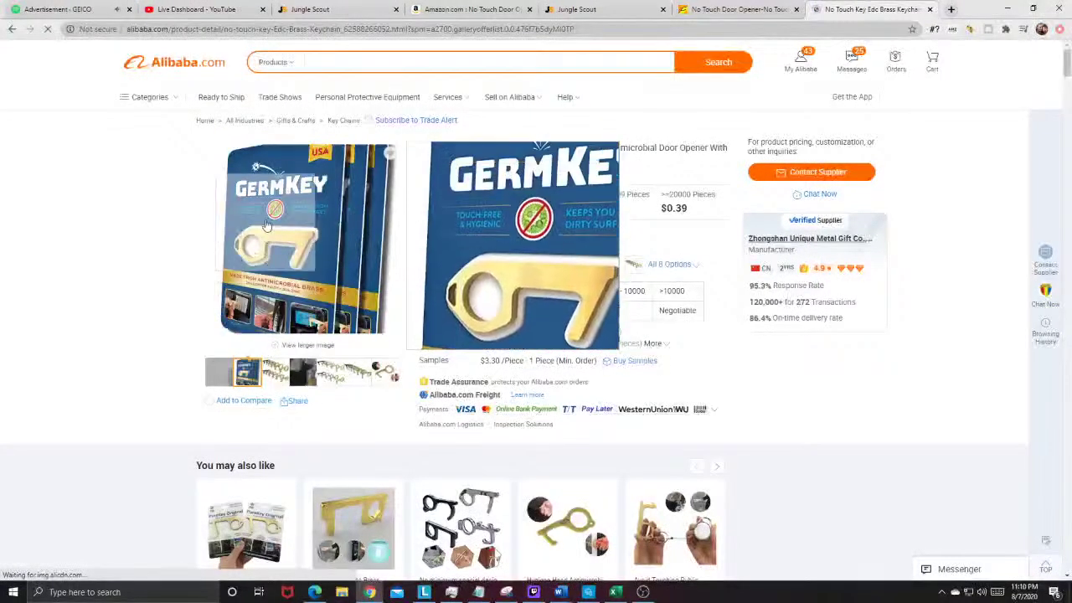
Step: Replace the Amazon search with 'germkey' and run it
left_click(483, 8)
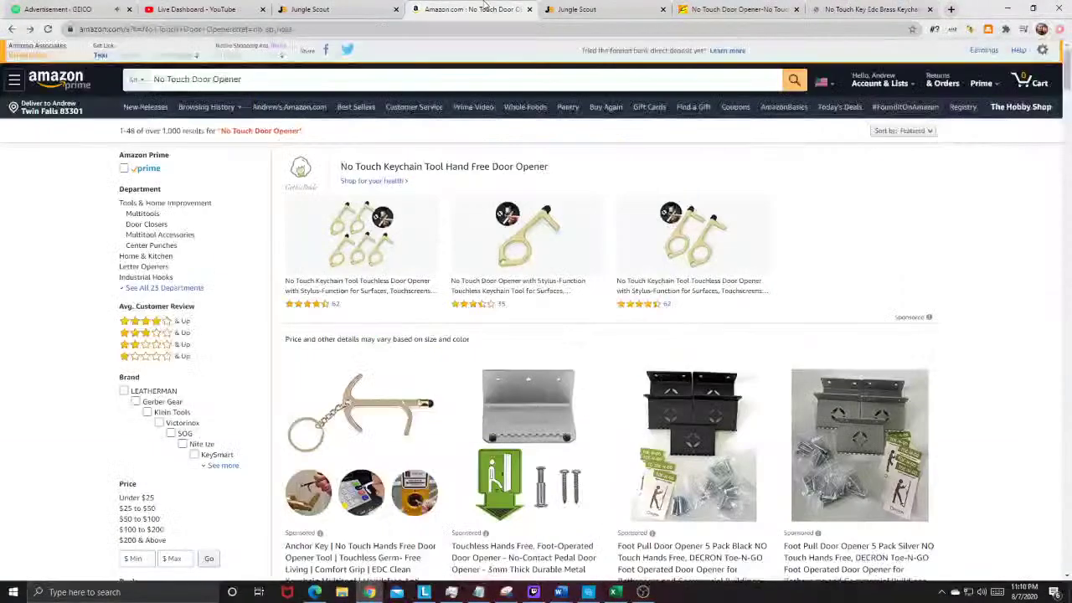
left_click(392, 80)
type("germkey")
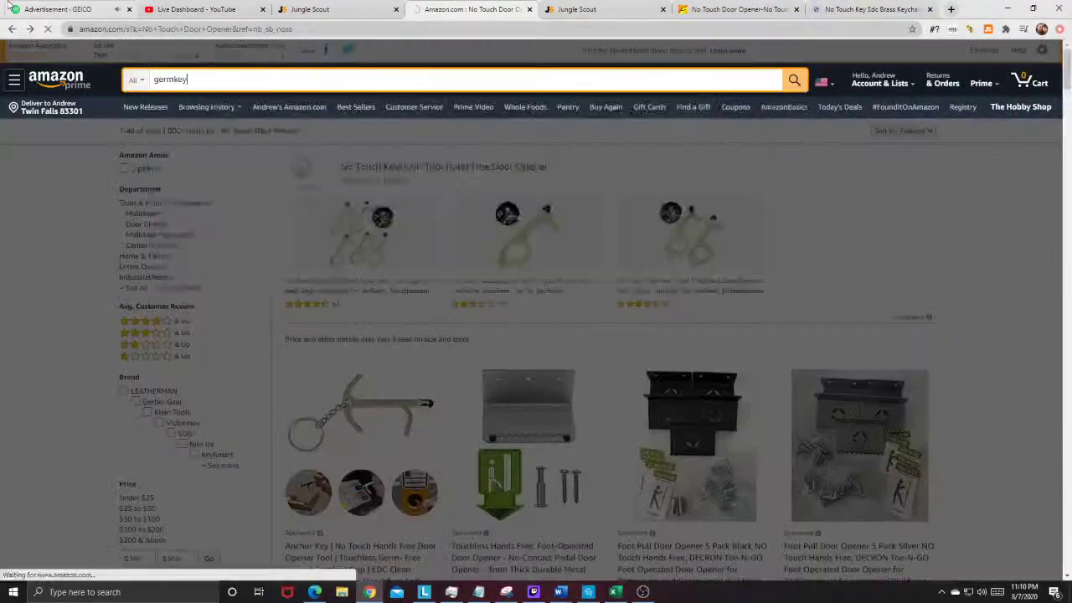
key("Return")
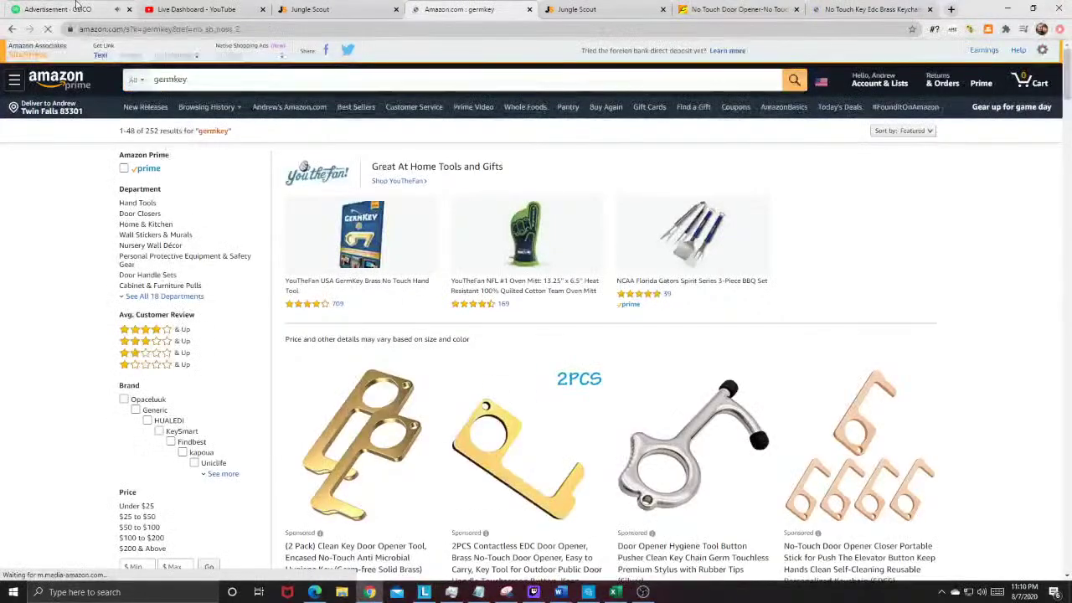
Step: Browse the germkey results and show Jungle Scout's summary: 766 average monthly sales at $15.05
scroll(623, 251, "down", 3)
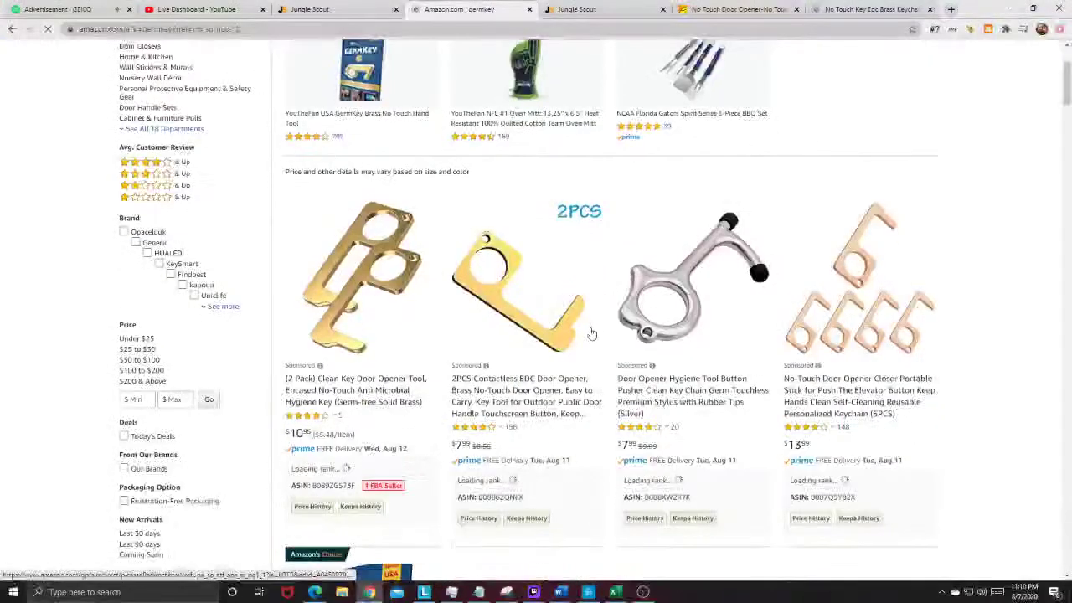
scroll(584, 335, "up", 3)
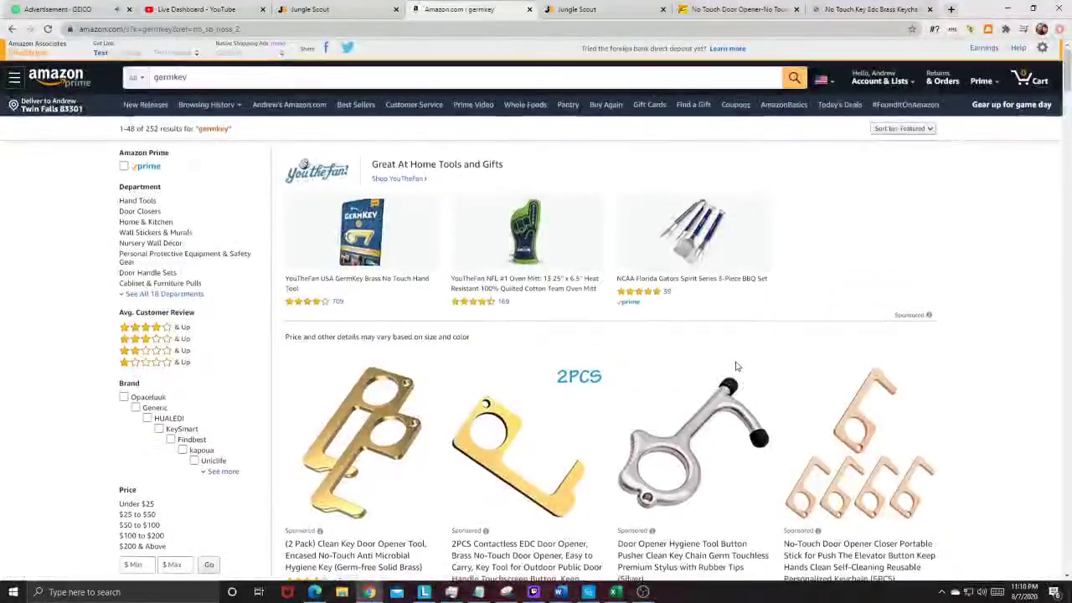
scroll(584, 360, "down", 2)
scroll(538, 352, "down", 3)
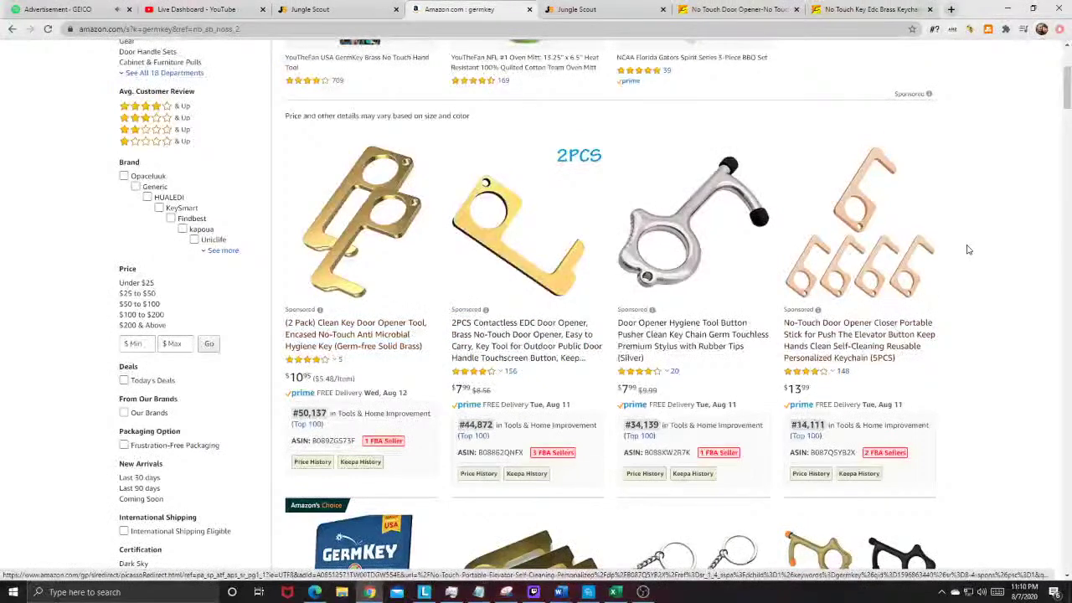
scroll(966, 246, "up", 1)
left_click(988, 31)
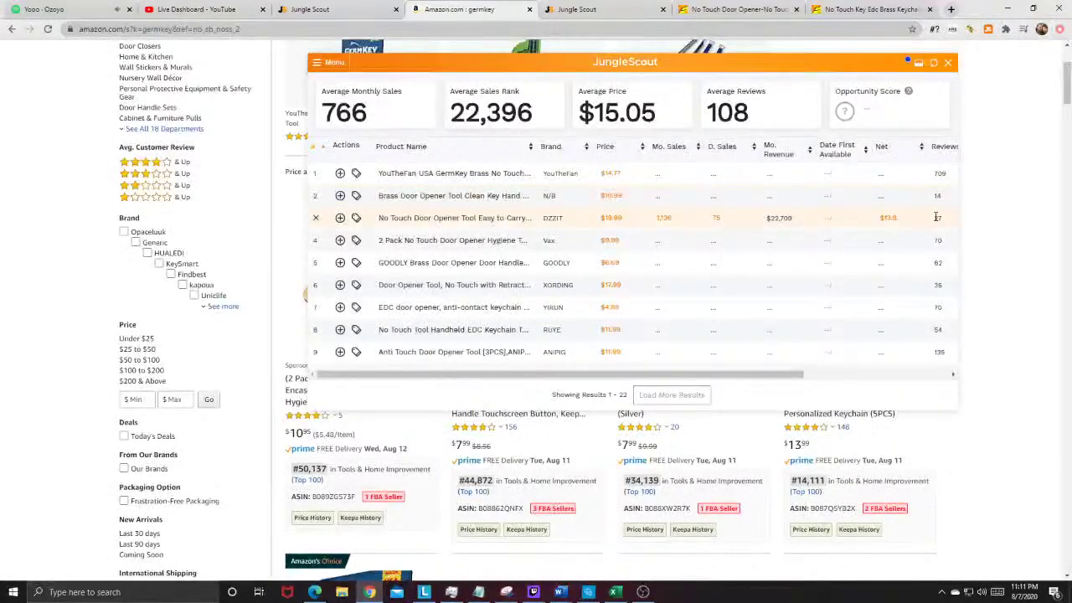
left_click(452, 217)
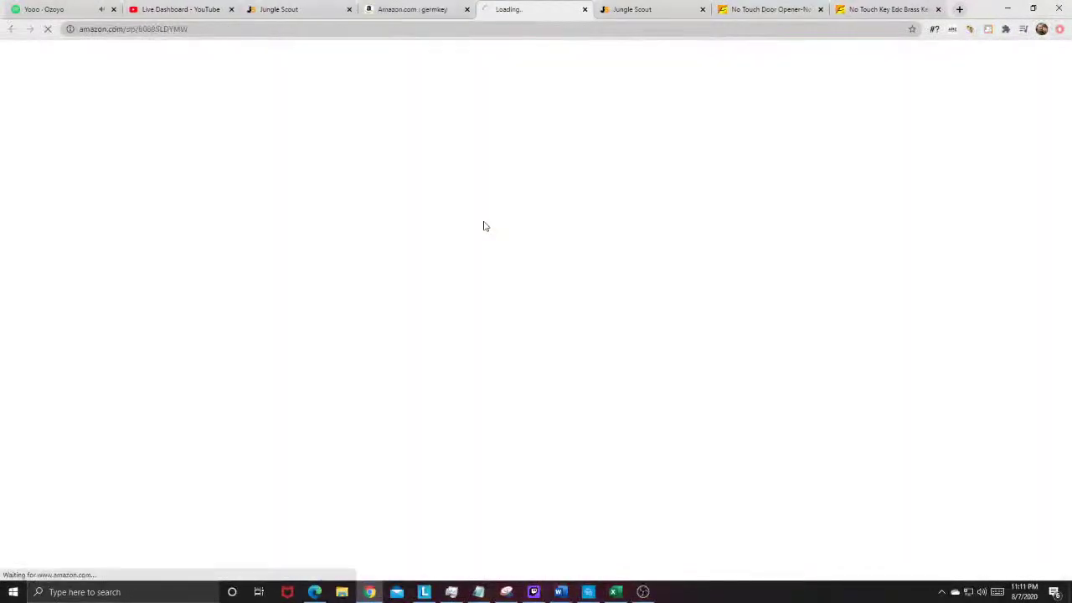
scroll(306, 213, "down", 2)
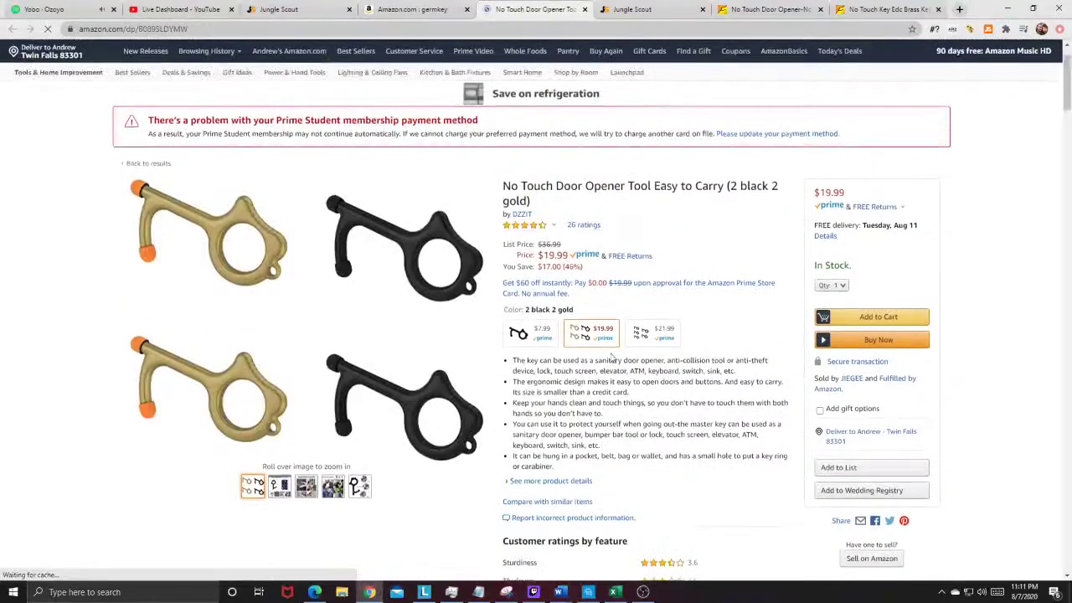
scroll(611, 369, "down", 5)
scroll(611, 382, "down", 15)
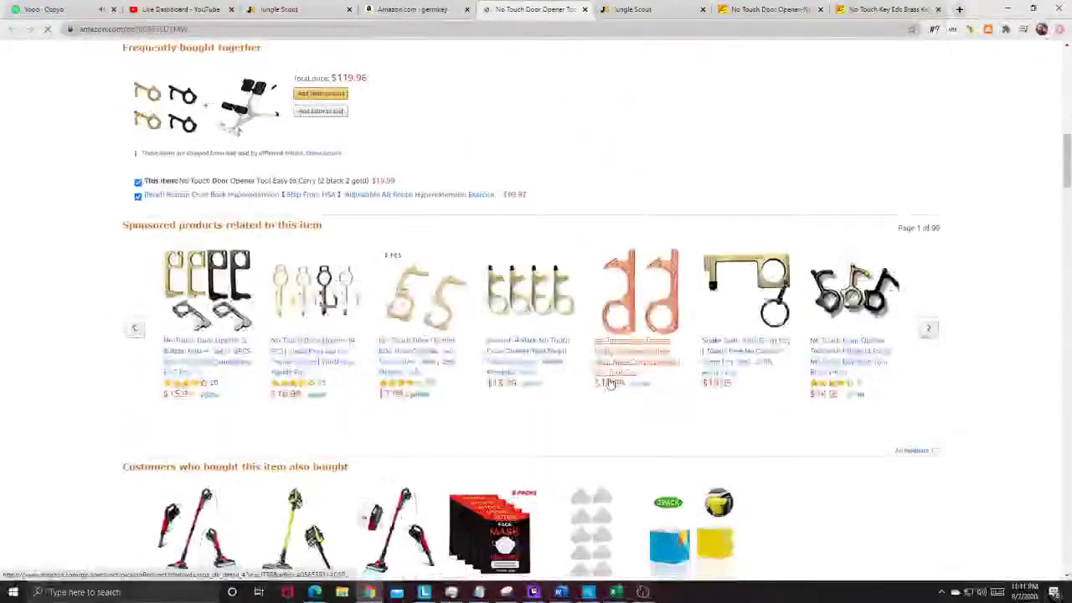
scroll(234, 293, "up", 12)
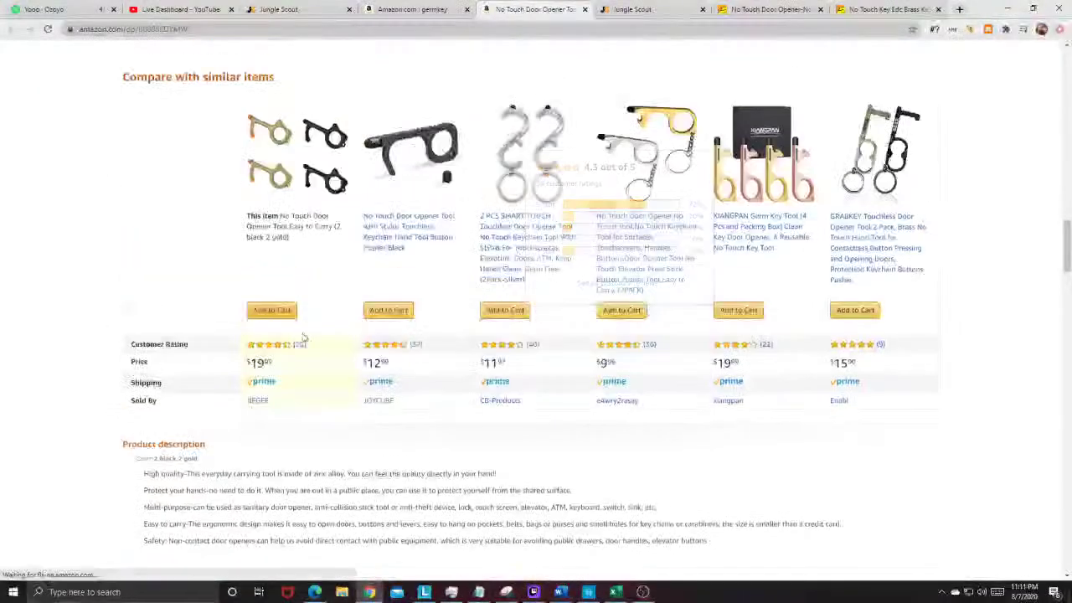
scroll(391, 429, "up", 8)
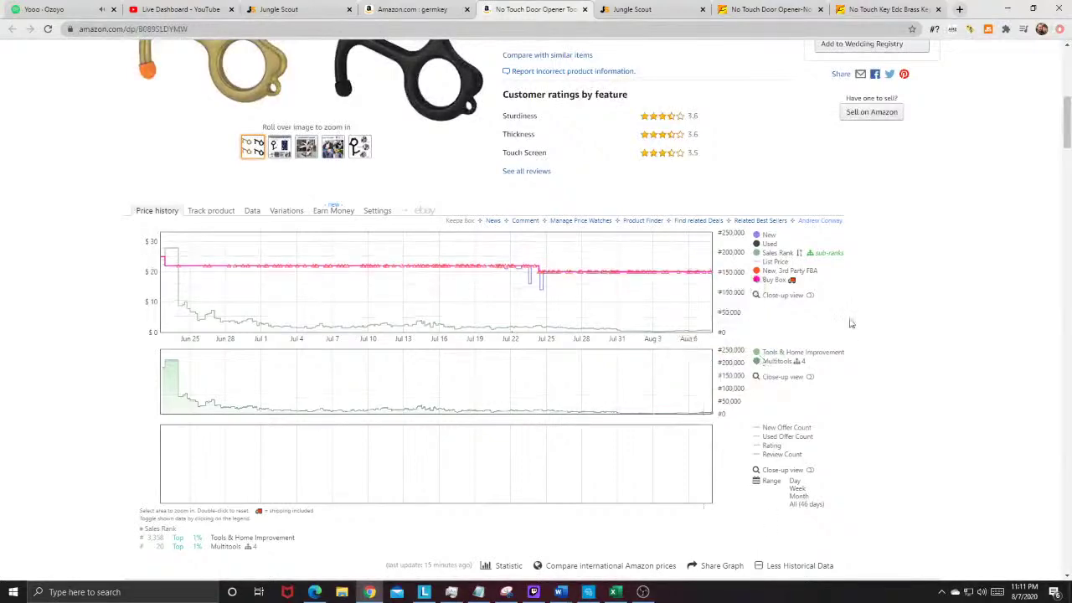
scroll(849, 319, "up", 6)
scroll(661, 229, "down", 1)
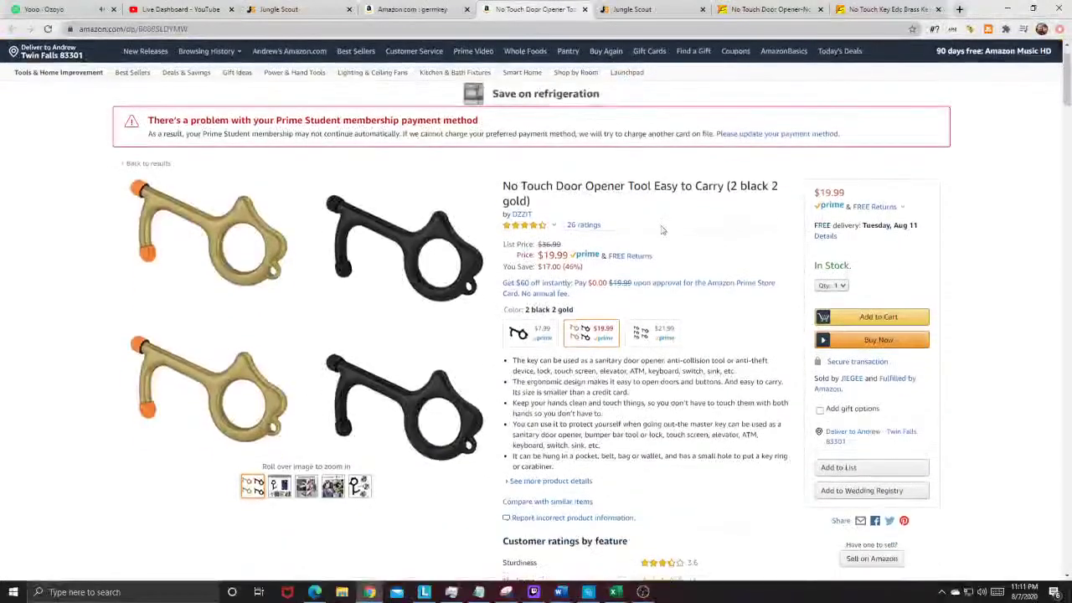
left_click(730, 7)
Step: Close the germkey Jungle Scout overlay, then search Amazon for 'homeschool kit' and browse the results
left_click(419, 9)
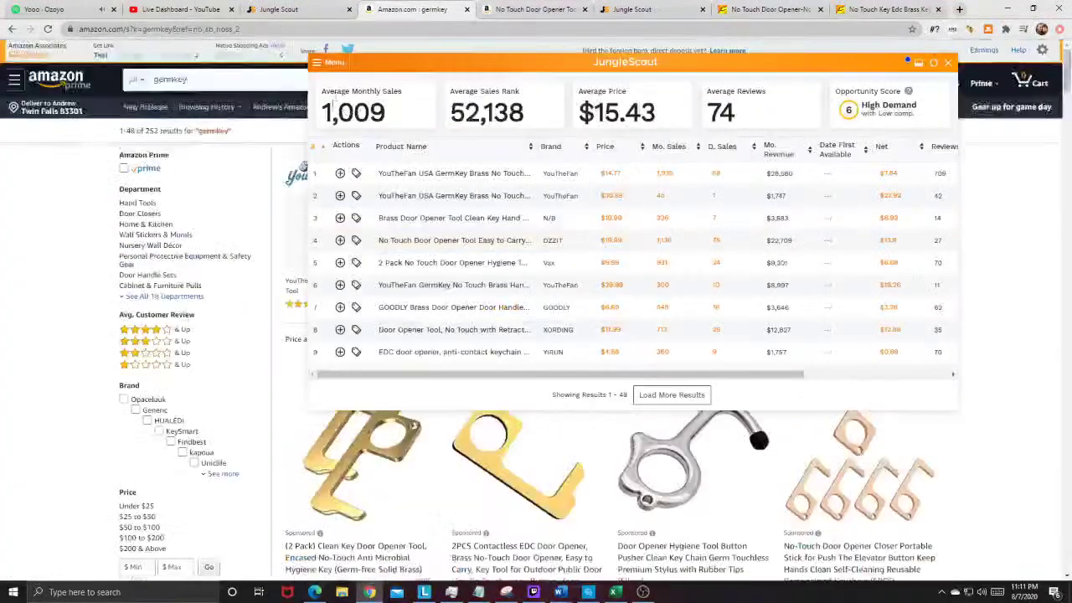
left_click(948, 64)
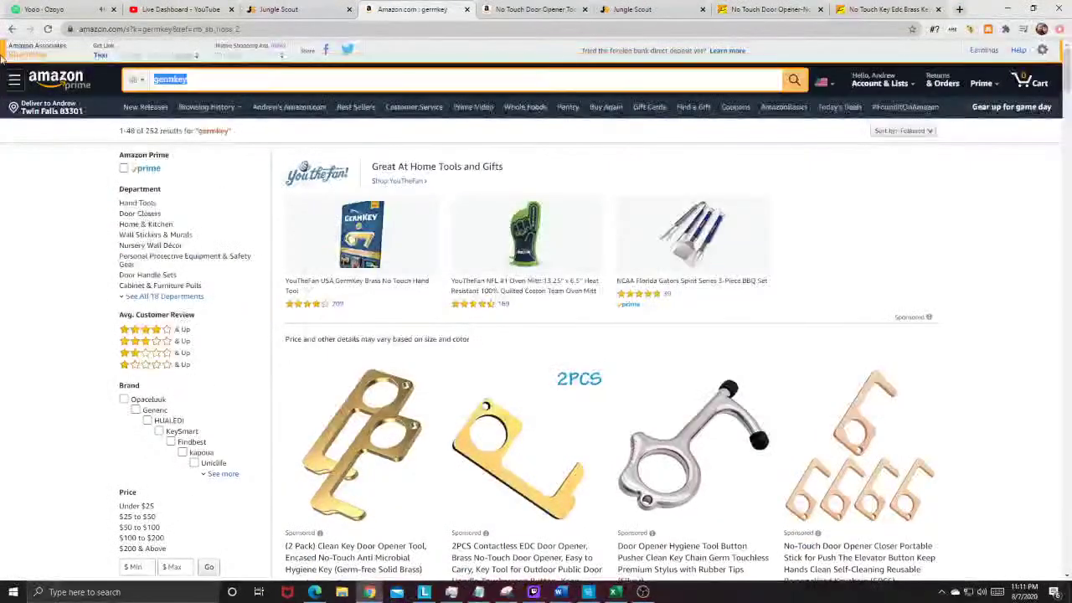
type("h")
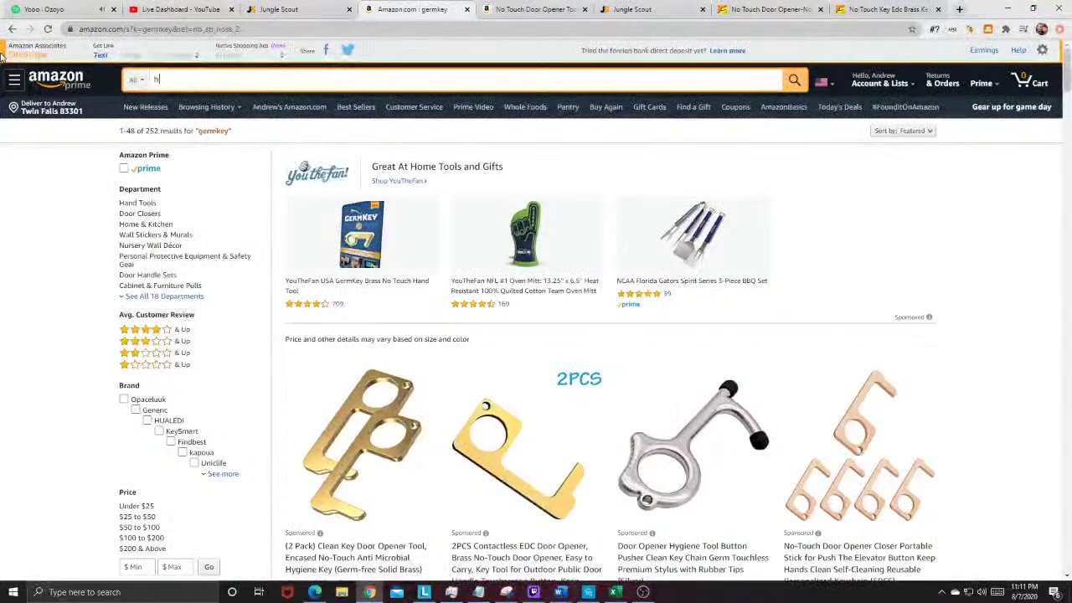
type("omeschool kit")
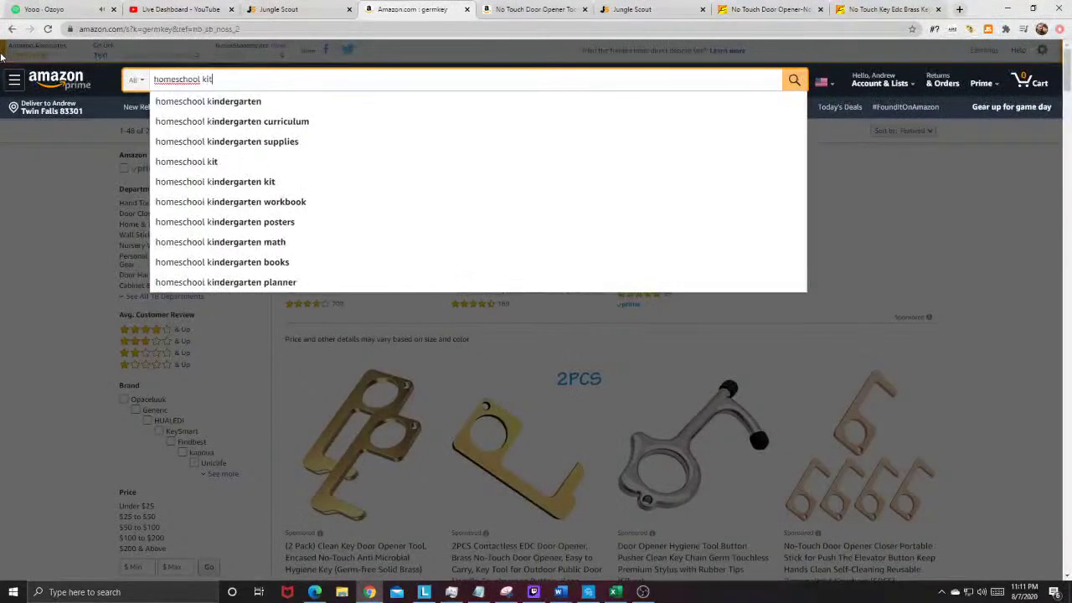
key("Return")
scroll(536, 310, "down", 3)
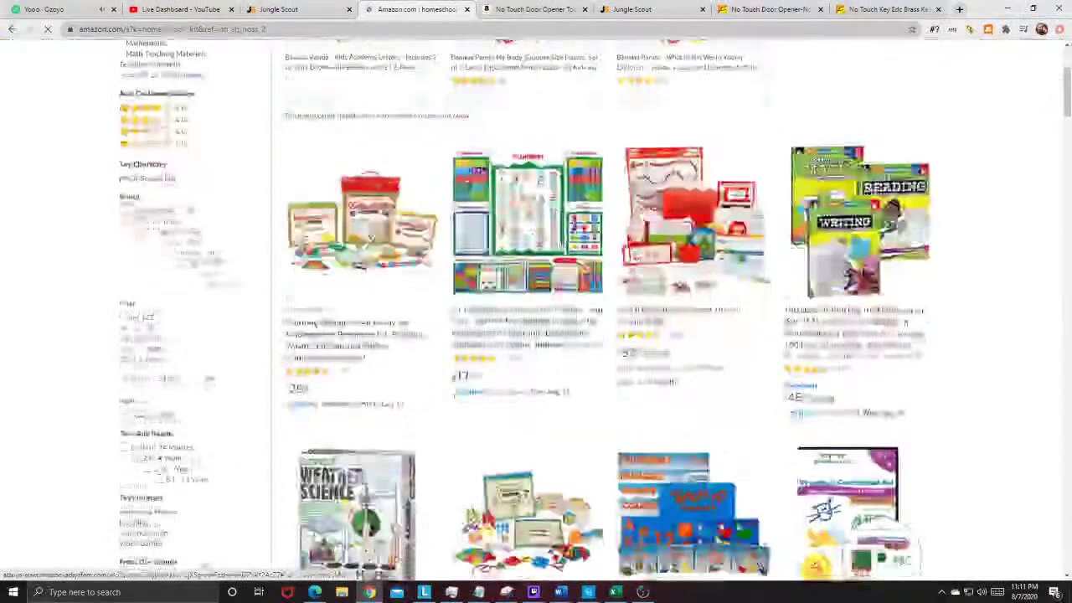
scroll(471, 202, "down", 7)
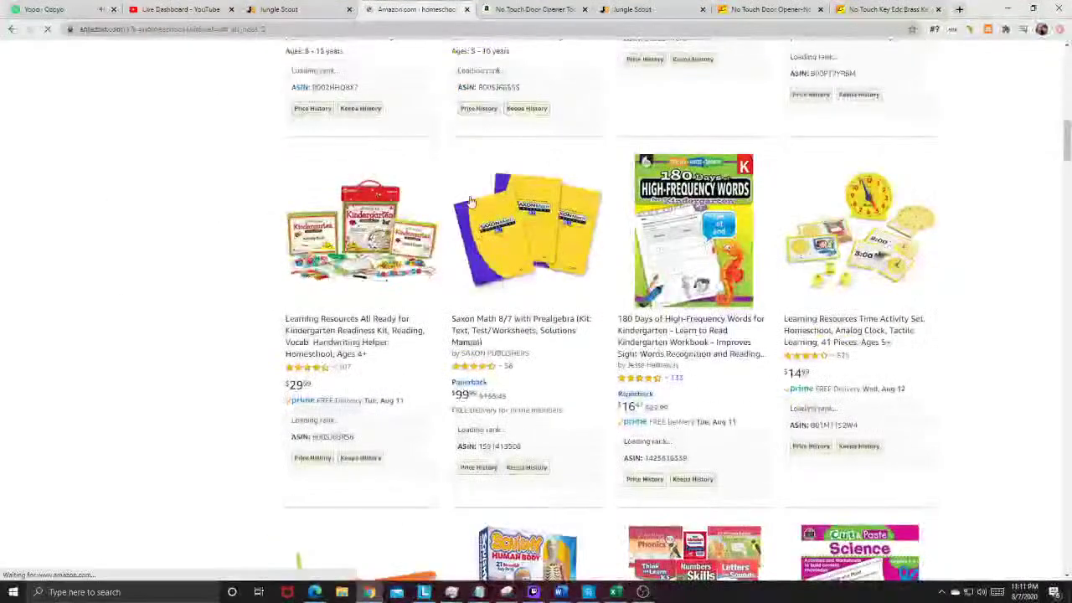
scroll(471, 202, "up", 4)
left_click(663, 10)
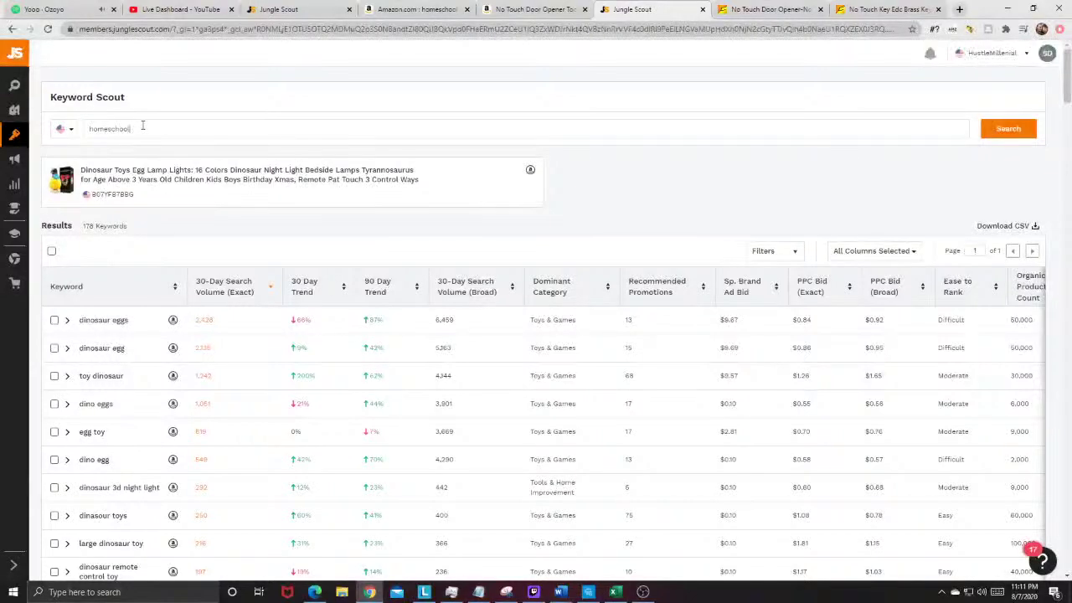
Step: Run Keyword Scout for 'homeschool' (1,862 keywords), then open the Amazon search for autism learning materials
key("Return")
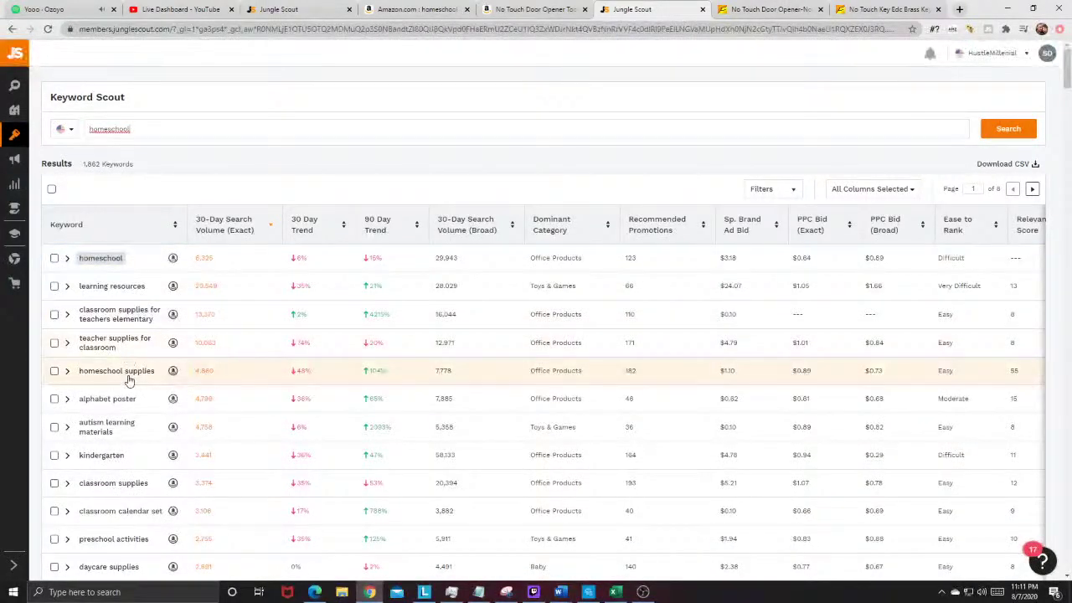
scroll(106, 445, "down", 1)
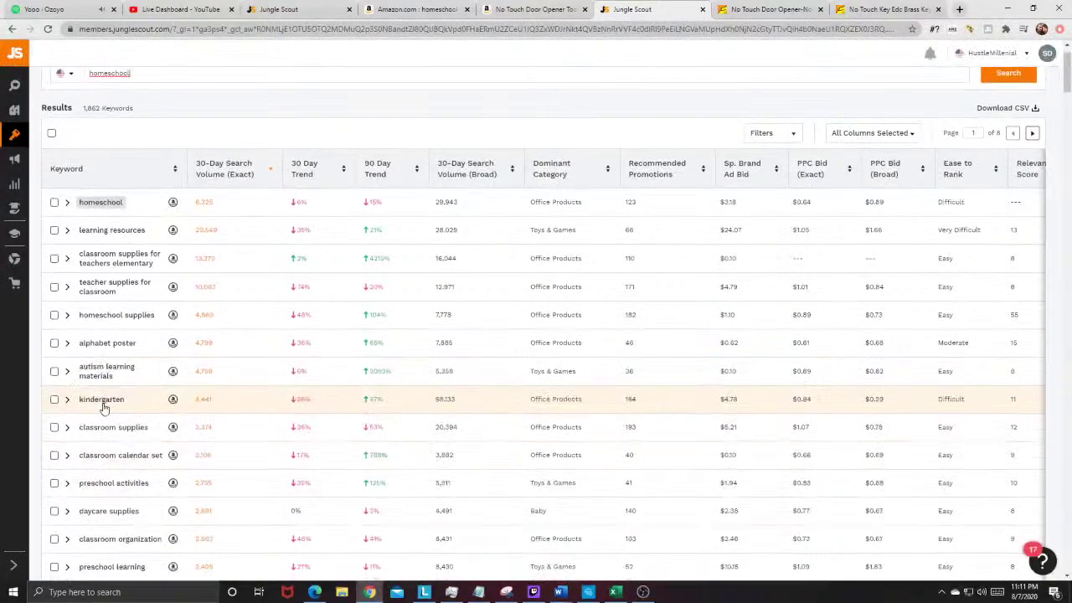
left_click(172, 371)
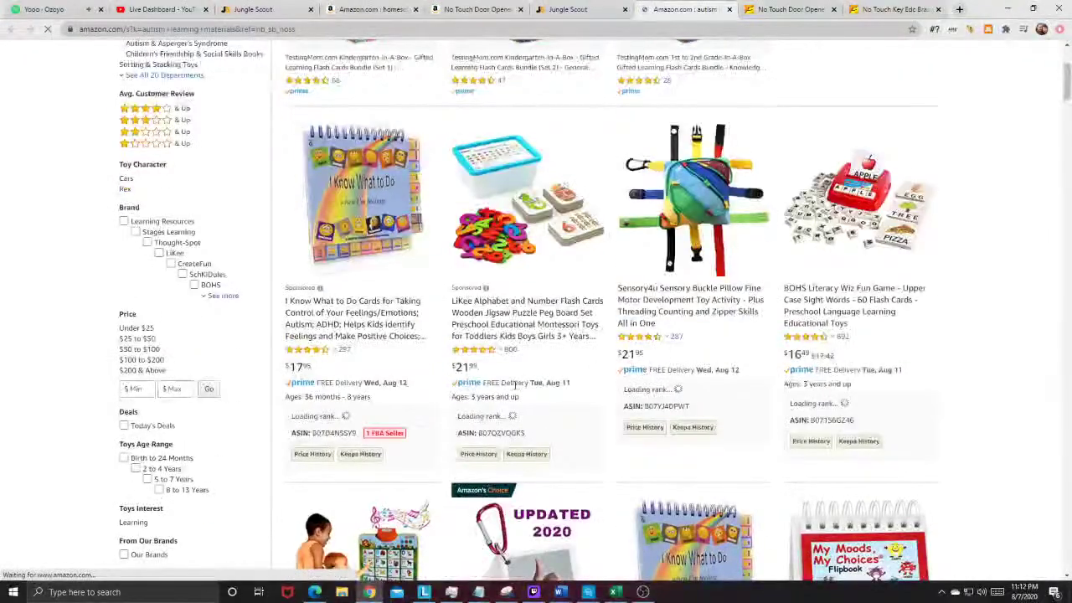
Step: Scroll through the autism learning materials results on Amazon
scroll(959, 335, "down", 2)
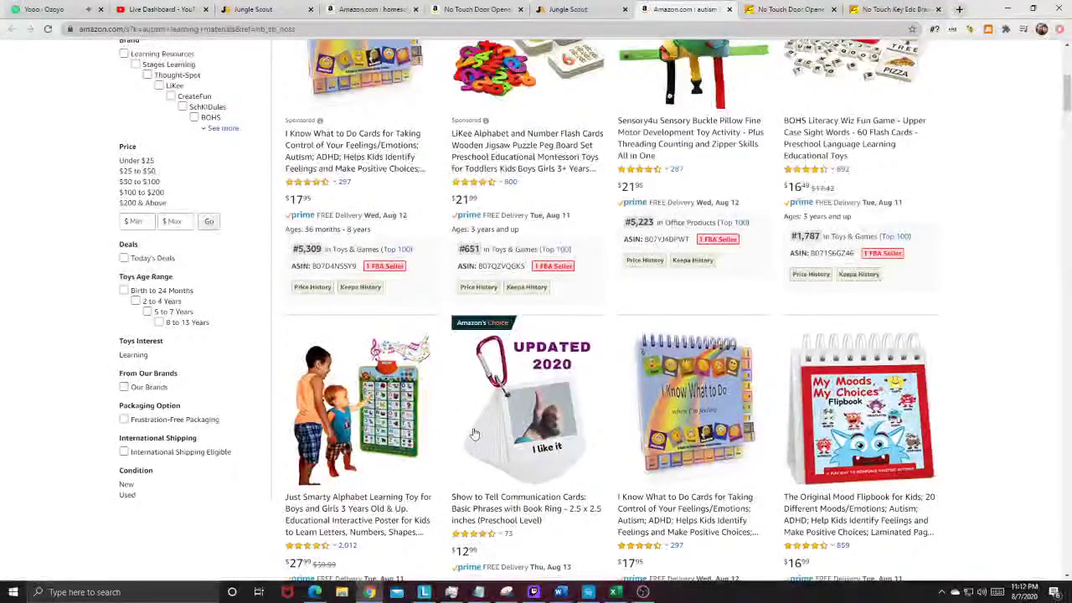
scroll(551, 428, "down", 5)
scroll(534, 195, "up", 5)
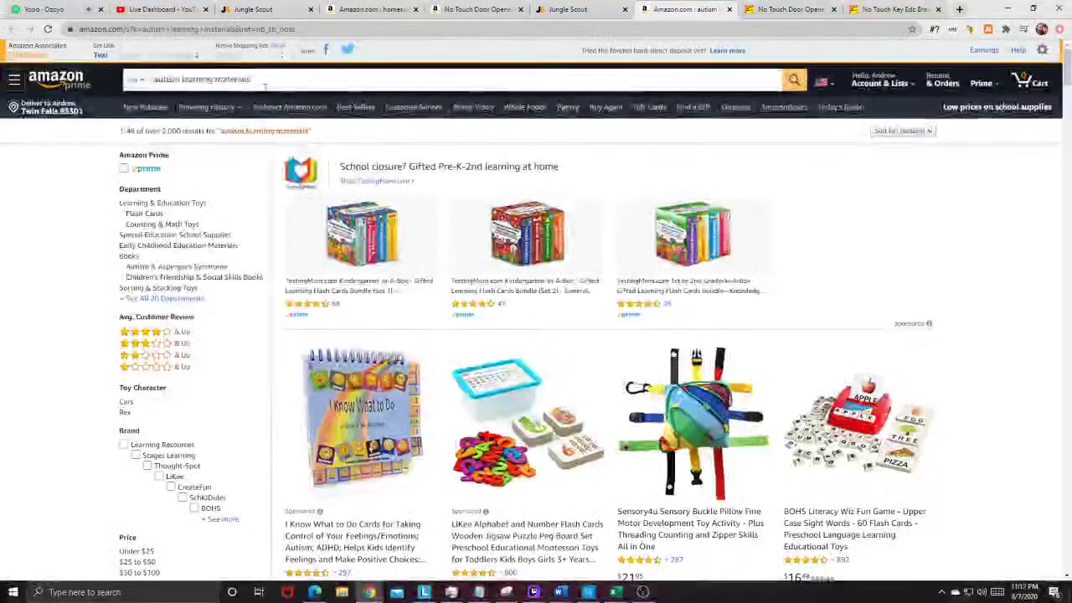
scroll(578, 301, "down", 2)
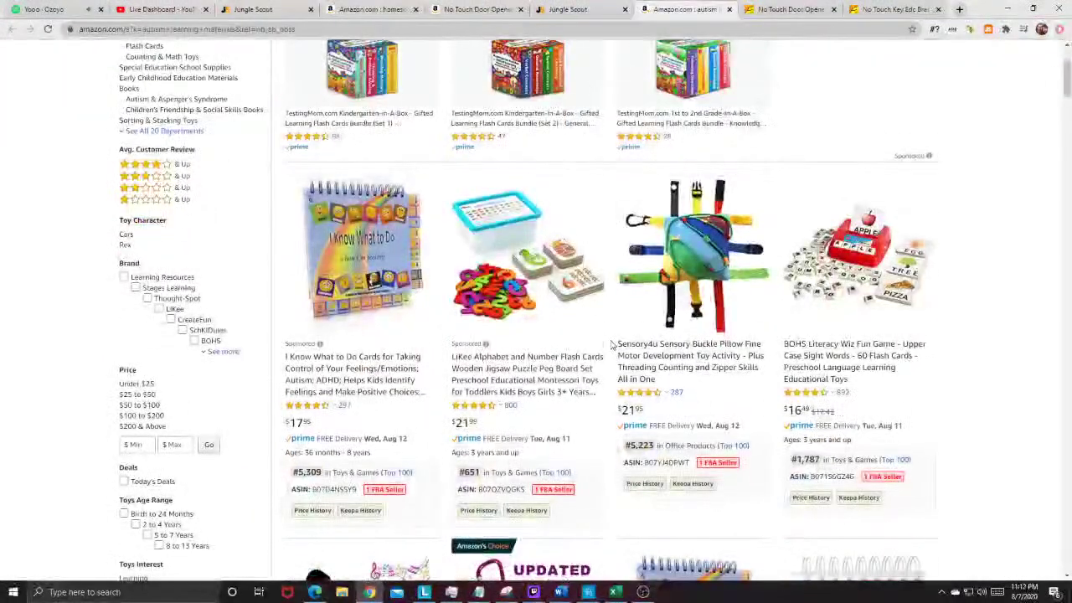
scroll(612, 344, "down", 10)
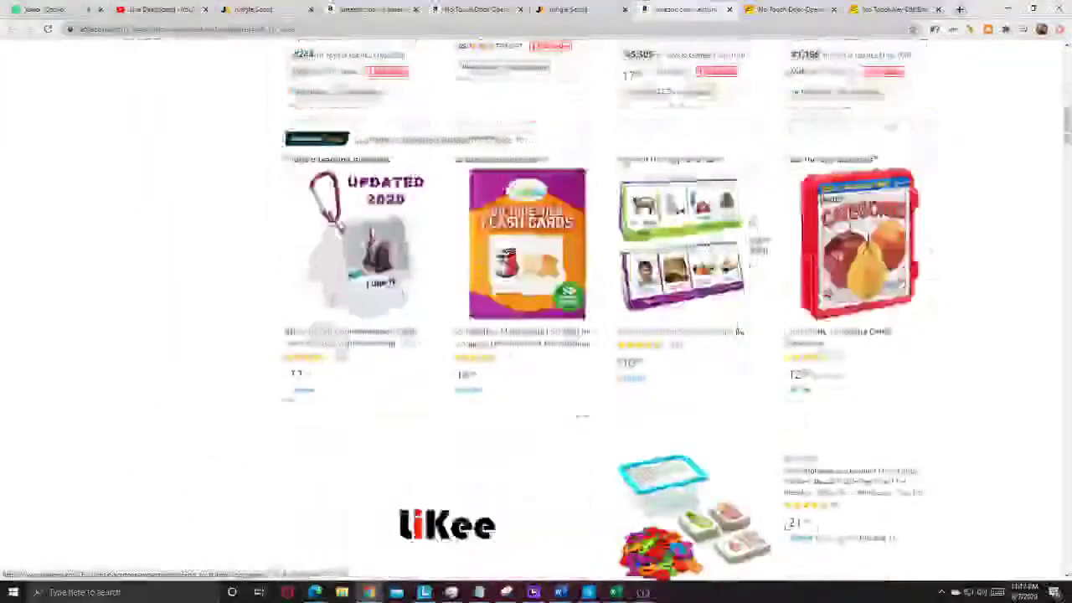
scroll(699, 334, "down", 6)
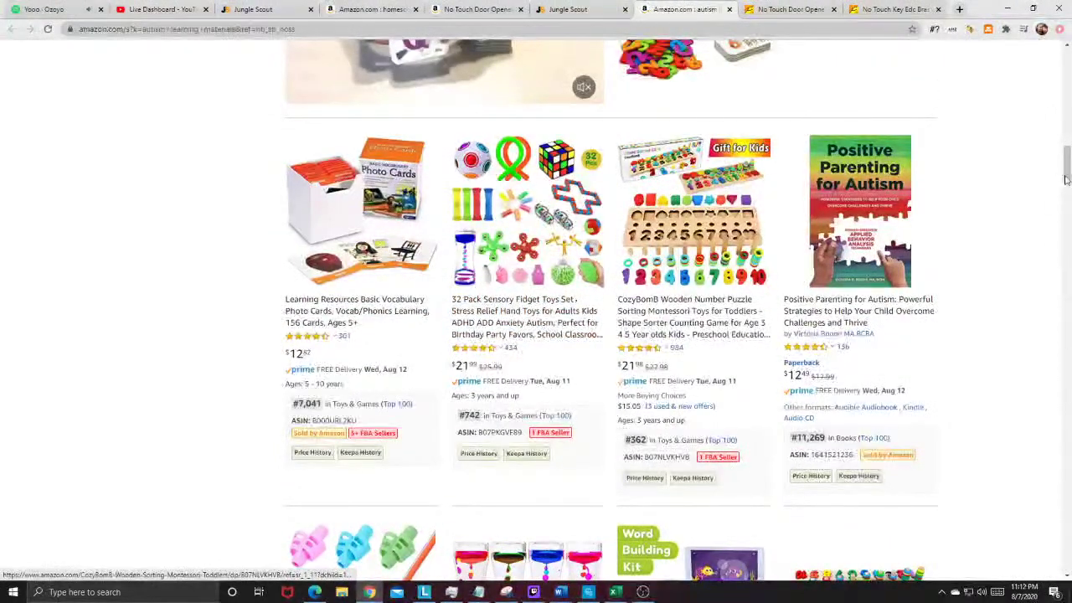
left_click_drag(1066, 180, 1066, 87)
Step: Replace the search with 'sensory fidget toys' and run it
left_click(201, 79)
type("senosor")
key("BackSpace")
key("BackSpace")
key("BackSpace")
key("BackSpace")
type("sory fidget toys")
key("Return")
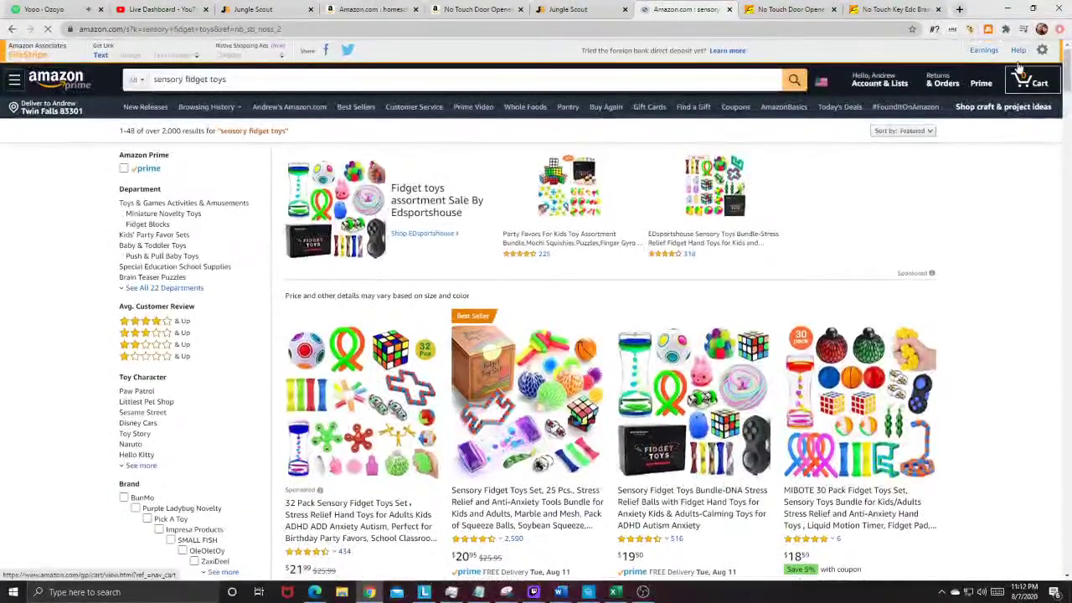
Step: Review Jungle Scout's sales estimates for sensory fidget toys, then open the MIBOTE 30 Pack Fidget Toys Set listing
left_click(988, 29)
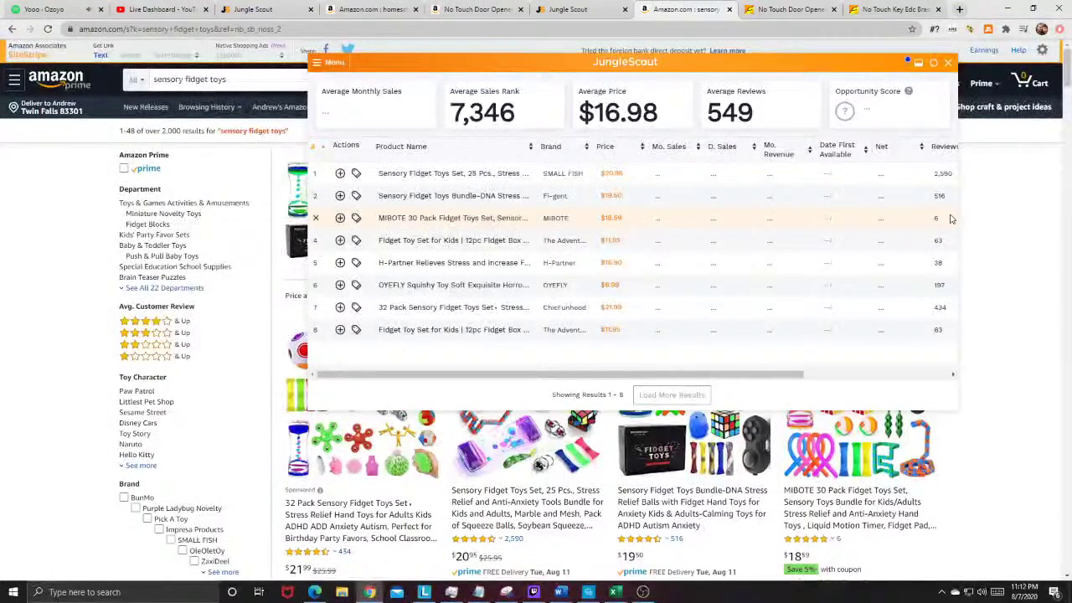
scroll(1021, 402, "down", 1)
scroll(1020, 402, "up", 1)
scroll(962, 318, "down", 2)
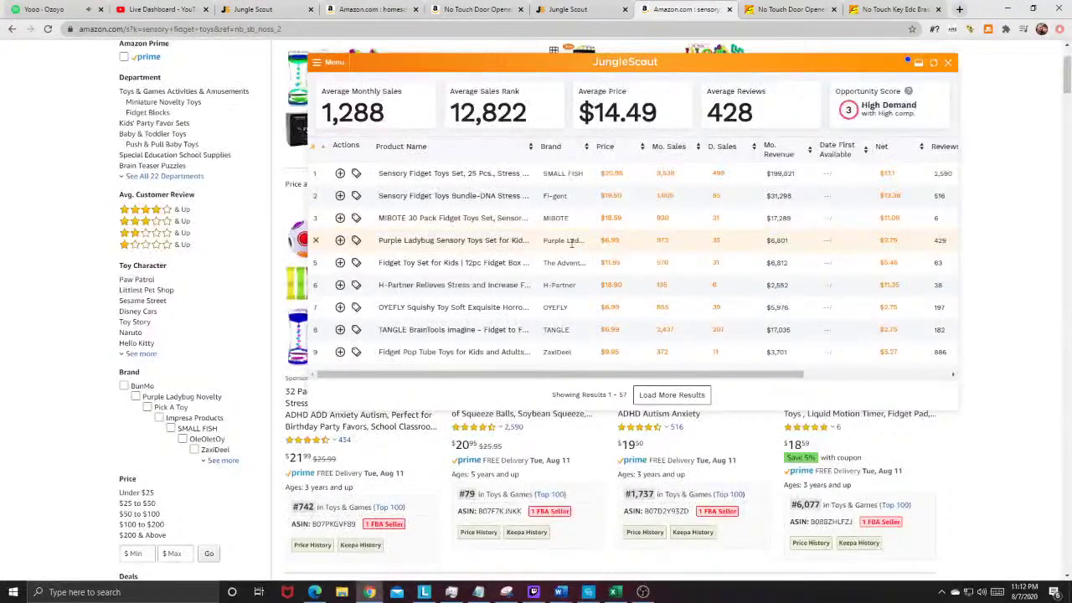
key("F5")
left_click(831, 346)
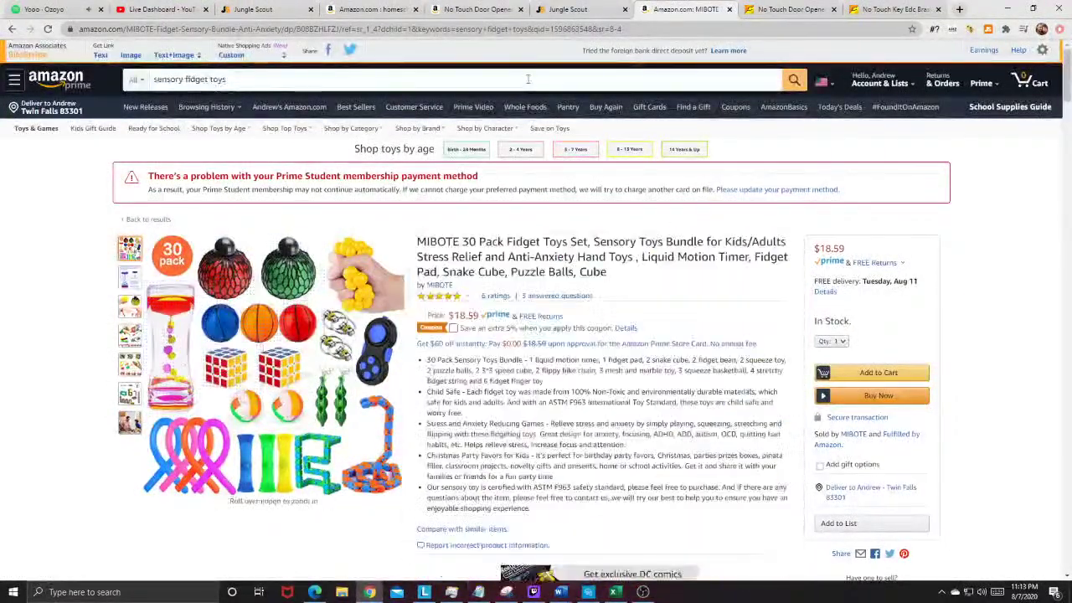
Step: Open the inquiry form for the four-colour brass door-opener keychain supplier
left_click(875, 8)
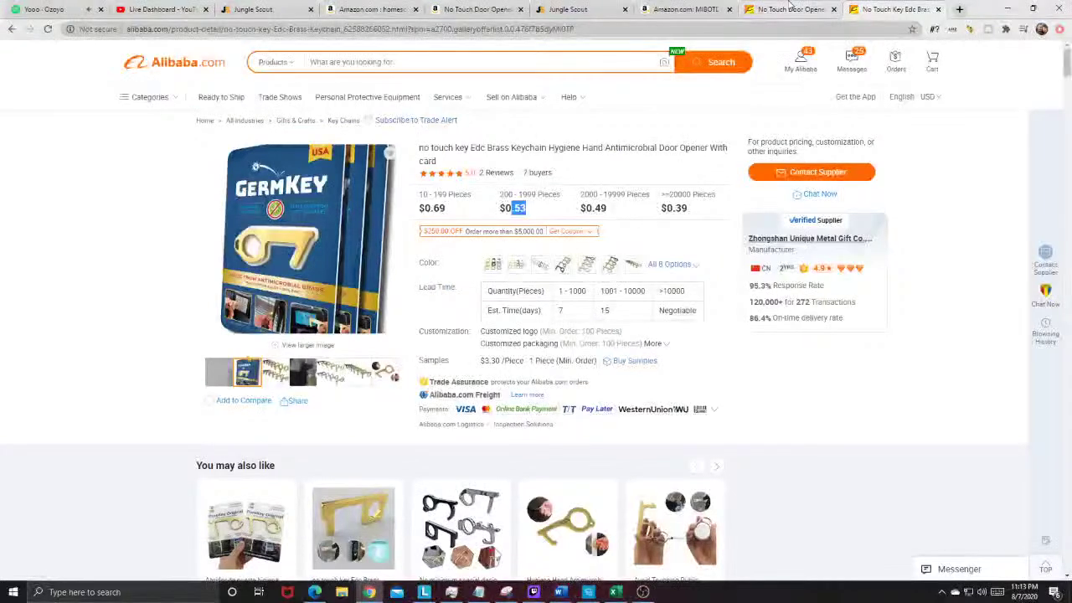
left_click(563, 266)
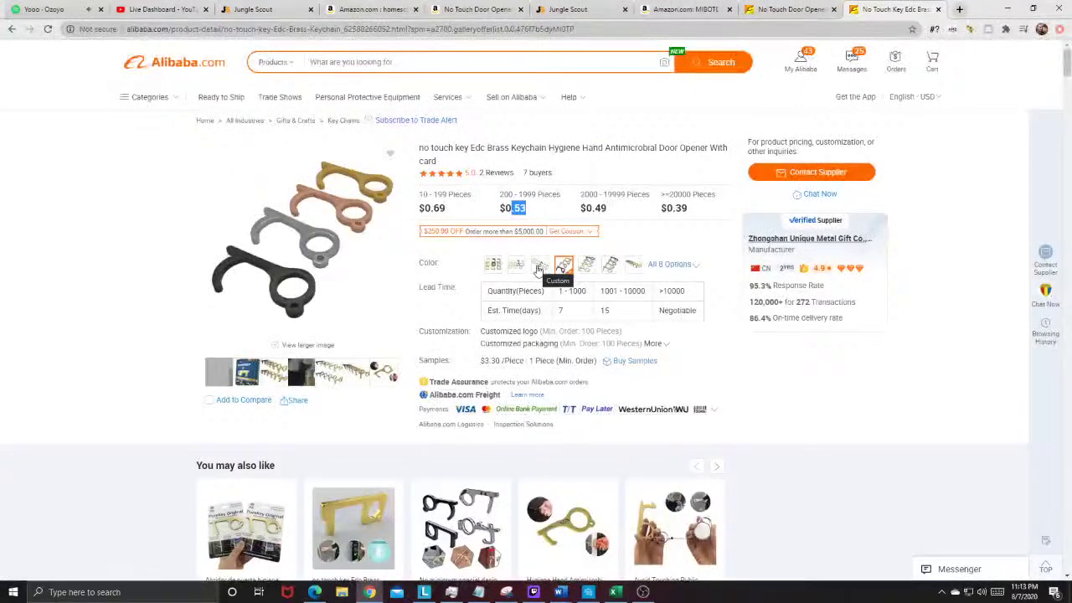
left_click(837, 172)
Step: Write an inquiry requesting a quote for 200 units and asking about air or sea shipping
left_click(524, 225)
type("Hello, I am int")
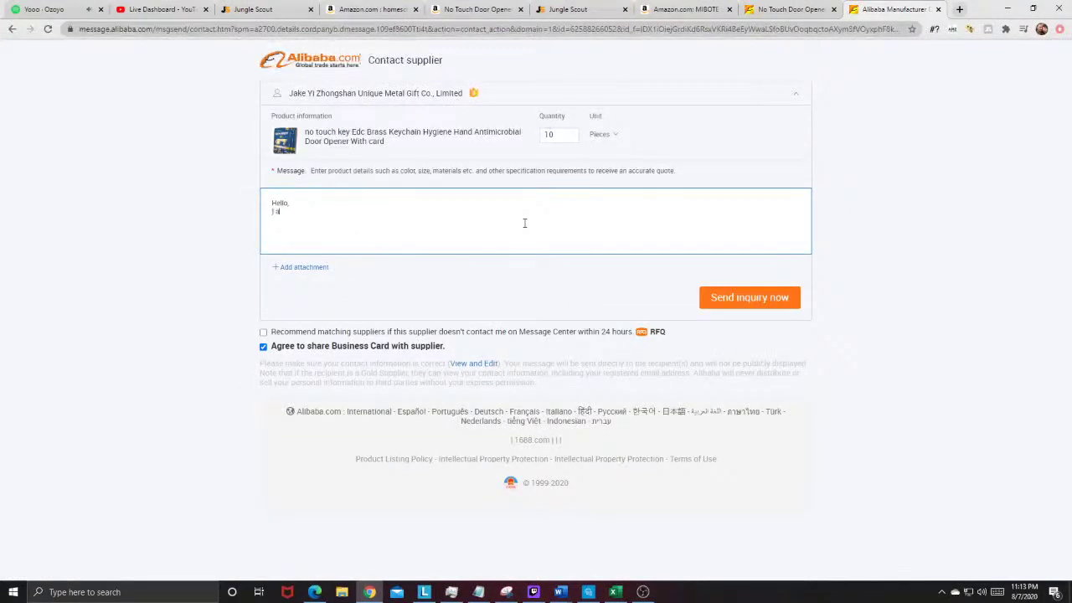
type("erested in your product")
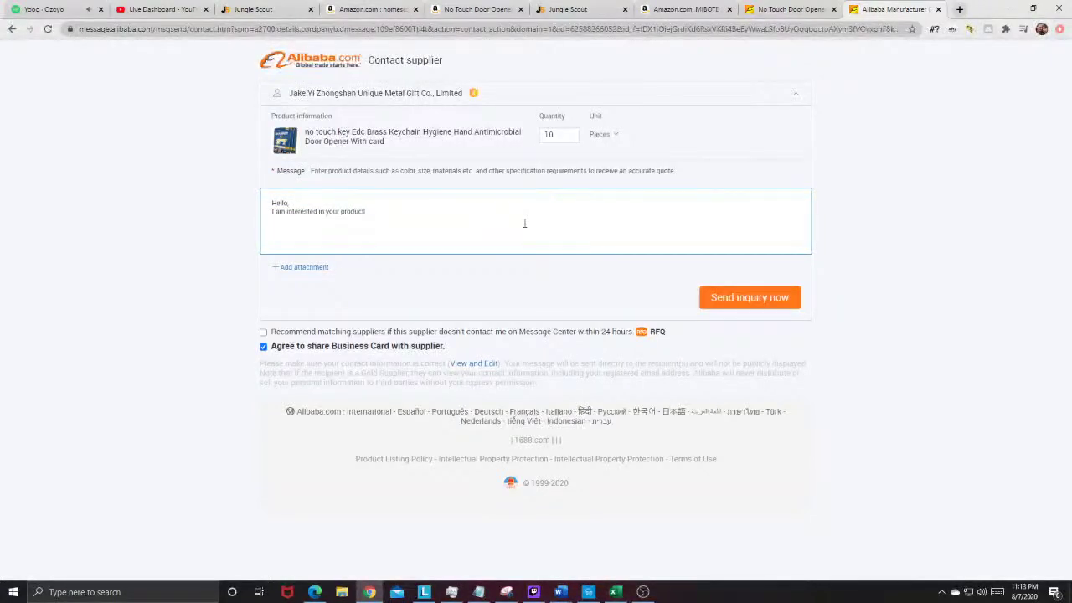
type(" and would l")
type("ike to know")
key("BackSpace")
key("BackSpace")
key("BackSpace")
key("BackSpace")
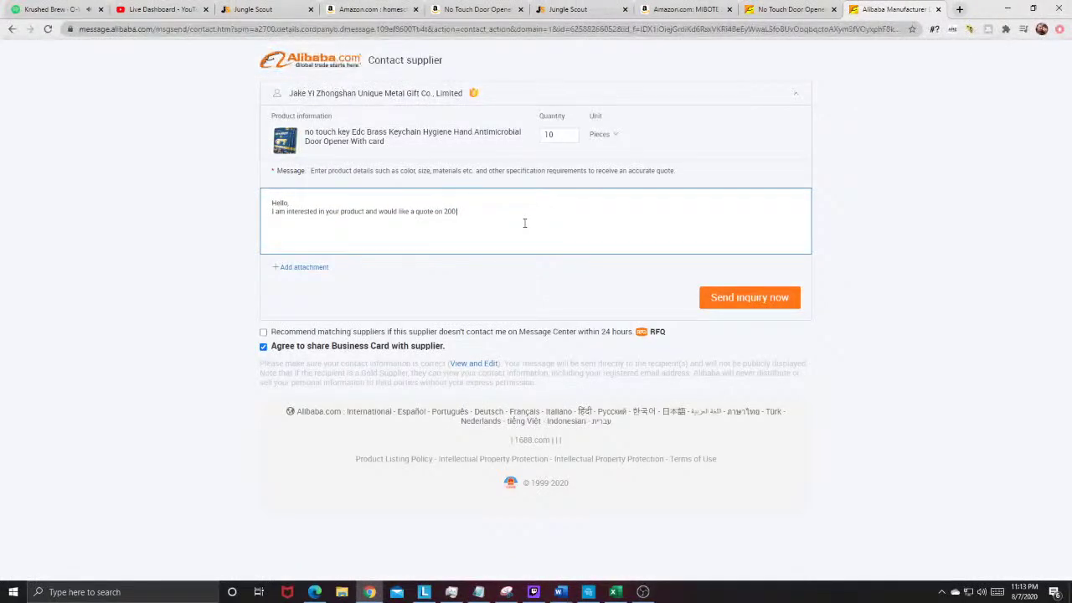
key("BackSpace")
key("BackSpace")
type("units of your no touch key Edc Brass Keychain")
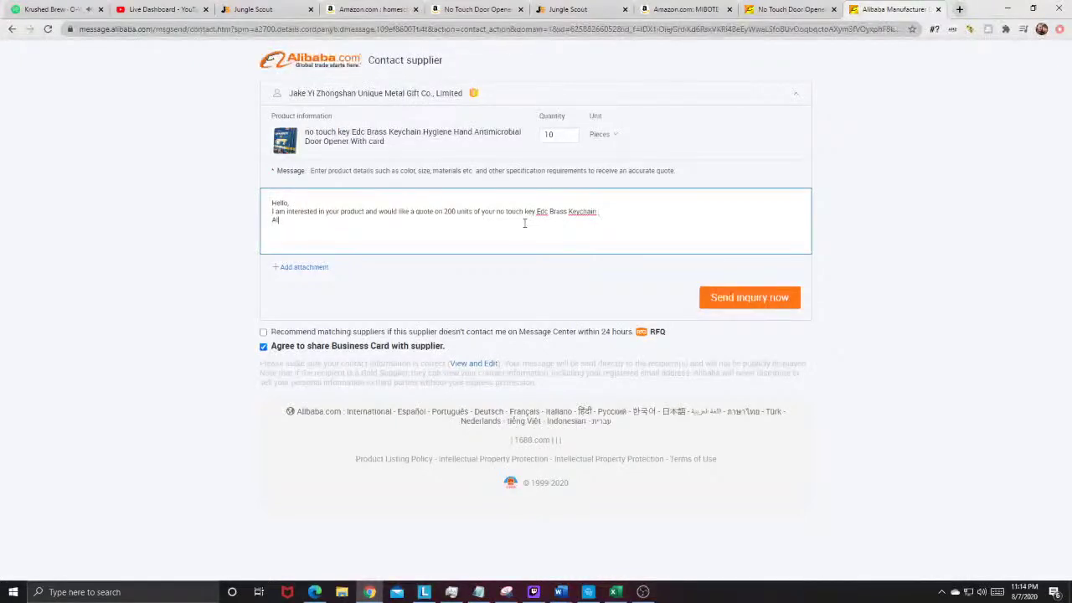
type("you offer air shipping")
type("as well as sea")
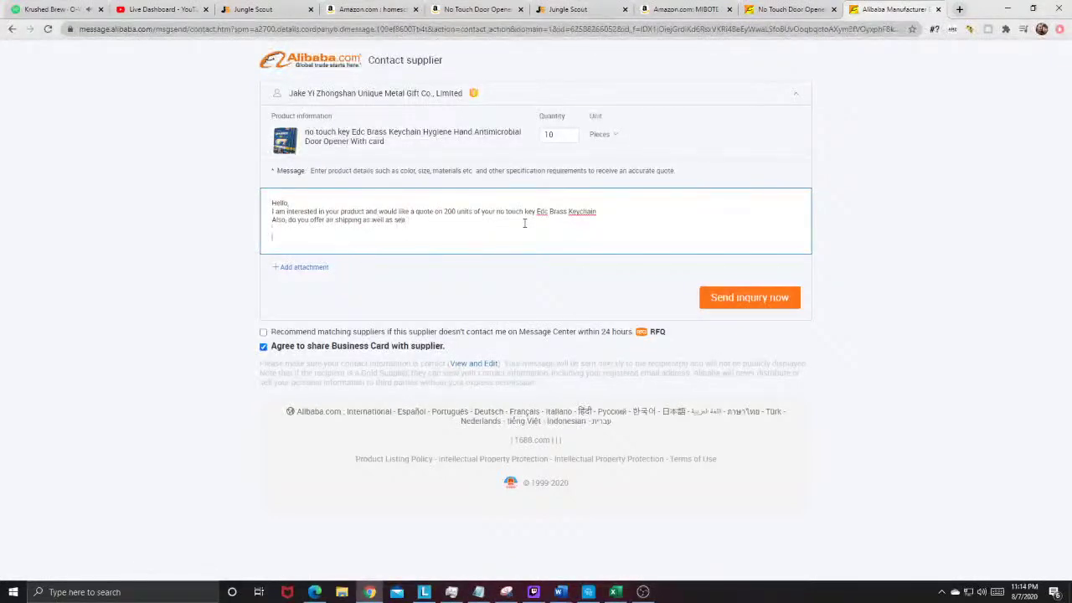
Step: Sign the message with the sender's name and company, then send the inquiry
key("Return")
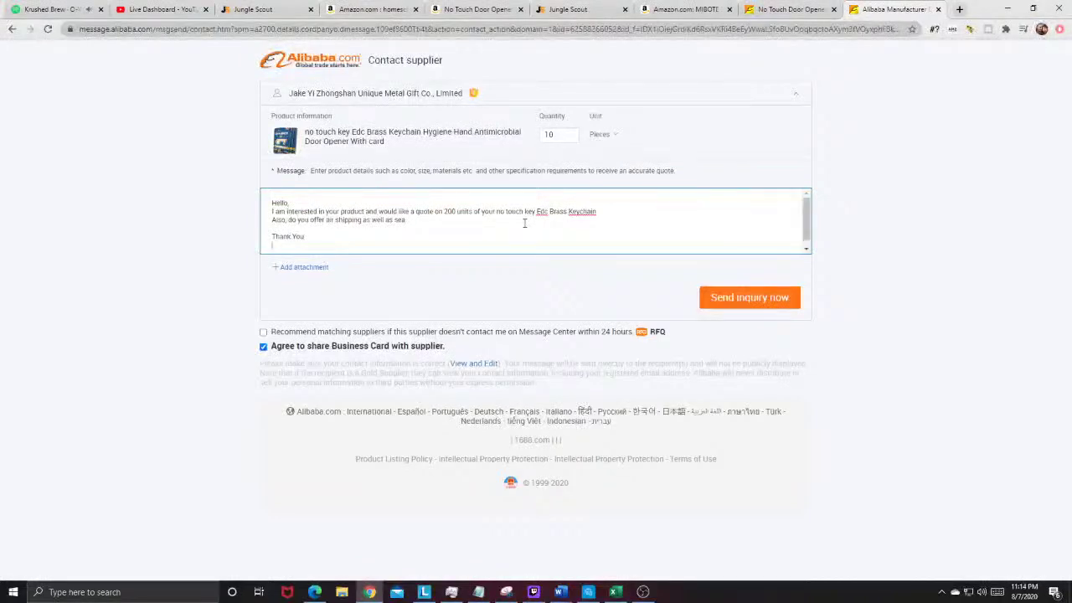
type("Andrew Conway")
key("Return")
type("Conway Products")
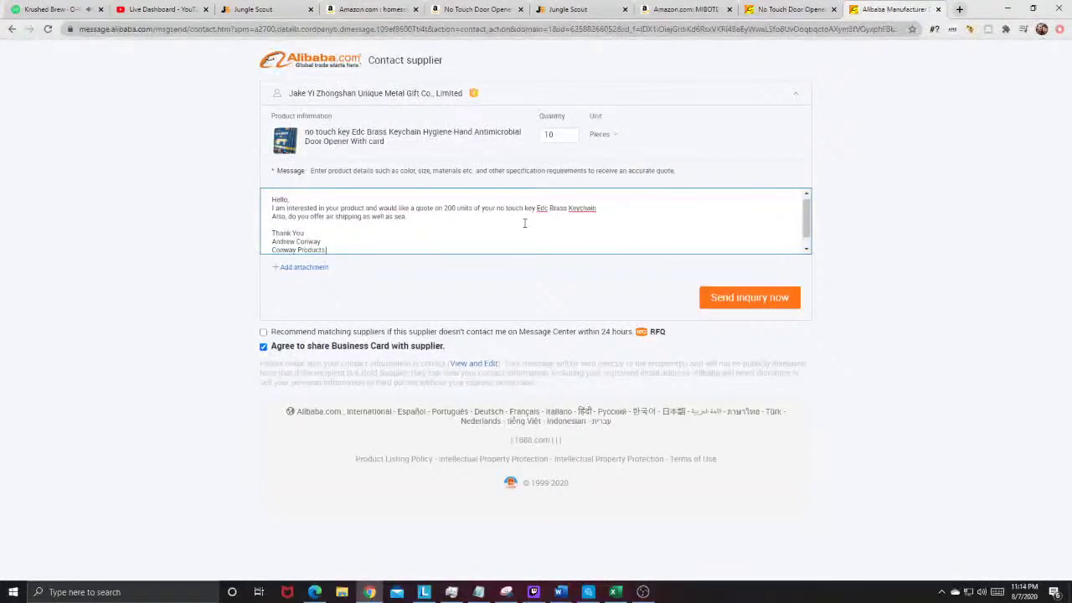
type(" LLC")
left_click(734, 301)
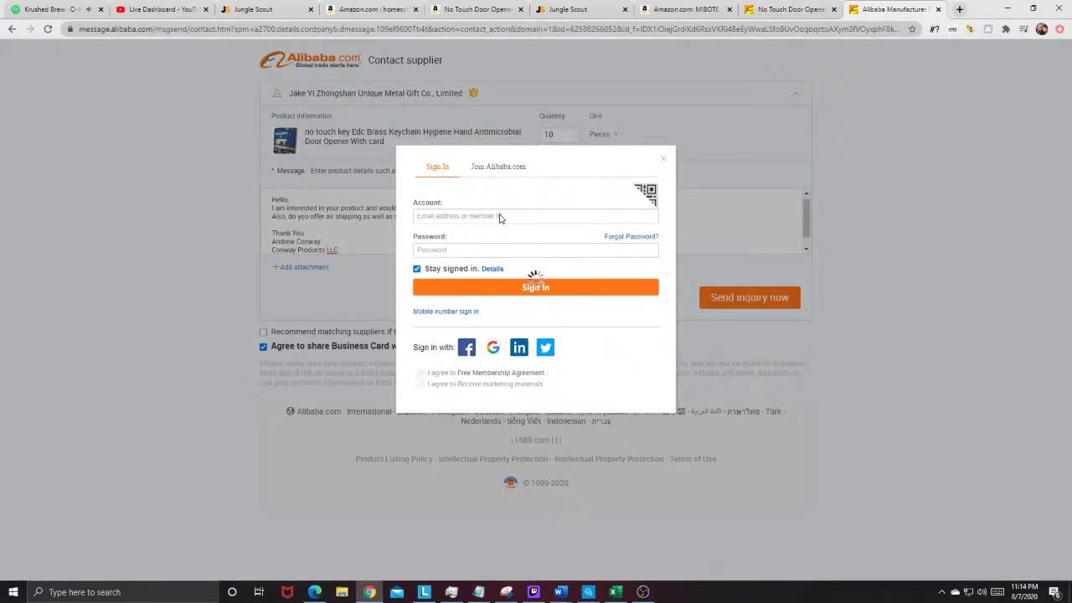
Step: Sign in to Alibaba with the saved account e-mail and password
left_click(500, 216)
left_click(500, 241)
left_click(509, 255)
type("••••••")
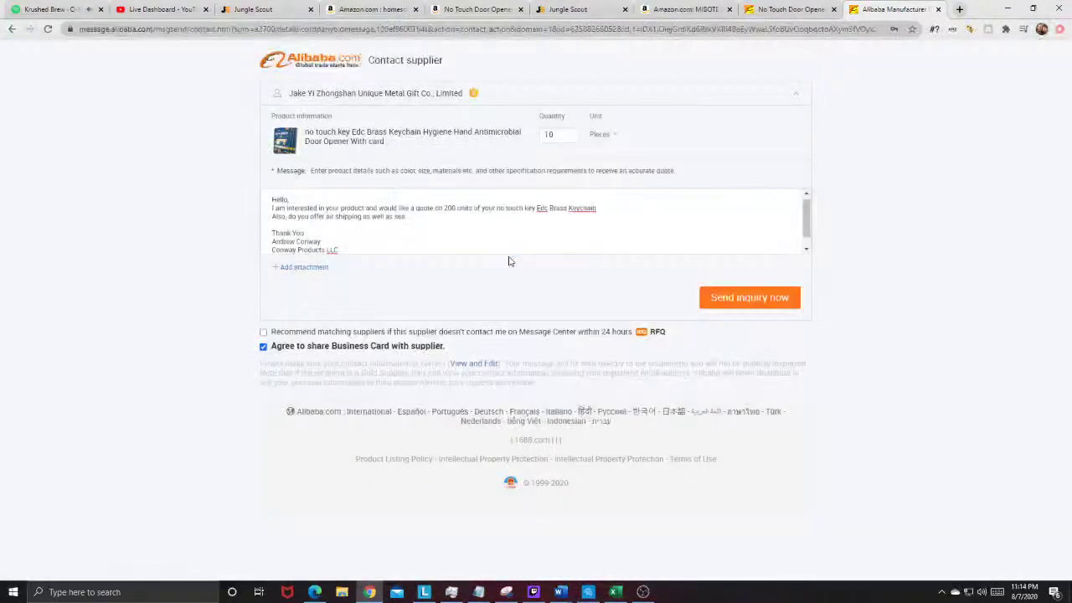
left_click(536, 285)
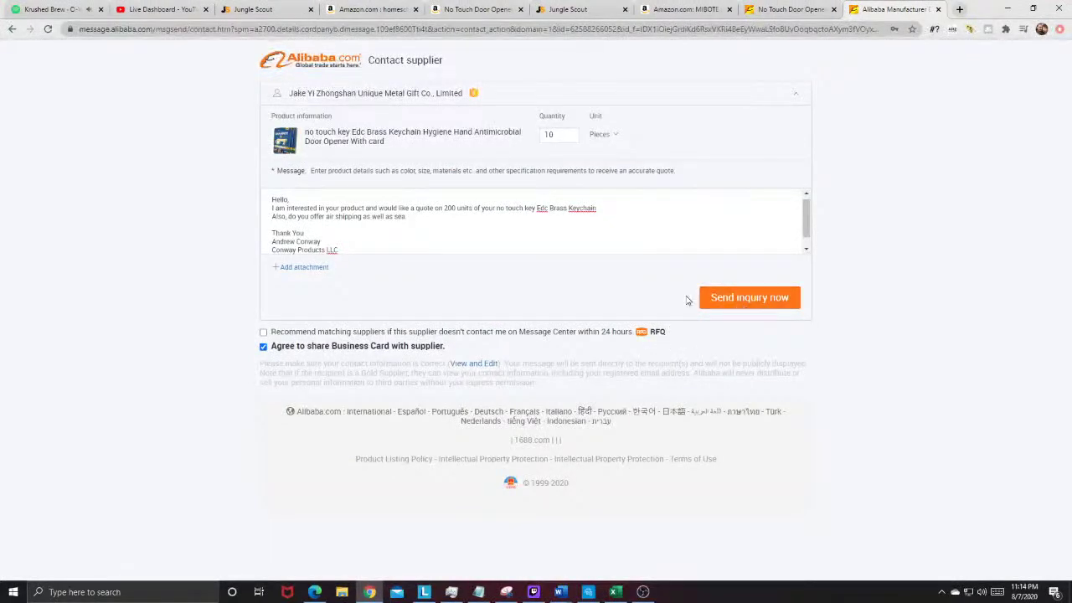
Step: Set the inquiry quantity to 200 and submit it
left_click(552, 134)
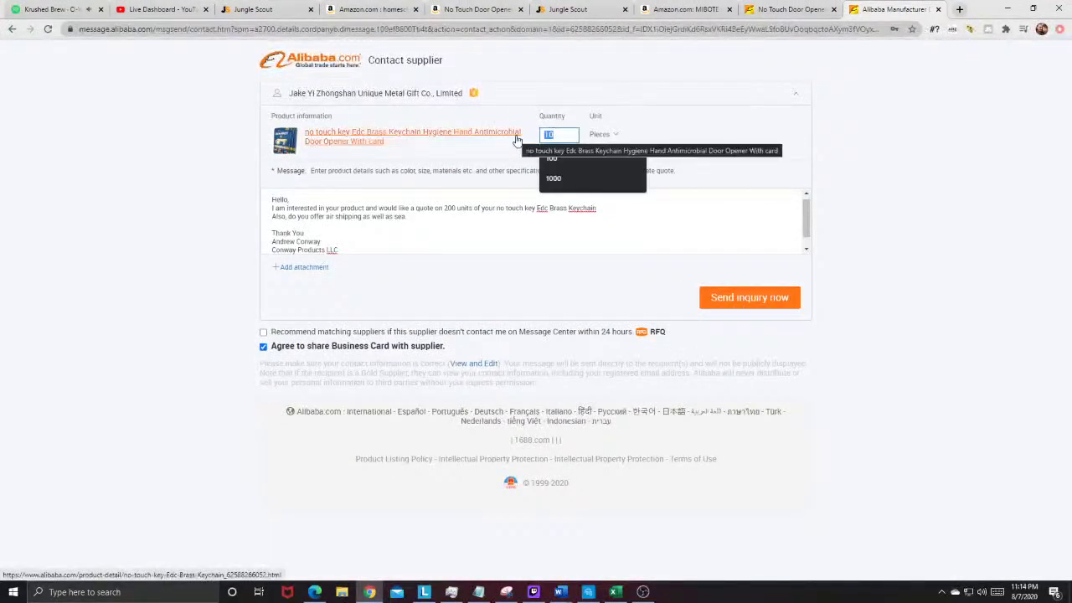
type("200")
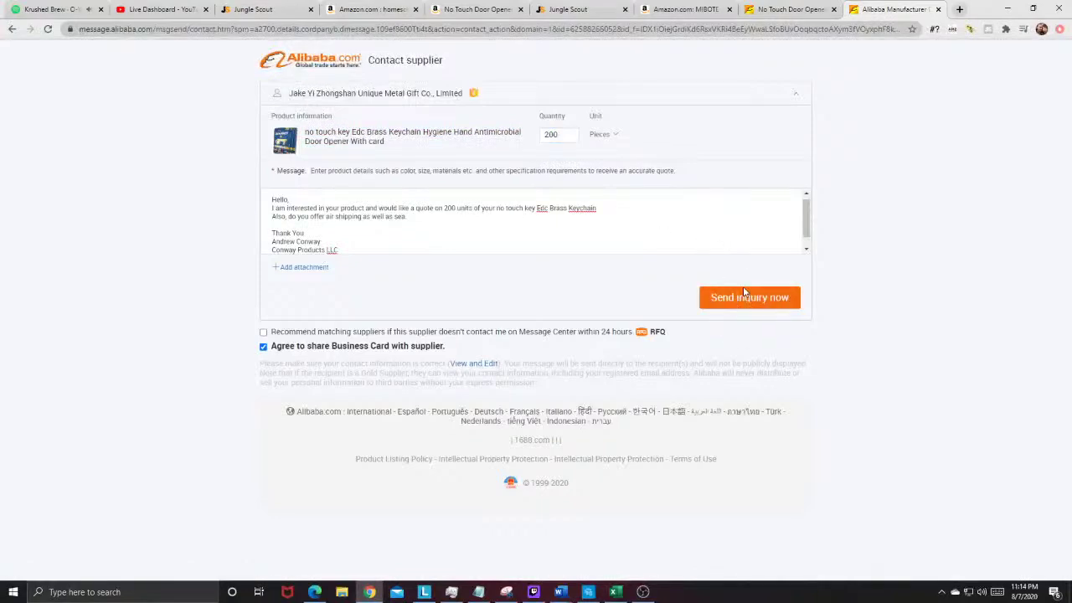
left_click(744, 297)
left_click(635, 292)
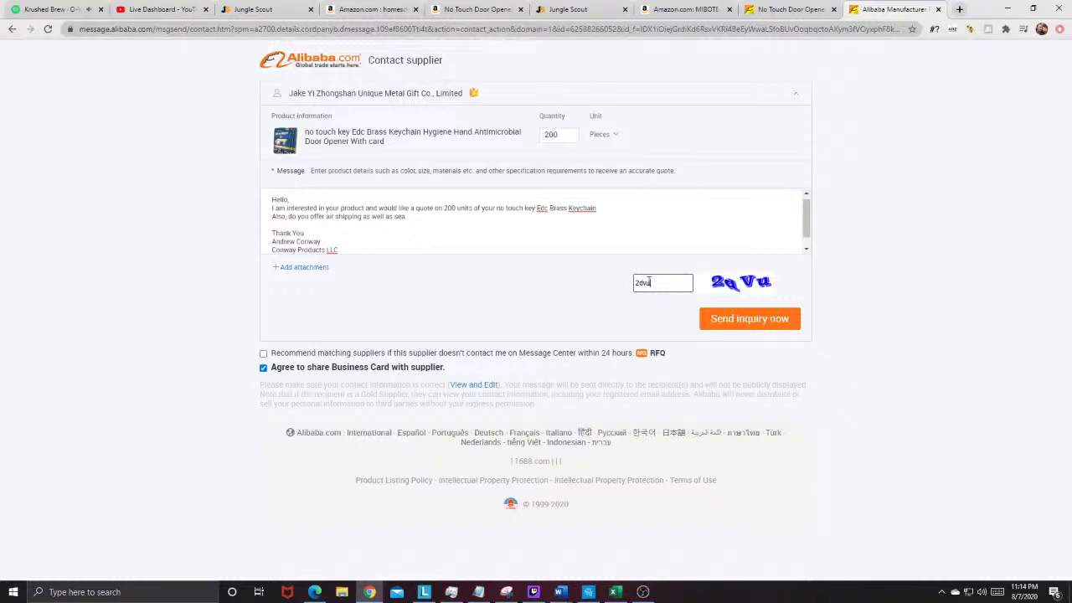
Step: Enter the verification code, retry after a rejected code, and close the confirmation page
type("2dvu")
left_click(735, 328)
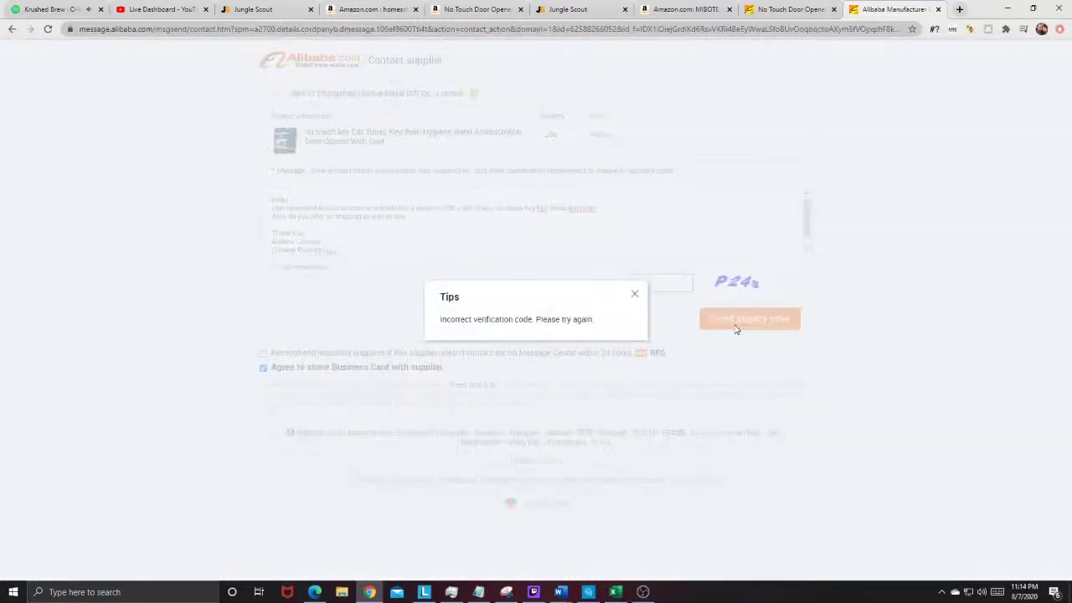
left_click(634, 296)
type("P24")
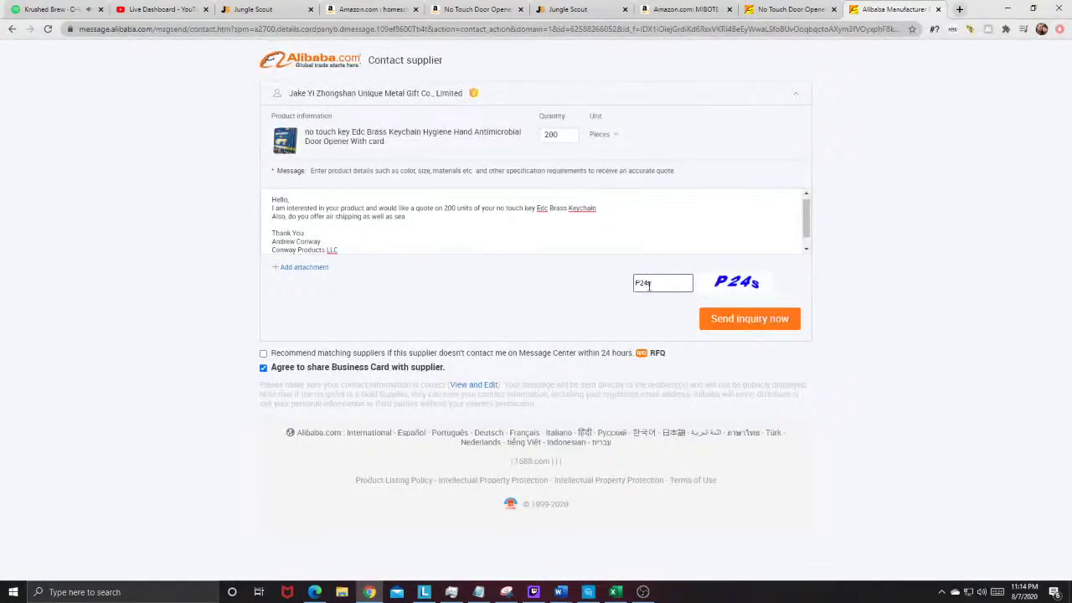
type("s")
key("Return")
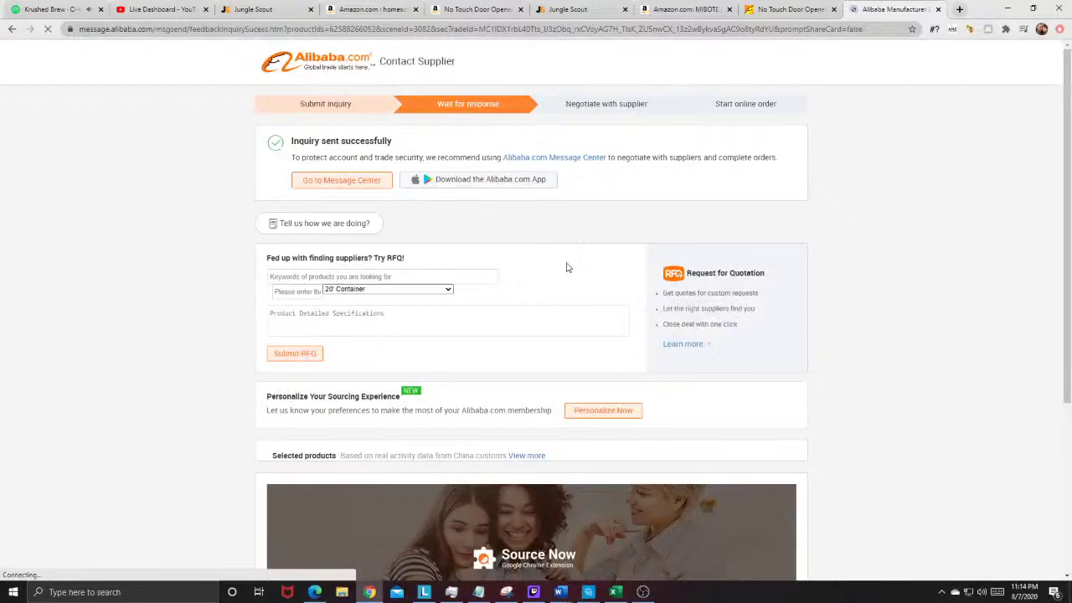
left_click(940, 9)
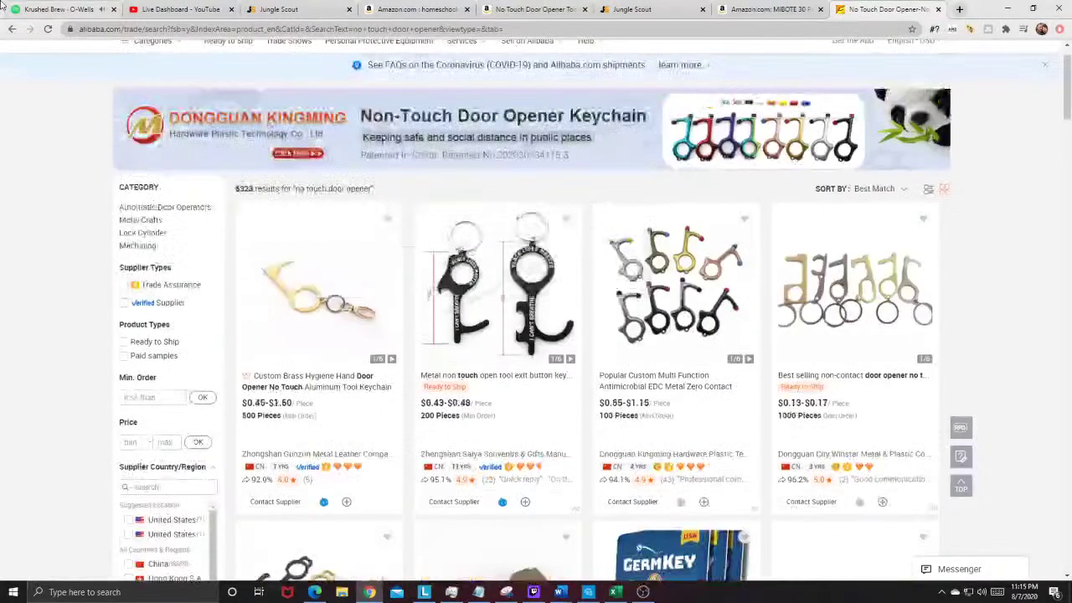
Step: Replace the Alibaba search with 'fidget toys' and browse the magnetic finger ring results
mouse_move(153, 40)
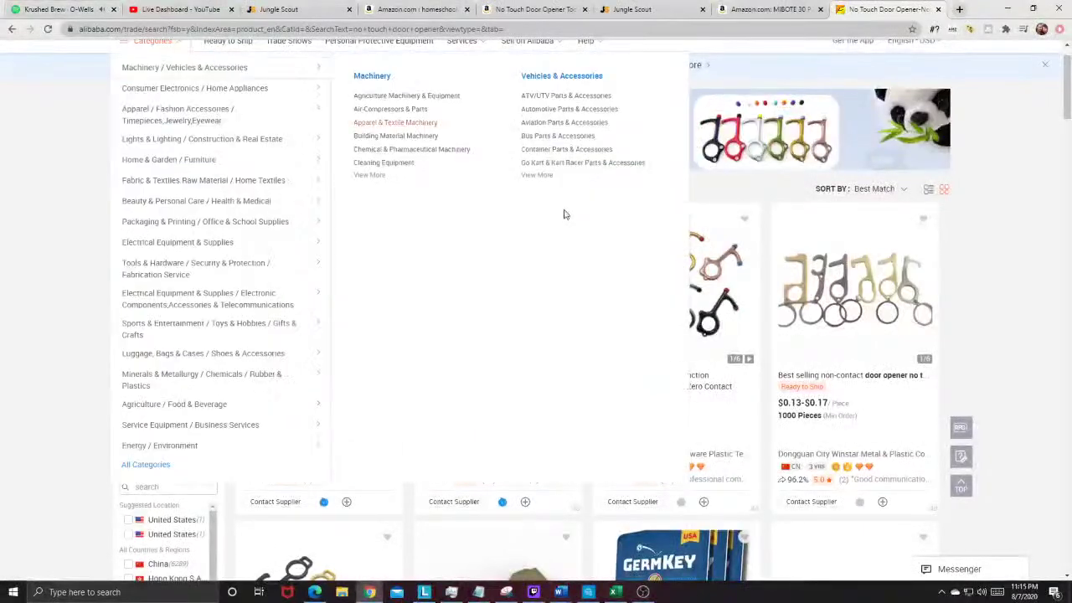
scroll(563, 215, "up", 1)
double_click(466, 57)
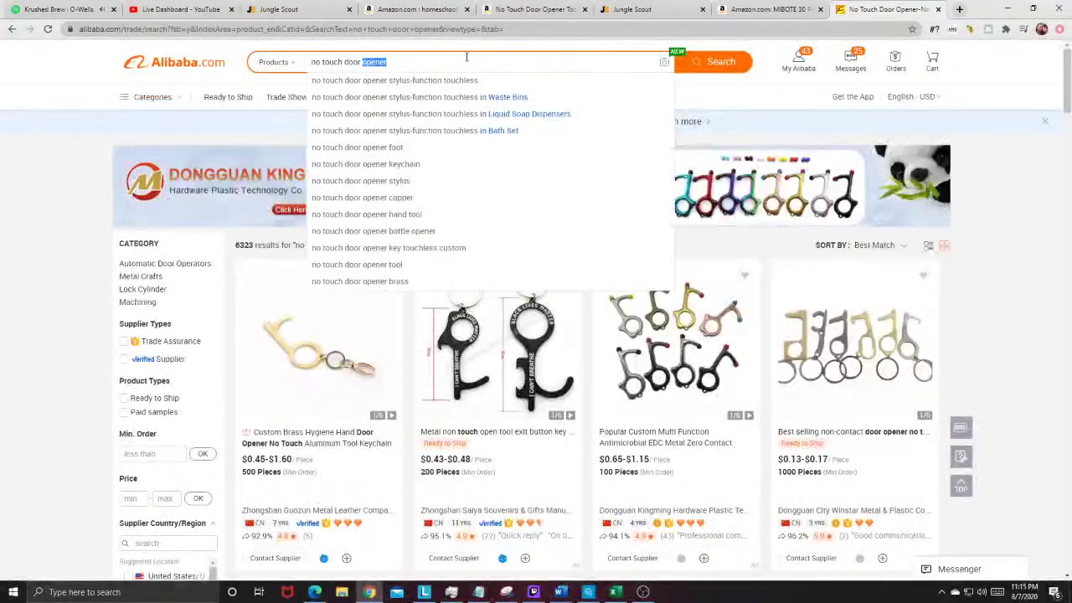
key("BackSpace")
key("BackSpace")
key("BackSpace")
key("BackSpace")
key("BackSpace")
key("BackSpace")
key("BackSpace")
key("BackSpace")
key("BackSpace")
key("BackSpace")
key("BackSpace")
key("BackSpace")
key("BackSpace")
key("BackSpace")
key("BackSpace")
type("fidget toys")
key("Return")
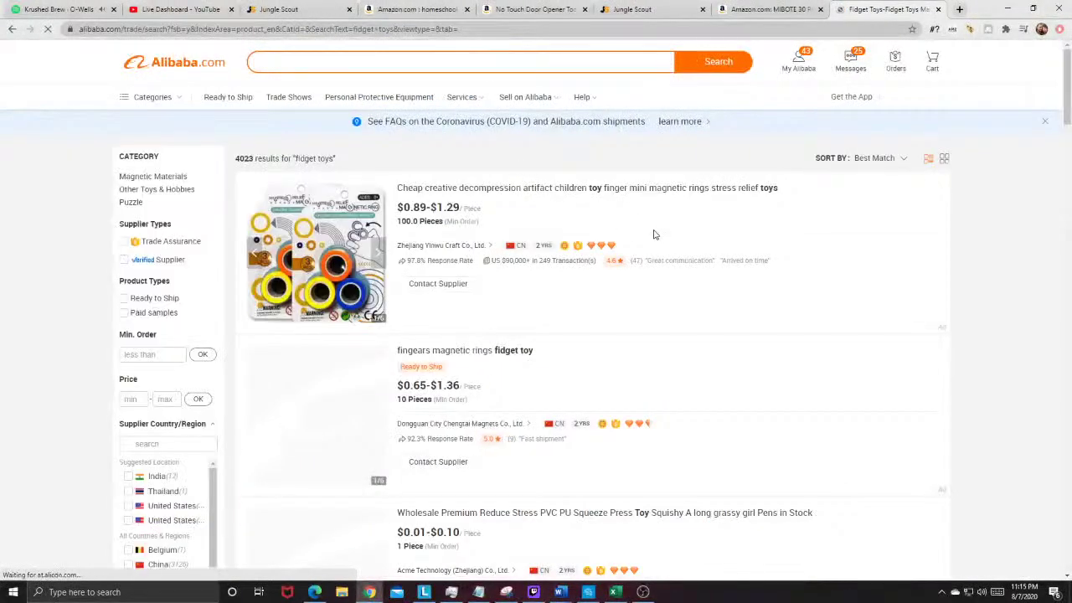
scroll(569, 243, "down", 1)
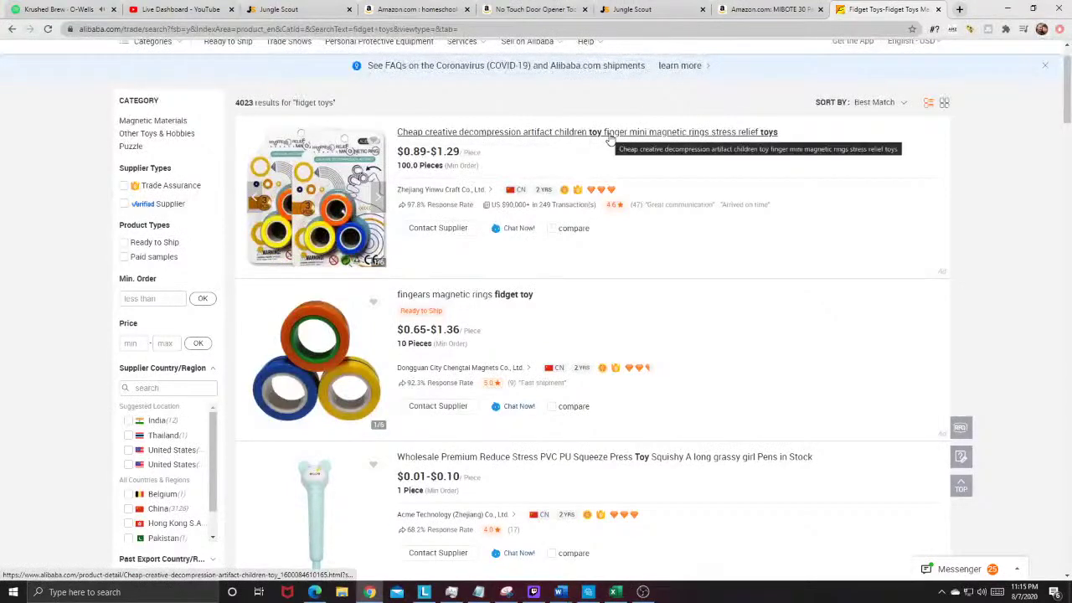
Step: Search Amazon for 'magnetic ring toys' and scroll through the results
key("ctrl+shift+Tab")
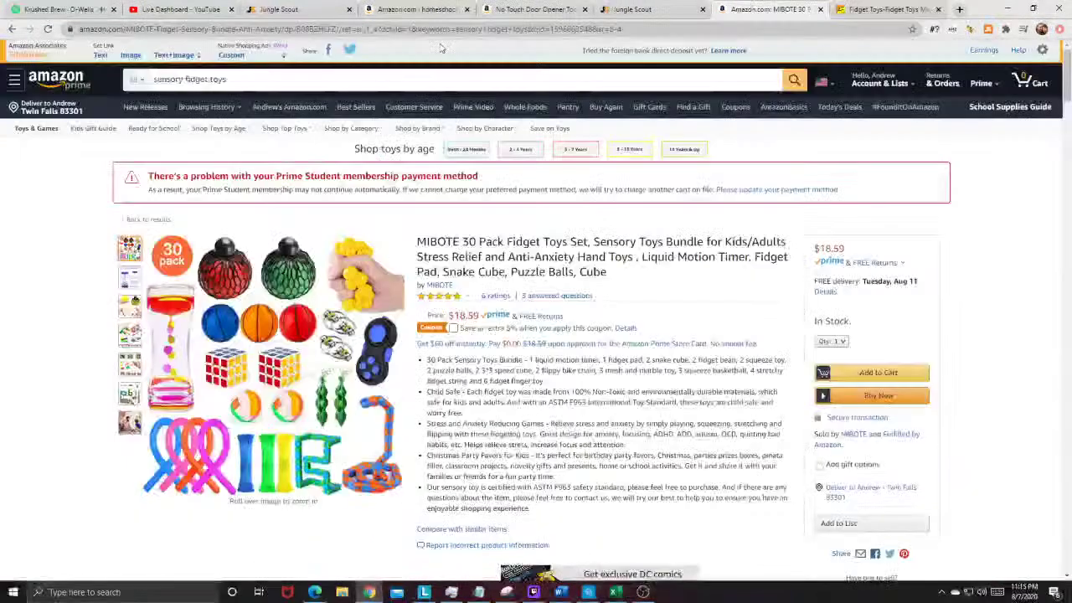
type("mag")
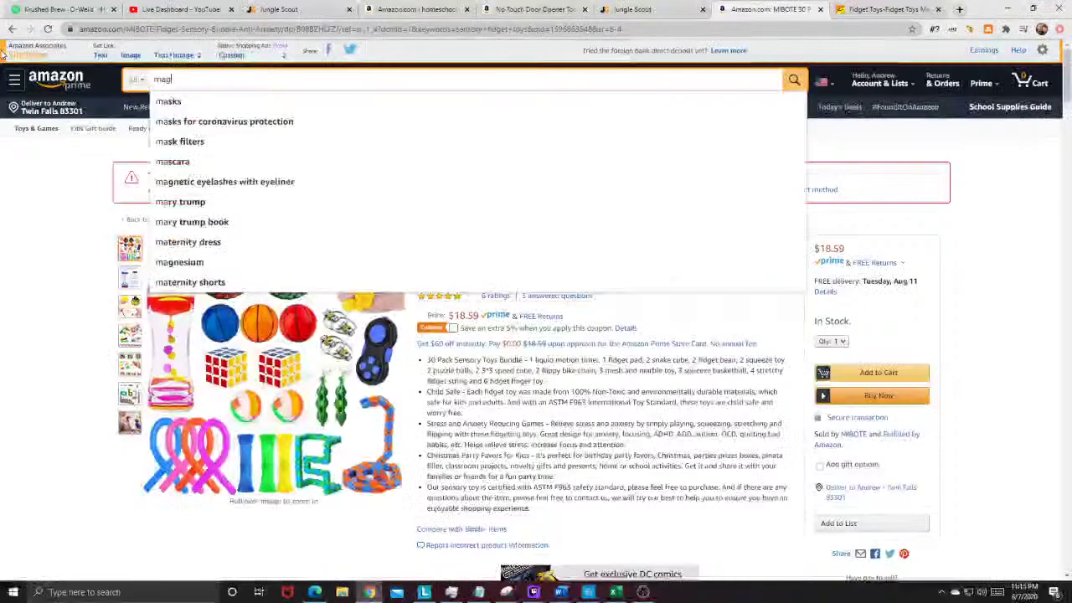
type("netic ring toys")
key("Return")
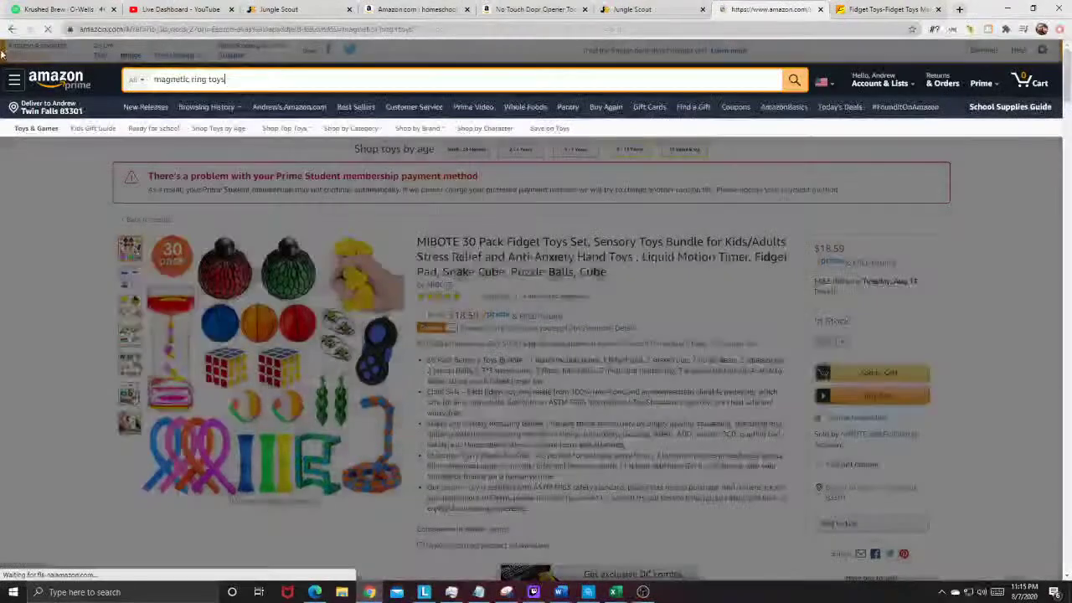
scroll(336, 363, "down", 3)
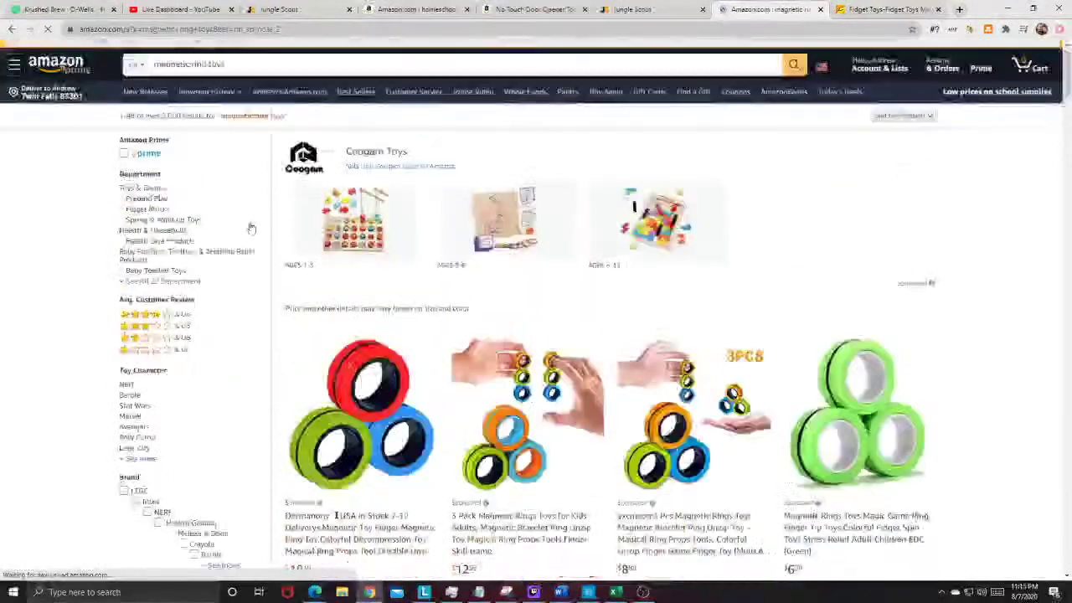
scroll(696, 320, "down", 3)
scroll(695, 320, "down", 1)
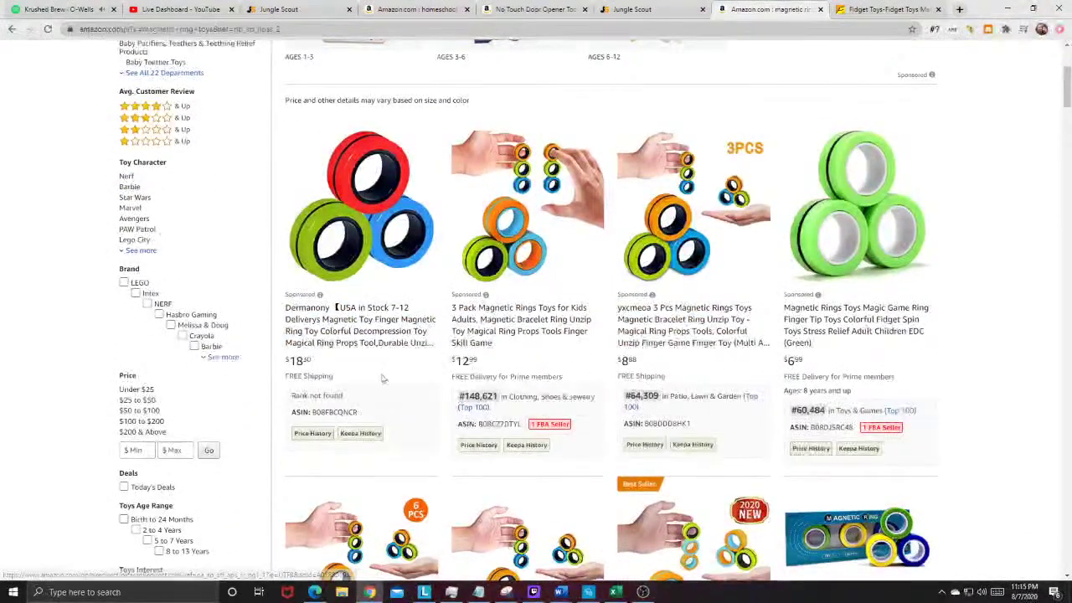
scroll(461, 348, "down", 5)
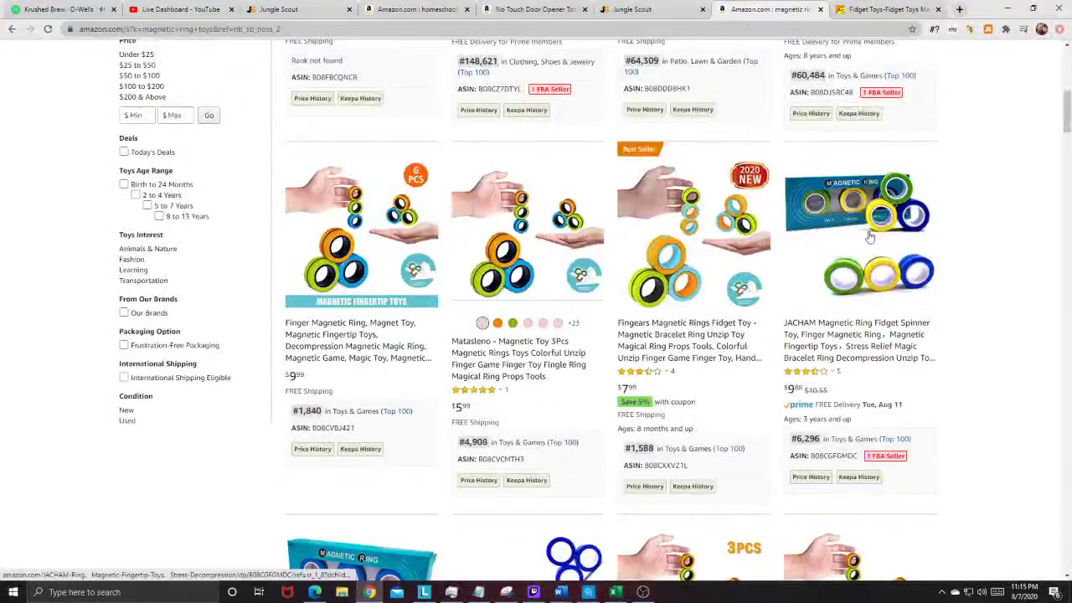
scroll(837, 287, "down", 4)
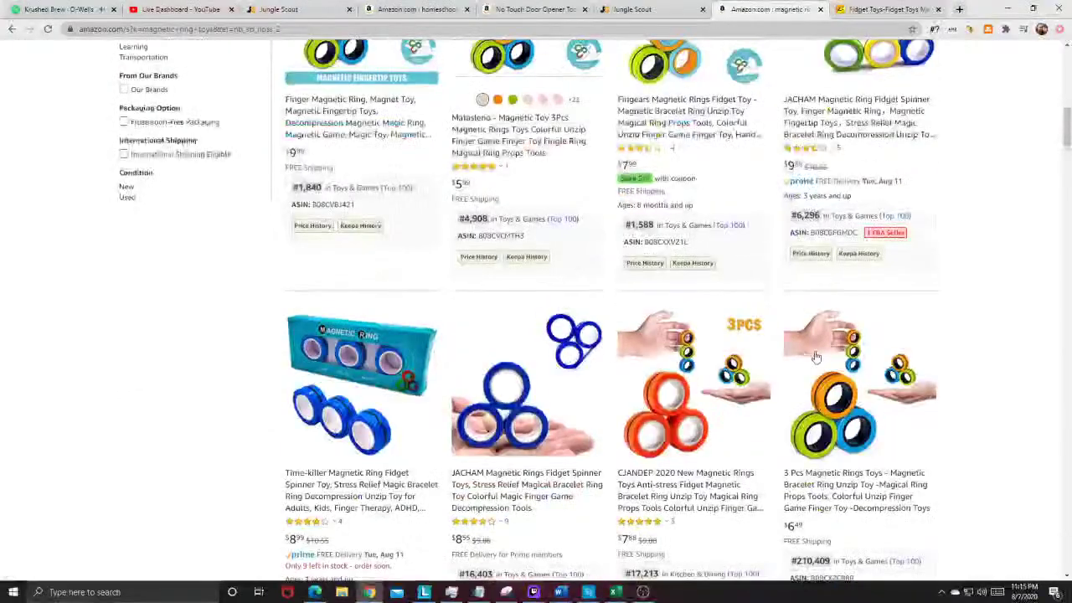
scroll(816, 357, "down", 2)
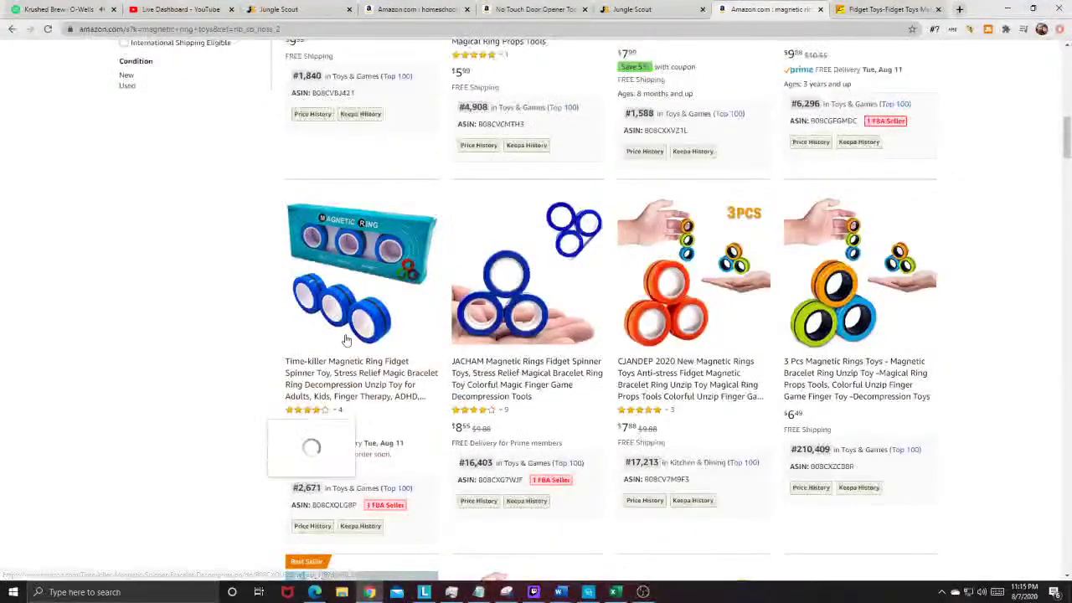
scroll(310, 442, "down", 5)
scroll(428, 365, "up", 2)
scroll(429, 365, "up", 10)
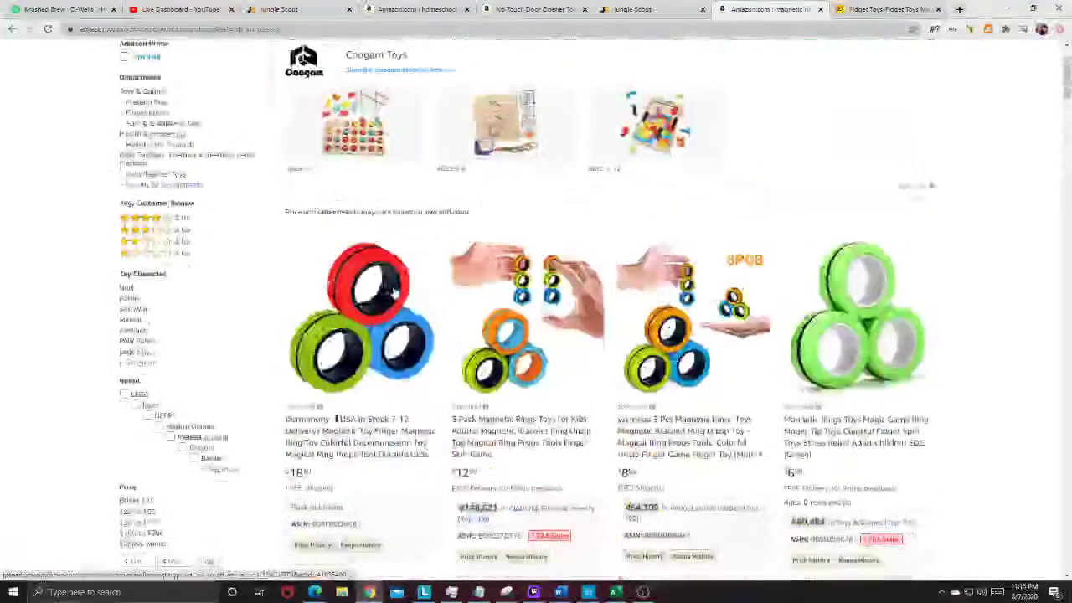
scroll(493, 377, "down", 3)
scroll(854, 210, "up", 1)
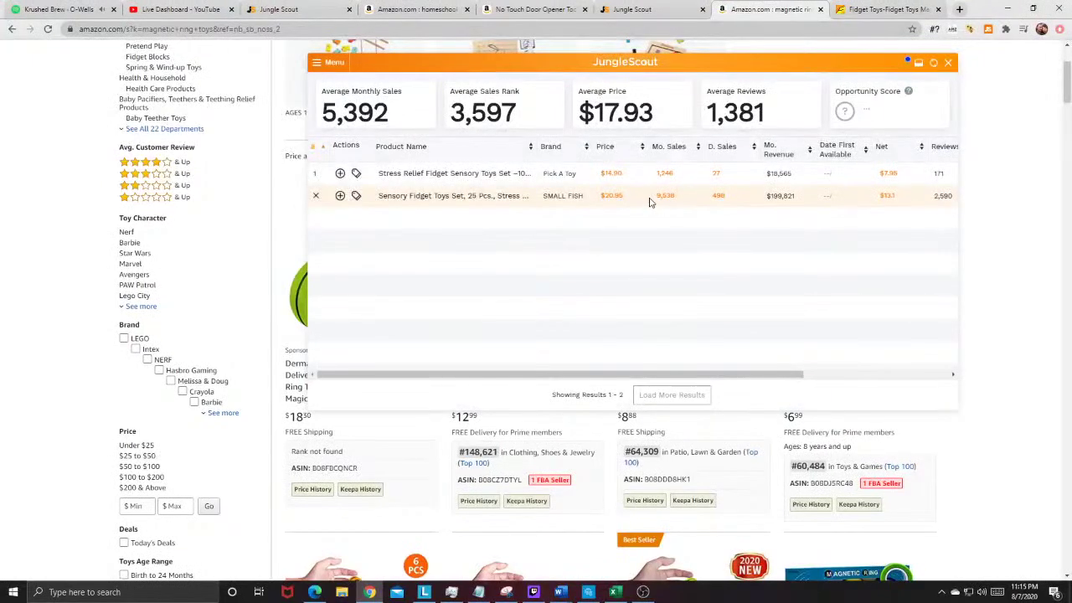
Step: Scroll Jungle Scout's magnetic ring toys table: 4,863 average monthly sales at $12.23
scroll(575, 458, "up", 1)
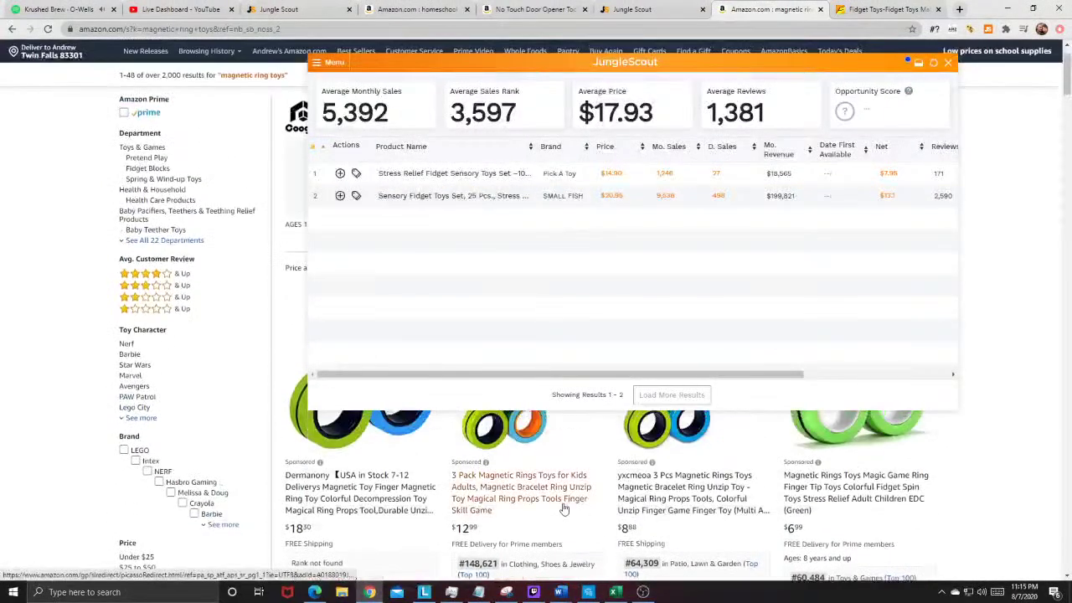
scroll(575, 458, "down", 4)
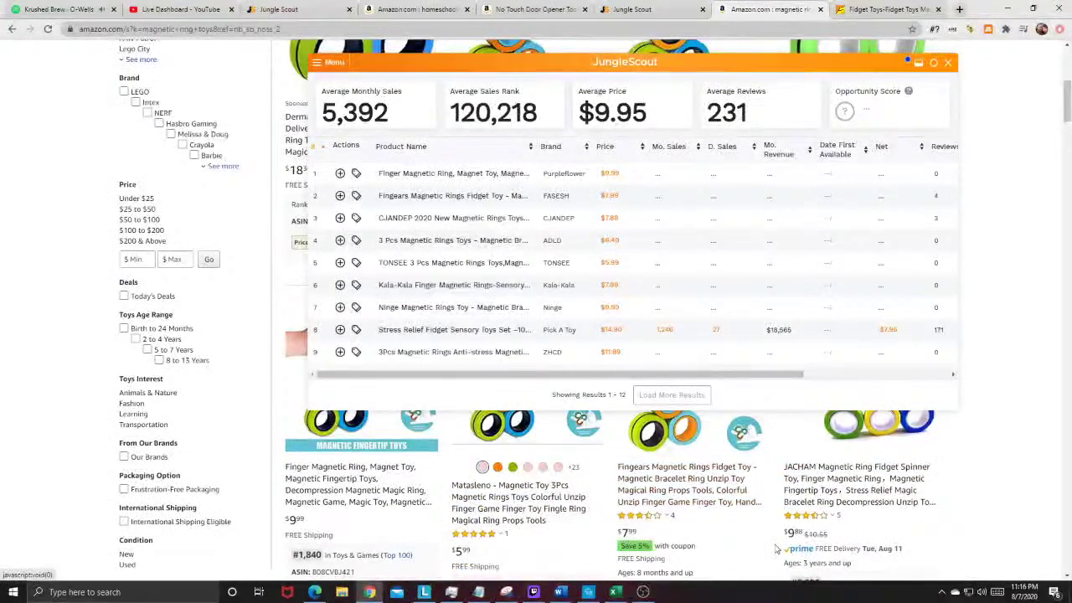
scroll(536, 494, "up", 3)
scroll(733, 448, "down", 5)
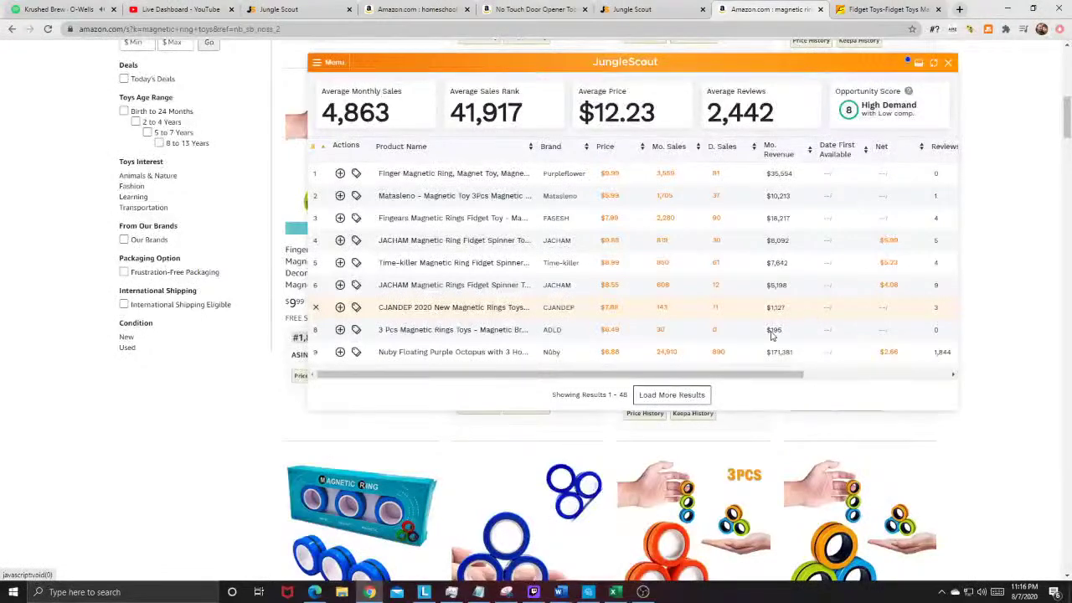
scroll(1009, 339, "up", 5)
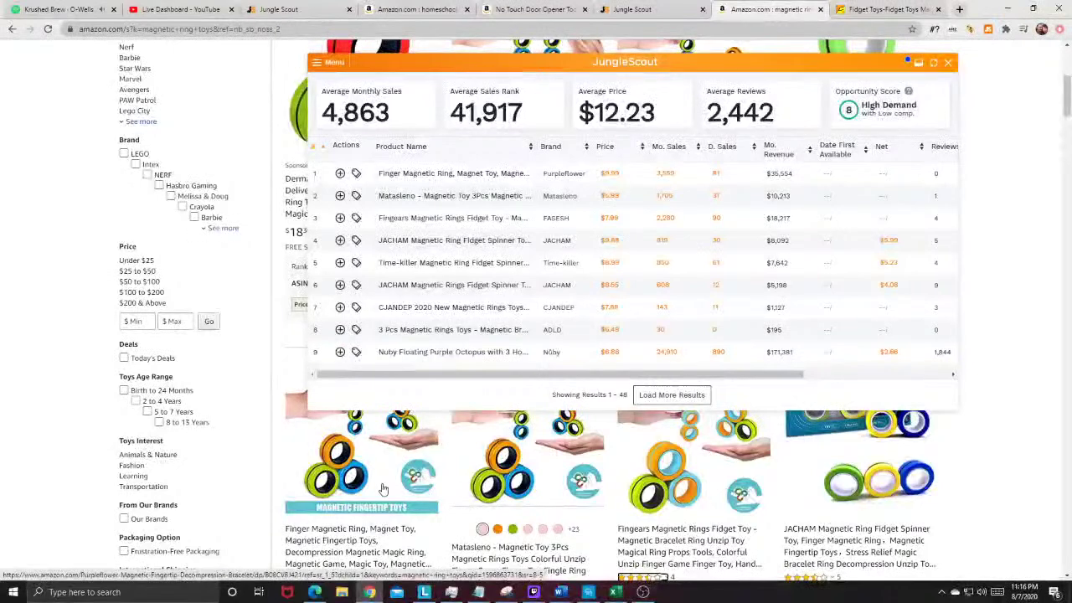
scroll(469, 503, "down", 1)
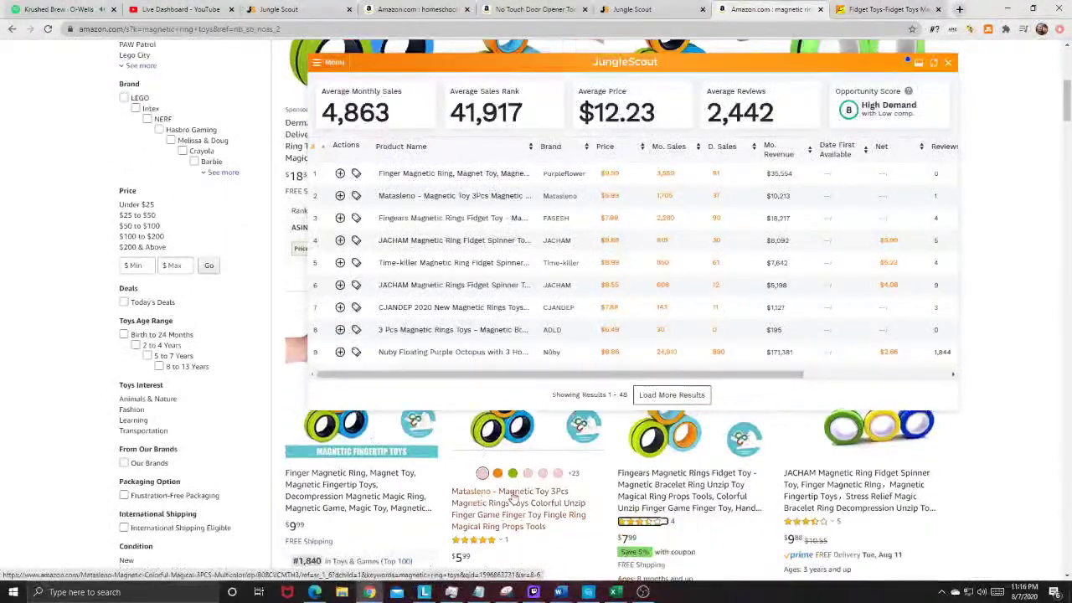
Step: Open the Matasleno rings on Amazon, then the first Alibaba magnetic ring listing at $0.89–$1.29
left_click(508, 507)
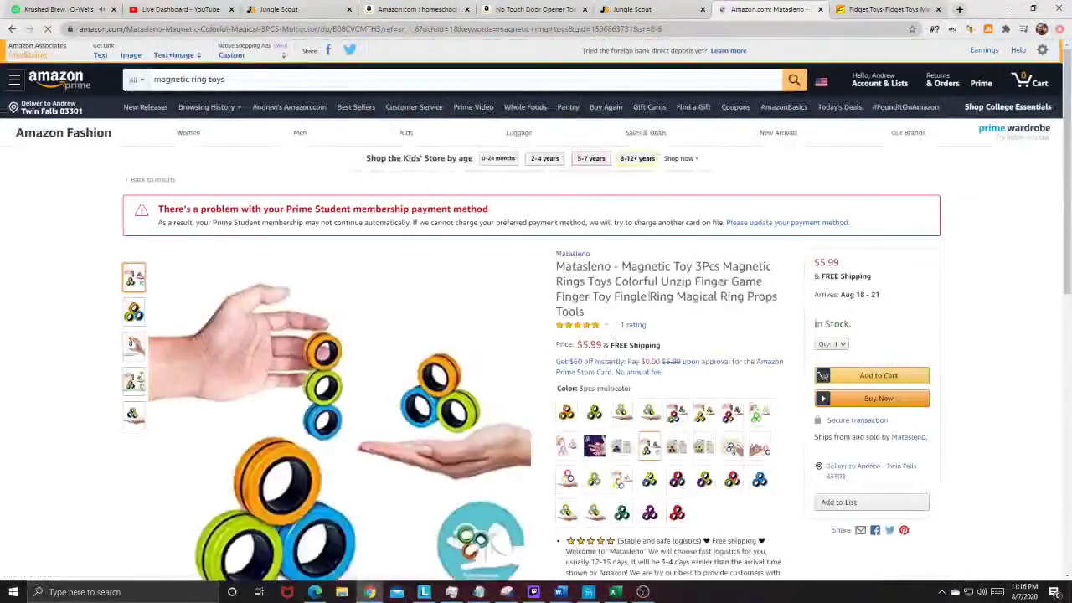
scroll(681, 301, "down", 1)
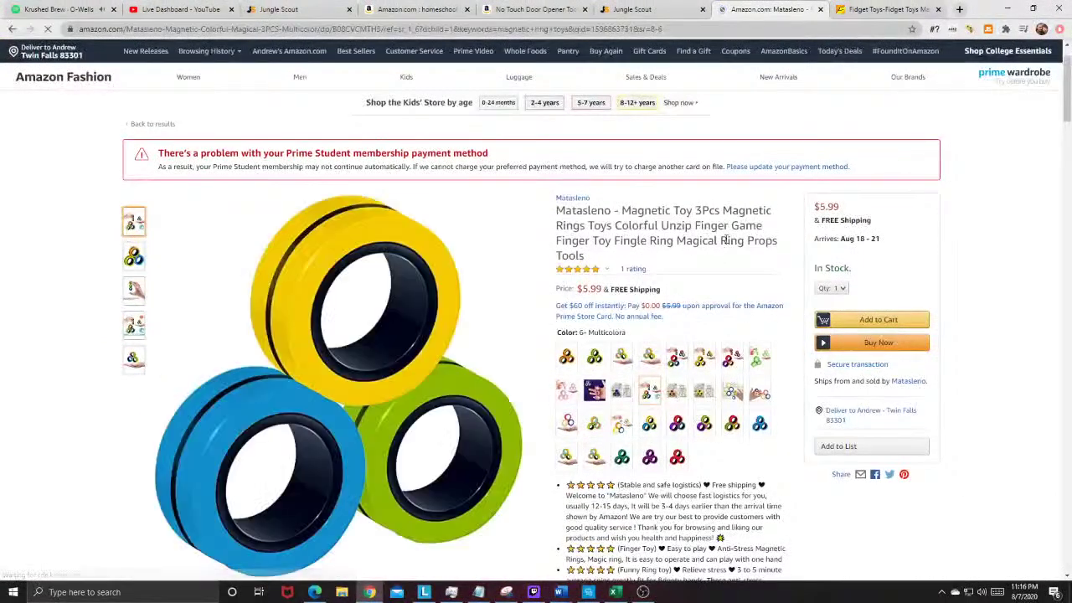
left_click(885, 9)
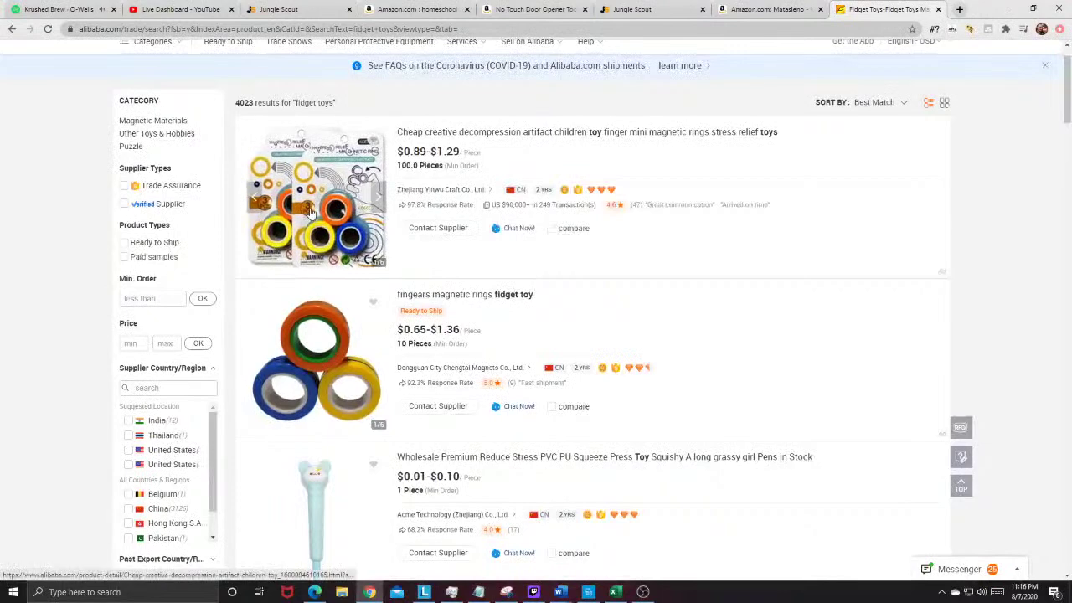
left_click(567, 131)
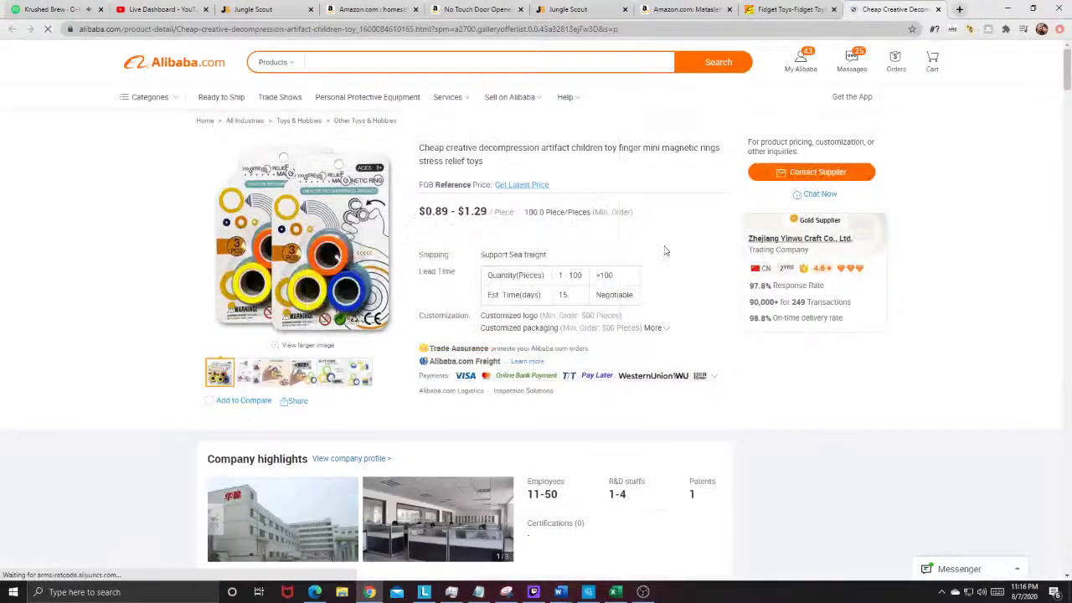
left_click_drag(481, 315, 701, 315)
left_click(620, 307)
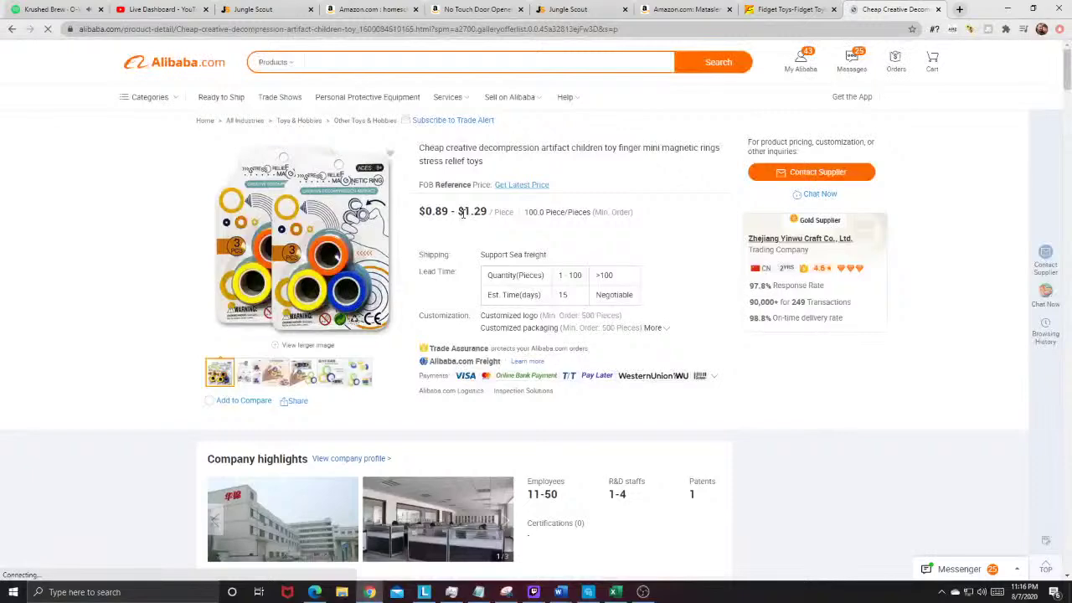
left_click_drag(489, 211, 496, 212)
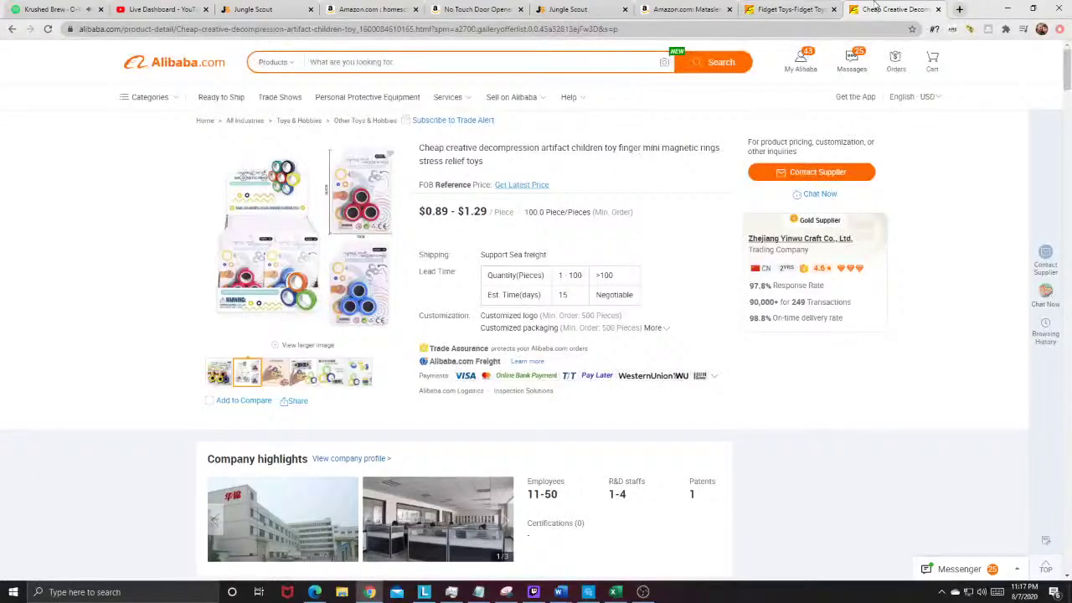
Step: Go back to the Amazon magnetic ring toys results, review the Jungle Scout table, and close it
left_click(787, 10)
left_click(682, 10)
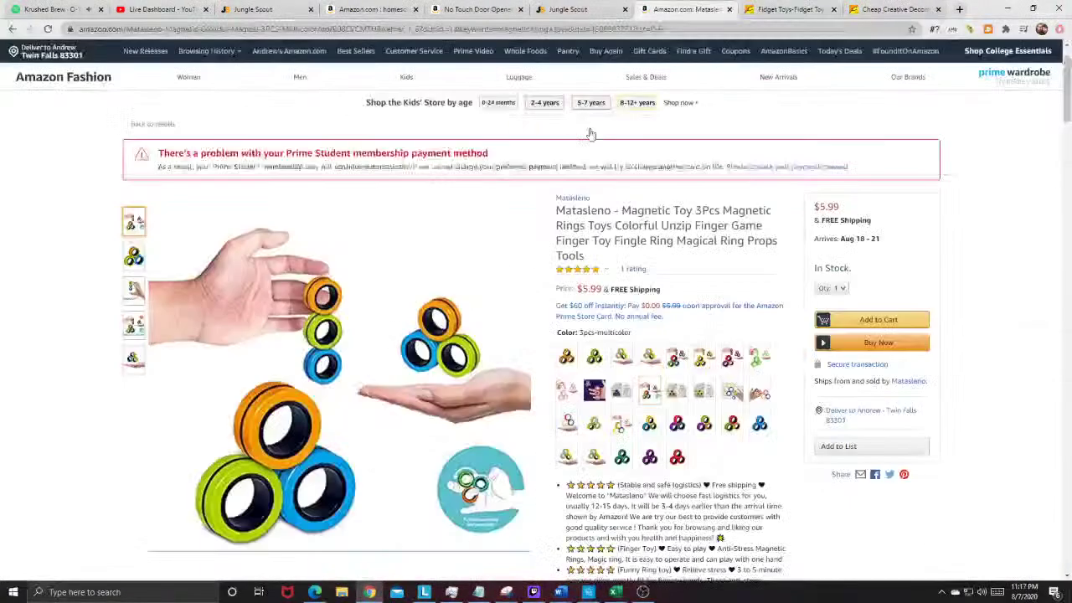
scroll(309, 193, "up", 1)
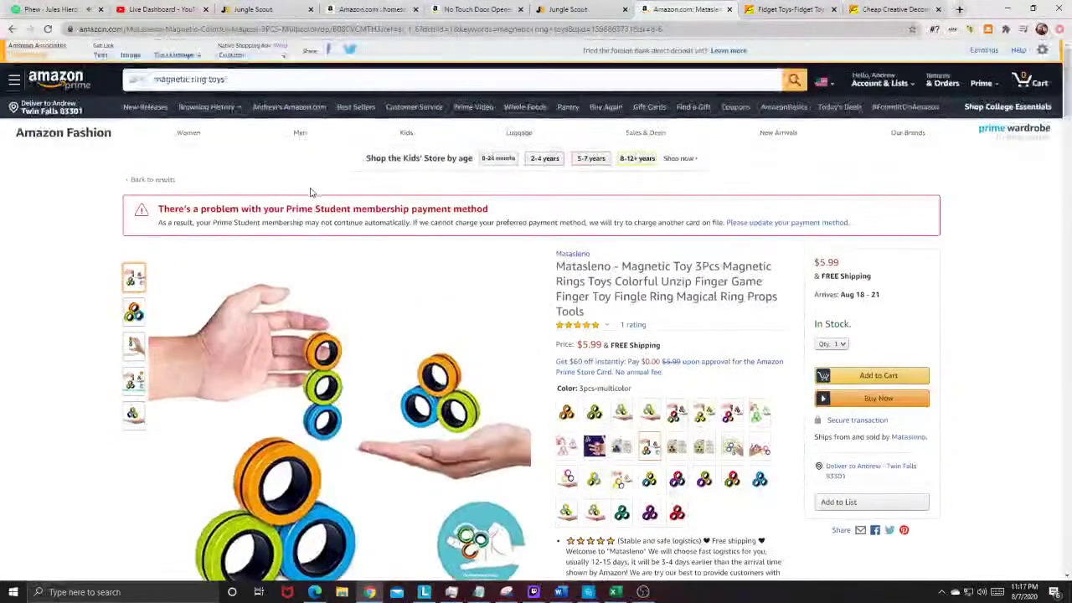
left_click(11, 28)
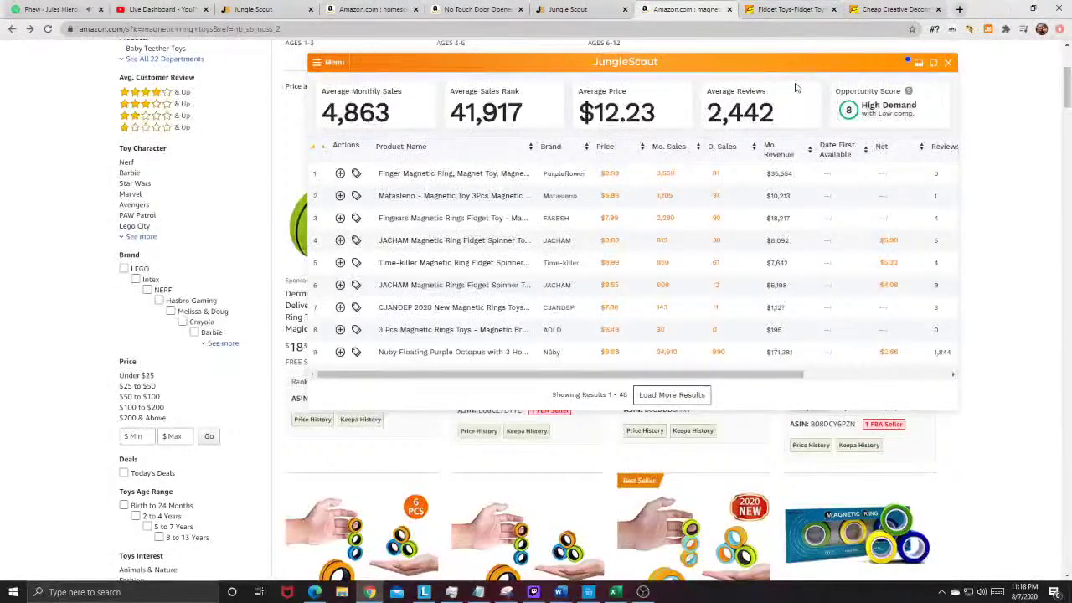
scroll(975, 139, "up", 2)
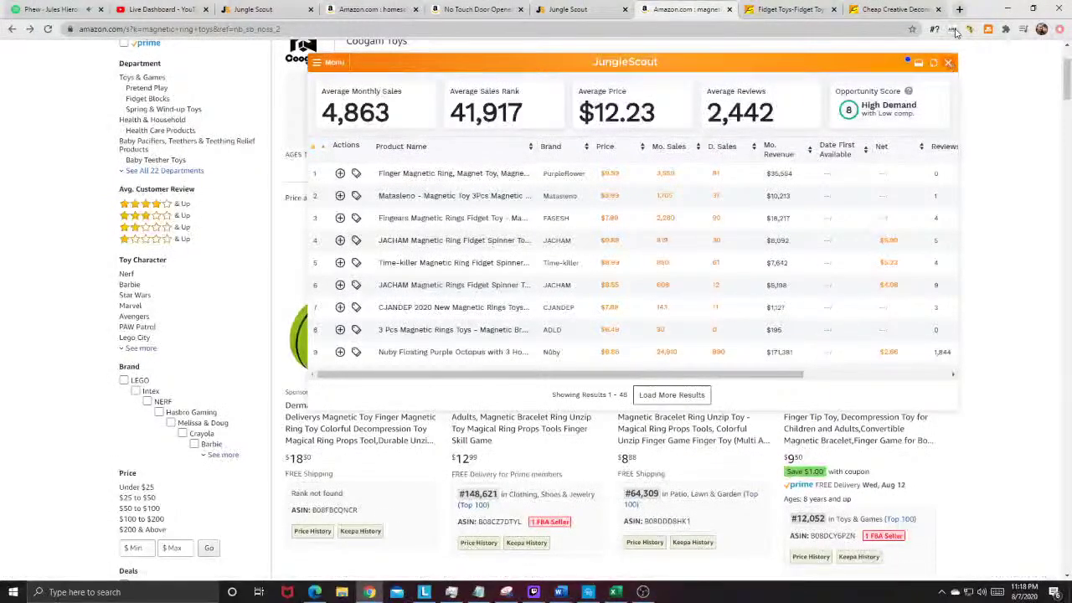
left_click(949, 64)
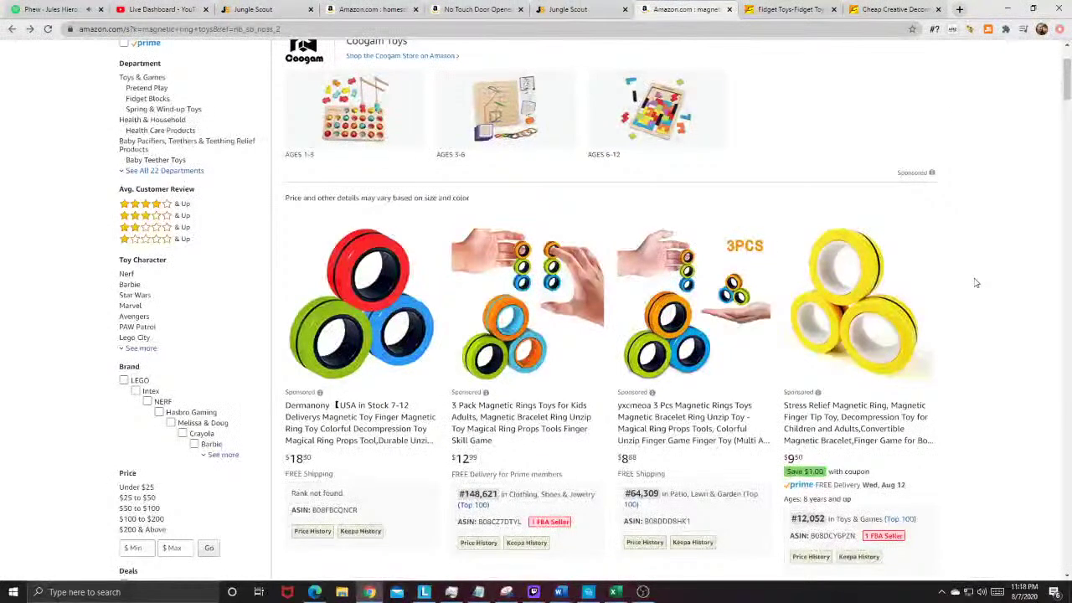
Step: Analyse the magnetic ring toys results with Unicorn Smasher, then return to the Alibaba fidget toys tab
left_click(970, 28)
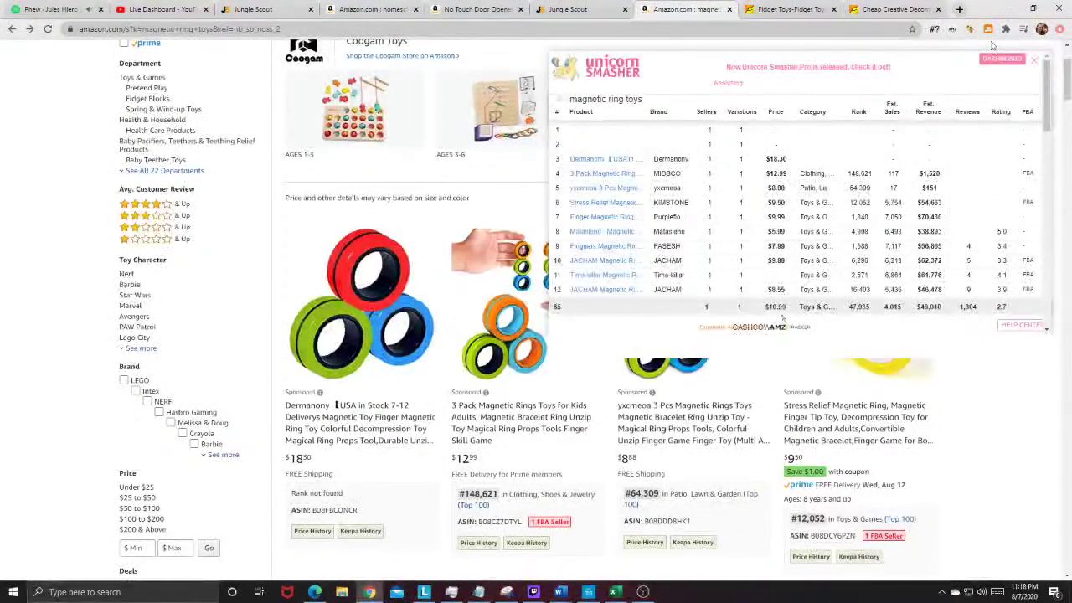
left_click(787, 9)
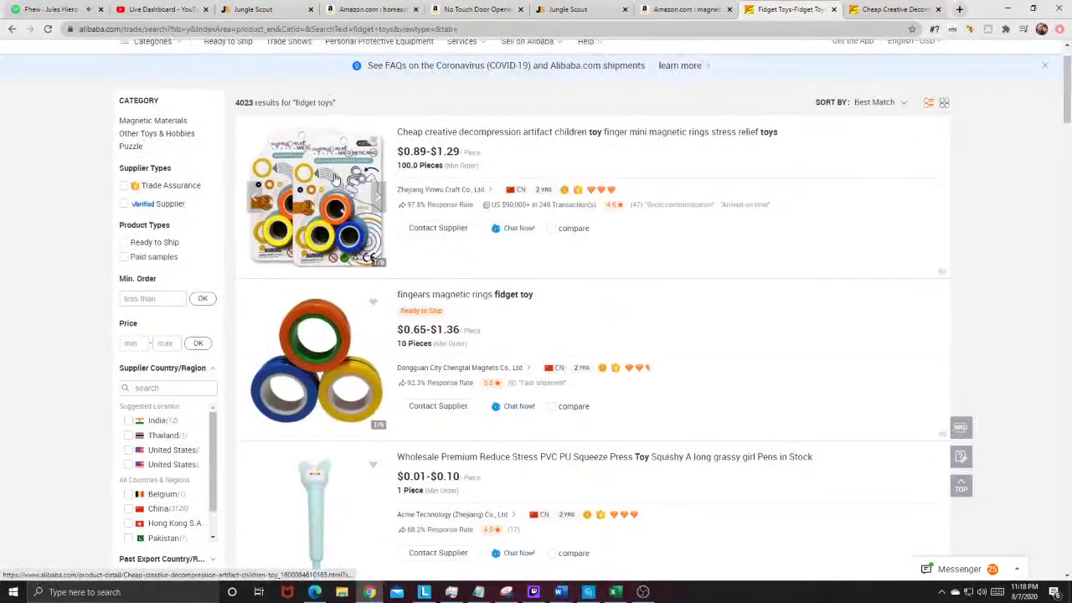
Step: Open the first magnetic rings listing and start an inquiry requesting a 500-unit custom-logo quote
left_click(317, 199)
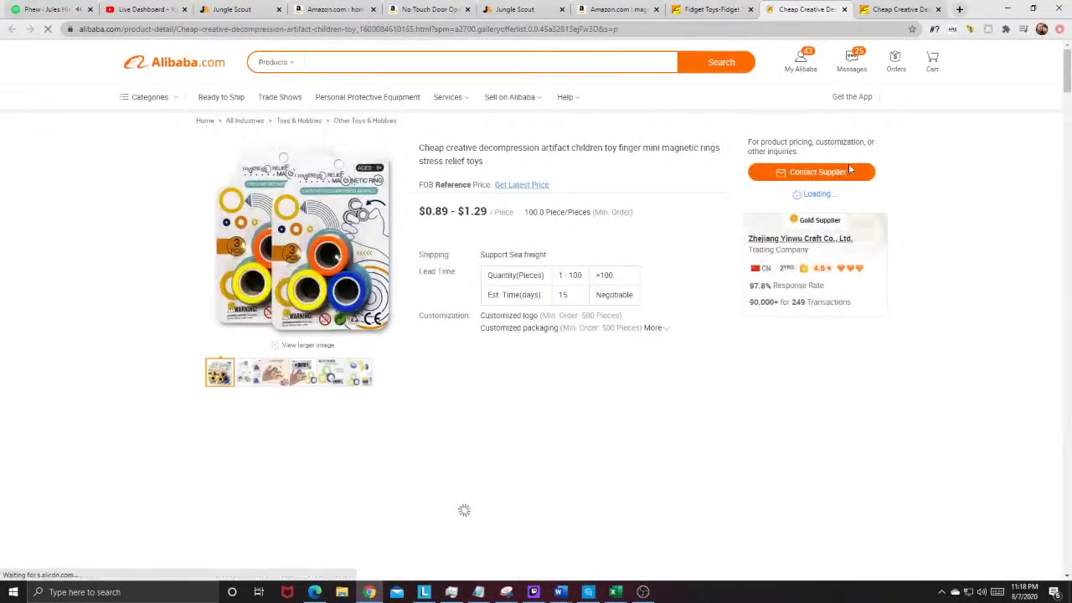
left_click(837, 172)
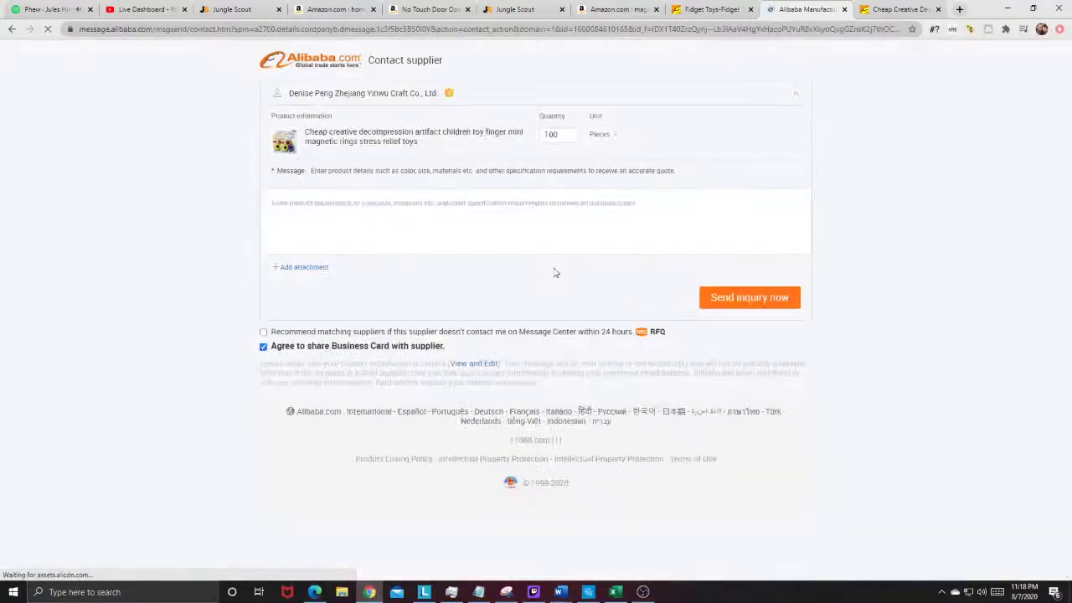
left_click(521, 199)
type("Hello")
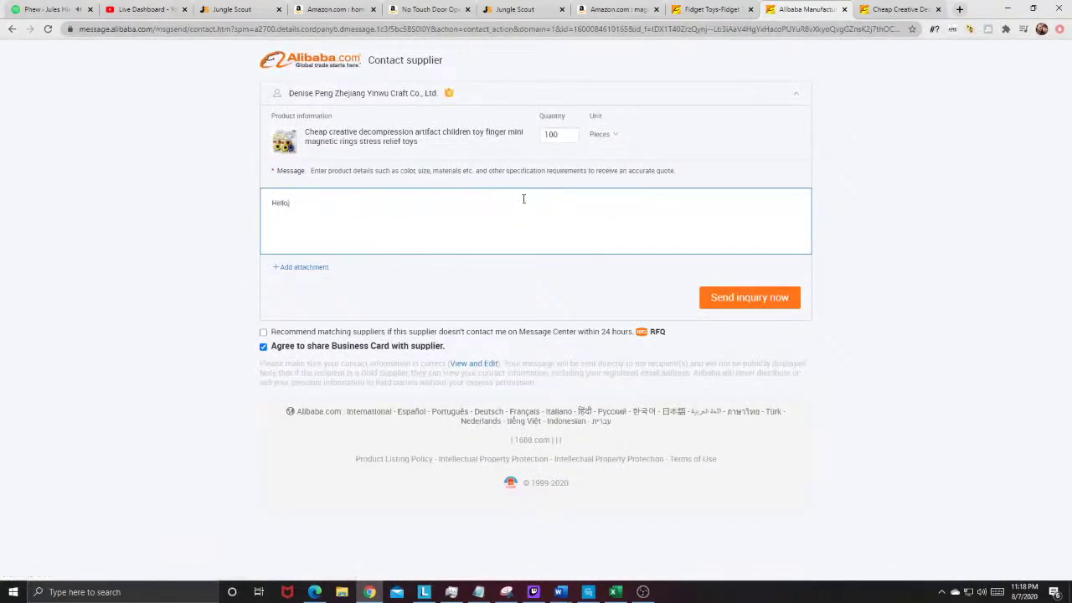
key("Return")
type("I woul")
type("am")
type(" very interested in ")
type("receiving a quo")
type("te for 500 u")
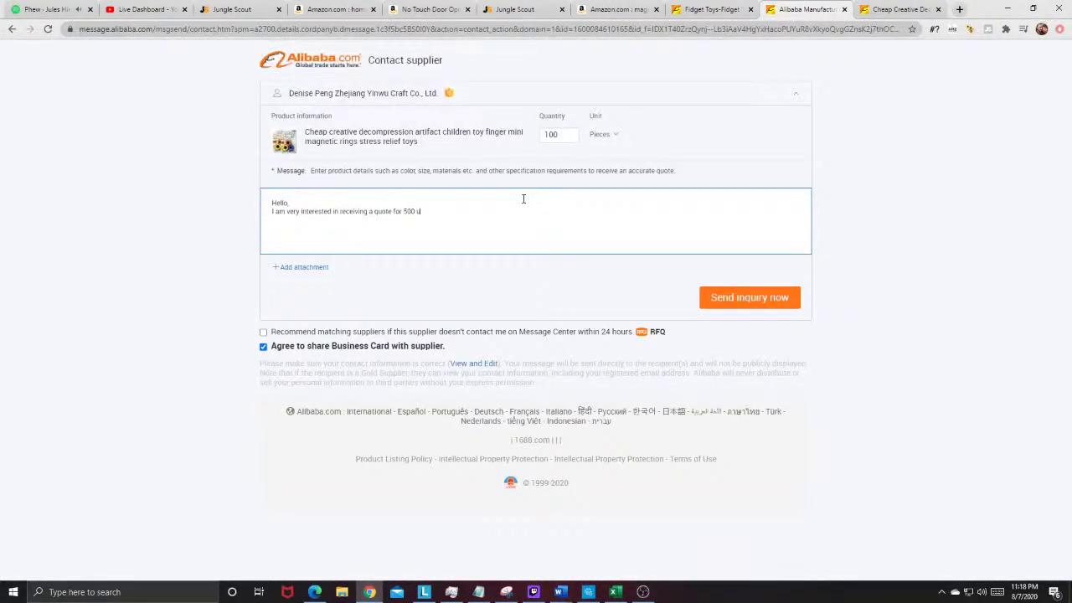
type("nits, with a customized logo.")
Step: Ask about air shipping instead of sea freight, sign with name and company, and send
key("Return")
type("I am ab")
type("so wondering if you off")
type("er air ship")
type("ping instea")
type("d of sea freig")
type("Thank You fo")
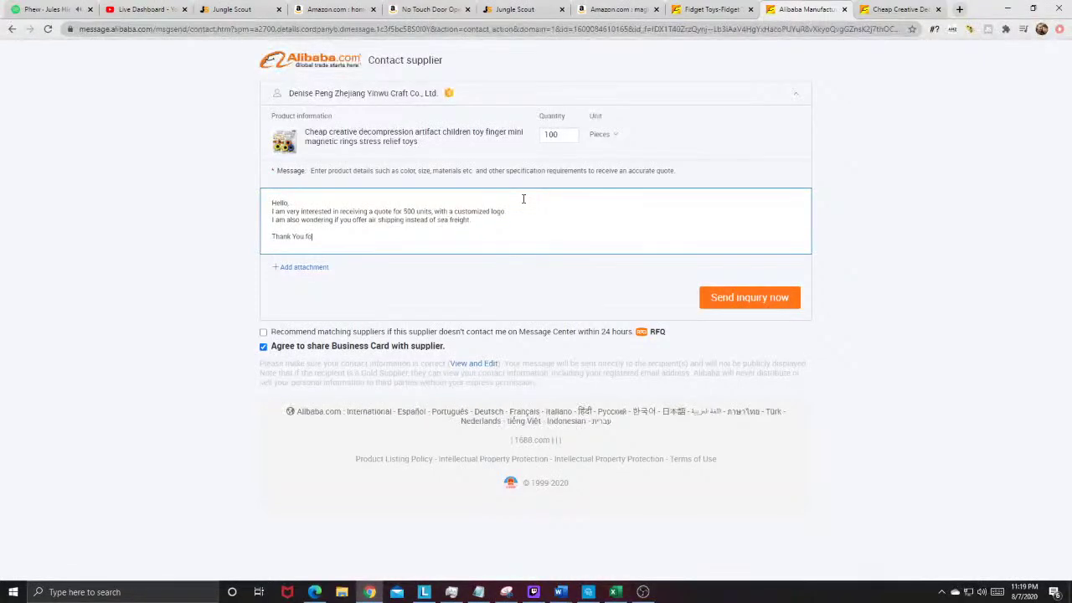
type("r your time,")
key("Return")
type("Andrew Conw")
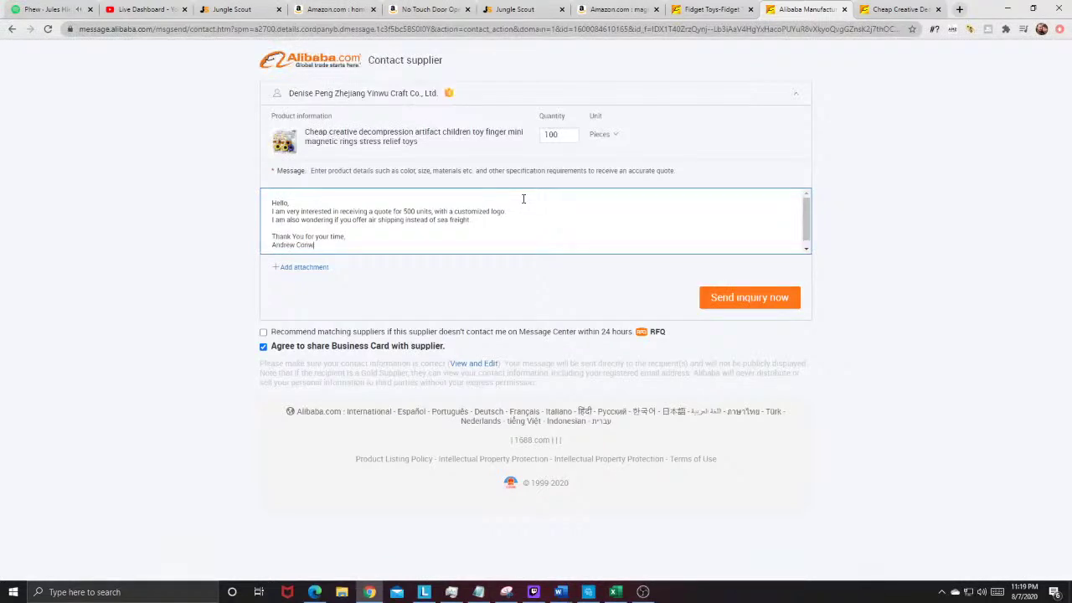
type("ay")
key("Return")
type("Conwa")
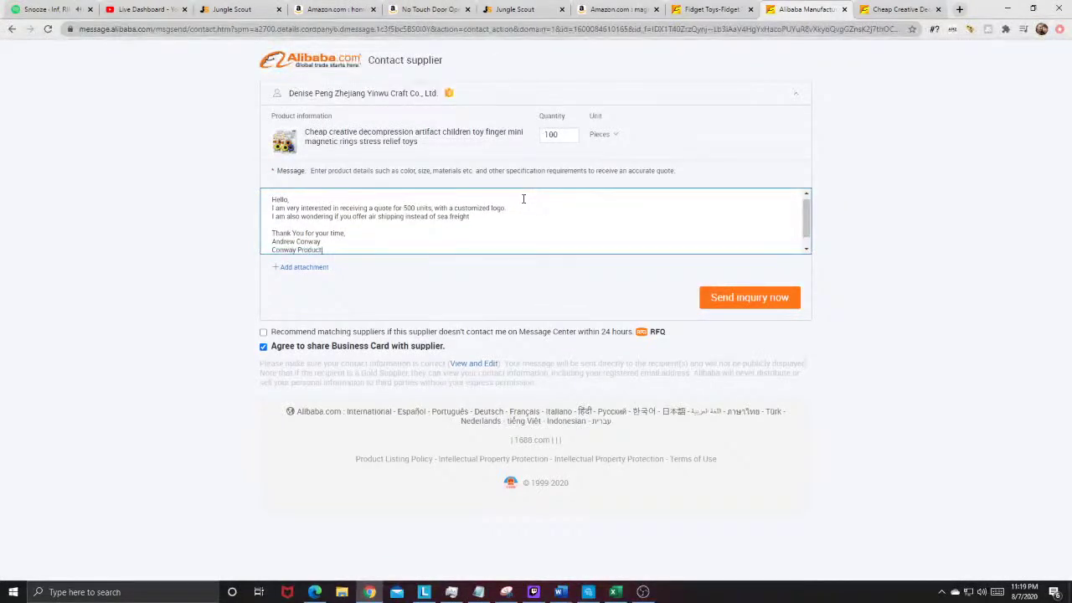
left_click(709, 298)
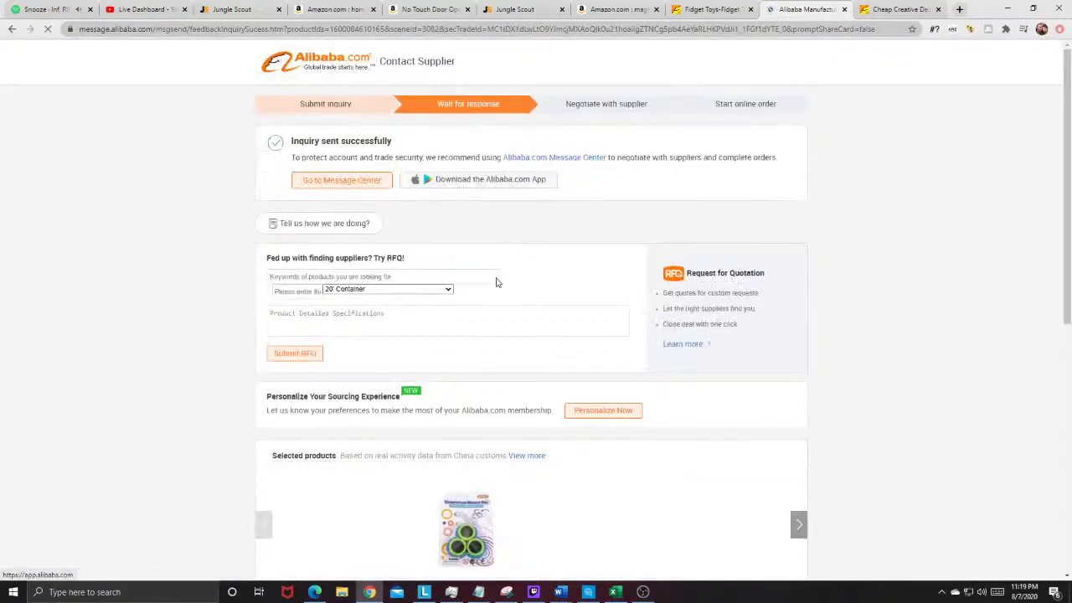
left_click(707, 9)
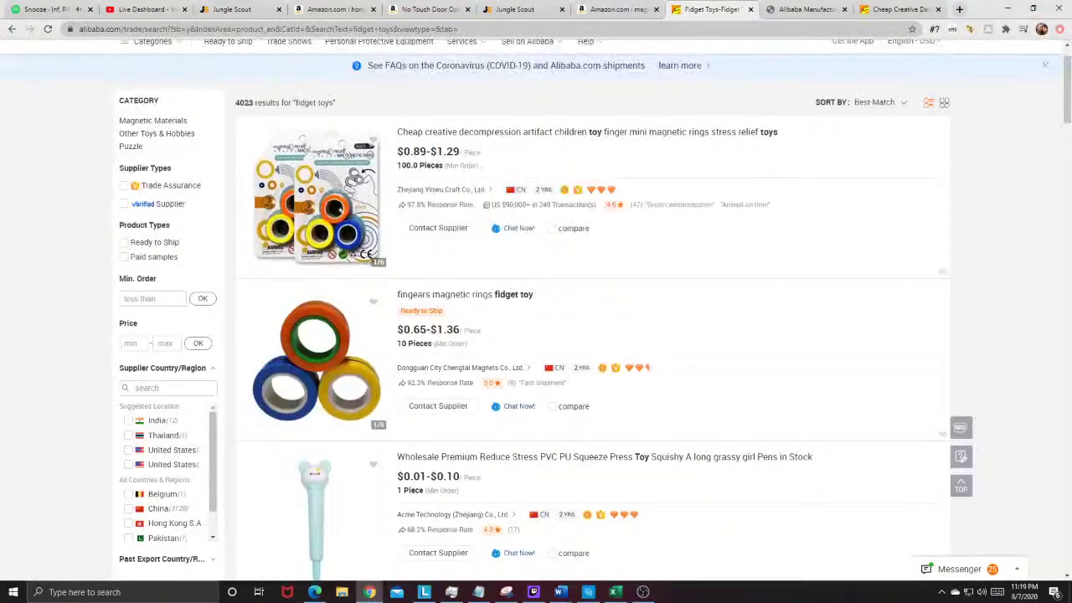
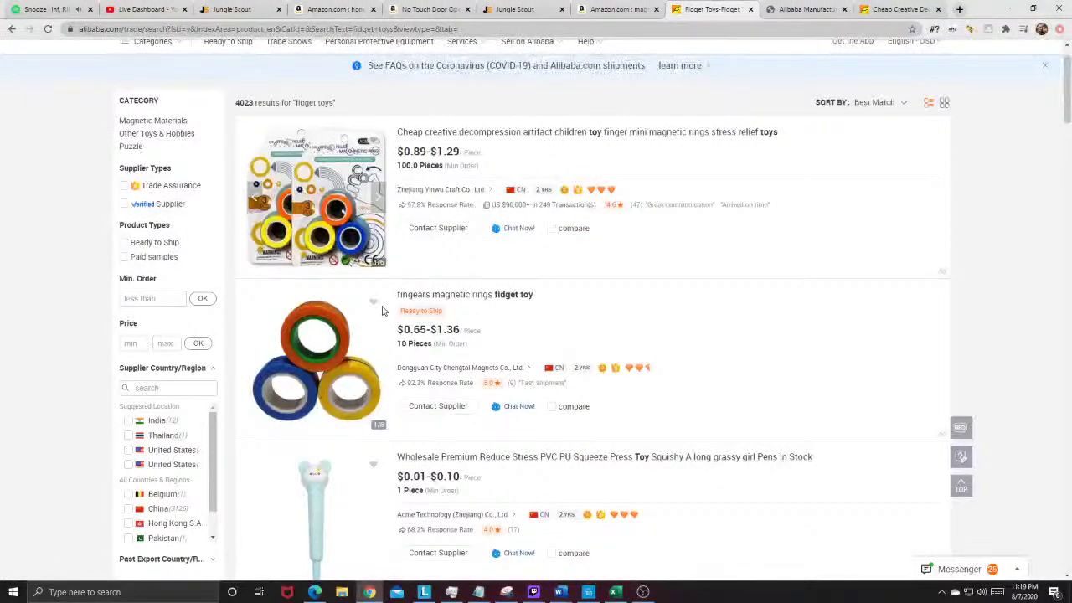
Step: Highlight the ring listing's 10-piece minimum order, then return to the Amazon magnetic ring toys results
left_click_drag(397, 344, 416, 343)
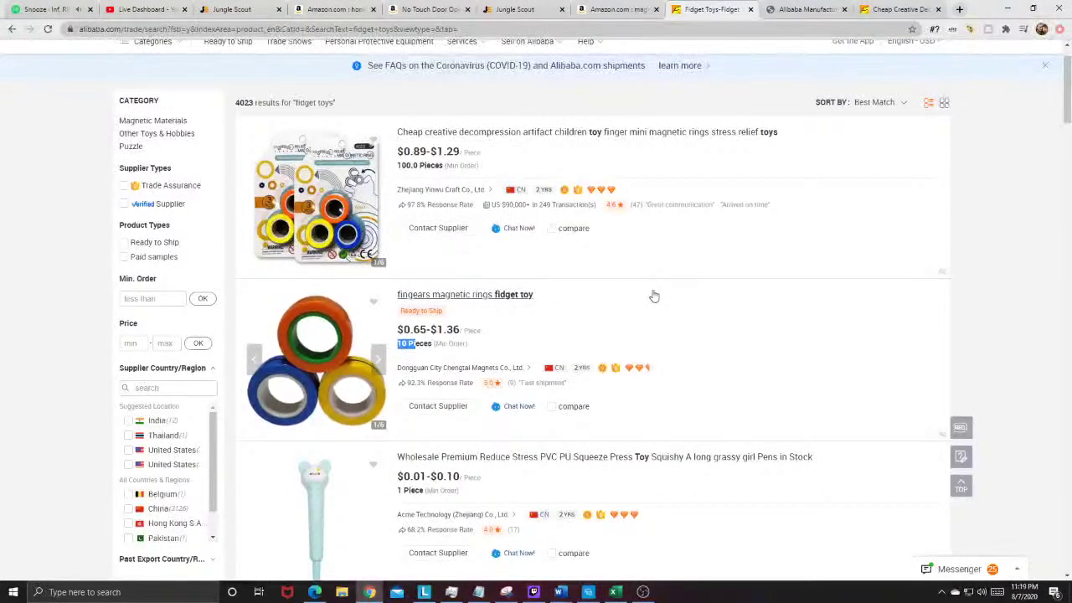
scroll(416, 243, "down", 3)
scroll(424, 502, "down", 3)
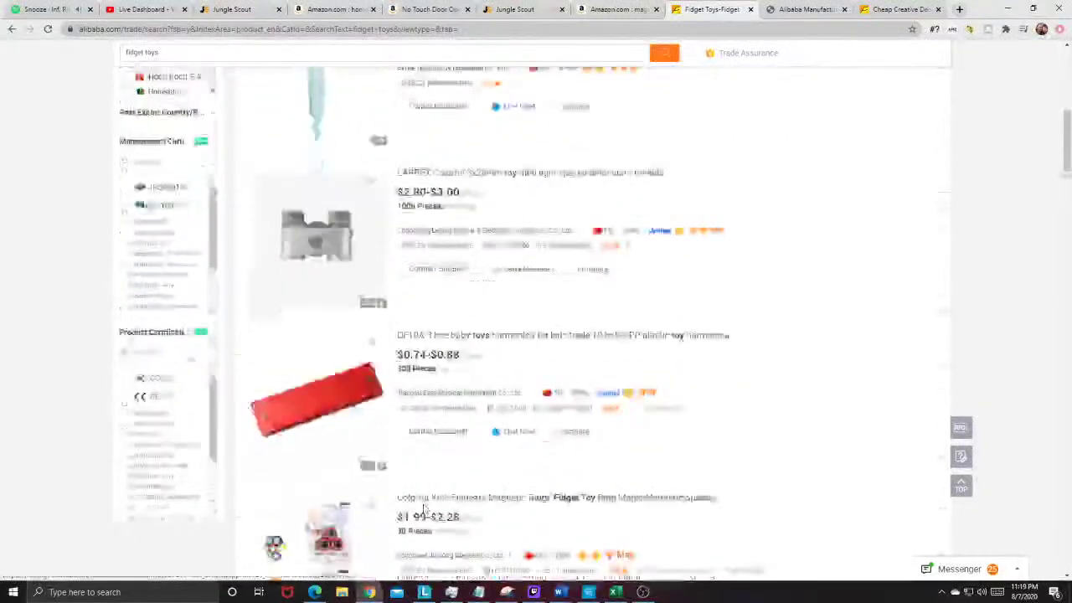
scroll(374, 310, "up", 7)
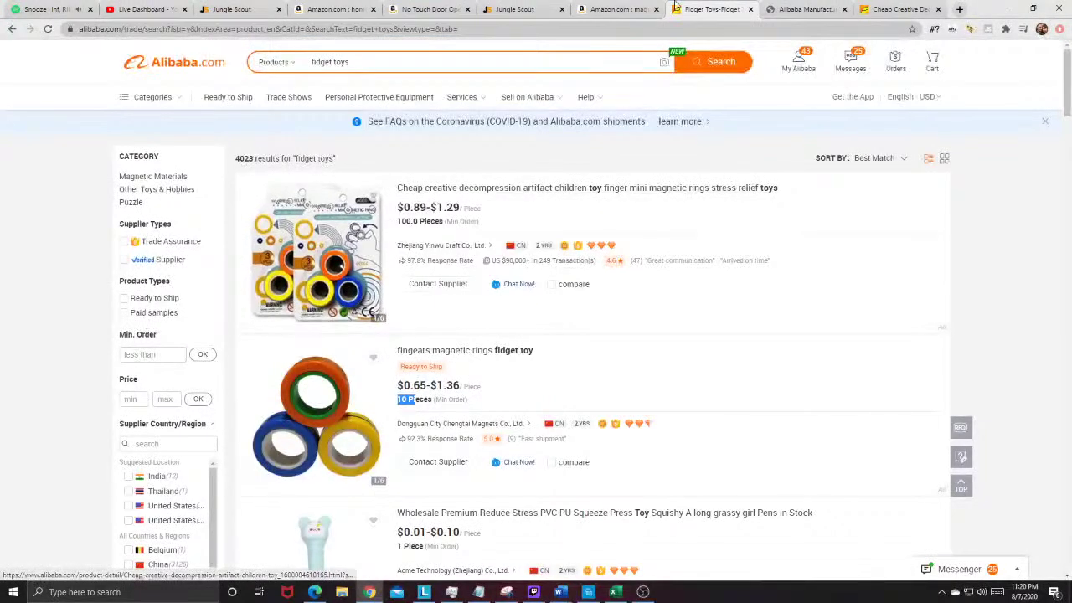
left_click(613, 9)
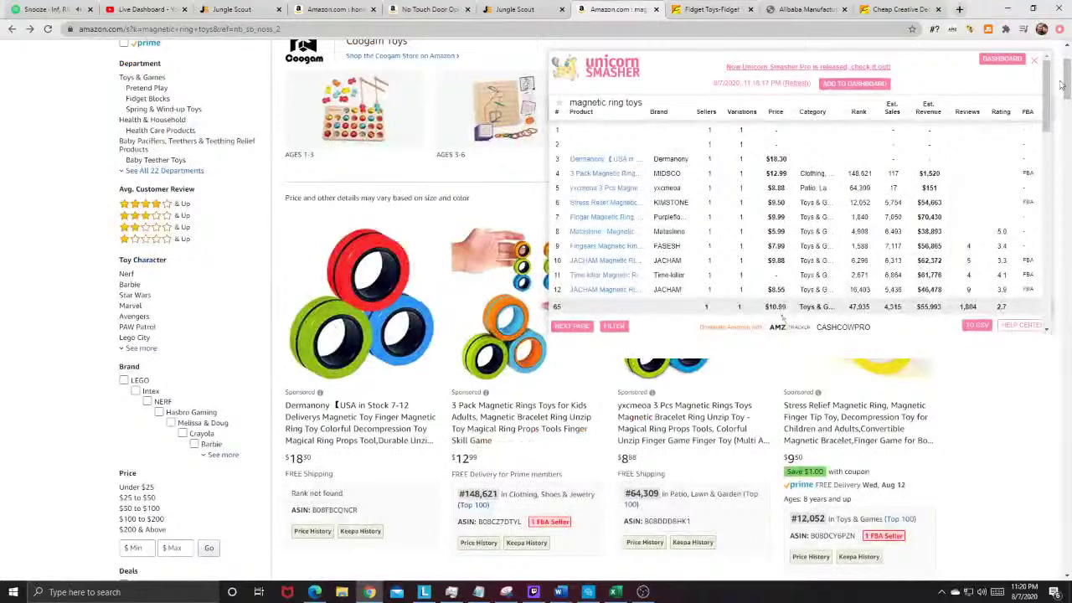
Step: Close the Unicorn Smasher panel and bring the Word PPC notes (Document3) to the front
left_click(1034, 59)
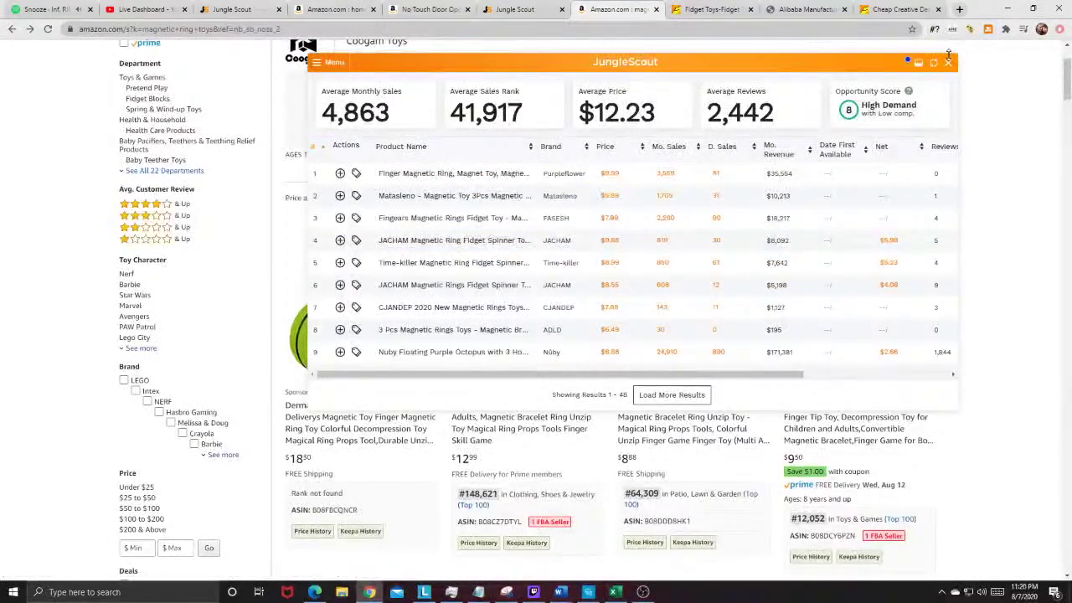
mouse_move(560, 592)
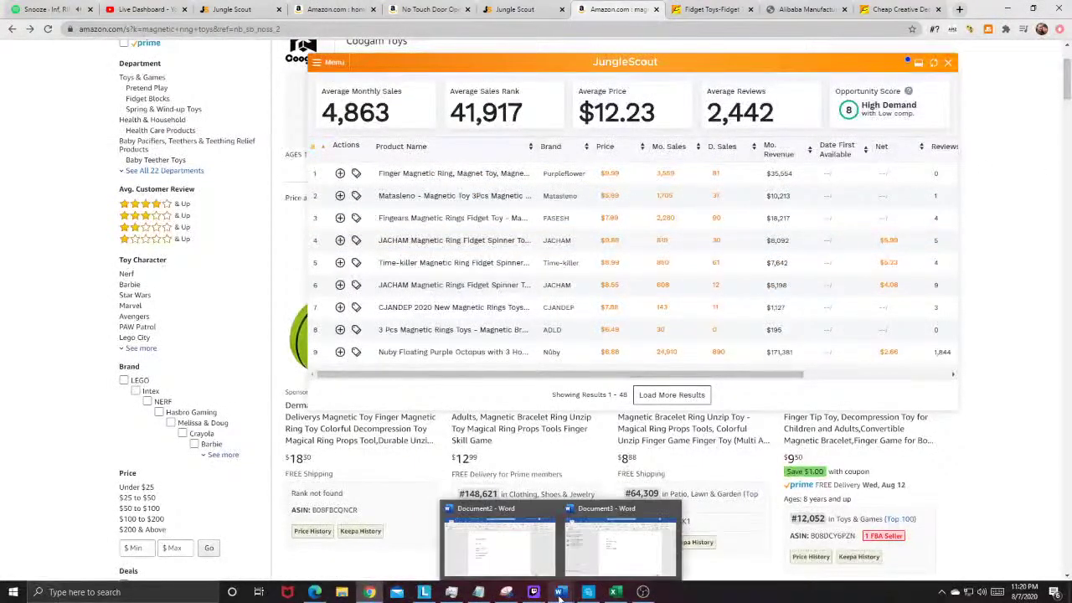
mouse_move(591, 568)
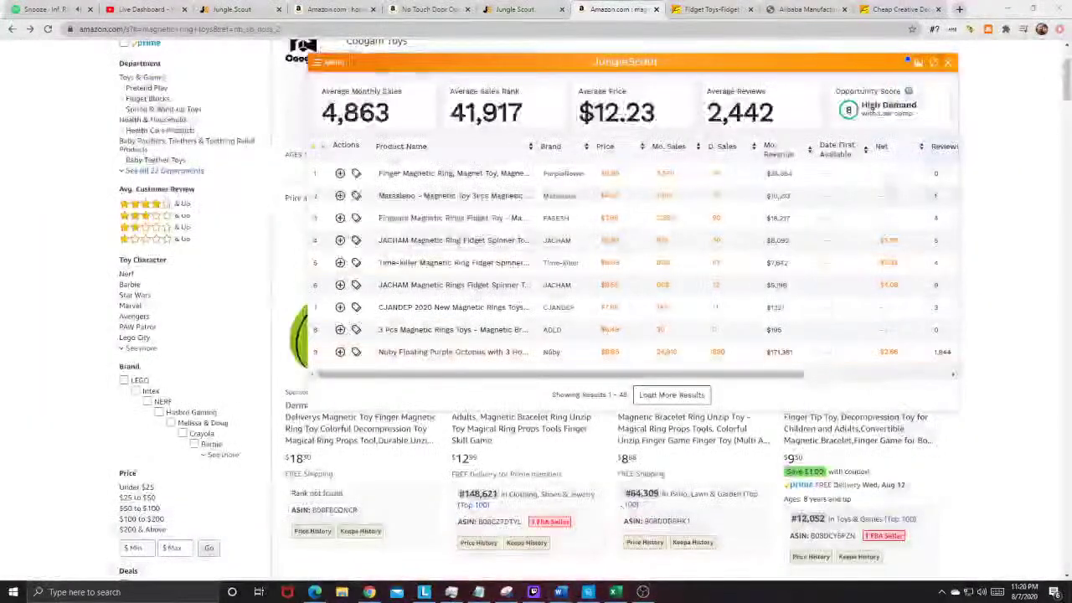
left_click(560, 591)
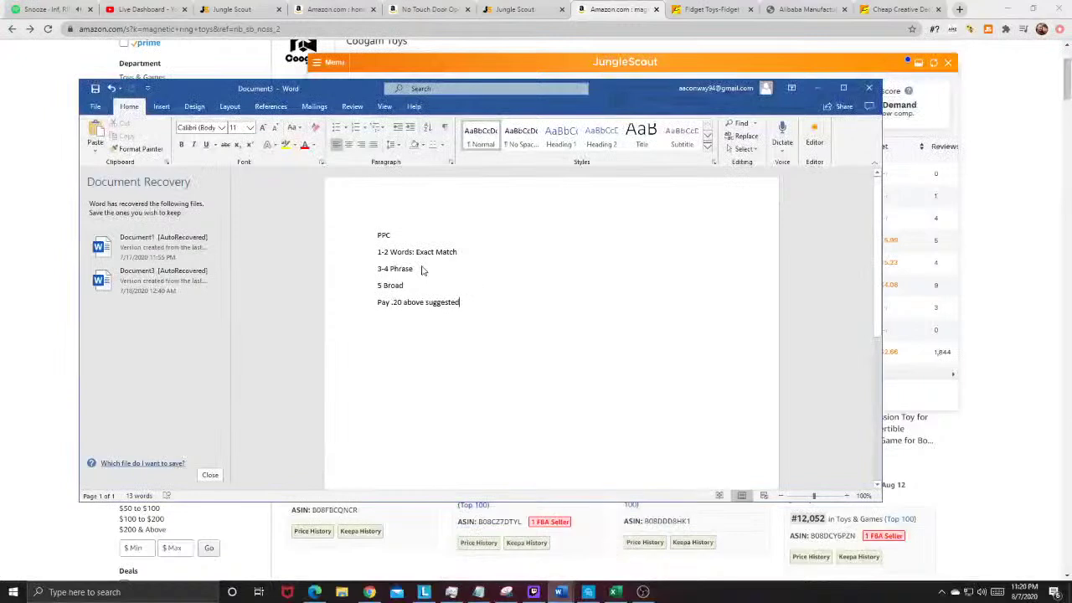
Step: Add a 'MAGNETIC RING TOYS - ALIBABA - HIGH/LOW' line to the Word notes and return to Chrome
key("Return")
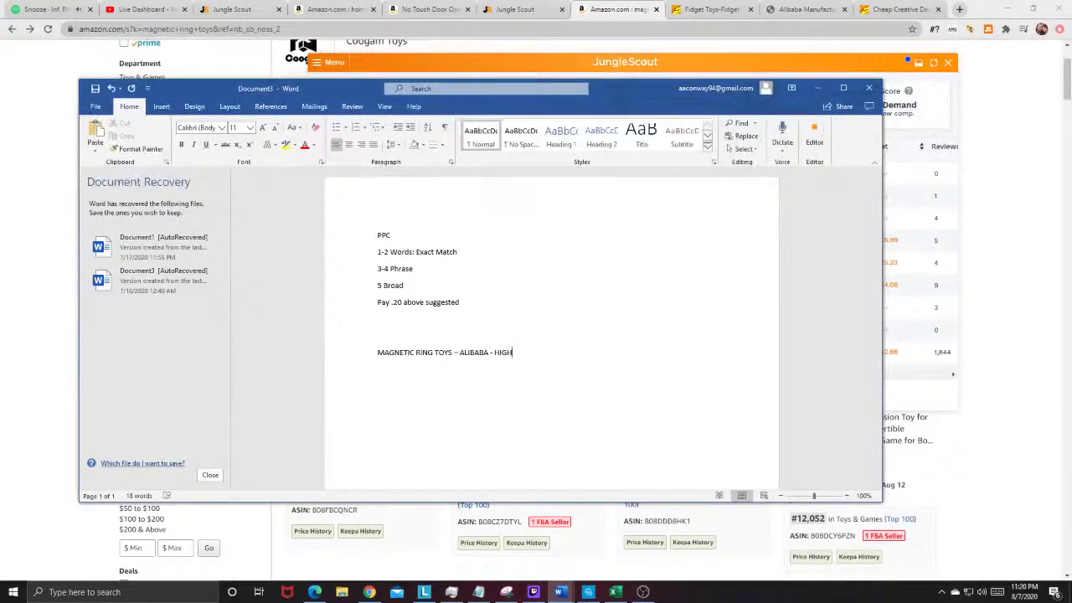
type("/LOW")
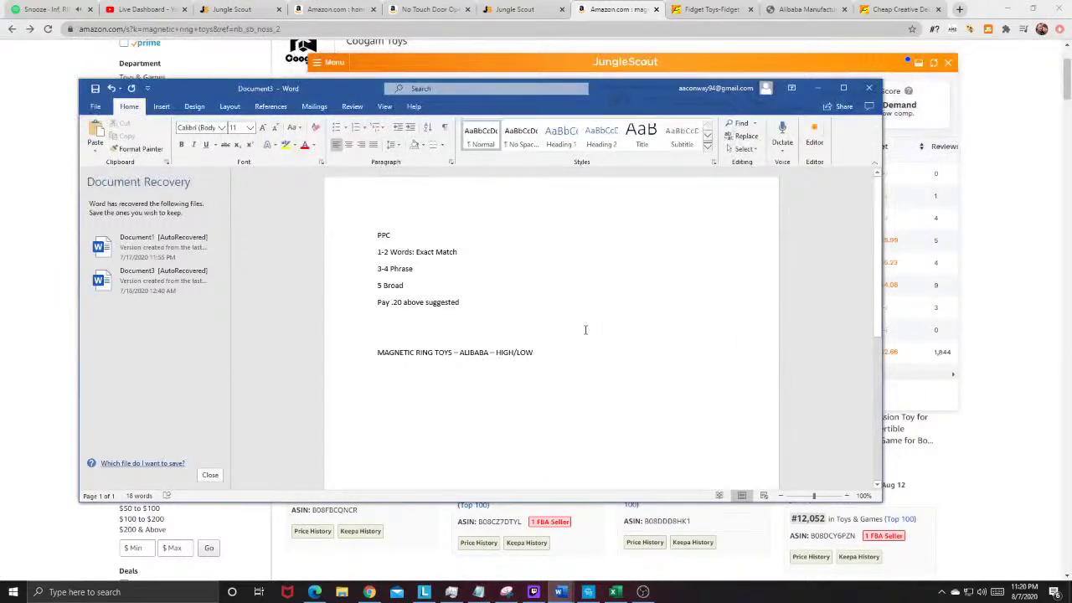
left_click(1059, 335)
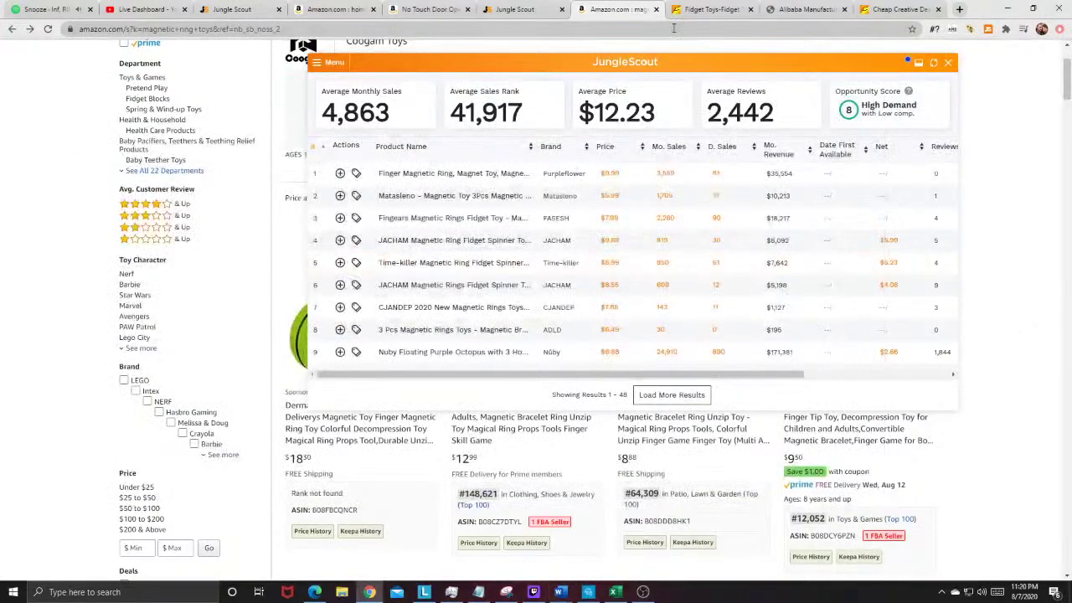
Step: Close the Alibaba inquiry-confirmation and magnetic rings product tabs
left_click(901, 10)
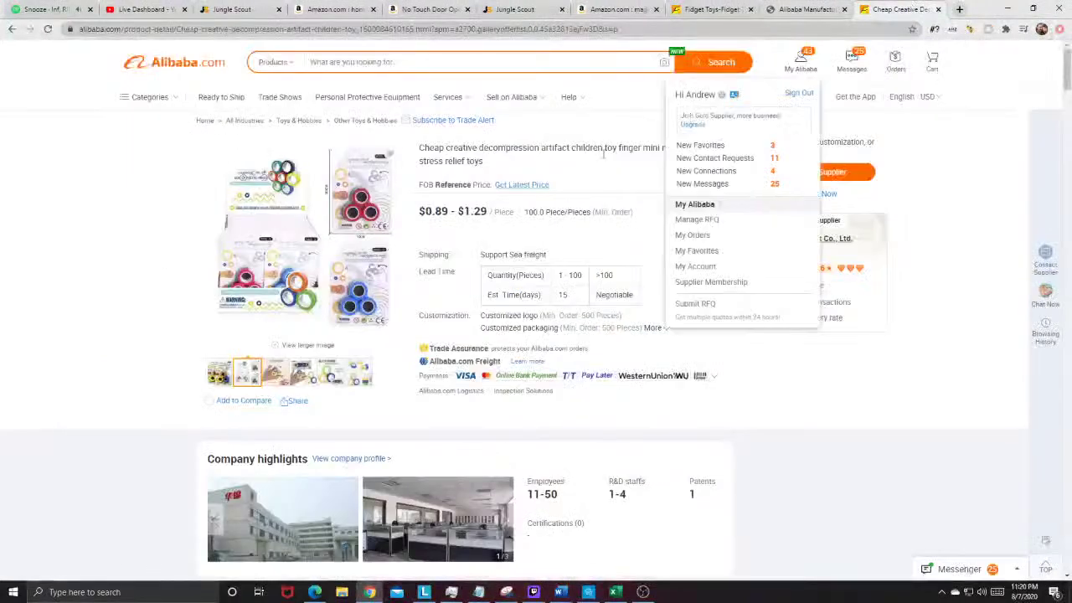
mouse_move(841, 71)
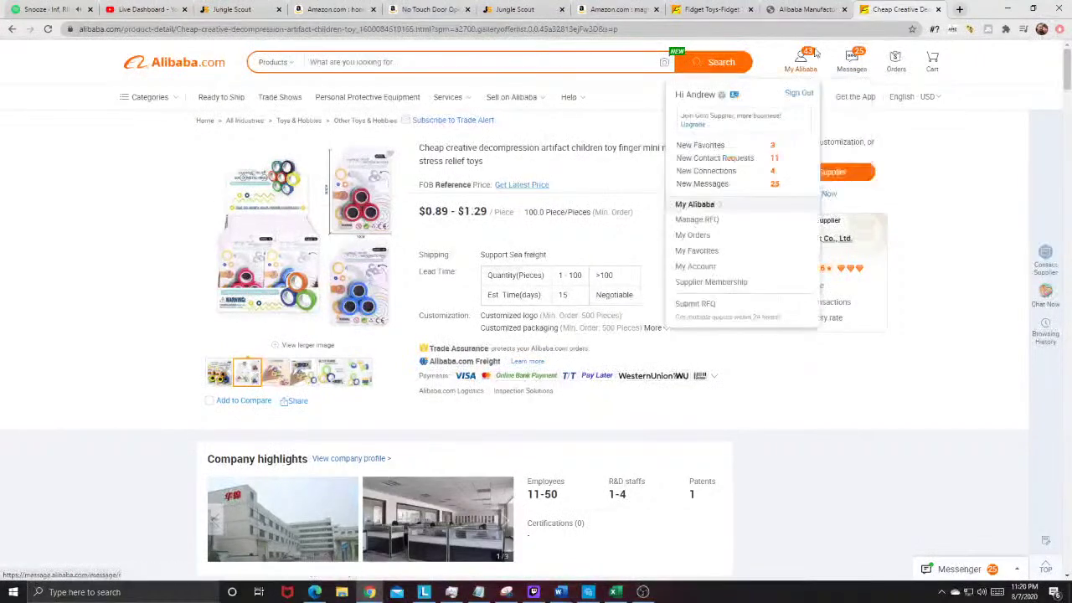
key("ctrl+shift+Tab")
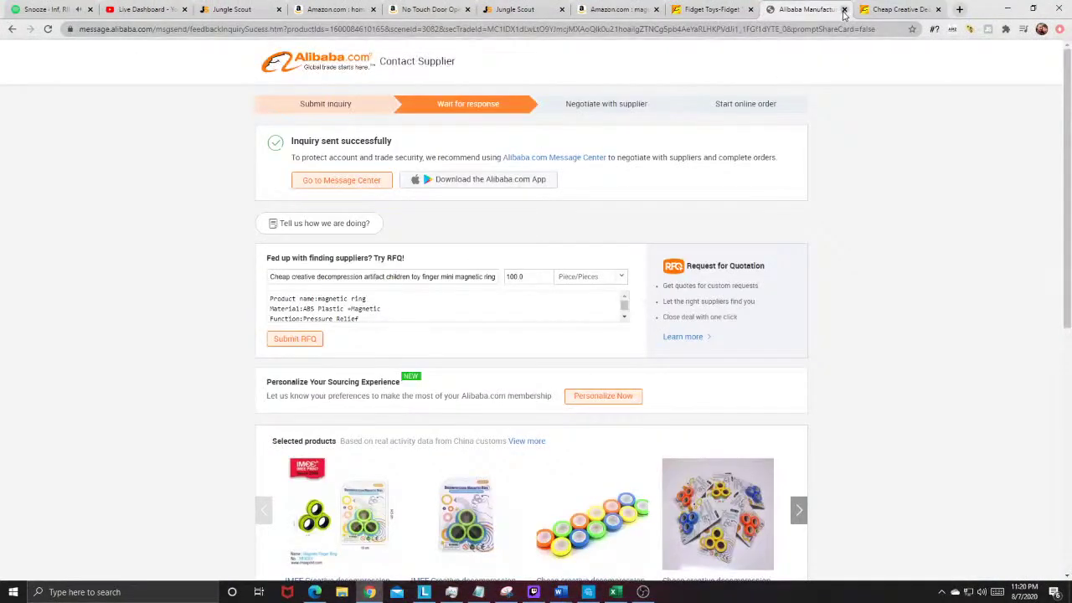
left_click(844, 10)
left_click(844, 10)
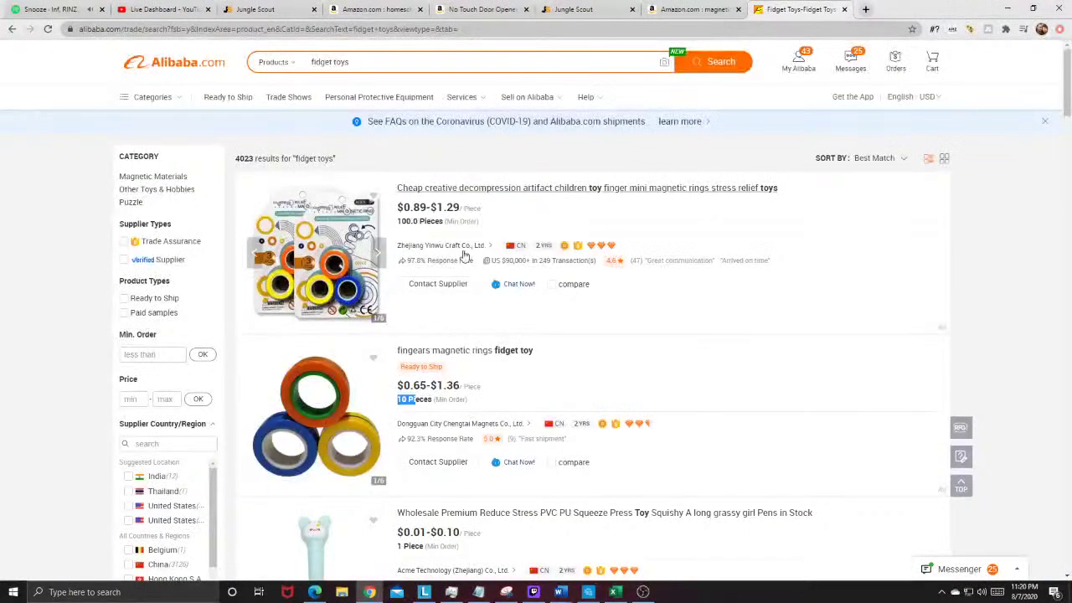
Step: Open the Colorful Kids Fingears magnetic rings listing, then the Alibaba message center
scroll(377, 288, "down", 3)
scroll(376, 289, "down", 9)
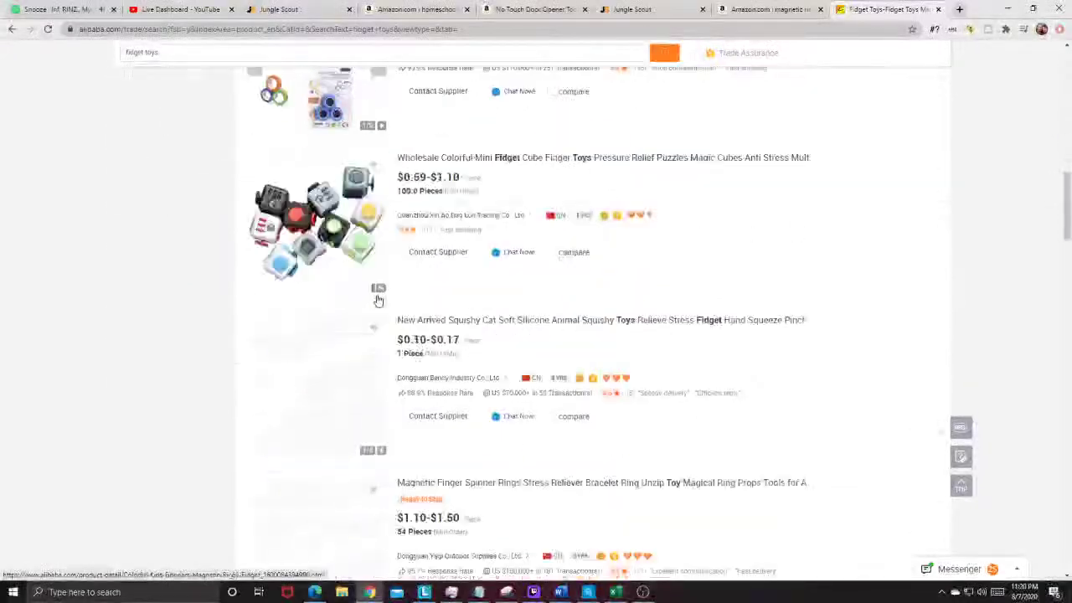
scroll(375, 299, "up", 3)
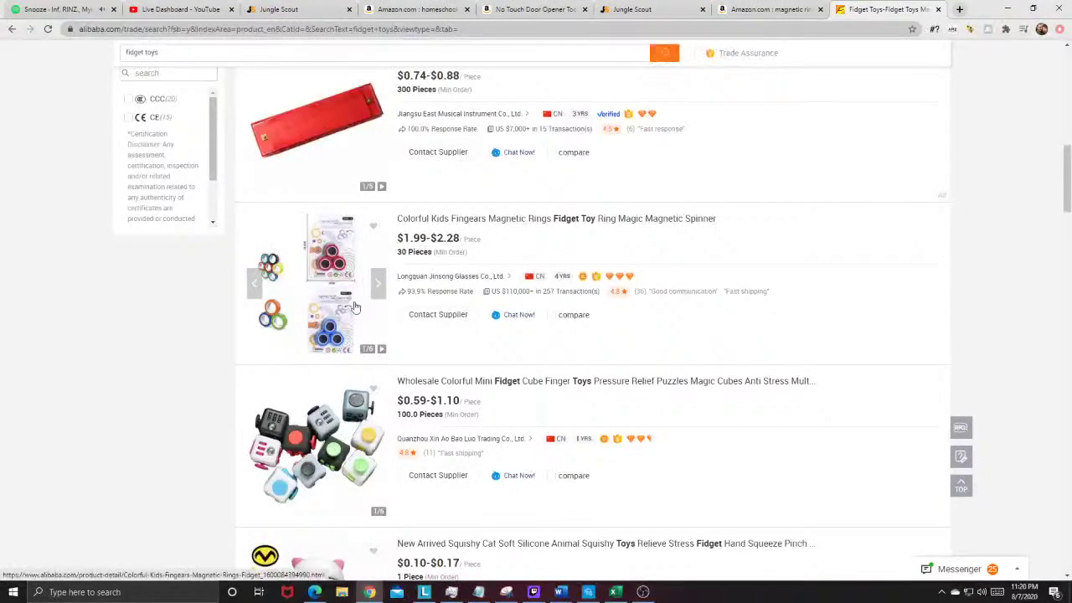
left_click(433, 294)
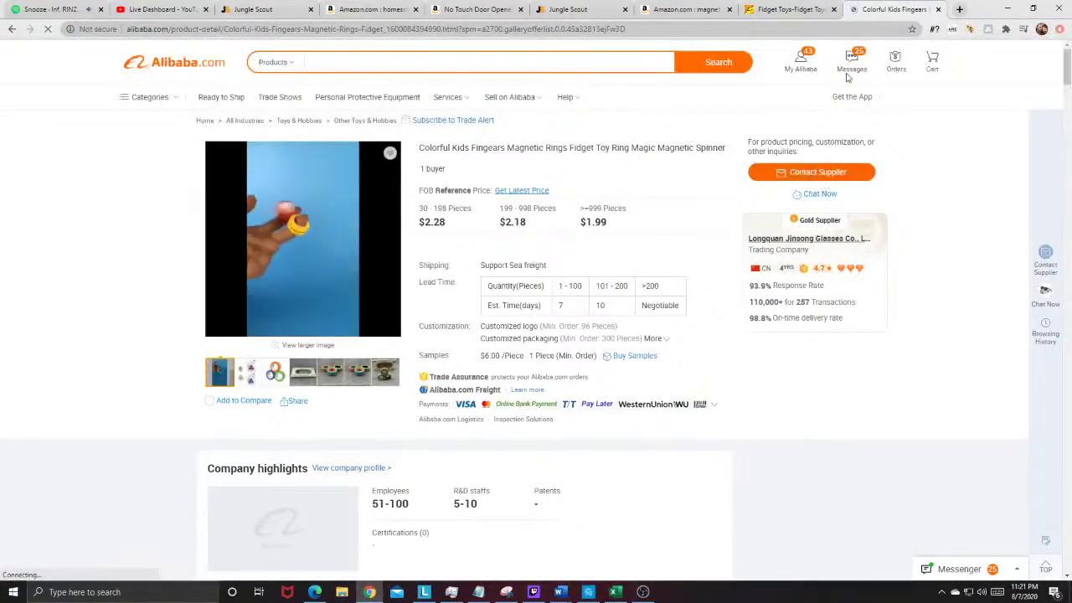
left_click(851, 62)
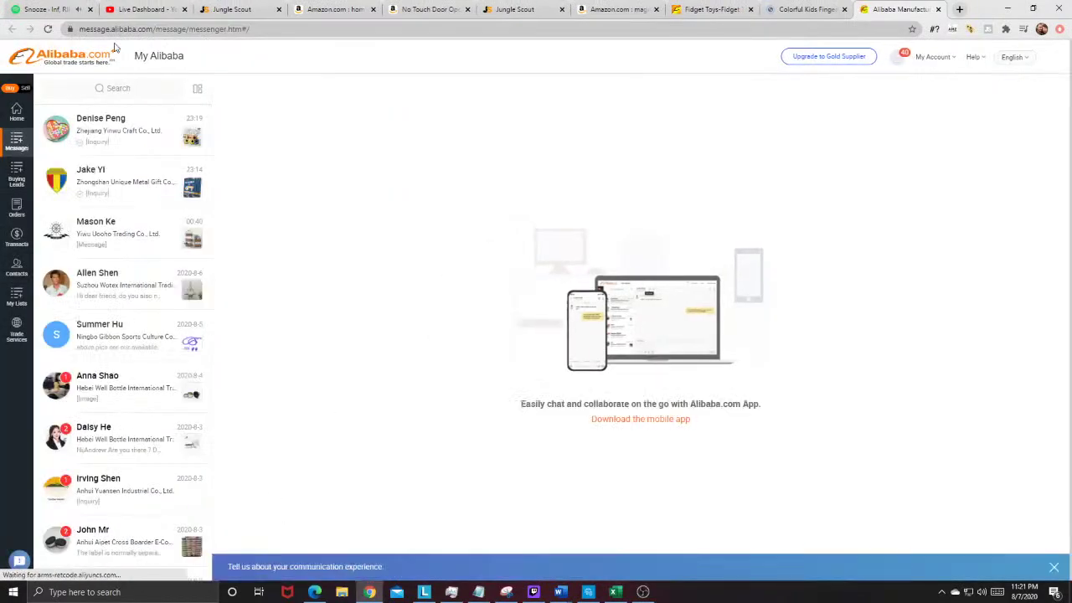
Step: Copy the earlier inquiry text from the Alibaba message conversation
left_click(150, 139)
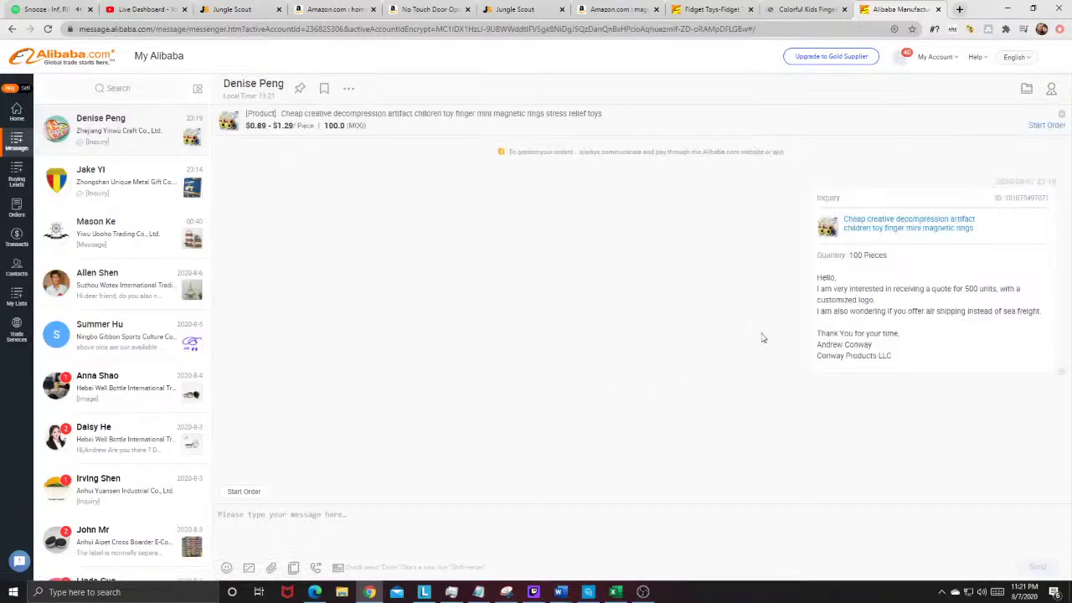
left_click_drag(890, 355, 794, 277)
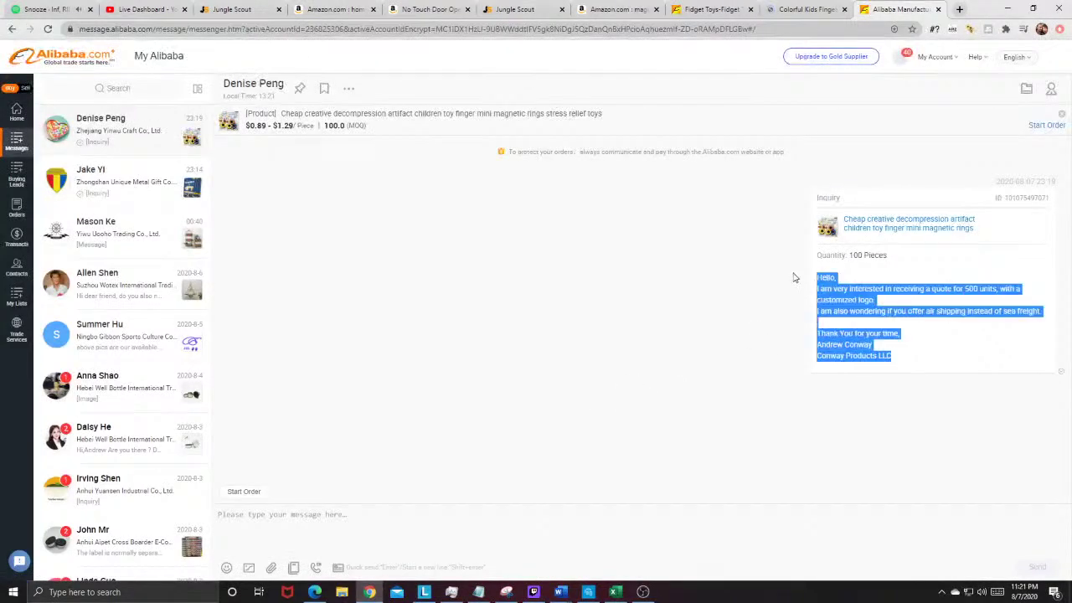
right_click(829, 294)
left_click(831, 301)
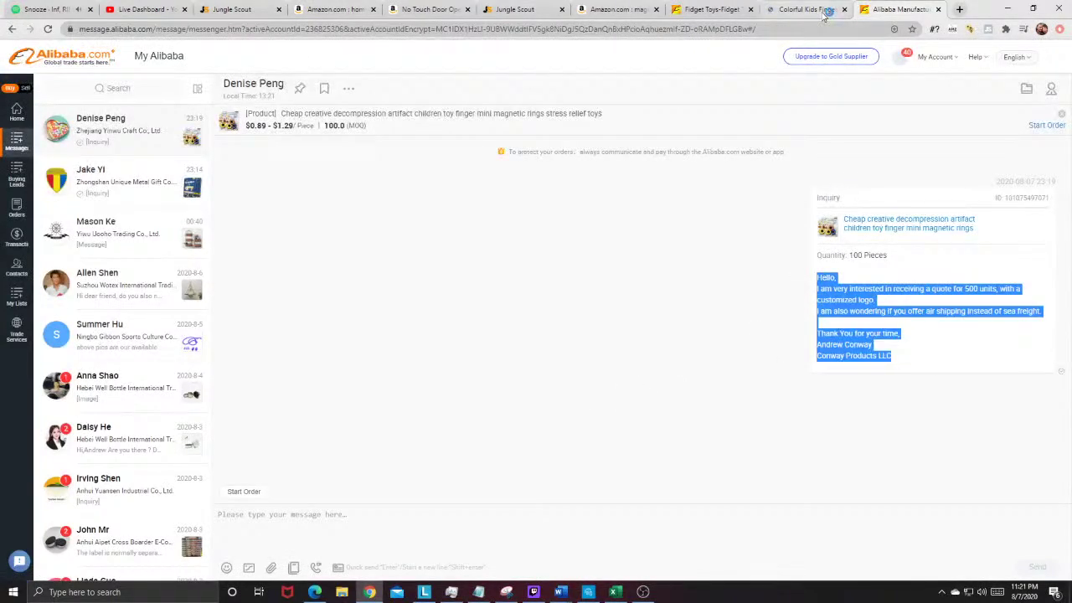
left_click(938, 9)
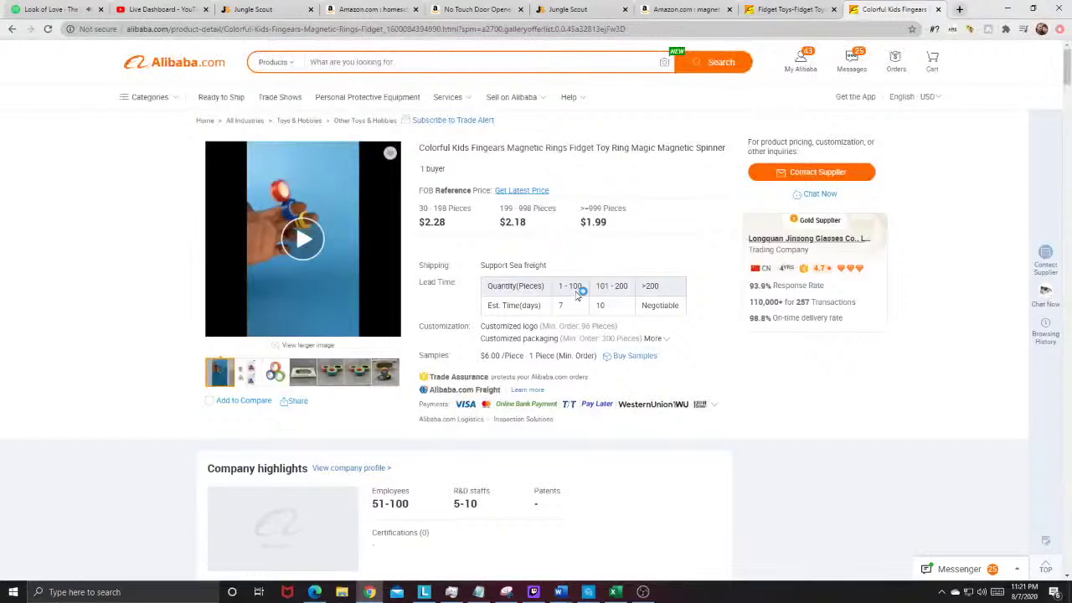
Step: Paste the inquiry to the supplier, add 'If so, do you offer a template I can customize and send back', and send
left_click(787, 173)
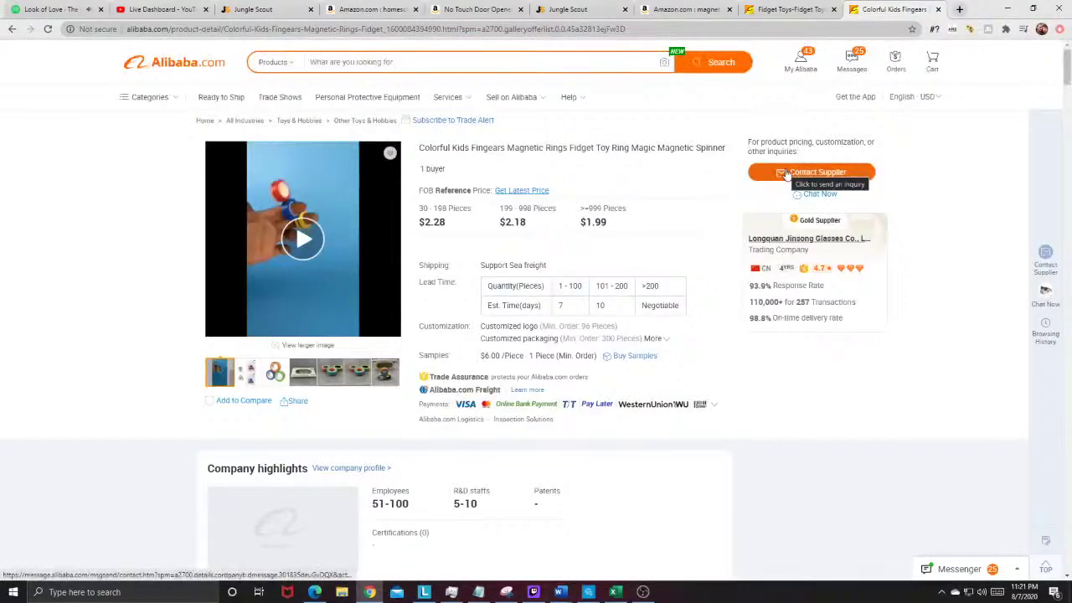
right_click(392, 211)
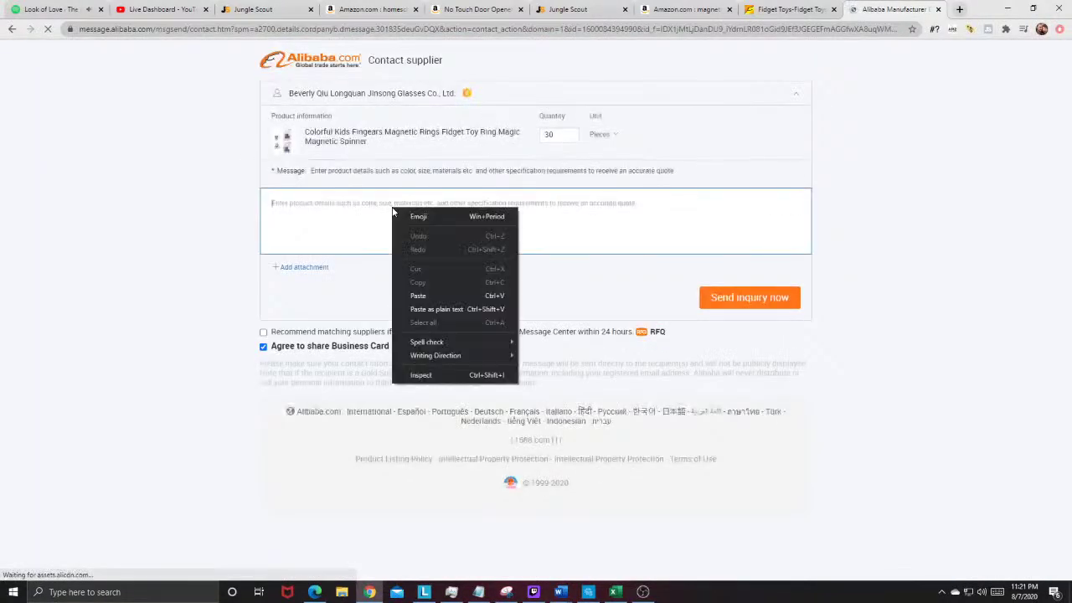
left_click(418, 295)
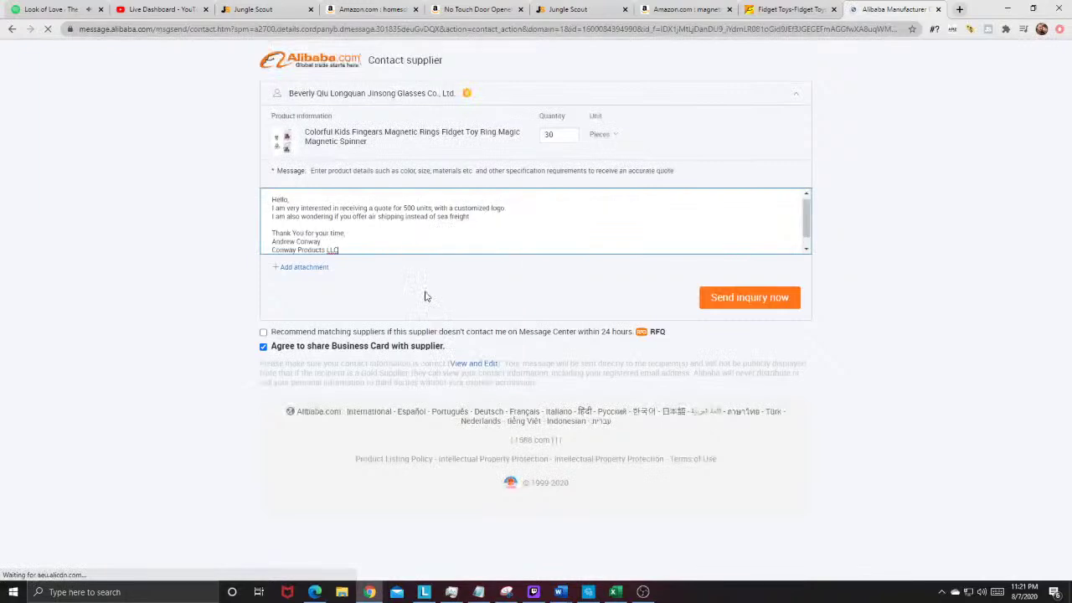
left_click(521, 207)
key("Return")
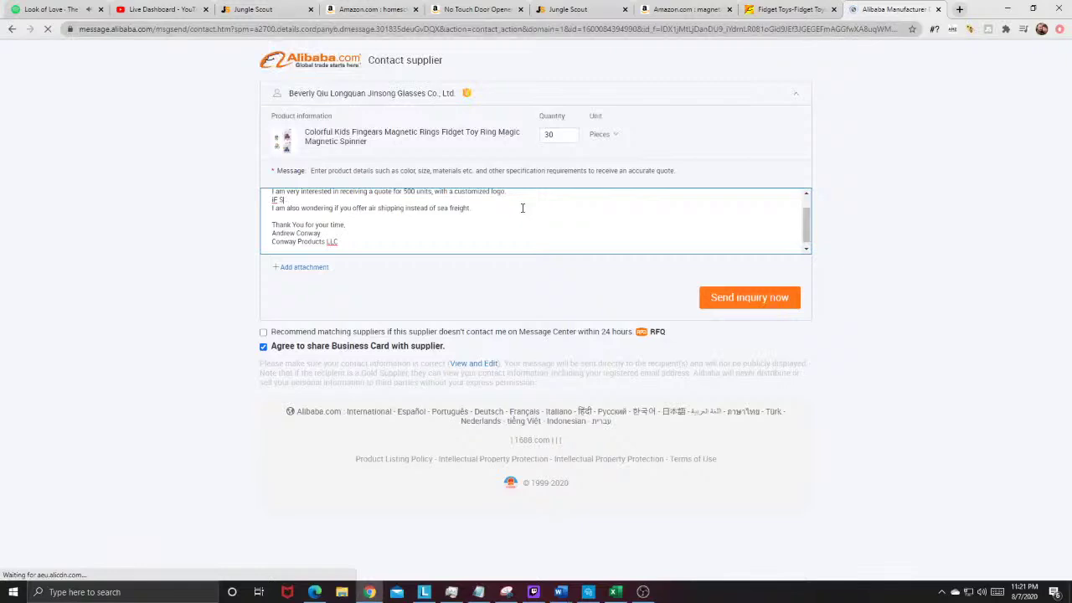
type("If so, do you offer a tem")
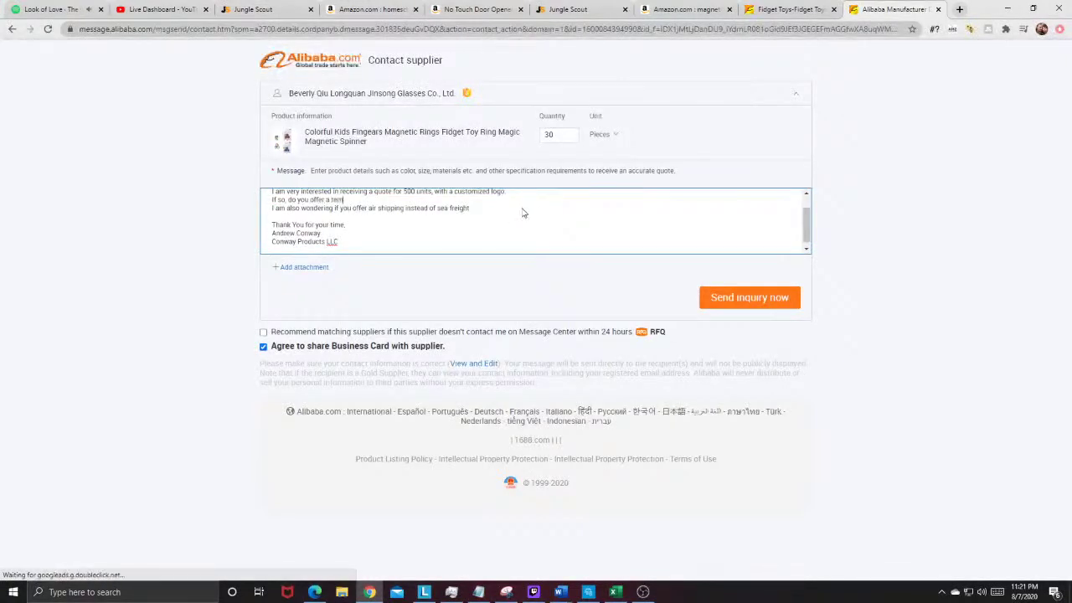
type("plate I can customize and send back to you.")
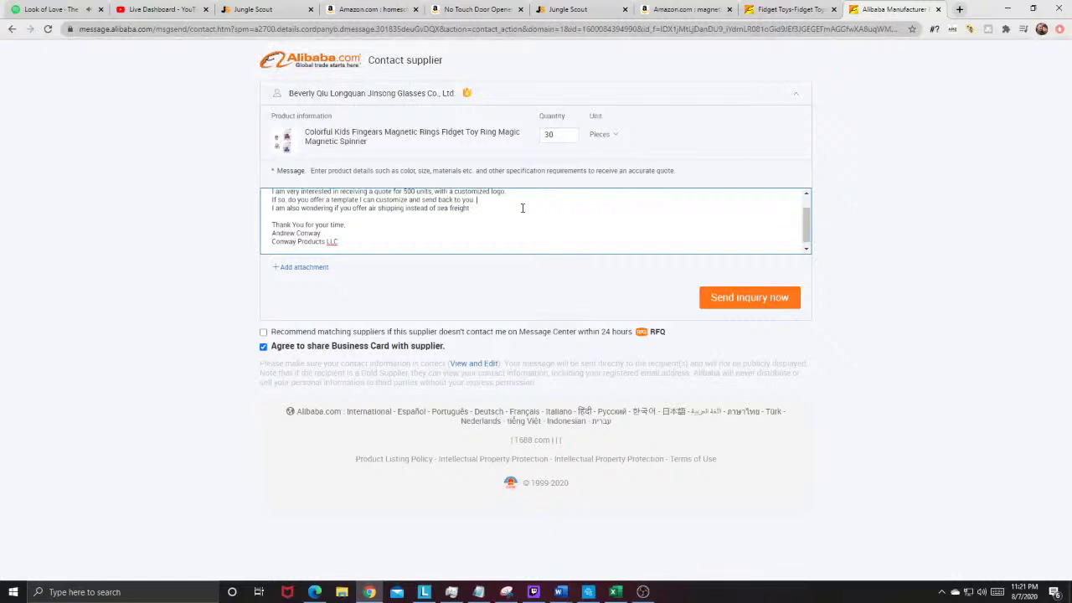
left_click(723, 297)
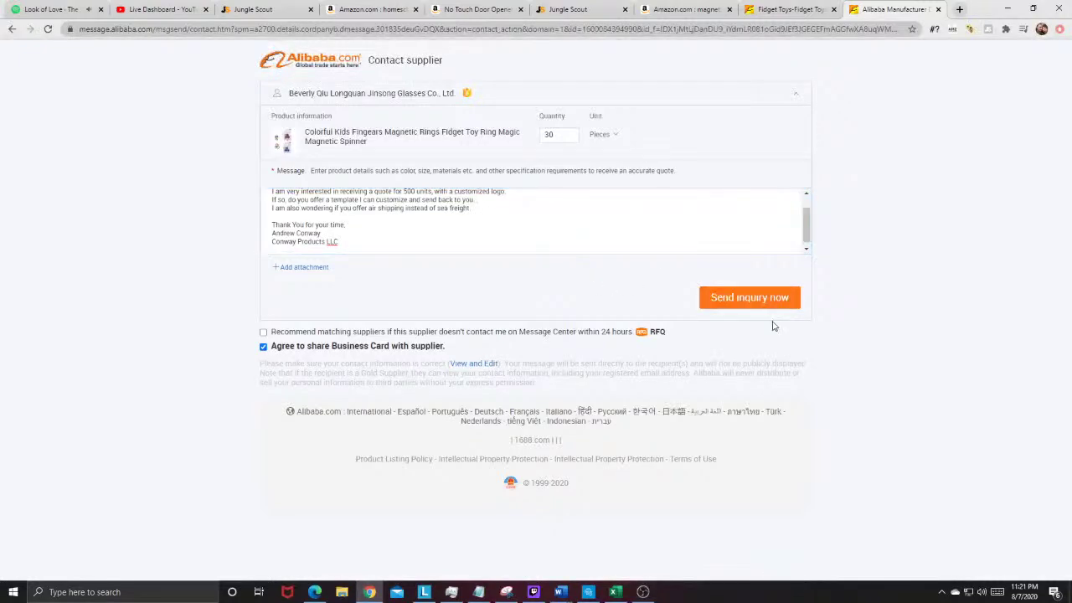
Step: Scroll the Alibaba fidget toys results, close that tab, and return to the Amazon magnet ring search
left_click(779, 9)
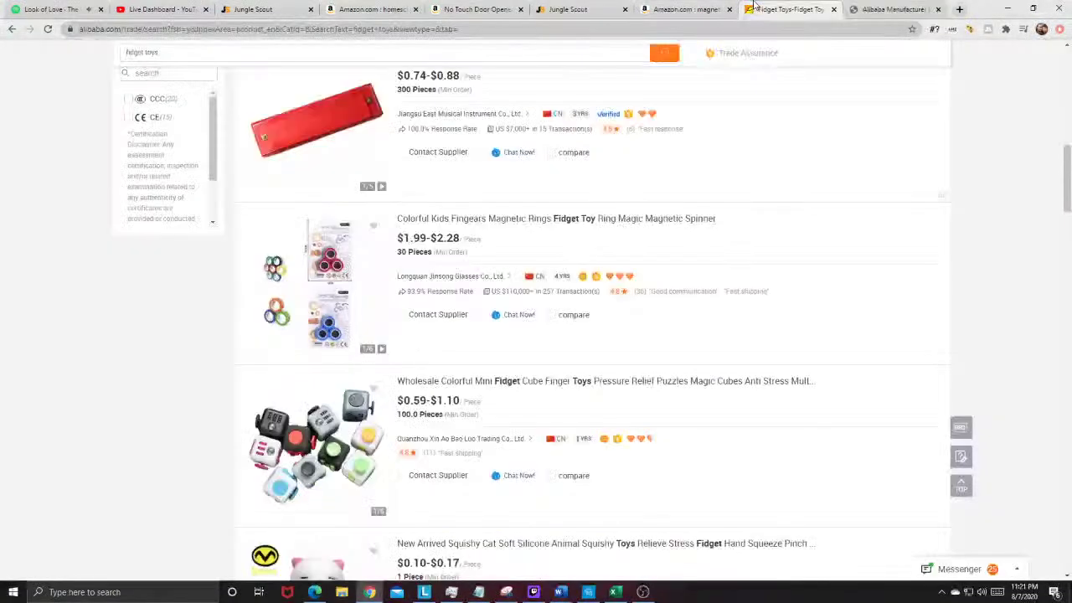
scroll(399, 336, "down", 3)
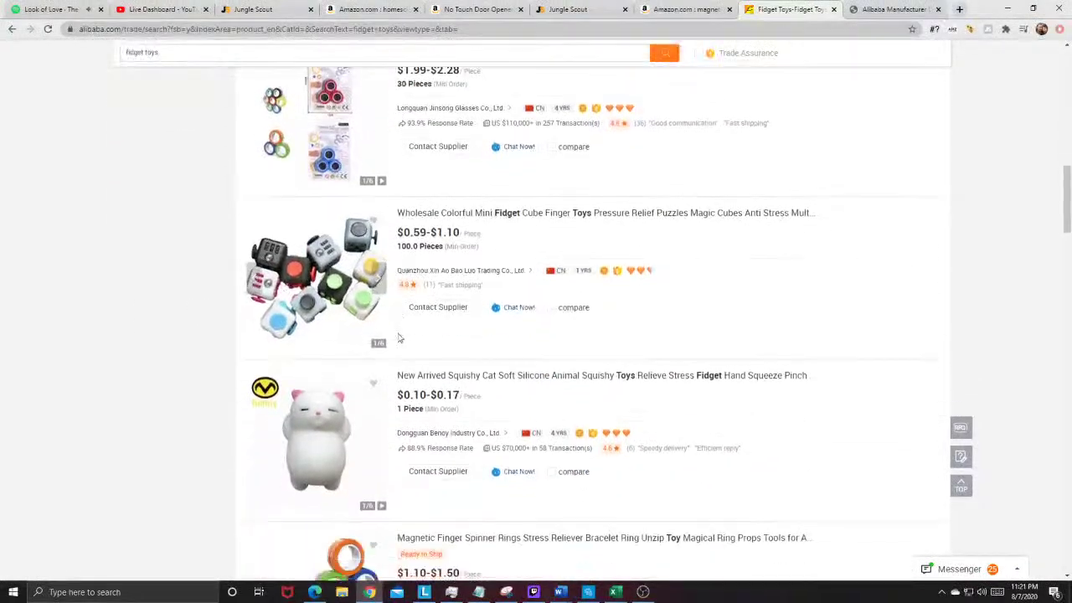
scroll(399, 336, "down", 8)
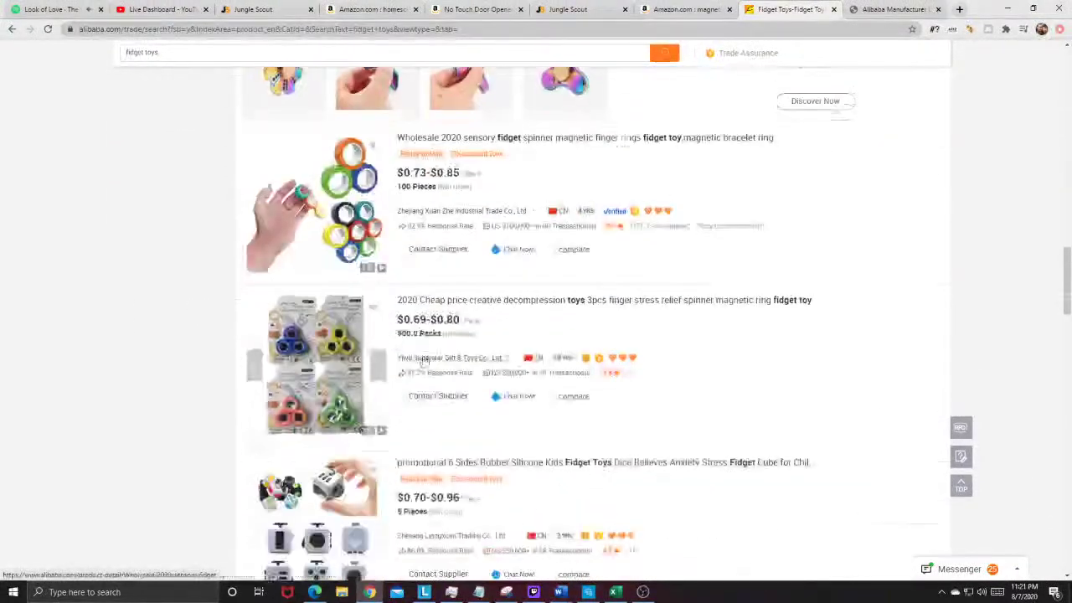
scroll(463, 369, "down", 3)
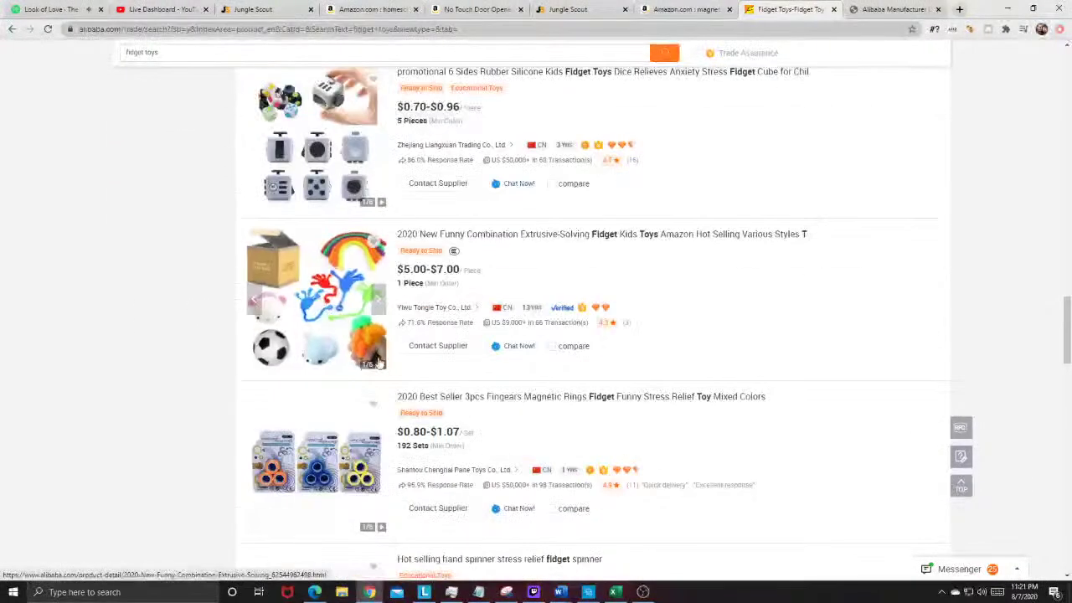
scroll(366, 294, "down", 7)
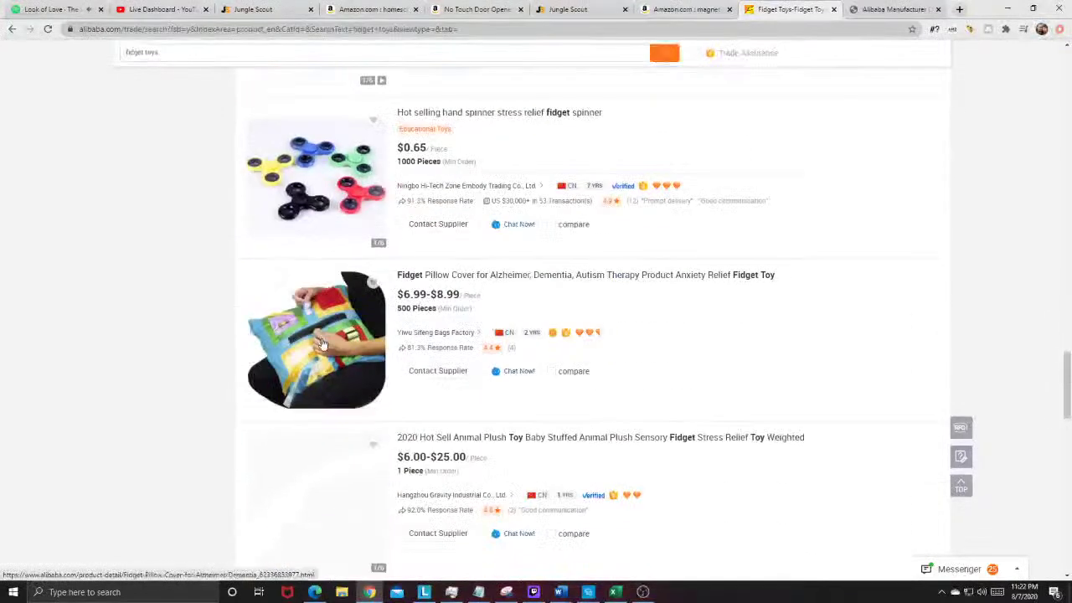
scroll(326, 383, "down", 3)
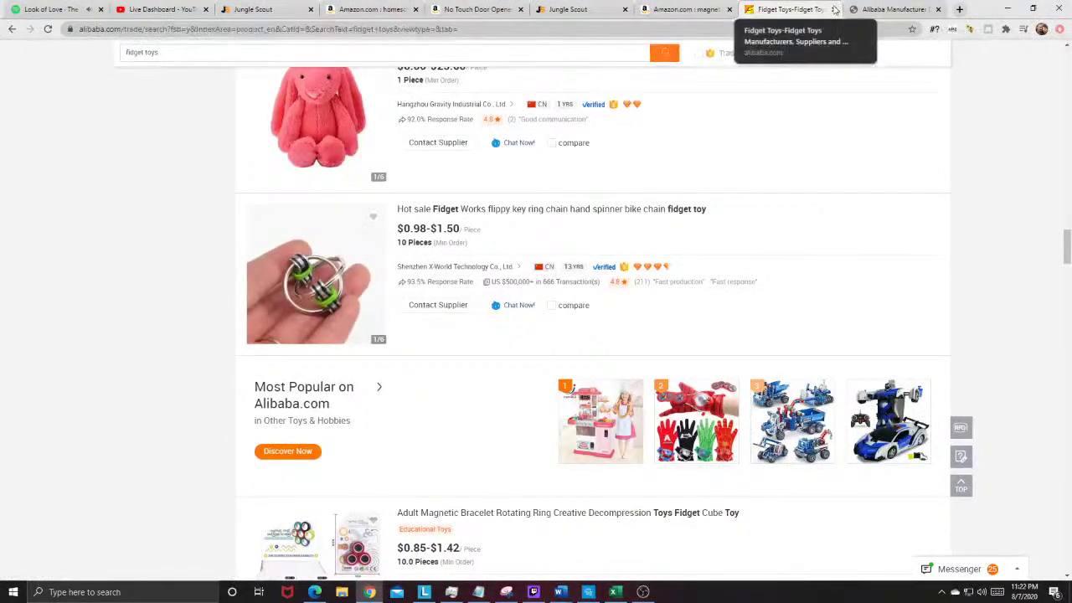
left_click(833, 9)
left_click(683, 9)
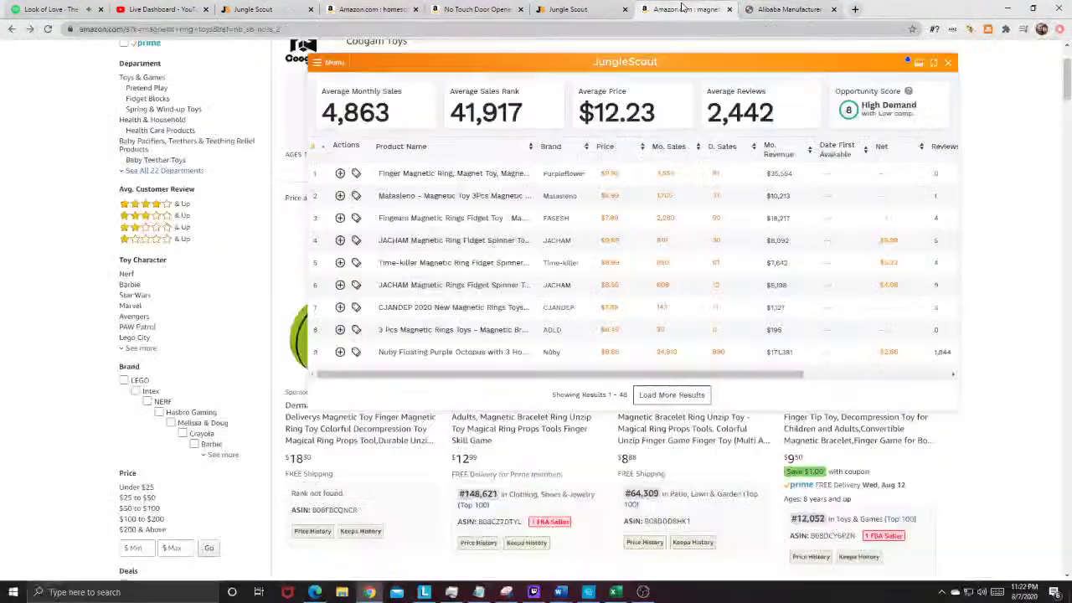
Step: Close the Alibaba, Amazon magnet search and homeschool Keyword Scout tabs, leaving the No Touch Door Opener listing
left_click(834, 9)
left_click(728, 9)
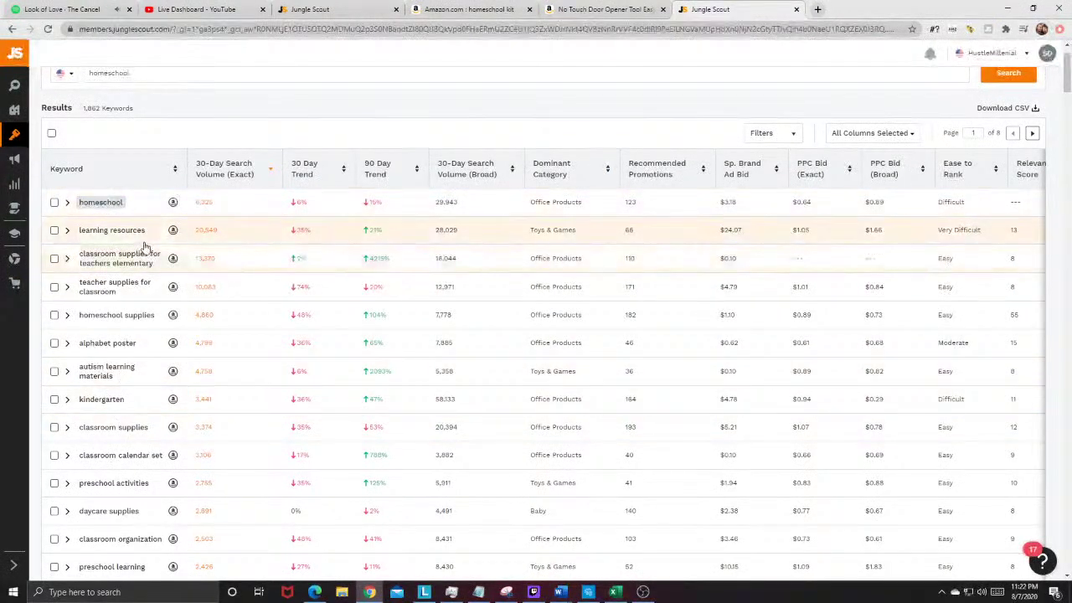
scroll(143, 244, "up", 1)
left_click_drag(163, 124, 66, 138)
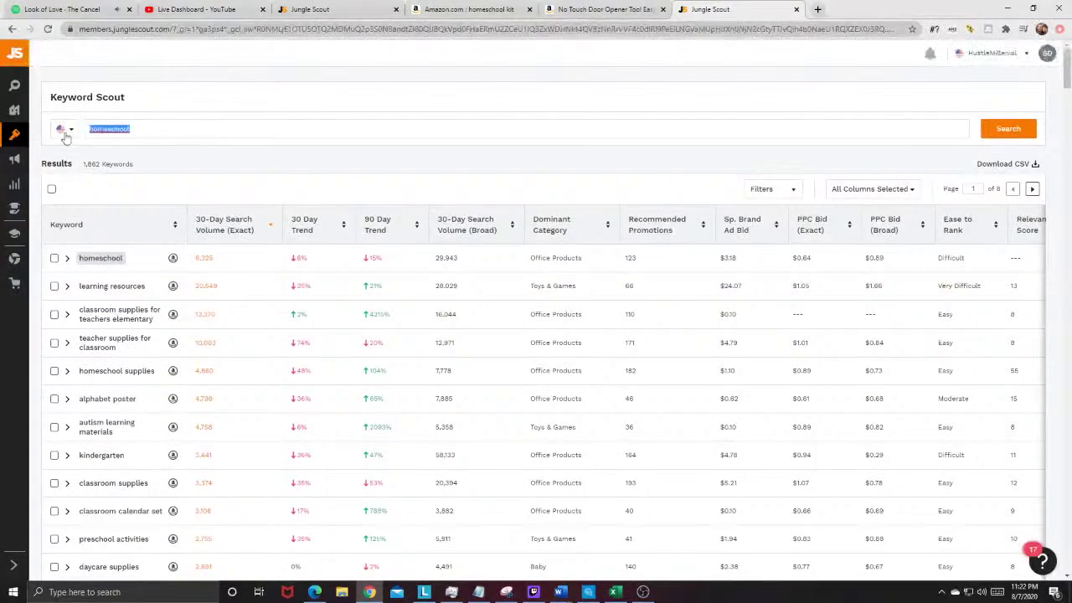
left_click(426, 100)
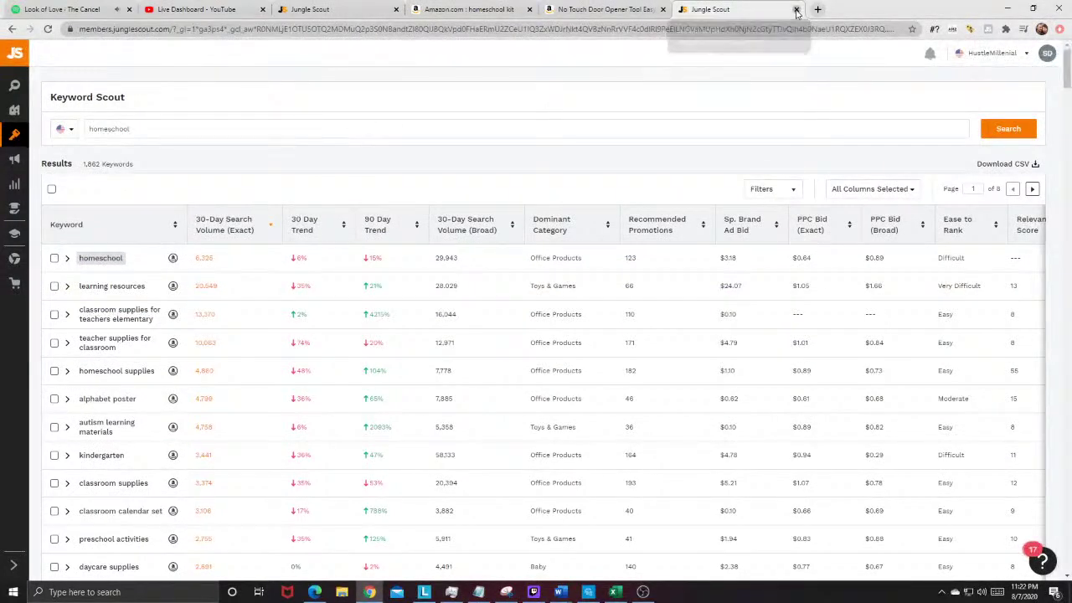
left_click(796, 9)
left_click_drag(505, 191, 550, 202)
left_click(638, 158)
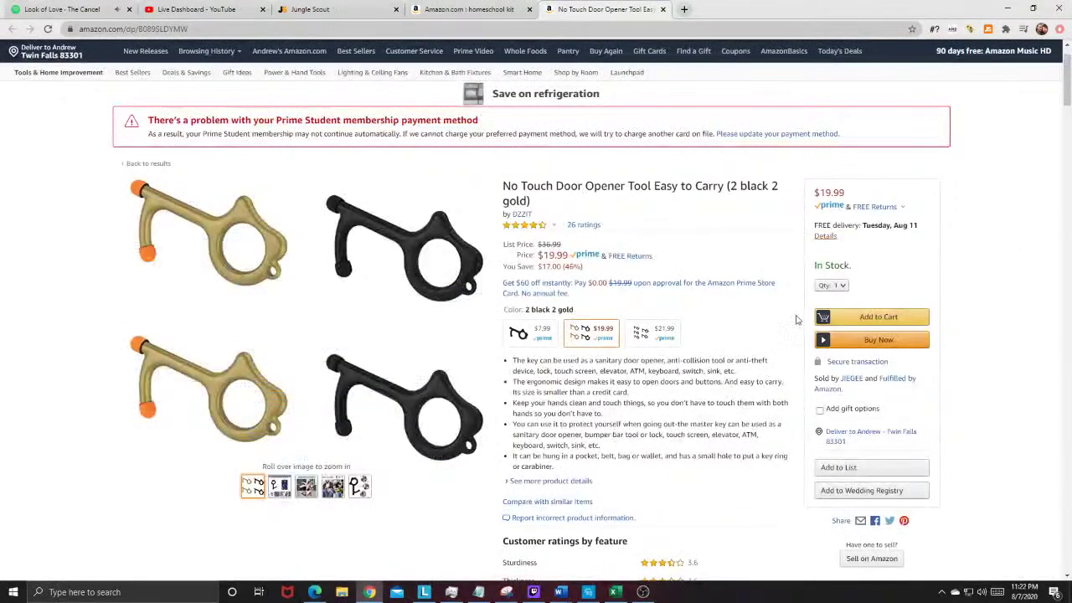
Step: Launch Calculator and compute 19.99 − 3.20 − 4.00 = 12.79
left_click(134, 592)
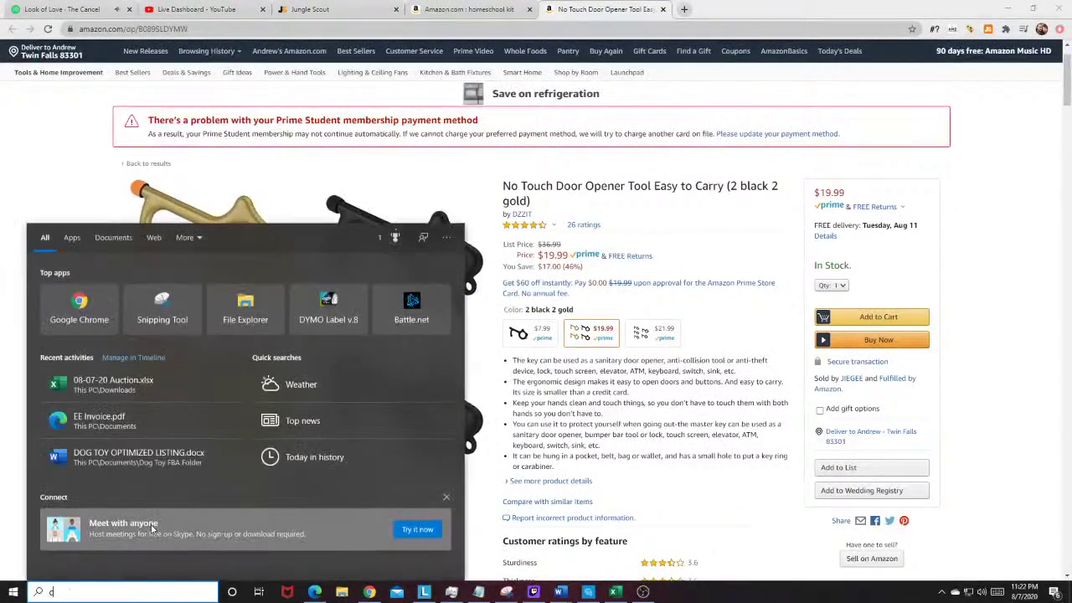
type("calc")
key("Return")
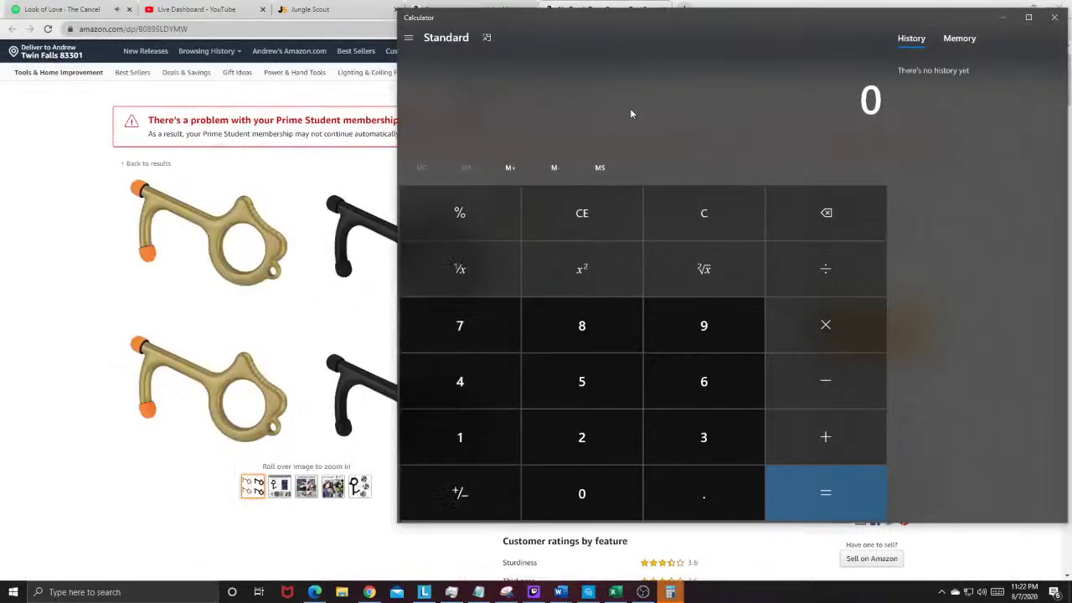
type("19.99")
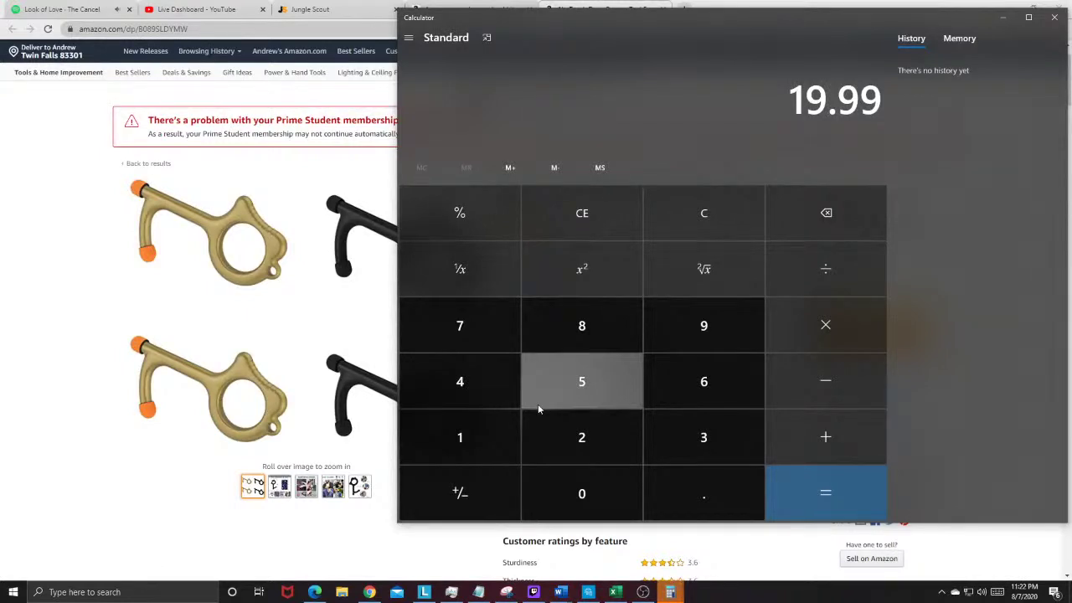
key("minus")
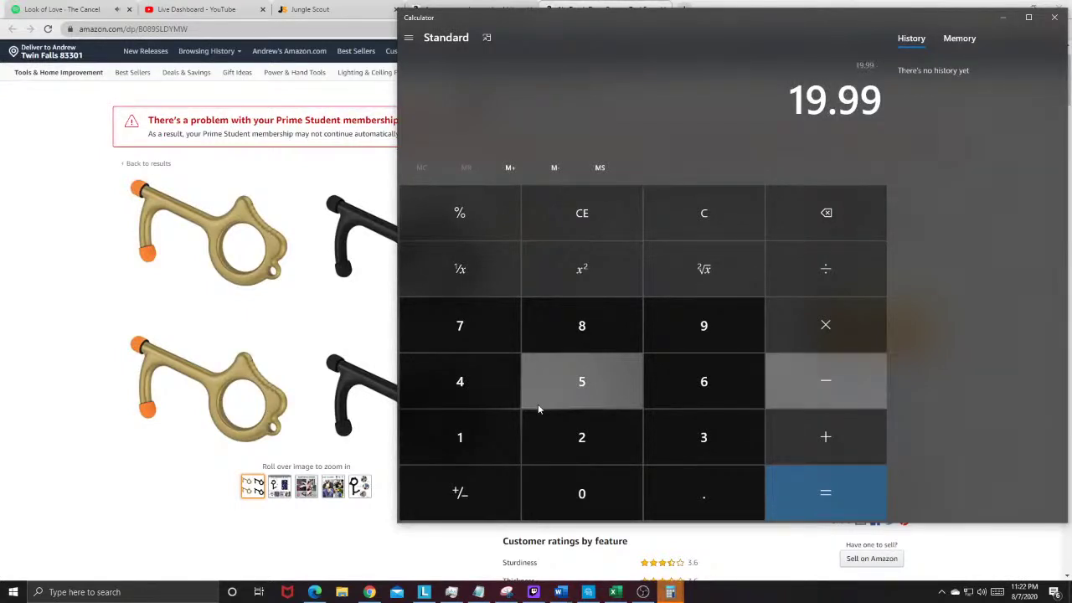
type("3.20")
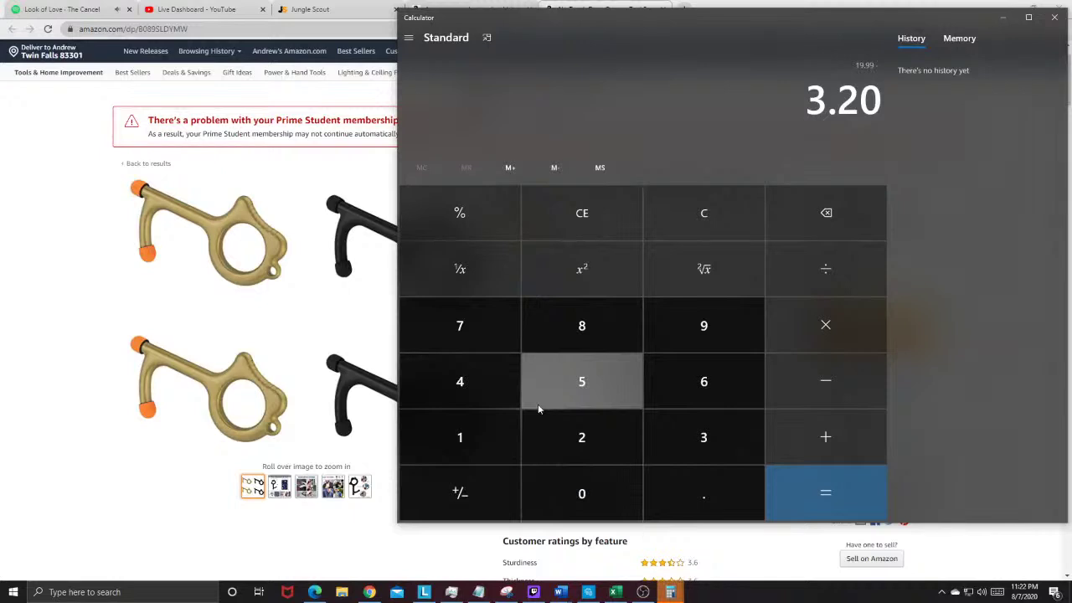
key("Return")
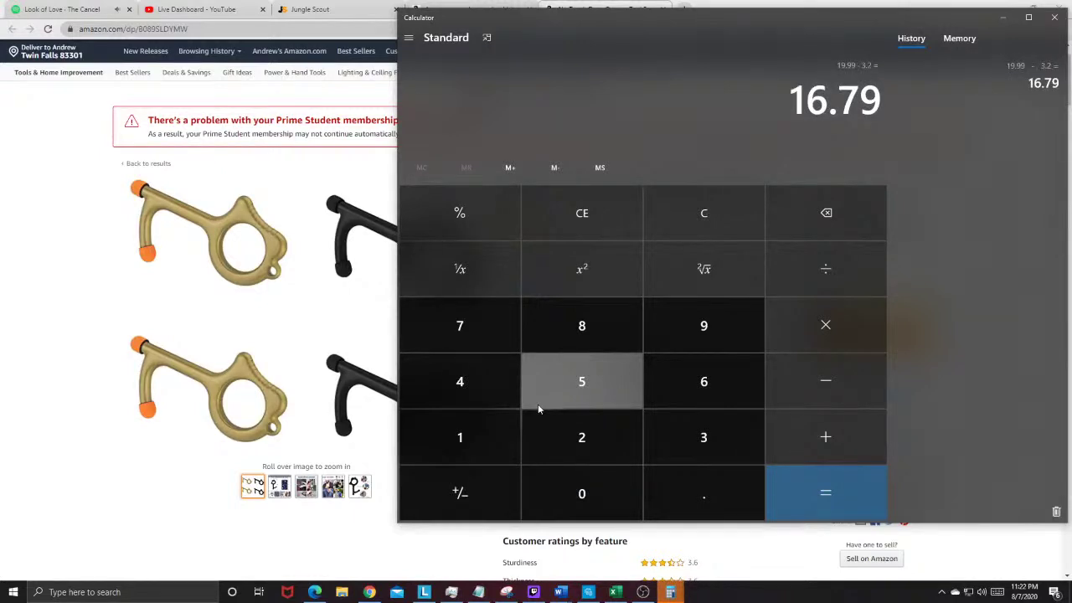
key("minus")
type("4.00")
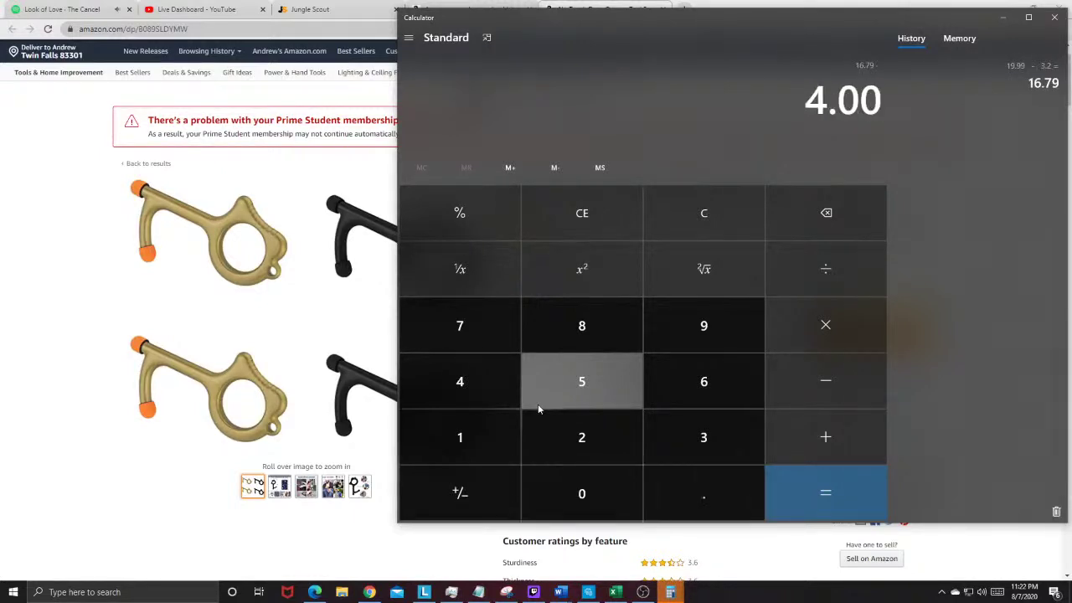
key("Return")
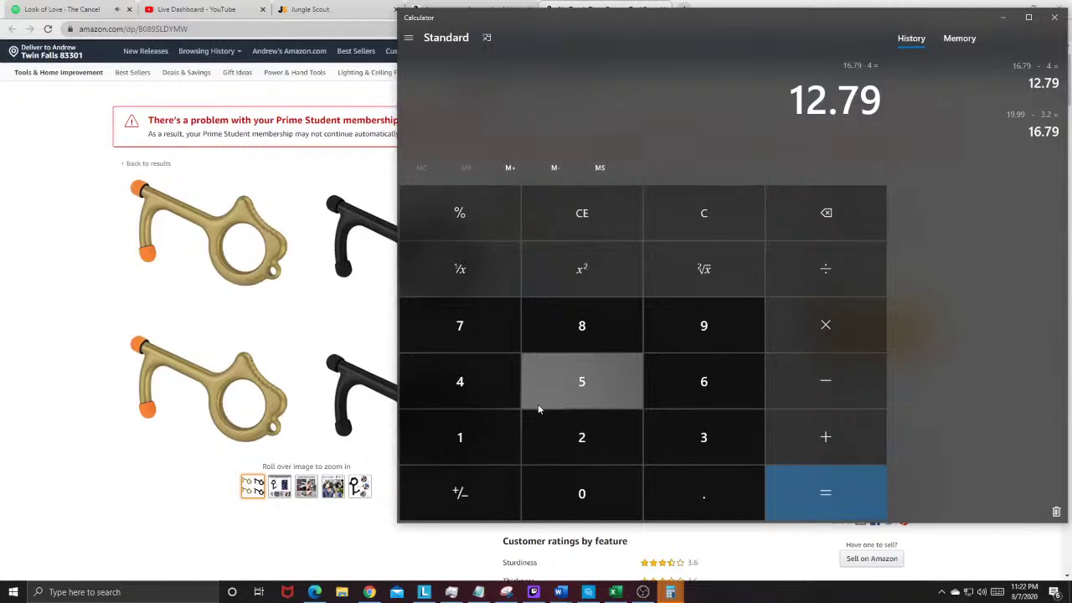
Step: Clear a mistaken entry and compute 12.79 − 1 = 11.79
type("1")
key("minus")
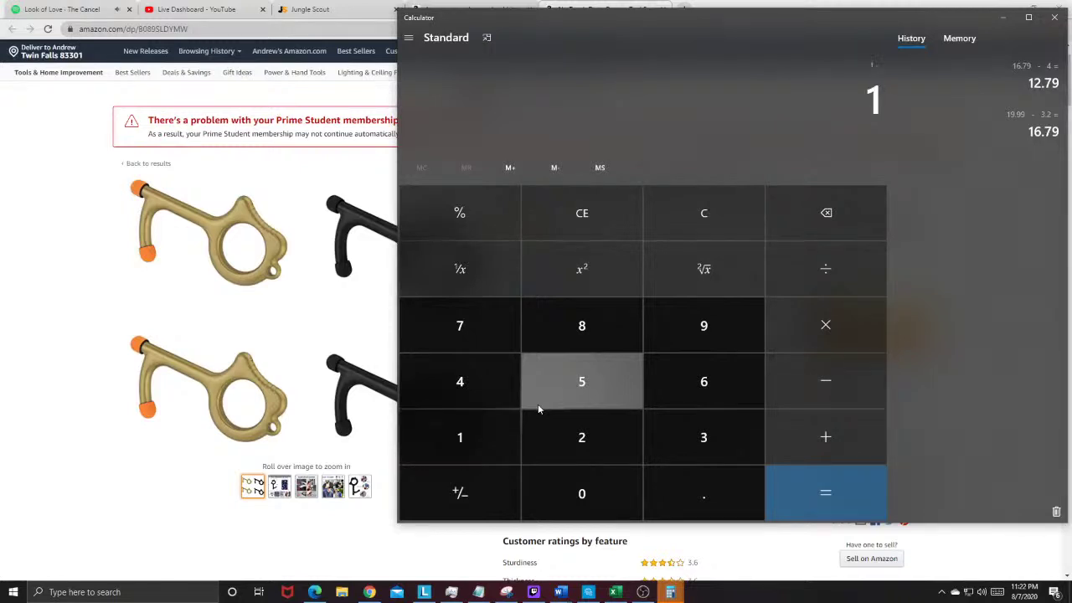
key("BackSpace")
key("Escape")
key("Escape")
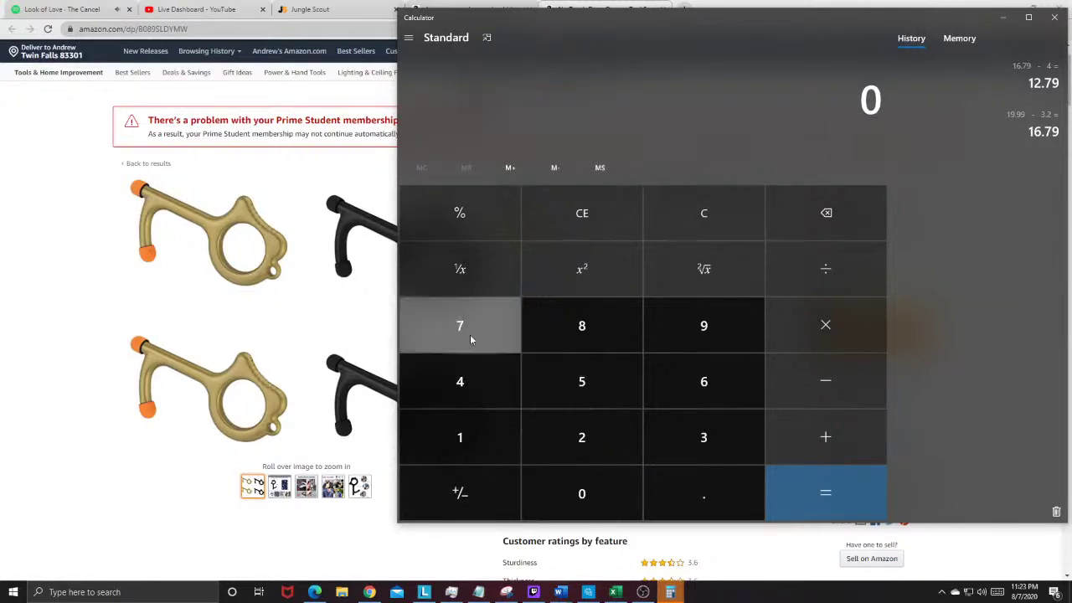
key("plus")
key("Return")
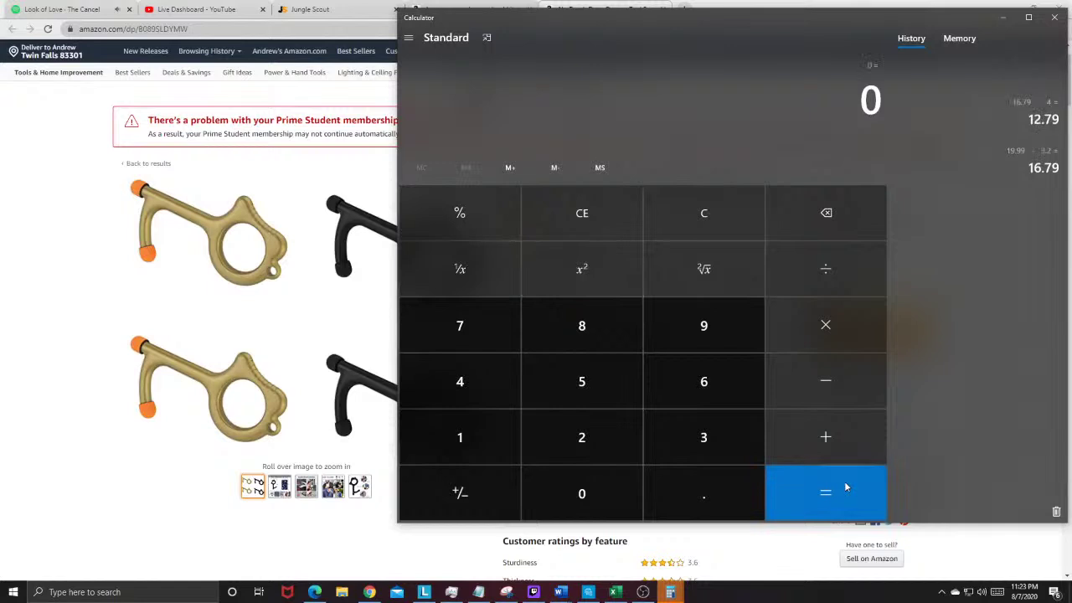
type("12.79 - ")
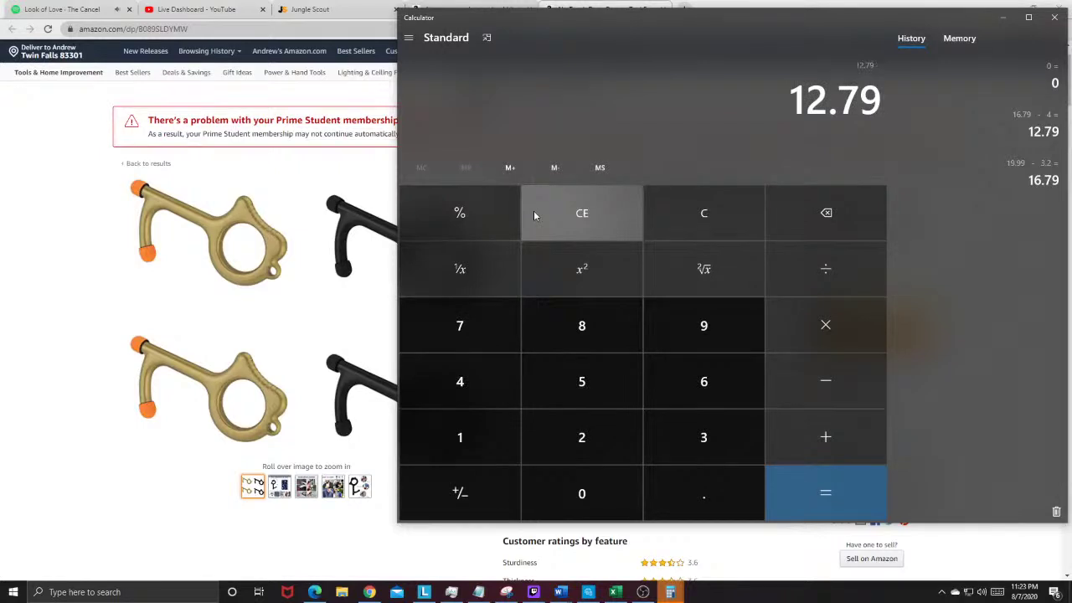
type("1")
key("Return")
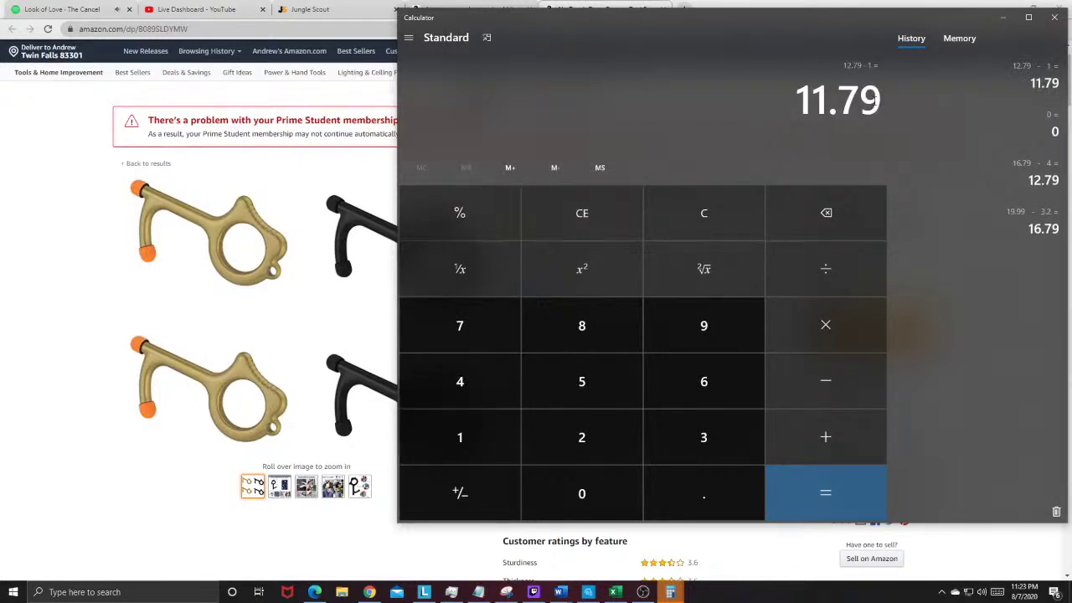
Step: Set the No Touch Door Opener's Keepa price chart to Day range, then close that listing
left_click(2, 329)
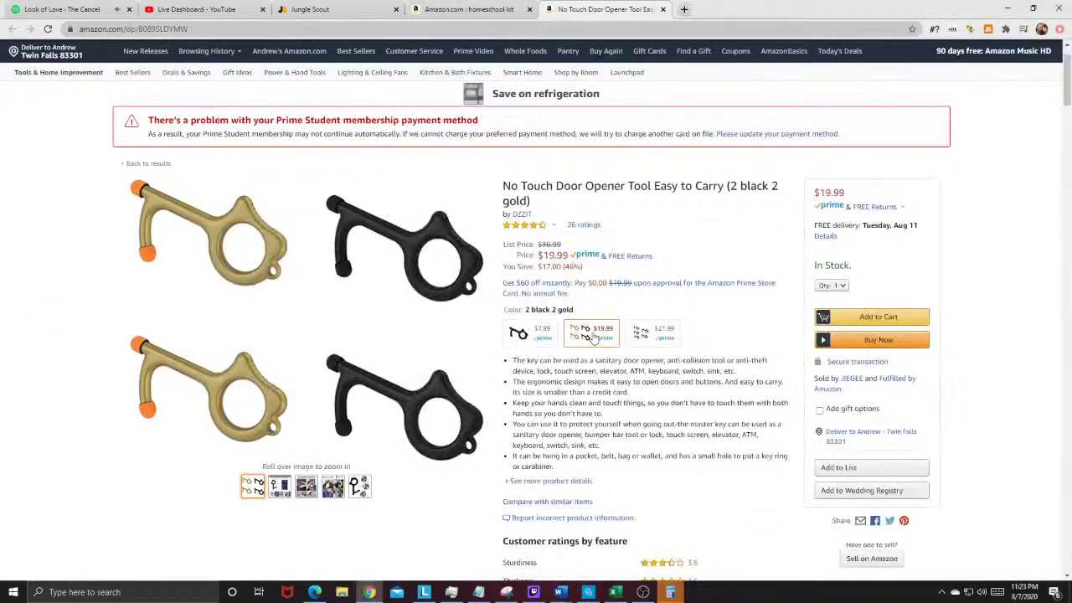
scroll(615, 351, "down", 5)
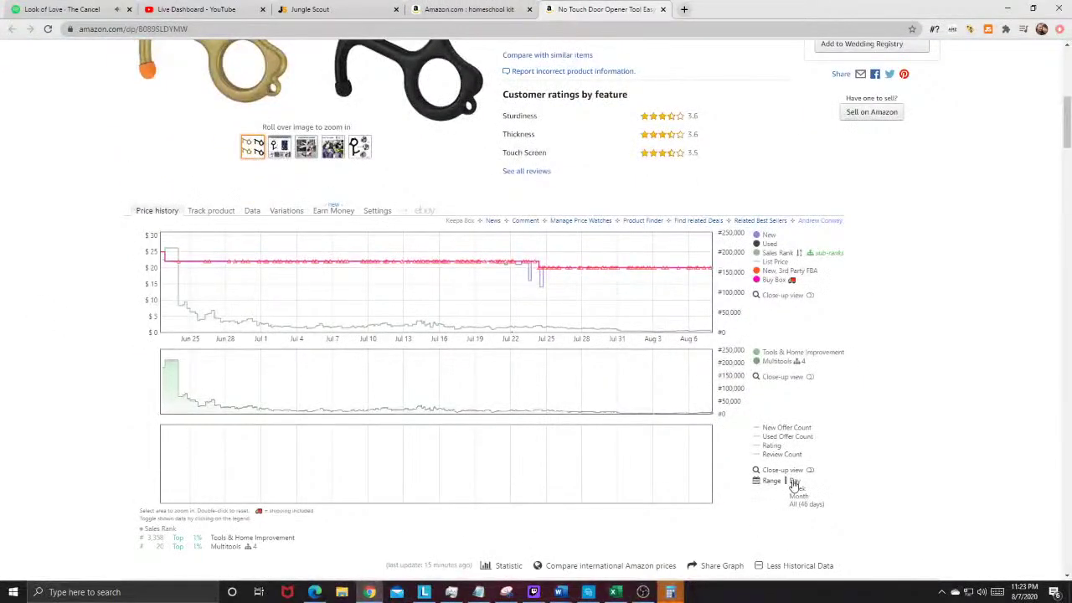
left_click(793, 483)
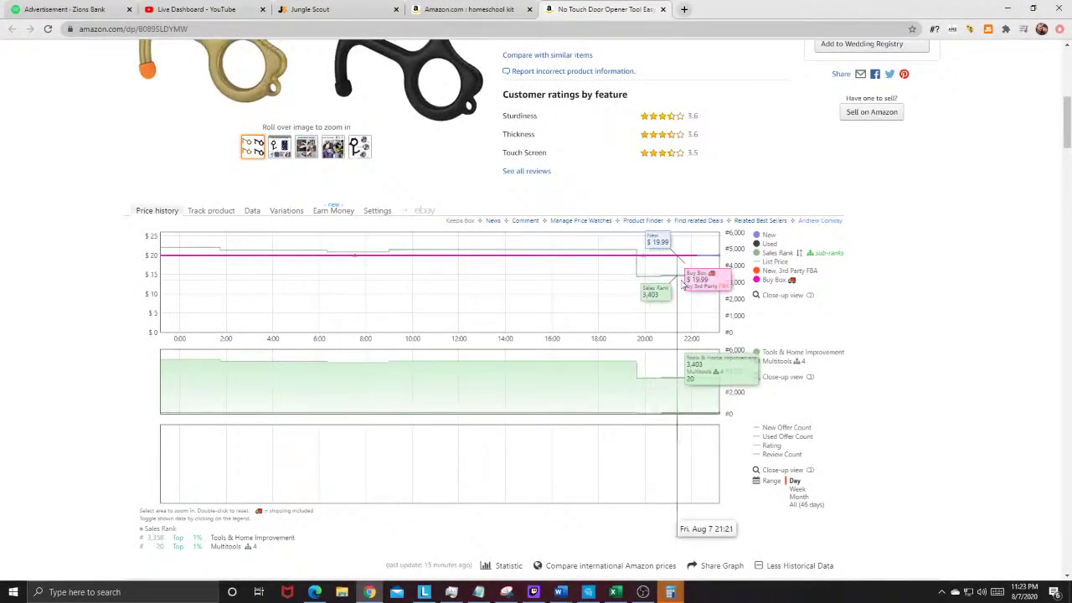
scroll(670, 333, "up", 3)
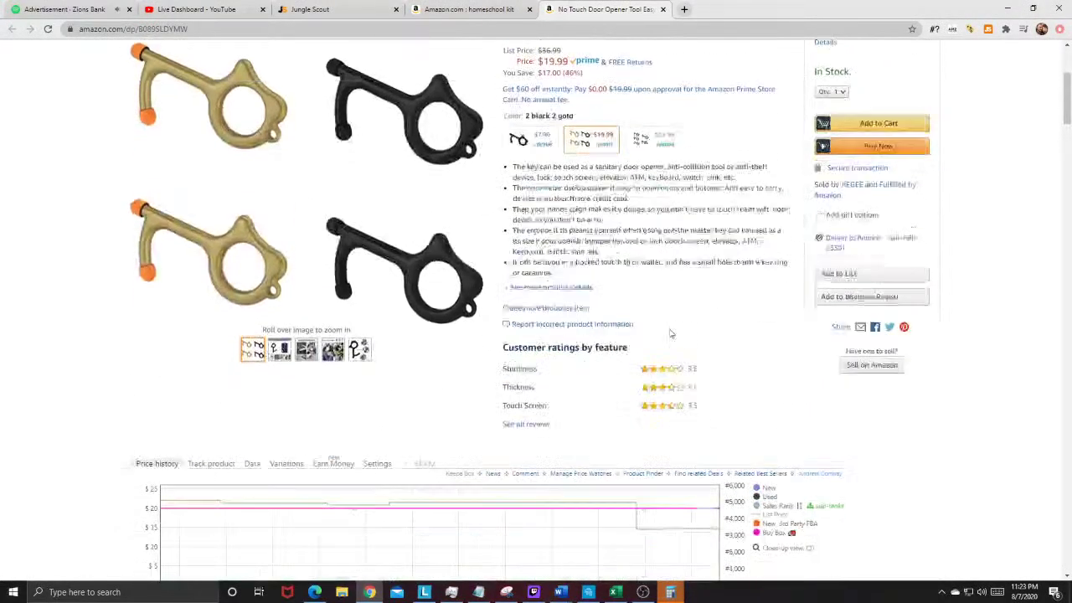
scroll(597, 518, "up", 3)
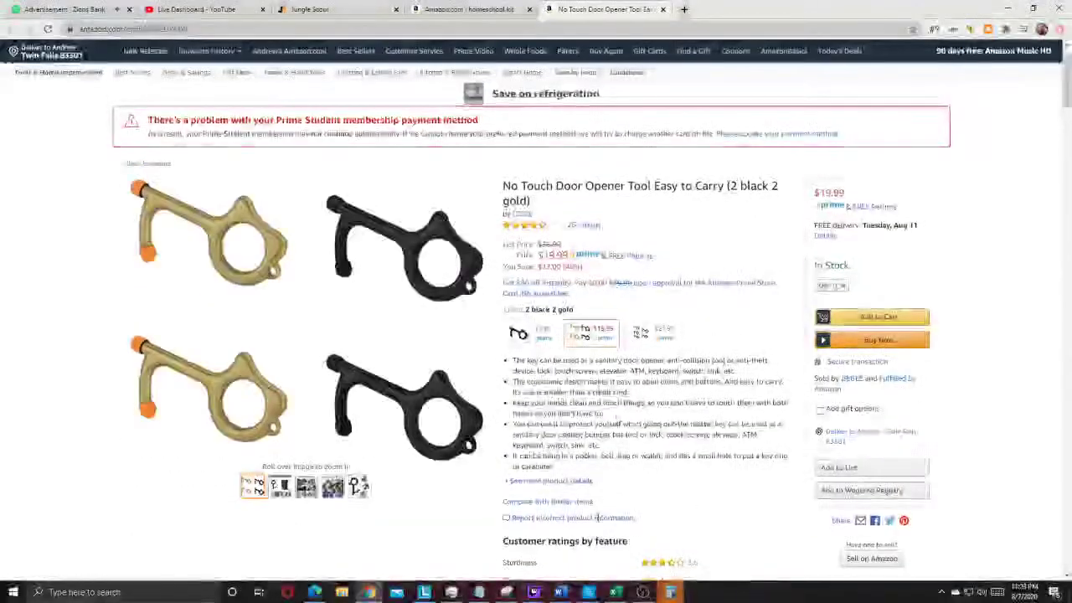
mouse_move(643, 592)
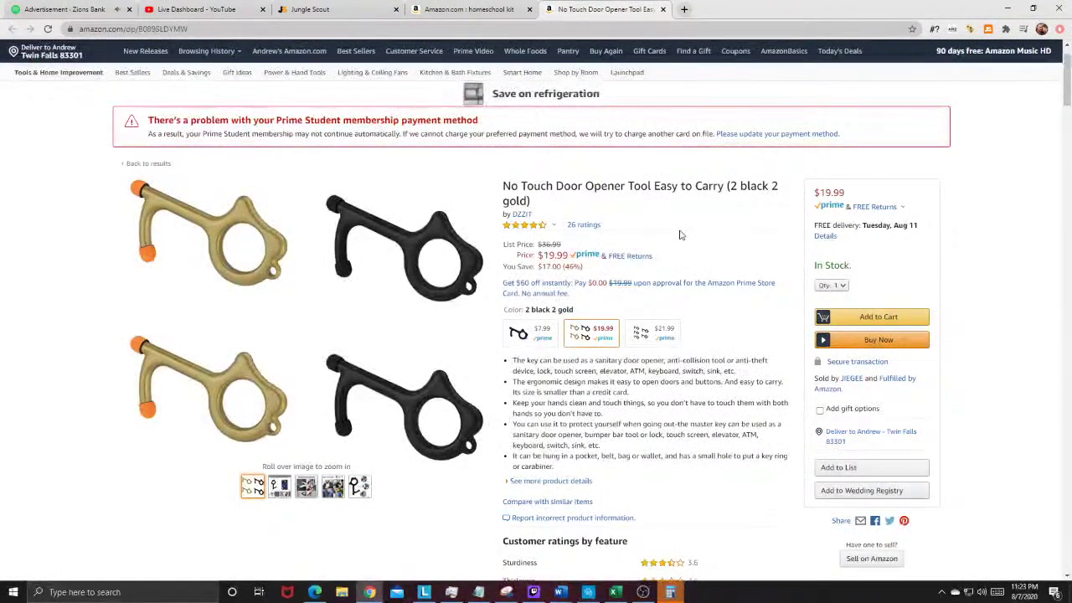
left_click(664, 9)
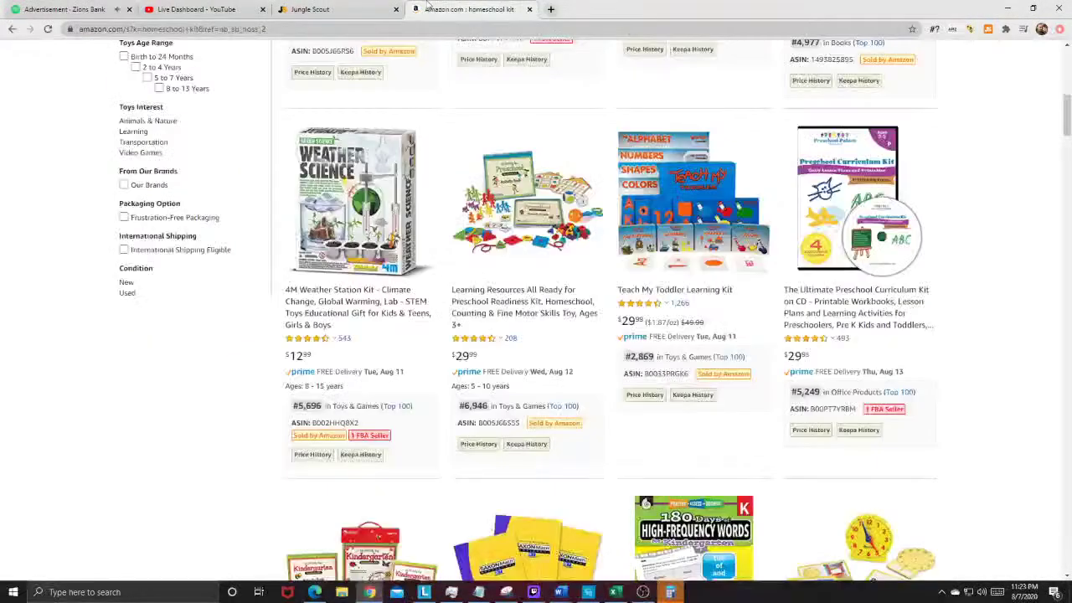
Step: Close the homeschool kit search and browse page 3 of the product database, previewing thumbnails
left_click(528, 10)
scroll(338, 182, "down", 5)
scroll(198, 288, "down", 5)
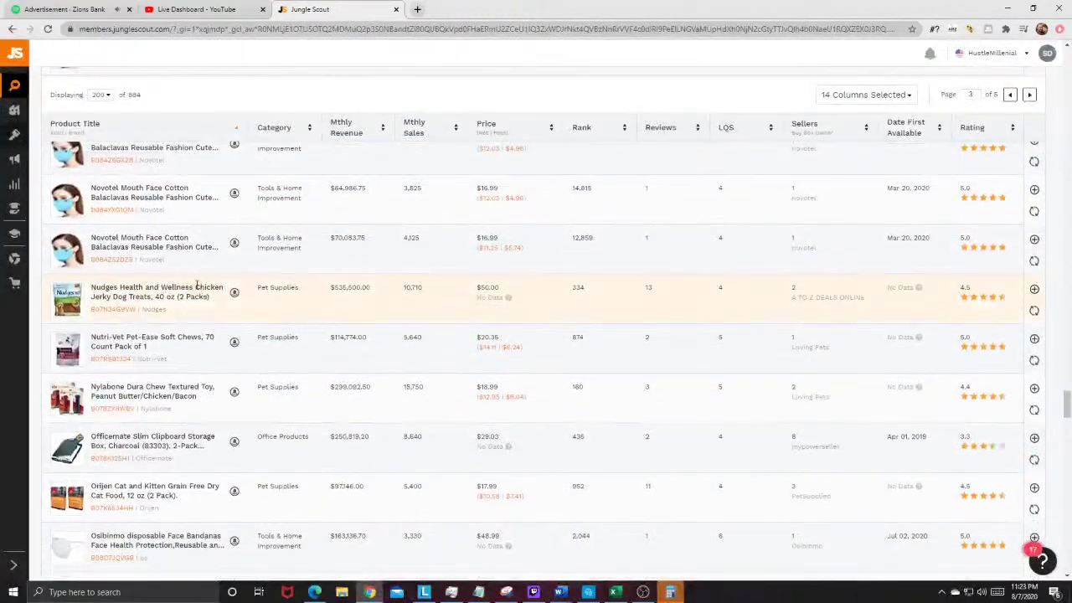
mouse_move(82, 287)
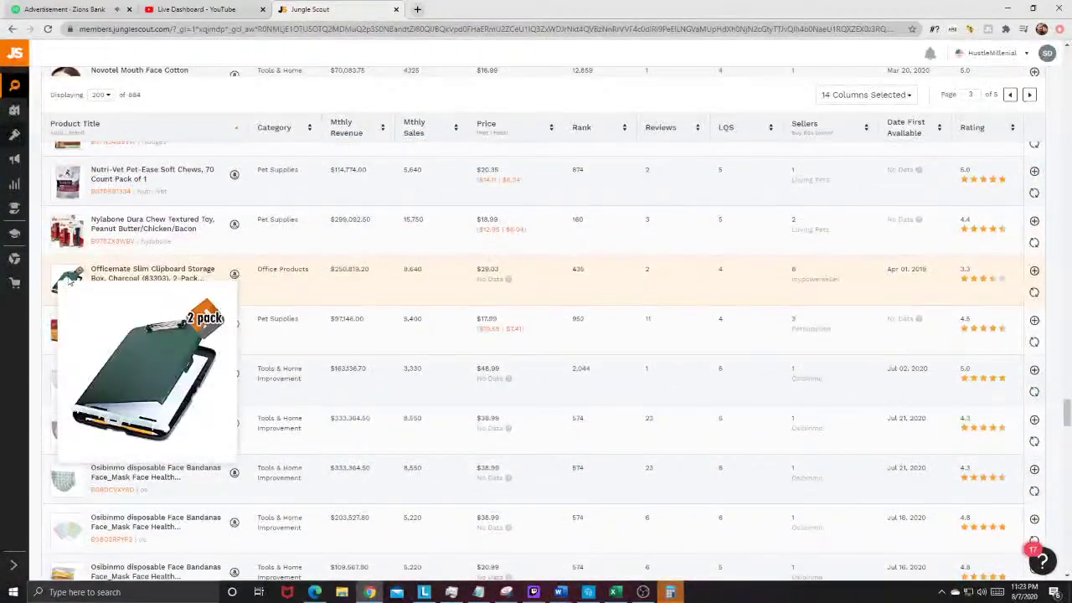
scroll(72, 278, "down", 2)
mouse_move(60, 217)
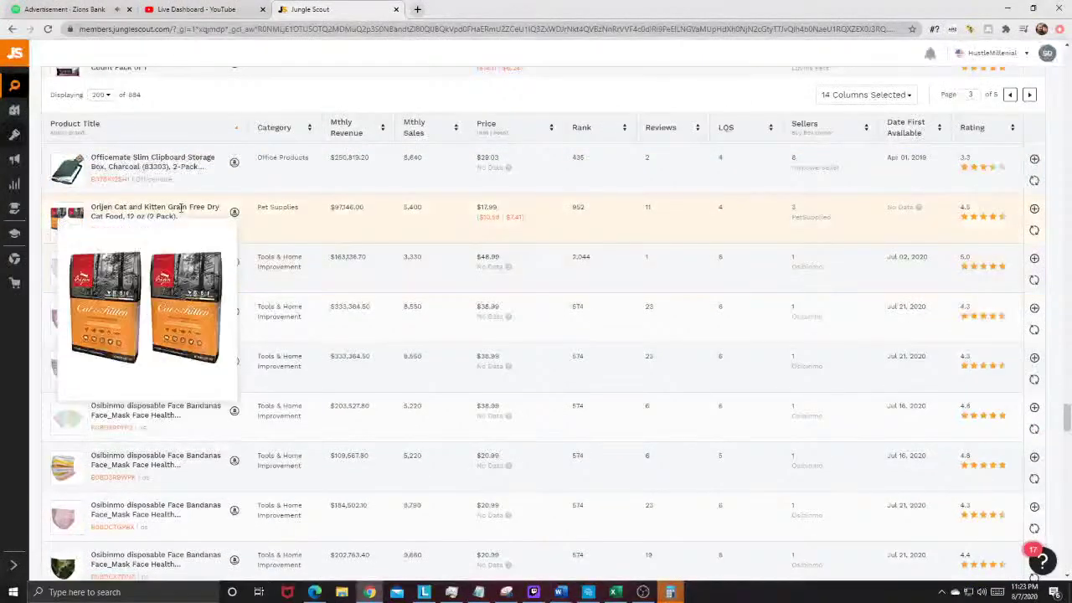
scroll(180, 207, "down", 6)
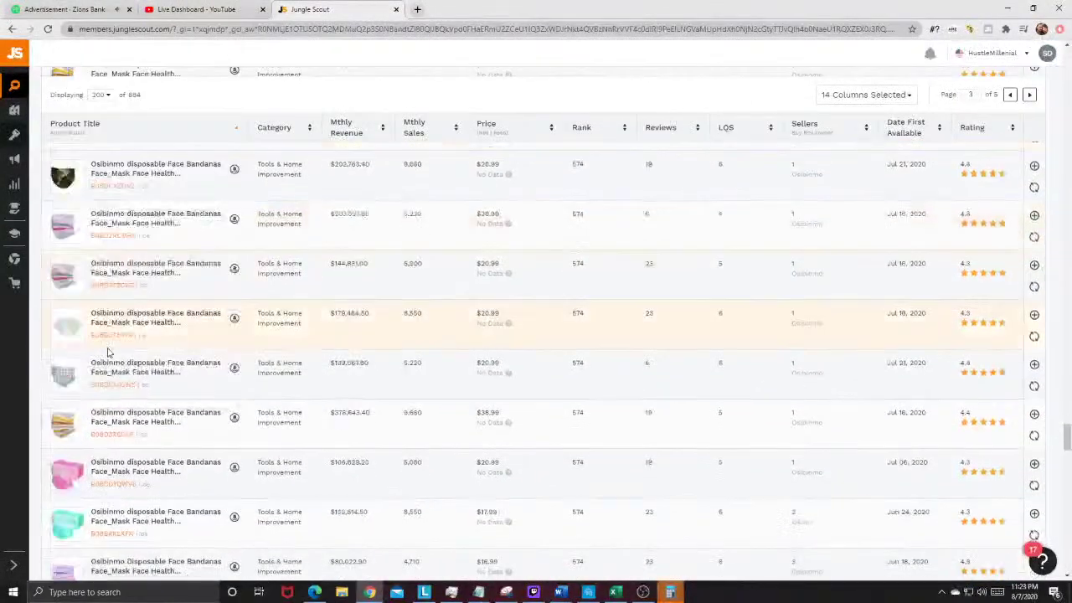
scroll(108, 353, "down", 8)
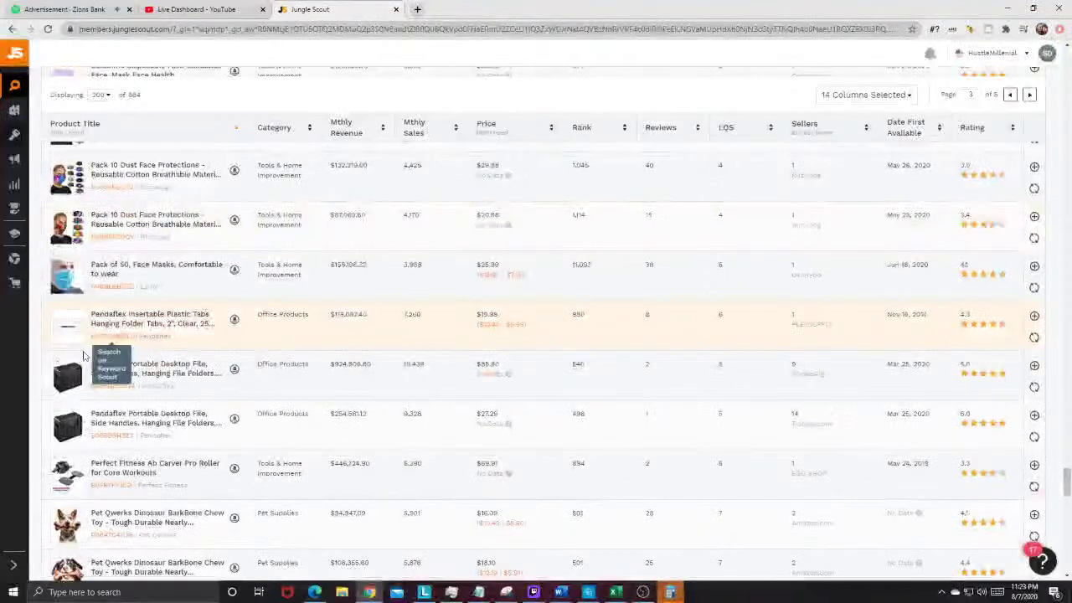
mouse_move(68, 379)
Step: Scroll further down page 3 of the 884 results, previewing more product thumbnails
scroll(86, 371, "down", 3)
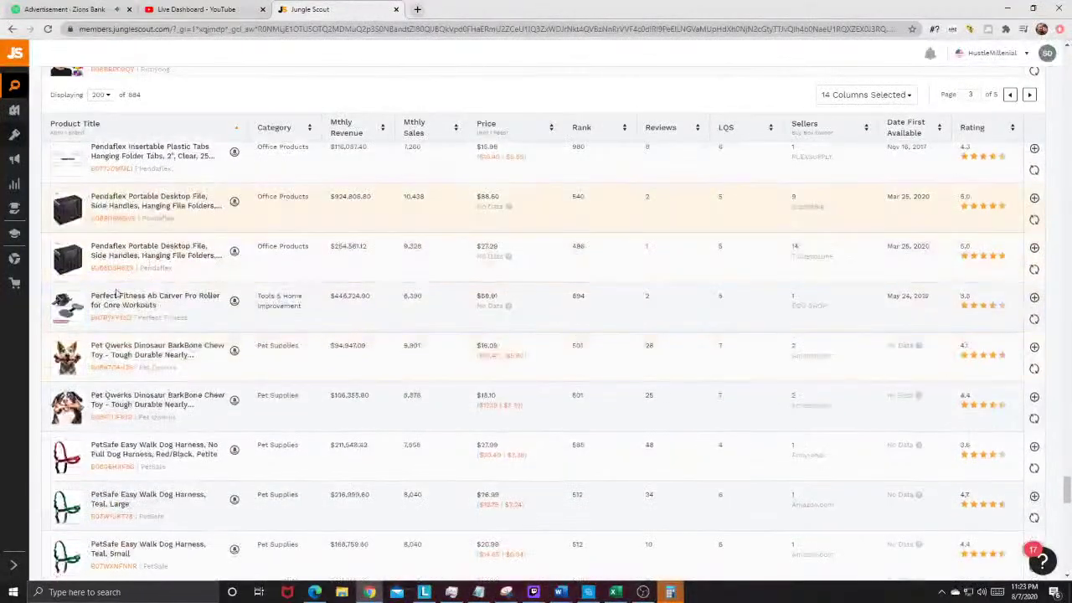
mouse_move(65, 359)
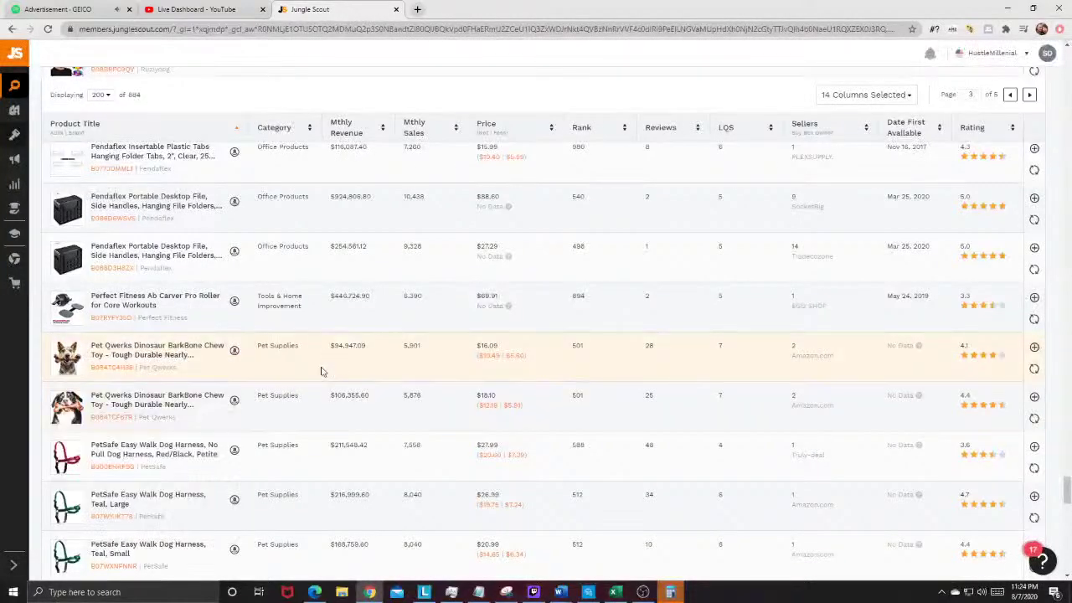
scroll(323, 371, "down", 2)
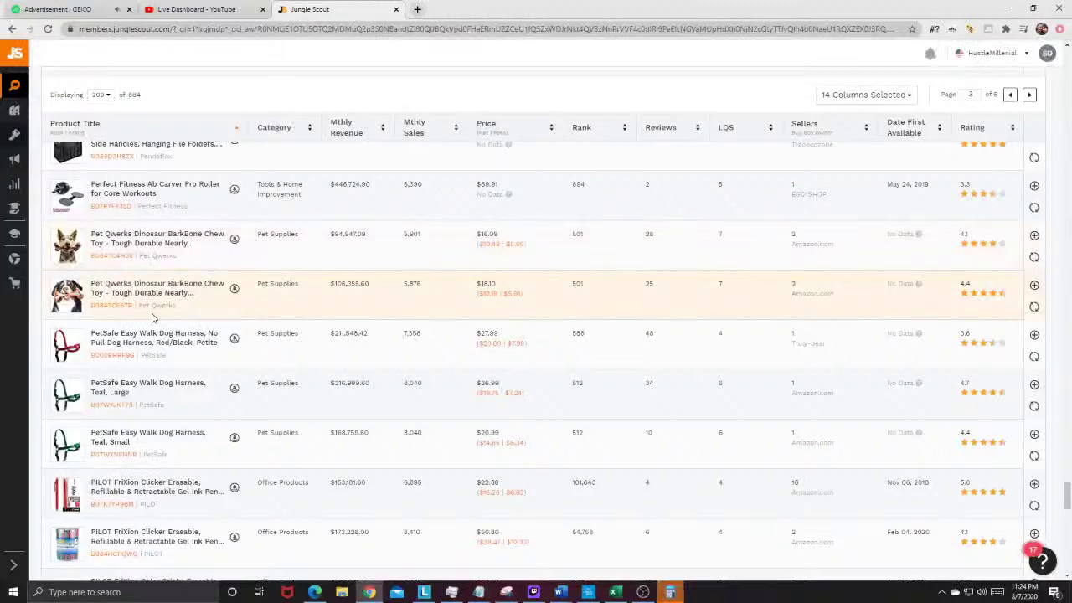
scroll(290, 311, "down", 8)
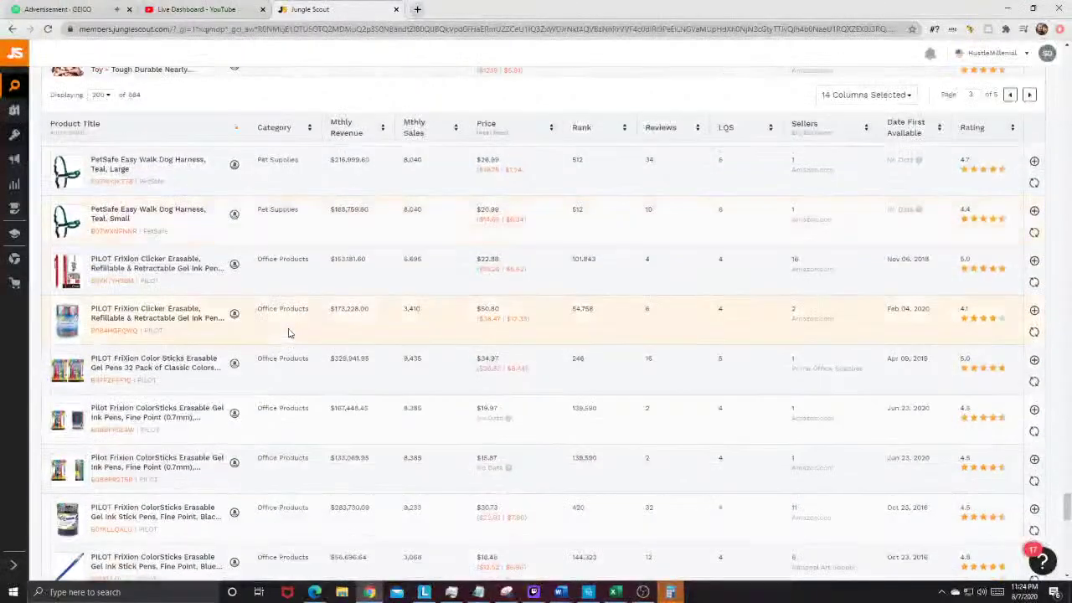
mouse_move(74, 242)
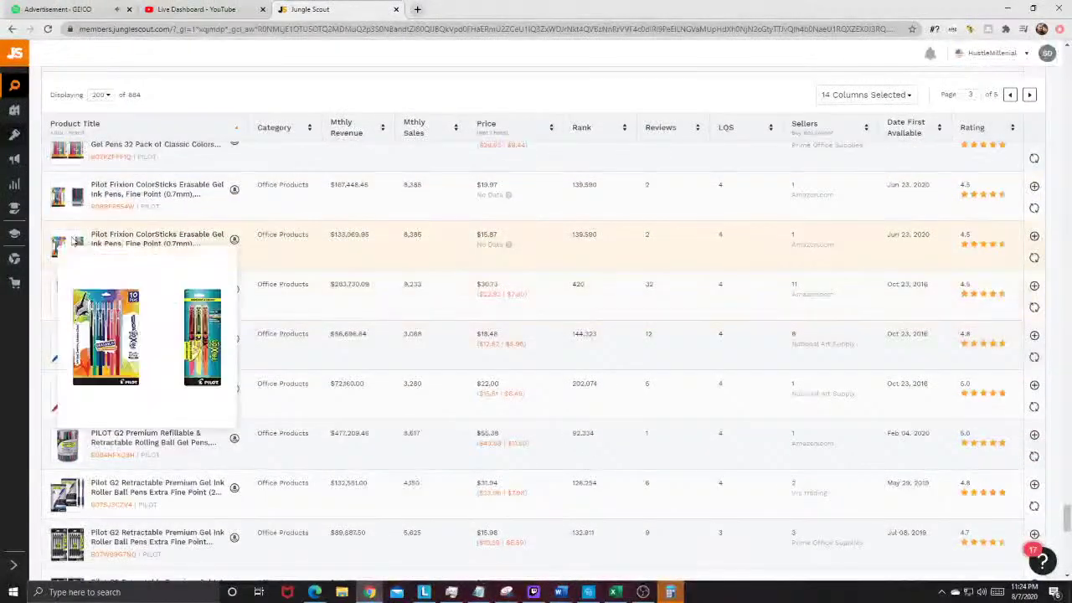
scroll(74, 240, "down", 2)
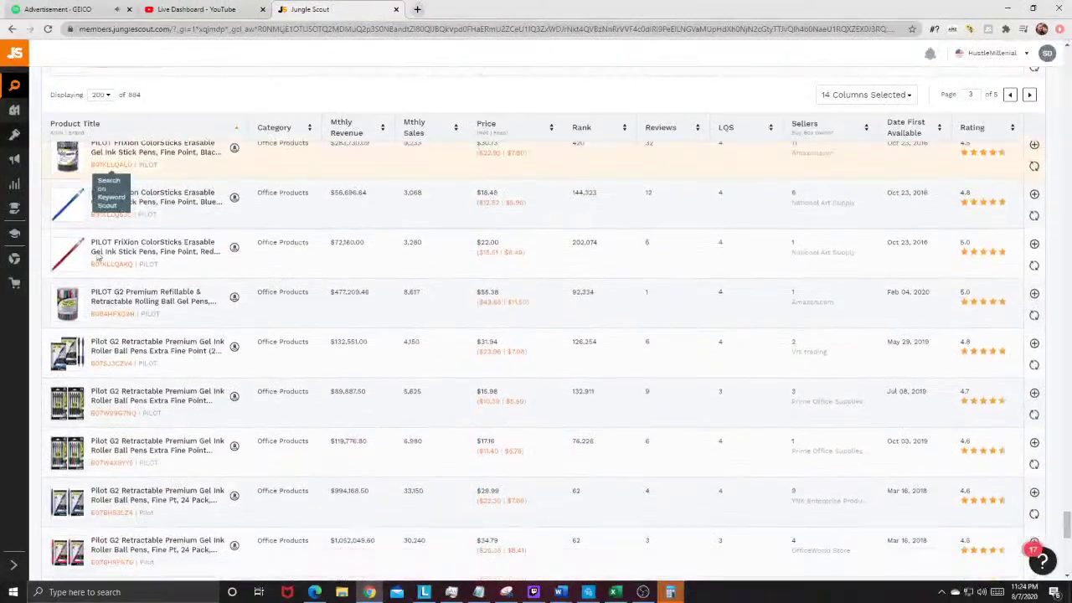
scroll(72, 239, "down", 5)
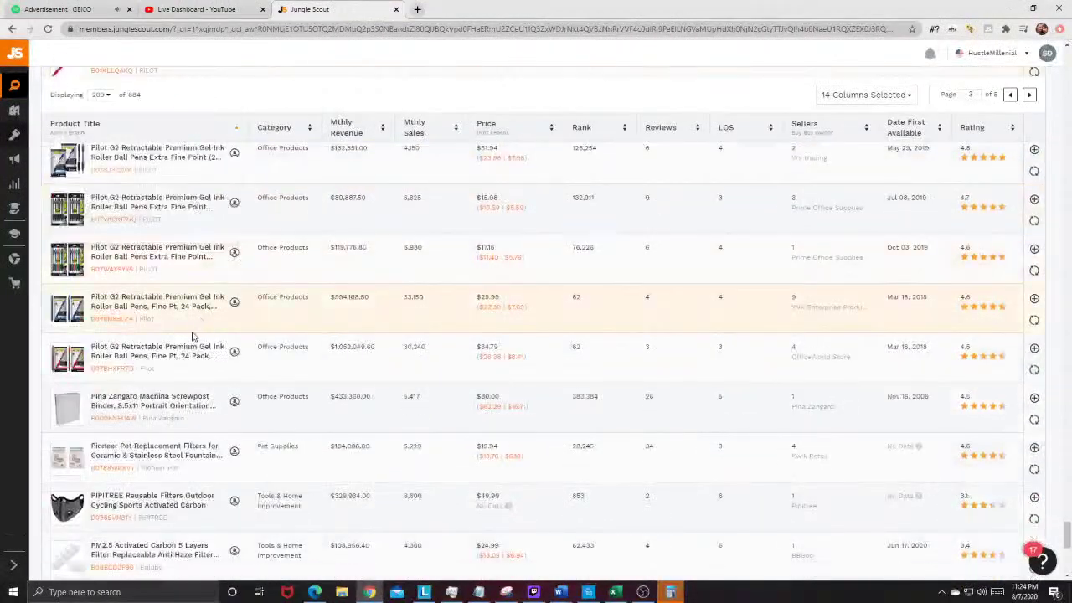
scroll(186, 328, "down", 2)
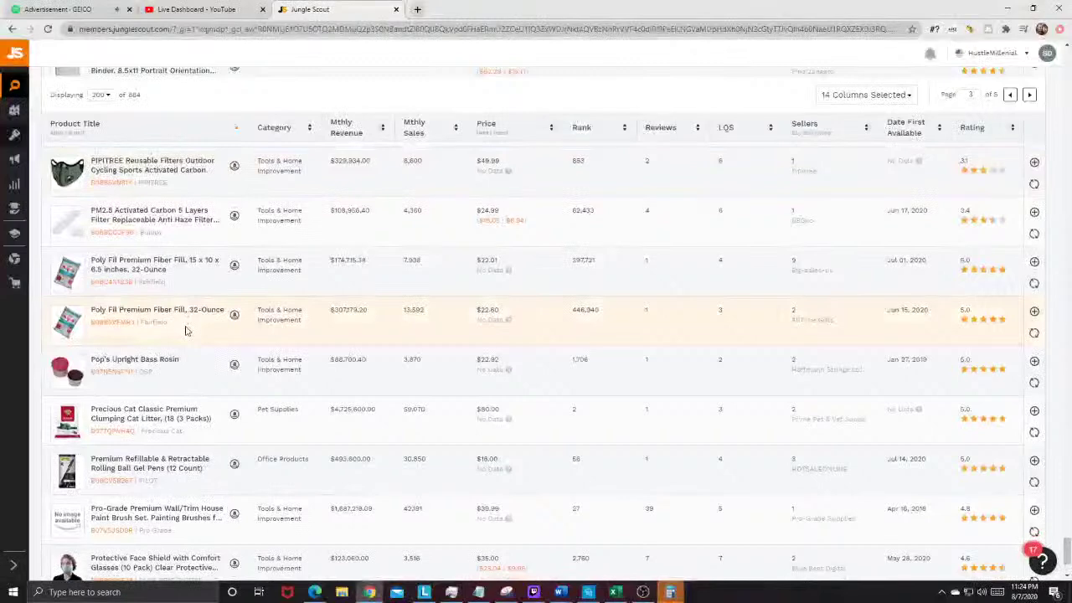
scroll(186, 328, "down", 2)
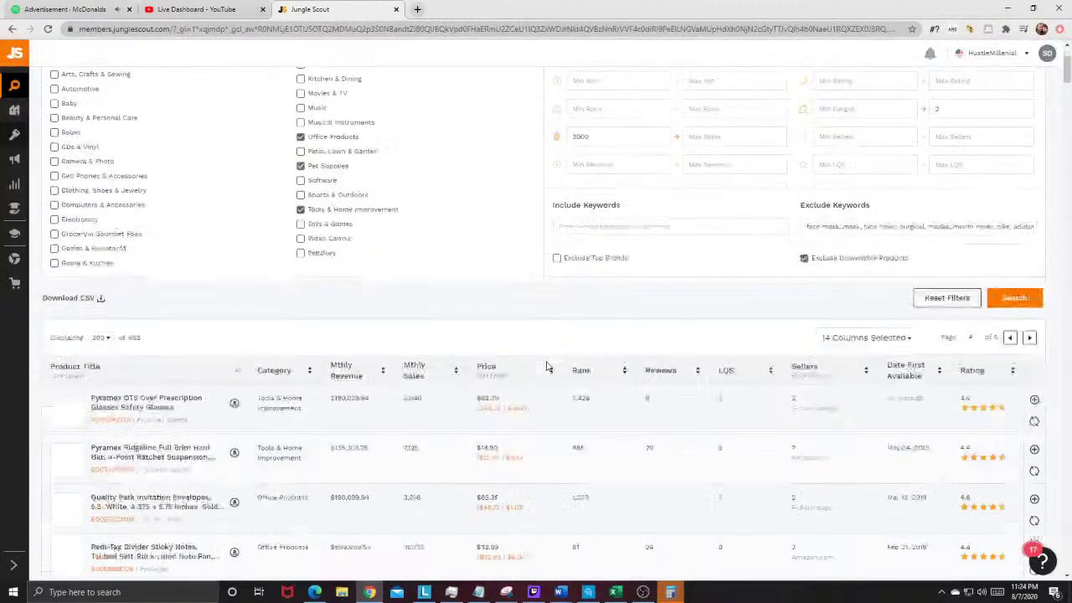
scroll(546, 365, "down", 4)
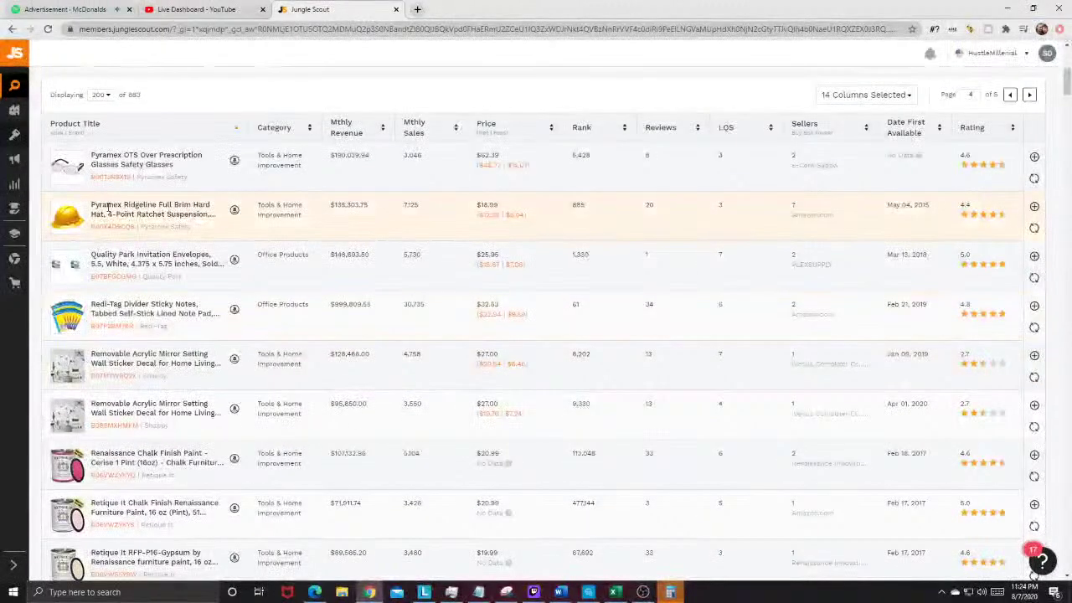
mouse_move(83, 319)
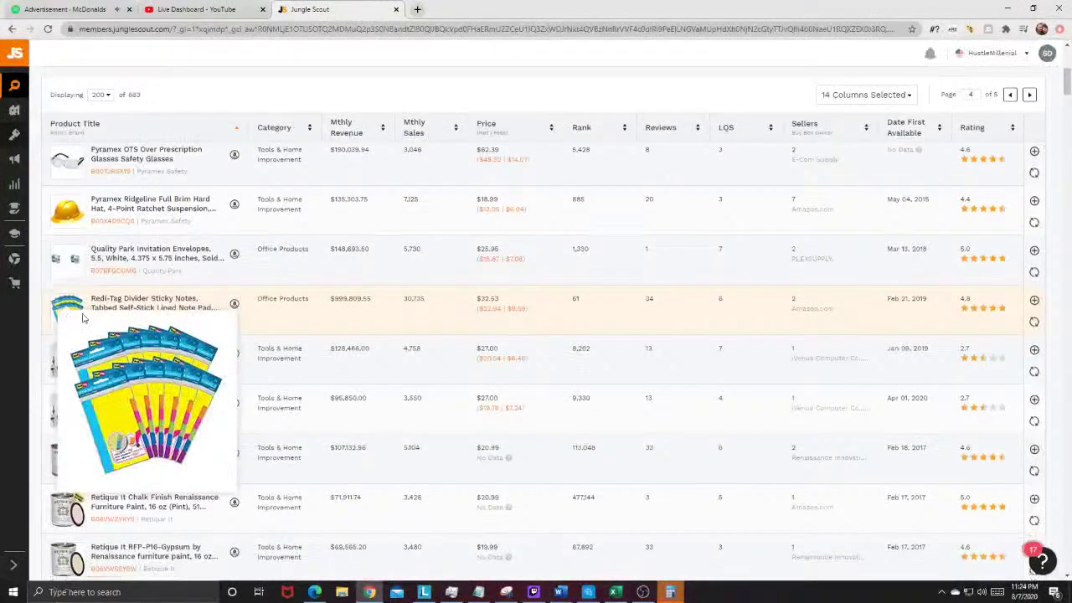
scroll(83, 319, "down", 10)
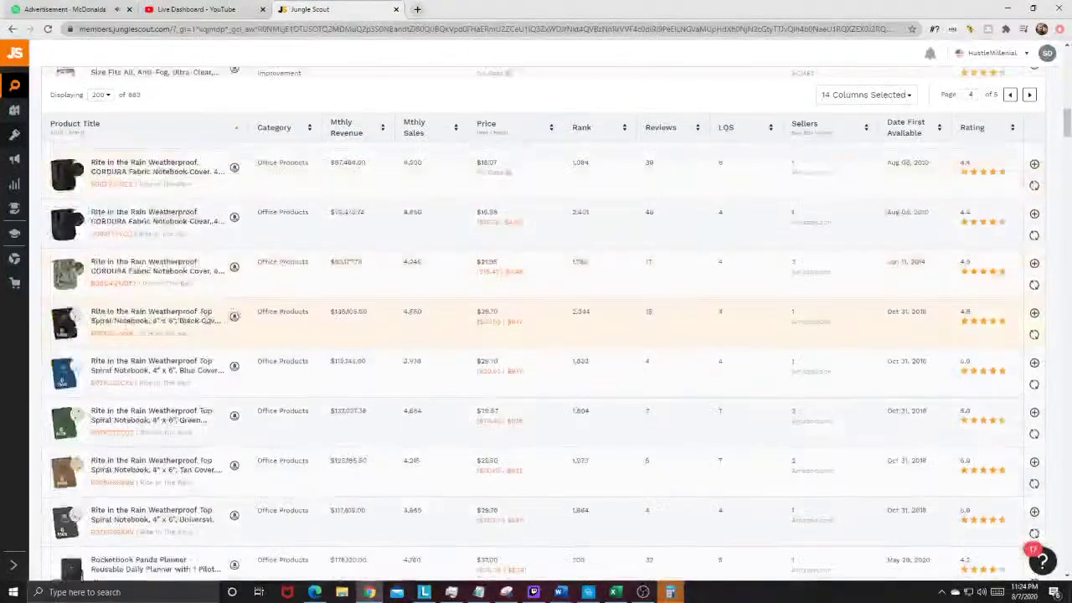
scroll(67, 276, "down", 10)
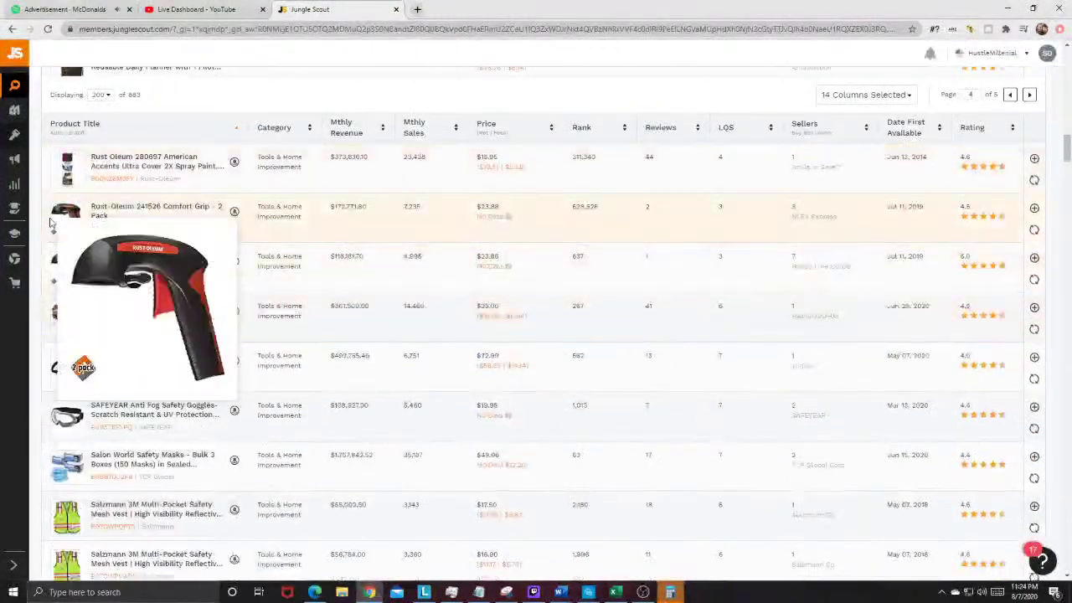
scroll(79, 277, "down", 6)
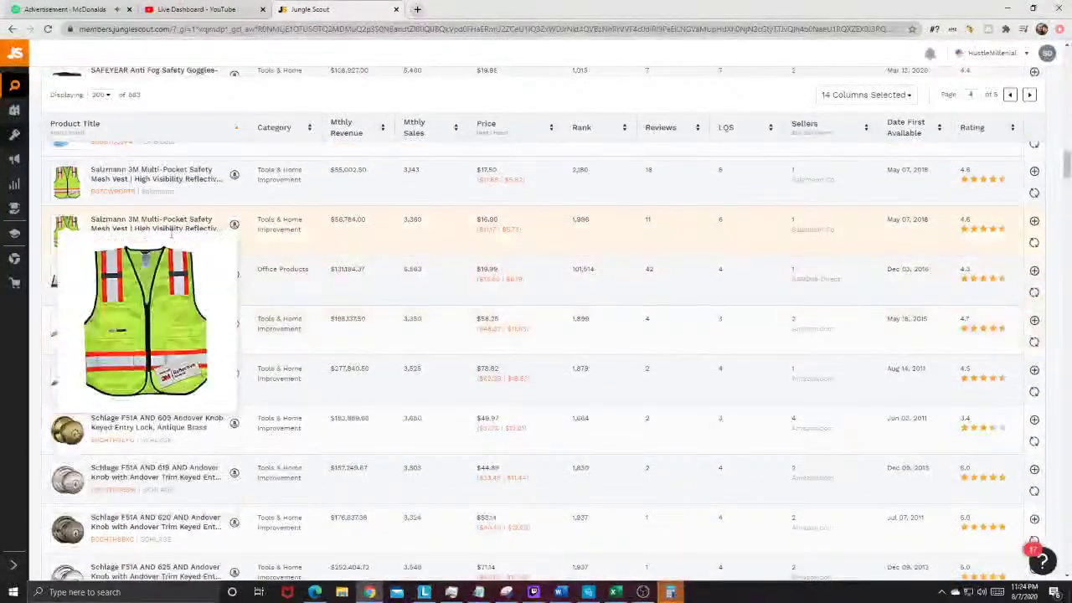
scroll(84, 344, "down", 3)
scroll(82, 352, "down", 10)
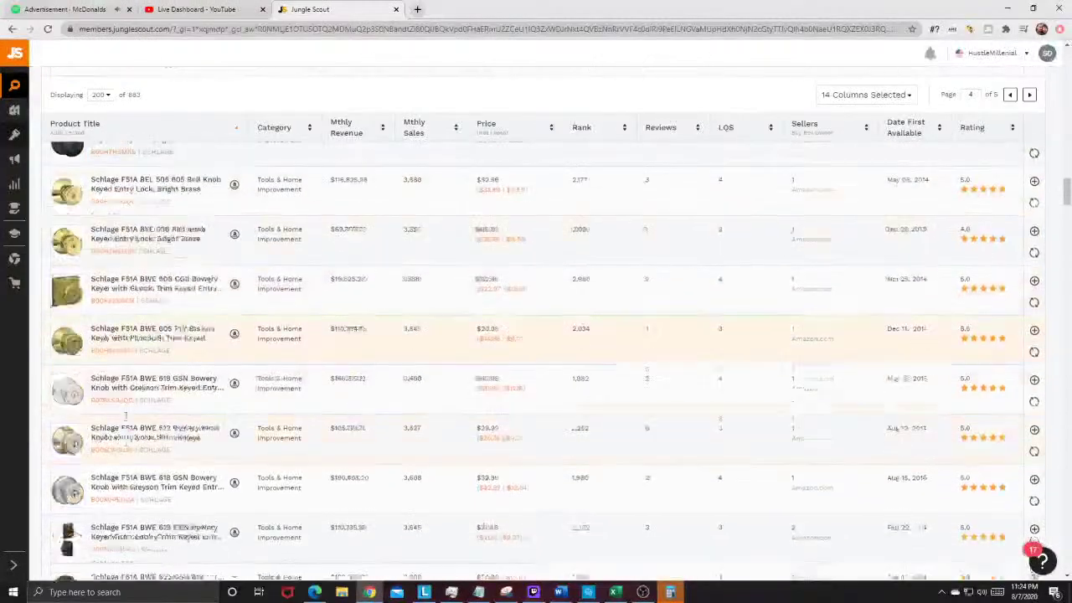
scroll(130, 402, "down", 10)
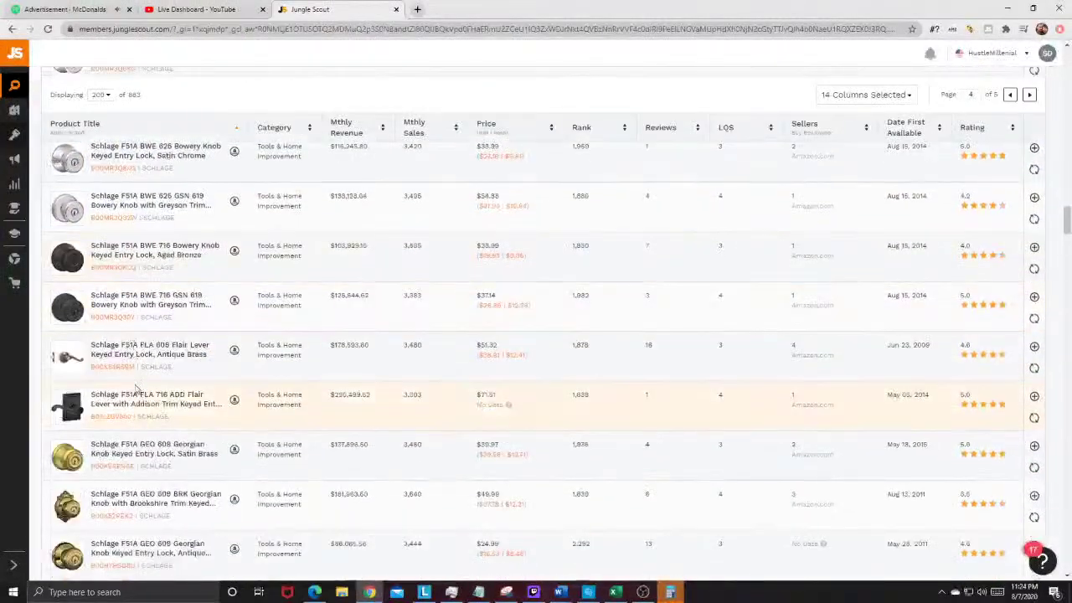
scroll(135, 384, "down", 10)
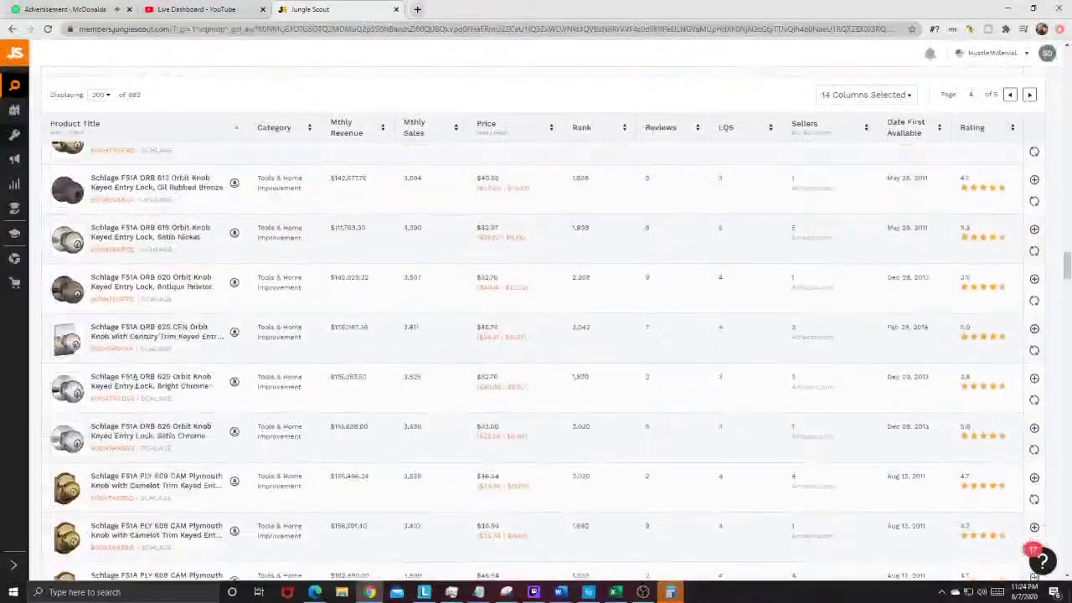
scroll(136, 383, "down", 10)
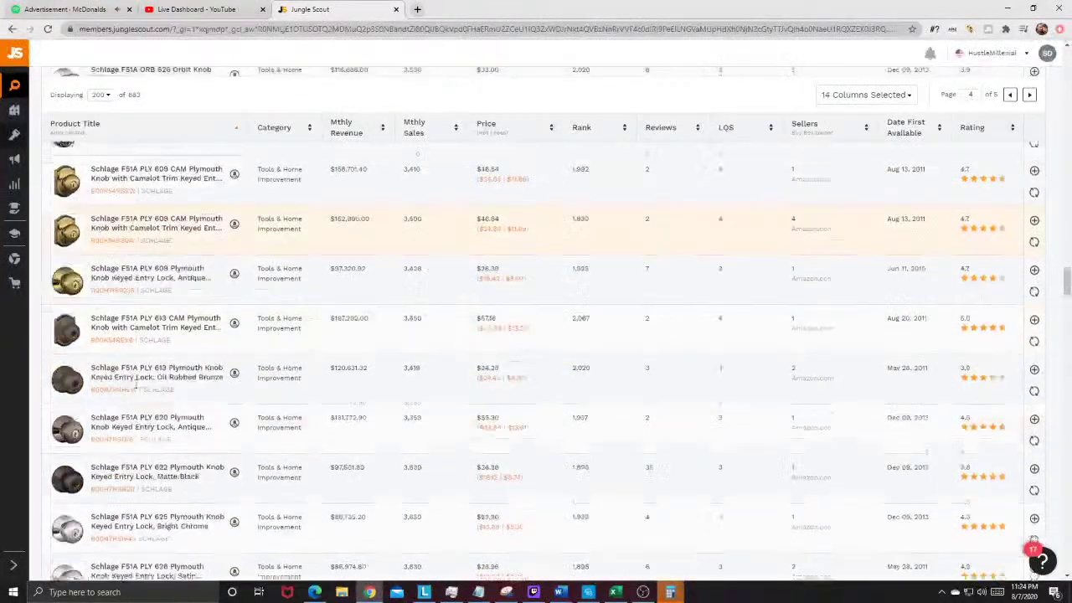
scroll(136, 384, "down", 8)
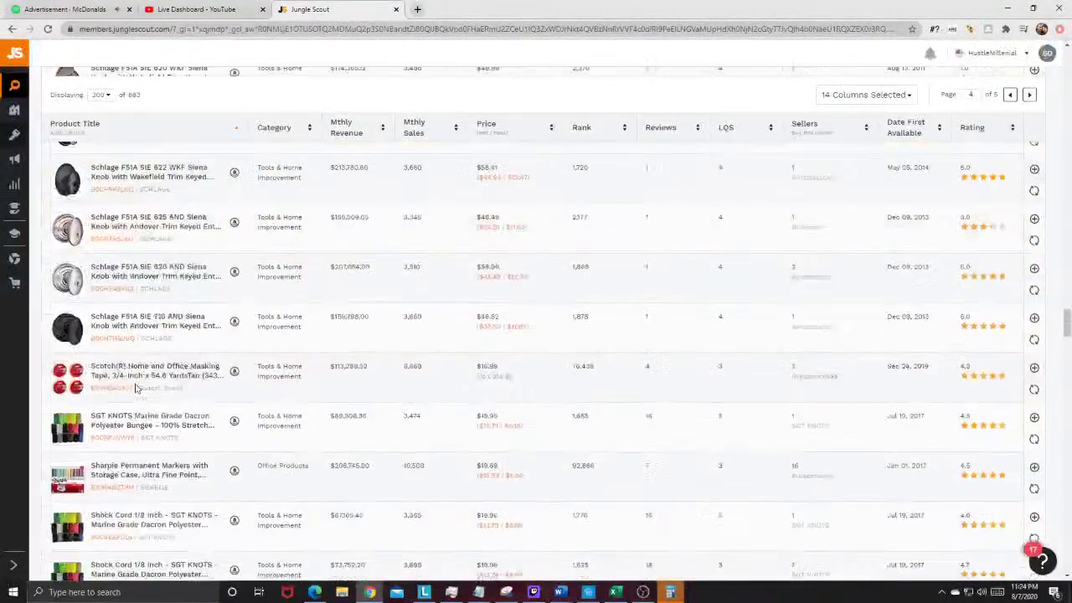
scroll(125, 264, "down", 3)
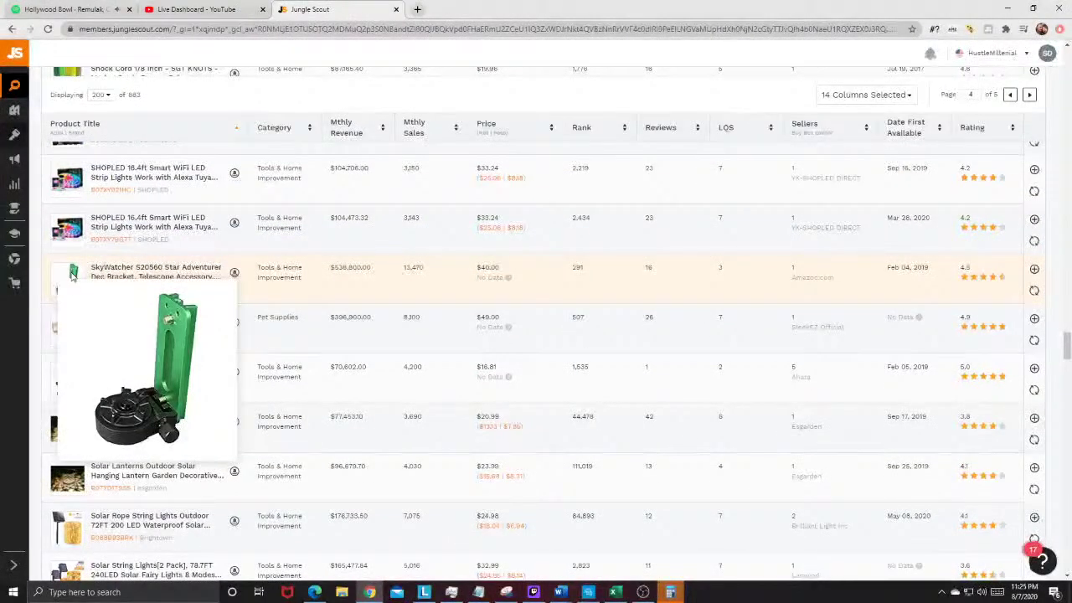
left_click_drag(107, 279, 154, 279)
mouse_move(65, 290)
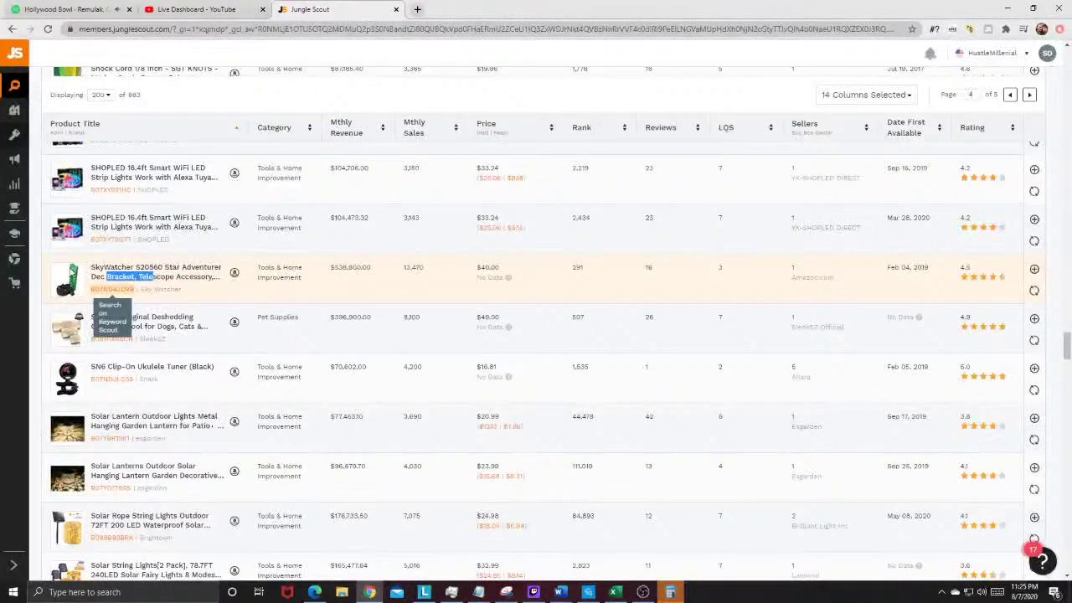
mouse_move(72, 270)
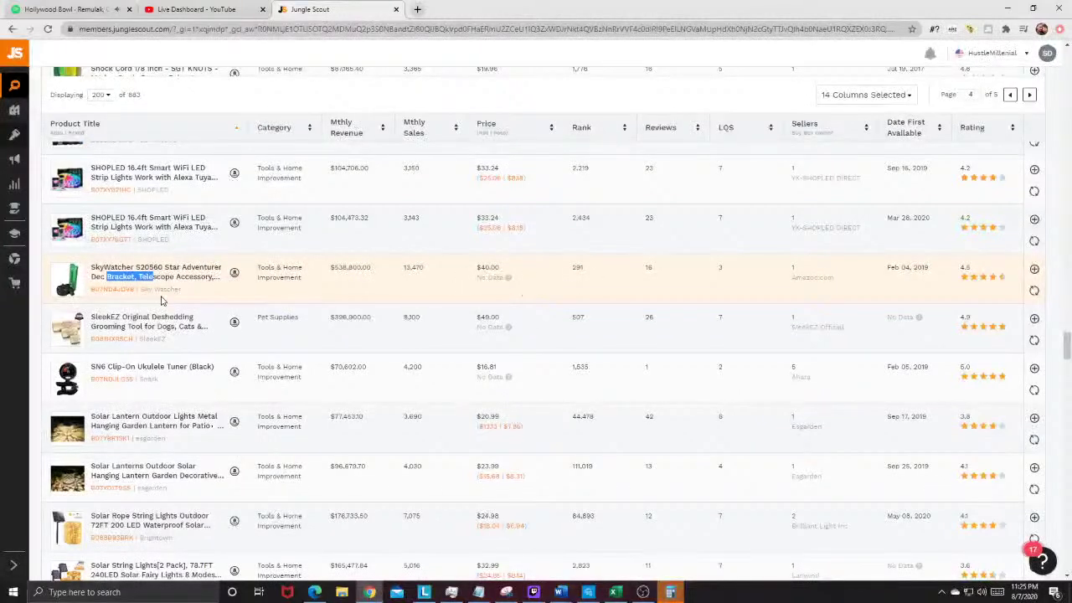
Step: Open the SkyWatcher S20560 Dec Bracket listing on Amazon and expand its 540-day price history
left_click(235, 273)
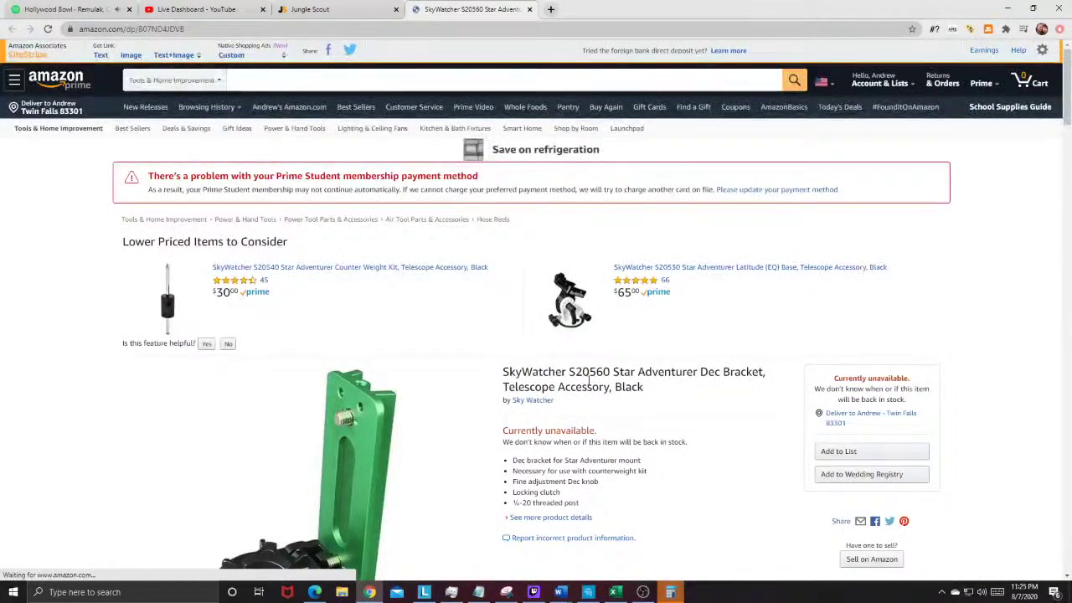
scroll(589, 381, "down", 2)
scroll(670, 299, "down", 10)
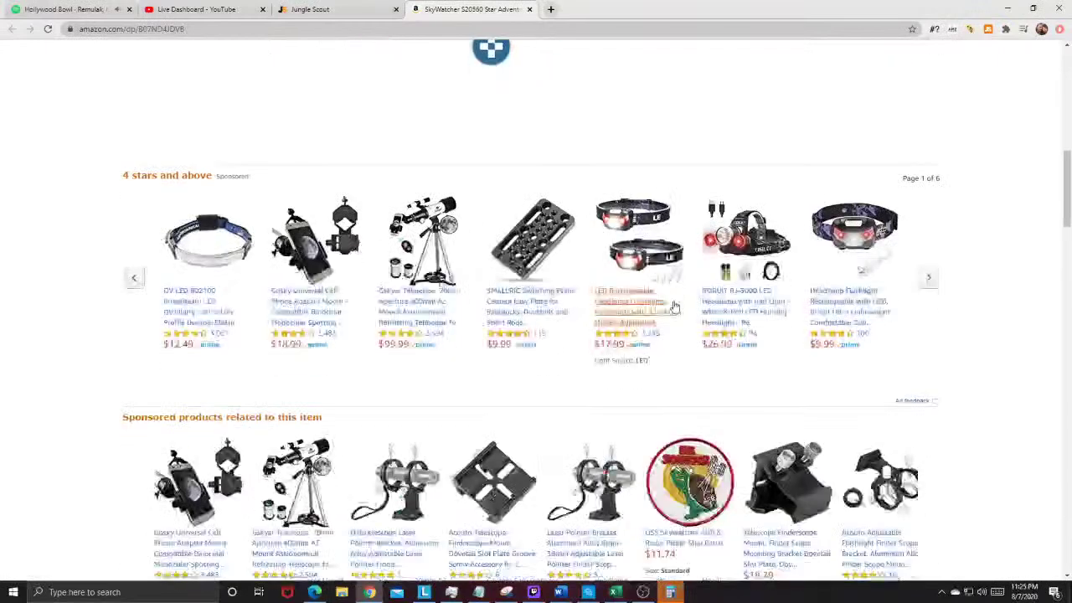
scroll(642, 287, "up", 3)
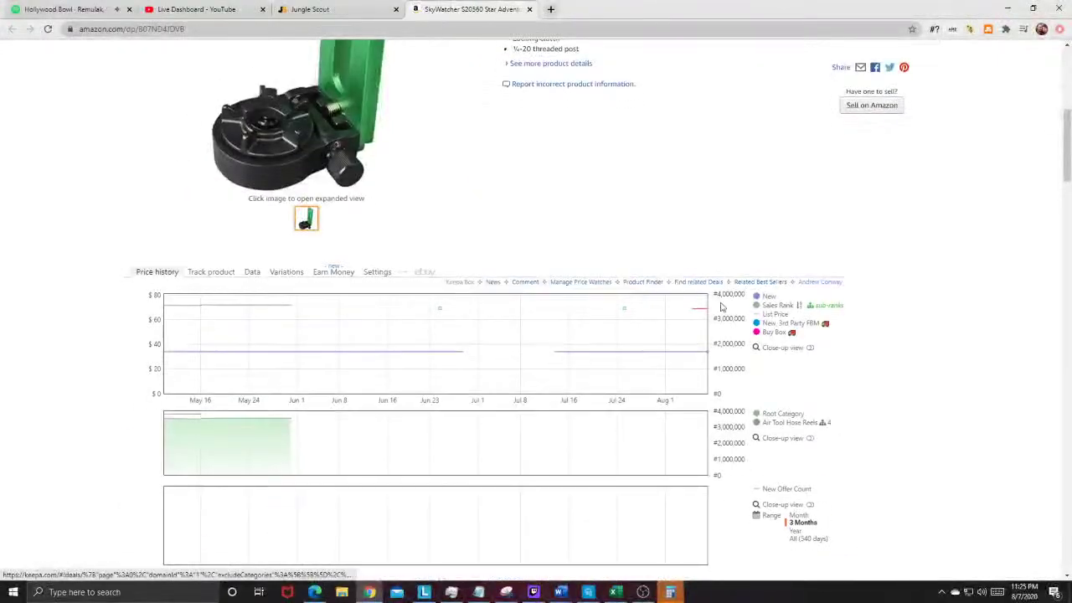
scroll(720, 307, "down", 2)
left_click(816, 379)
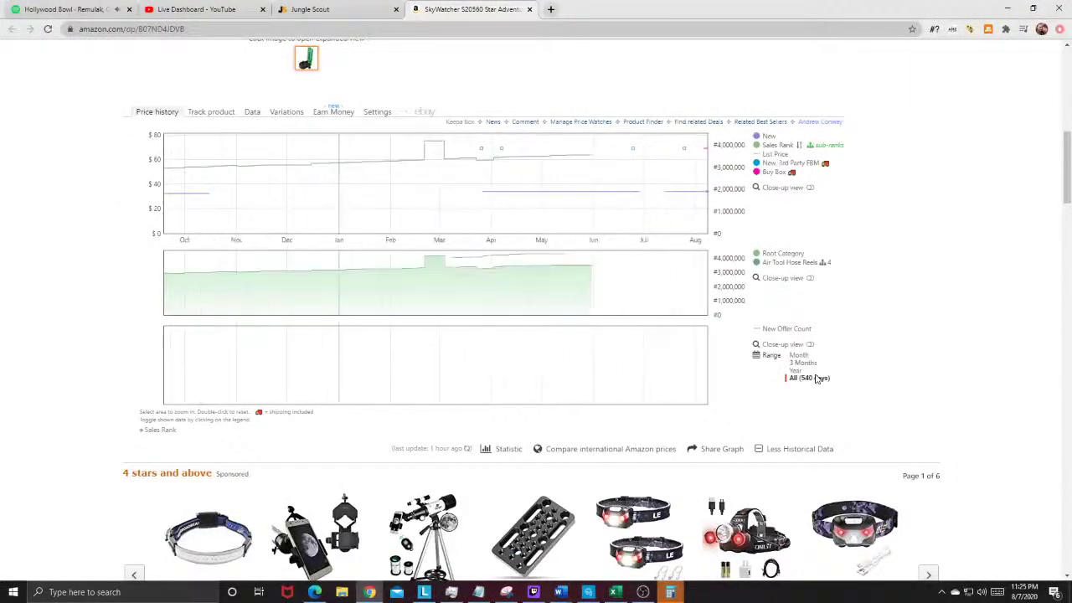
Step: Copy the phrase 'Telescope Accessory' from the listing title
scroll(810, 376, "up", 1)
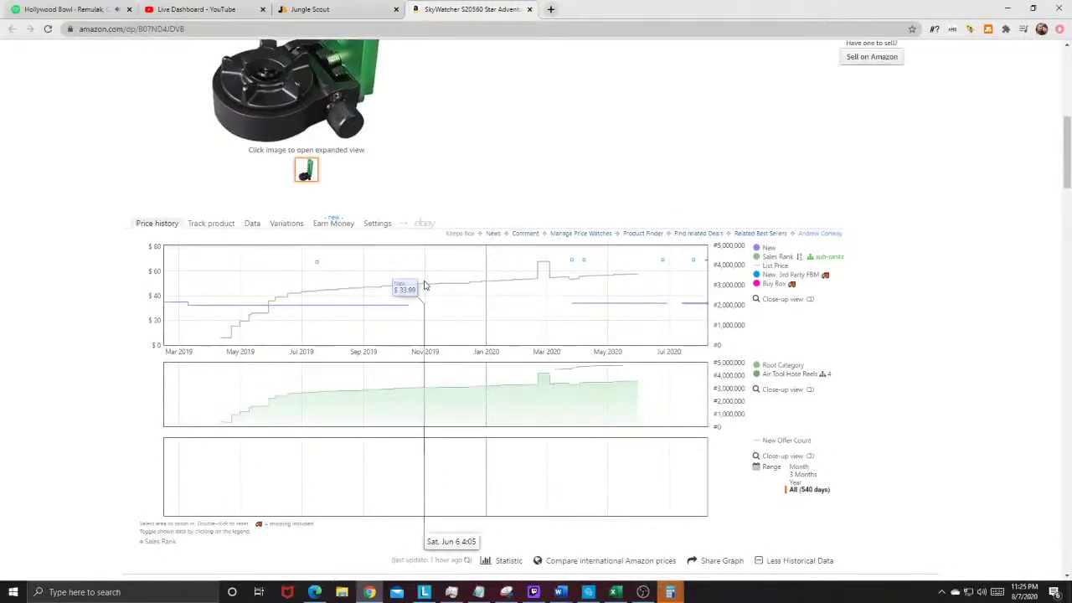
scroll(627, 283, "up", 2)
scroll(626, 278, "up", 1)
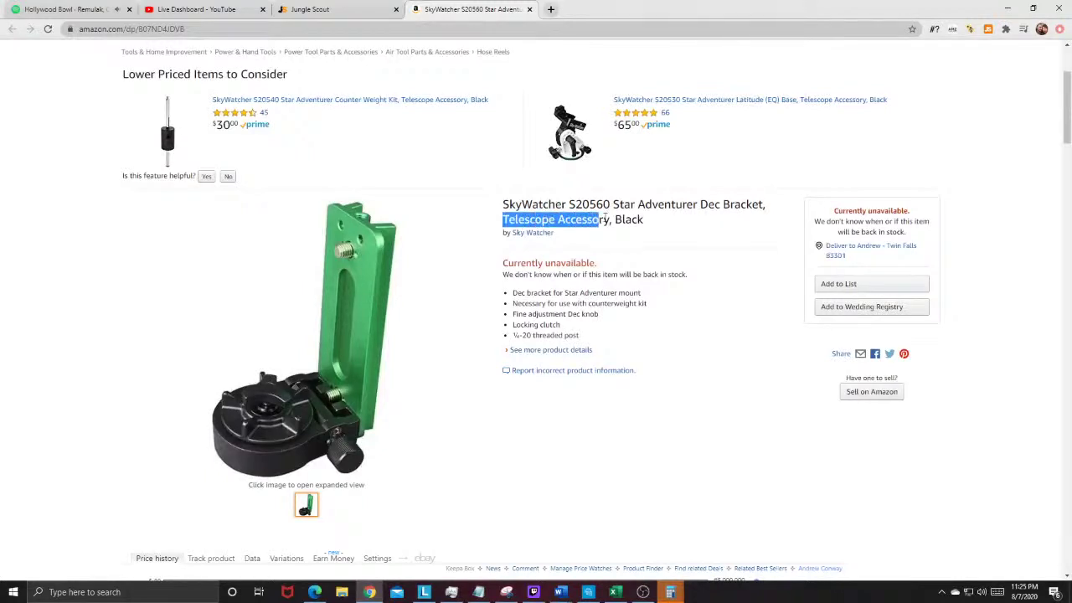
right_click(611, 217)
left_click(628, 224)
Step: Search All Departments on Amazon for the pasted phrase 'Telescope Accessory'
scroll(407, 107, "up", 2)
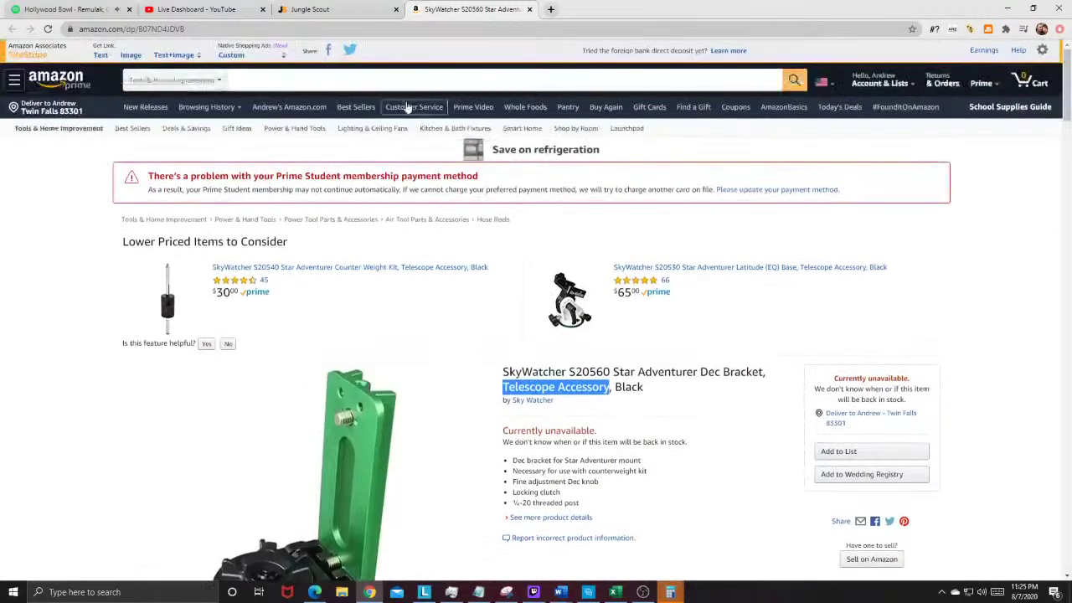
left_click(172, 80)
scroll(168, 168, "up", 5)
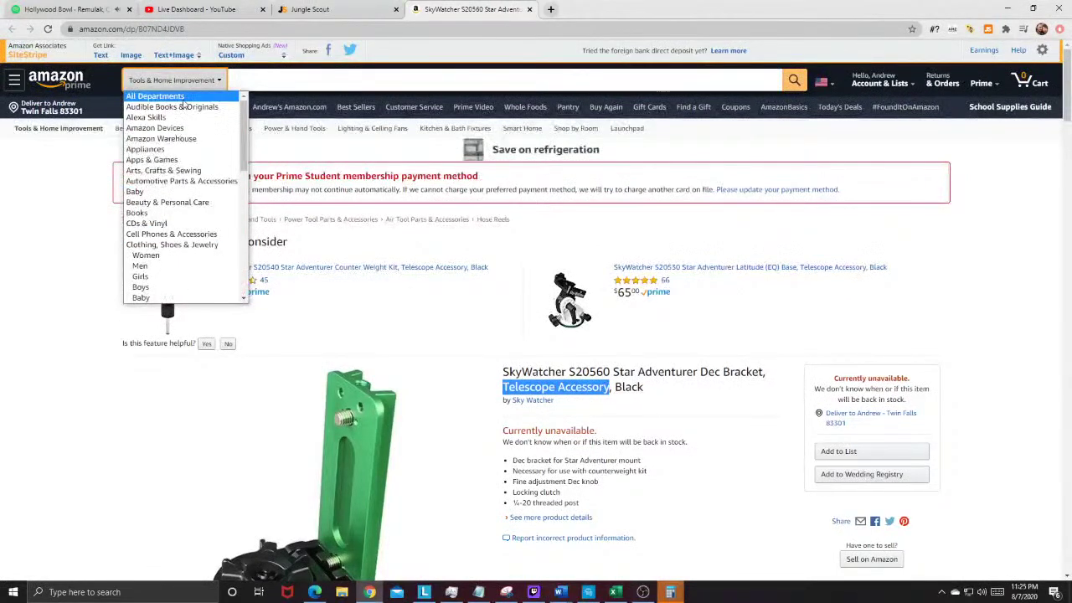
left_click(159, 93)
right_click(248, 74)
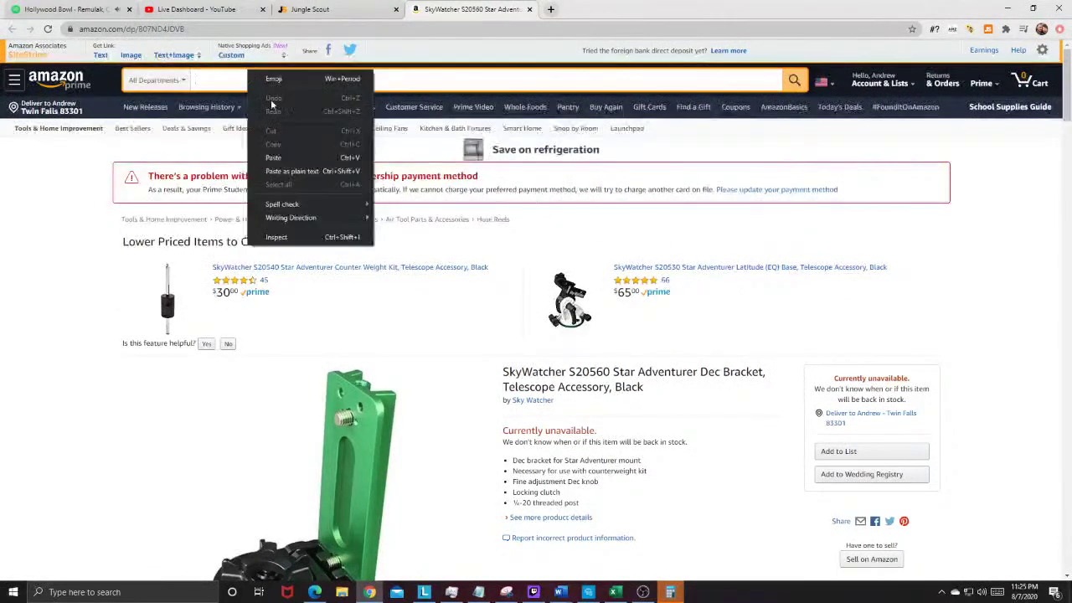
left_click(285, 157)
left_click(792, 83)
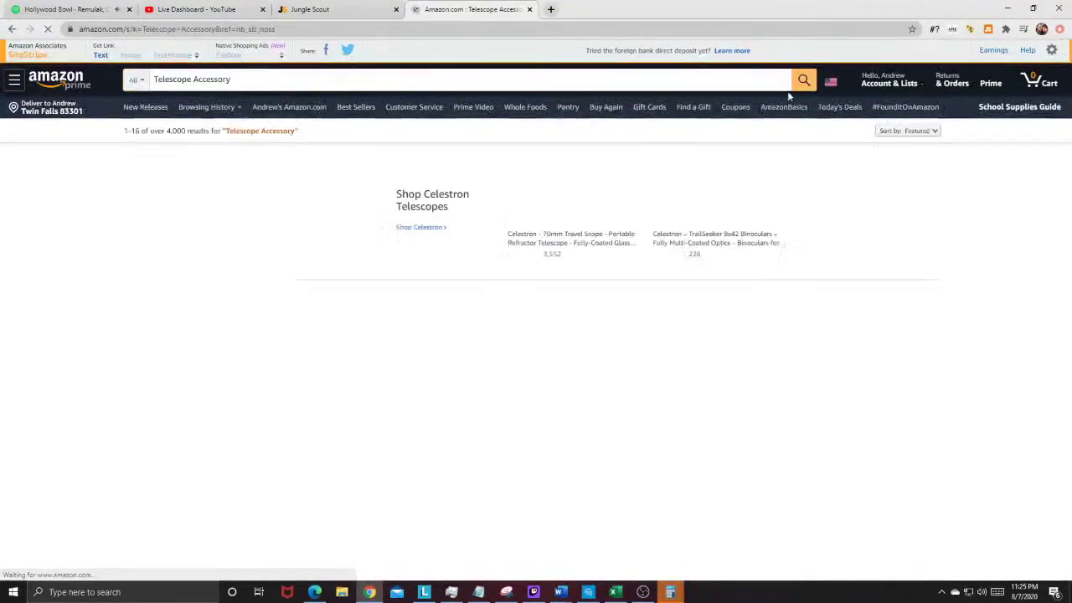
scroll(787, 96, "down", 2)
scroll(325, 75, "up", 2)
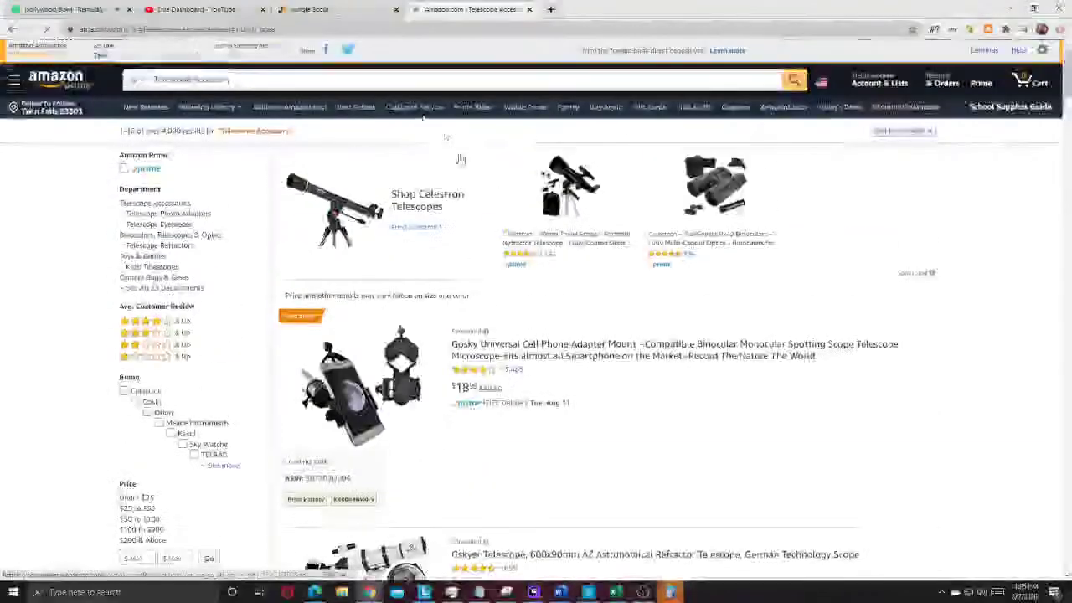
Step: Refine the search to 'Telescope Accessory bracket' and browse the 3,000+ results
type("n")
key("BackSpace")
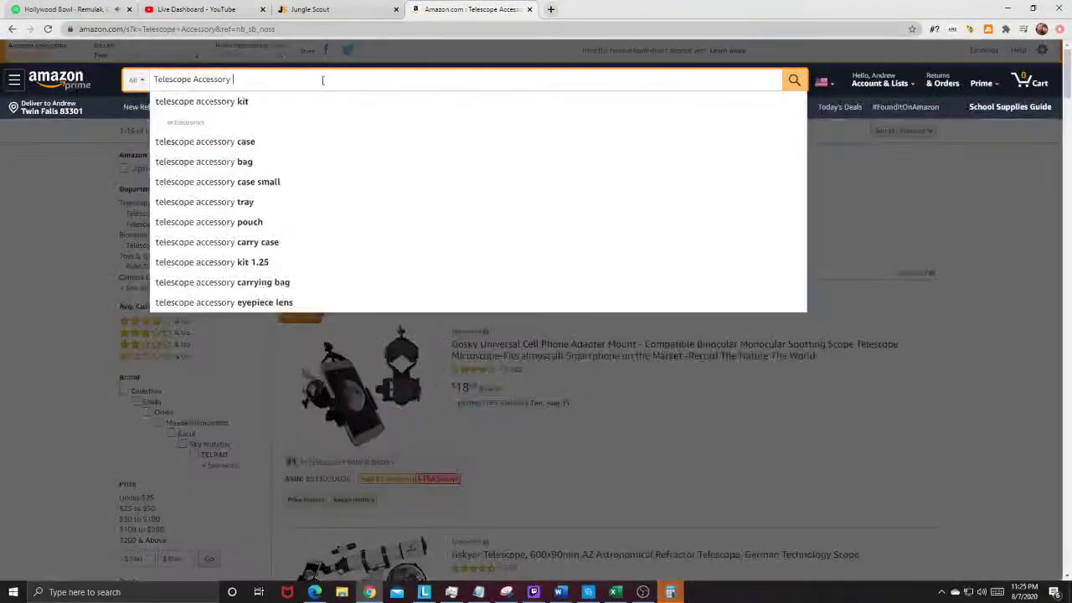
type("bracket")
key("Return")
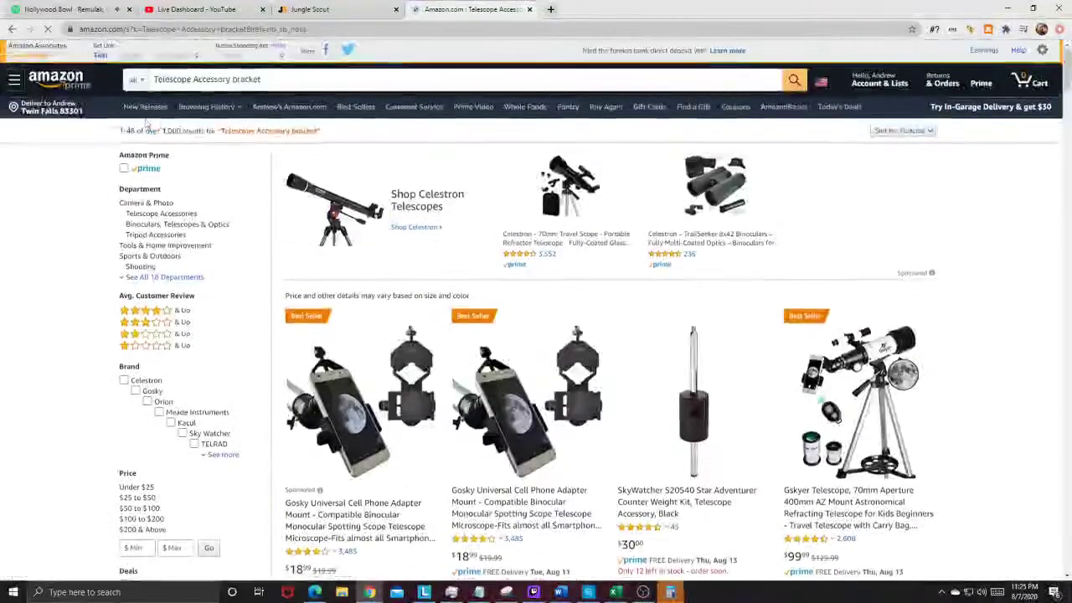
scroll(182, 130, "down", 3)
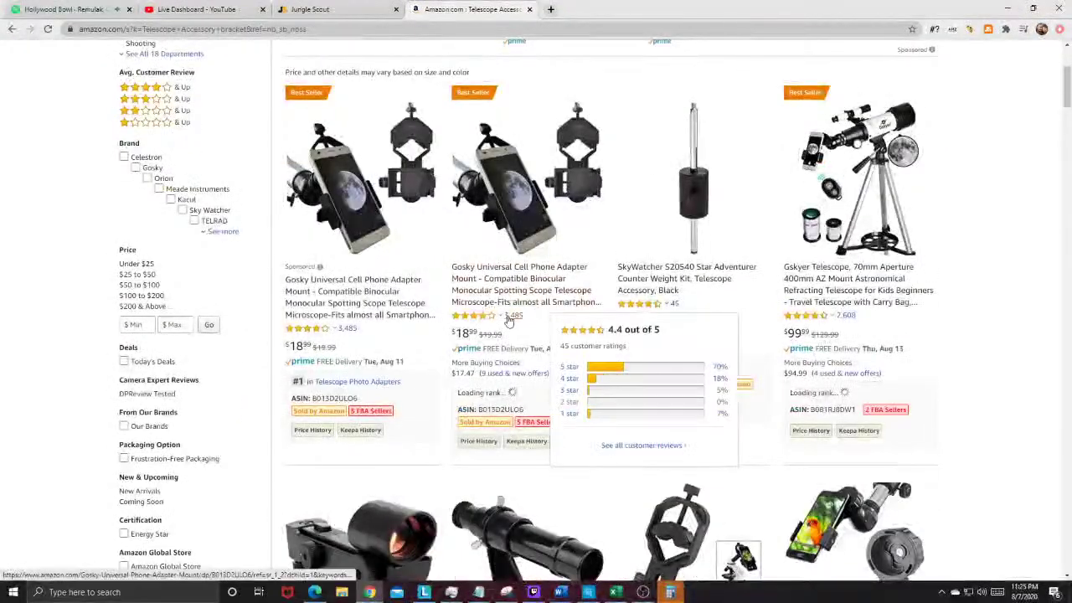
scroll(387, 326, "down", 5)
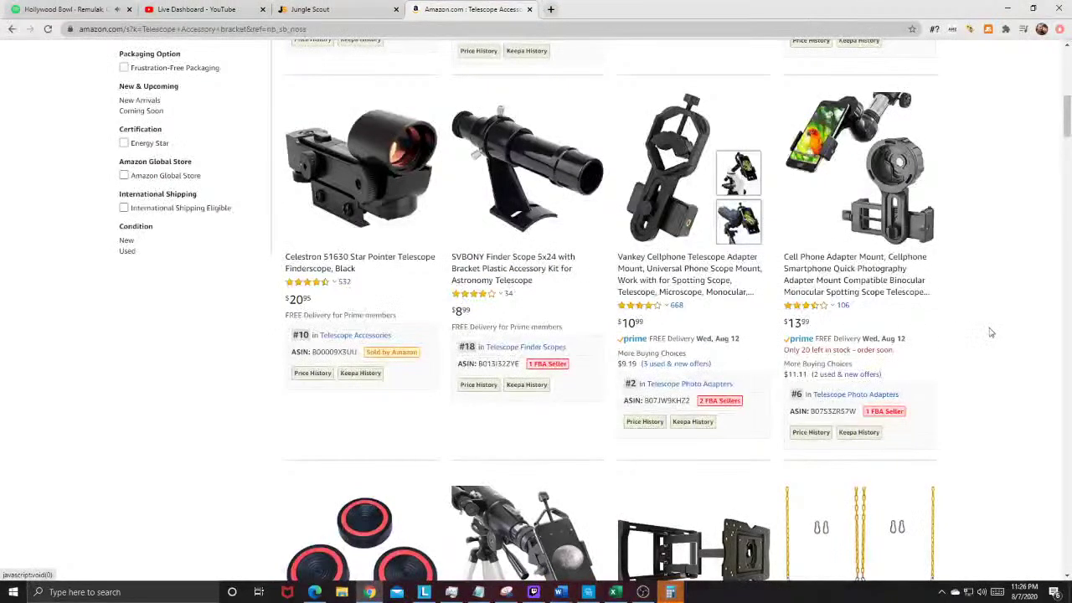
scroll(990, 332, "down", 3)
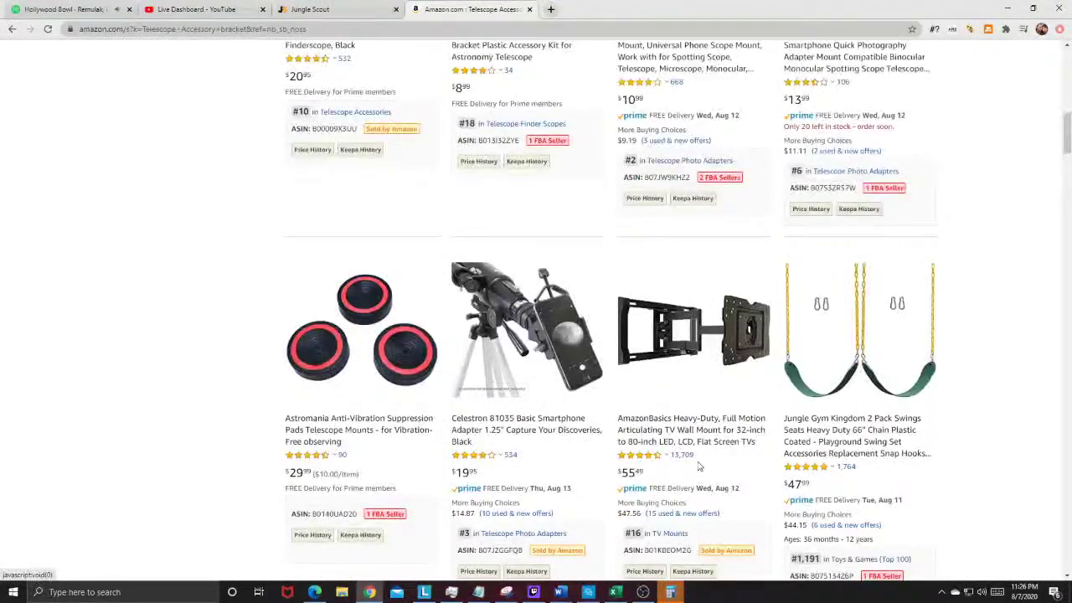
scroll(410, 410, "up", 10)
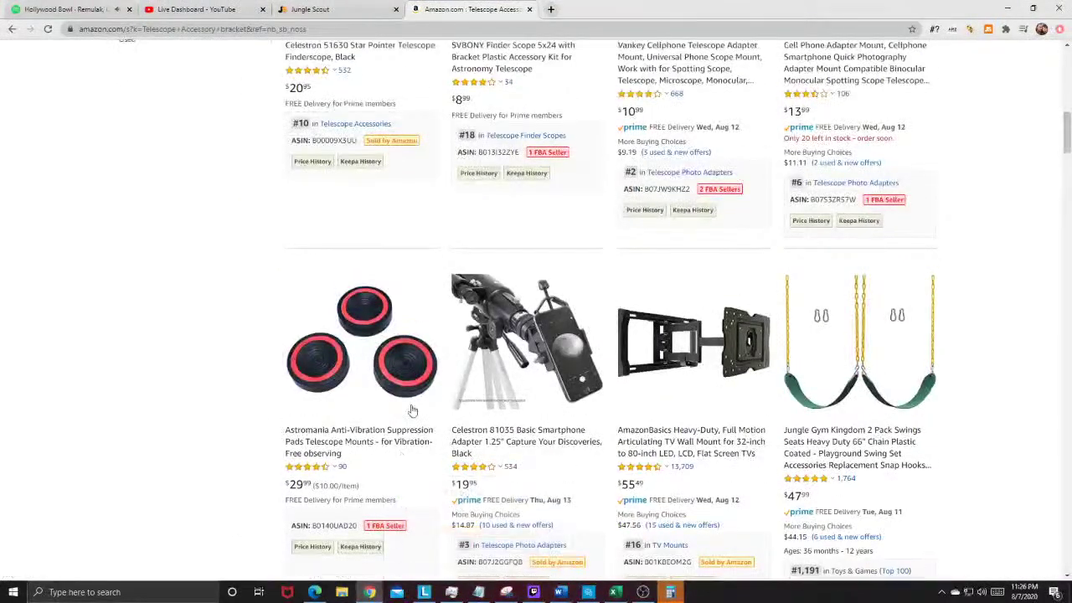
Step: Load Jungle Scout stats for the results: 2,174 average monthly sales, $48.89 average price, 48 products
left_click(988, 29)
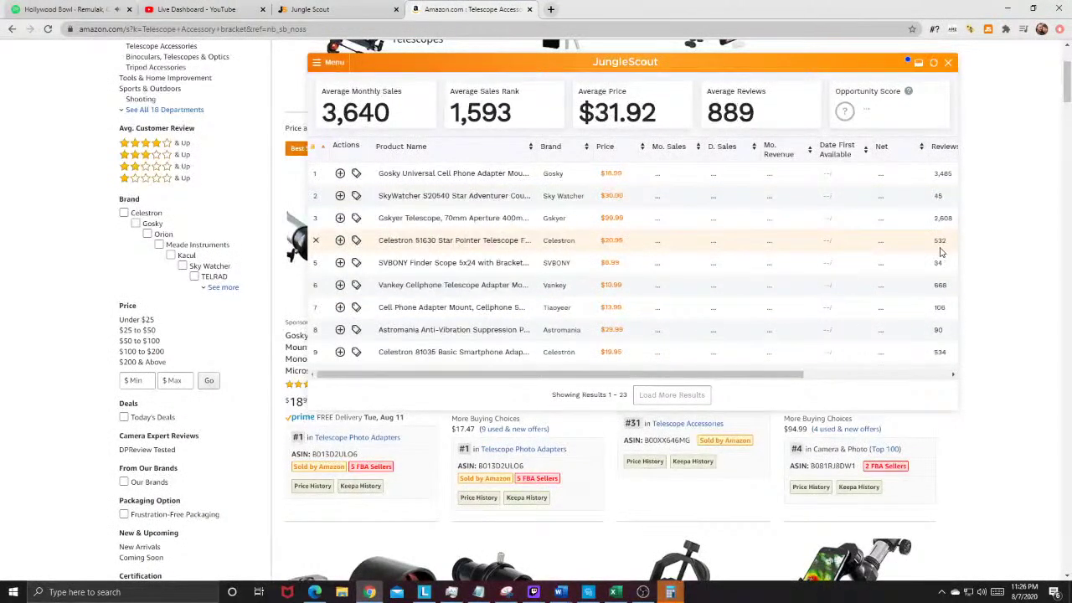
left_click(67, 10)
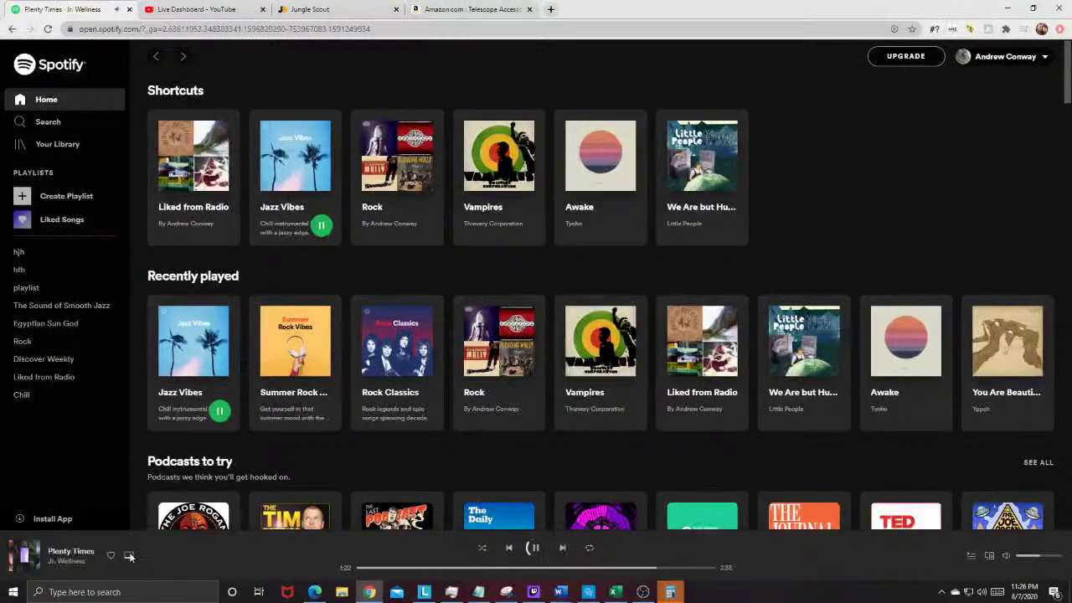
left_click(469, 9)
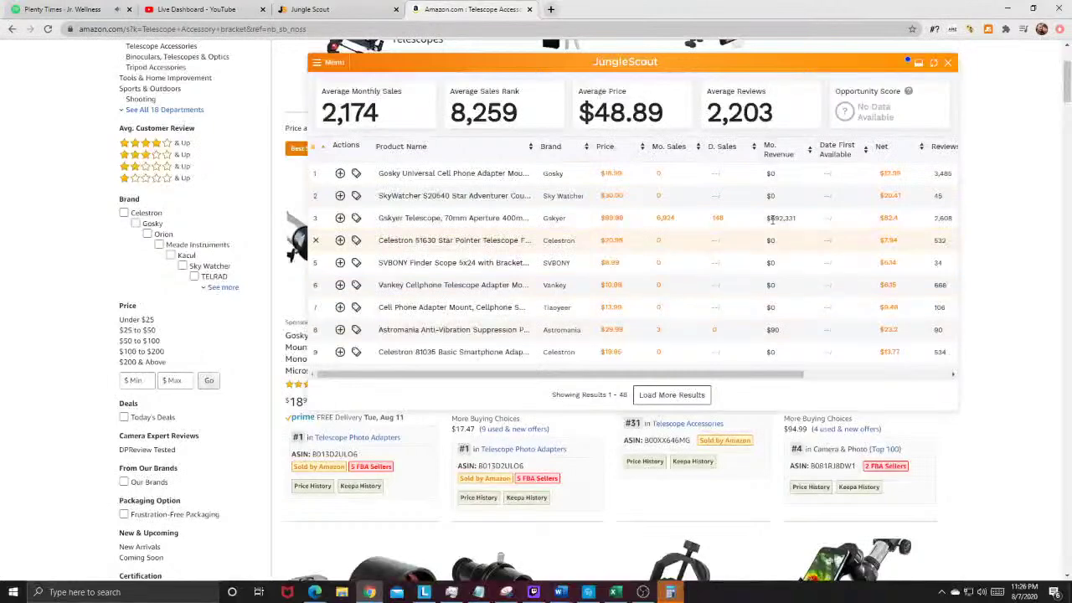
mouse_move(454, 219)
Step: Close the Amazon search tab and open the SleekEZ Deshedding Grooming Tool's $49.00 Amazon listing from the database
left_click(529, 9)
scroll(443, 307, "down", 2)
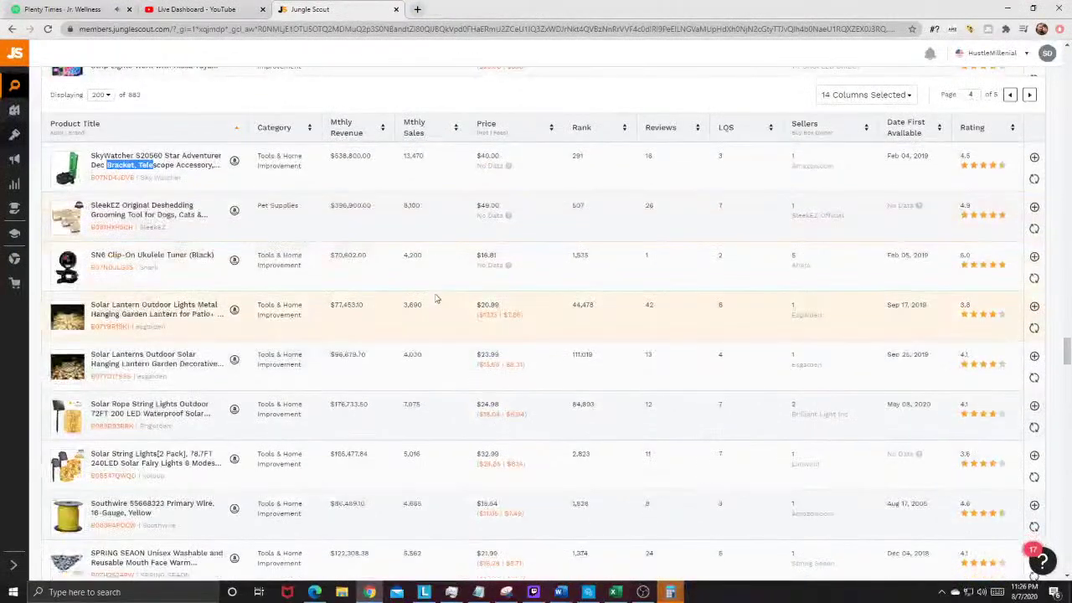
mouse_move(106, 216)
mouse_move(52, 227)
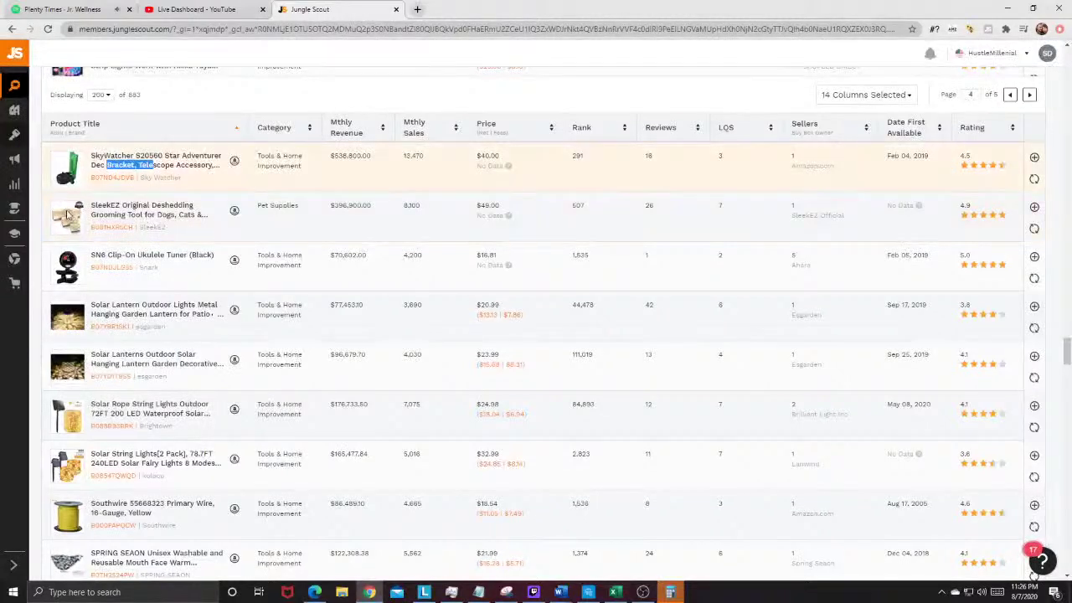
left_click(235, 214)
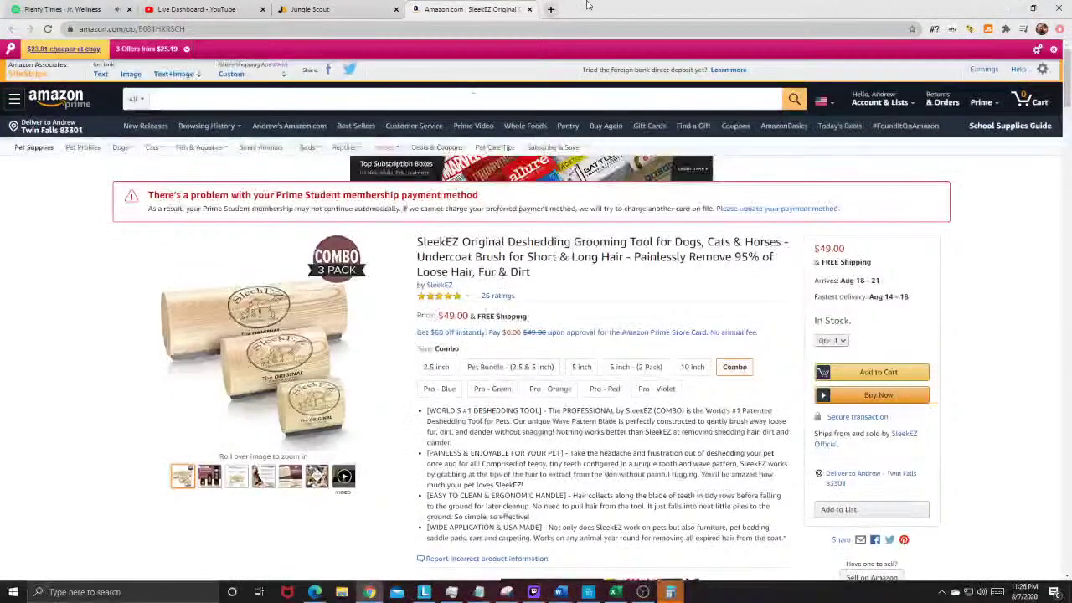
Step: In a new tab, Google 'licensed distributor for dvds'
left_click(550, 8)
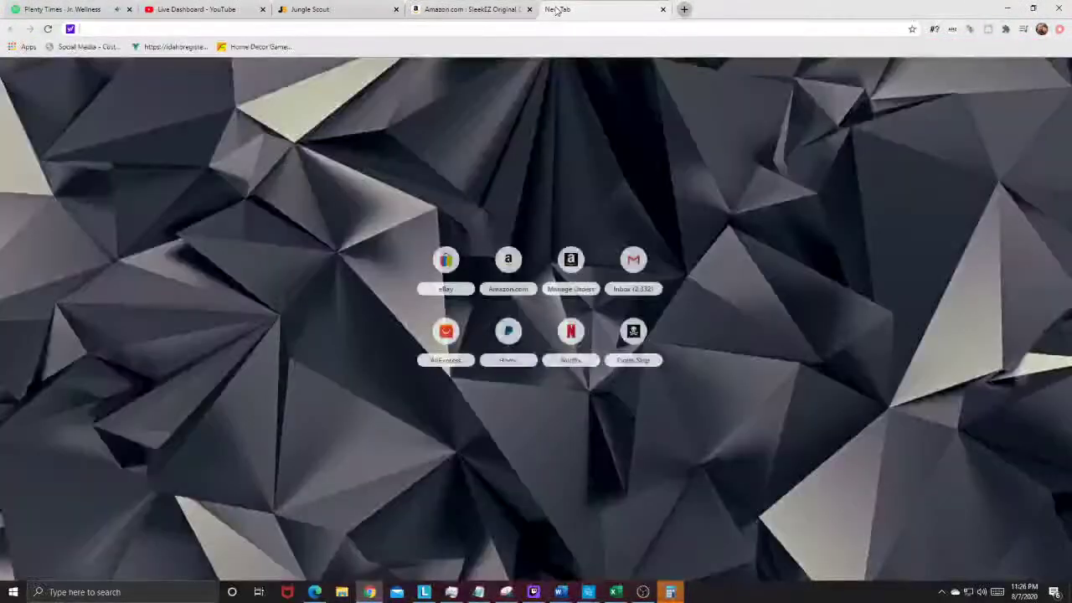
type("g")
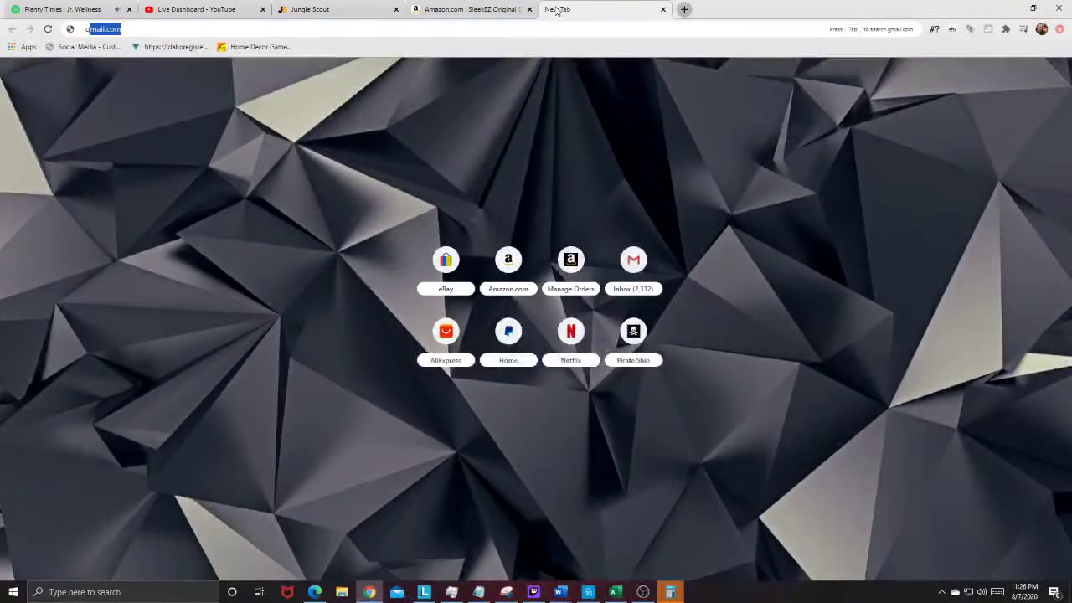
type("oogle.com")
key("Return")
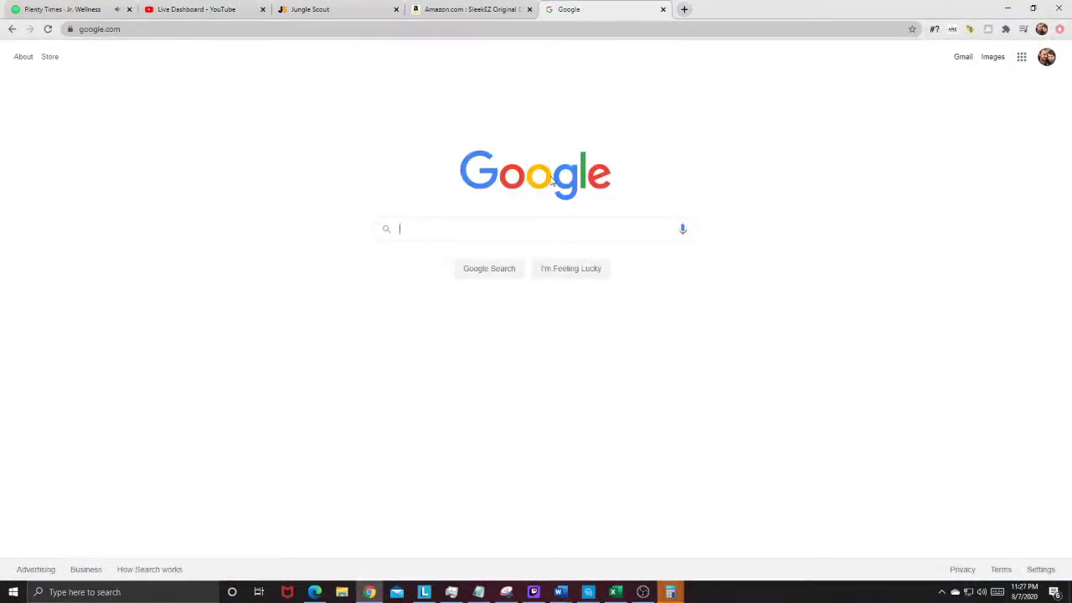
type("licensed di")
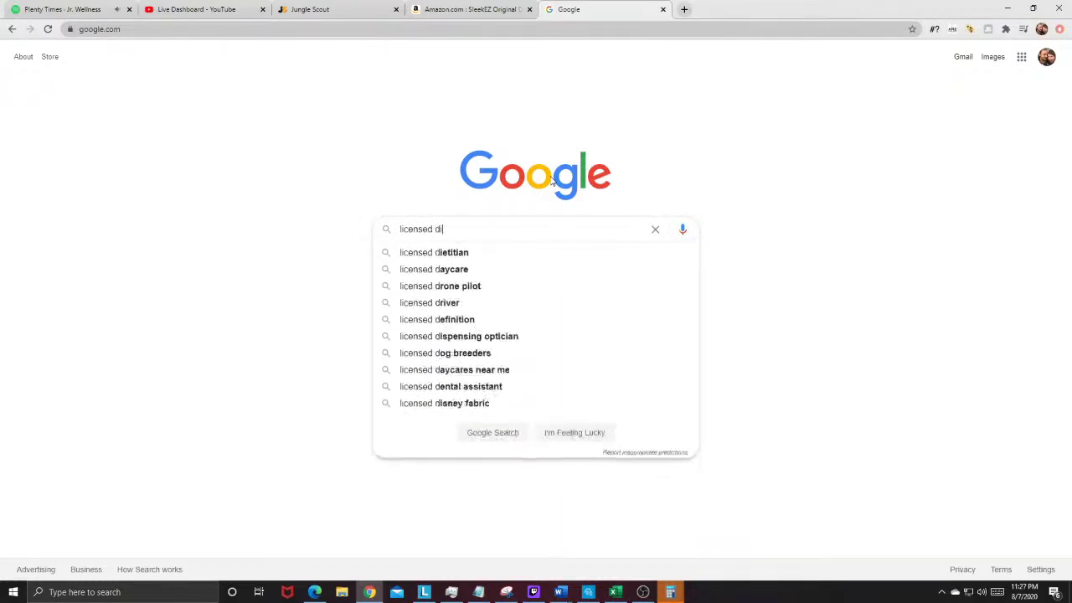
type("stributor for dvds")
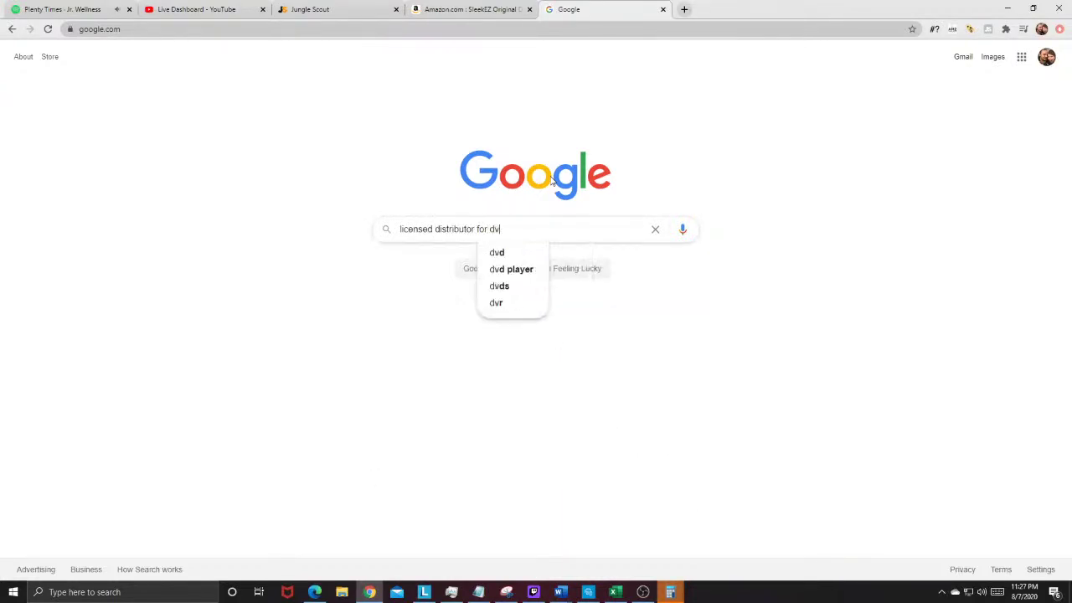
key("Return")
scroll(437, 232, "down", 2)
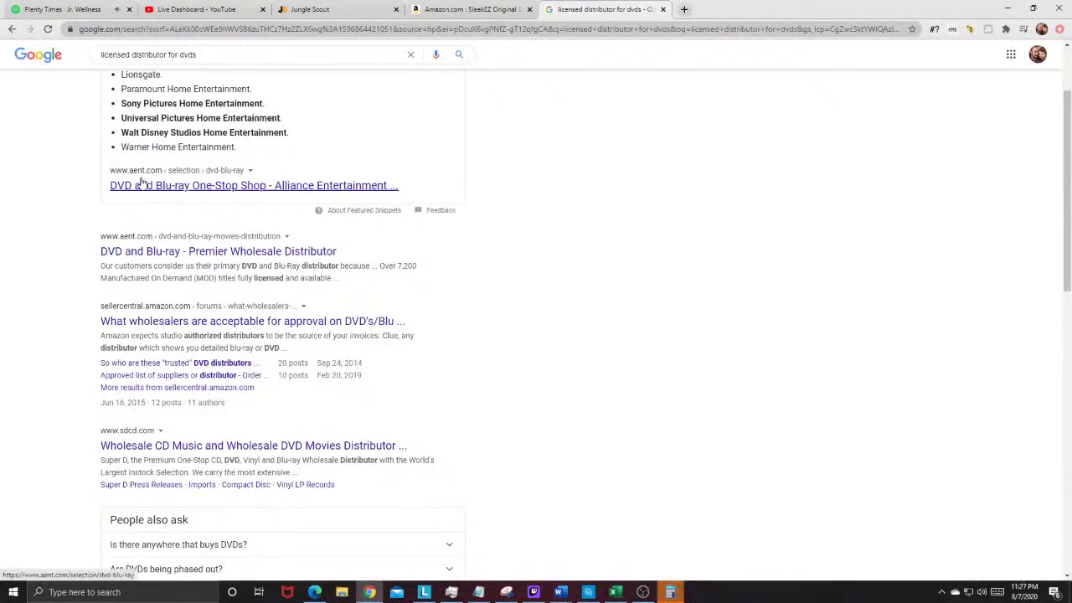
Step: Open Alliance Entertainment's DVD & Blu-ray Movies Distributor page from the results
left_click(142, 186)
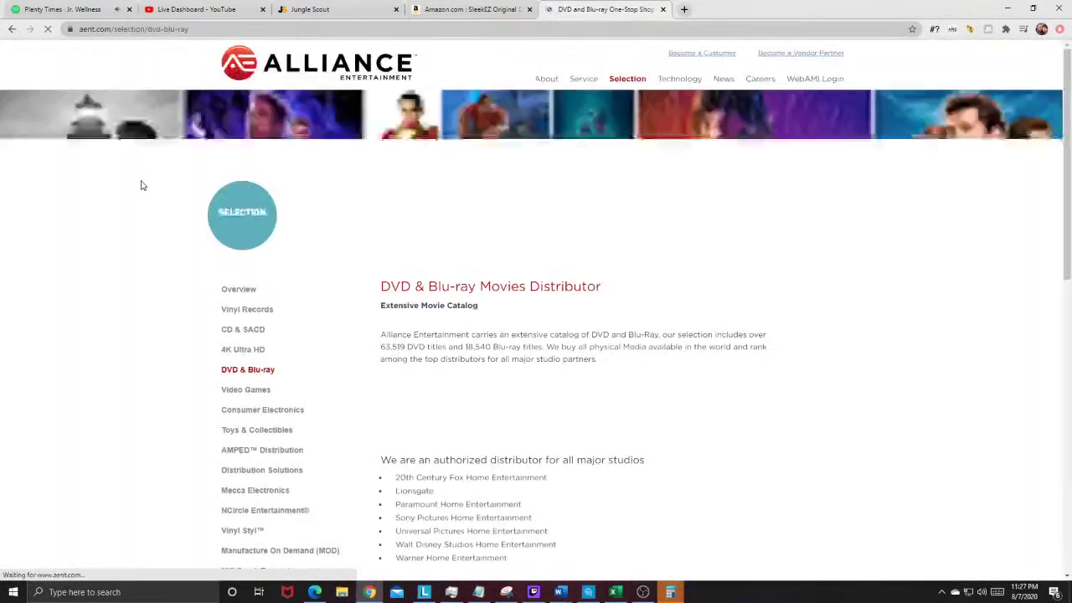
left_click_drag(388, 286, 601, 288)
left_click(772, 301)
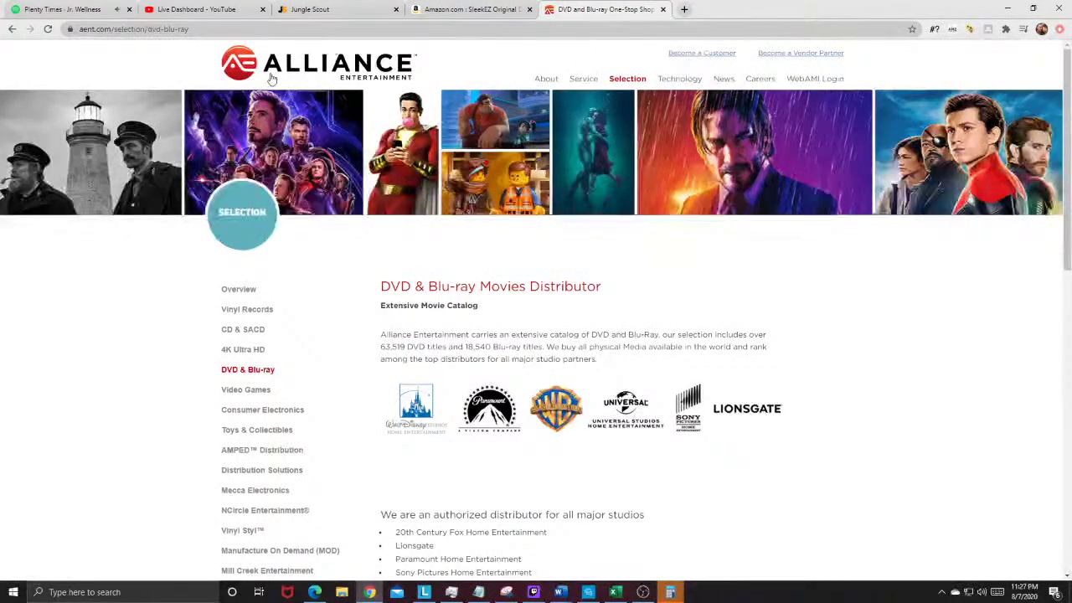
Step: Review Alliance Entertainment's new-customer questionnaire, including the business locations field
left_click(708, 54)
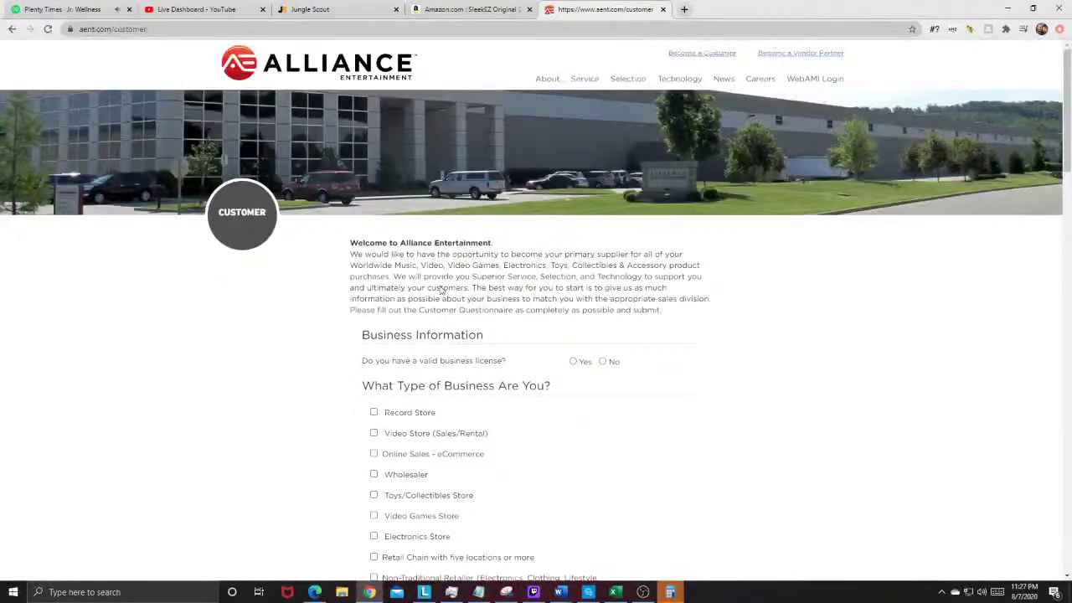
scroll(439, 287, "down", 2)
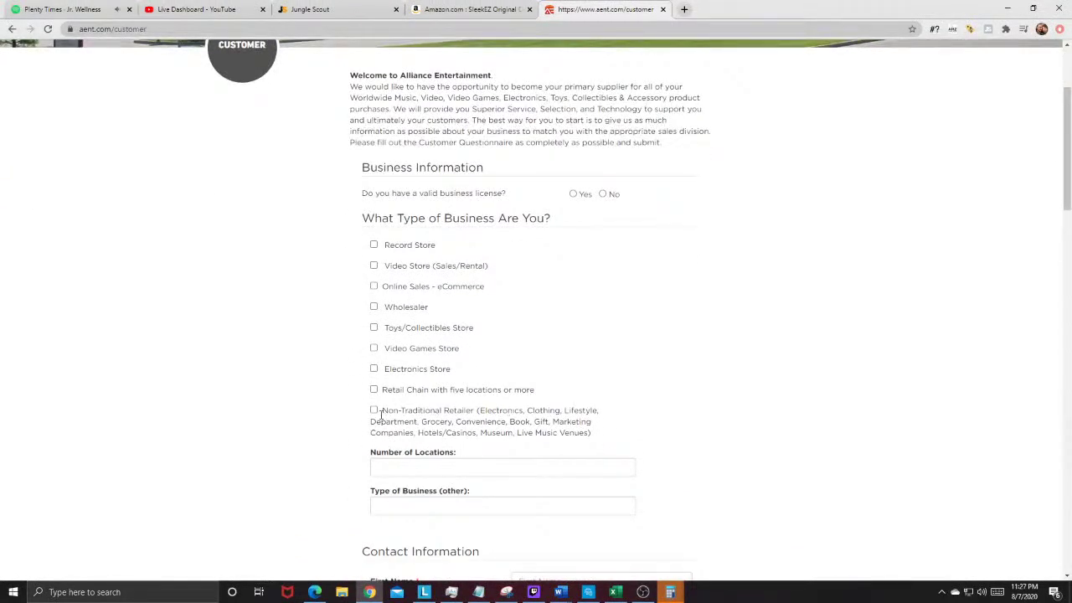
left_click(400, 466)
scroll(498, 446, "down", 2)
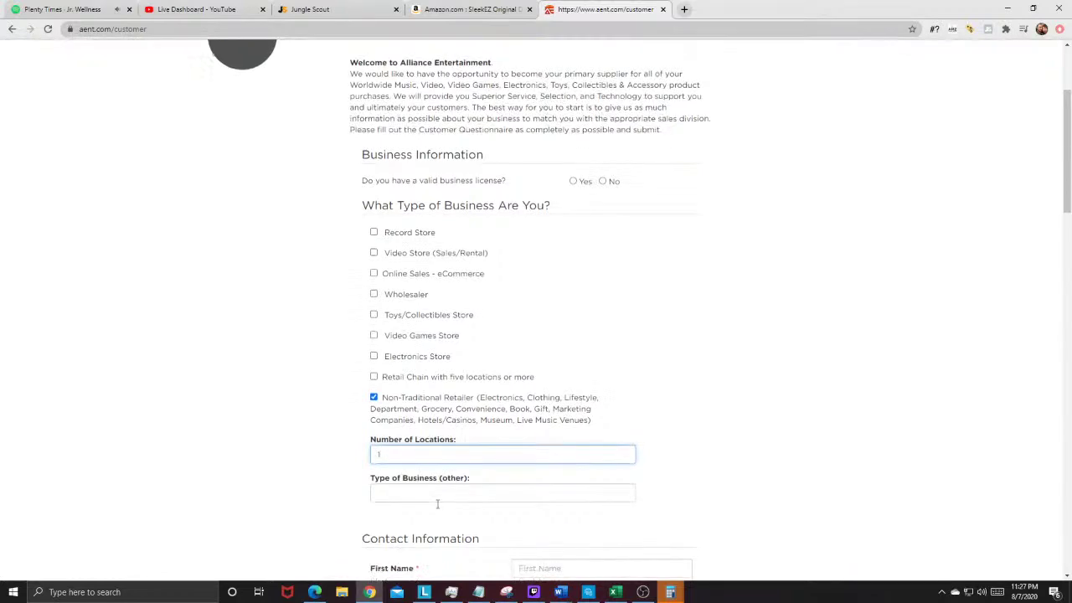
scroll(565, 405, "down", 8)
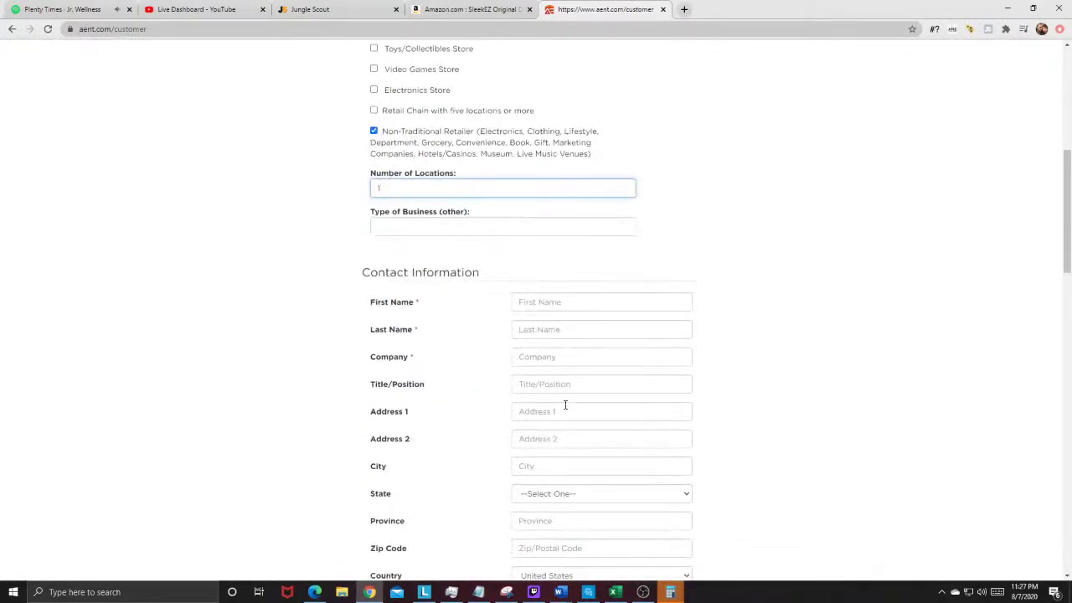
scroll(545, 425, "down", 4)
scroll(546, 421, "up", 5)
scroll(536, 427, "down", 4)
scroll(494, 419, "up", 1)
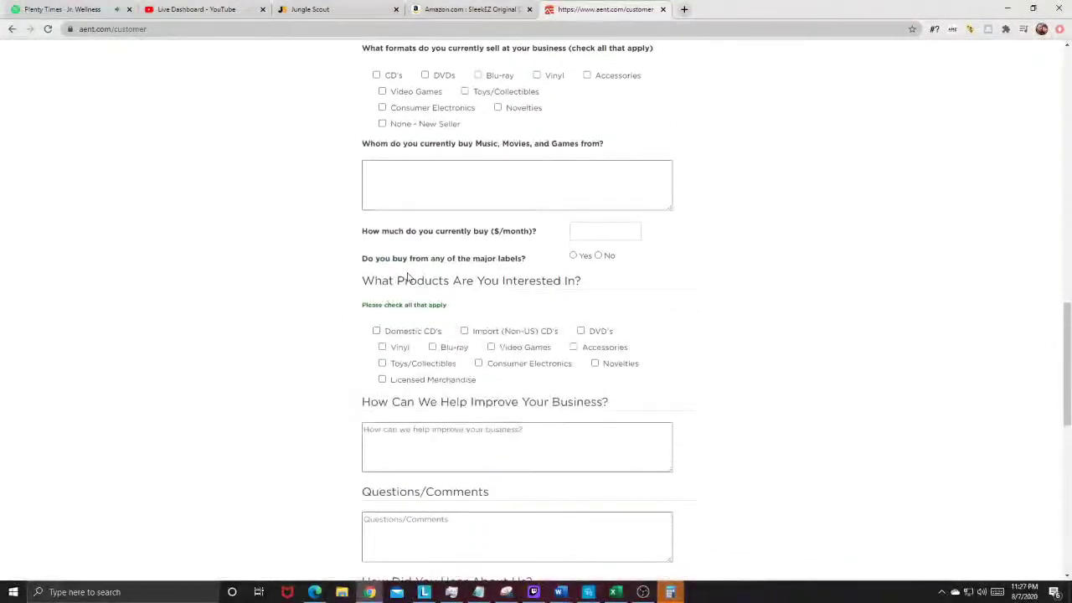
scroll(402, 251, "up", 2)
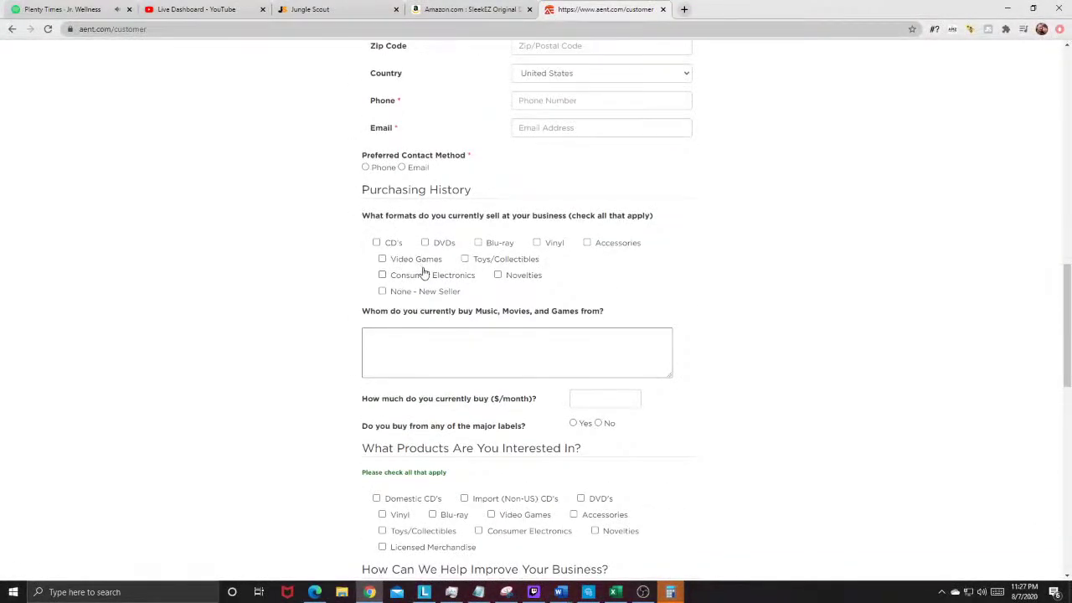
scroll(424, 273, "down", 5)
scroll(406, 455, "down", 2)
scroll(736, 437, "up", 3)
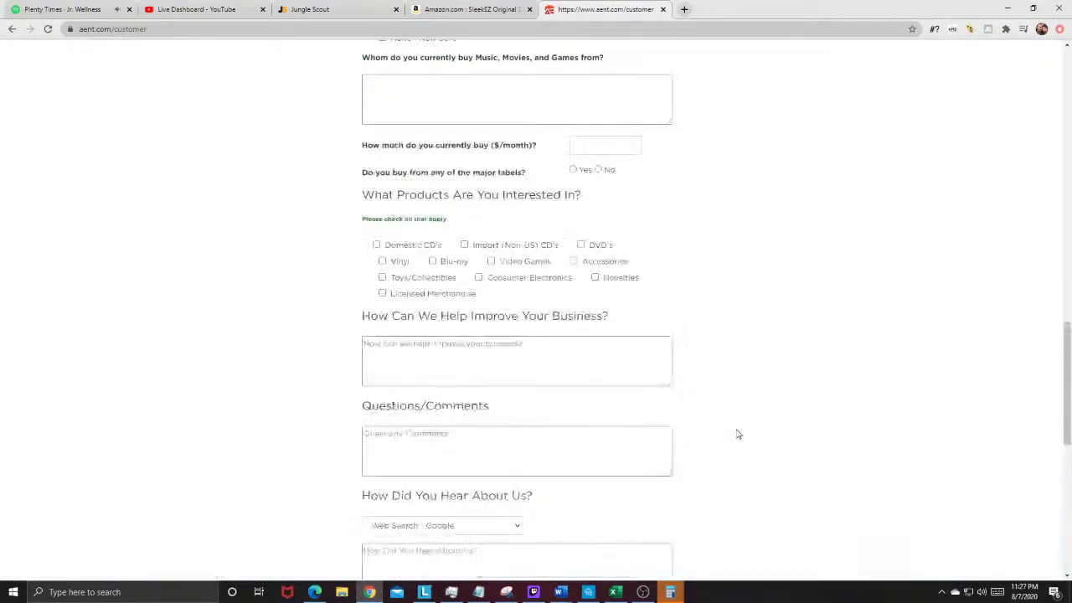
scroll(737, 434, "up", 15)
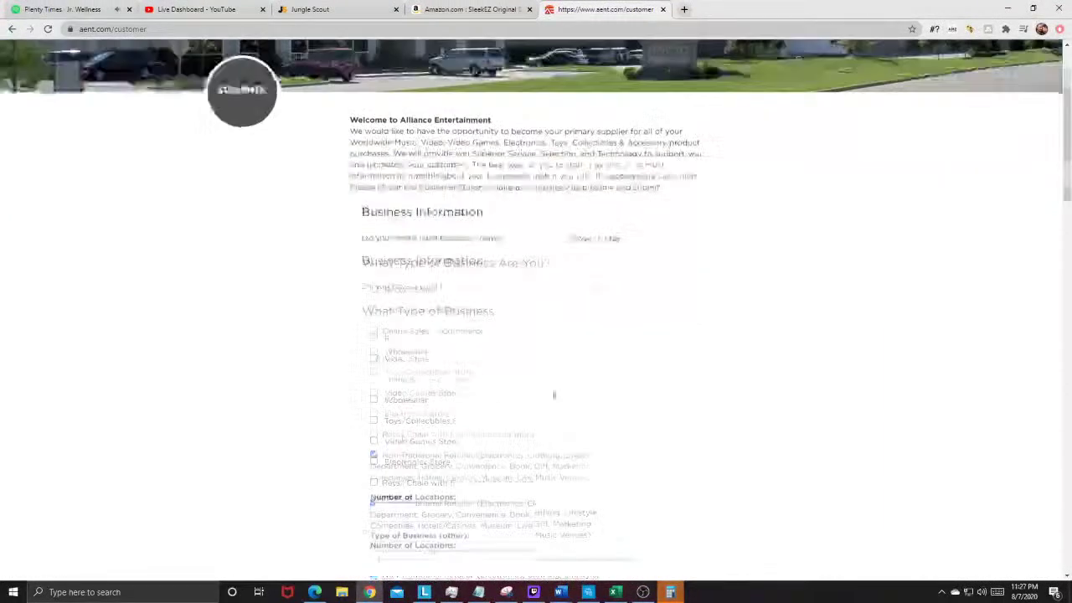
scroll(523, 372, "up", 2)
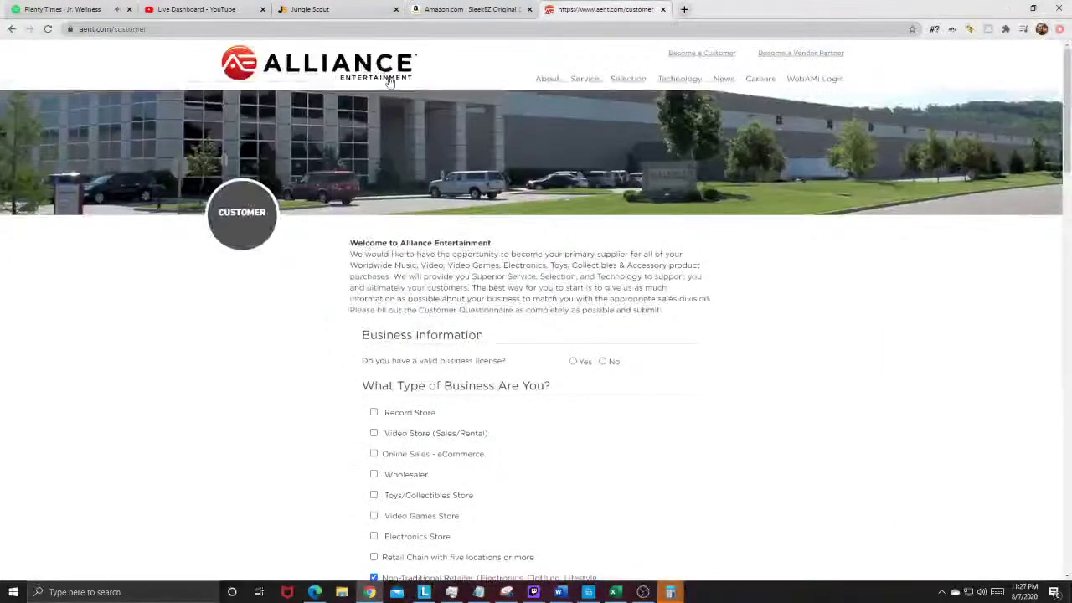
Step: Return to the Alliance home page, reopen the customer questionnaire, then go home again
left_click(386, 77)
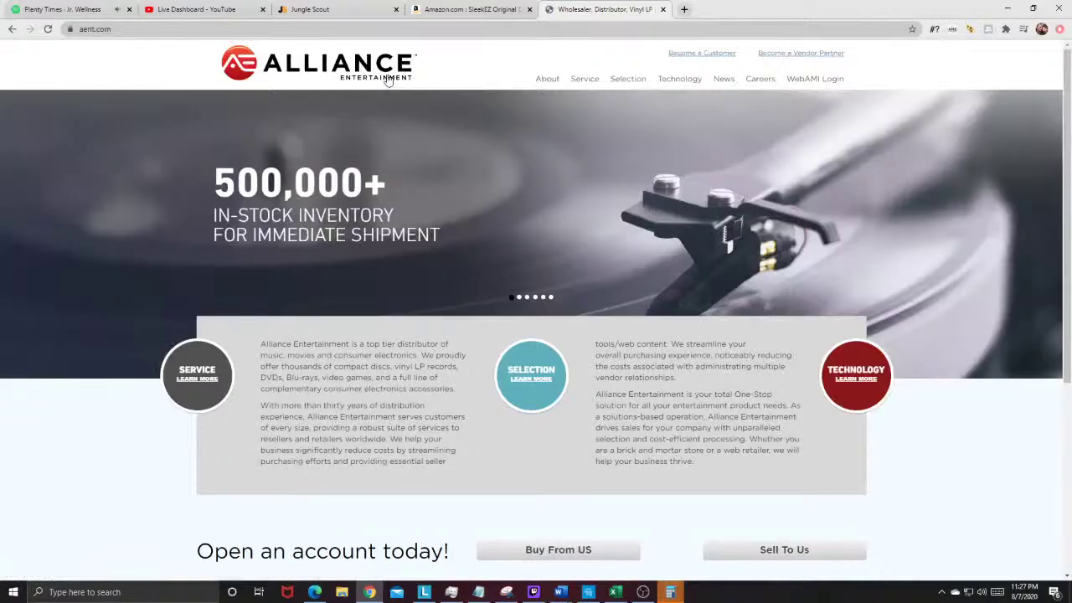
scroll(515, 204, "down", 2)
scroll(491, 275, "up", 2)
scroll(554, 144, "down", 2)
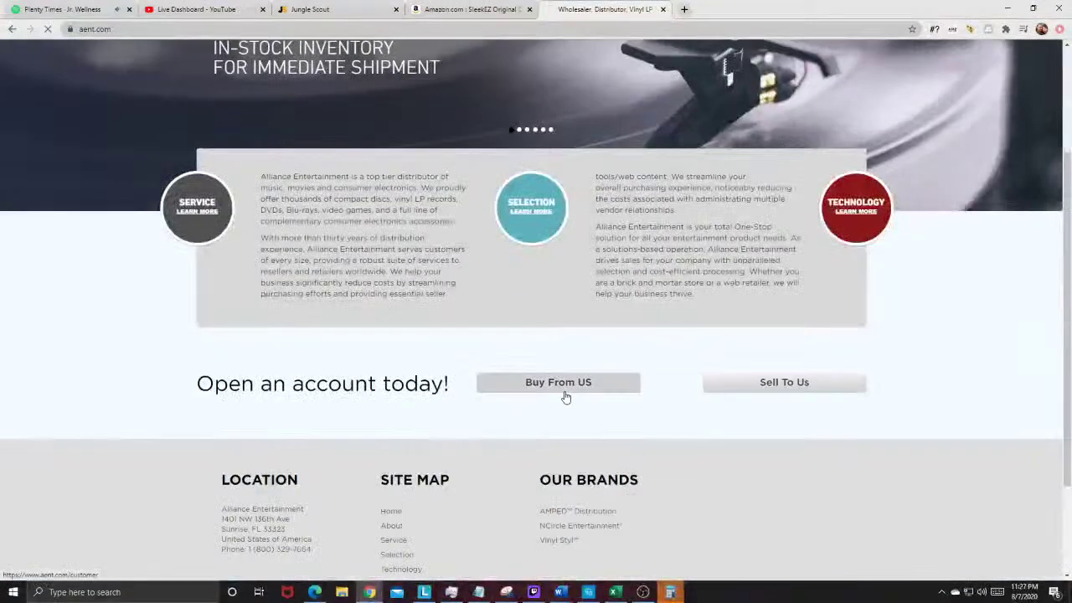
left_click(563, 387)
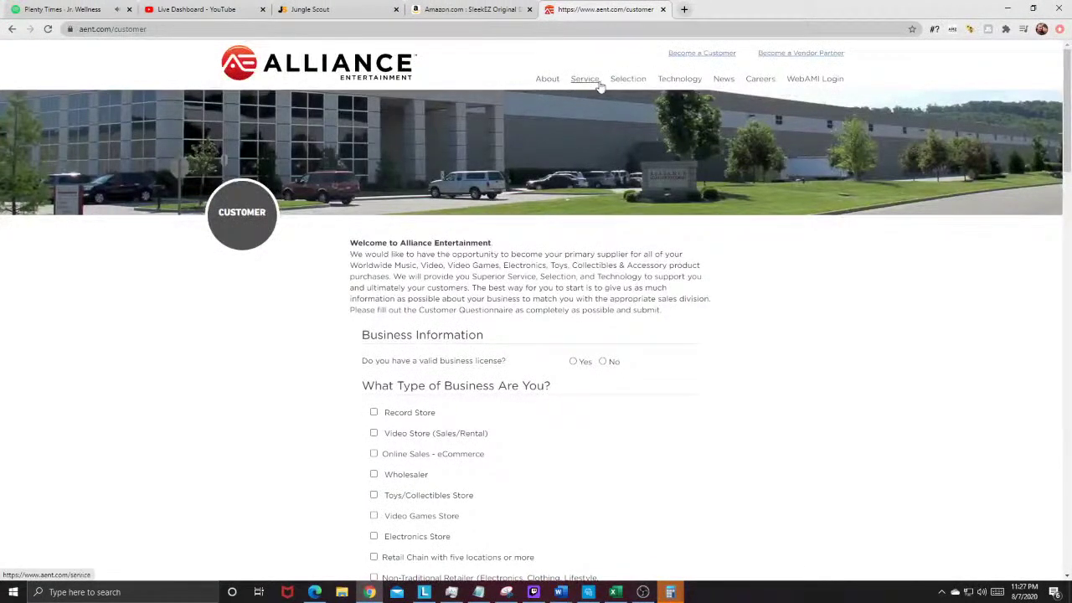
left_click(350, 74)
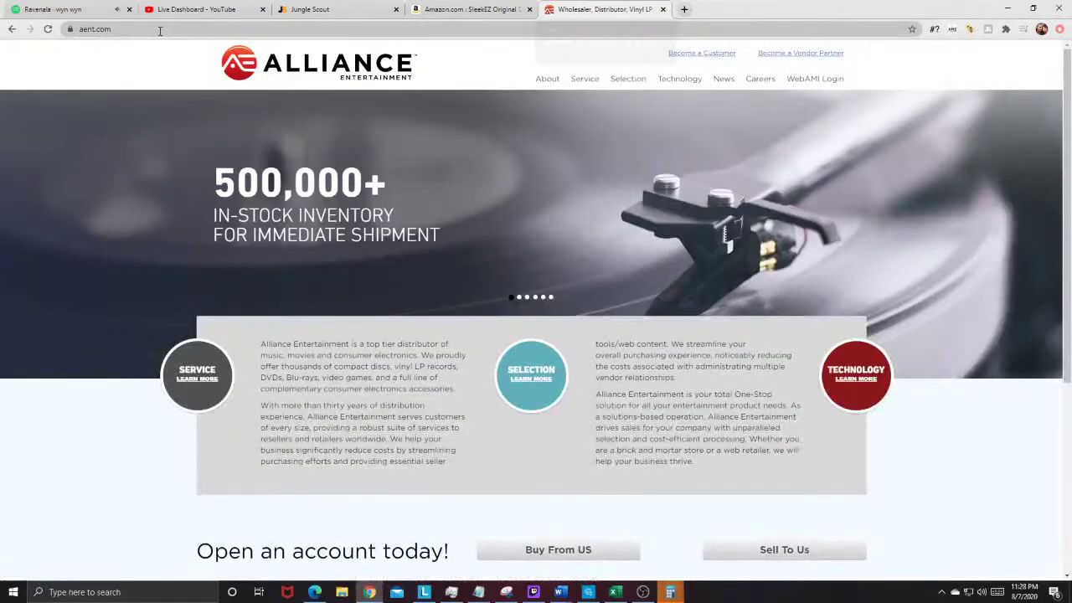
Step: Google 'licensed distributor for cds' and check the Amazon forum thread on acceptable wholesalers
left_click(171, 30)
type("goo")
key("Return")
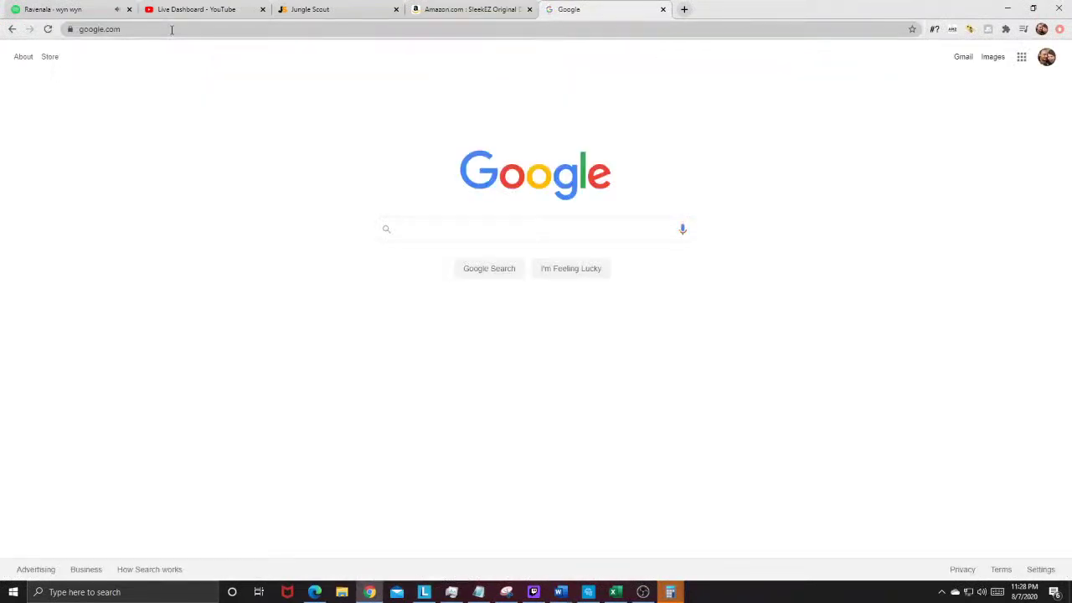
type("licensed distributor for cds")
key("Return")
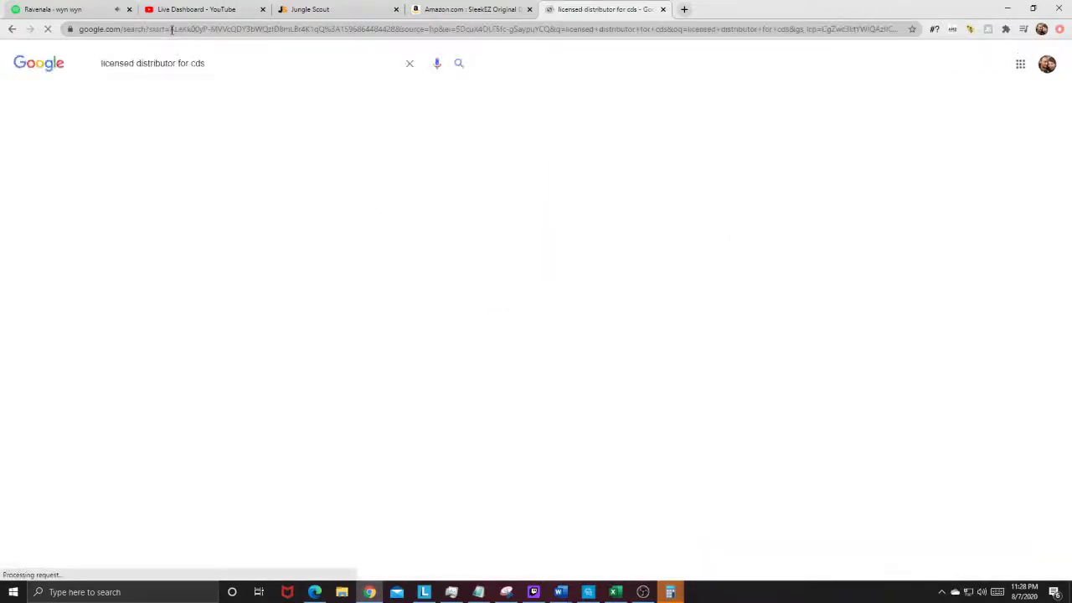
scroll(151, 151, "down", 1)
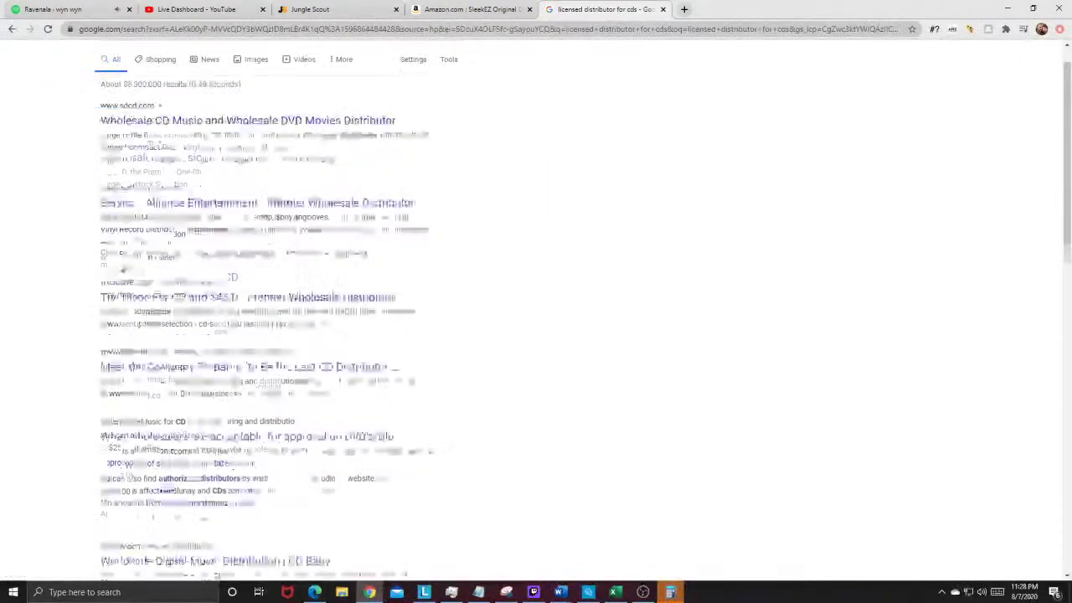
scroll(113, 264, "down", 3)
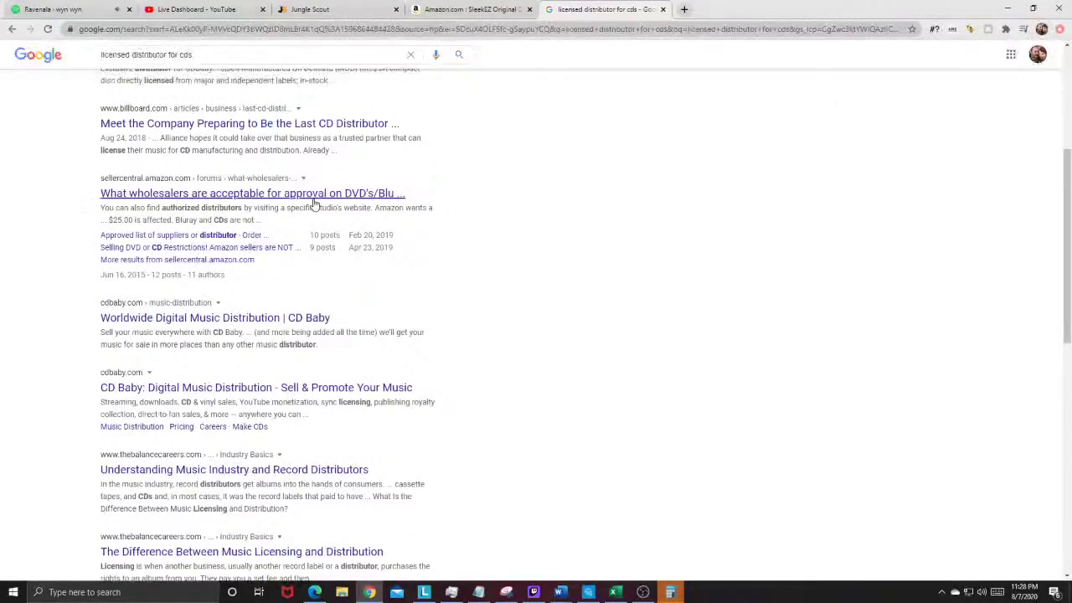
left_click(212, 193)
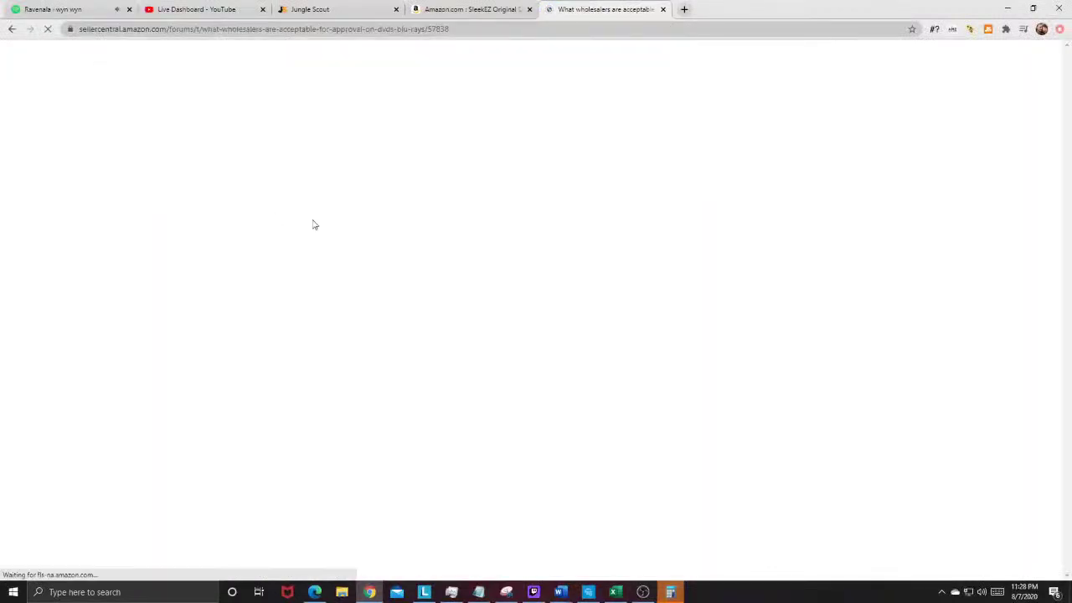
scroll(297, 224, "down", 1)
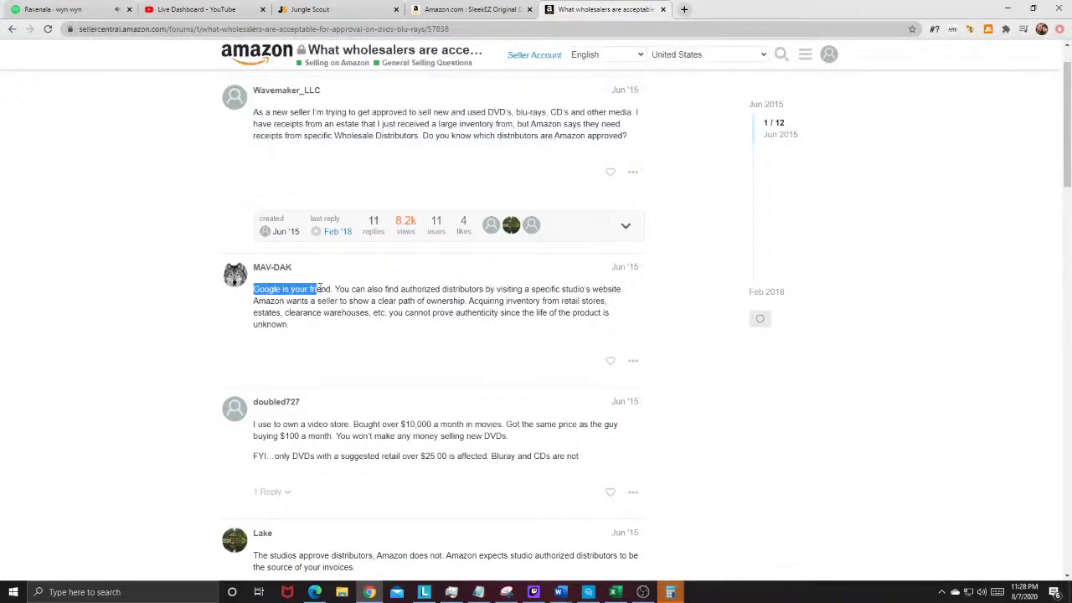
left_click(11, 28)
Step: Browse page 2 of the results, including the Texas digital music distributor
scroll(335, 301, "down", 2)
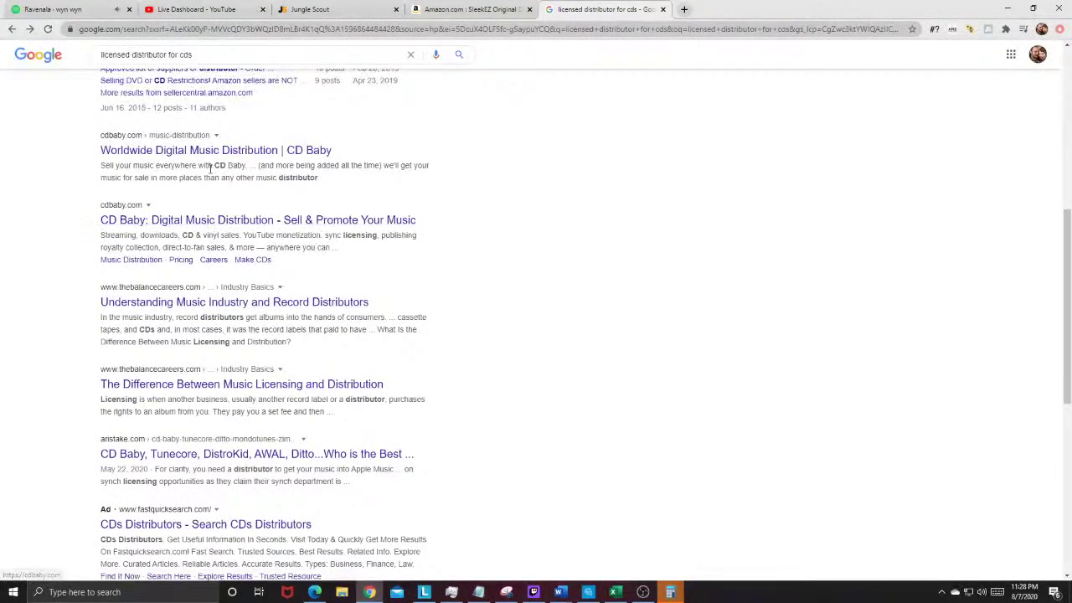
scroll(168, 335, "down", 2)
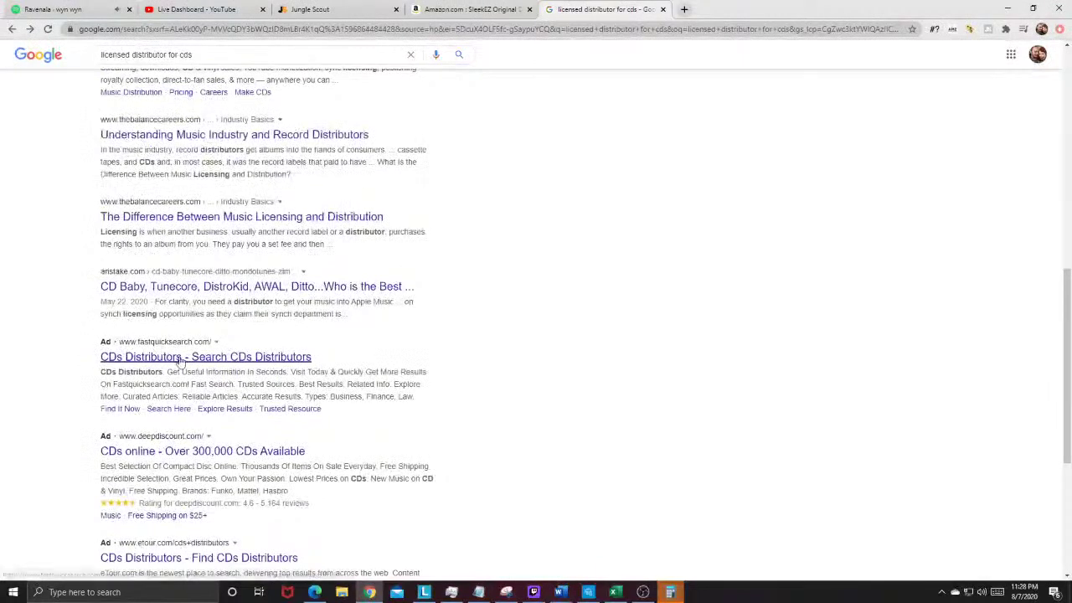
scroll(180, 361, "down", 4)
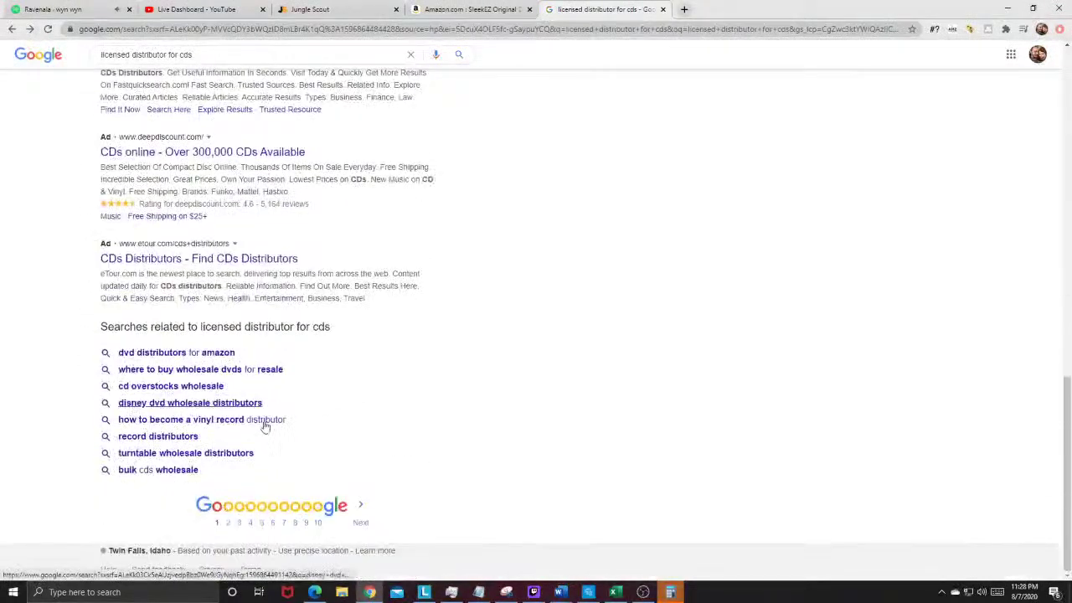
left_click(227, 522)
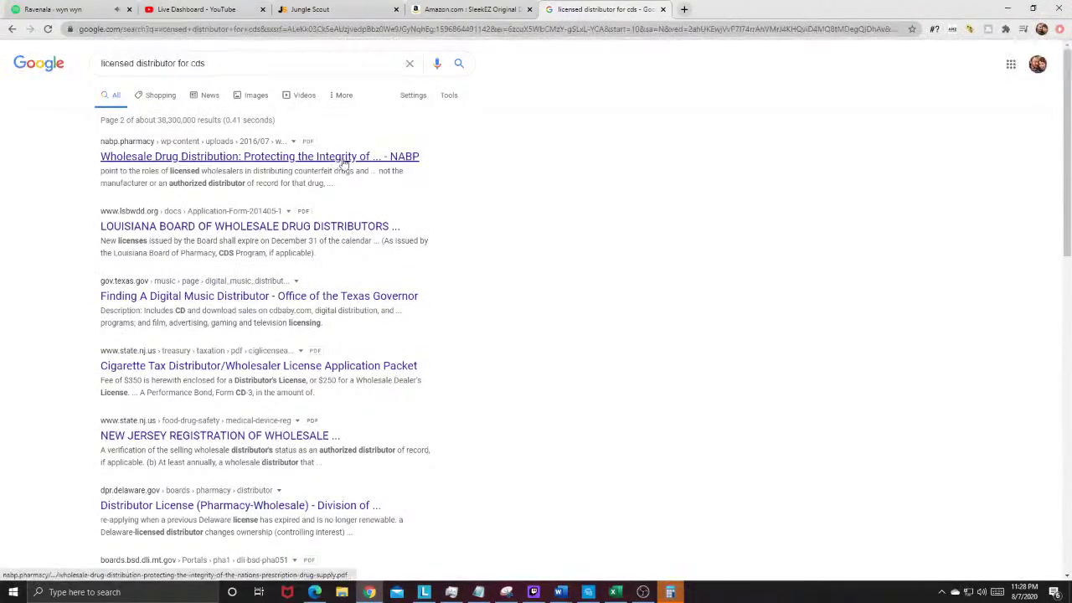
scroll(343, 161, "down", 2)
left_click(259, 187)
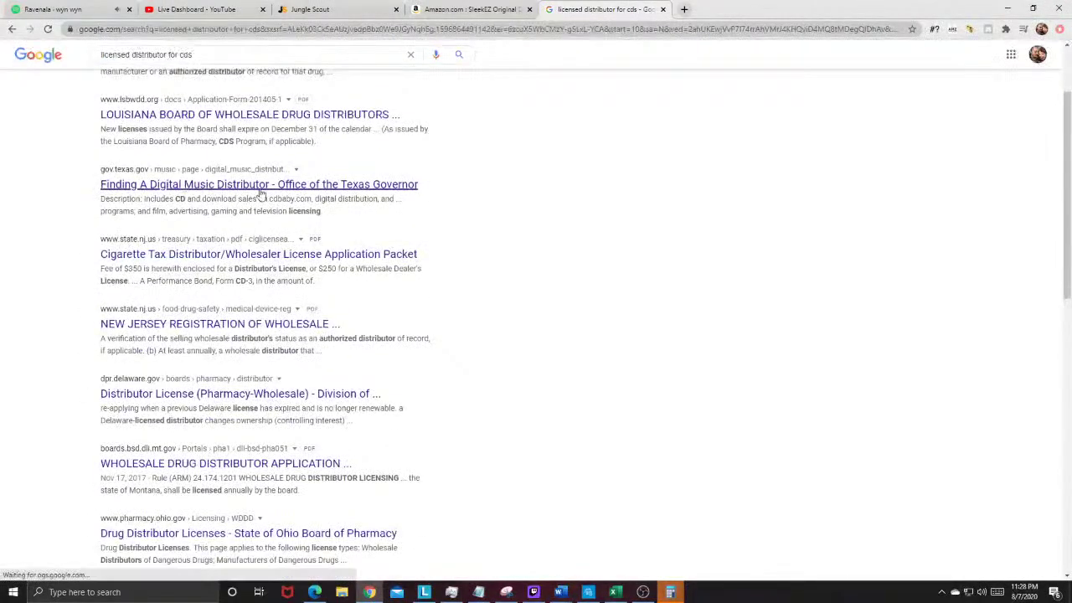
scroll(190, 210, "down", 2)
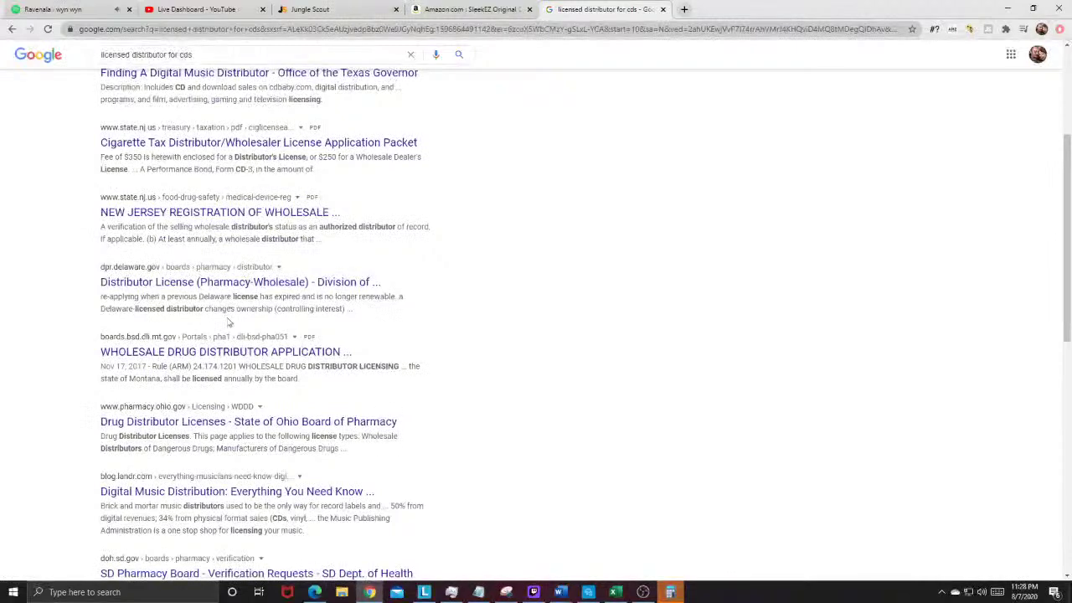
scroll(155, 436, "up", 4)
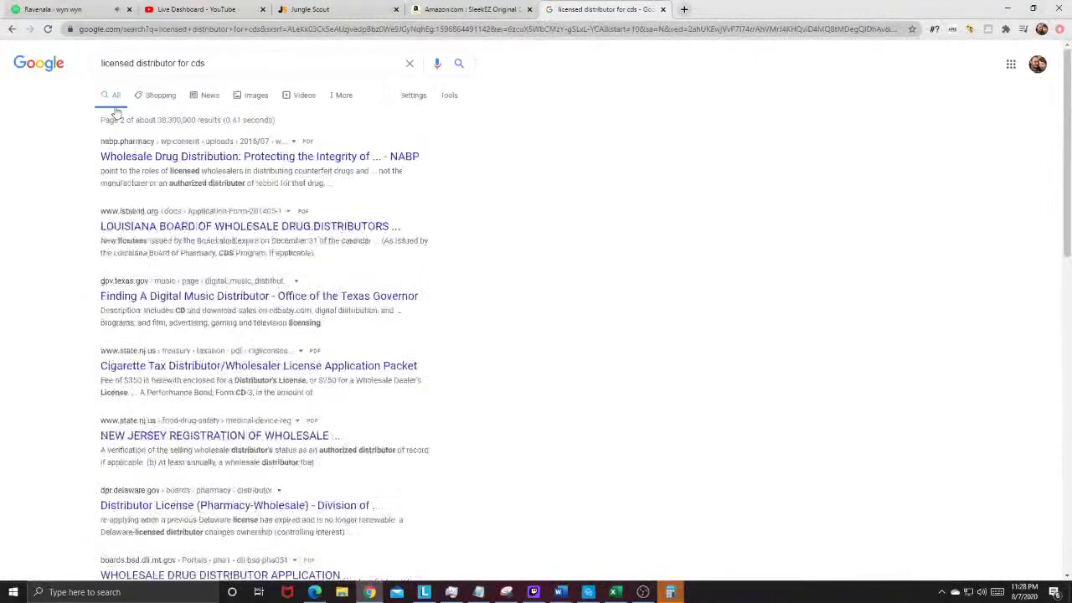
left_click(14, 32)
Step: Go back to Alliance Entertainment at aent.com
left_click(147, 30)
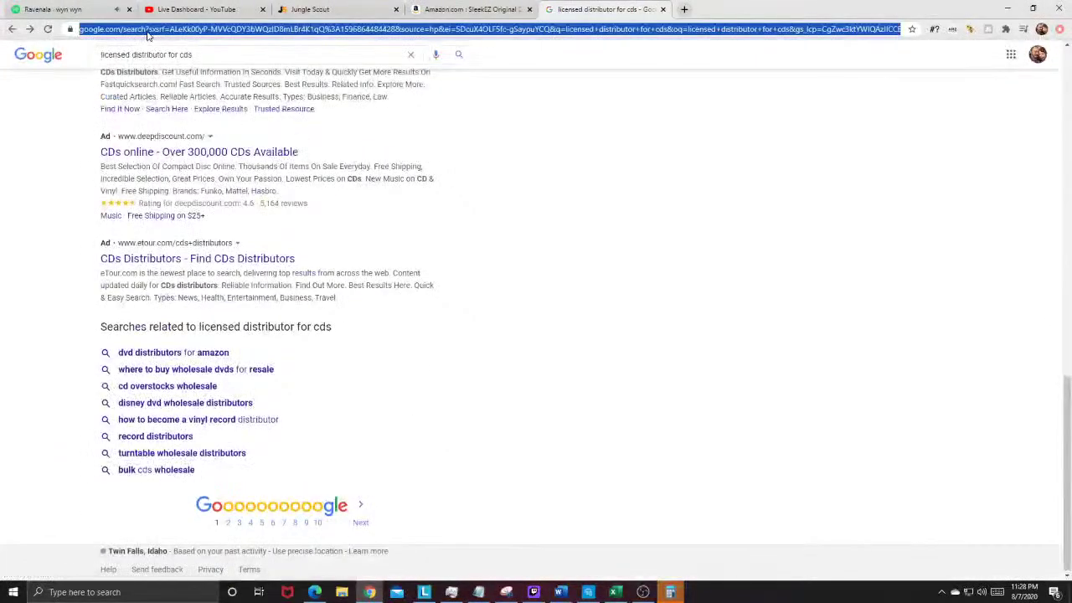
type("aent.com")
key("Return")
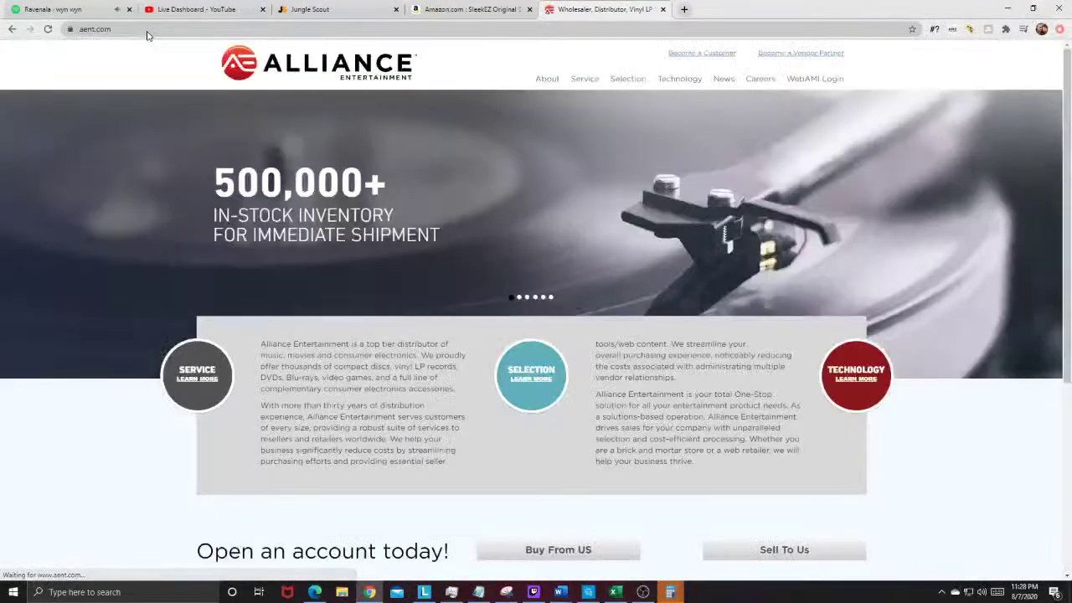
Step: Bookmark the Alliance Entertainment home page
left_click(452, 241)
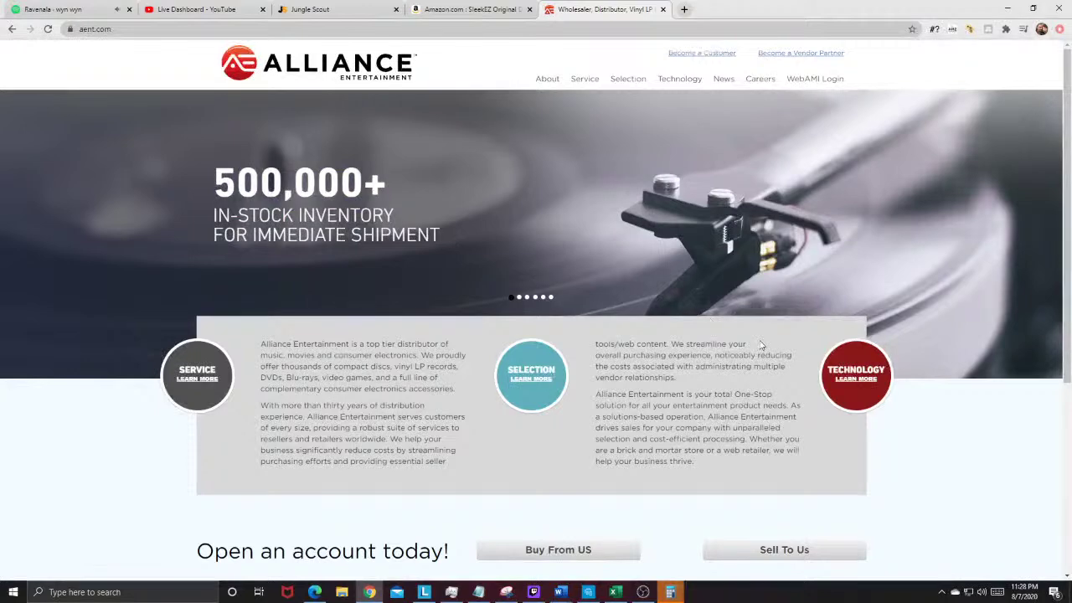
scroll(760, 345, "down", 1)
left_click(911, 30)
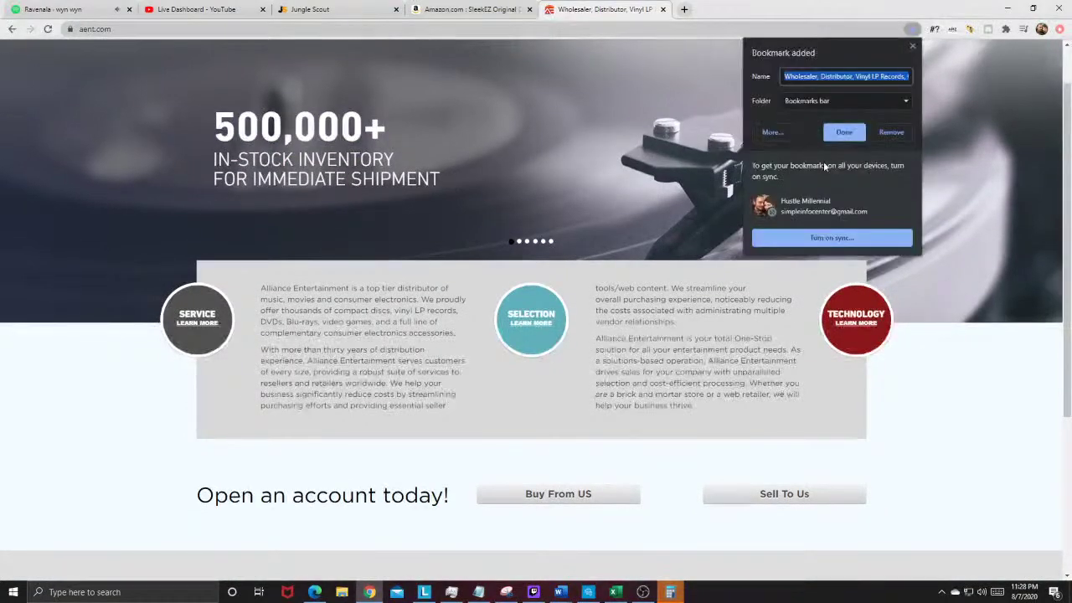
left_click(843, 134)
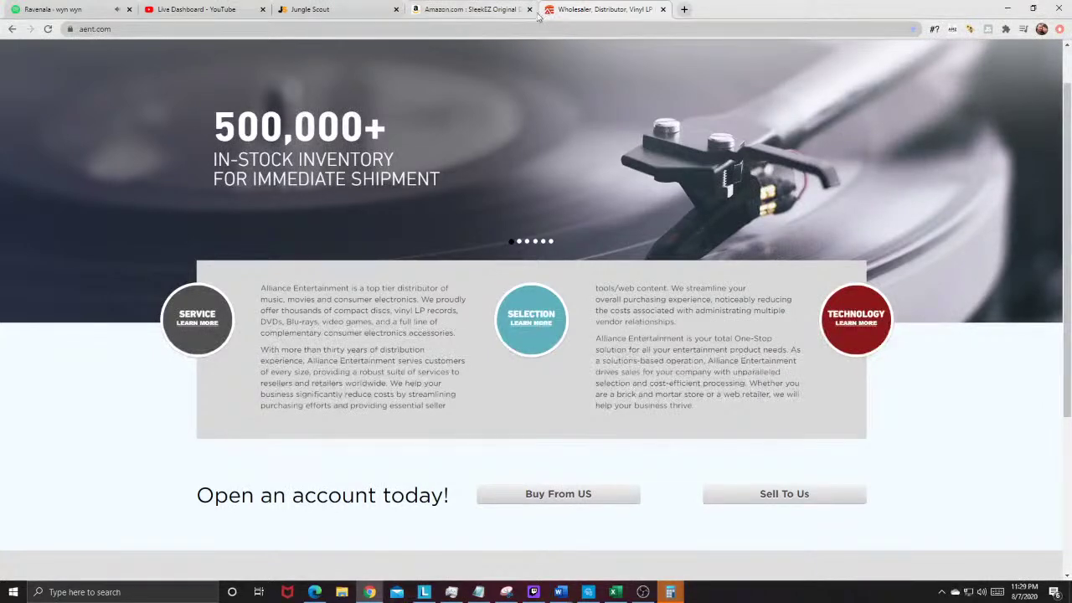
Step: Load the Entertainment Earth site in a new tab
left_click(684, 11)
type("entertainmentearth.com")
key("Return")
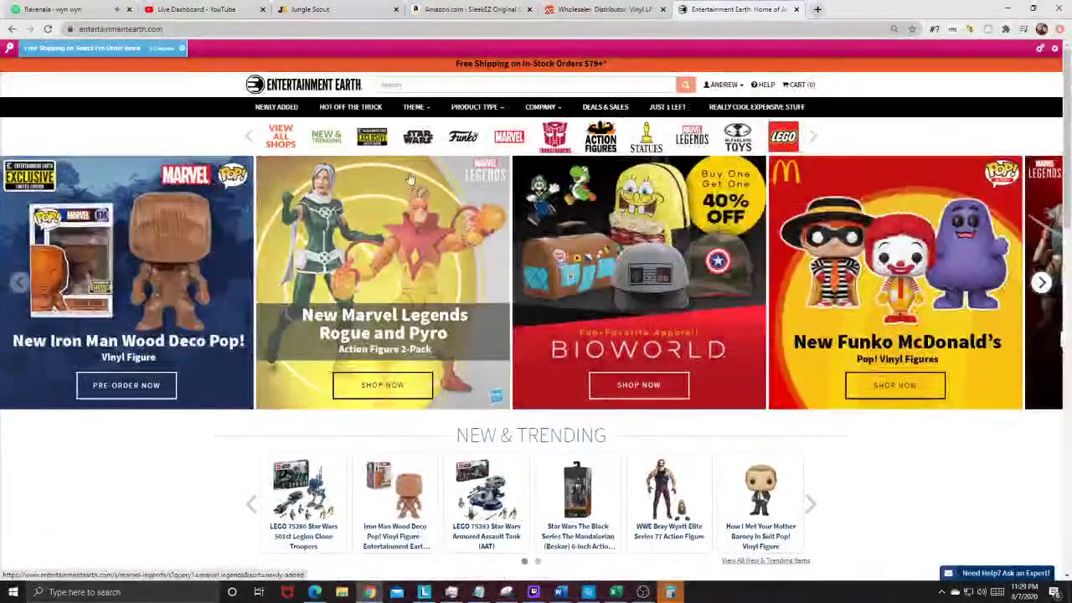
Step: Browse Entertainment Earth's LEGO shop sorted by lowest price
left_click(784, 138)
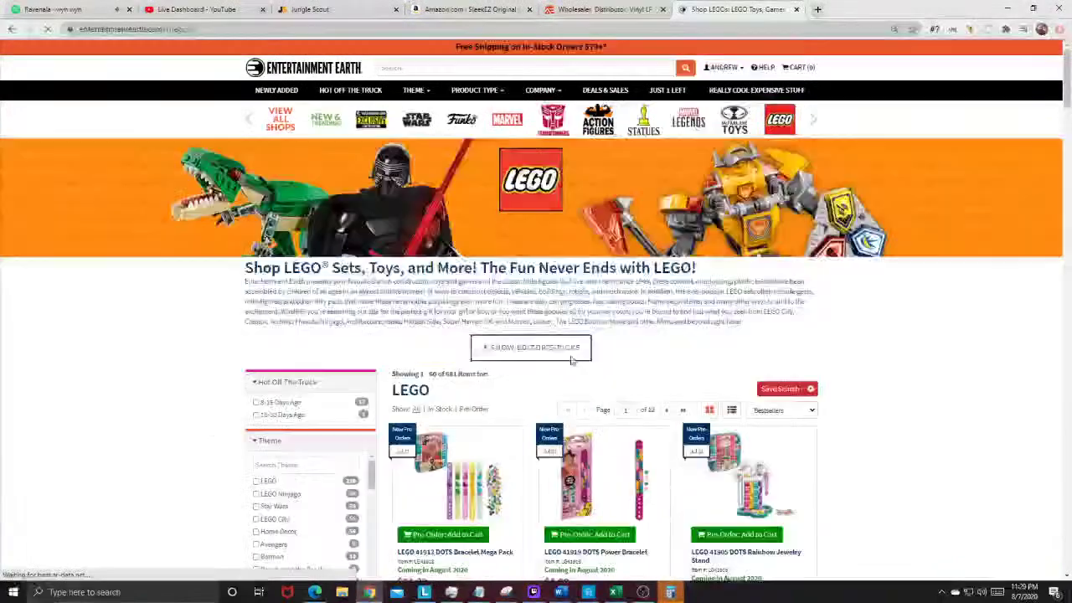
left_click(780, 410)
left_click(779, 434)
scroll(888, 404, "down", 3)
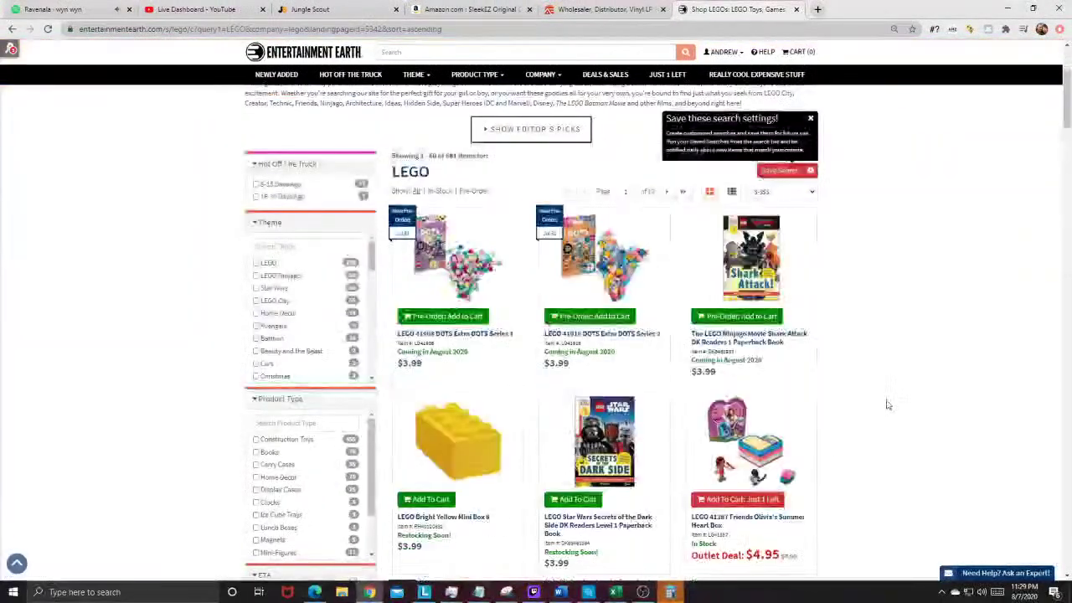
scroll(545, 225, "down", 4)
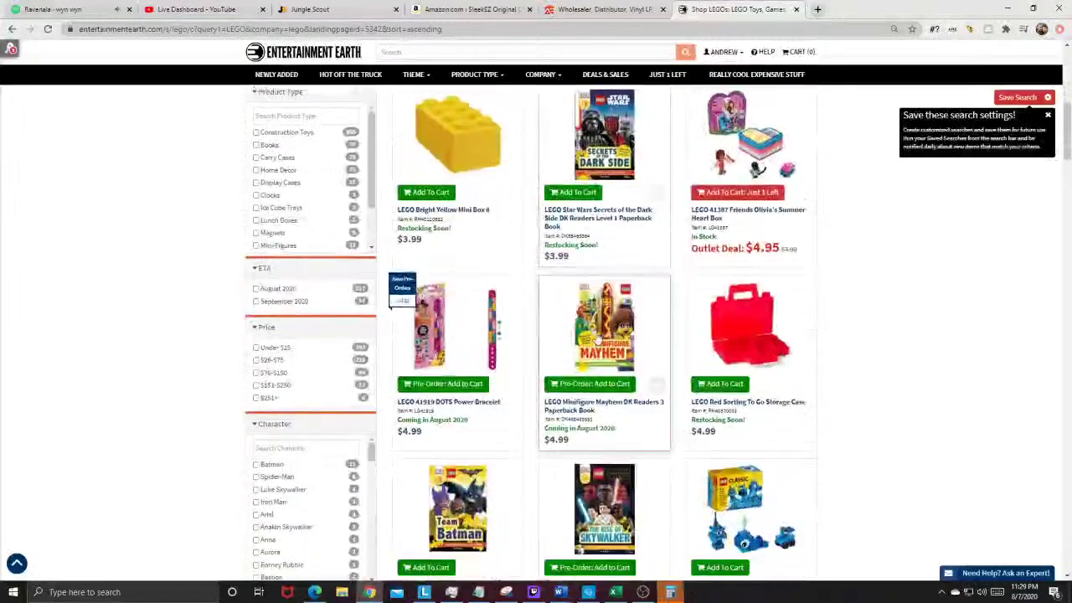
scroll(499, 340, "down", 3)
scroll(494, 339, "down", 3)
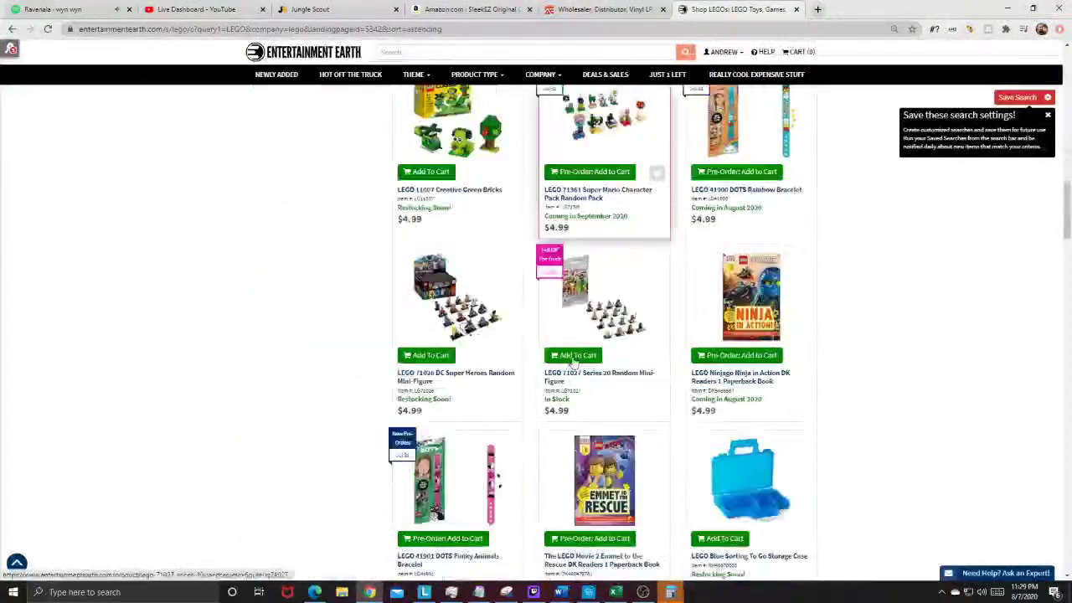
scroll(494, 335, "up", 10)
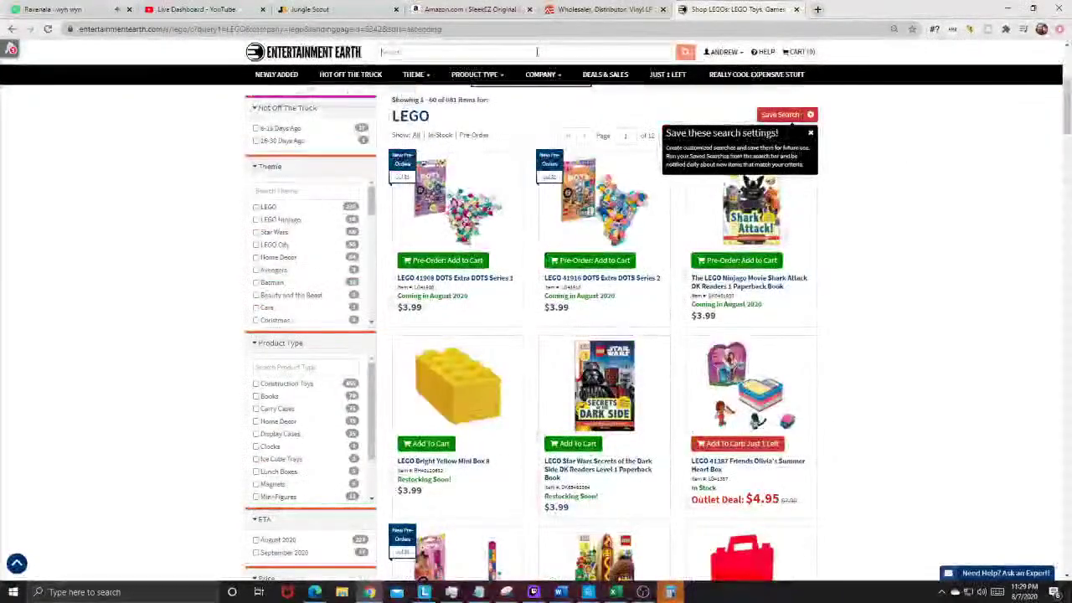
Step: Search the site for 'pez' and copy the Oogie Boogie Glow-in-the-Dark Pop! Pez title
left_click(536, 52)
key("Return")
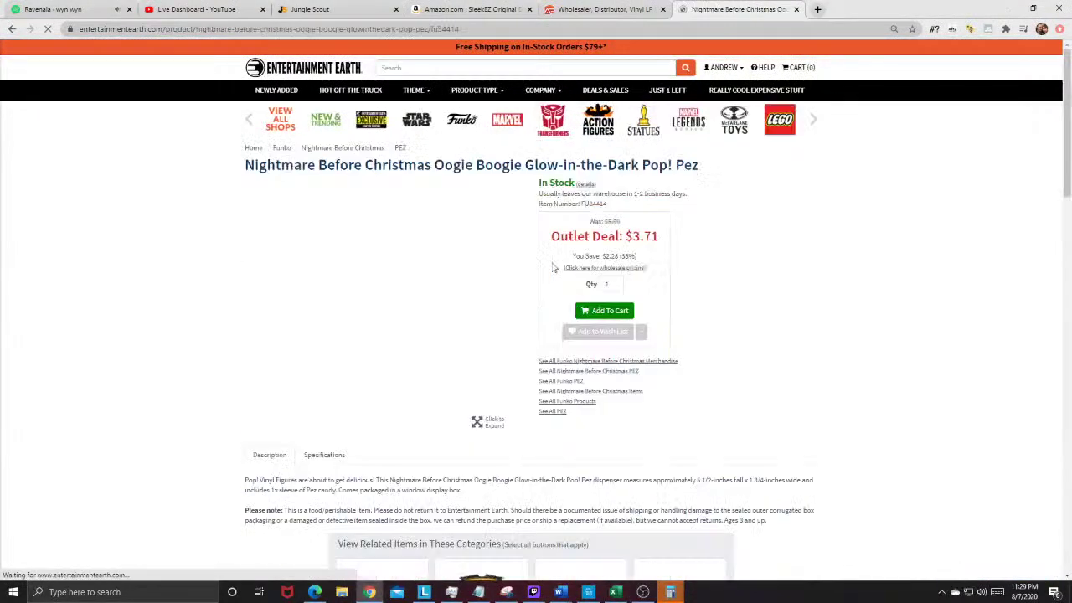
left_click_drag(245, 165, 644, 178)
right_click(702, 172)
left_click(719, 181)
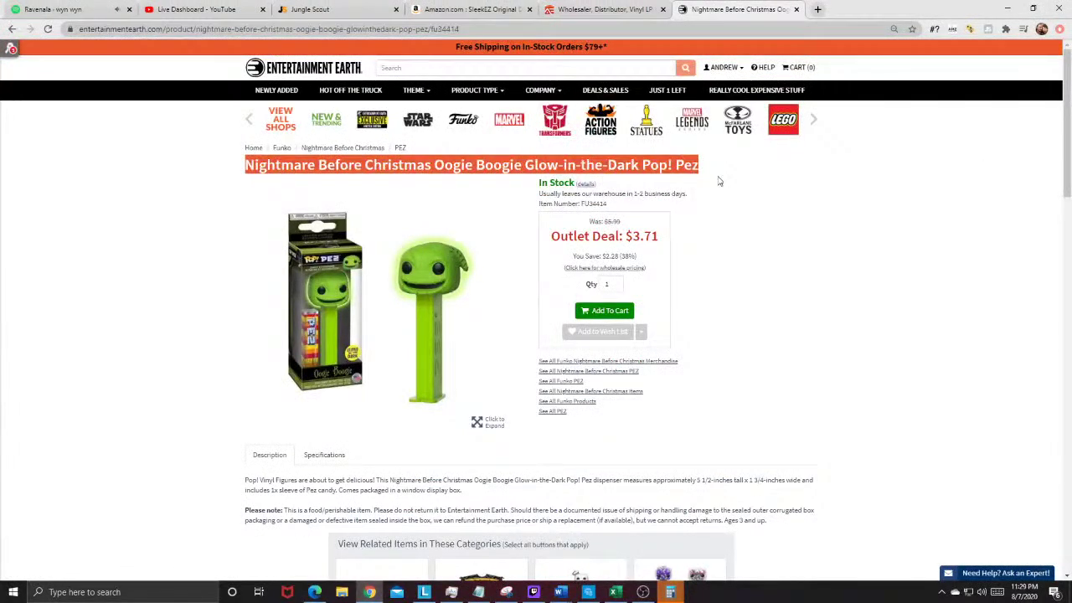
left_click(814, 9)
Step: Search Amazon for the copied Oogie Boogie Pop! Pez title
type("amazon.com")
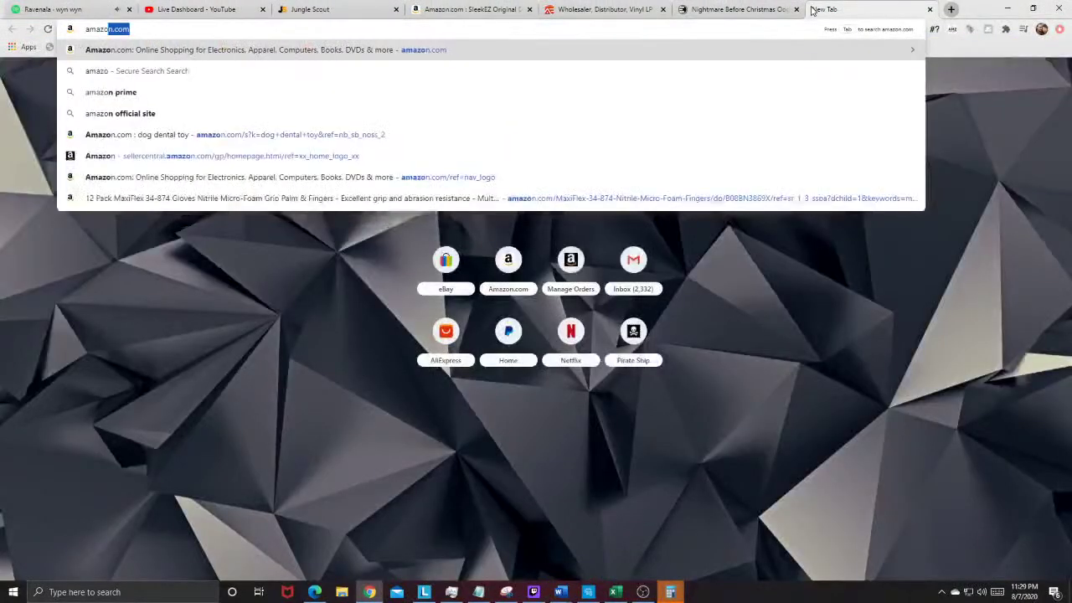
key("Return")
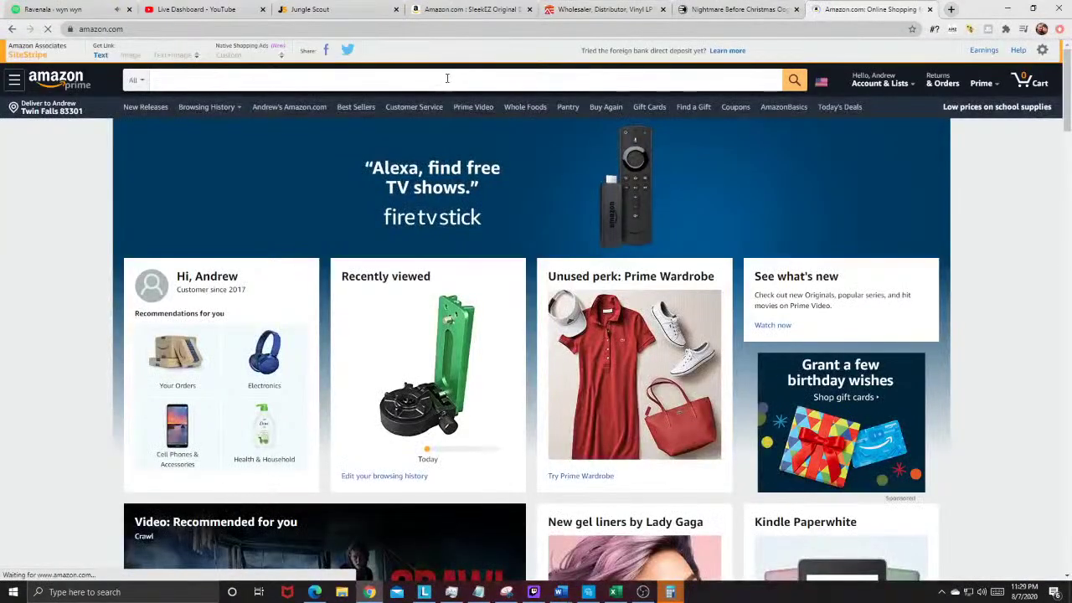
key("ctrl+v")
left_click(793, 81)
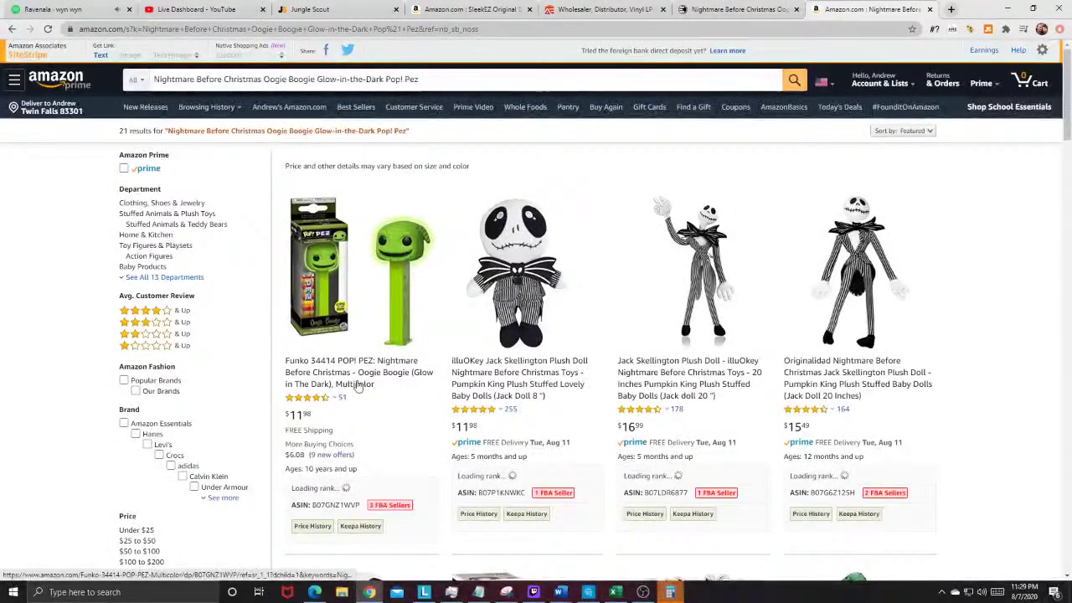
scroll(328, 433, "down", 1)
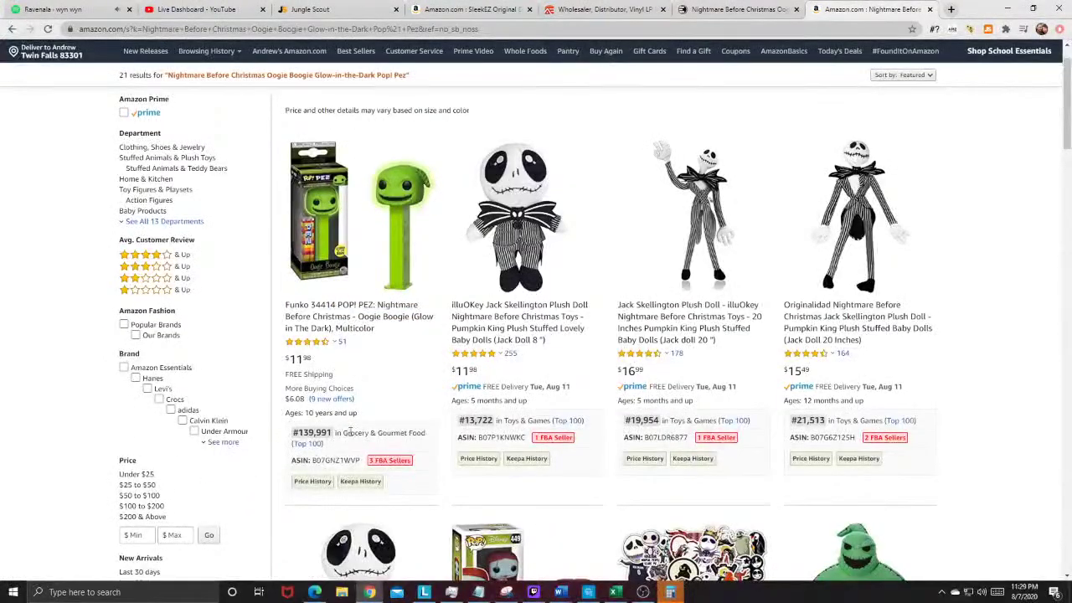
left_click_drag(344, 433, 445, 433)
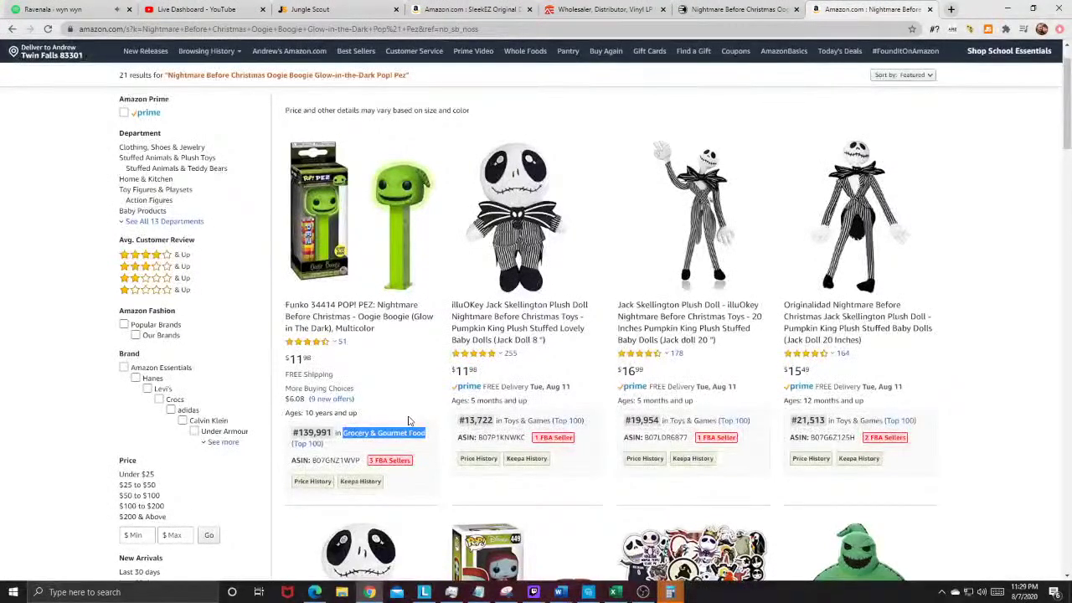
left_click(412, 413)
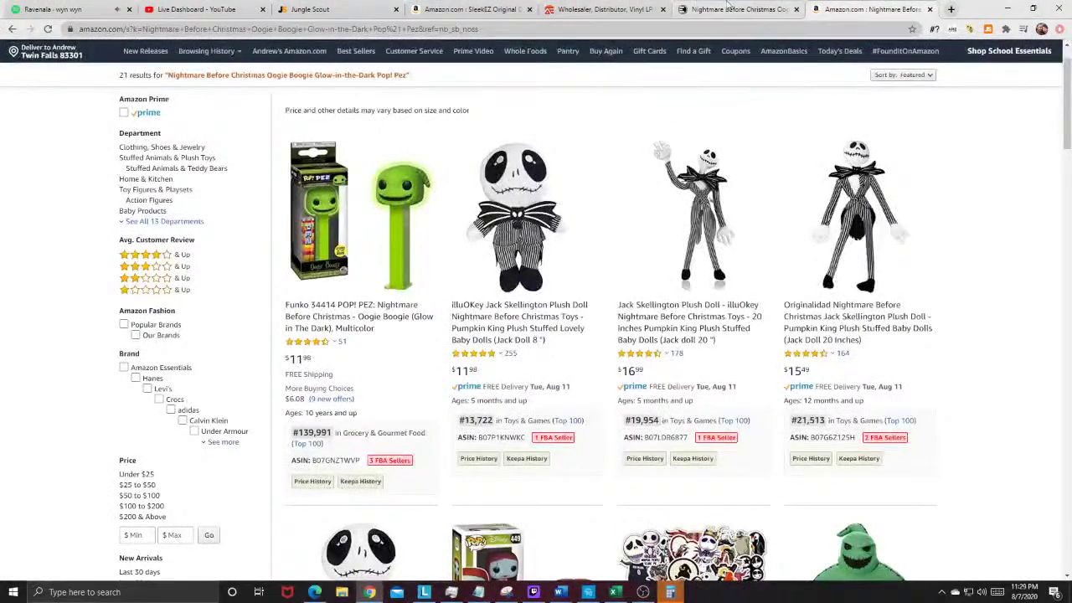
Step: Compare against Entertainment Earth's $3.71 page and open the Funko Oogie Boogie Pez listing at $11.98
left_click(728, 8)
left_click(871, 7)
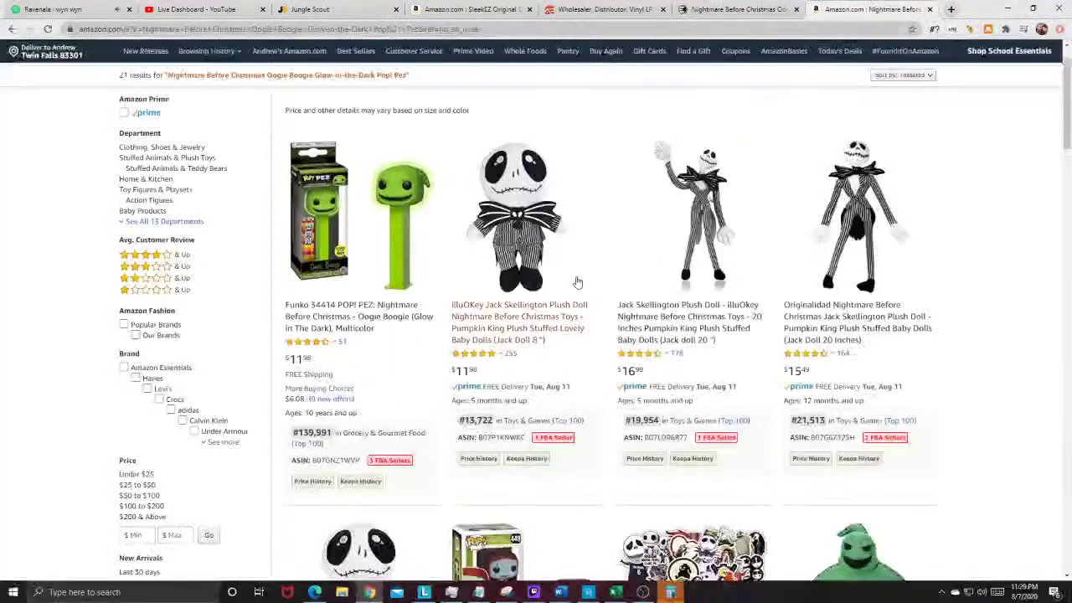
left_click(691, 8)
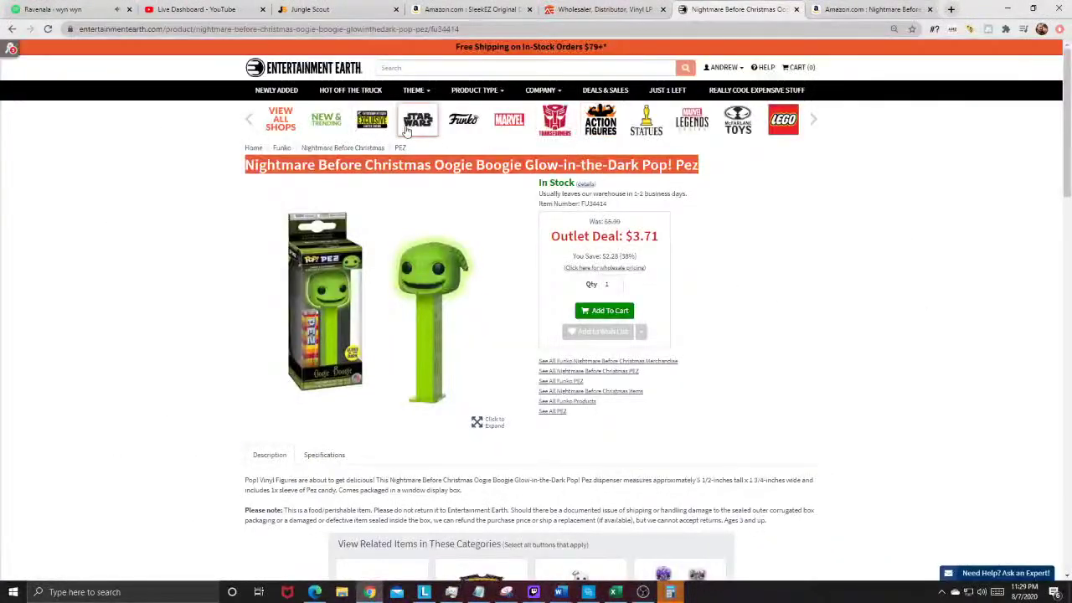
key("ctrl+Tab")
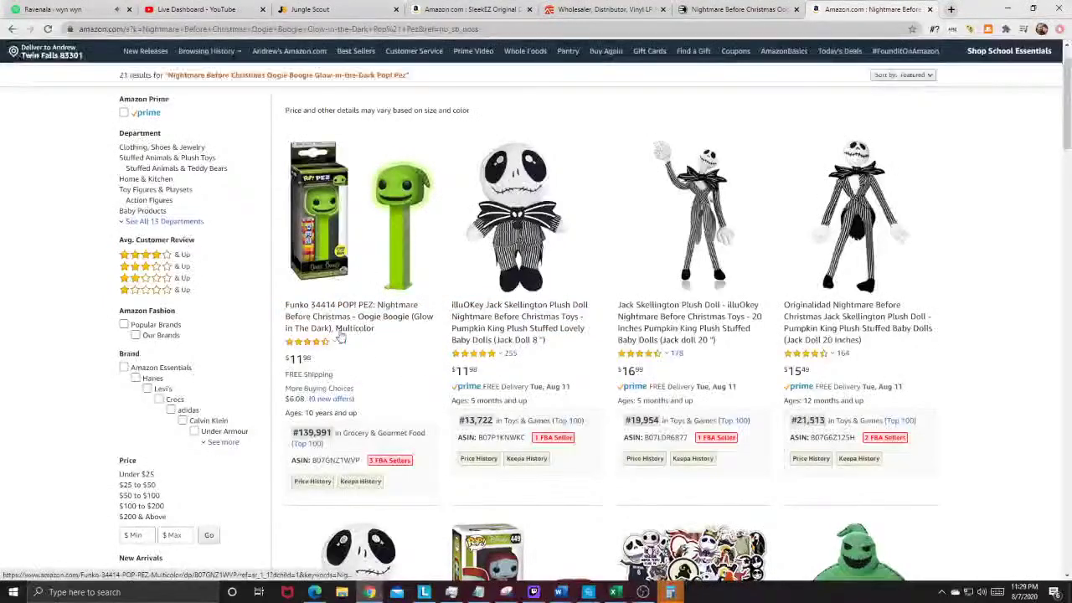
mouse_move(308, 347)
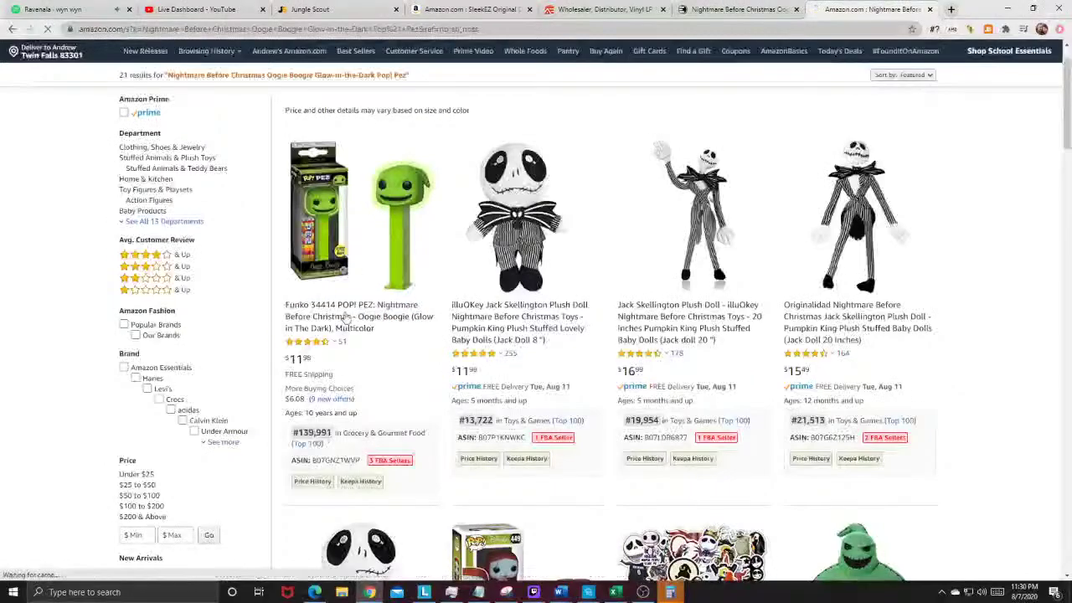
left_click(325, 354)
scroll(395, 269, "down", 10)
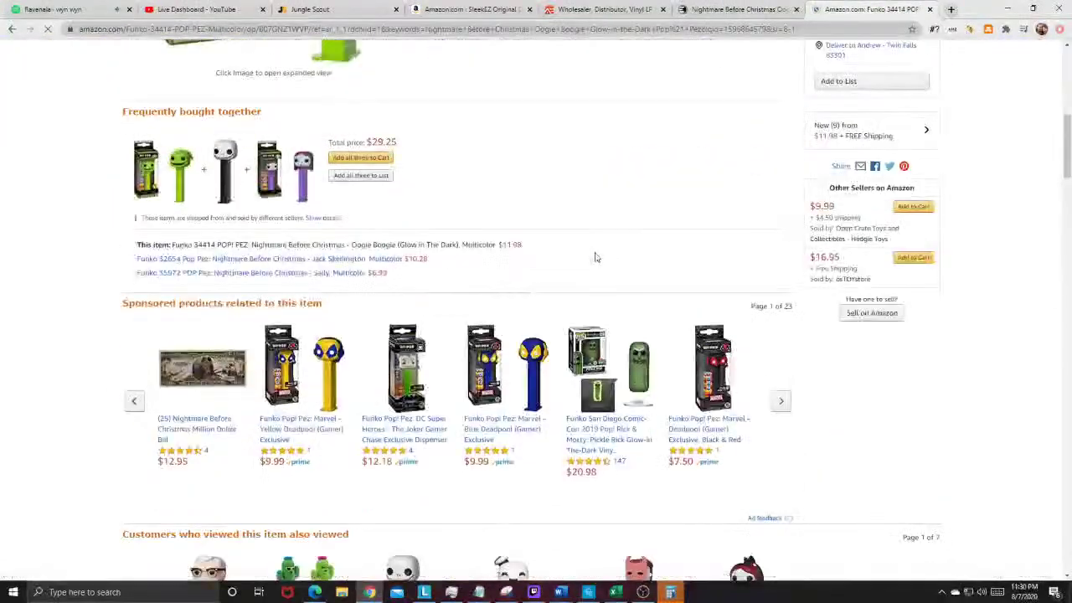
scroll(616, 282, "up", 3)
scroll(616, 282, "up", 5)
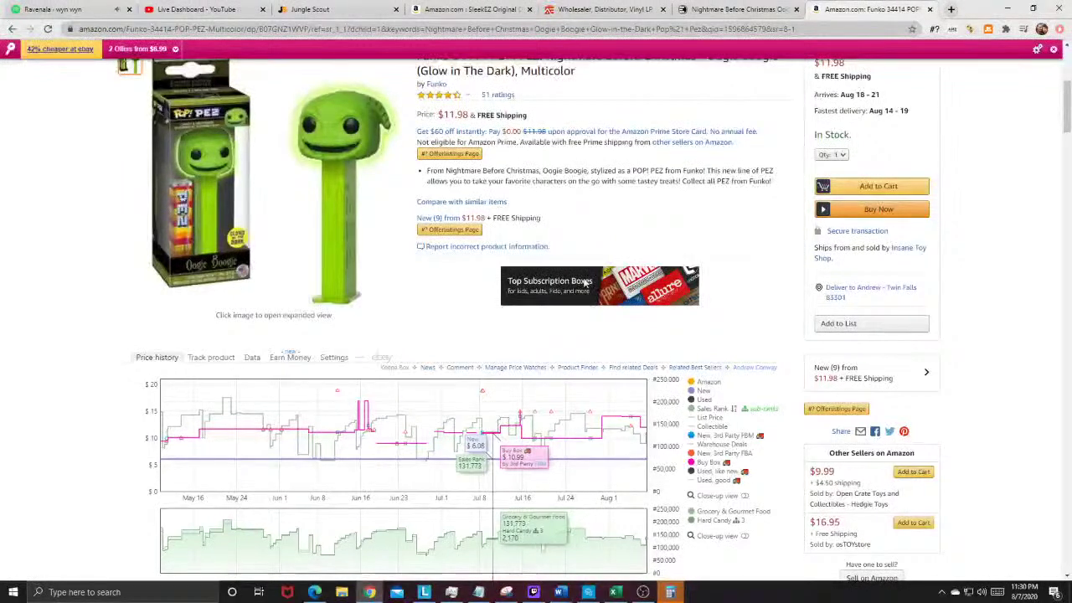
left_click(959, 9)
Step: Go to Google and search for 'aent reviews'
type("goog")
key("Return")
type("aent reviews")
key("Return")
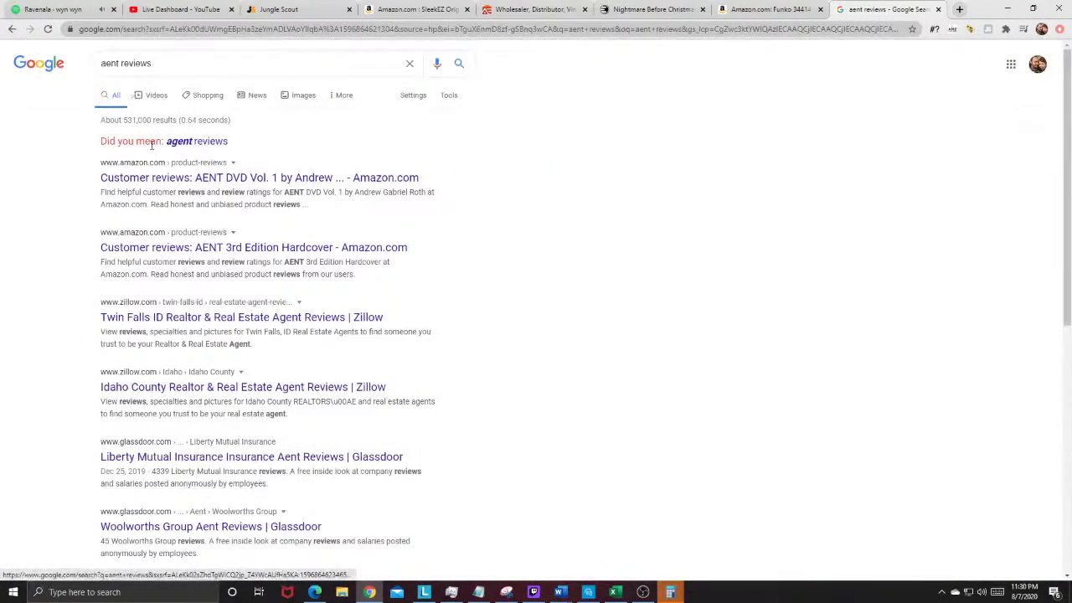
Step: Refine the search to 'aent distributor reviews' and open Alliance Entertainment's Facebook page, rated 4.1
left_click(118, 63)
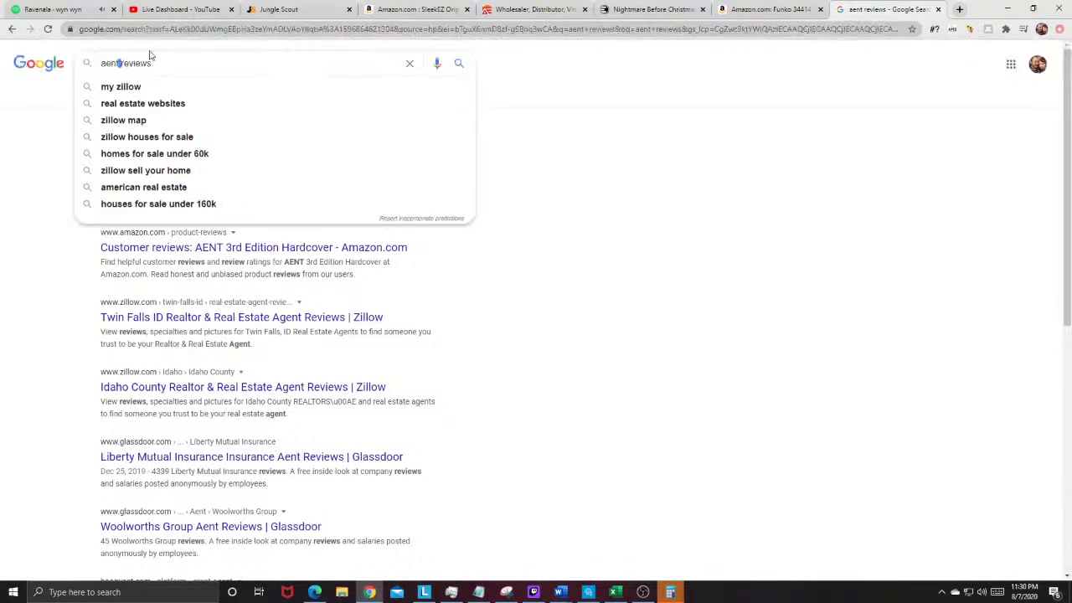
type("distributor")
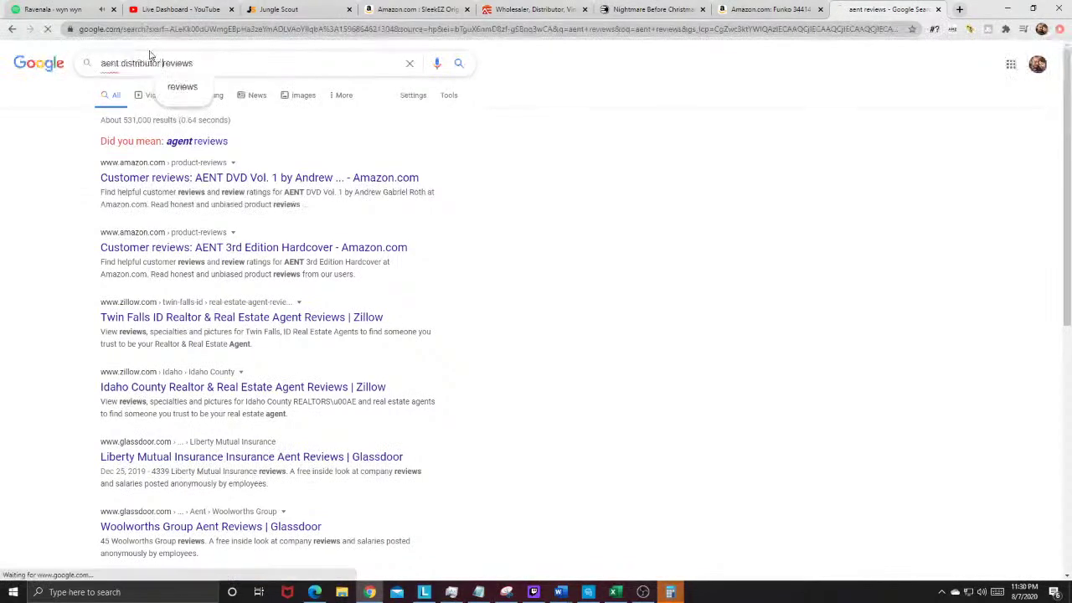
key("Return")
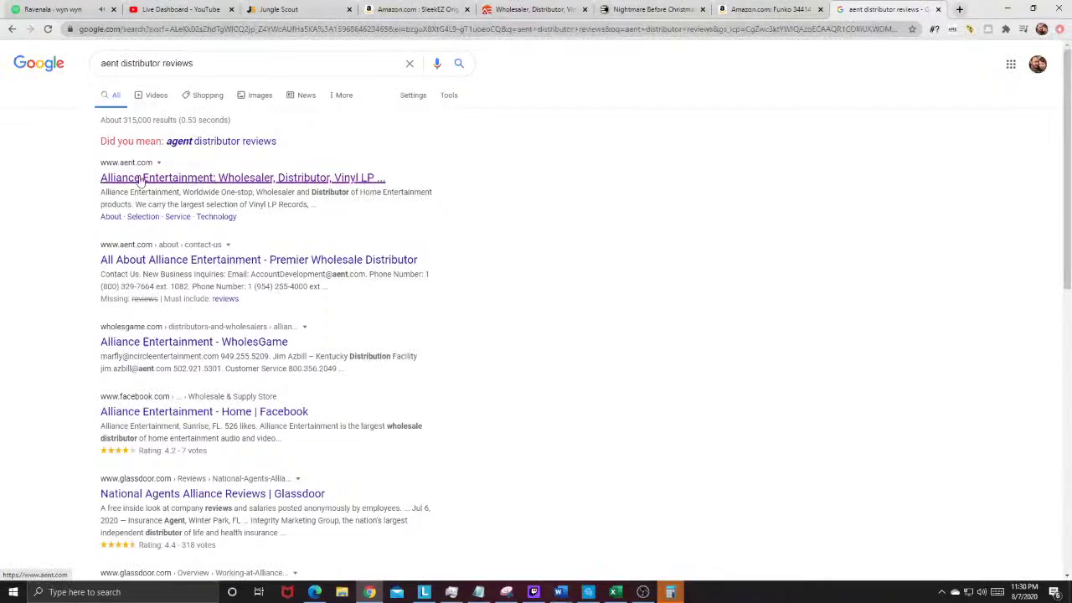
scroll(116, 286, "down", 1)
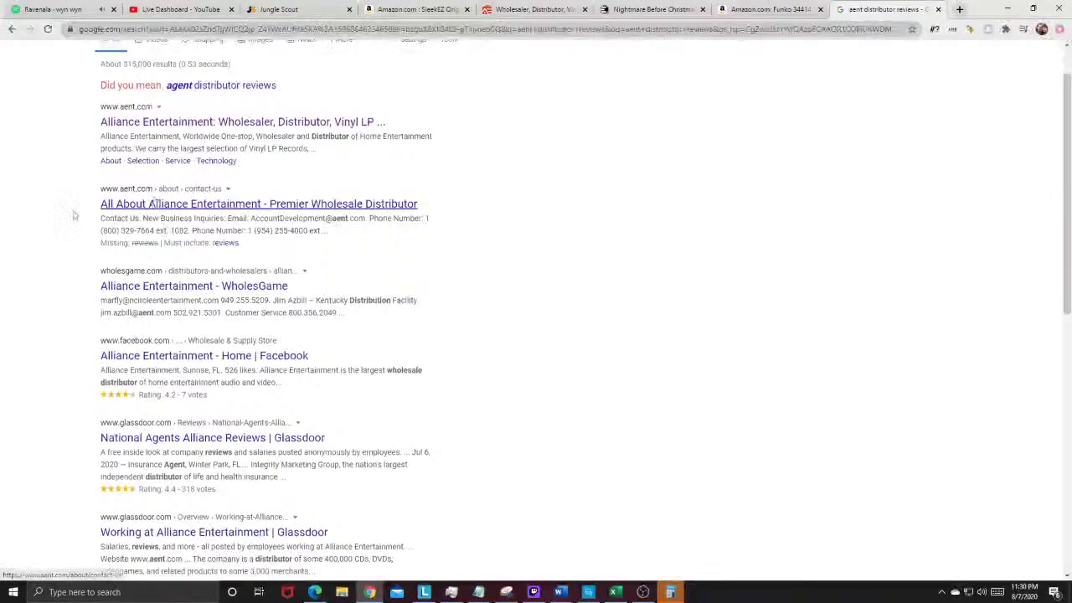
left_click(184, 288)
scroll(183, 295, "down", 2)
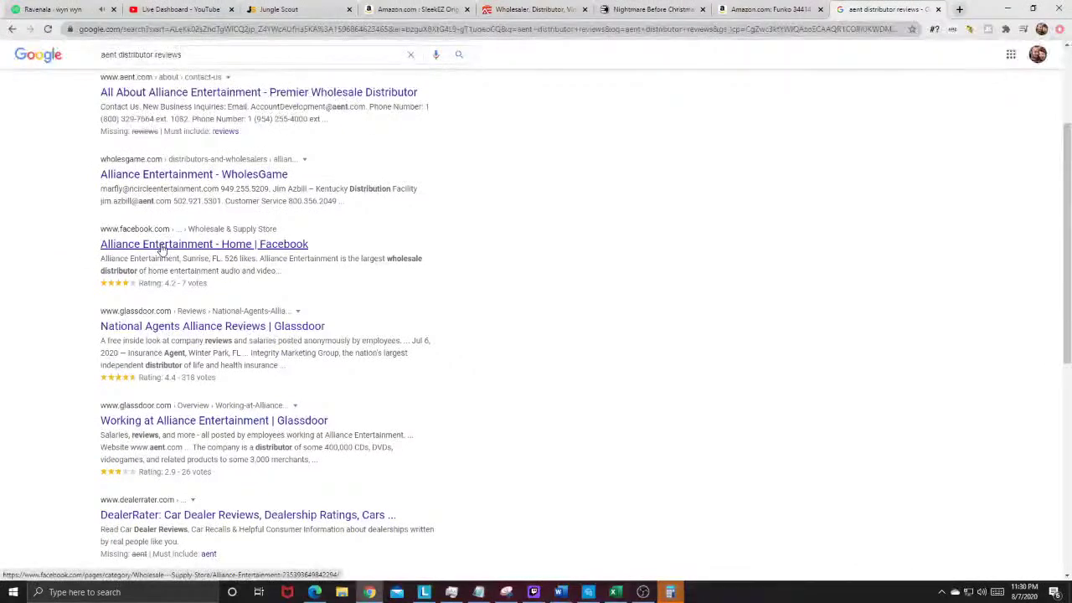
left_click(281, 244)
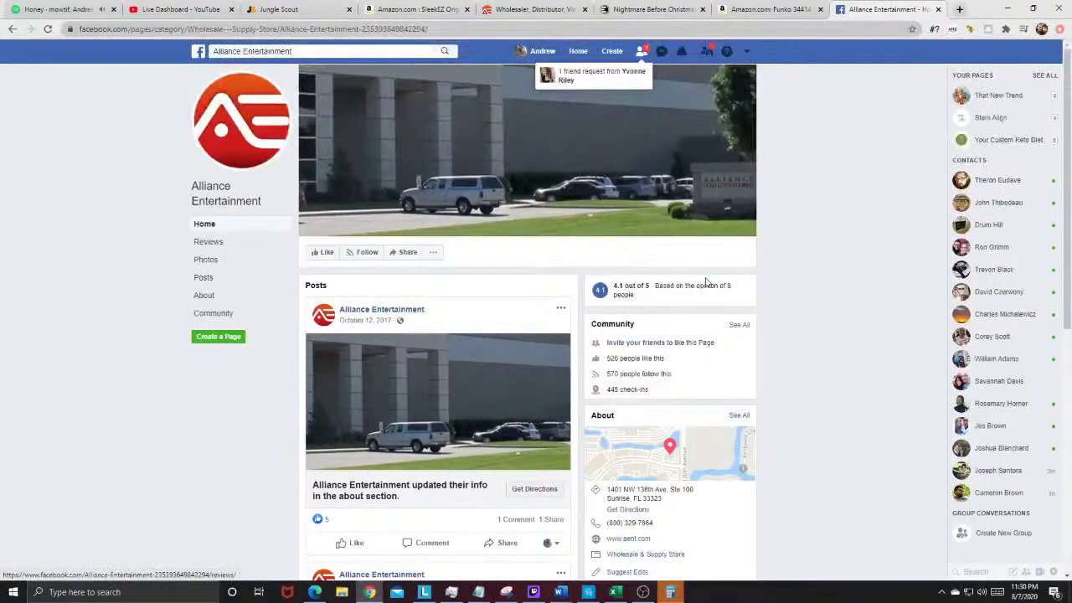
Step: Close the Facebook page and limit the Amazon listing's price history chart to one week
left_click(937, 10)
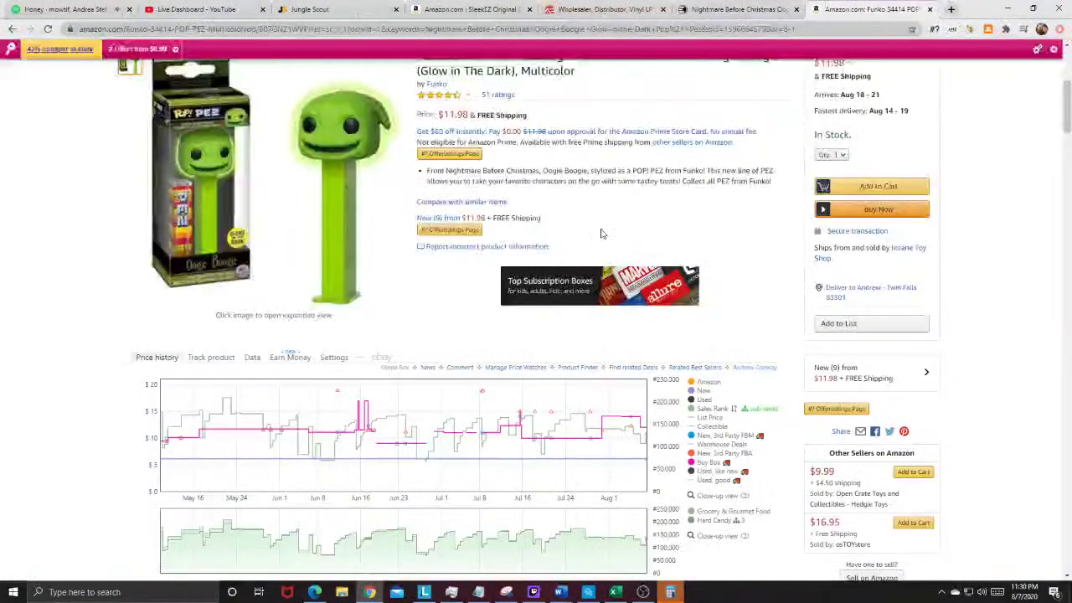
scroll(505, 297, "down", 1)
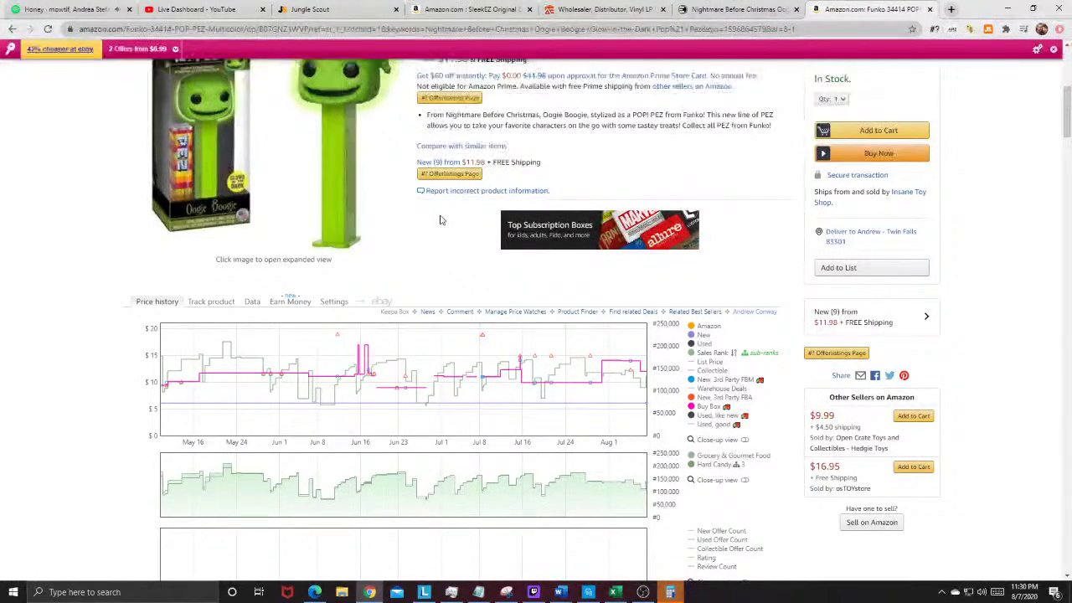
scroll(441, 220, "up", 2)
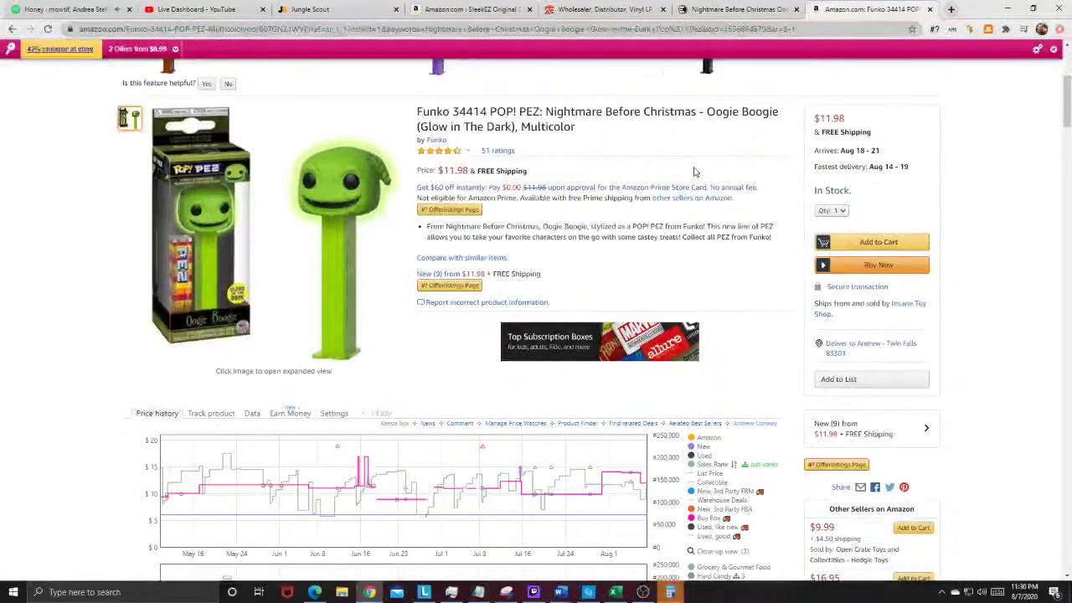
scroll(687, 170, "up", 1)
scroll(686, 170, "down", 4)
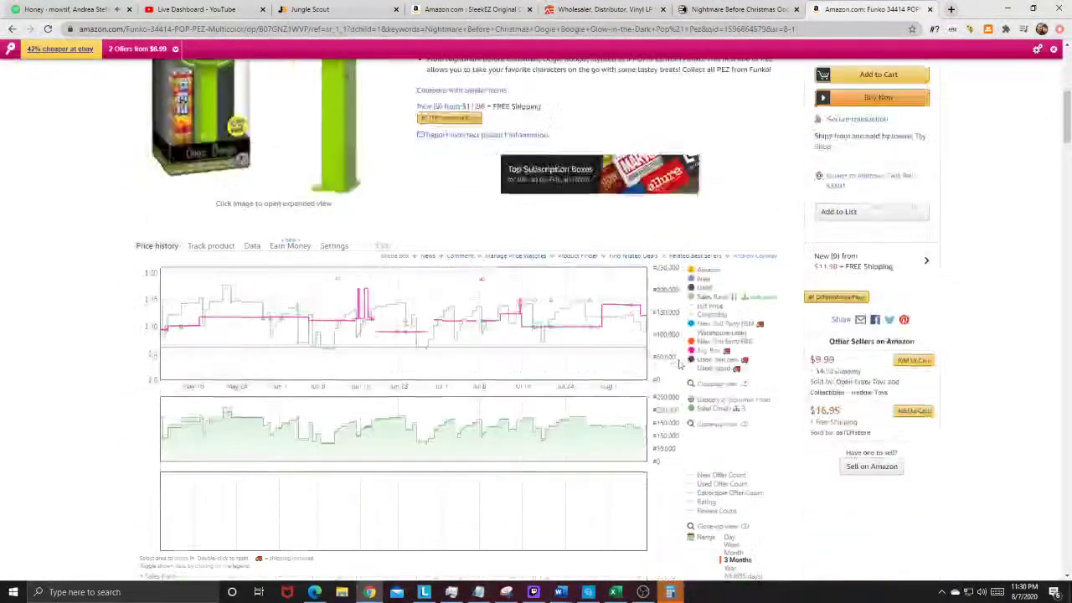
left_click(728, 545)
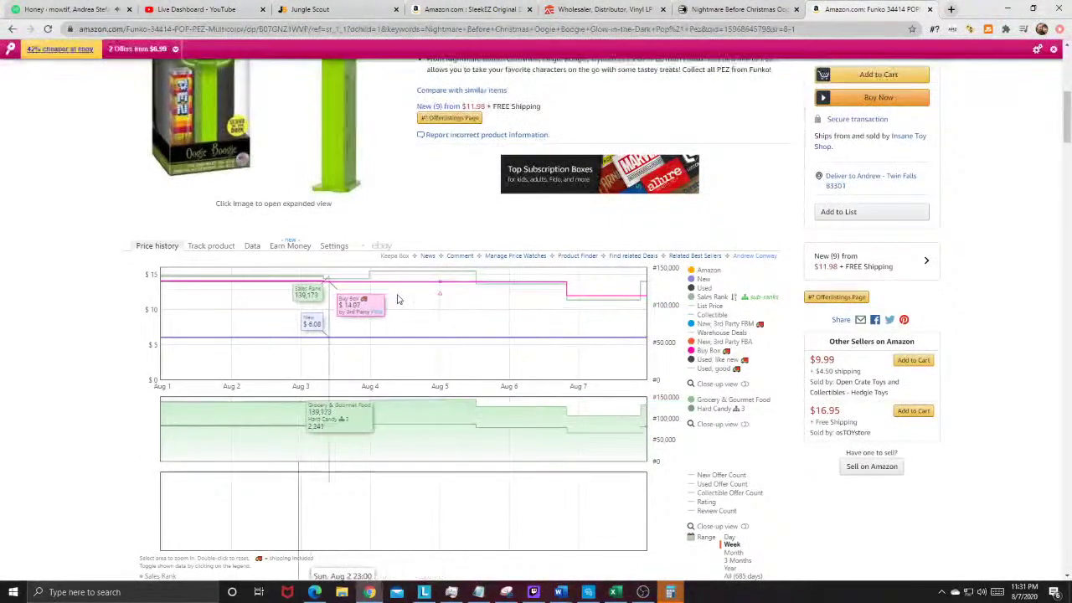
scroll(652, 256, "up", 4)
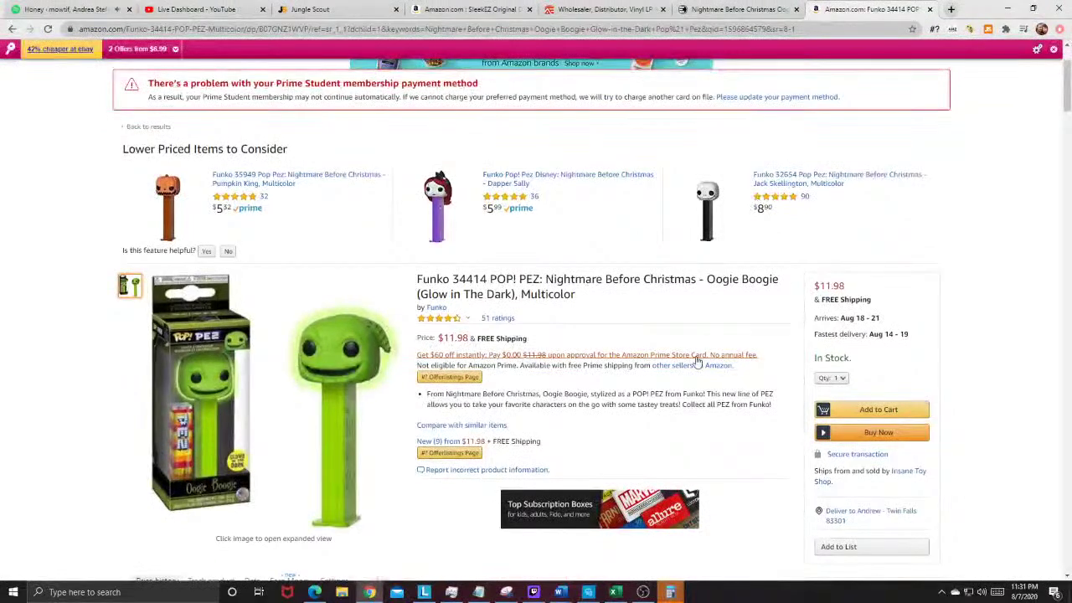
scroll(697, 360, "down", 3)
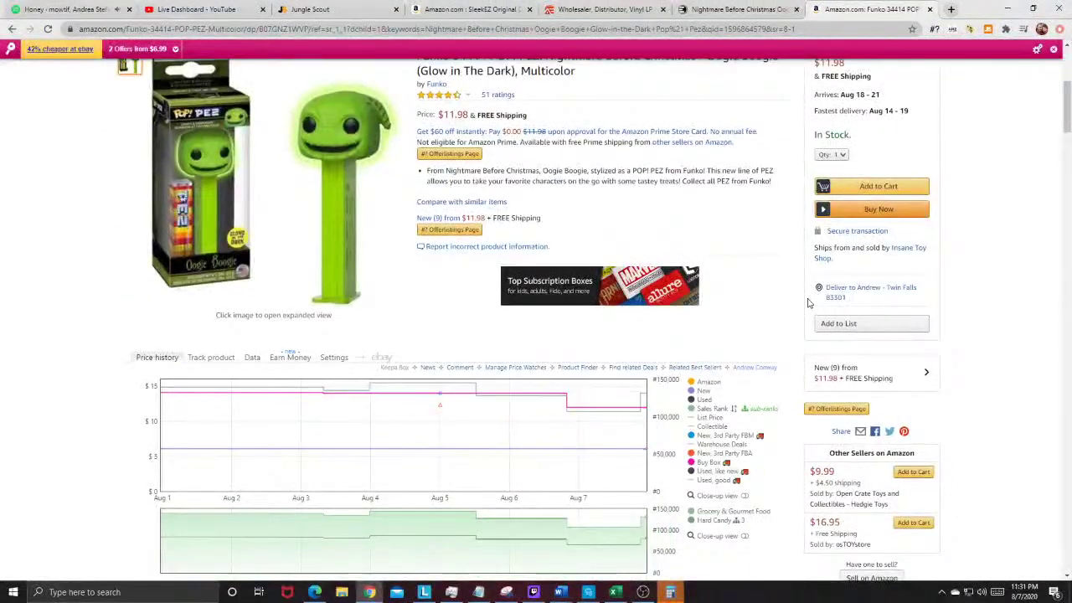
scroll(808, 303, "up", 1)
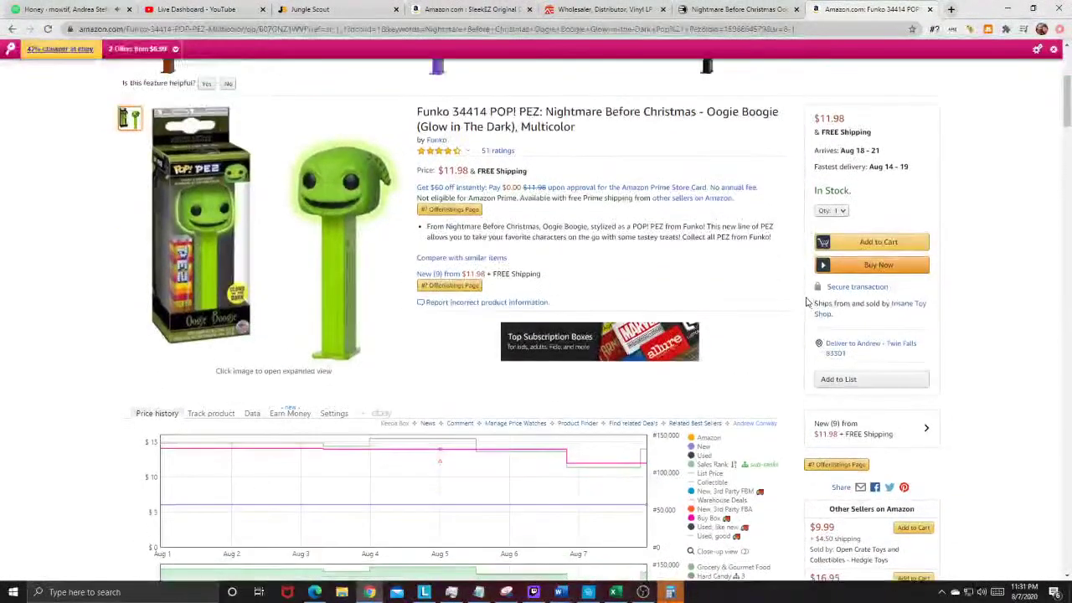
Step: Filter the Oogie Boogie PEZ's other offers to Prime only, review the sellers, and close the panel
left_click(449, 278)
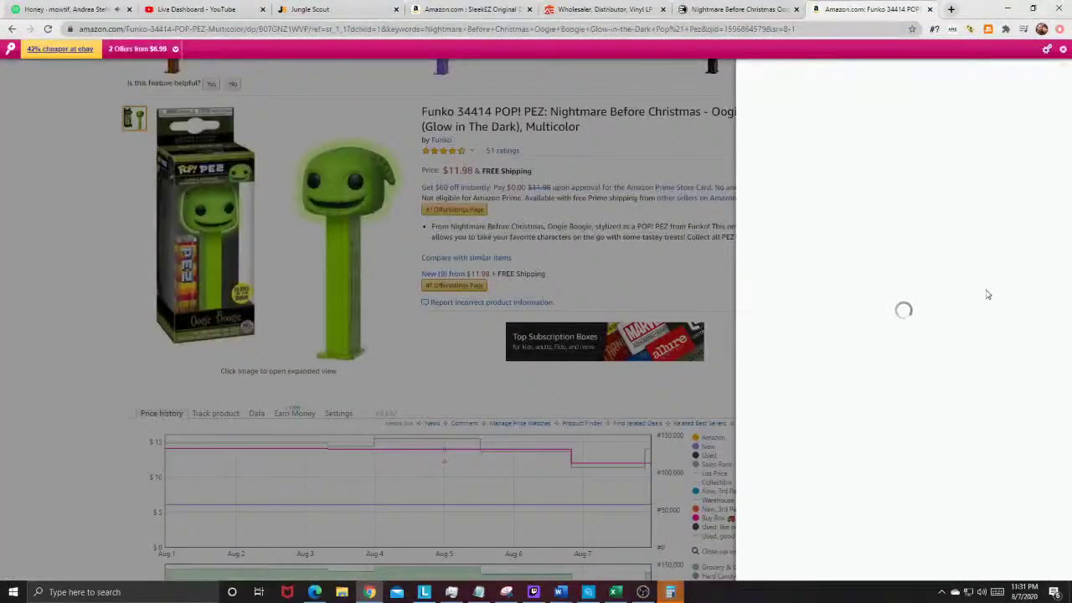
left_click(1033, 154)
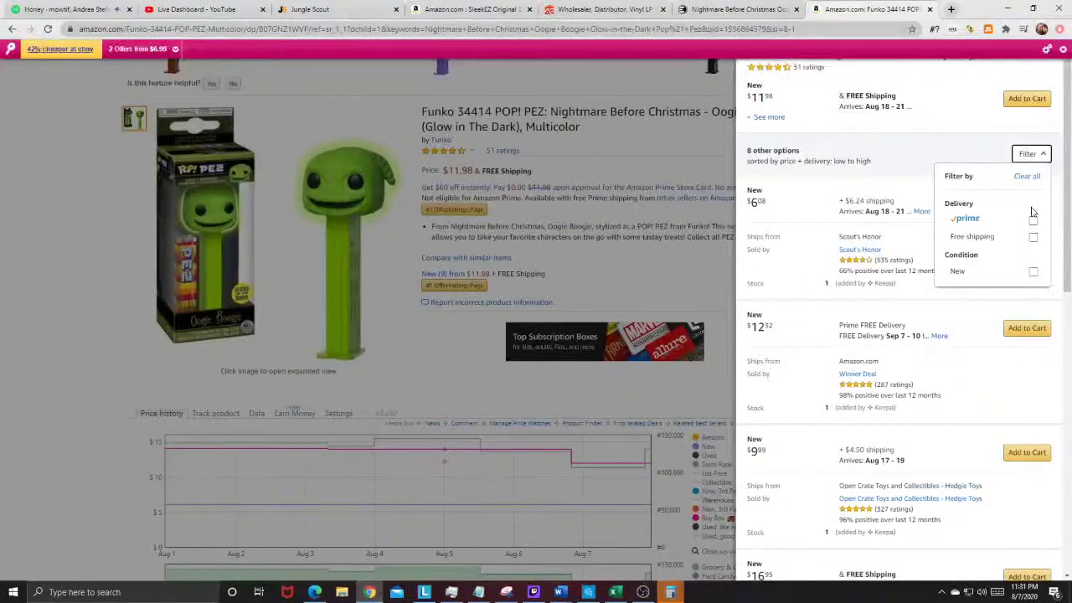
left_click(1032, 218)
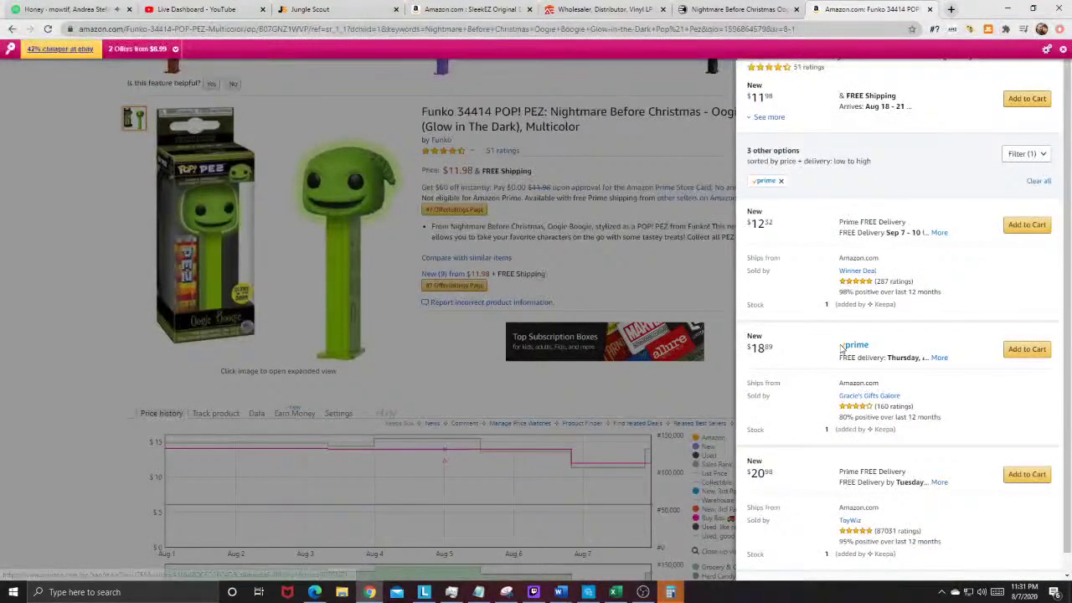
scroll(836, 343, "down", 1)
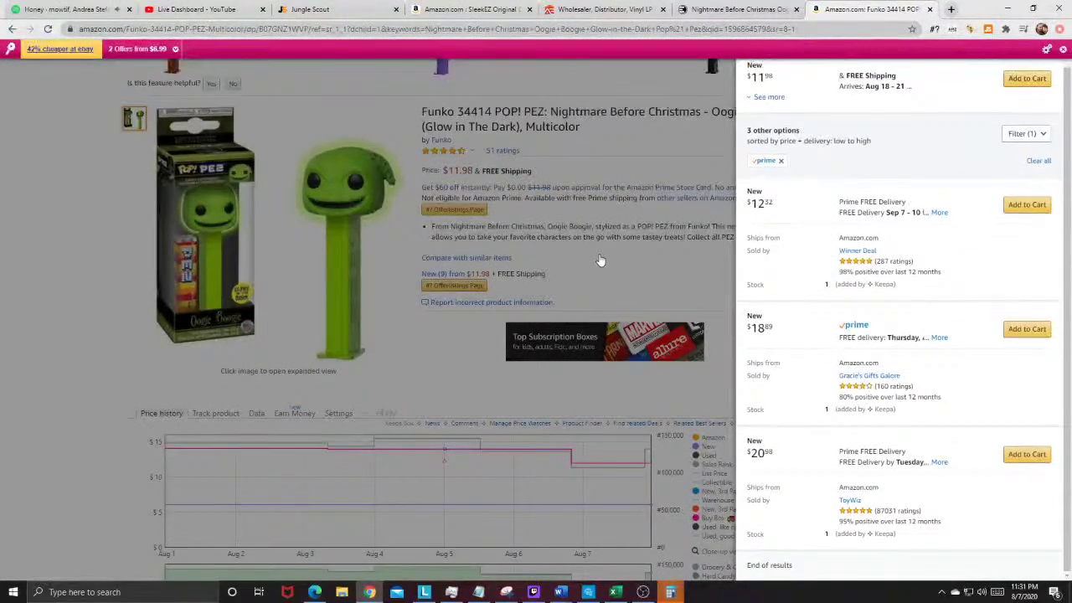
left_click(599, 261)
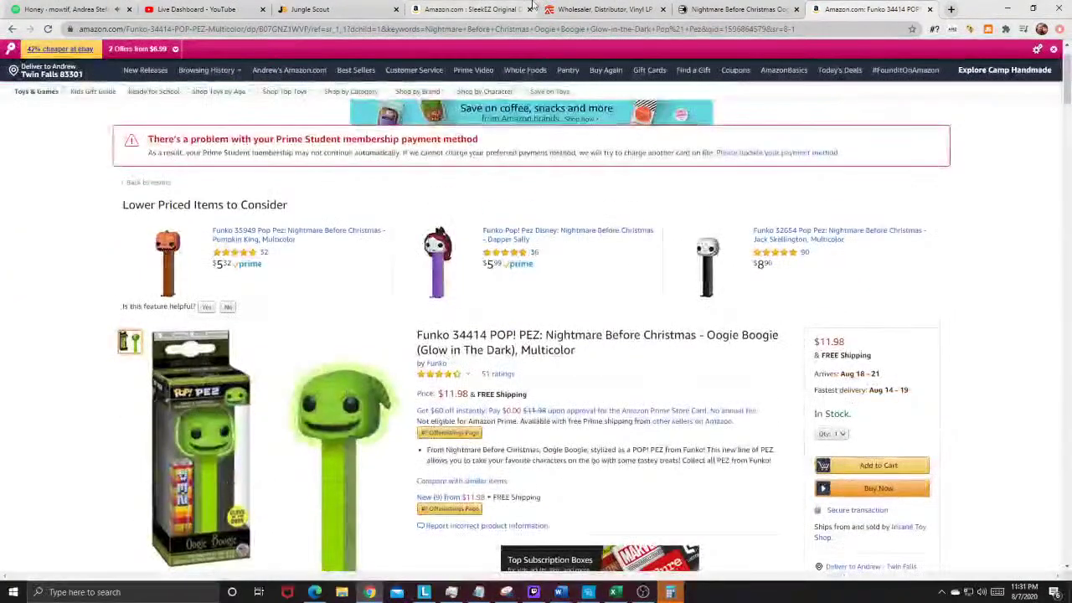
left_click(737, 9)
Step: Add 20 Oogie Boogie Glow-in-the-Dark Pop! Pez to the Entertainment Earth cart
left_click(611, 285)
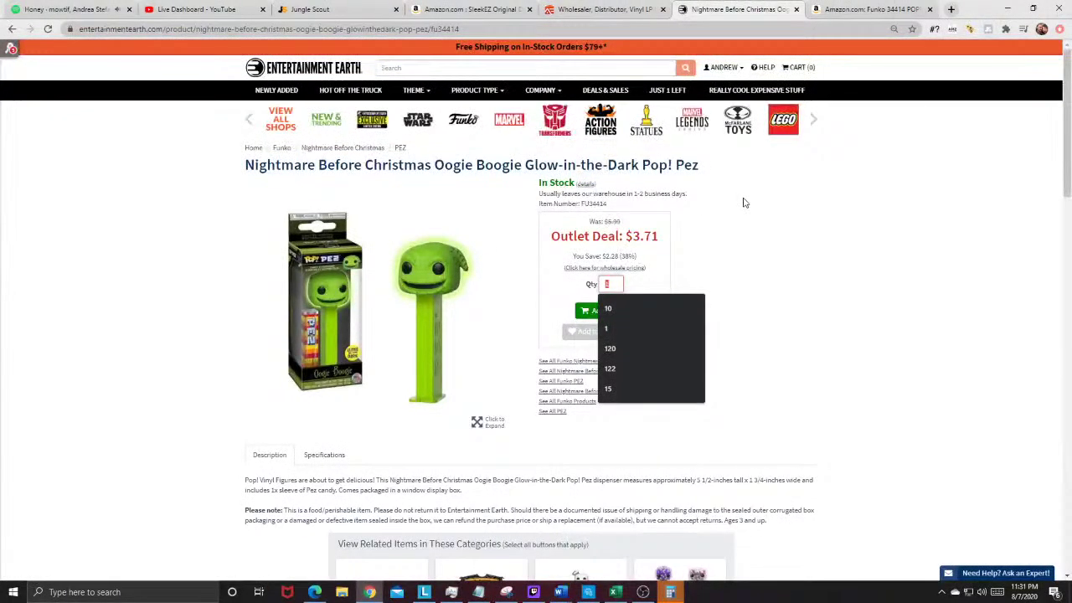
type("20")
left_click(589, 313)
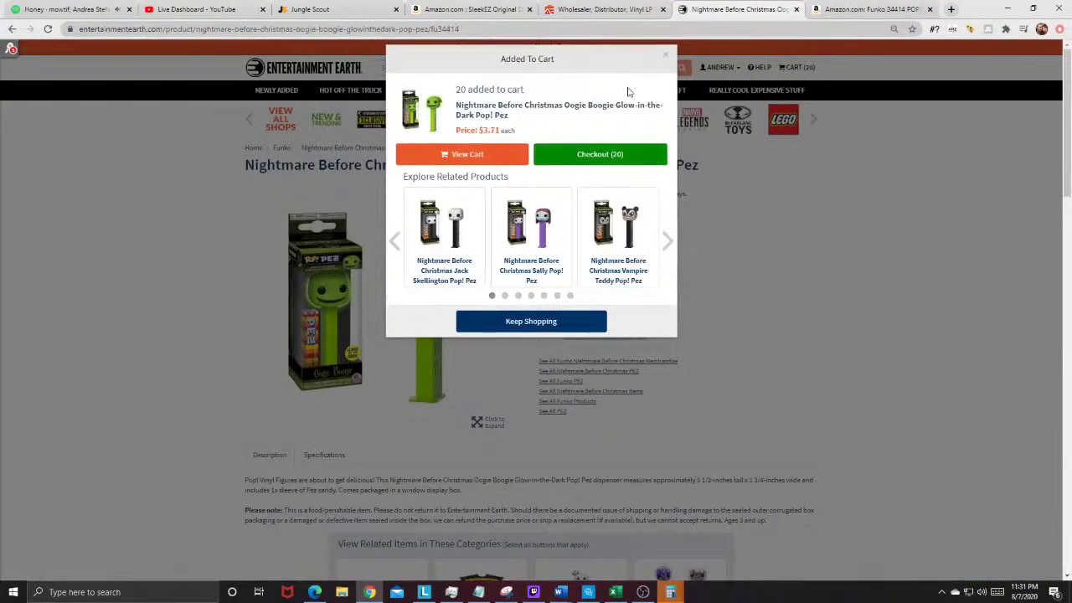
left_click(665, 55)
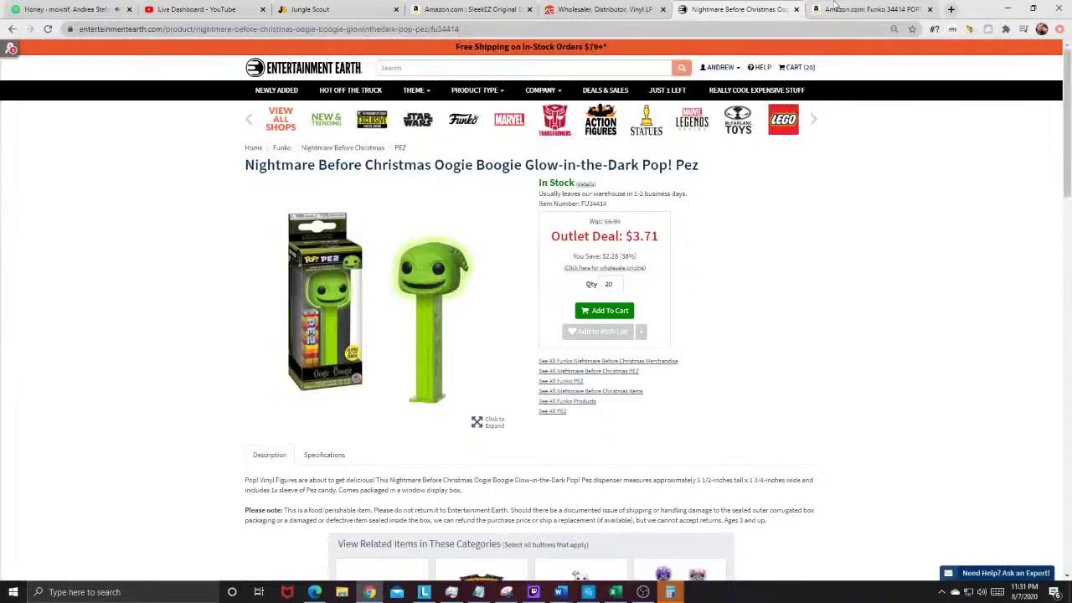
Step: Compare against the Amazon listing and highlight the $3.71 outlet price and savings
left_click(834, 8)
left_click(737, 8)
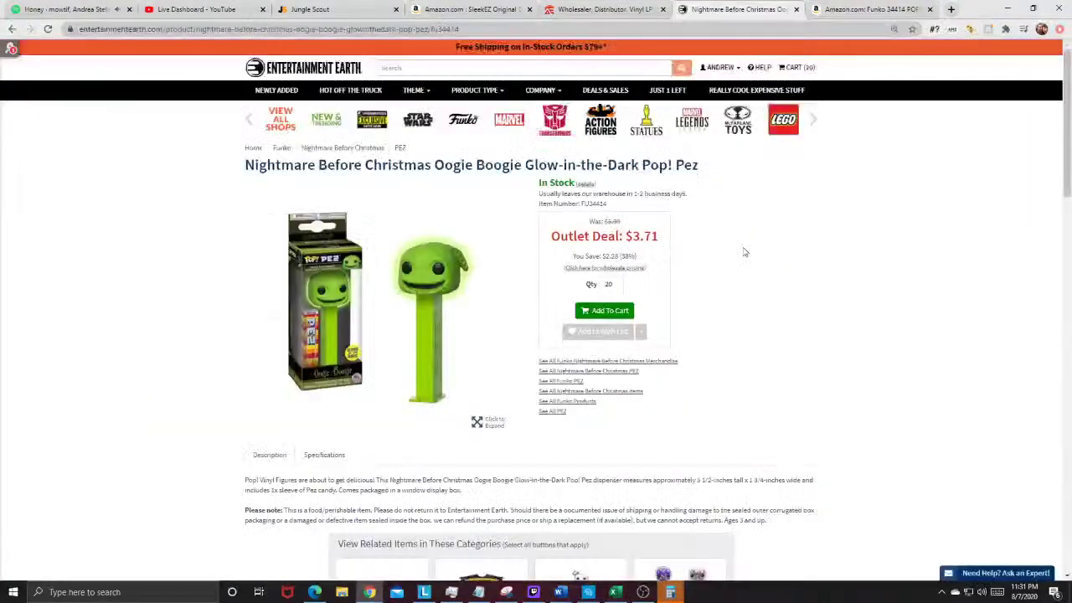
left_click_drag(634, 237, 752, 242)
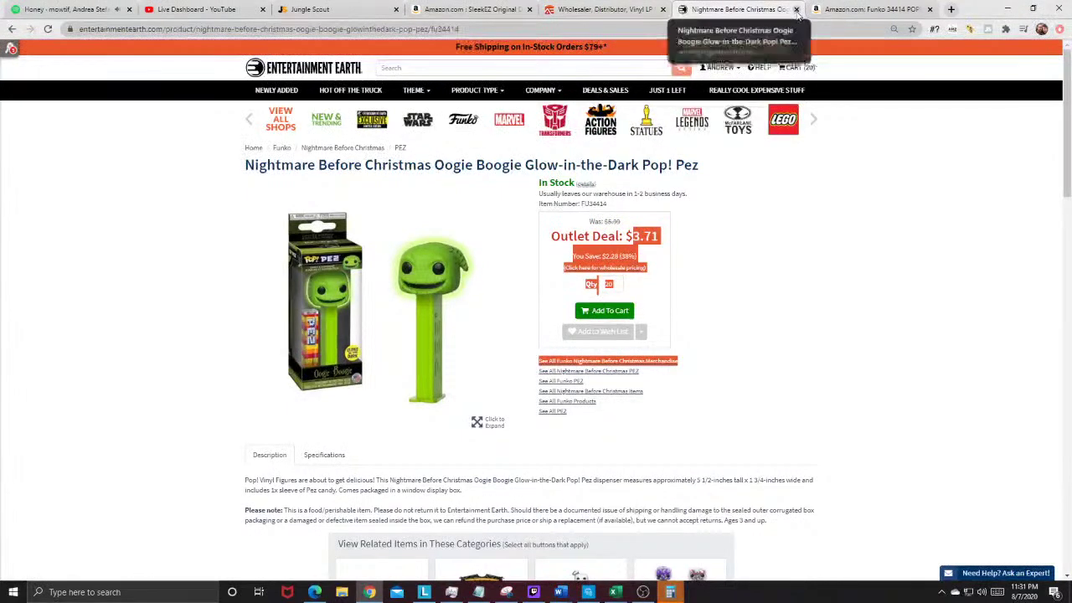
Step: Copy 'Deshedding Grooming Tool for Dogs' from the SleekEZ Amazon listing title
left_click(444, 6)
left_click(305, 10)
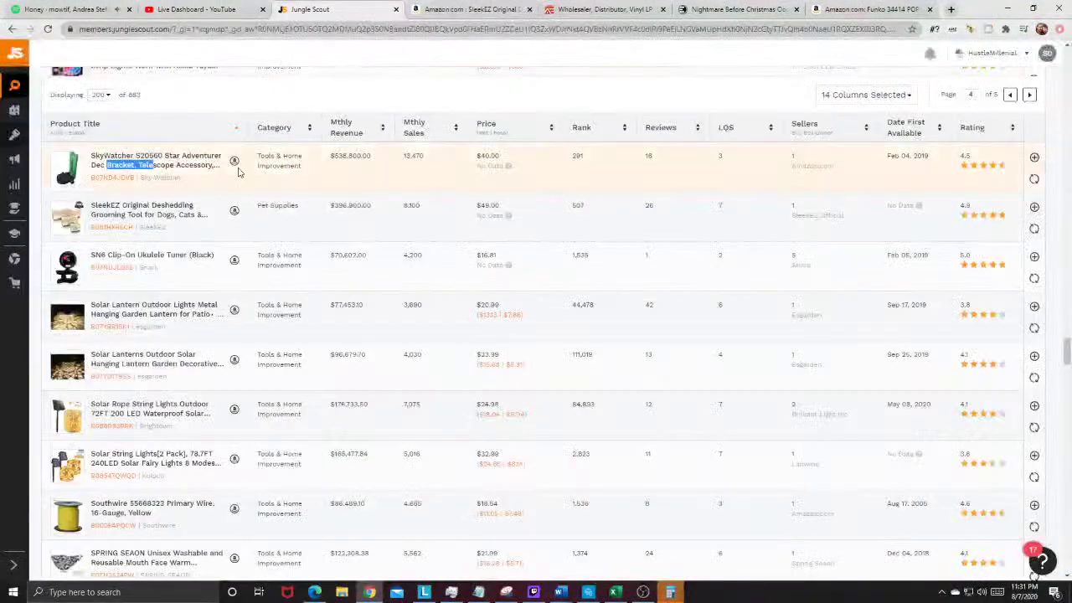
scroll(372, 139, "down", 2)
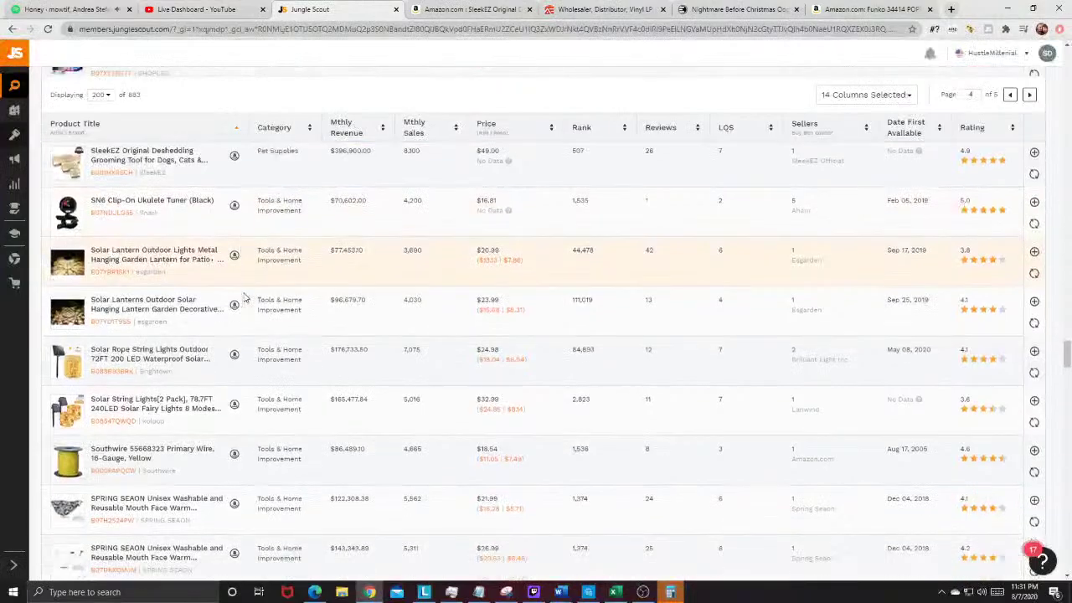
left_click(469, 11)
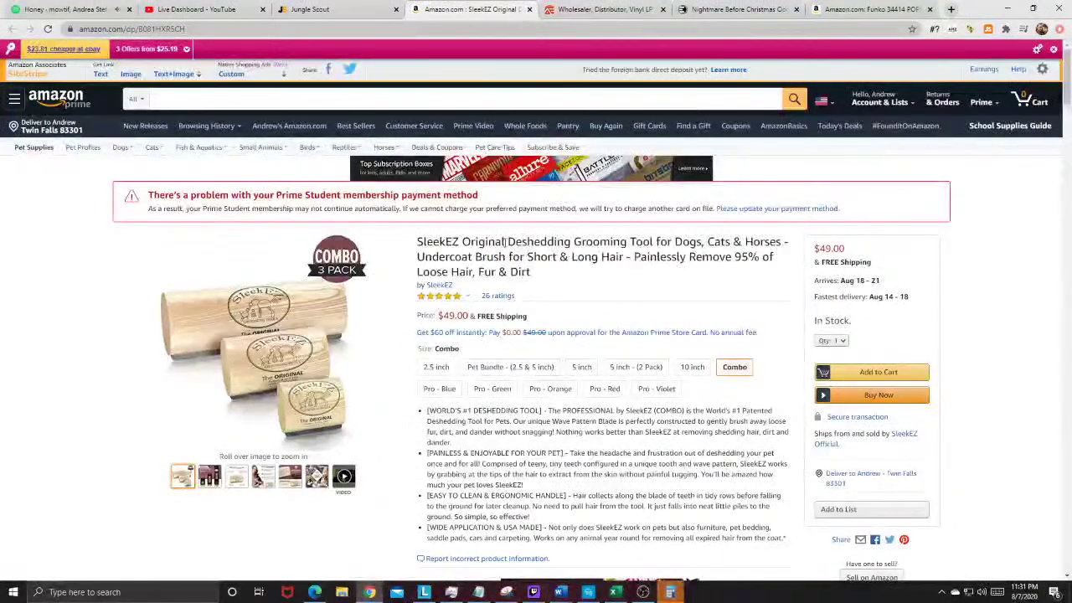
left_click_drag(651, 240, 704, 242)
key("ctrl+c")
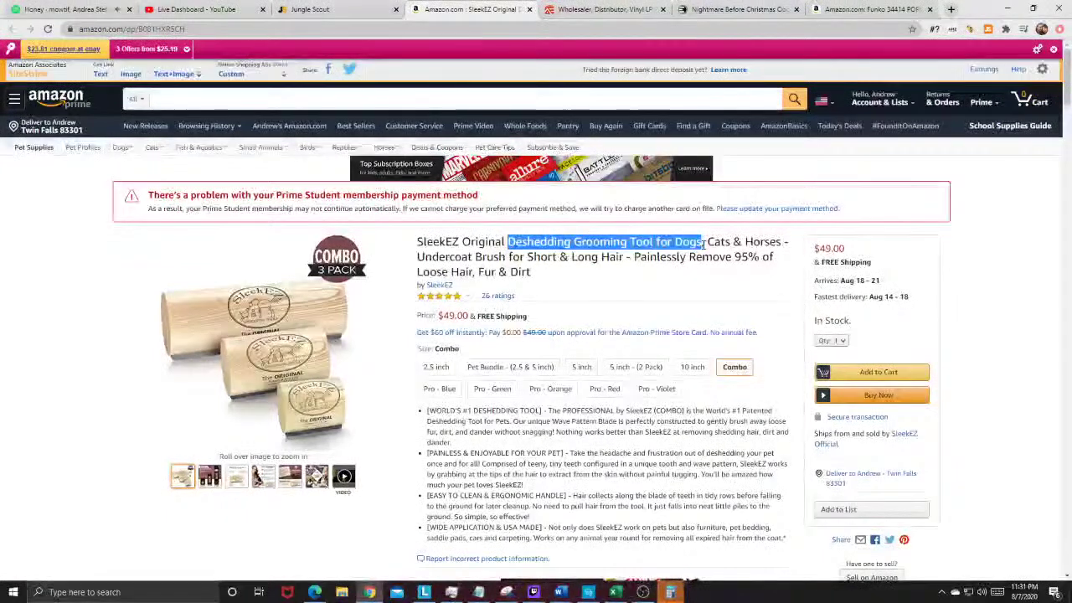
right_click(703, 241)
left_click(719, 250)
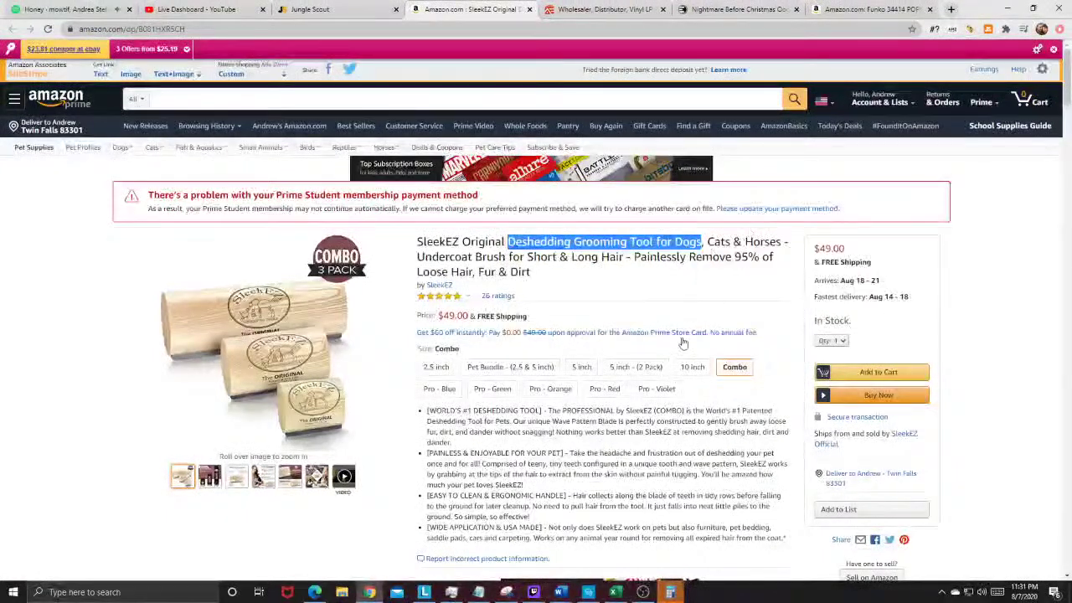
Step: Search Amazon for Deshedding Grooming Tool for Dogs and review the results (Jungle Scout average $16.97)
left_click(210, 102)
right_click(209, 102)
left_click(252, 182)
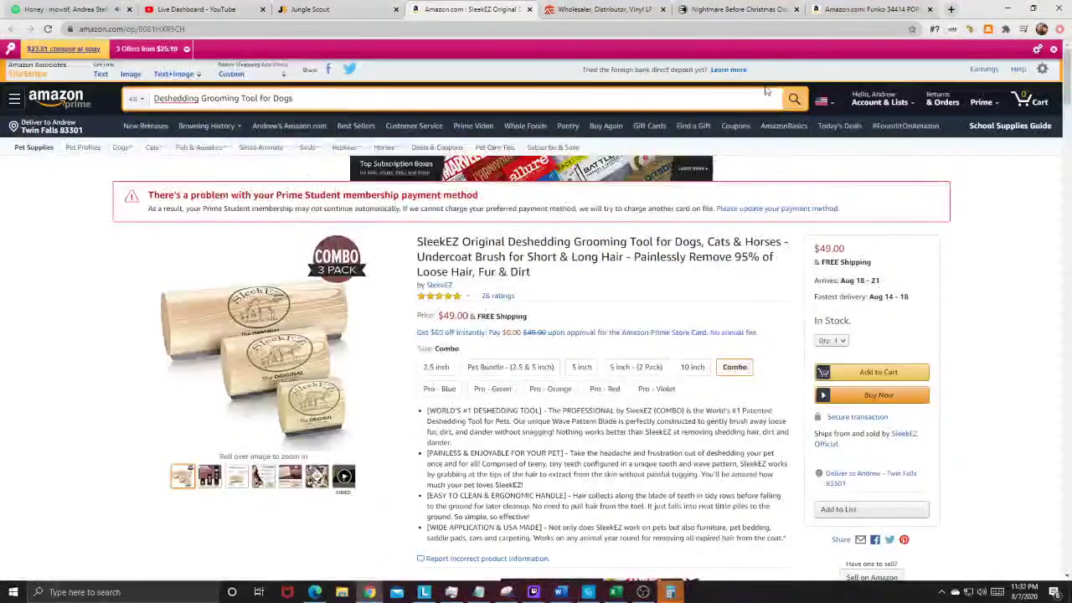
left_click(793, 101)
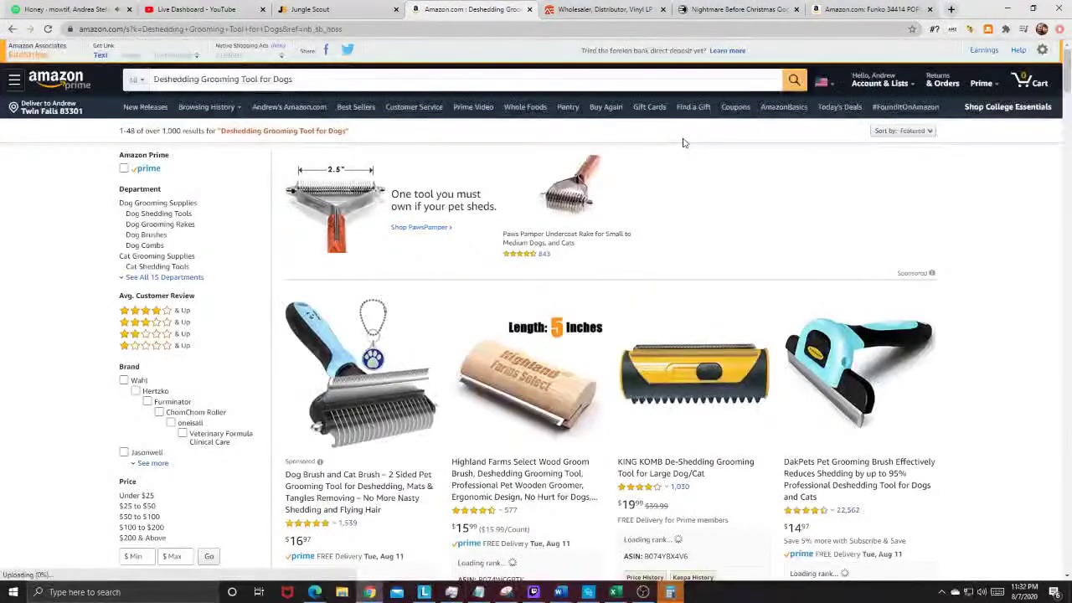
scroll(655, 280, "down", 1)
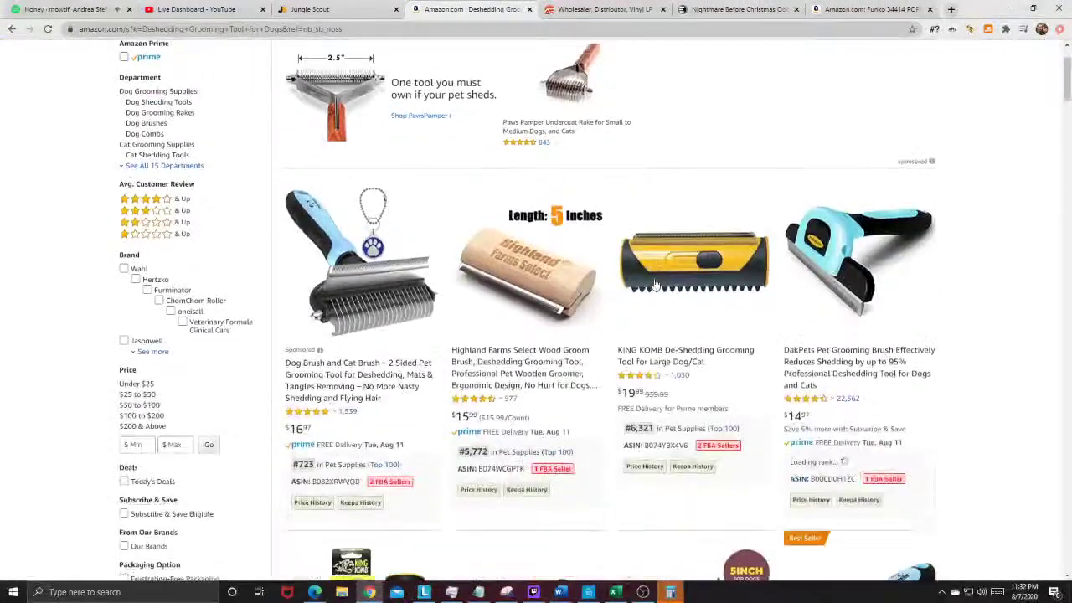
scroll(261, 120, "up", 1)
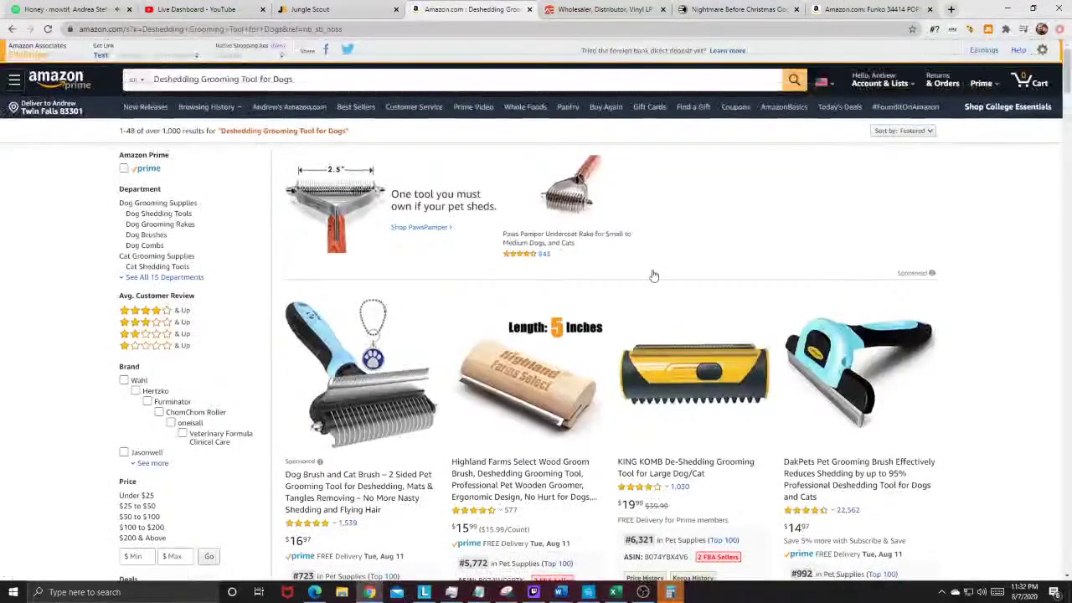
scroll(651, 273, "down", 1)
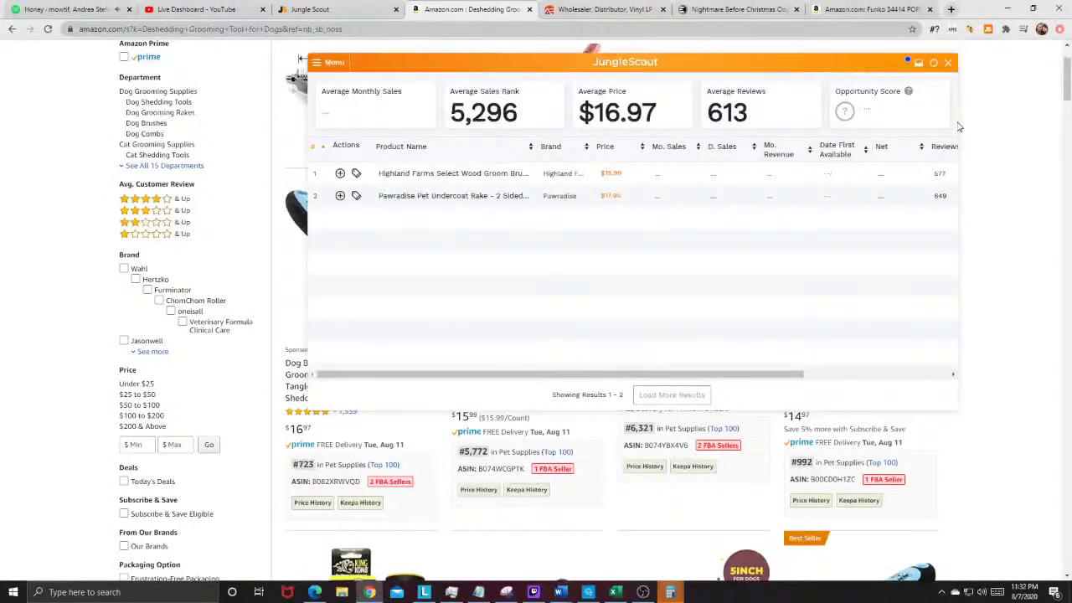
left_click(906, 9)
left_click(749, 9)
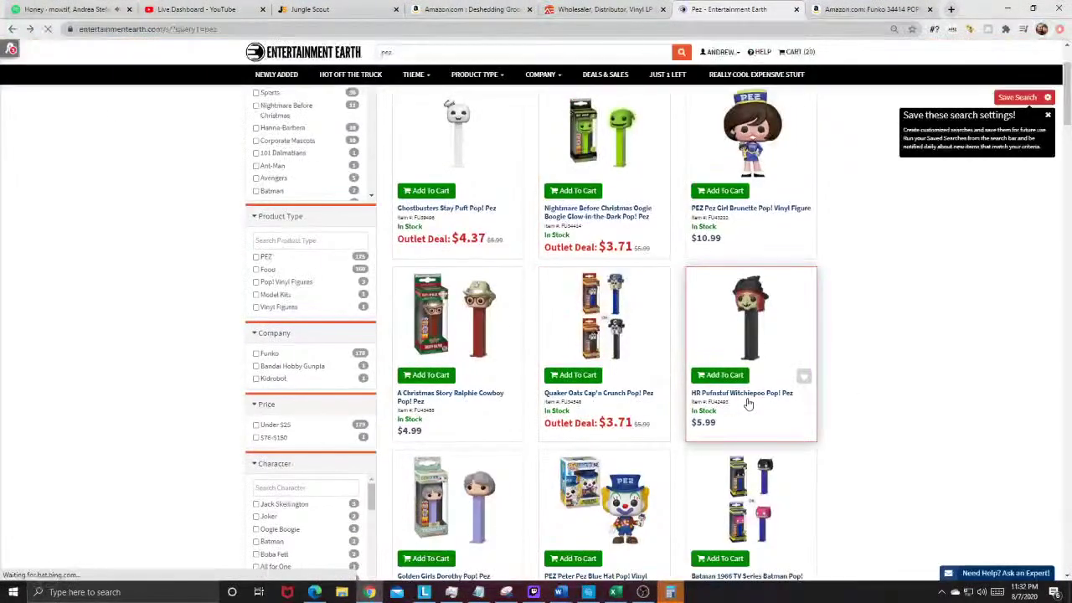
Step: Open the A Christmas Story Ralphie Cowboy Pop! Pez page ($4.99) and copy its title
scroll(670, 335, "down", 1)
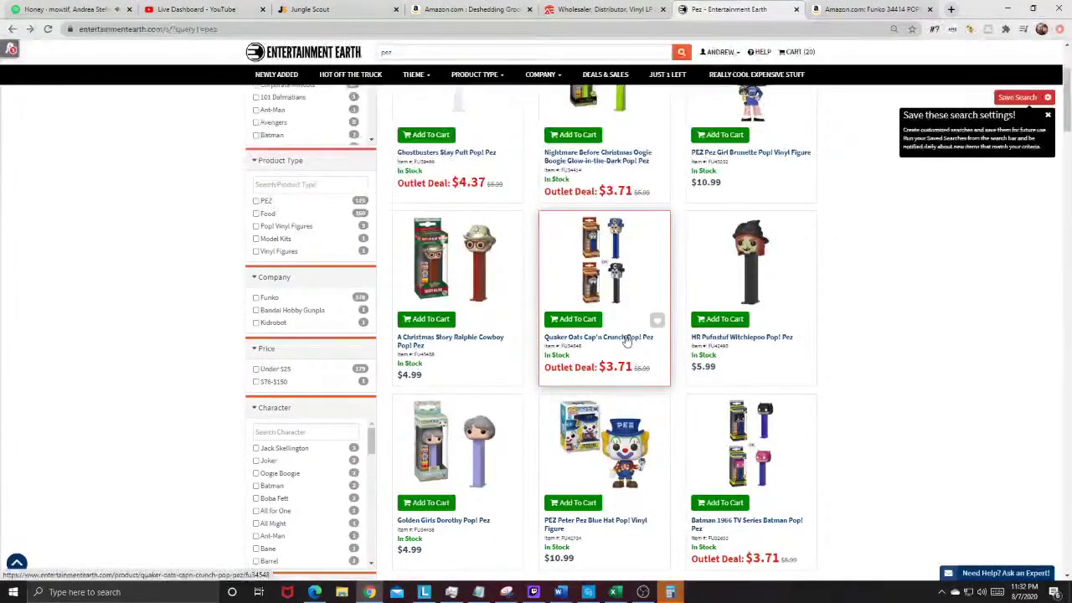
left_click(431, 306)
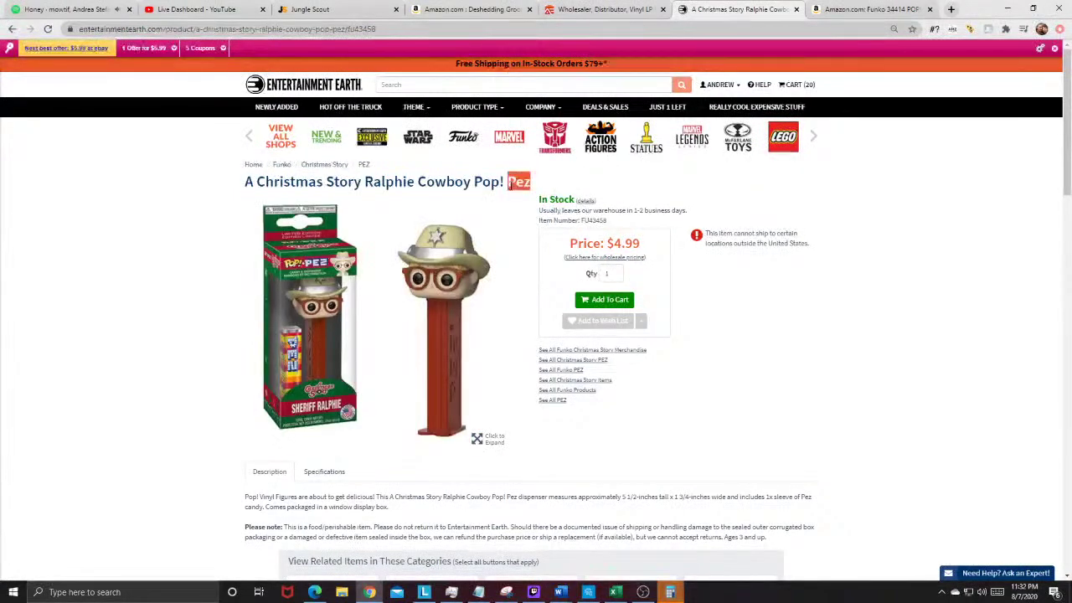
triple_click(509, 185)
key("ctrl+c")
right_click(509, 186)
left_click(545, 196)
Step: Search Amazon for the Ralphie Cowboy Pez title, finding the matching Funko listing at $4.89
key("ctrl+Tab")
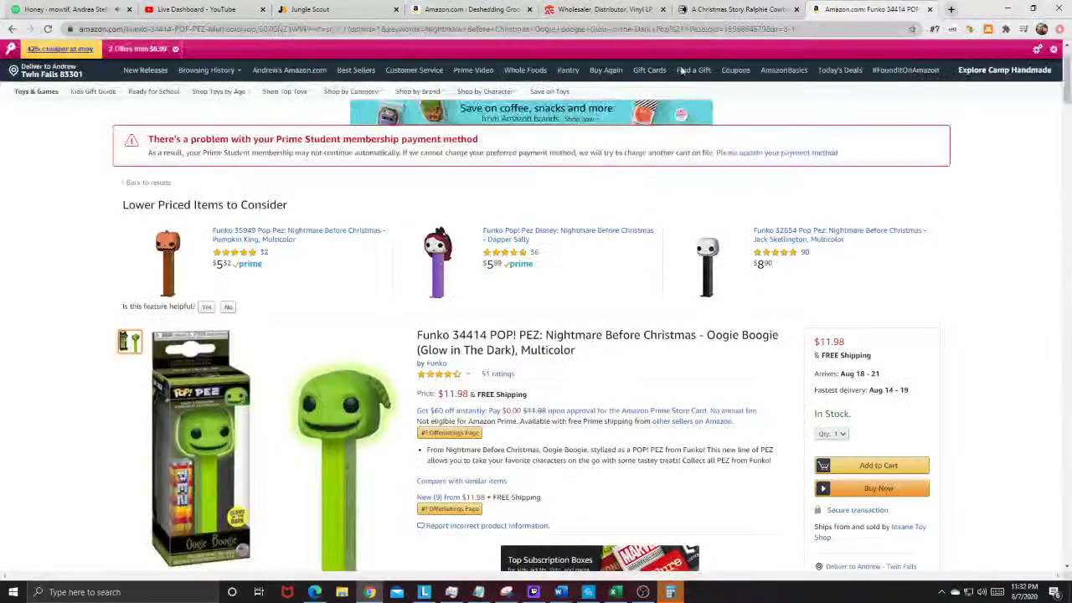
scroll(419, 100, "up", 1)
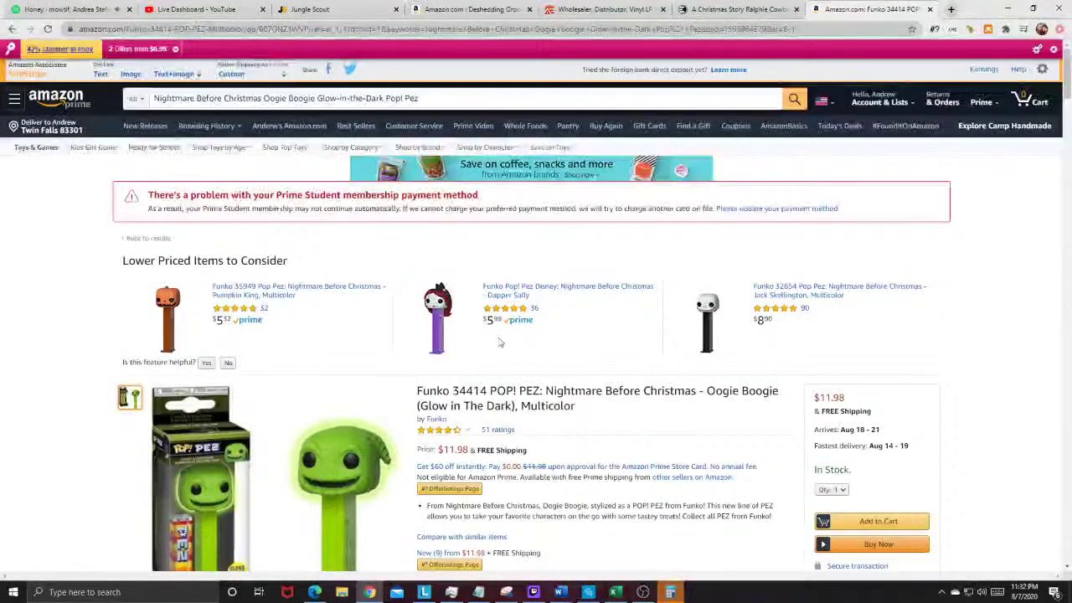
mouse_move(127, 51)
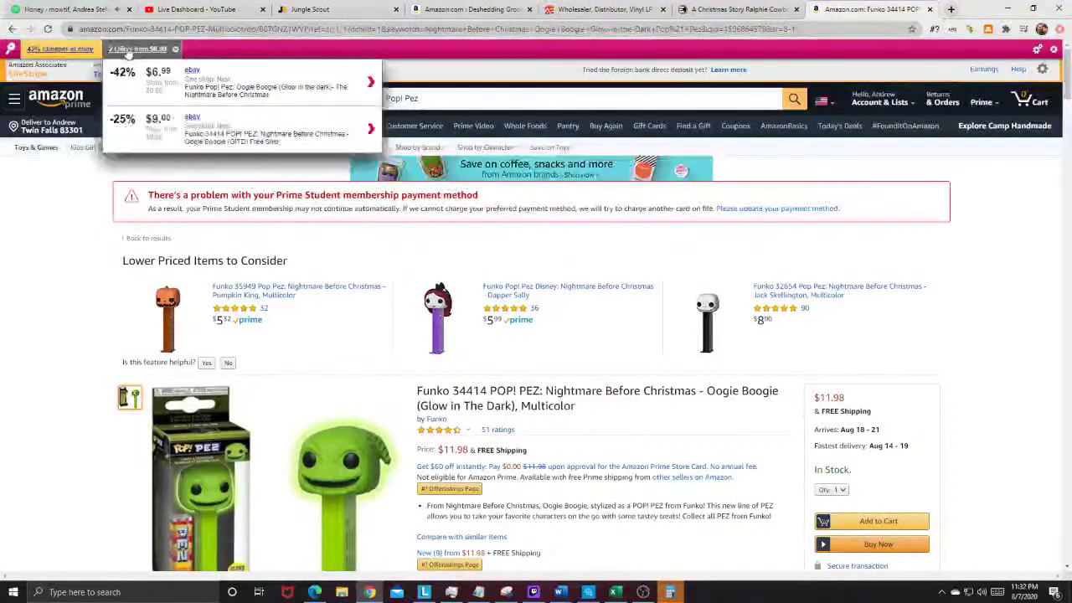
left_click_drag(502, 101, 170, 81)
key("ctrl+v")
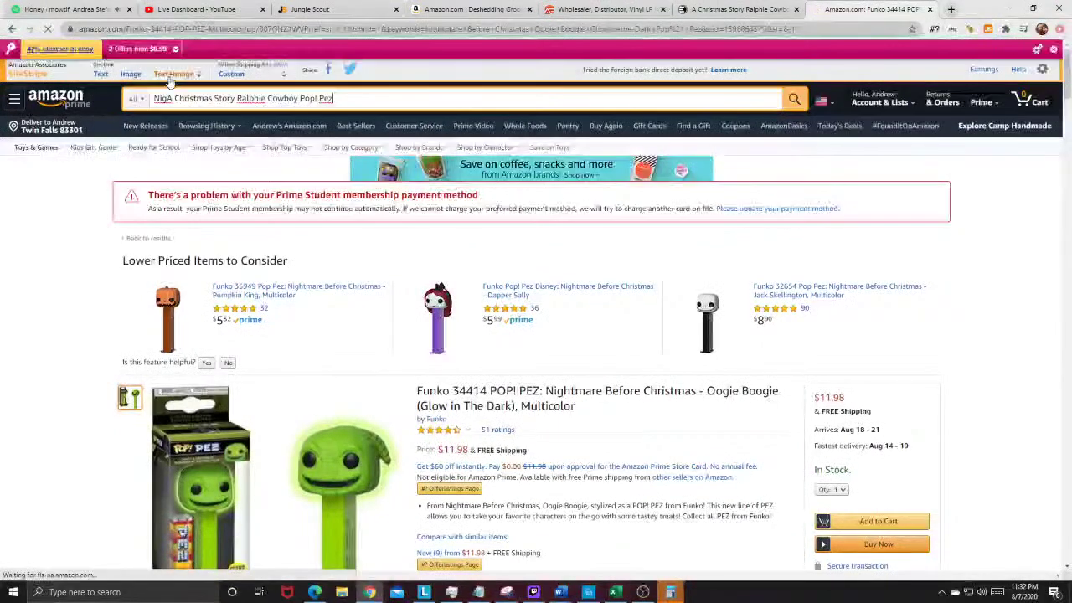
key("Return")
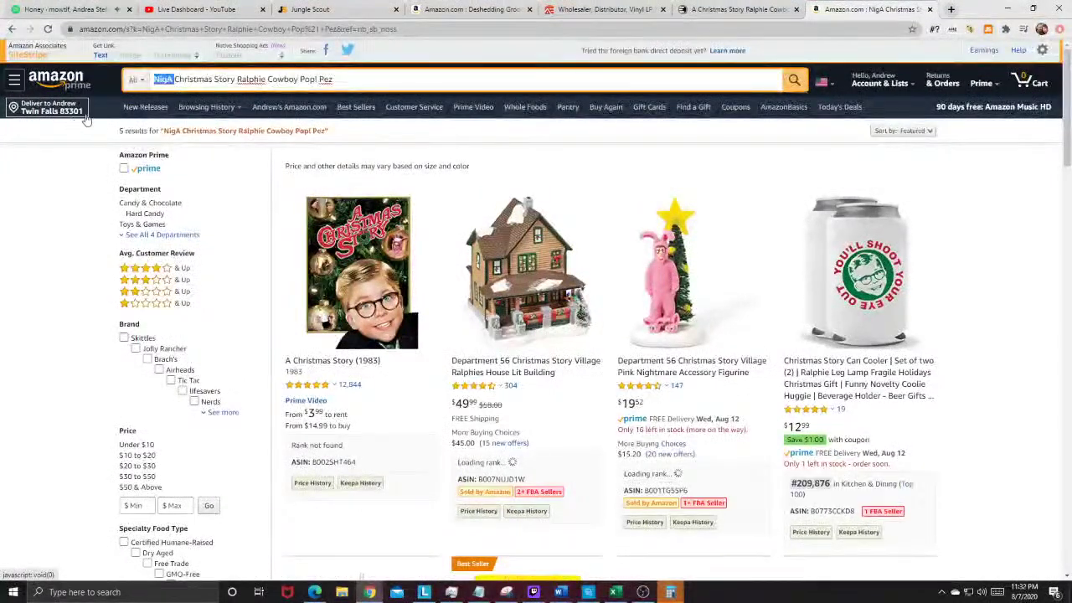
left_click(737, 9)
left_click(854, 7)
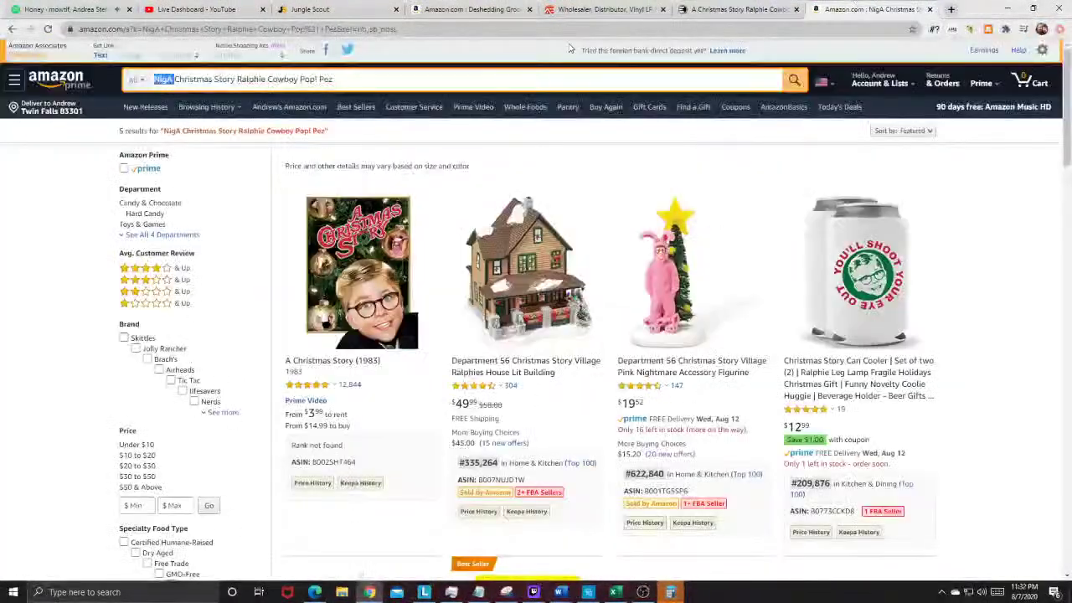
key("BackSpace")
key("Return")
scroll(366, 306, "down", 2)
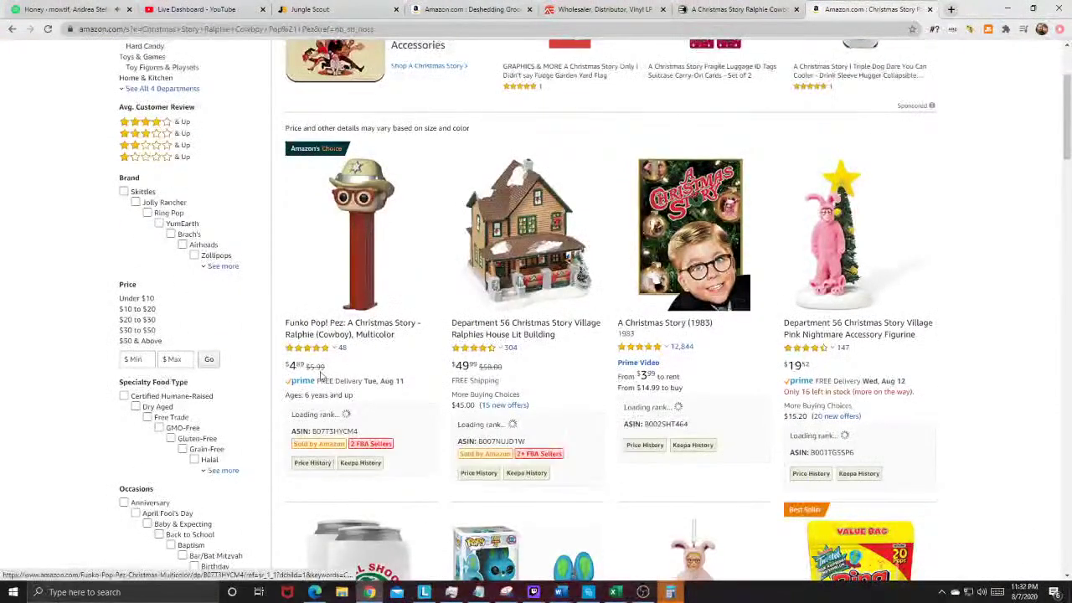
left_click(743, 9)
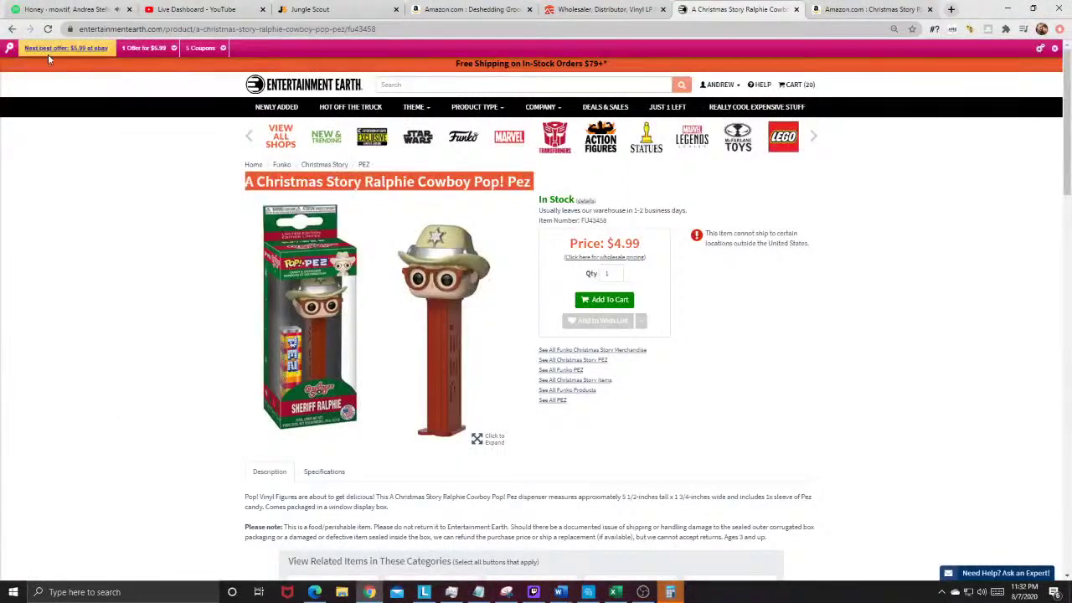
Step: Web-search the Jack Skellington Pop! Pez title and open the Amazon Funko 32654 listing at $10.28
left_click(12, 29)
scroll(651, 215, "down", 2)
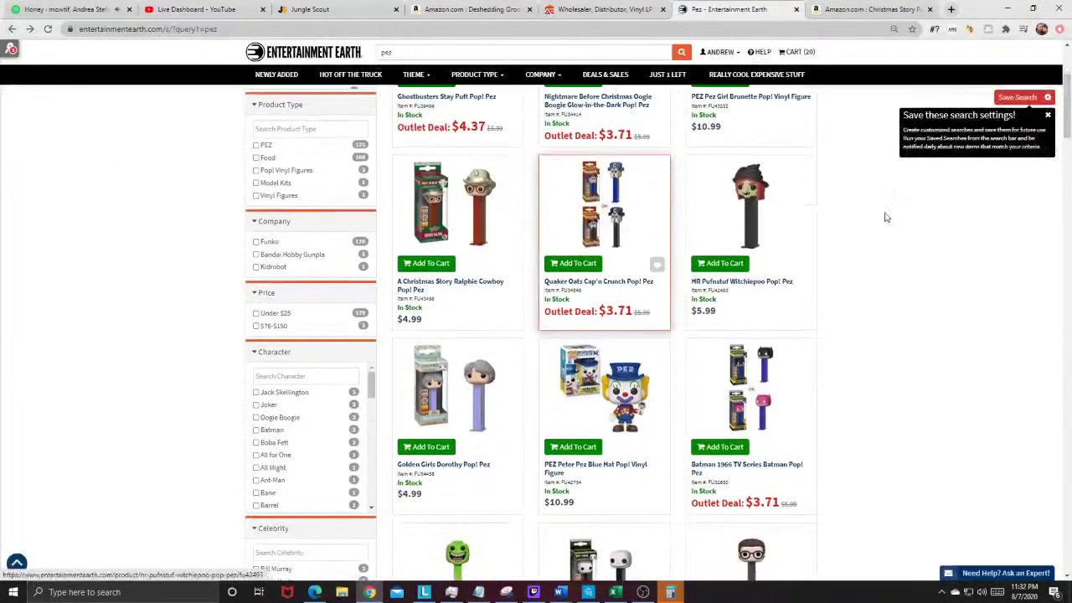
scroll(564, 362, "down", 2)
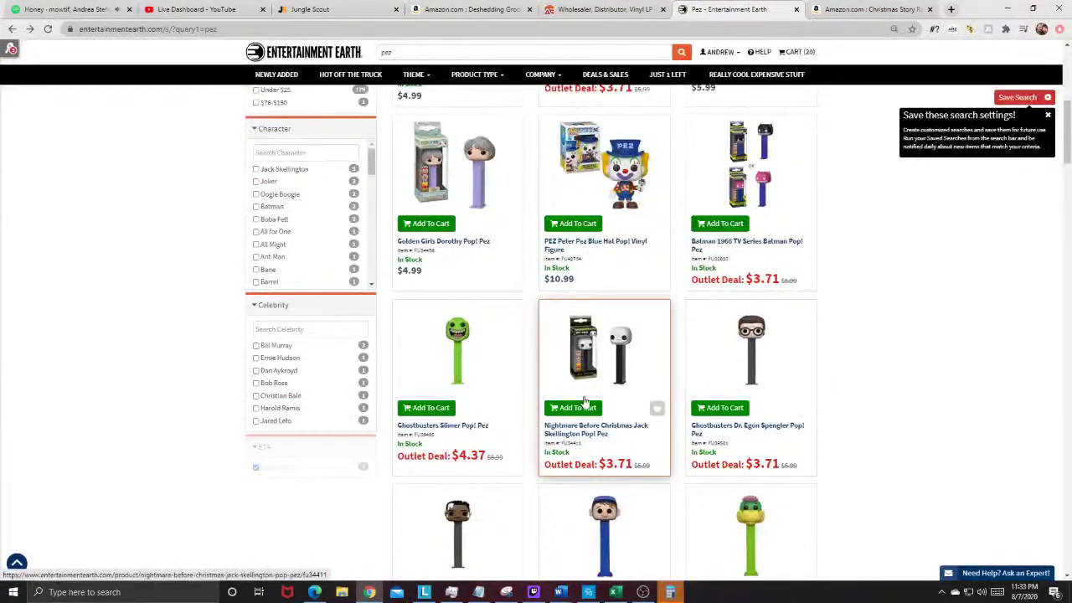
left_click(599, 376)
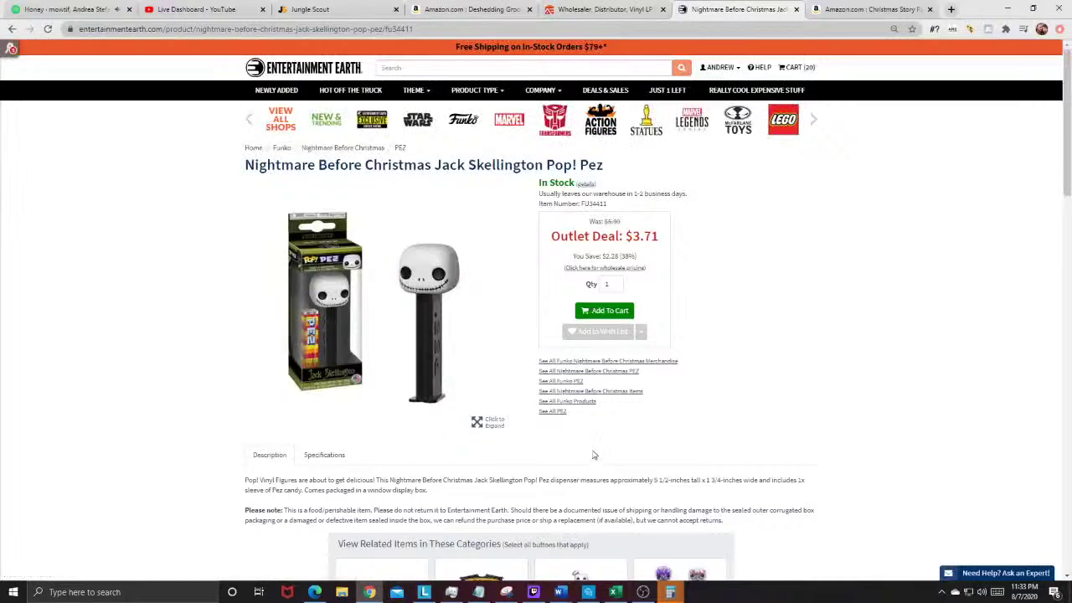
triple_click(311, 164)
right_click(311, 163)
left_click(335, 184)
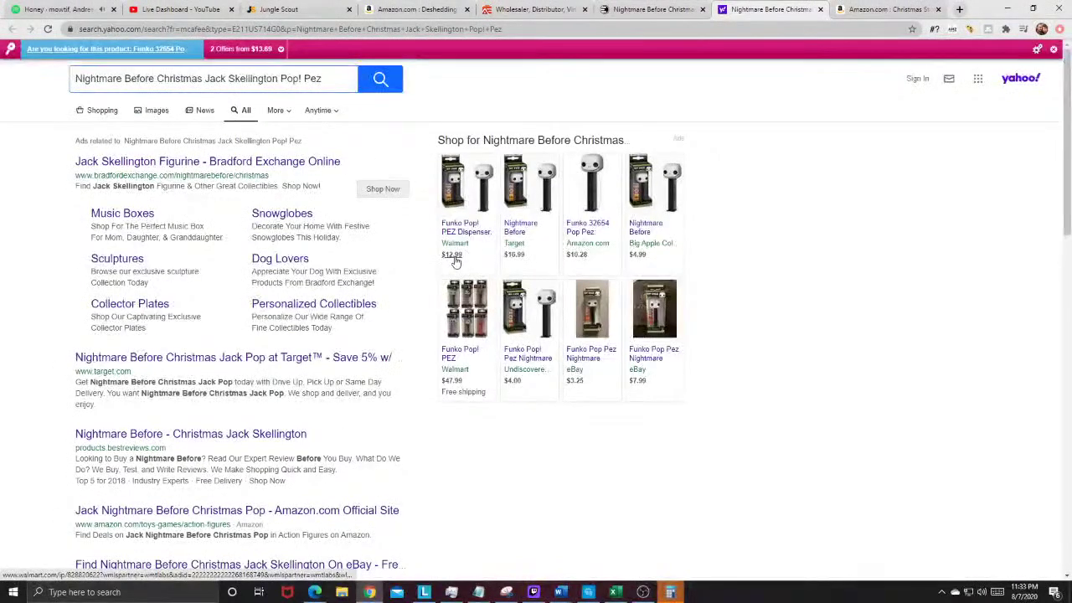
left_click(590, 226)
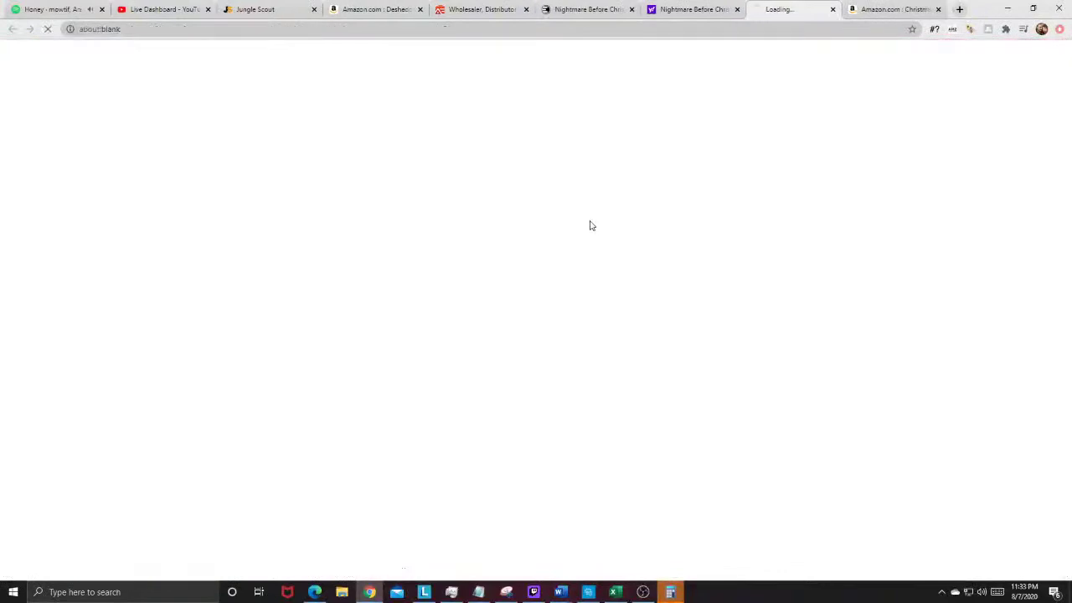
Step: Close the web search, Amazon Funko Pez, and Entertainment Earth Pez tabs
left_click(692, 9)
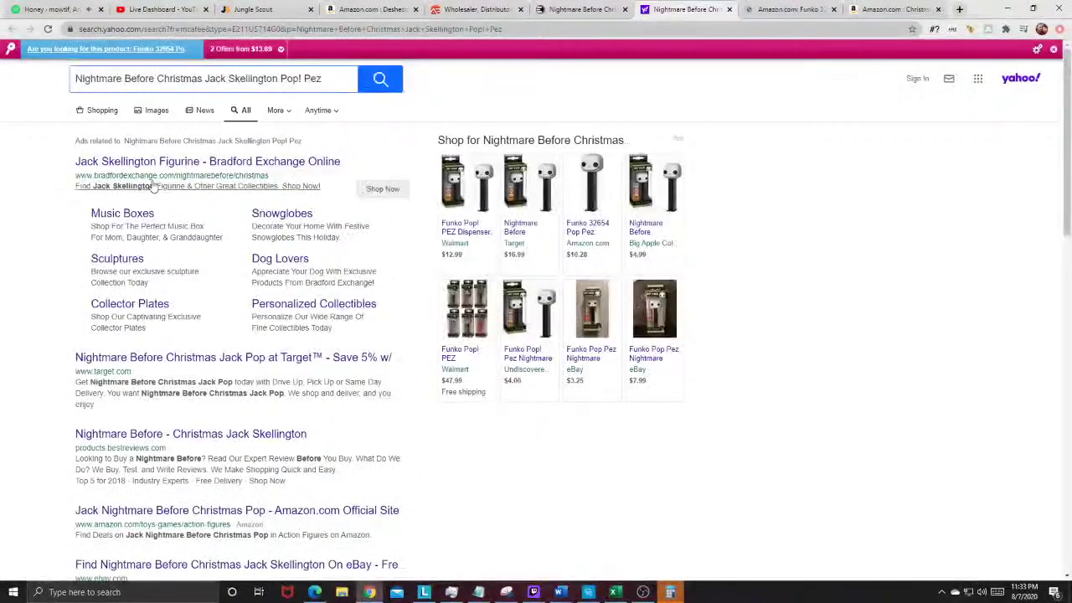
left_click(729, 9)
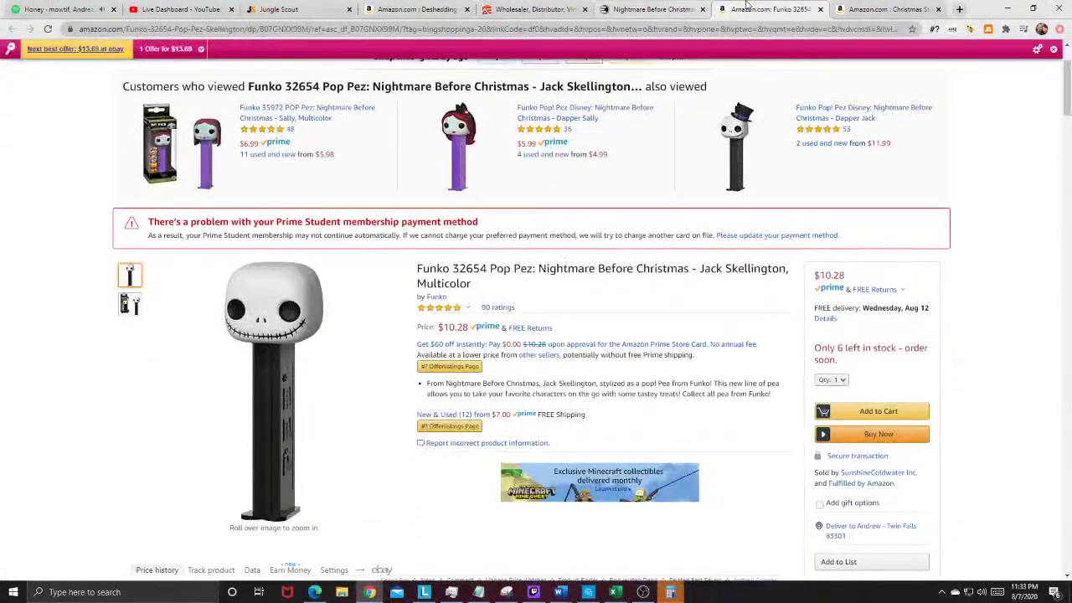
left_click(820, 9)
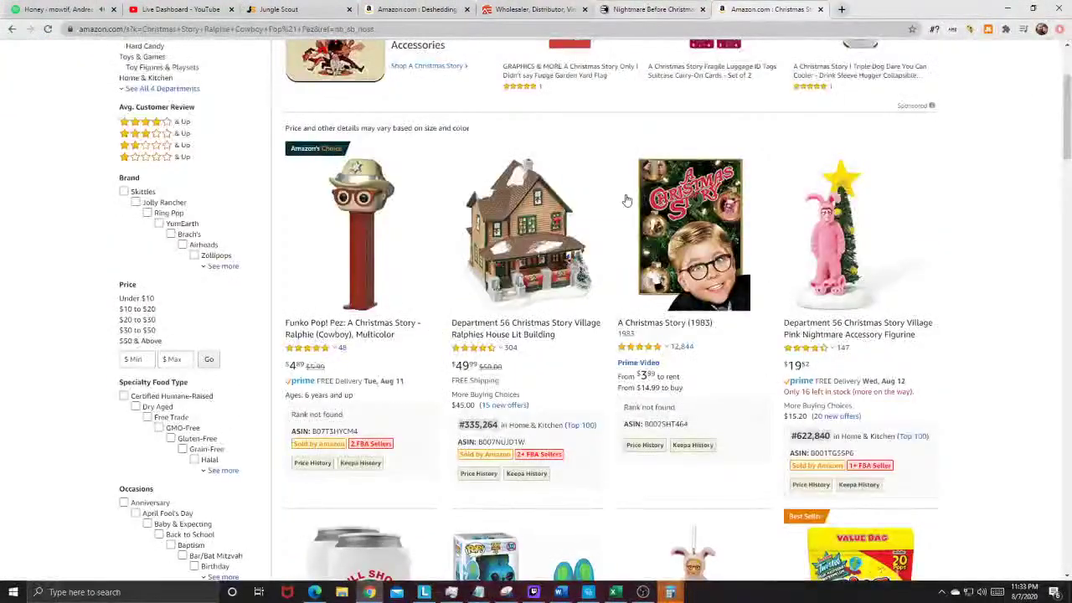
left_click(735, 6)
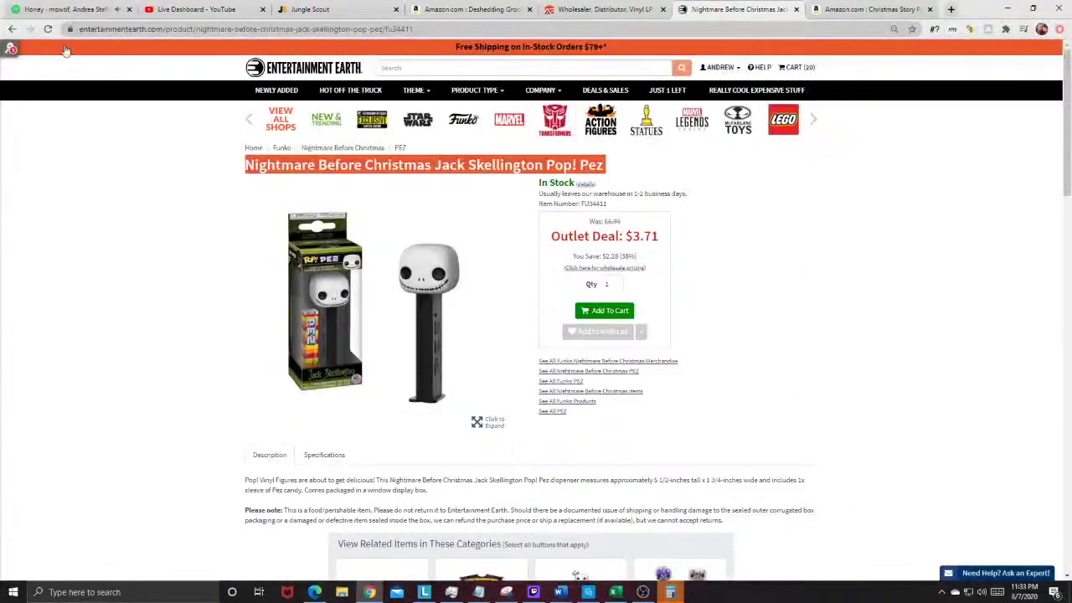
left_click(795, 10)
Step: Close the Christmas Story results and the Amazon deshedding-tool tab, leaving the aent.com homepage
left_click(795, 10)
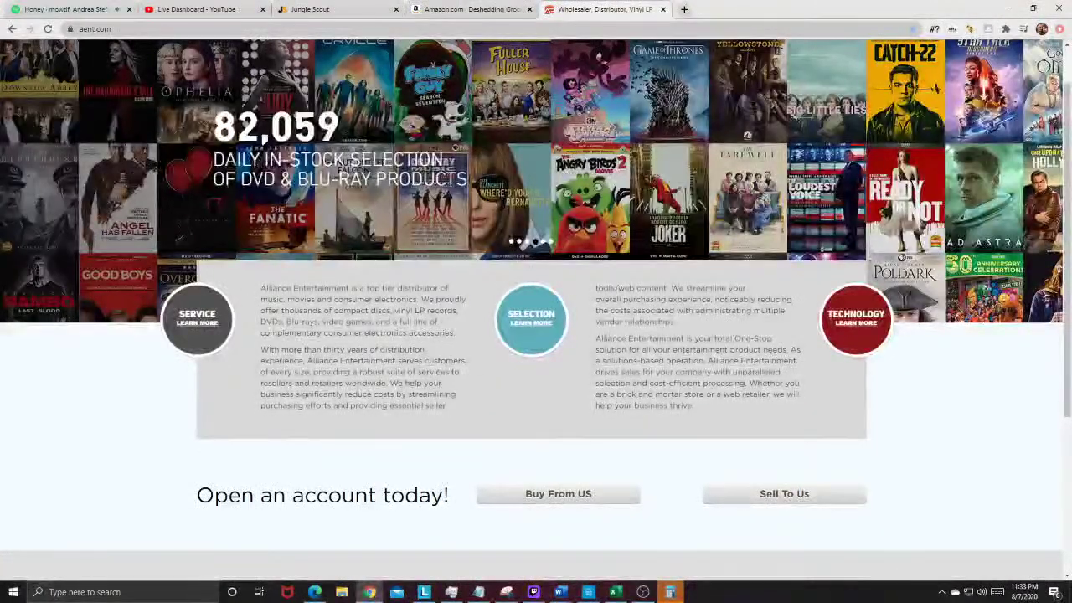
scroll(740, 496, "down", 2)
scroll(740, 496, "up", 1)
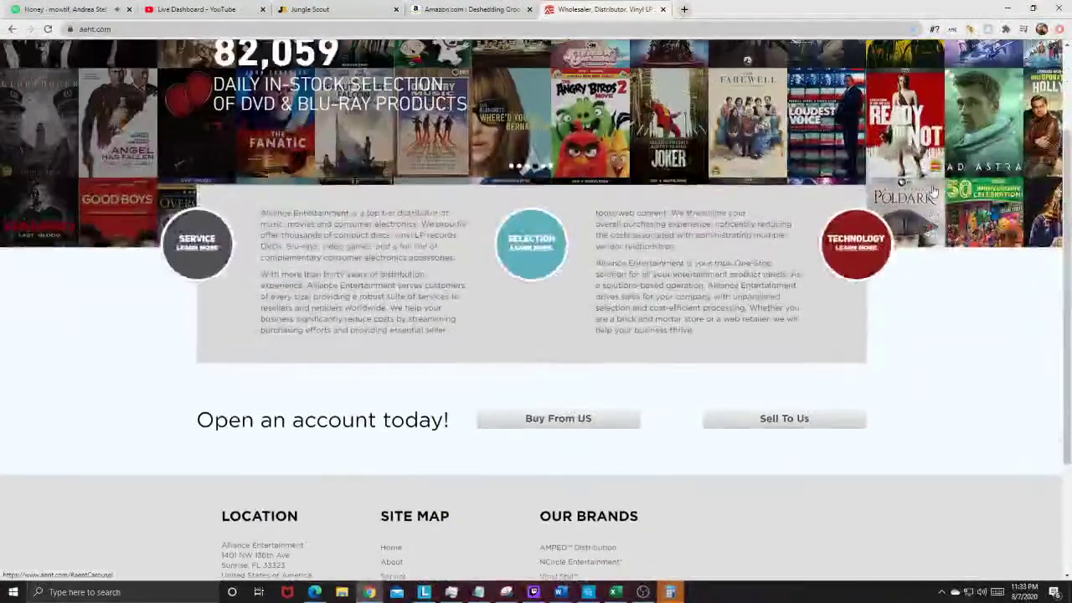
scroll(749, 460, "down", 1)
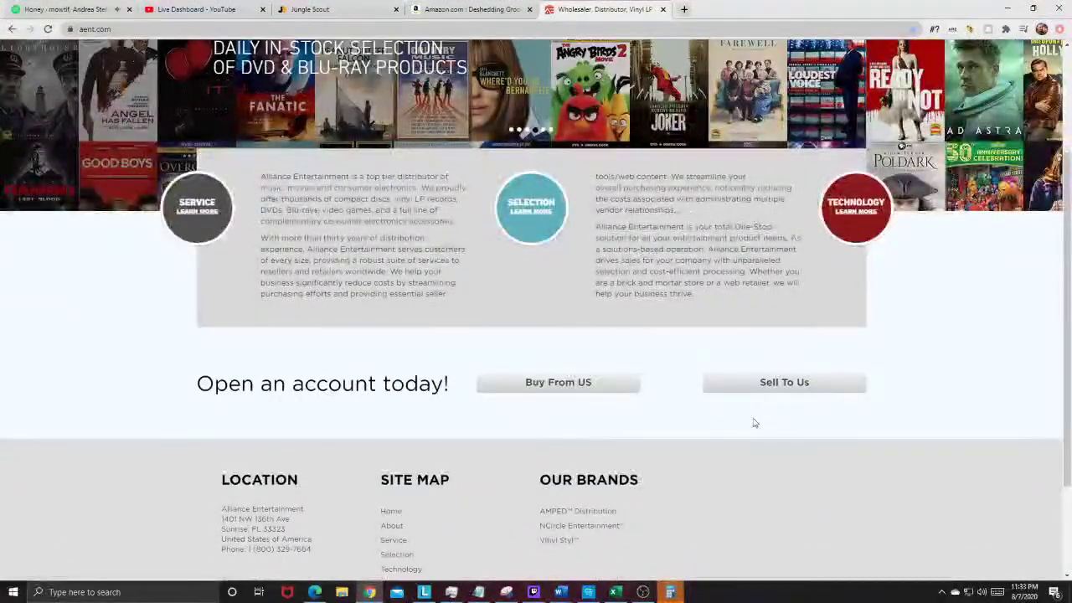
scroll(720, 402, "up", 3)
left_click(469, 9)
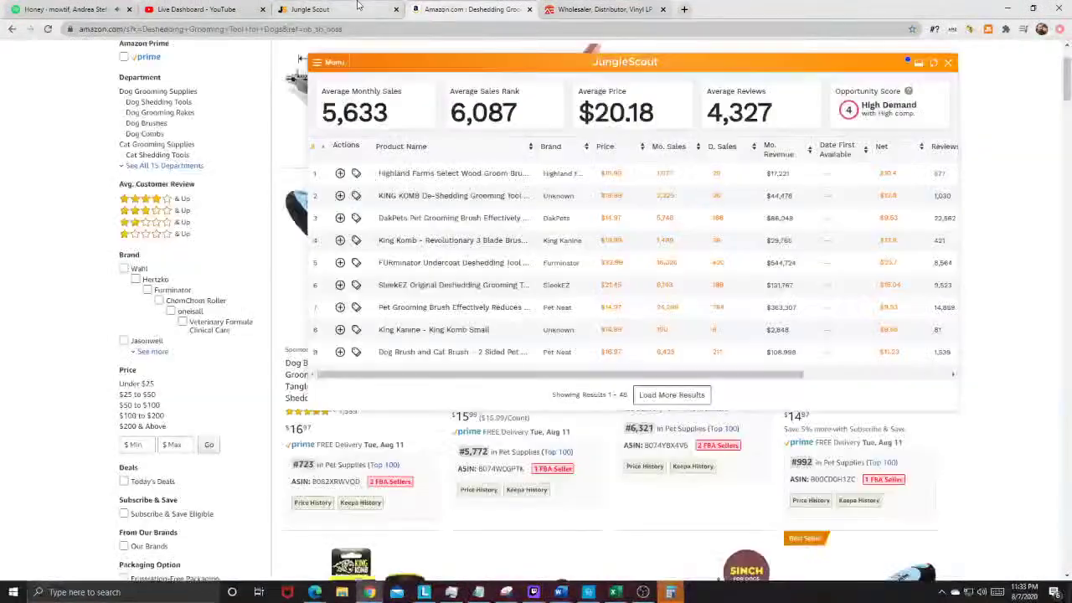
middle_click(457, 11)
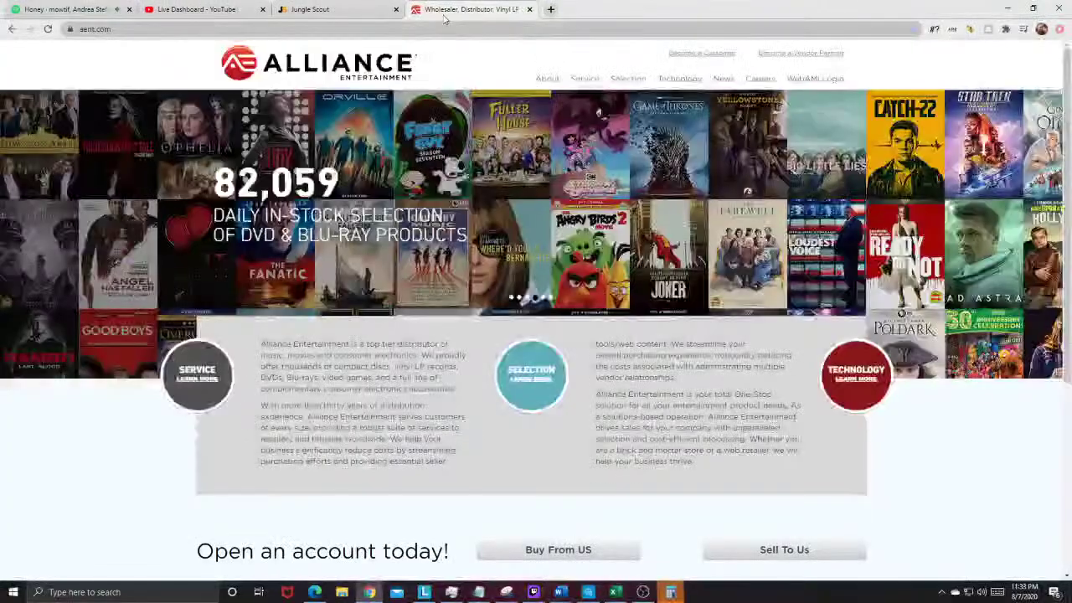
Step: Open the Under Desk Cable Management Tray from the product database on Amazon ($21.95, 37 ratings)
left_click(351, 10)
scroll(390, 293, "down", 5)
scroll(425, 385, "down", 8)
scroll(410, 361, "down", 6)
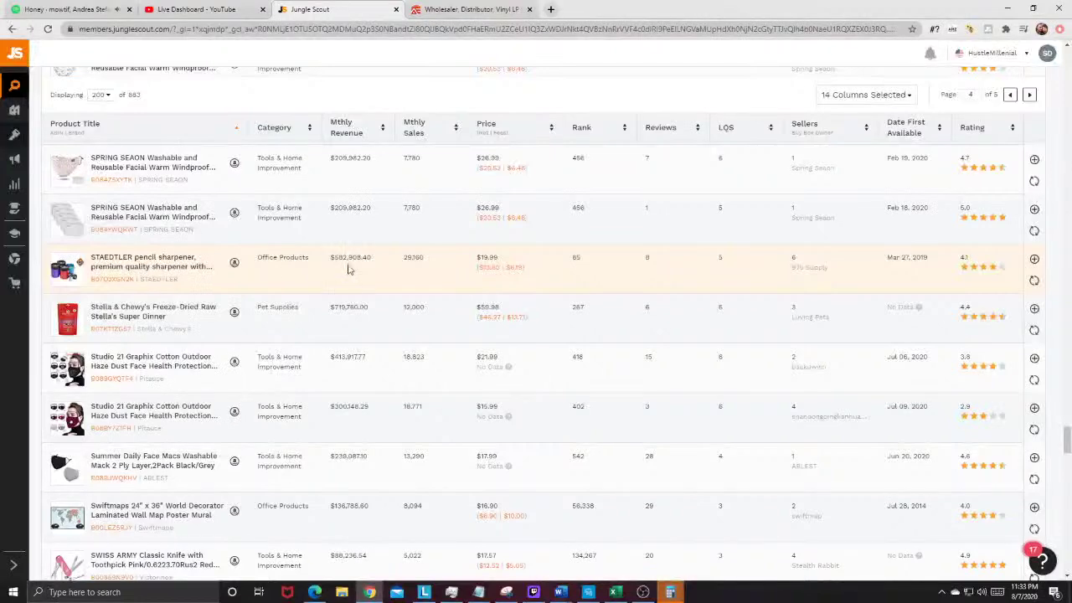
scroll(71, 264, "down", 3)
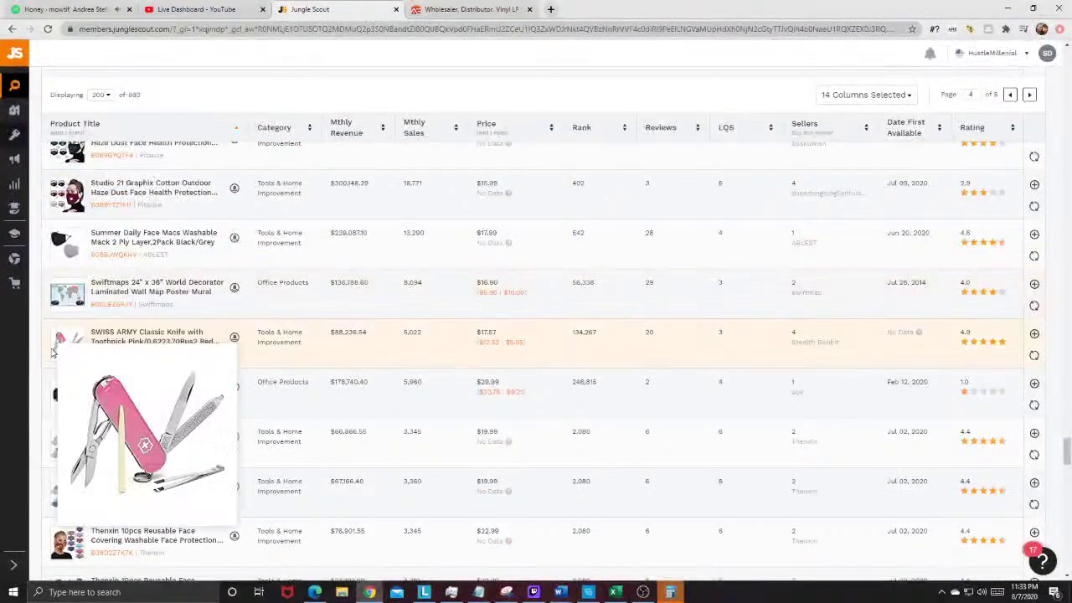
scroll(90, 232, "down", 2)
scroll(84, 228, "down", 5)
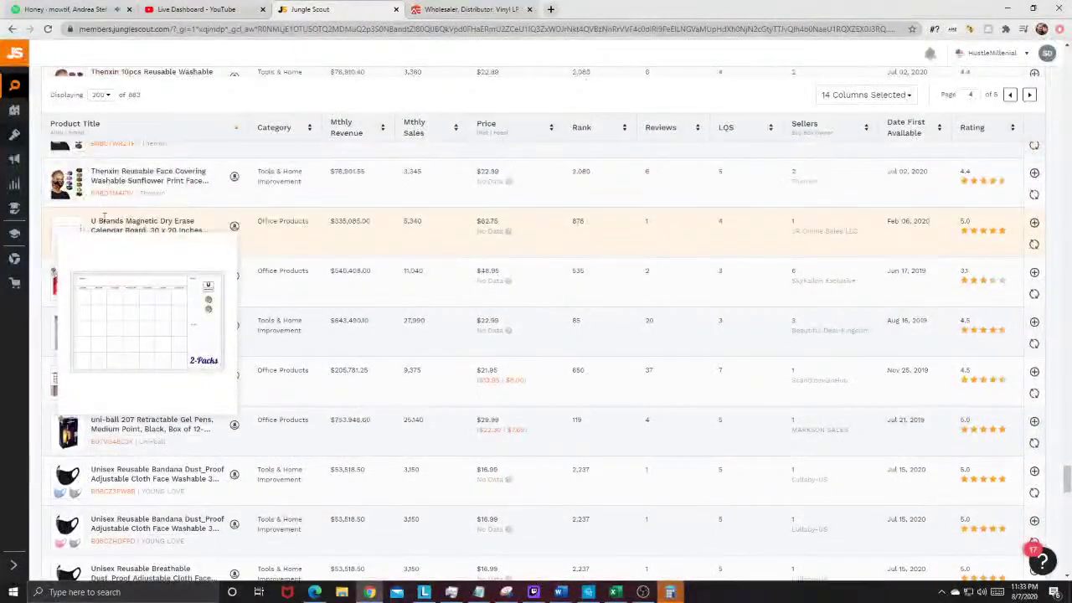
scroll(67, 251, "down", 2)
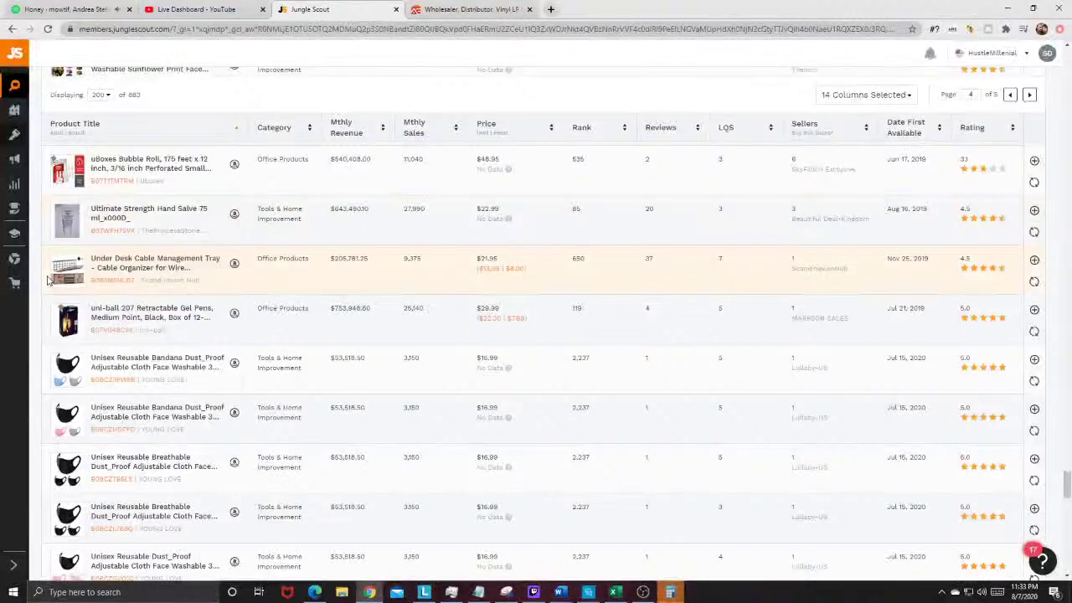
mouse_move(55, 277)
left_click(213, 261)
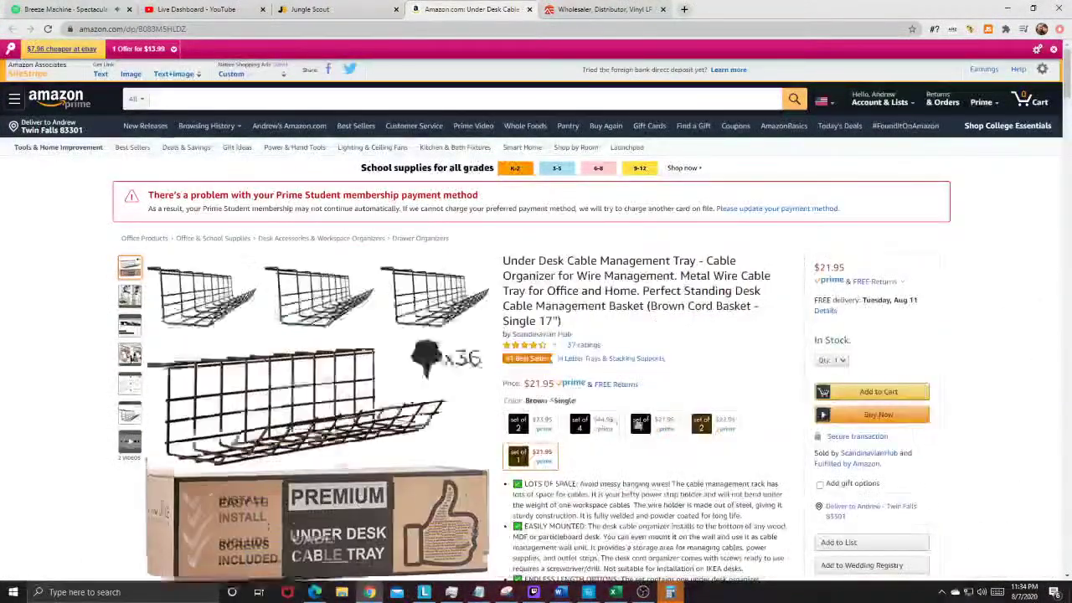
scroll(829, 82, "down", 2)
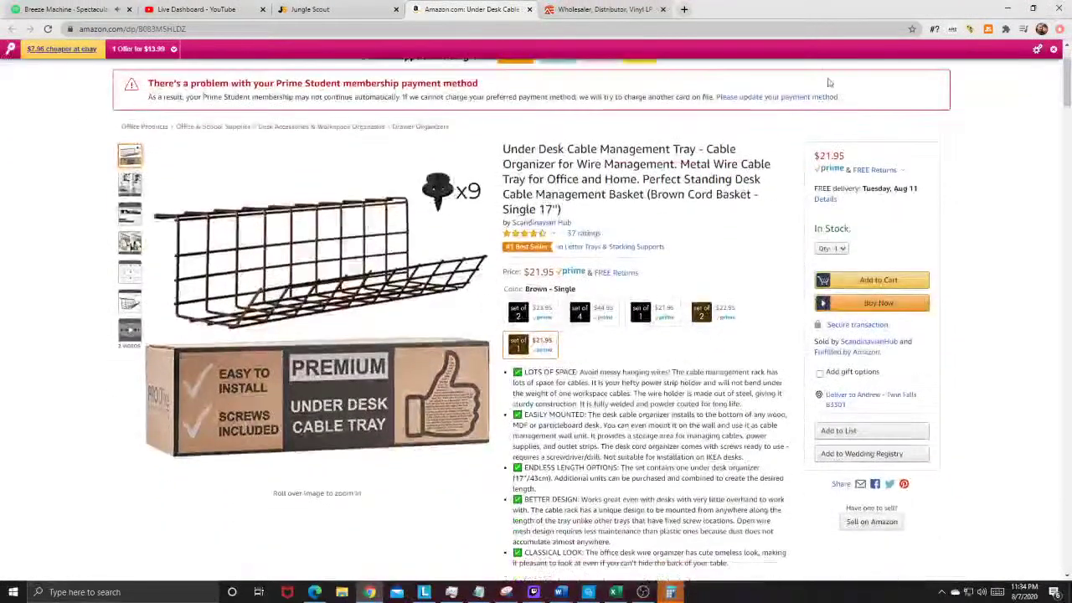
left_click(684, 10)
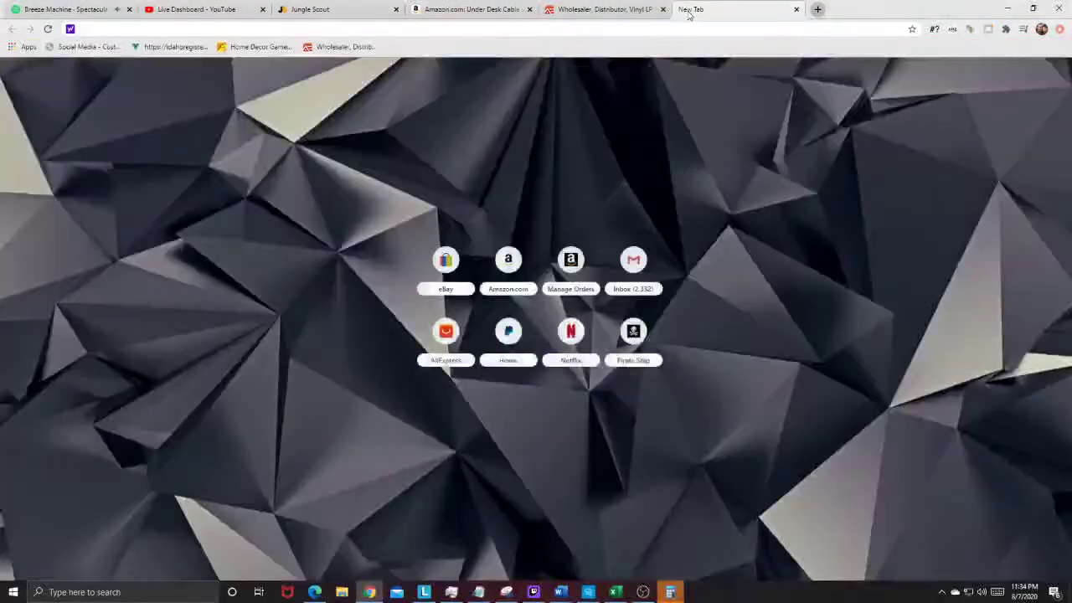
type("uline")
key("Return")
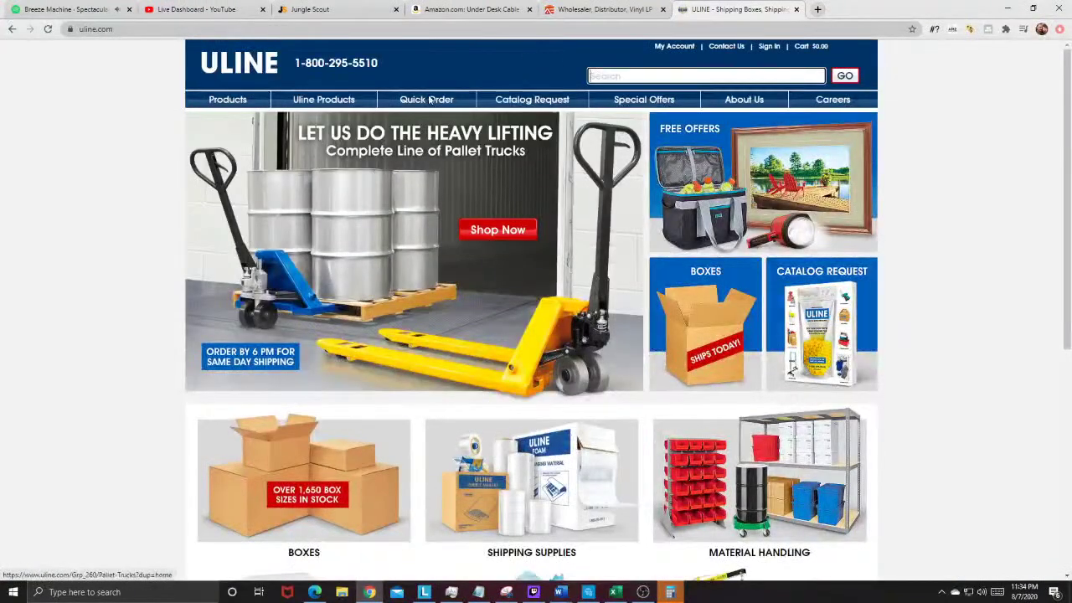
mouse_move(488, 102)
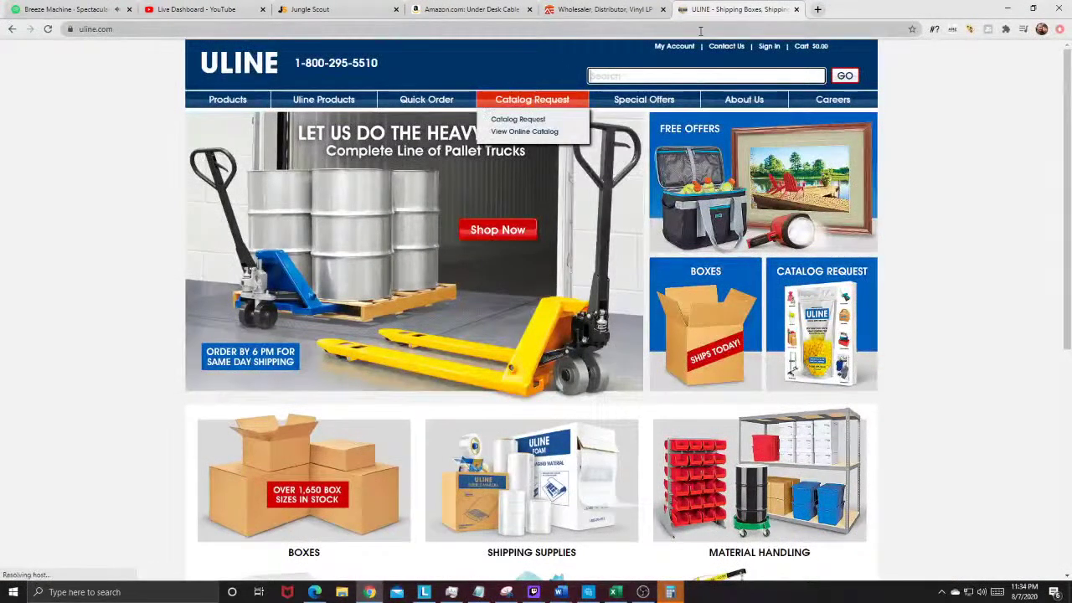
left_click(796, 9)
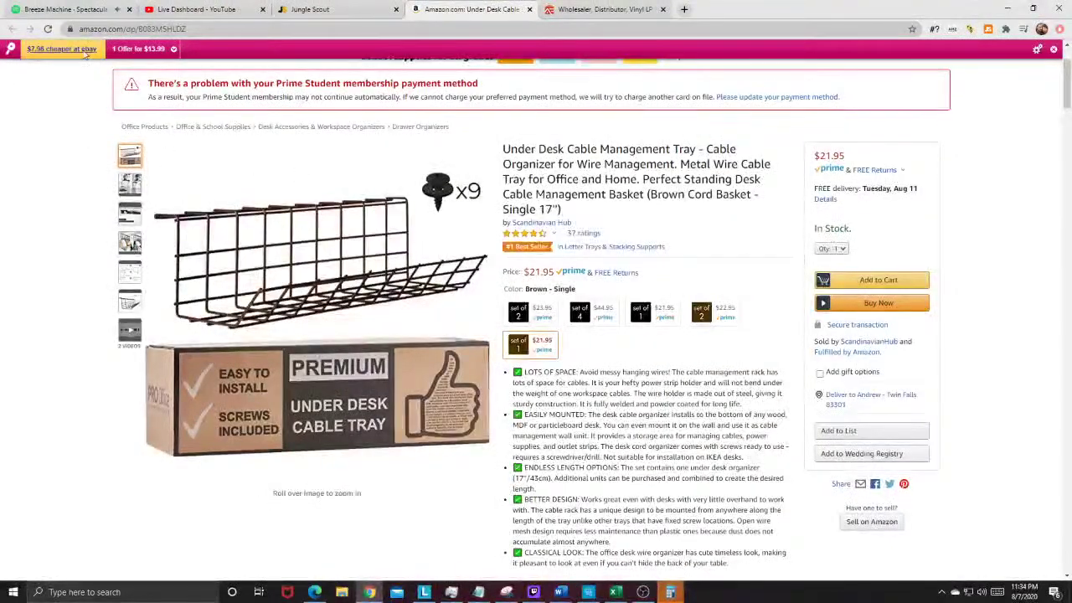
Step: Close the cable tray listing, move the Alliance Entertainment site to its own window, and review page 4
left_click(529, 9)
left_click(343, 9)
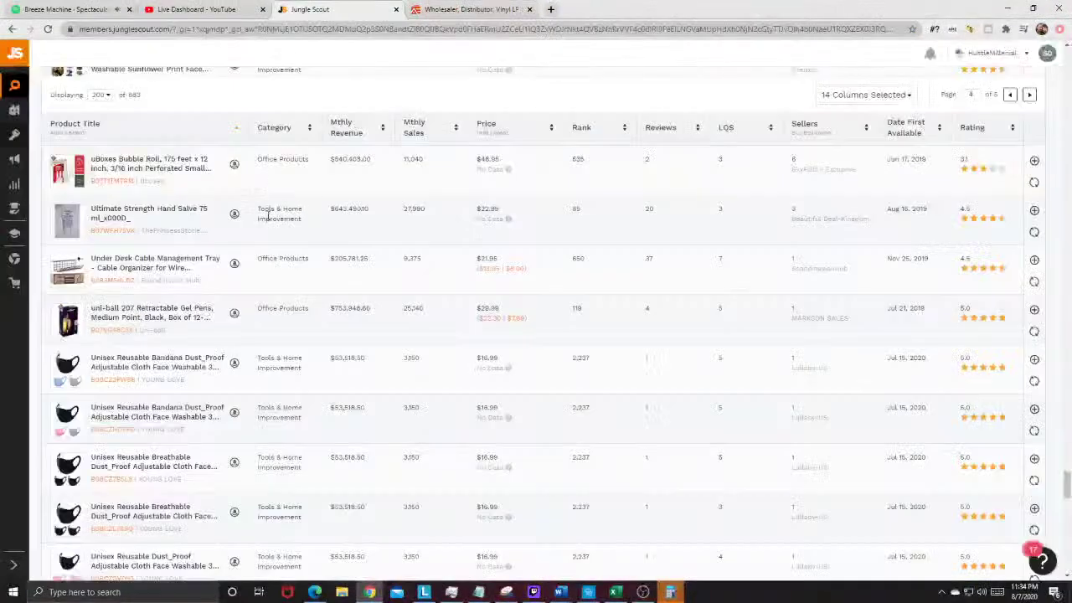
scroll(246, 294, "down", 5)
scroll(246, 294, "down", 1)
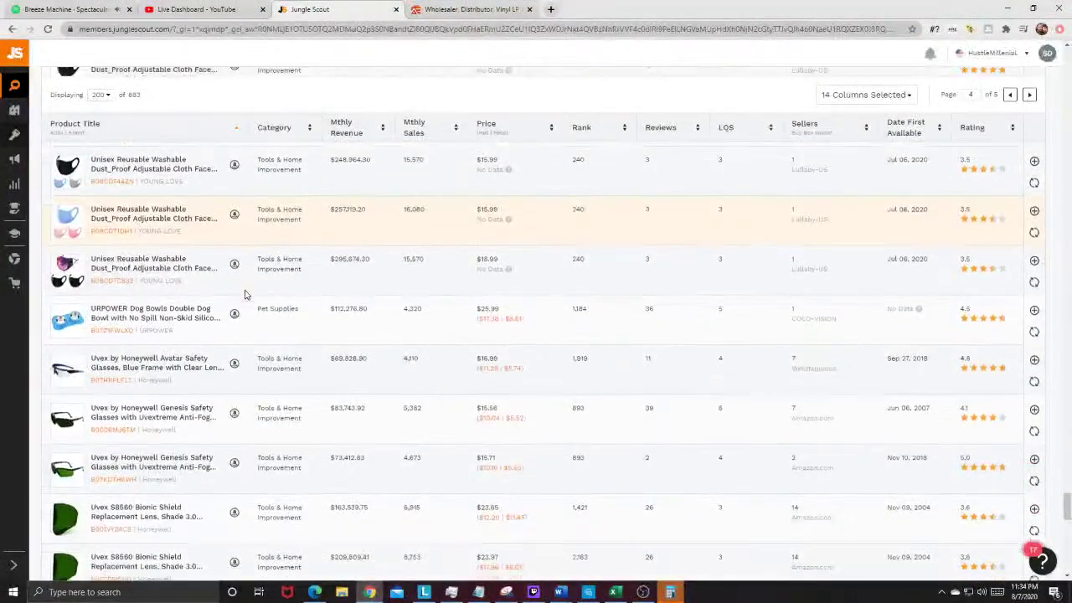
left_click_drag(482, 16, 84, 13)
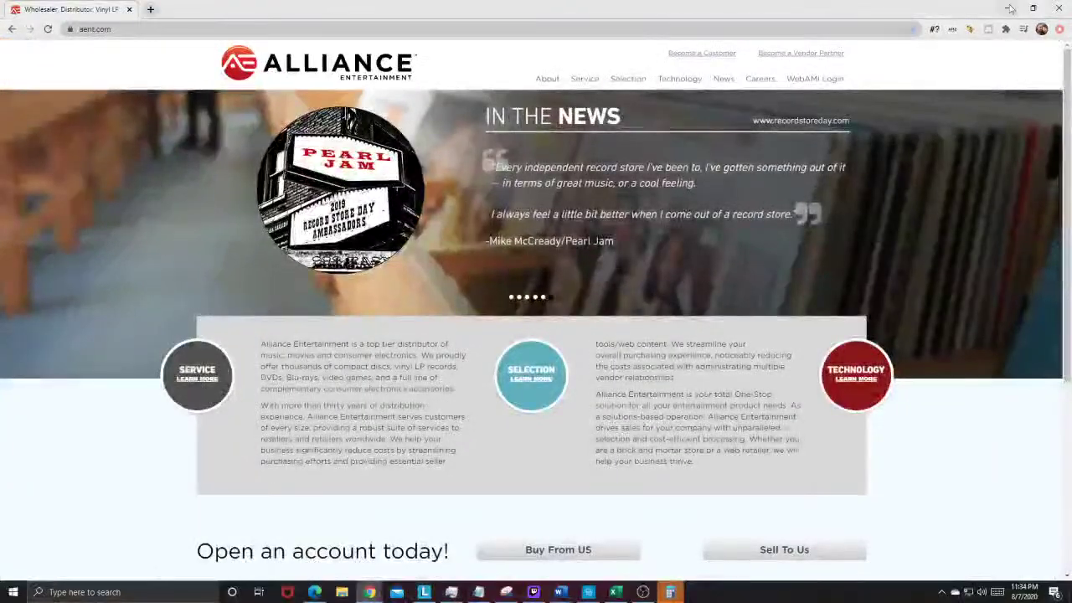
key("alt+Tab")
scroll(224, 283, "down", 6)
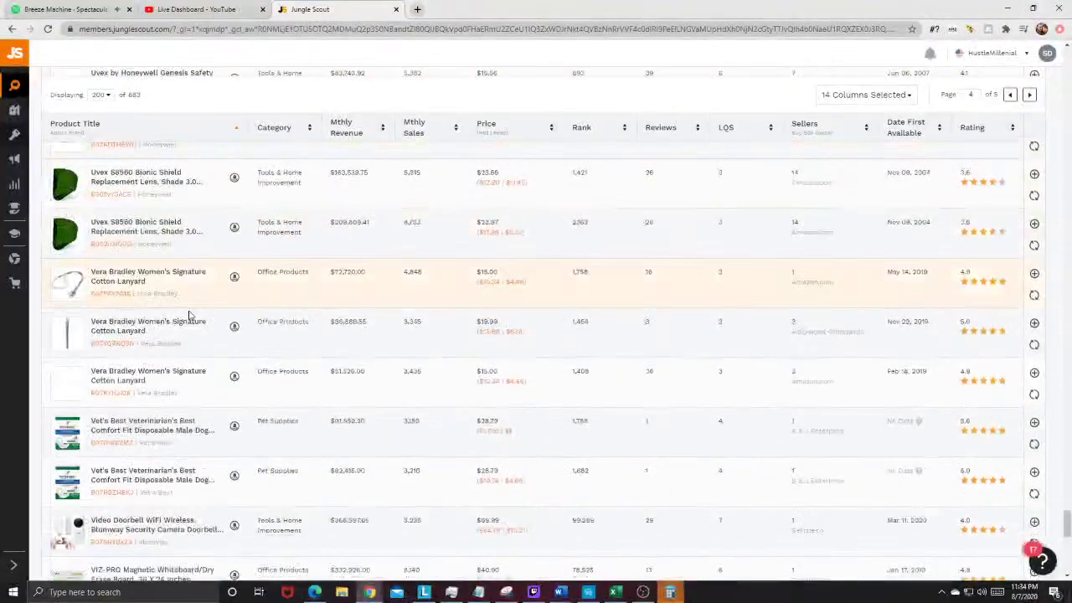
mouse_move(79, 329)
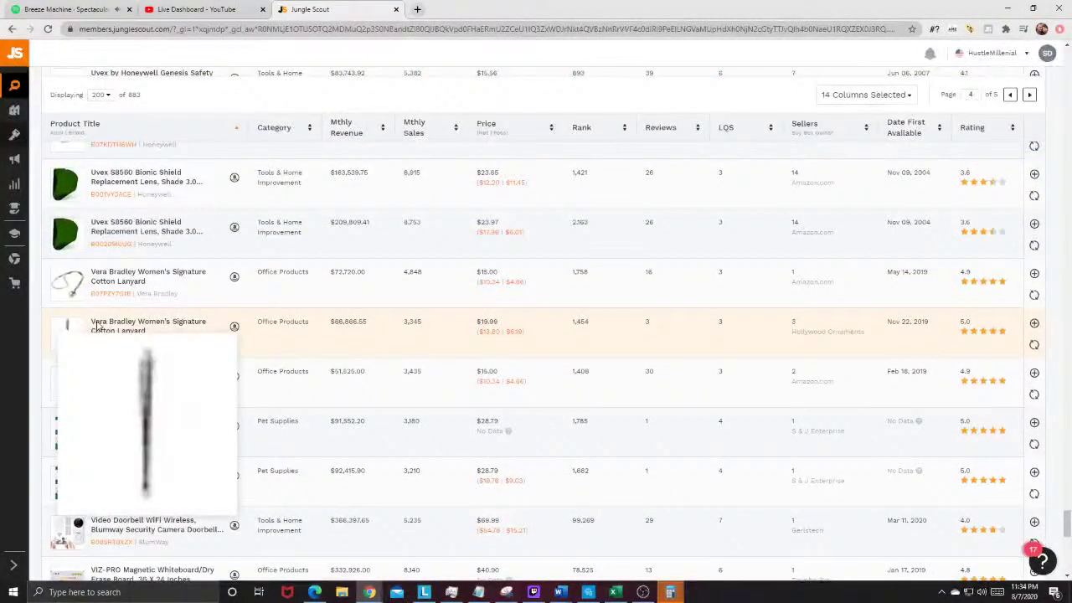
scroll(136, 316, "down", 4)
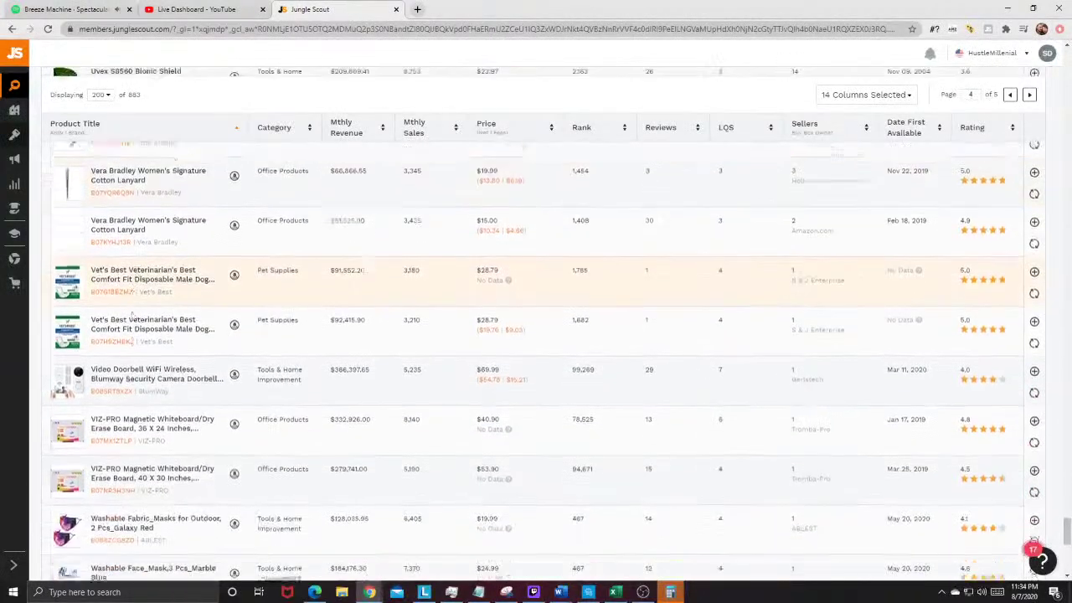
mouse_move(57, 297)
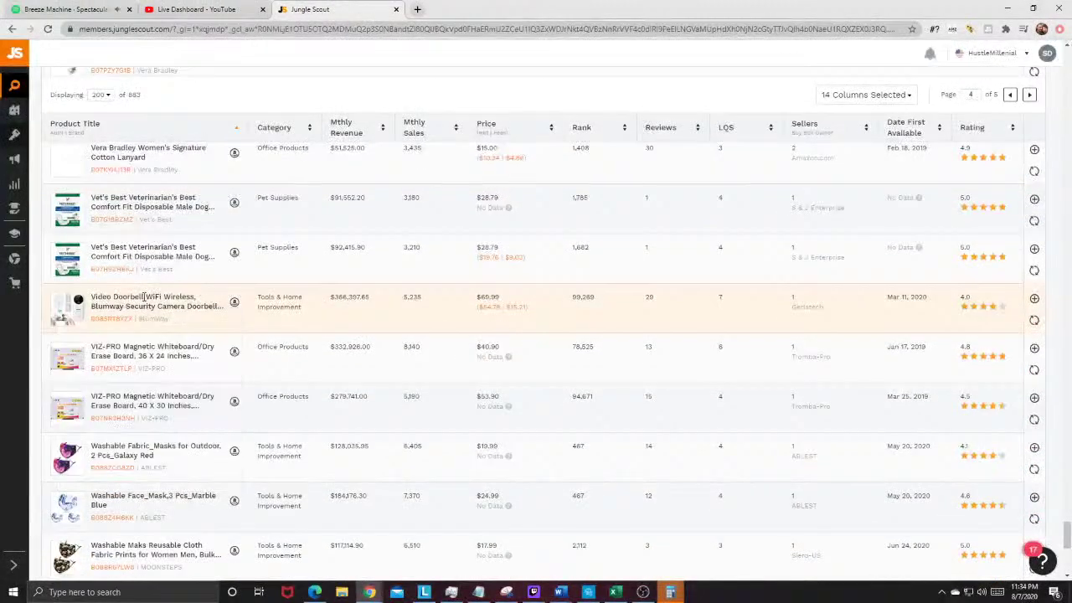
scroll(60, 268, "down", 3)
mouse_move(66, 242)
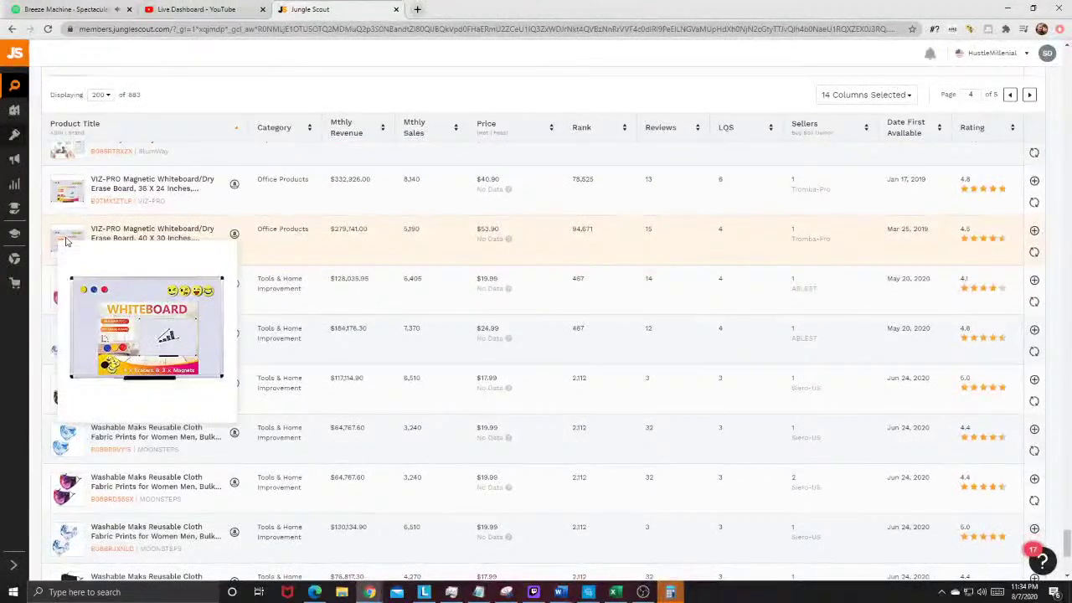
scroll(66, 241, "down", 2)
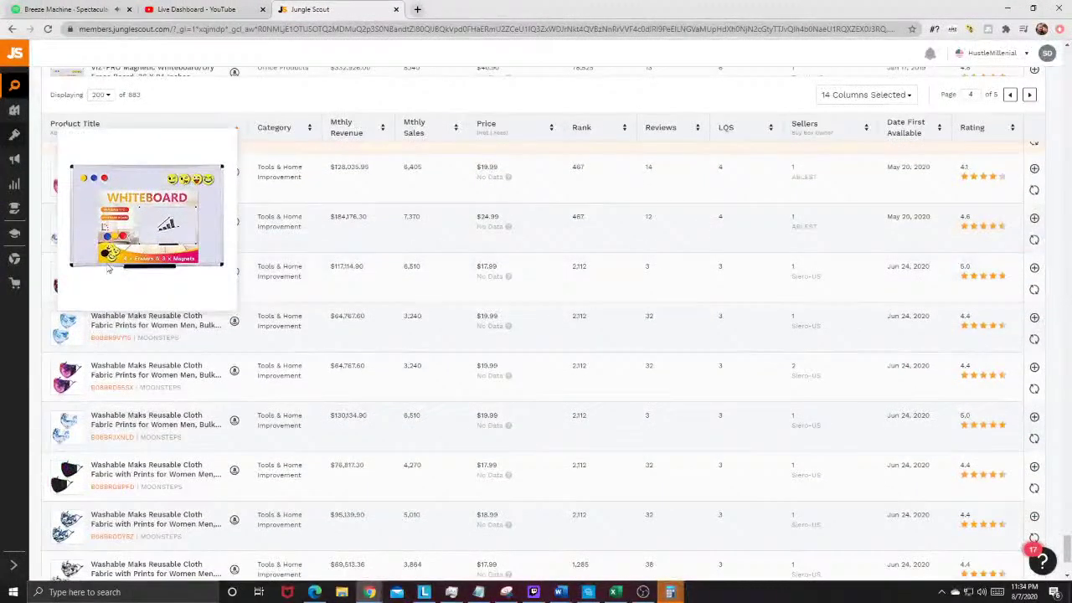
scroll(251, 351, "down", 3)
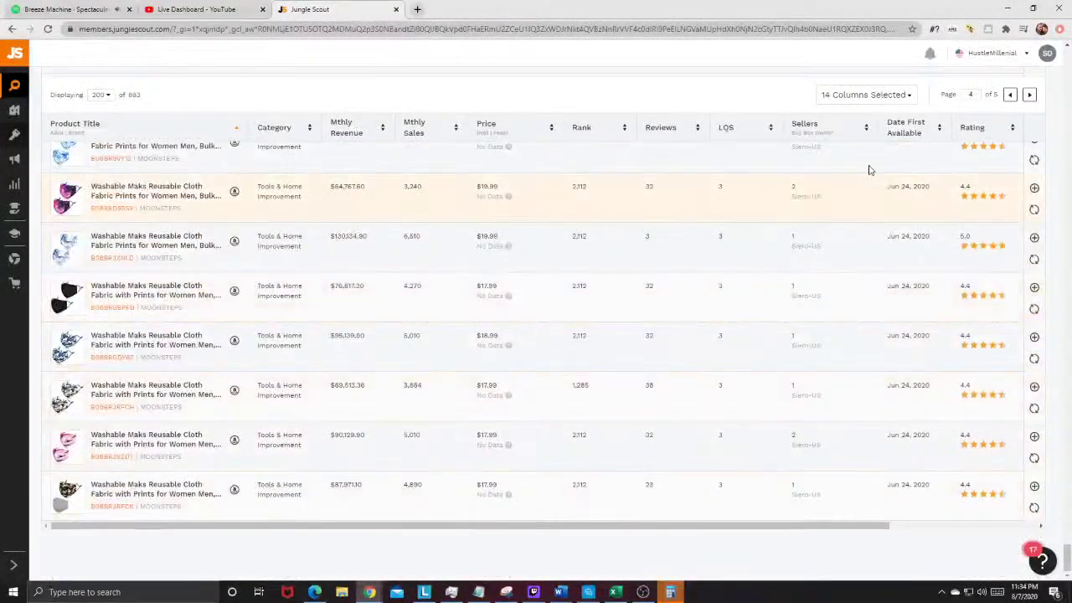
Step: Advance to page 5 of 5 and scroll to the Zuke's dog treats and face shield listings
left_click(1029, 95)
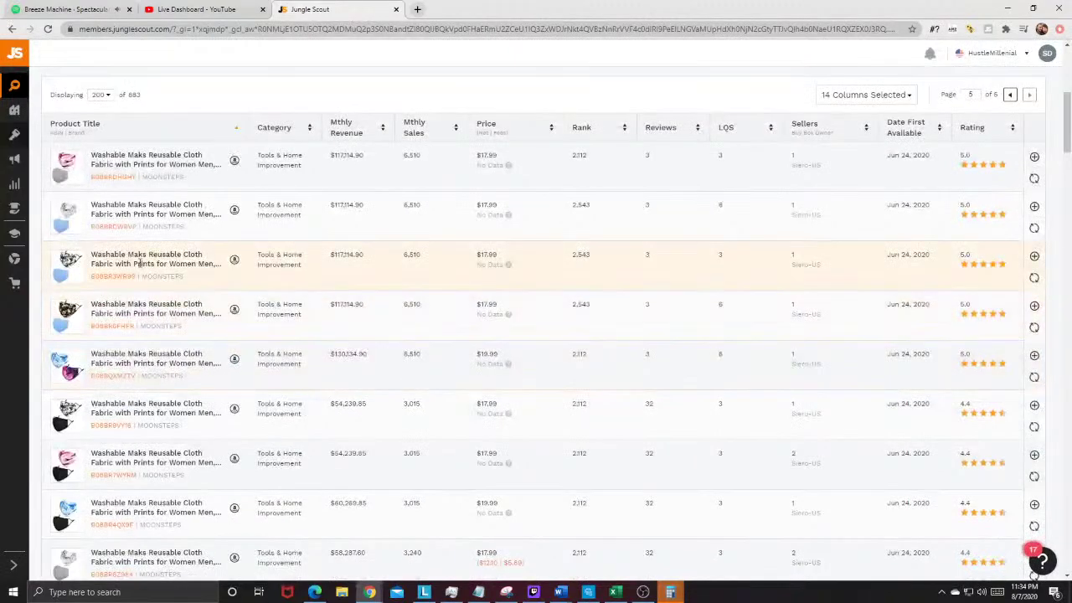
scroll(142, 260, "down", 3)
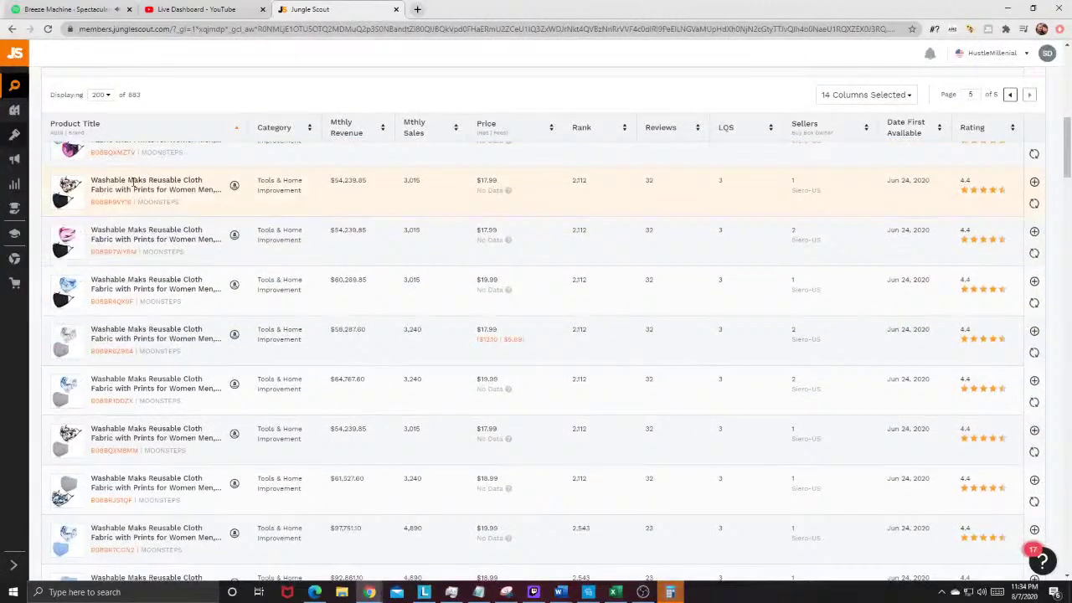
scroll(142, 176, "down", 10)
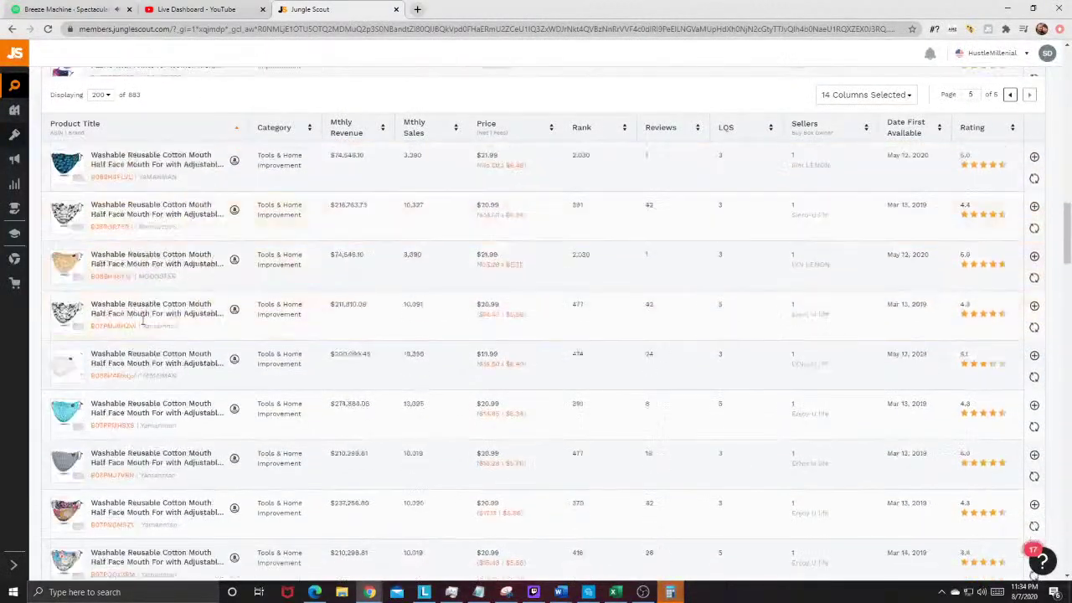
scroll(131, 323, "down", 12)
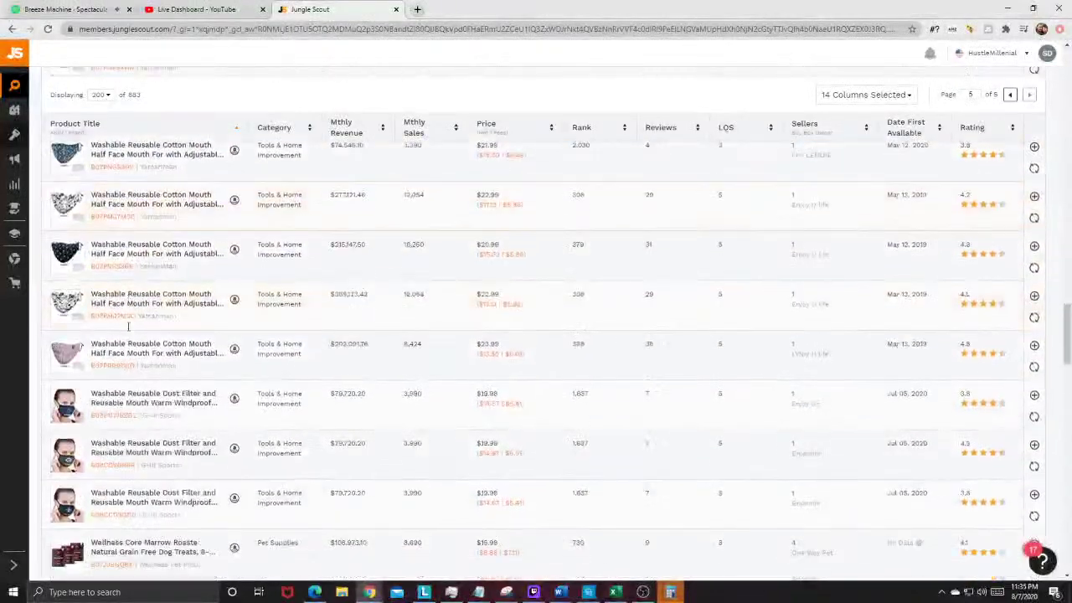
scroll(129, 330, "down", 12)
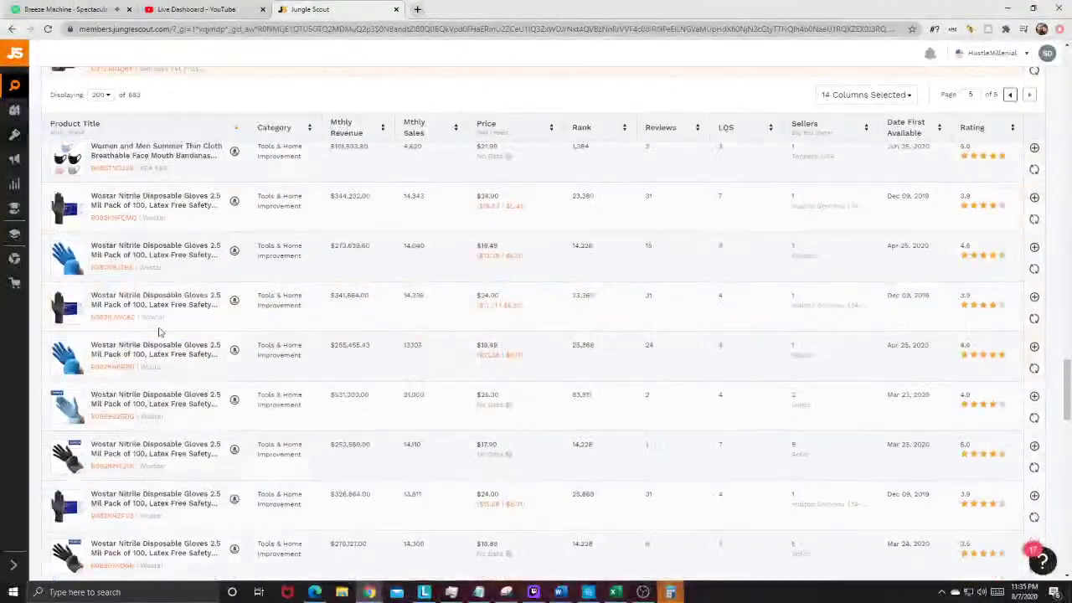
scroll(100, 310, "down", 12)
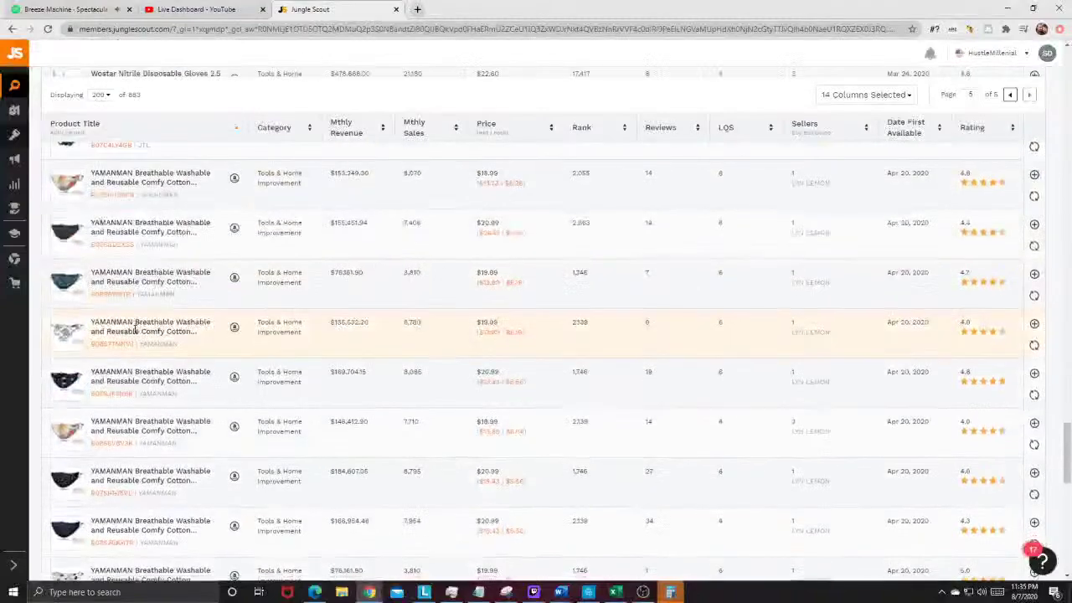
scroll(134, 331, "down", 10)
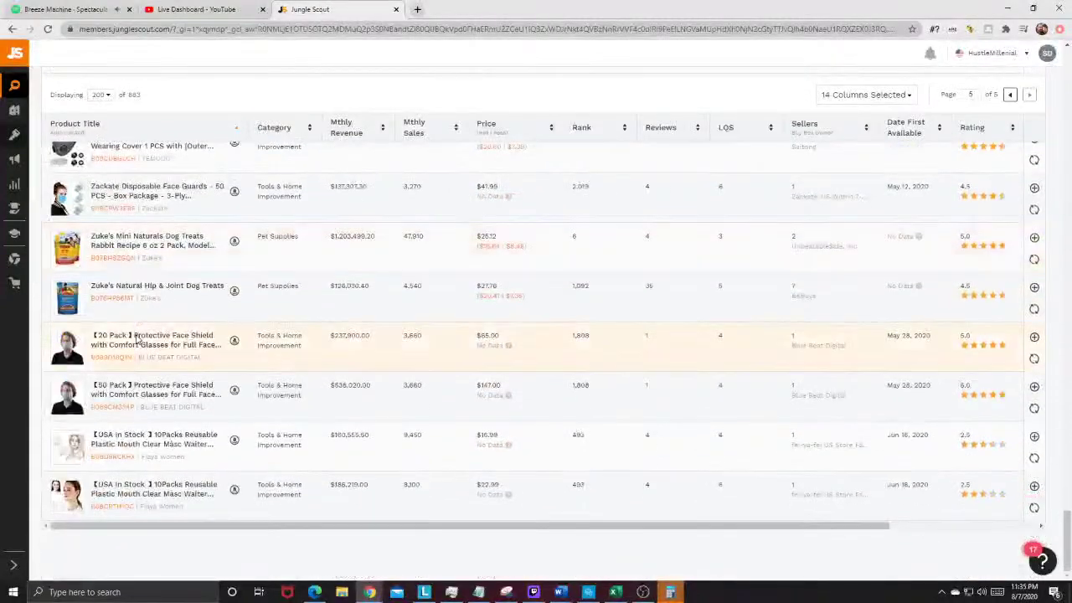
Step: Add 'mask' to Exclude Keywords and rerun the Arts, Crafts & Sewing plus Home & Kitchen search (424 products)
left_click_drag(1068, 521, 1068, 79)
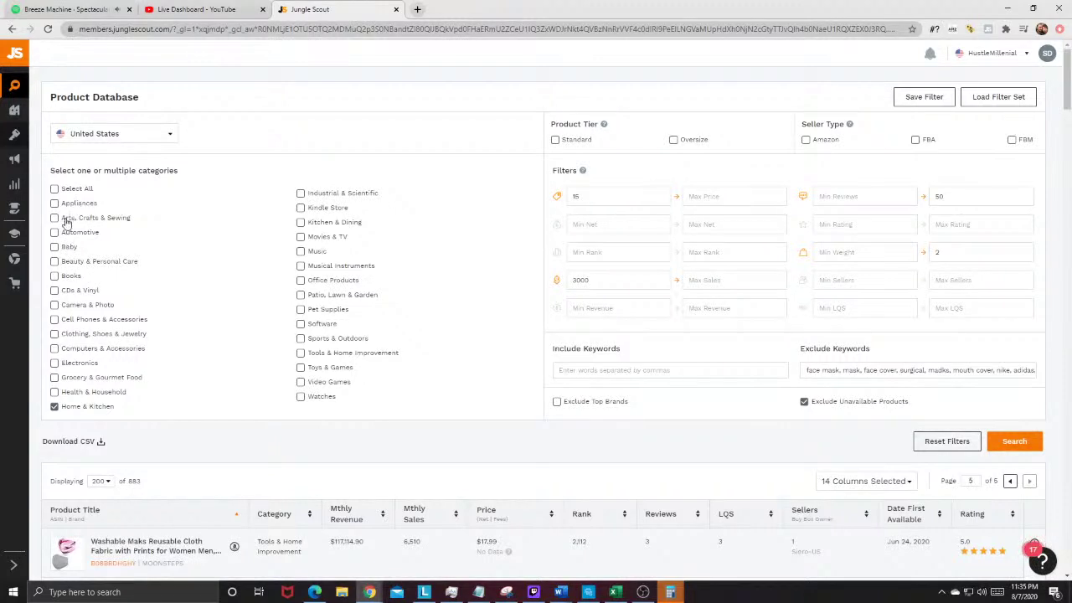
left_click(952, 370)
type("mask")
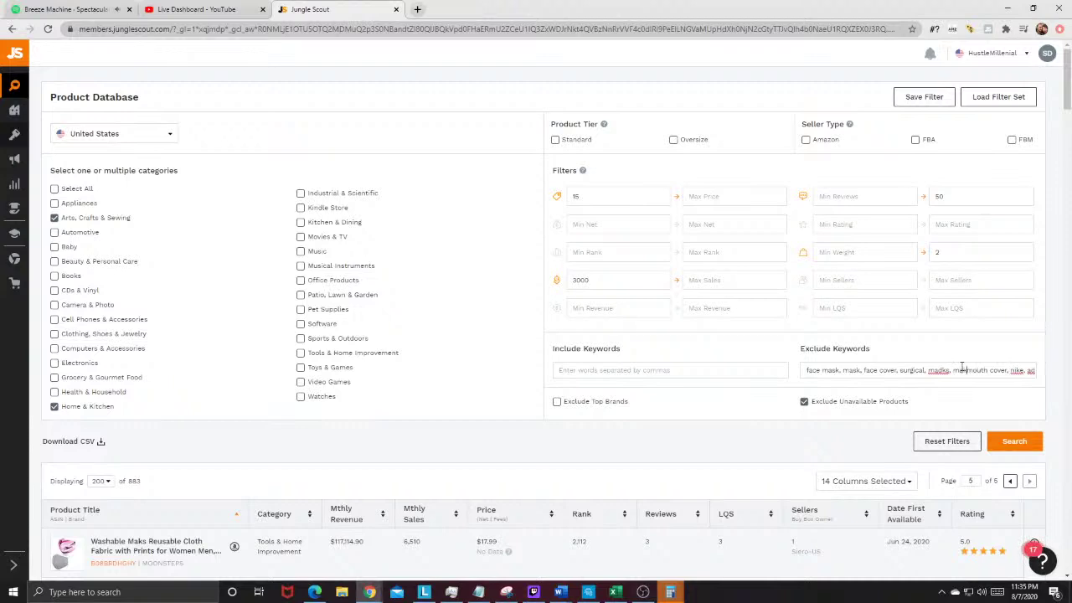
left_click(1030, 441)
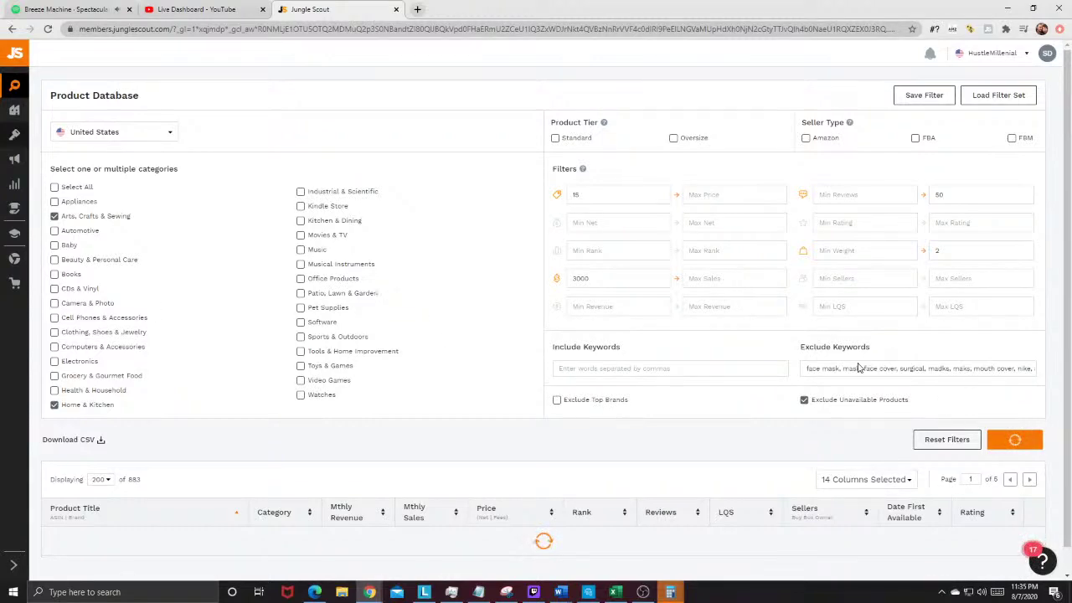
scroll(858, 369, "down", 1)
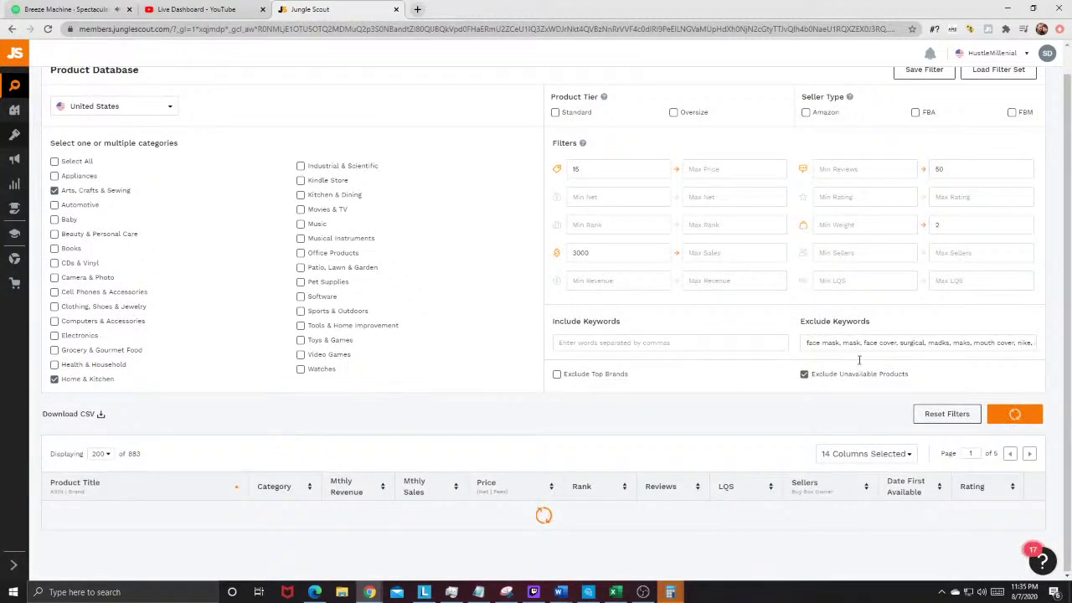
mouse_move(74, 320)
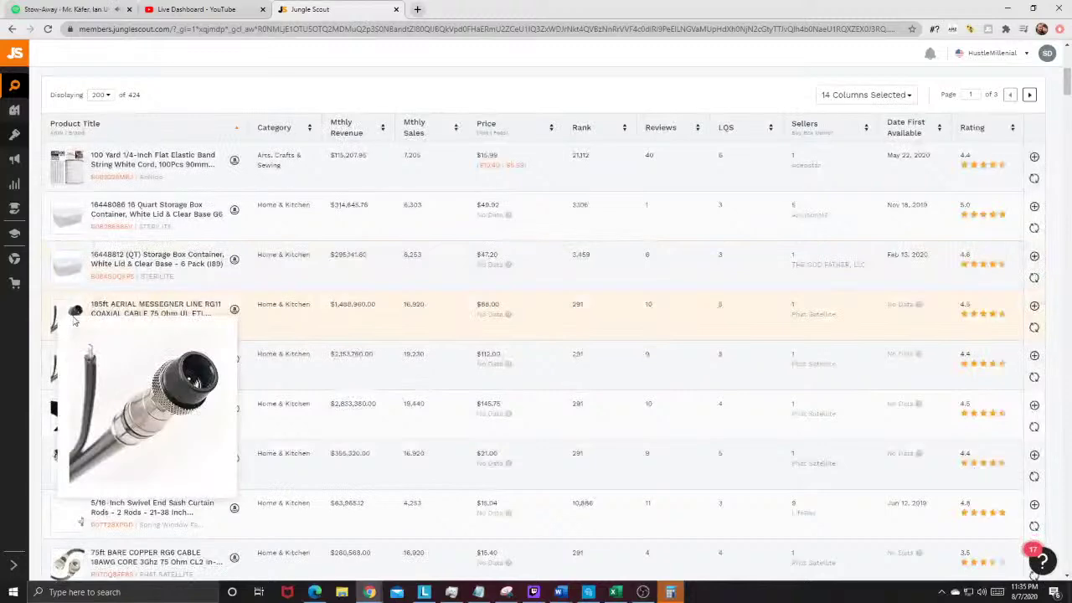
scroll(73, 318, "down", 3)
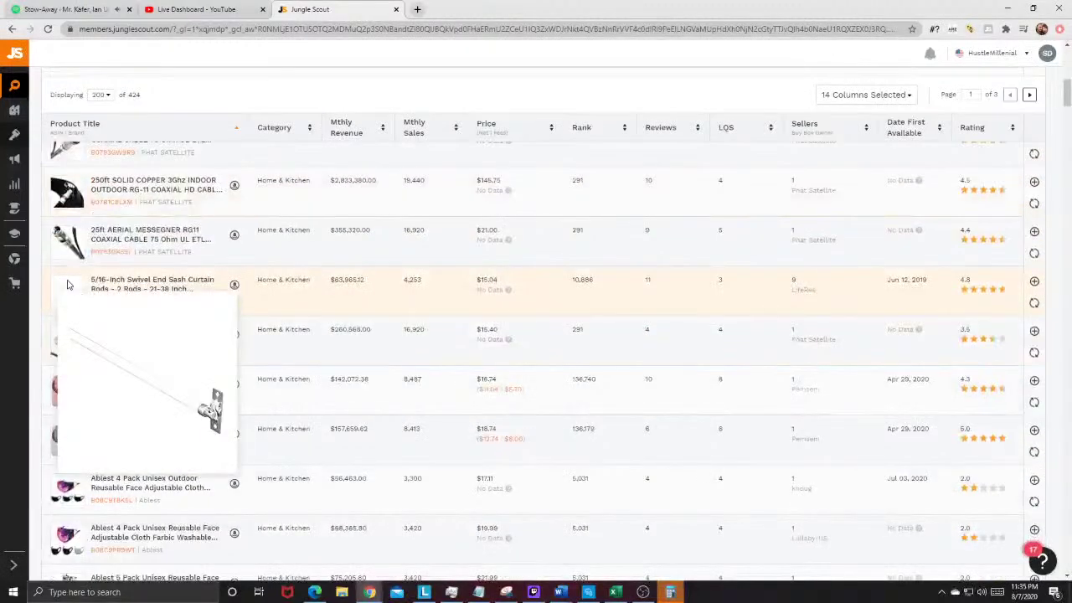
scroll(98, 289, "down", 2)
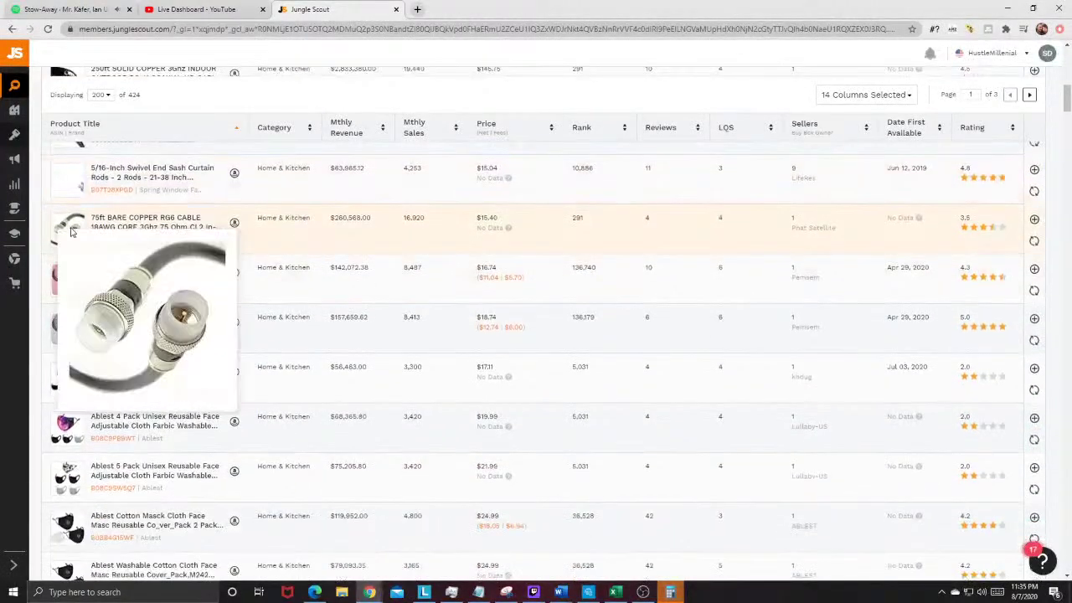
mouse_move(67, 276)
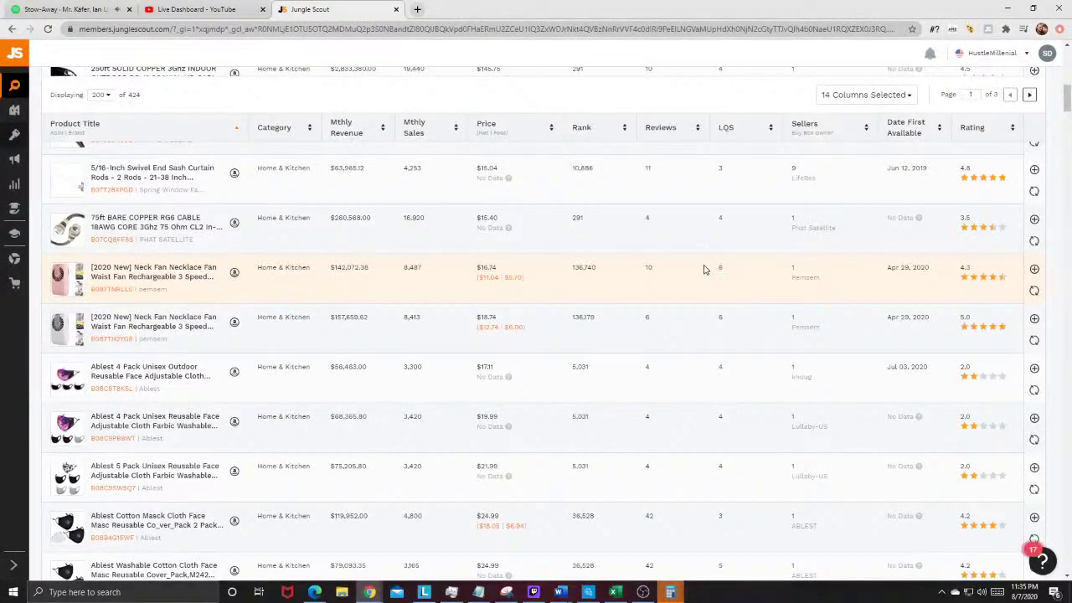
left_click(497, 277)
double_click(362, 266)
left_click(377, 278)
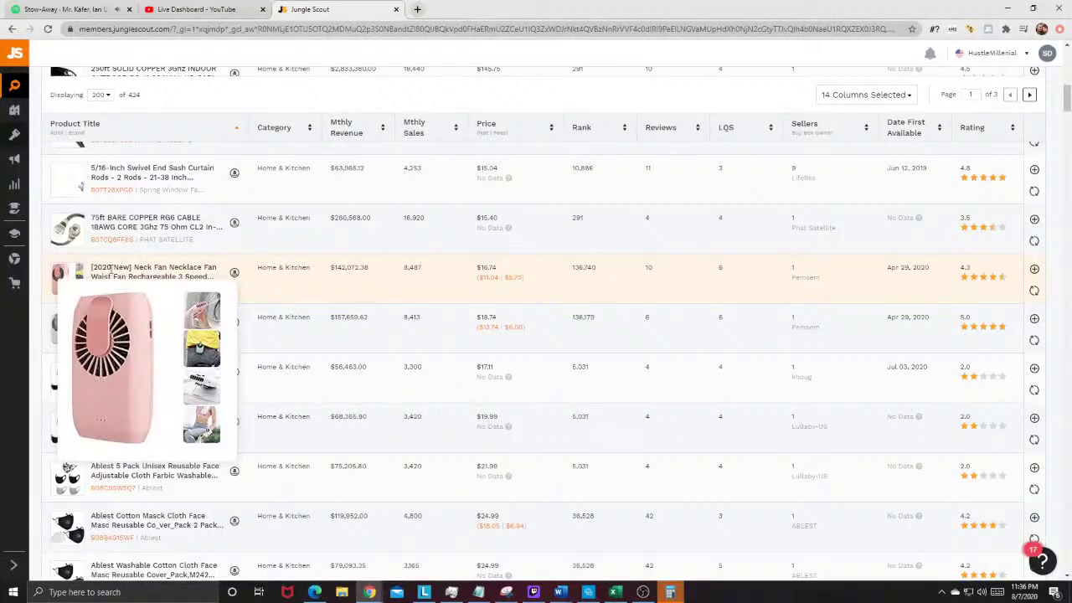
scroll(167, 302, "down", 8)
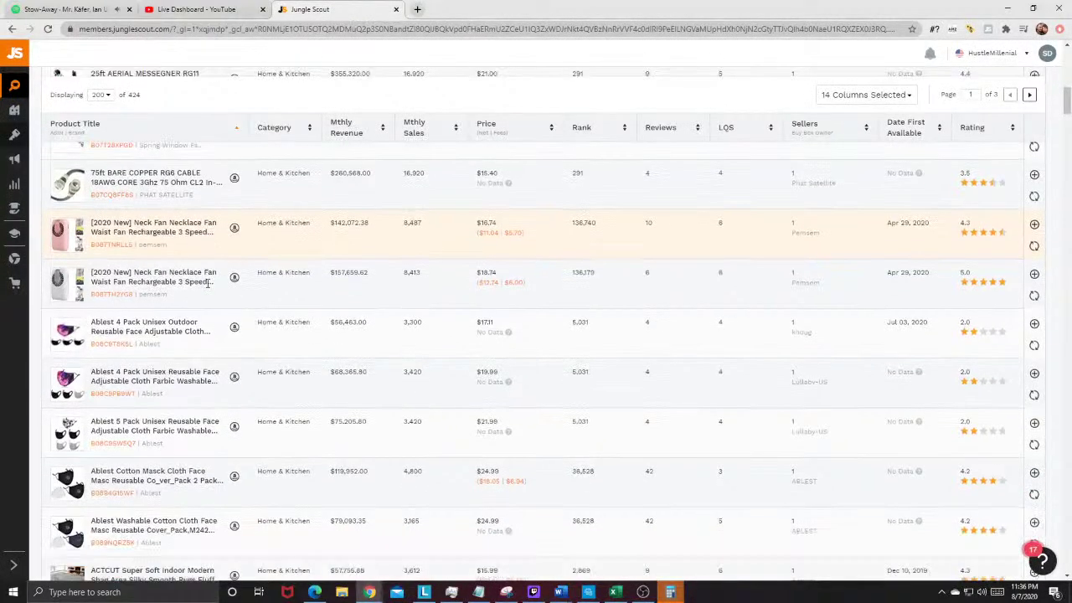
scroll(202, 334, "down", 4)
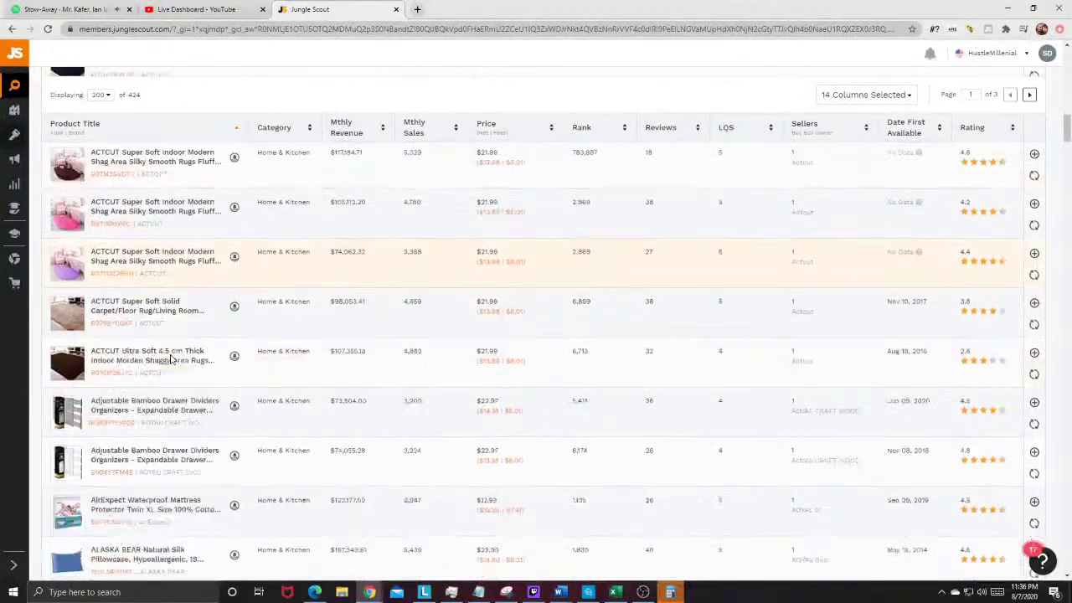
mouse_move(85, 229)
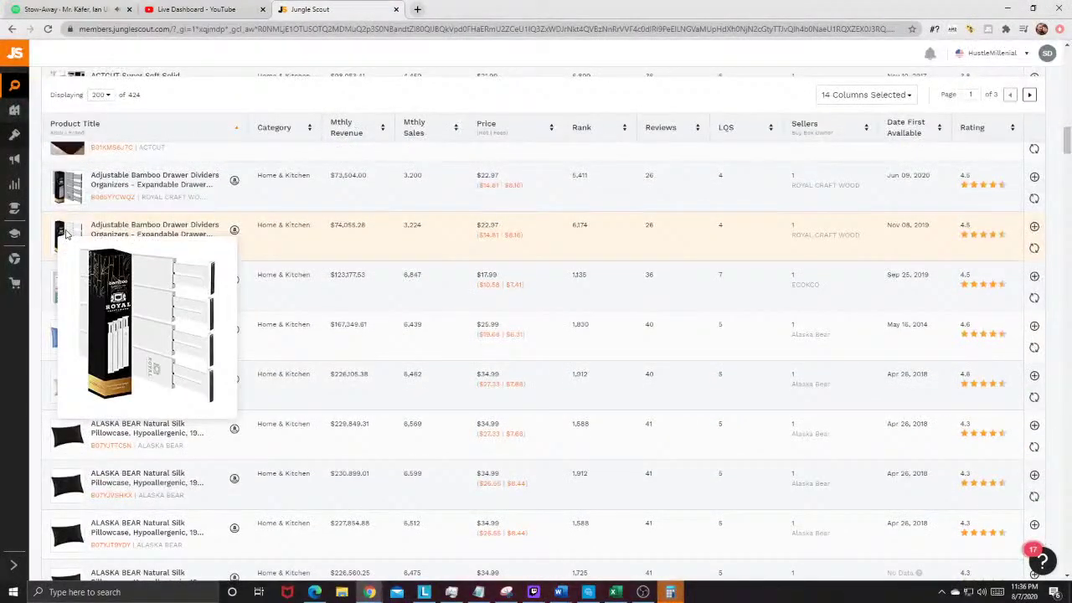
Step: Open the ROYAL CRAFT WOOD bamboo drawer dividers listing on Amazon, priced at $22.97
left_click(234, 231)
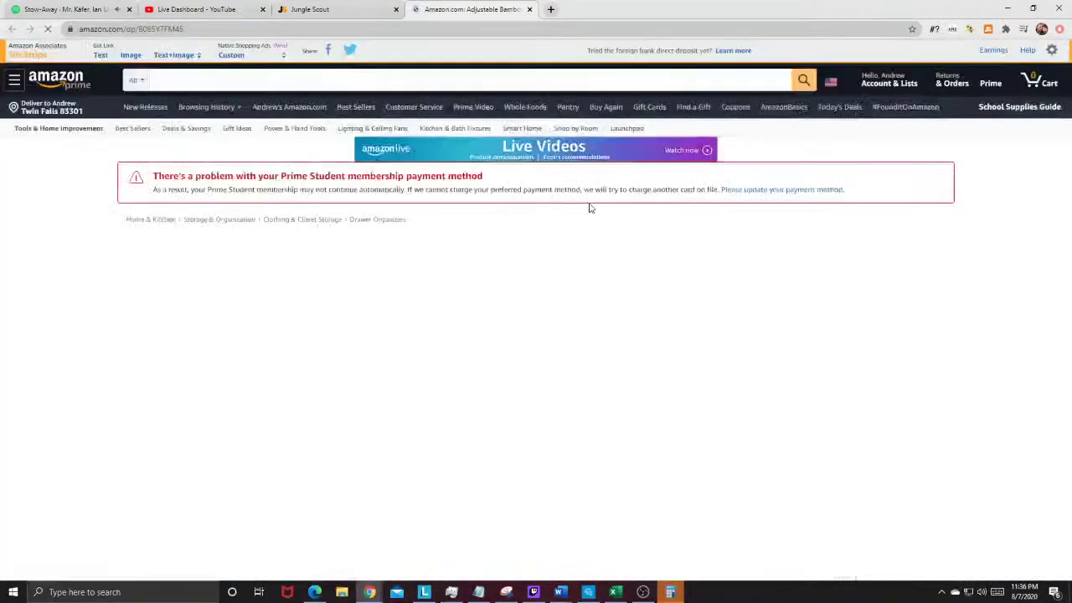
mouse_move(411, 354)
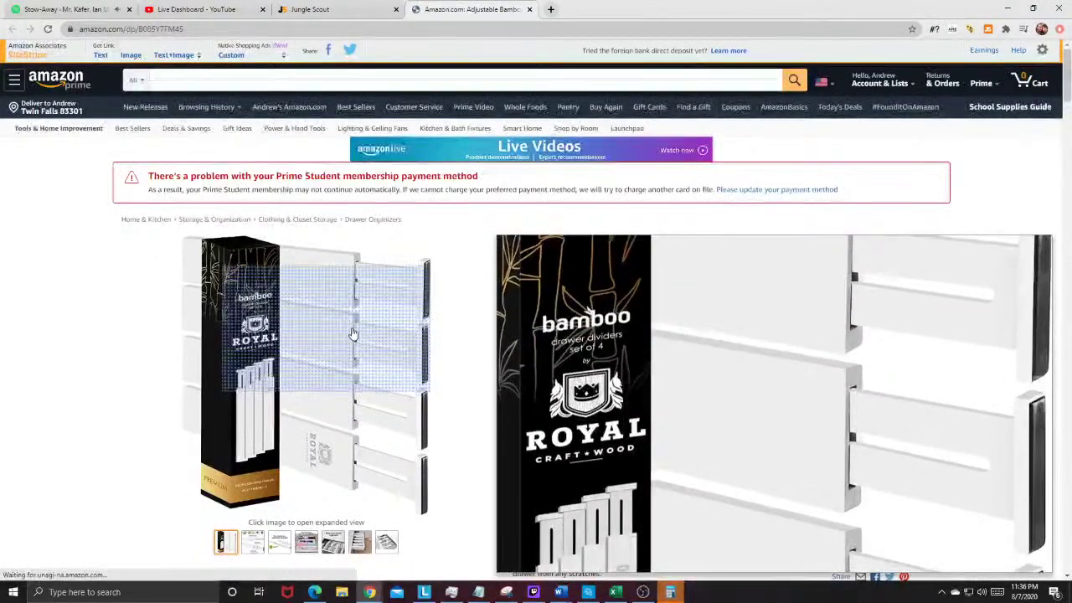
mouse_move(277, 546)
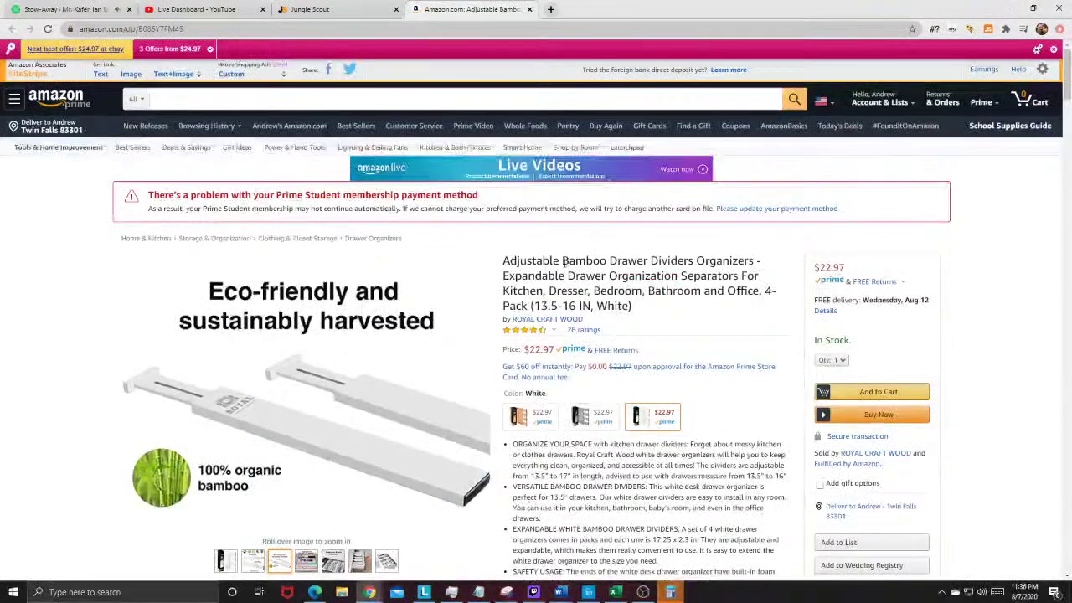
Step: Copy 'Bamboo Drawer Dividers' from the product title and search Amazon for it
left_click_drag(563, 262, 693, 258)
right_click(690, 258)
left_click(714, 269)
left_click(269, 99)
right_click(269, 100)
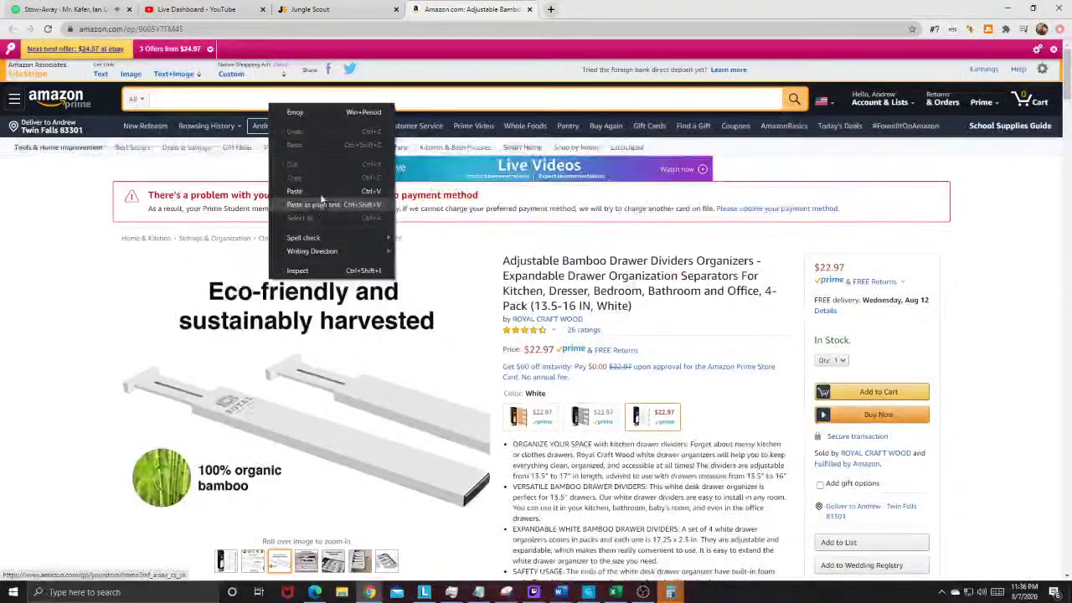
left_click(318, 204)
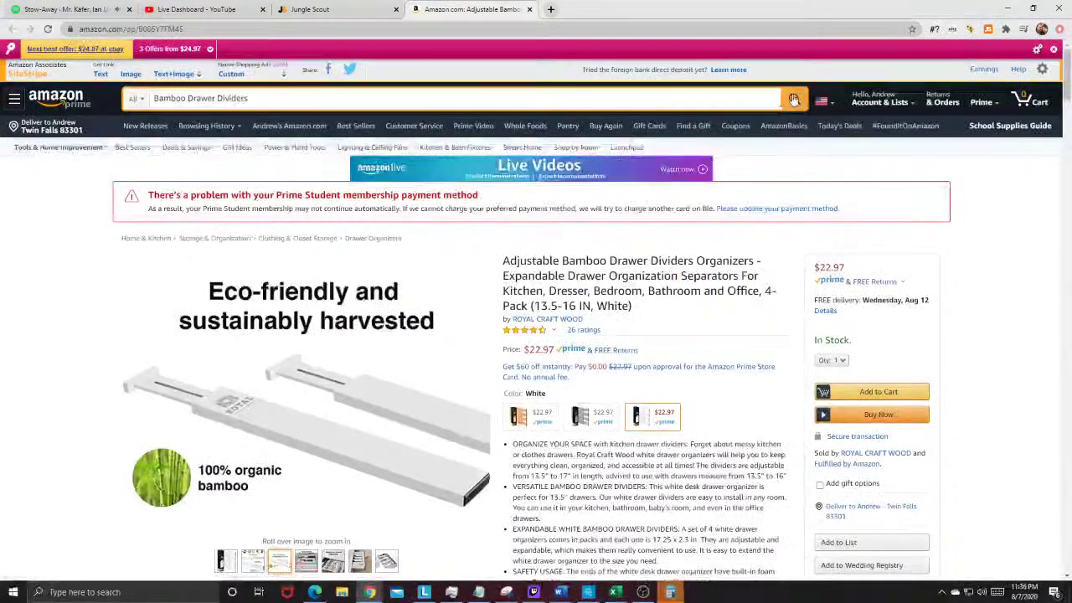
left_click(793, 99)
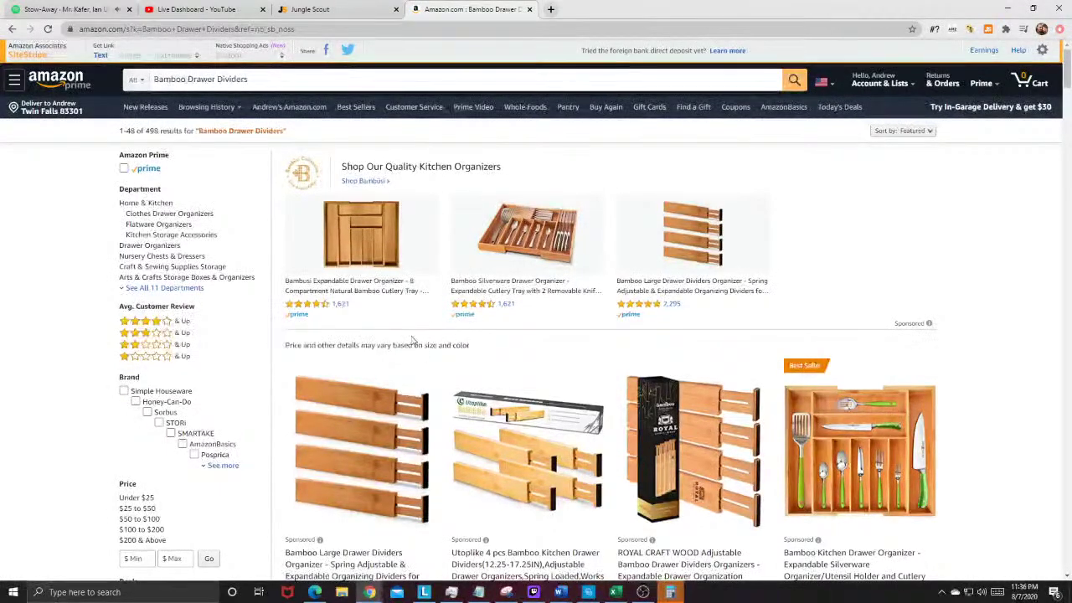
Step: Open the Jungle Scout summary of the Bamboo Drawer Dividers results: $26.98 average price, 1,402 average reviews
scroll(377, 251, "down", 2)
scroll(244, 120, "up", 1)
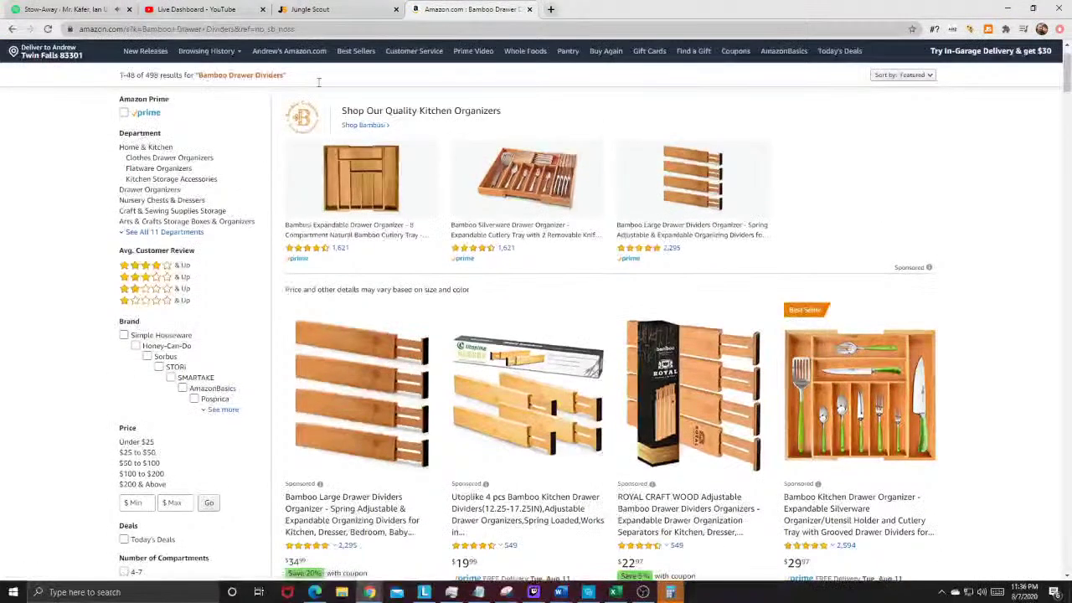
left_click(988, 30)
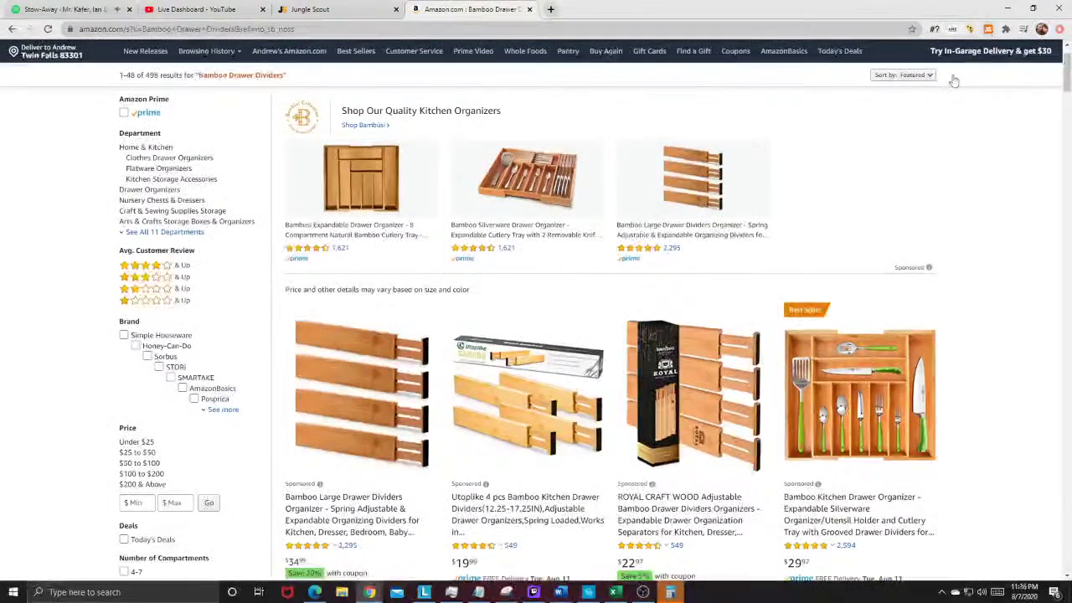